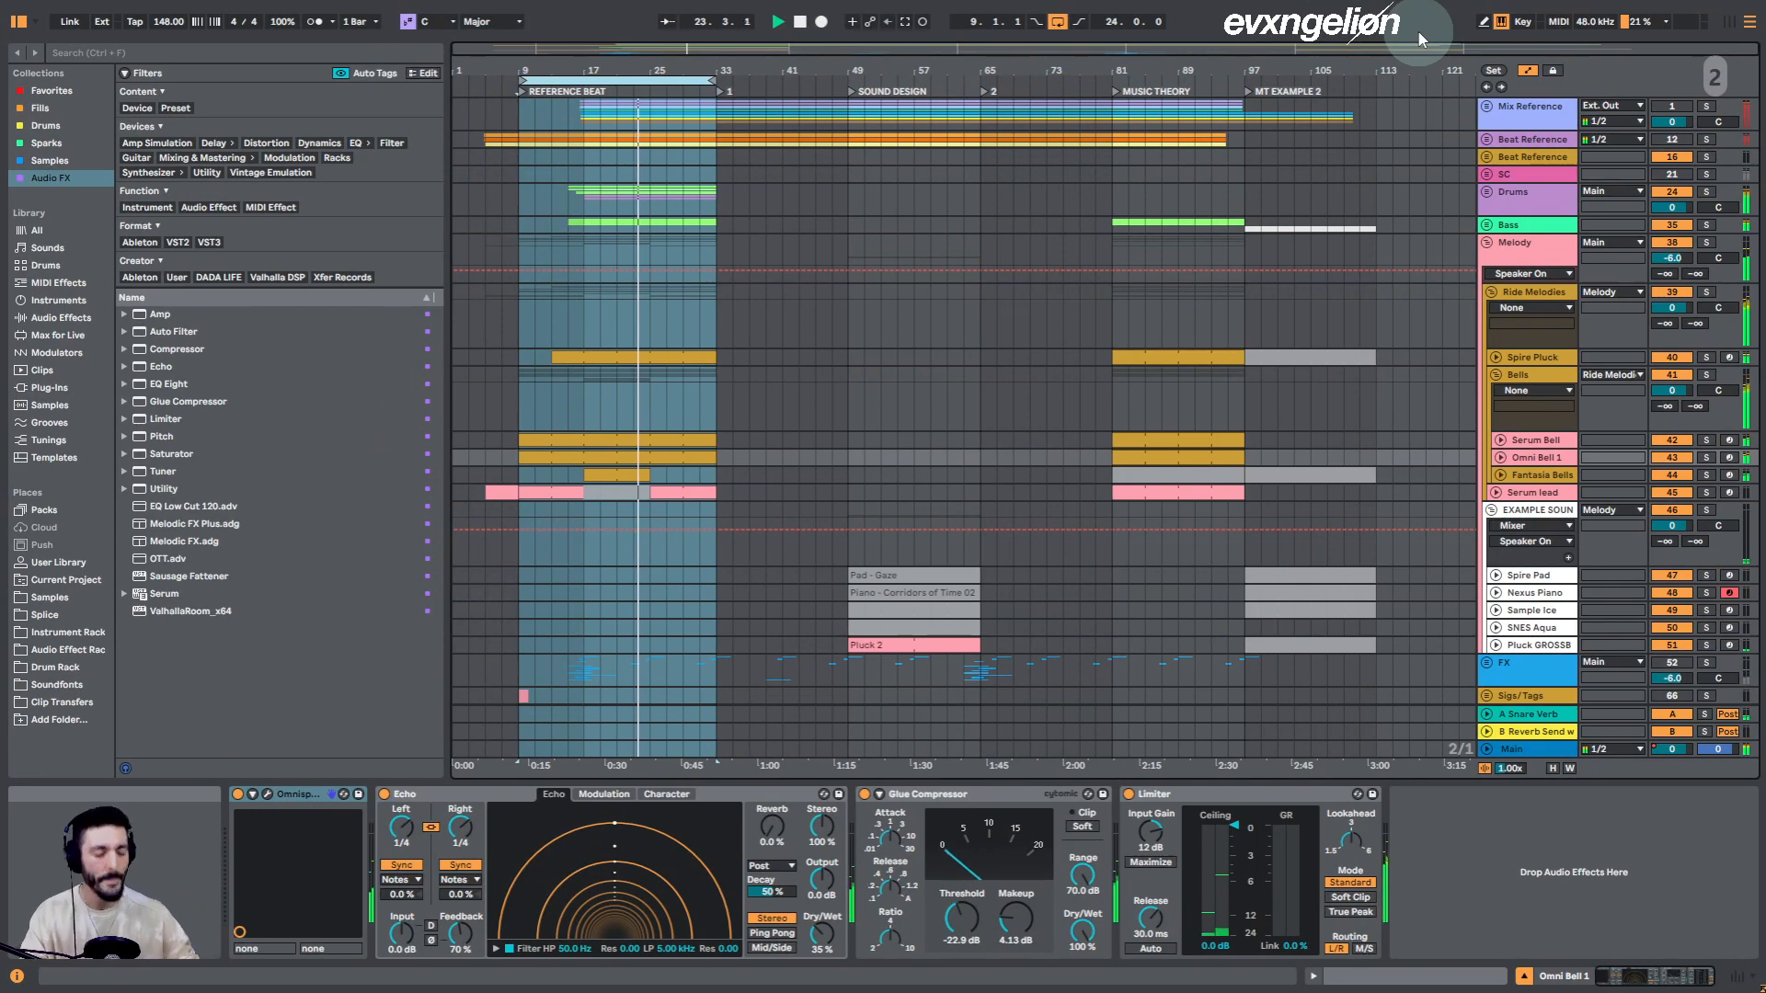
# Stop playback and shorten the arrangement loop so it starts at bar 17 and lasts 16 bars
pyautogui.press('space')
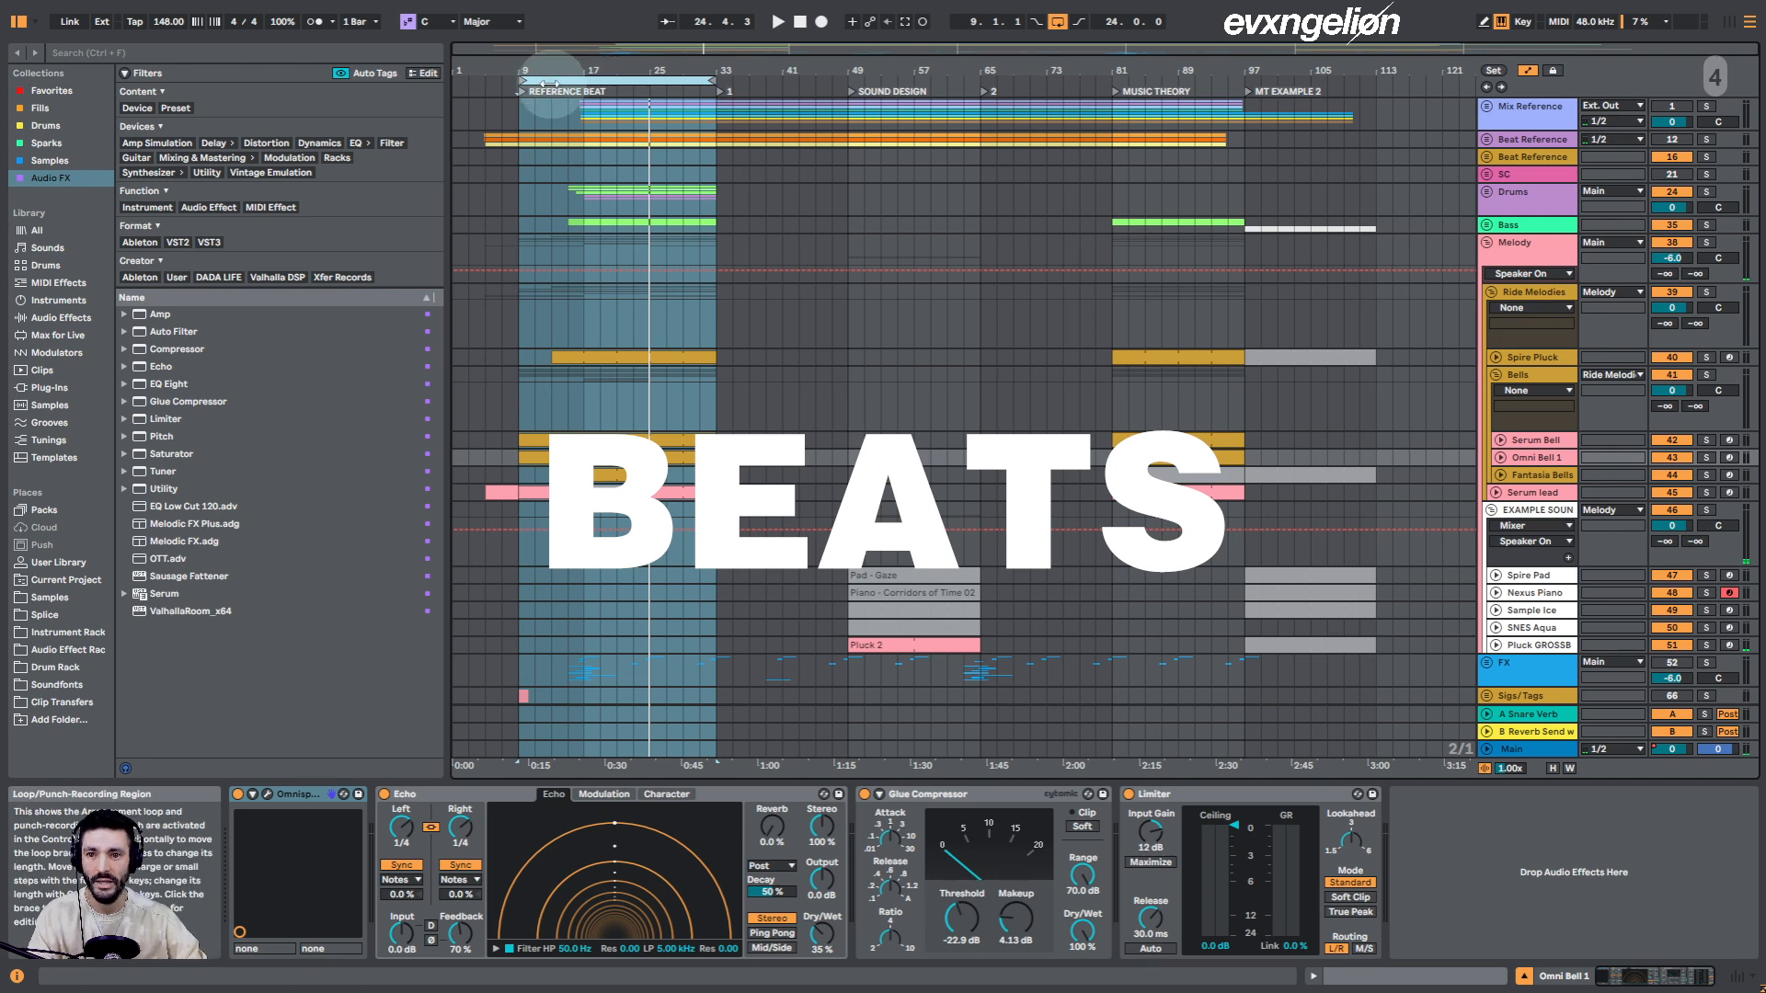
pyautogui.moveTo(519, 81); pyautogui.dragTo(583, 86)
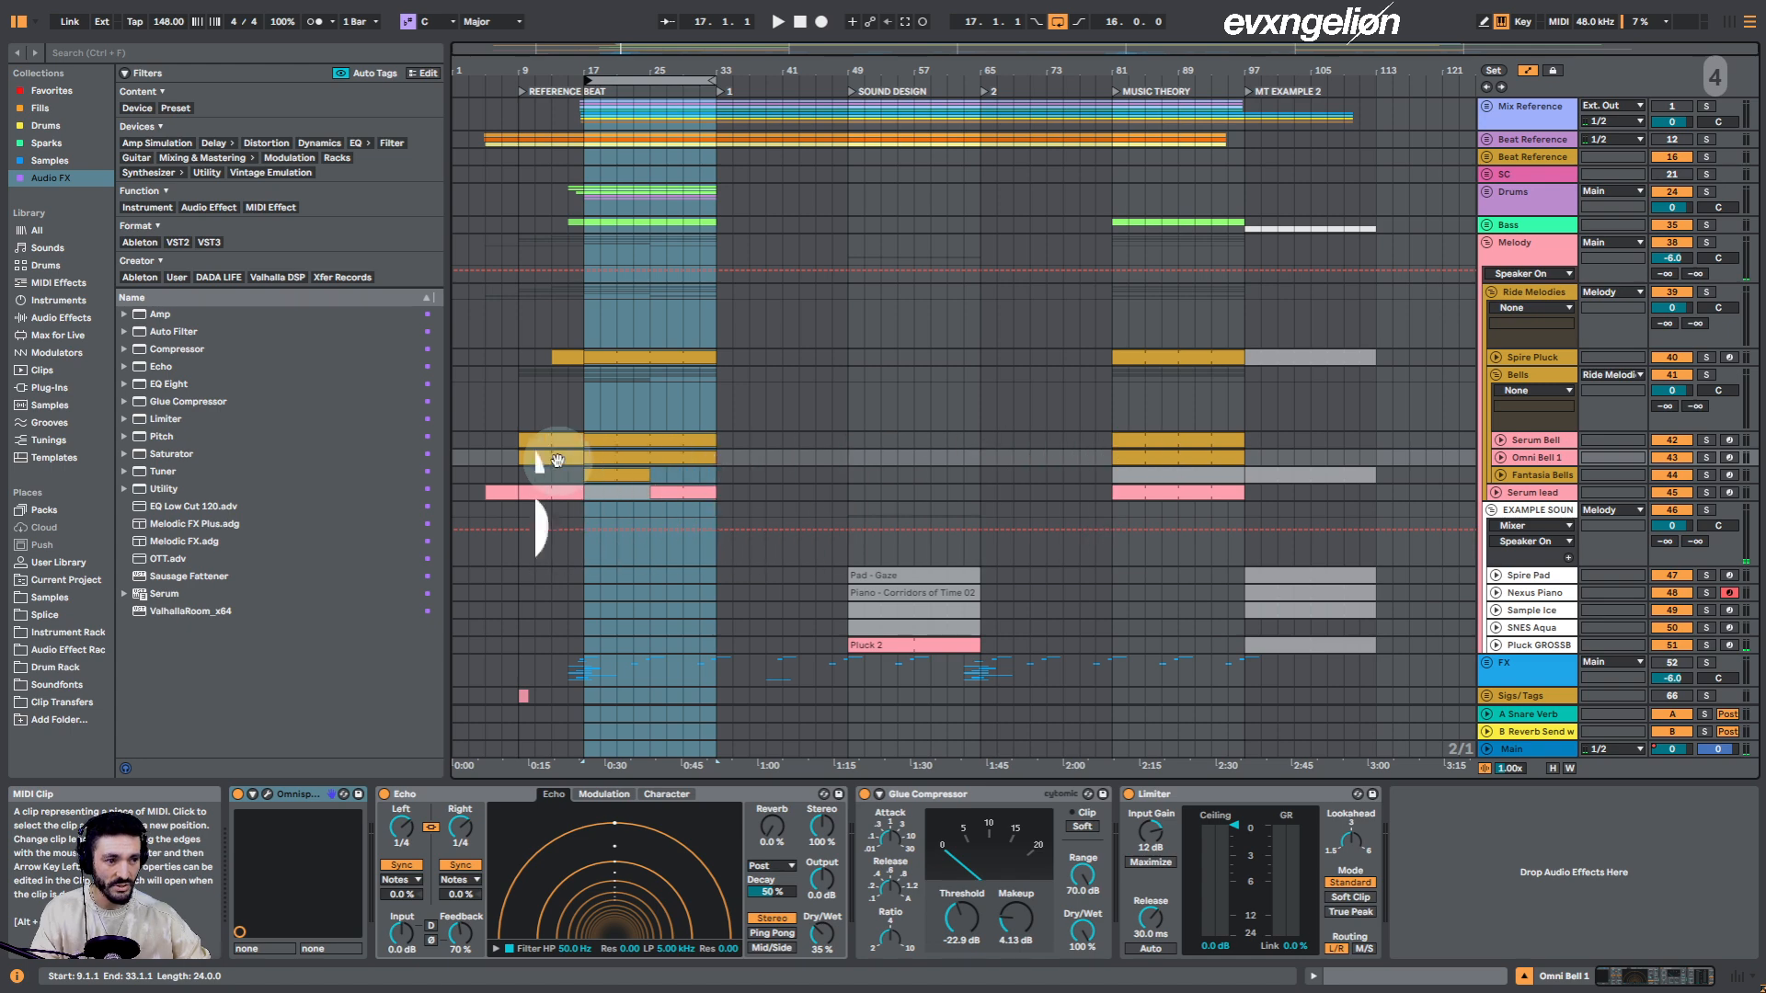
pyautogui.moveTo(607, 57); pyautogui.dragTo(611, 61)
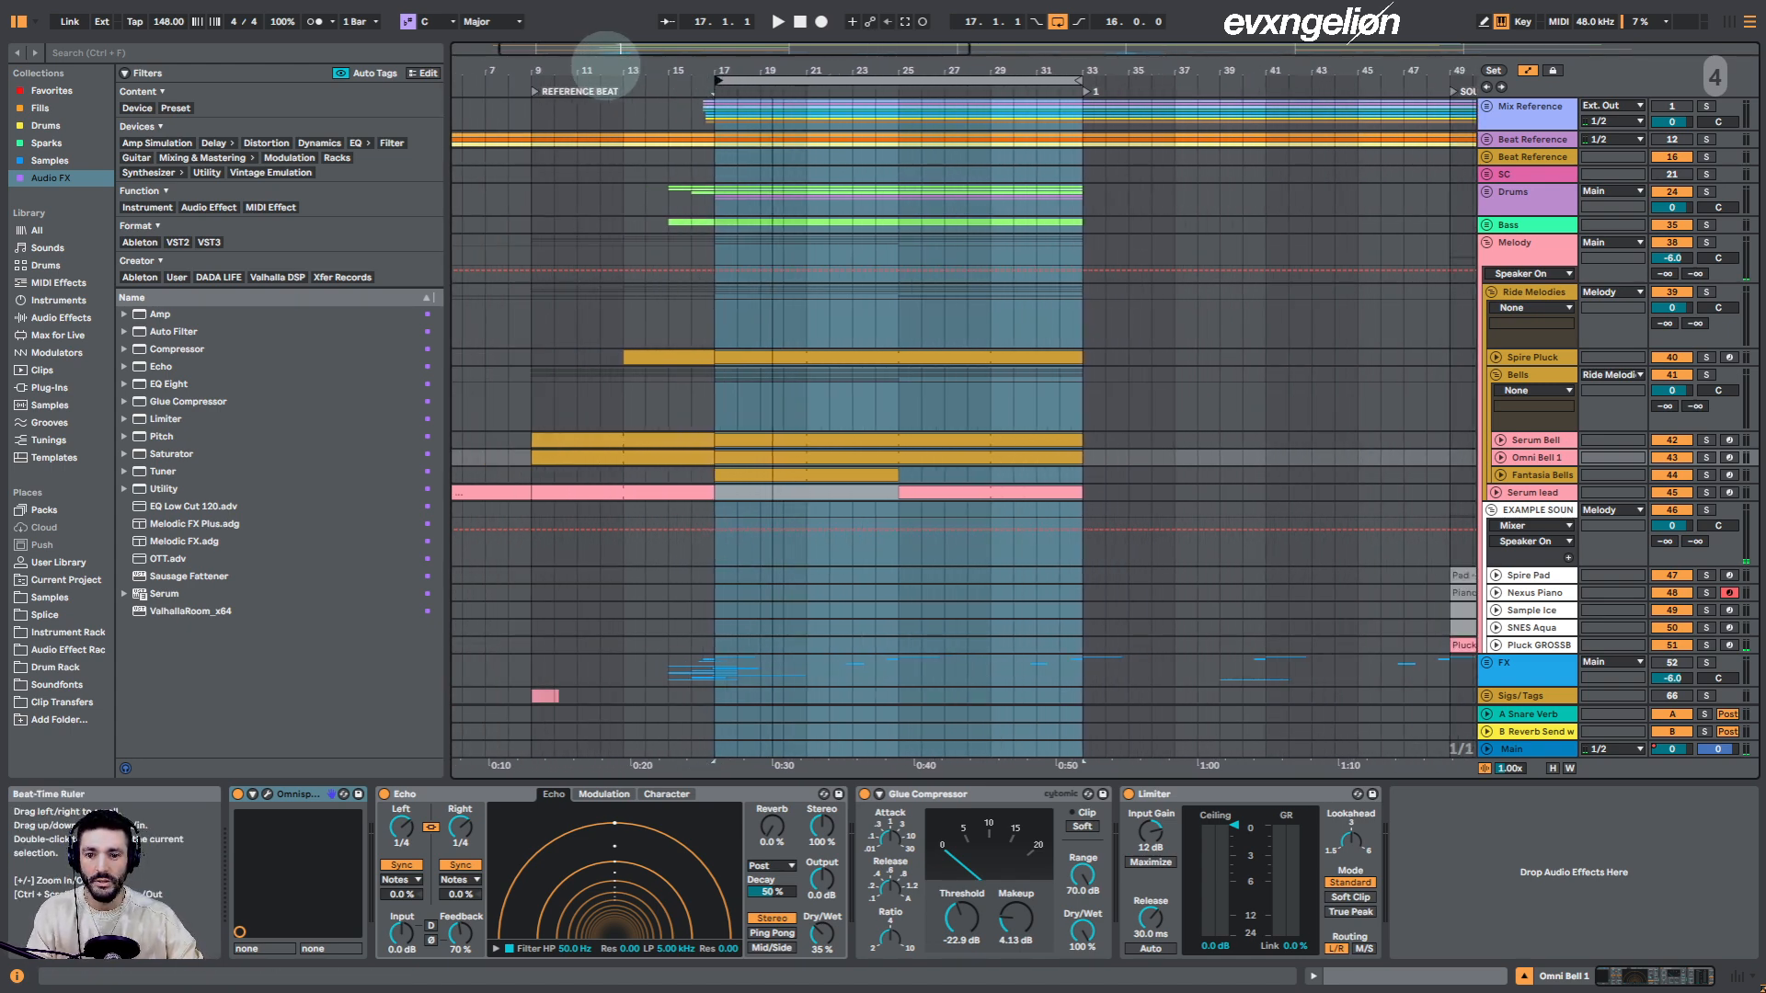
# Fold all the track groups, solo the Drums group and play the loop from bar 17
pyautogui.keyDown('alt'); pyautogui.click(1487, 243); pyautogui.keyUp('alt')
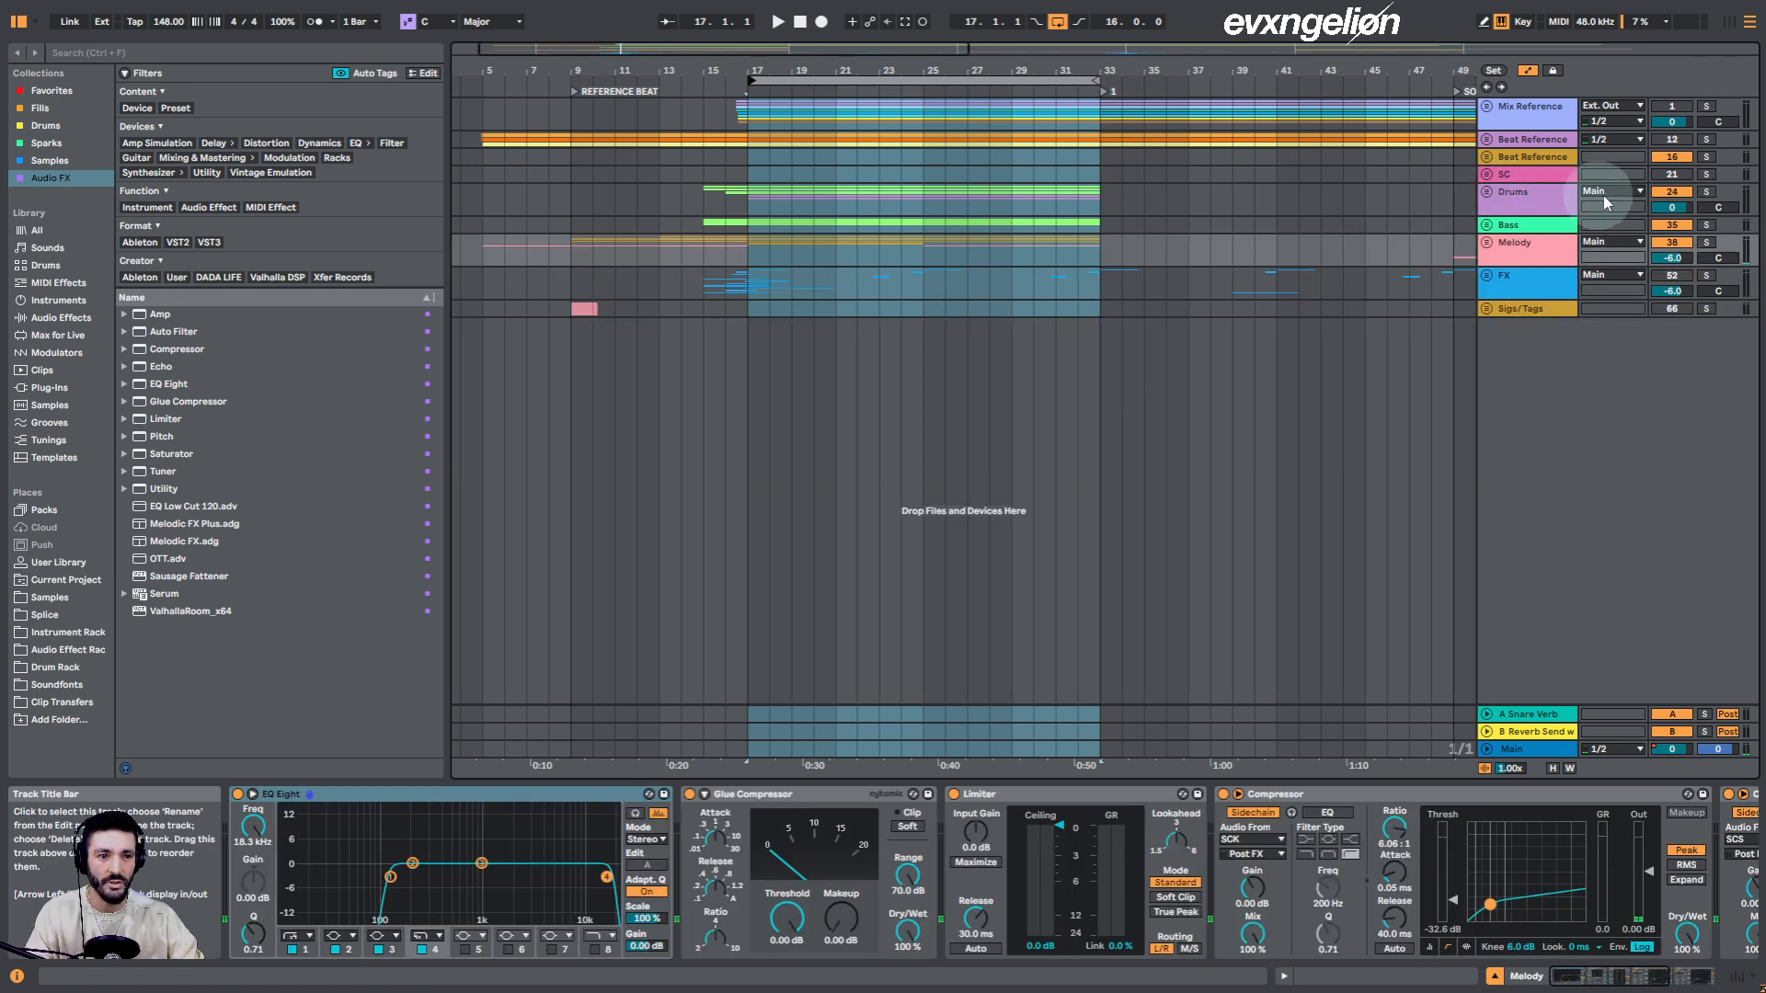
pyautogui.click(1708, 192)
pyautogui.click(881, 82)
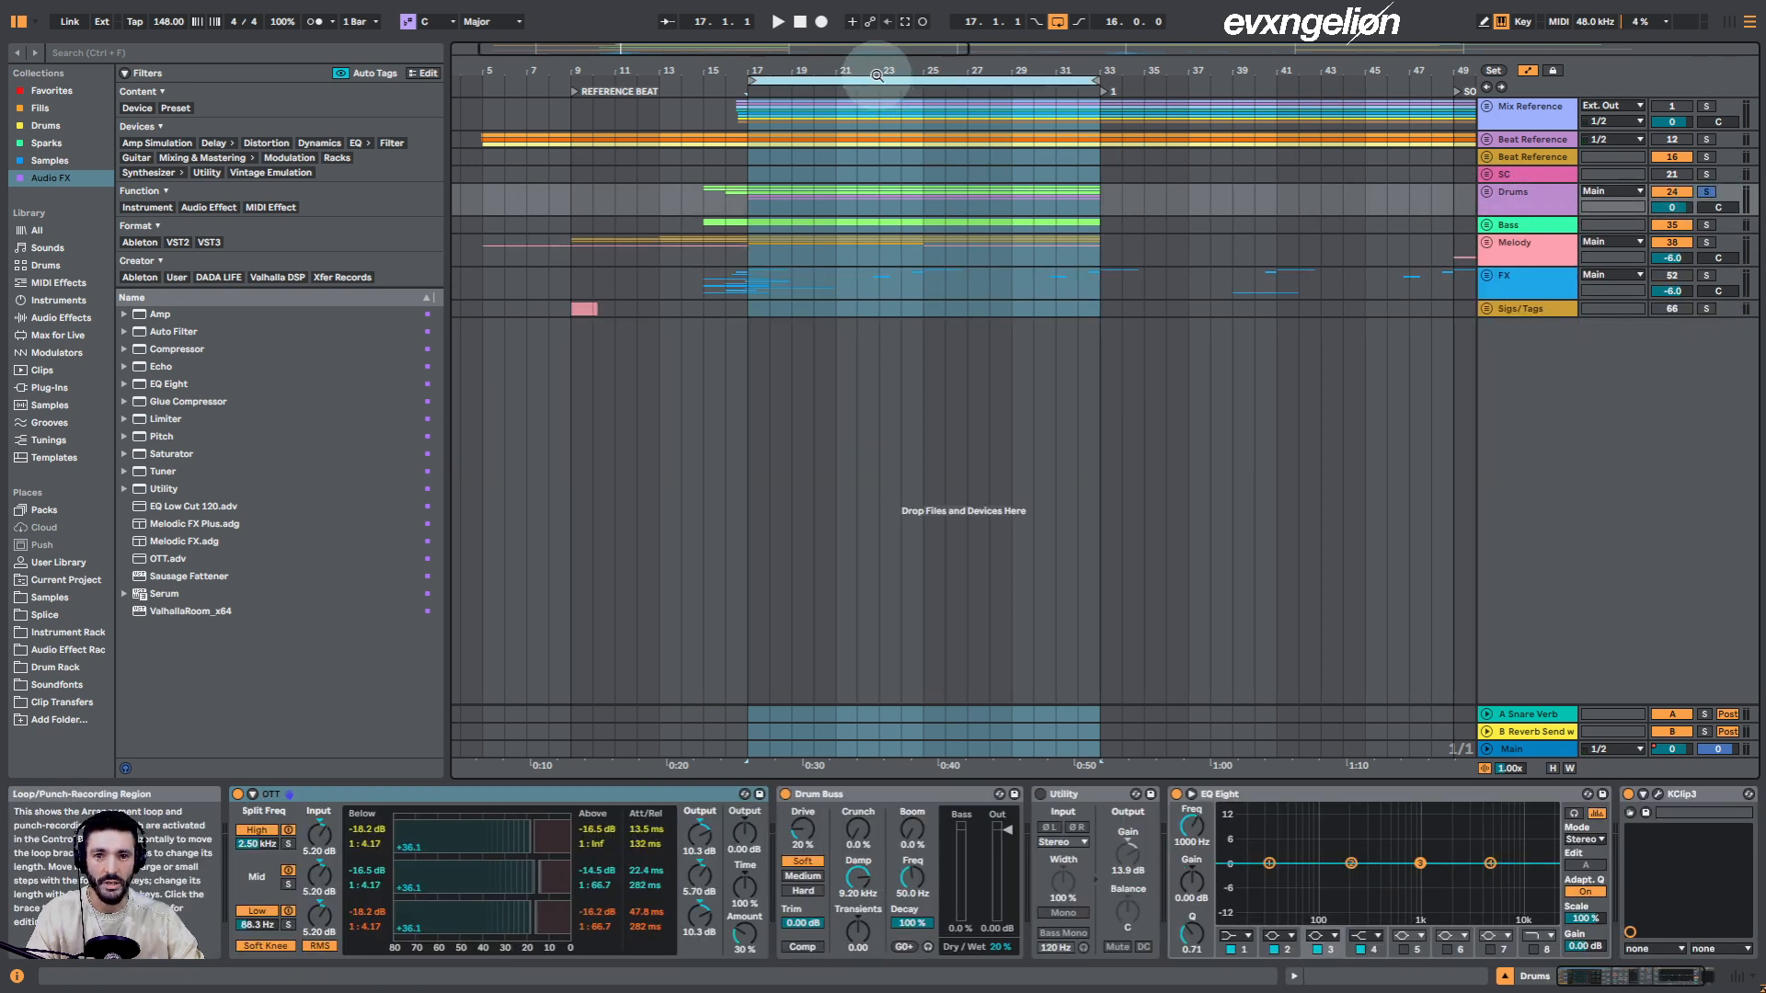
pyautogui.press('space')
# Unfold the Drums group and its Kick, Snare, Hat 1, Spice and triangle tracks to show their notes
pyautogui.click(1486, 193)
pyautogui.scroll(5, 899, 87)
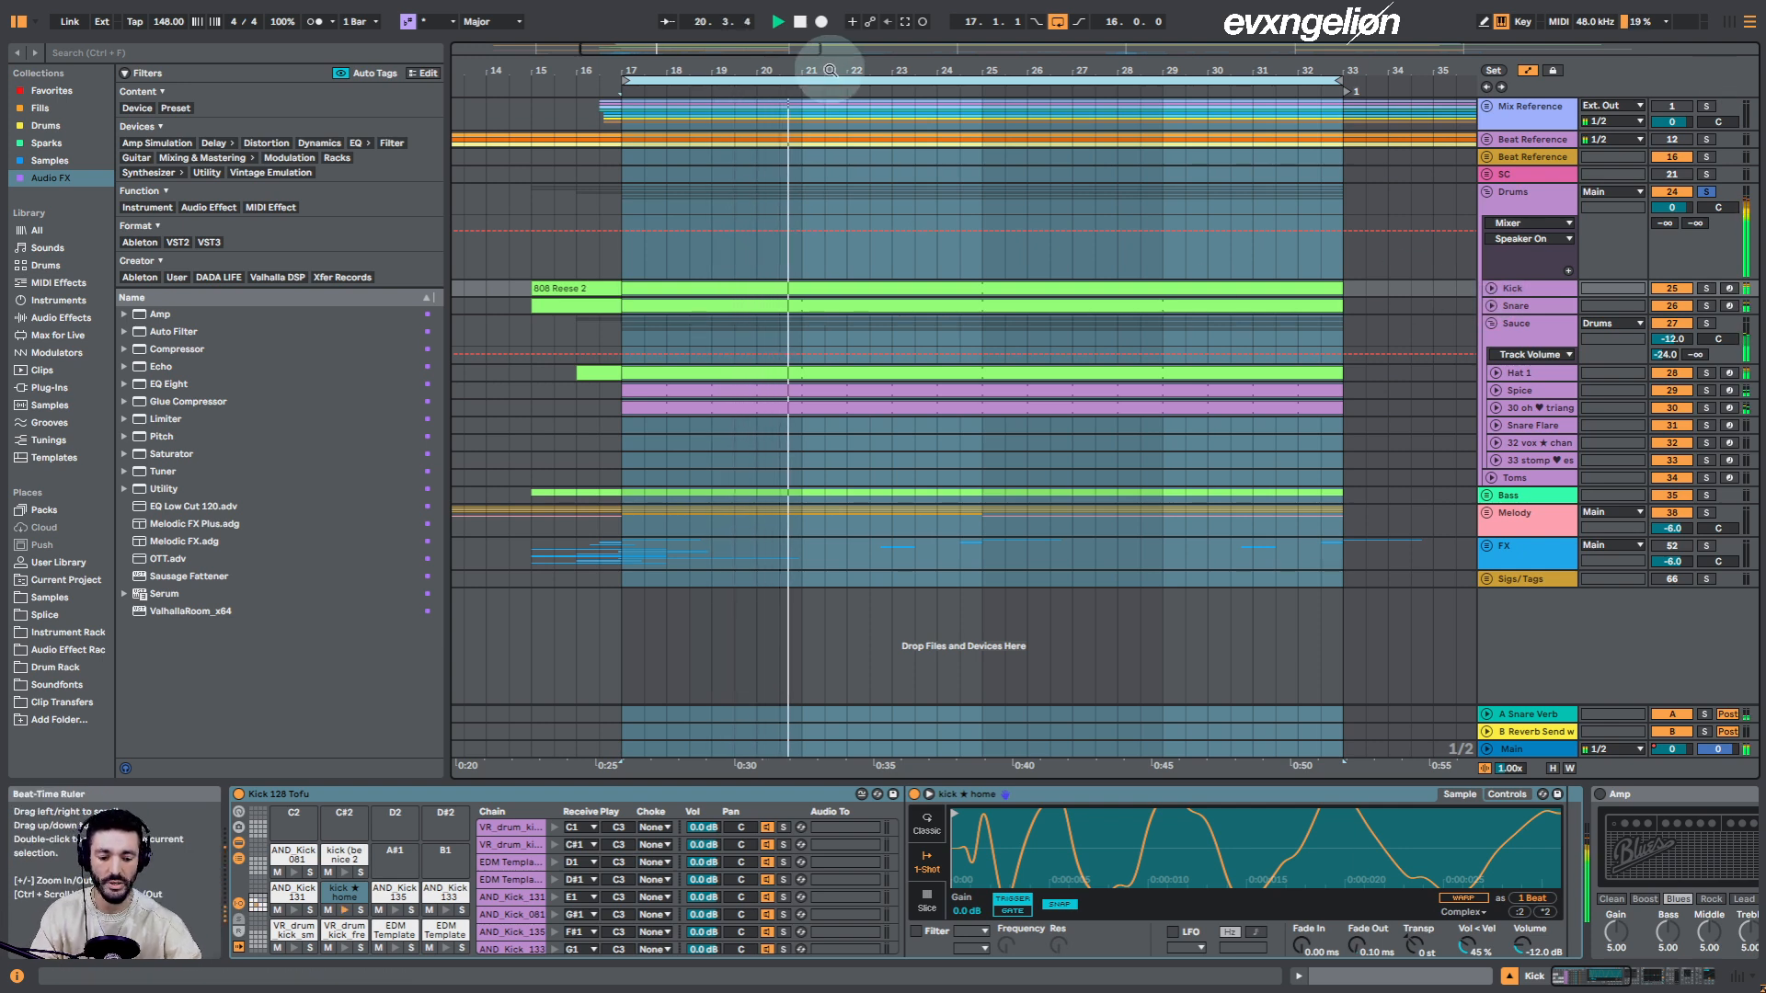
pyautogui.click(1492, 289)
pyautogui.click(1492, 369)
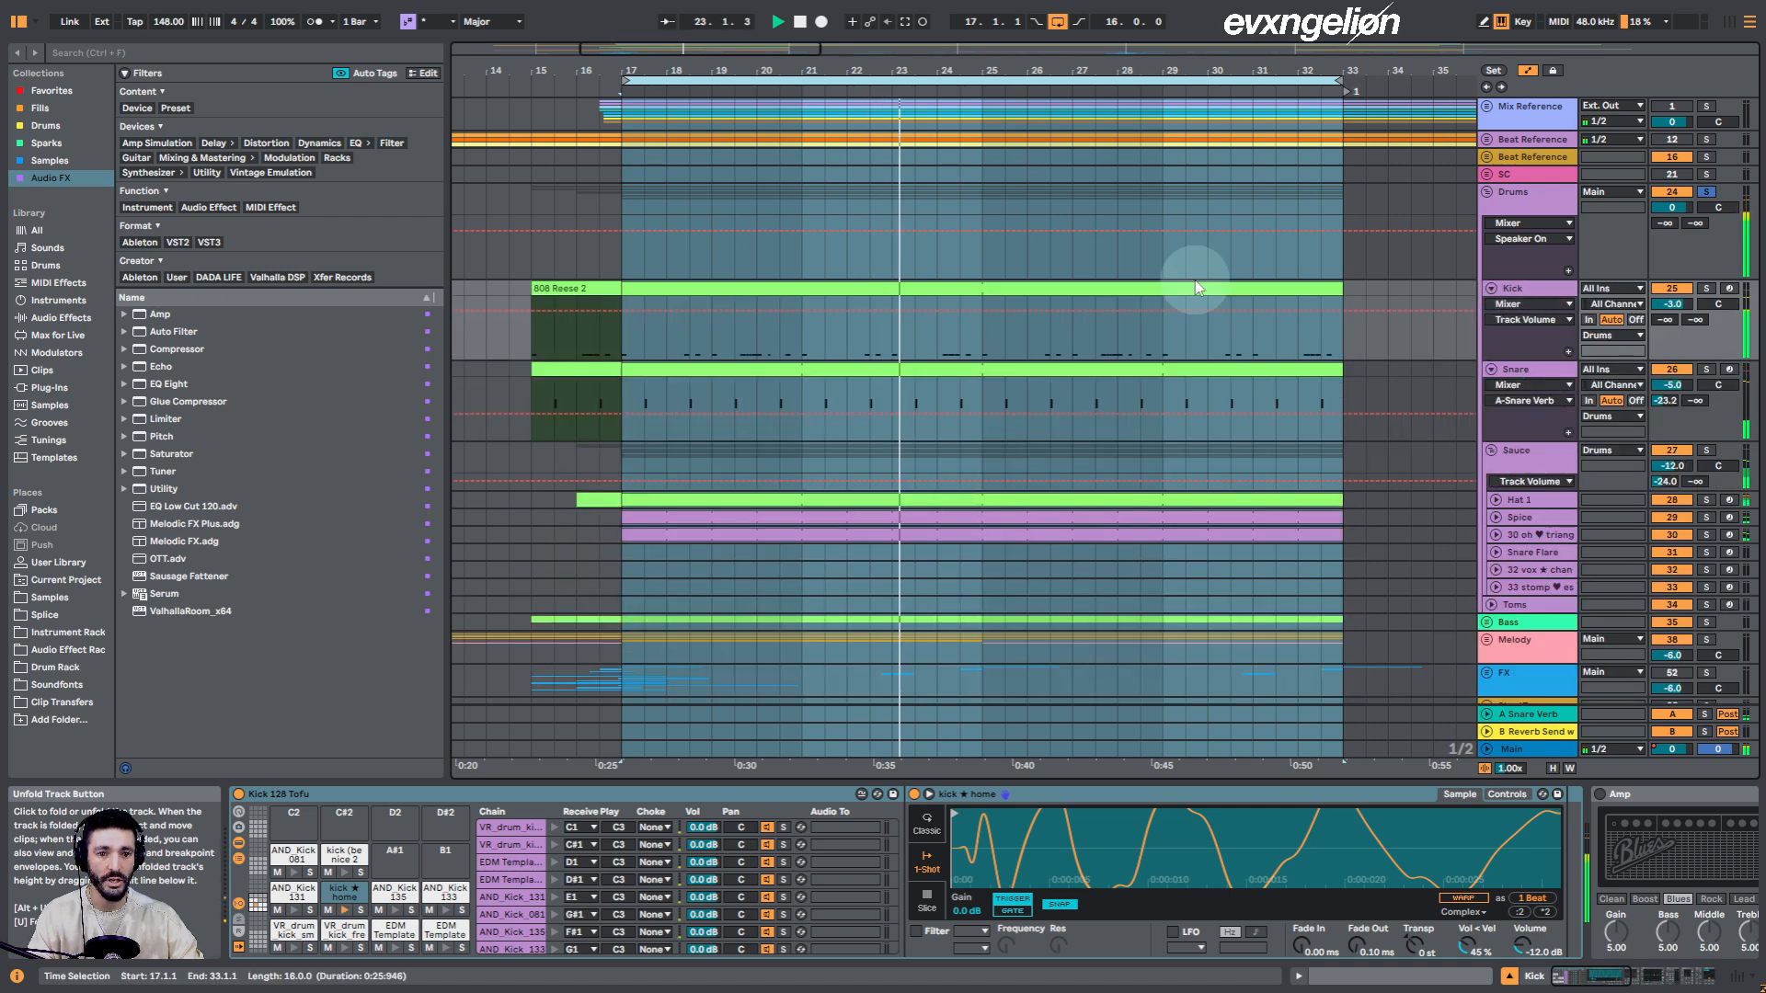
pyautogui.click(1495, 500)
pyautogui.scroll(-1, 1499, 510)
pyautogui.click(1496, 526)
pyautogui.click(1496, 608)
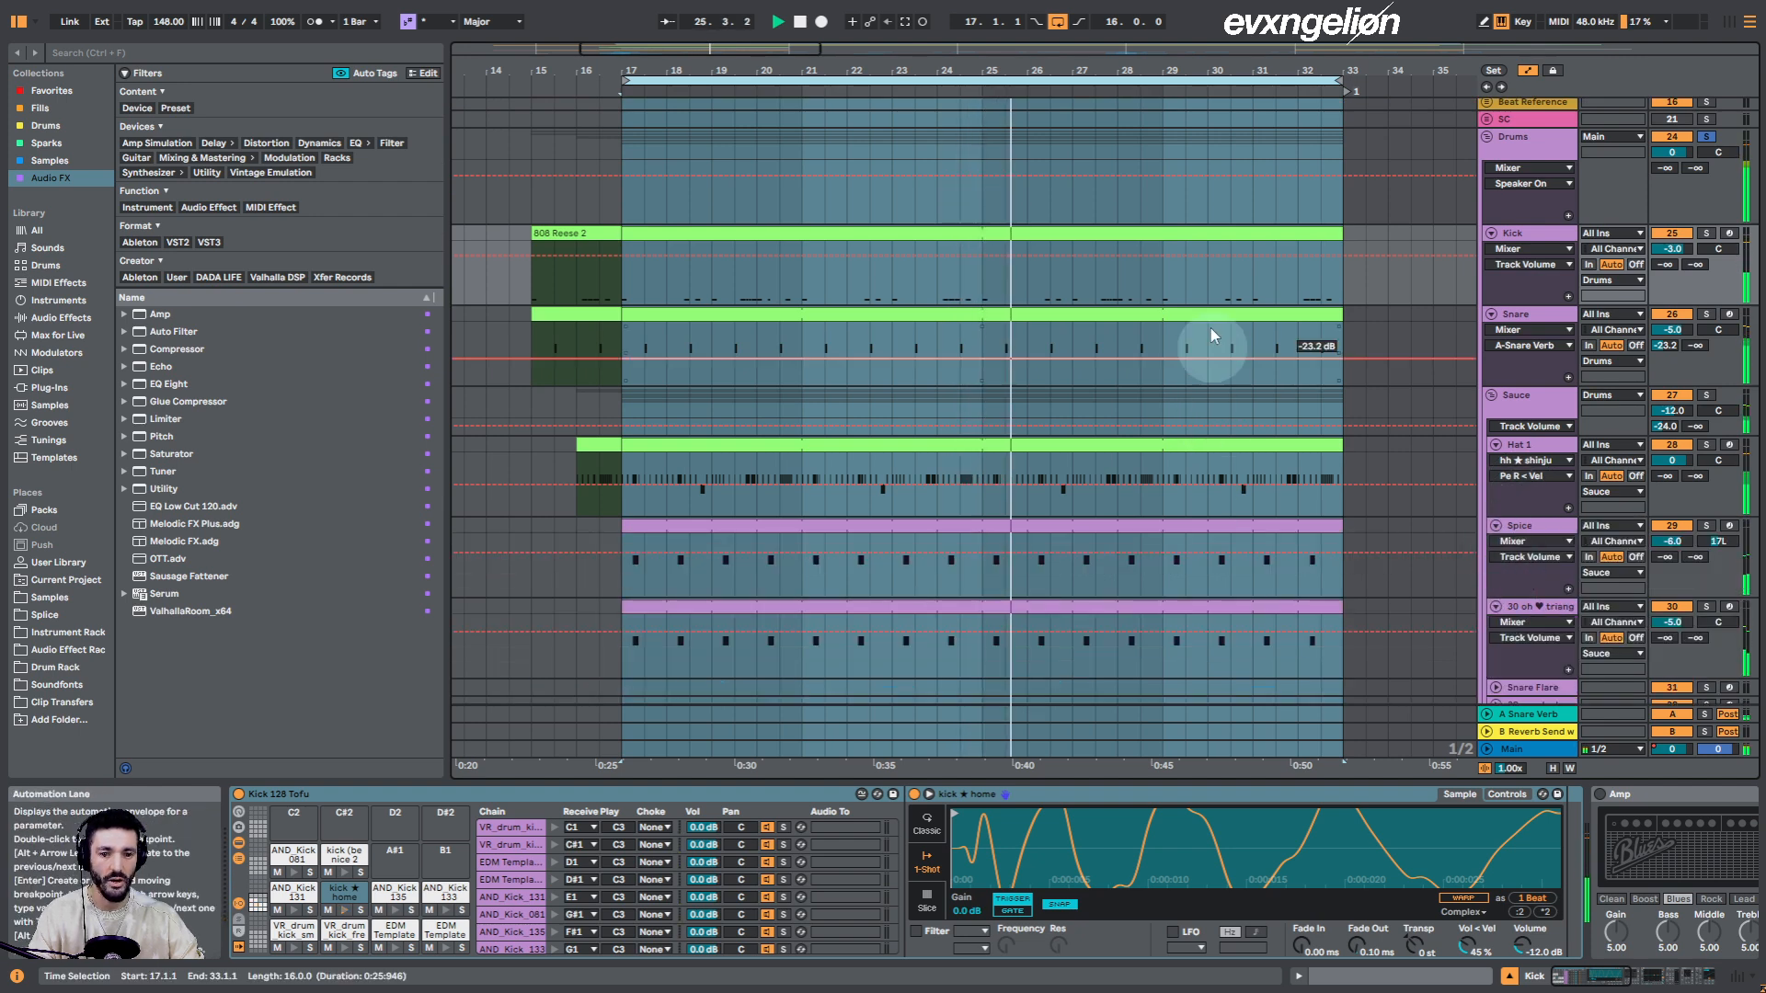
# Examine the soloed drum patterns during playback, stop it, and place the insert marker at bar 17 on the Sauce group
pyautogui.moveTo(1131, 58); pyautogui.dragTo(1124, 69)
pyautogui.scroll(-3, 1183, 375)
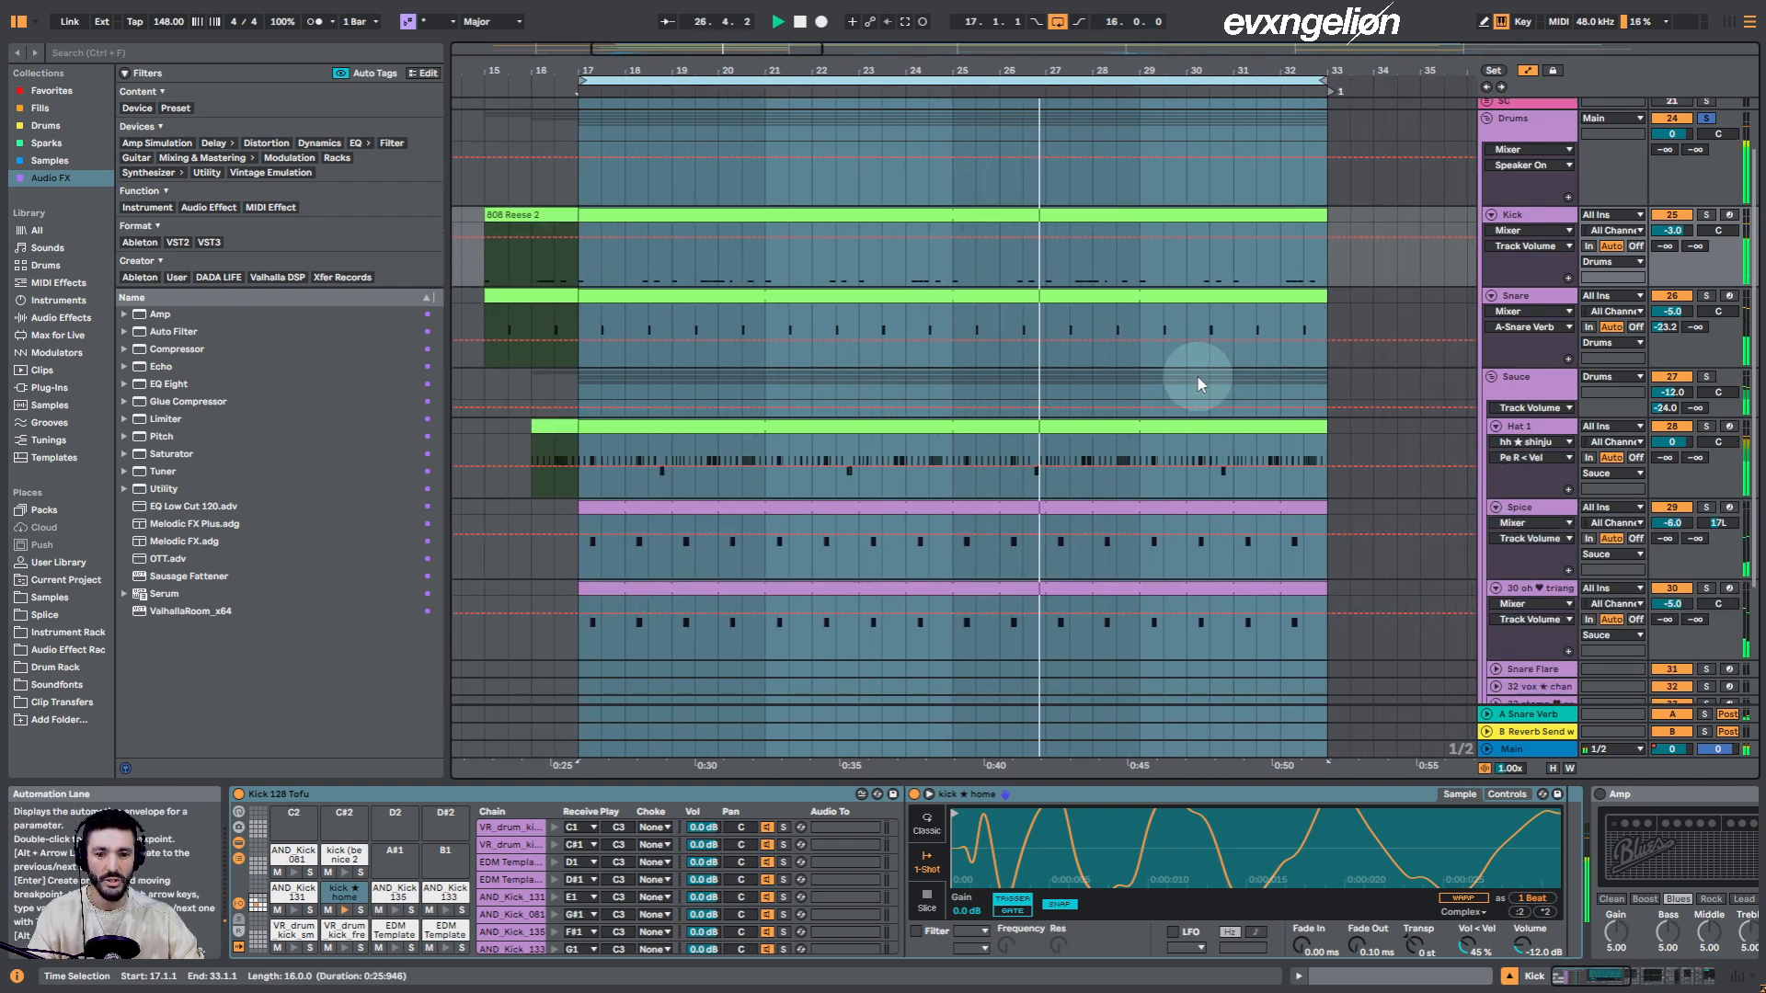
pyautogui.scroll(2, 1170, 389)
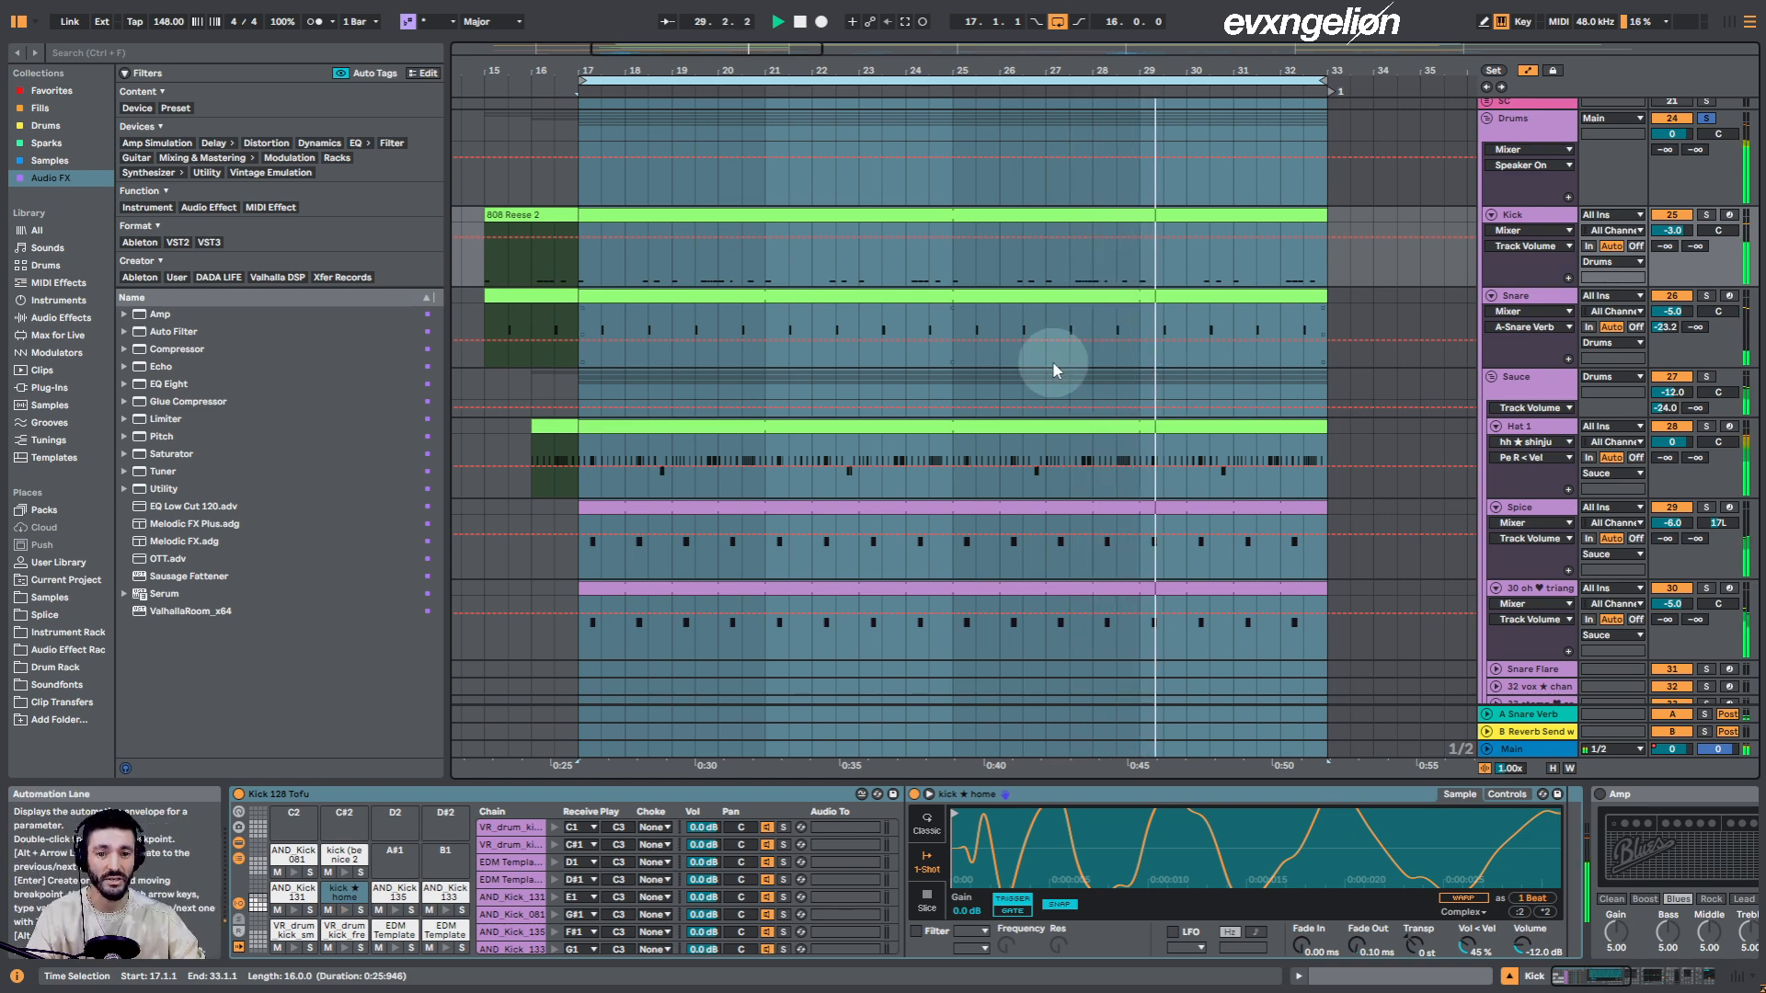
pyautogui.scroll(2, 1086, 381)
pyautogui.scroll(1, 1545, 202)
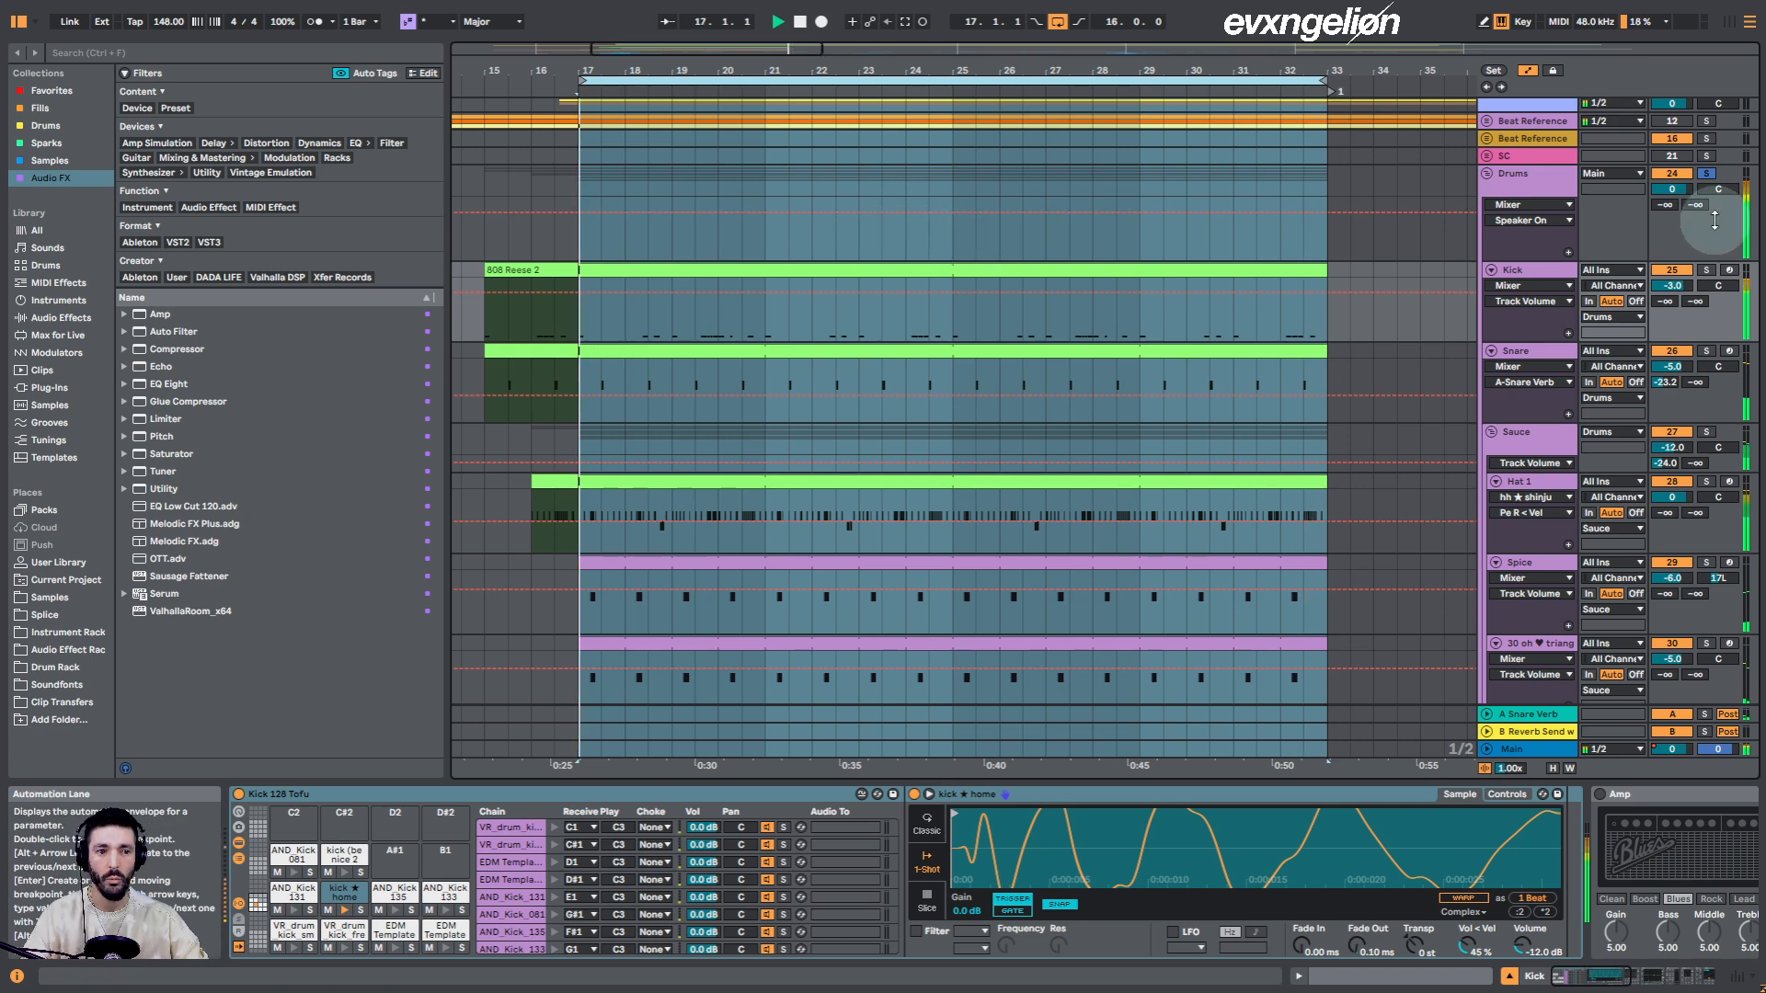
pyautogui.press('space')
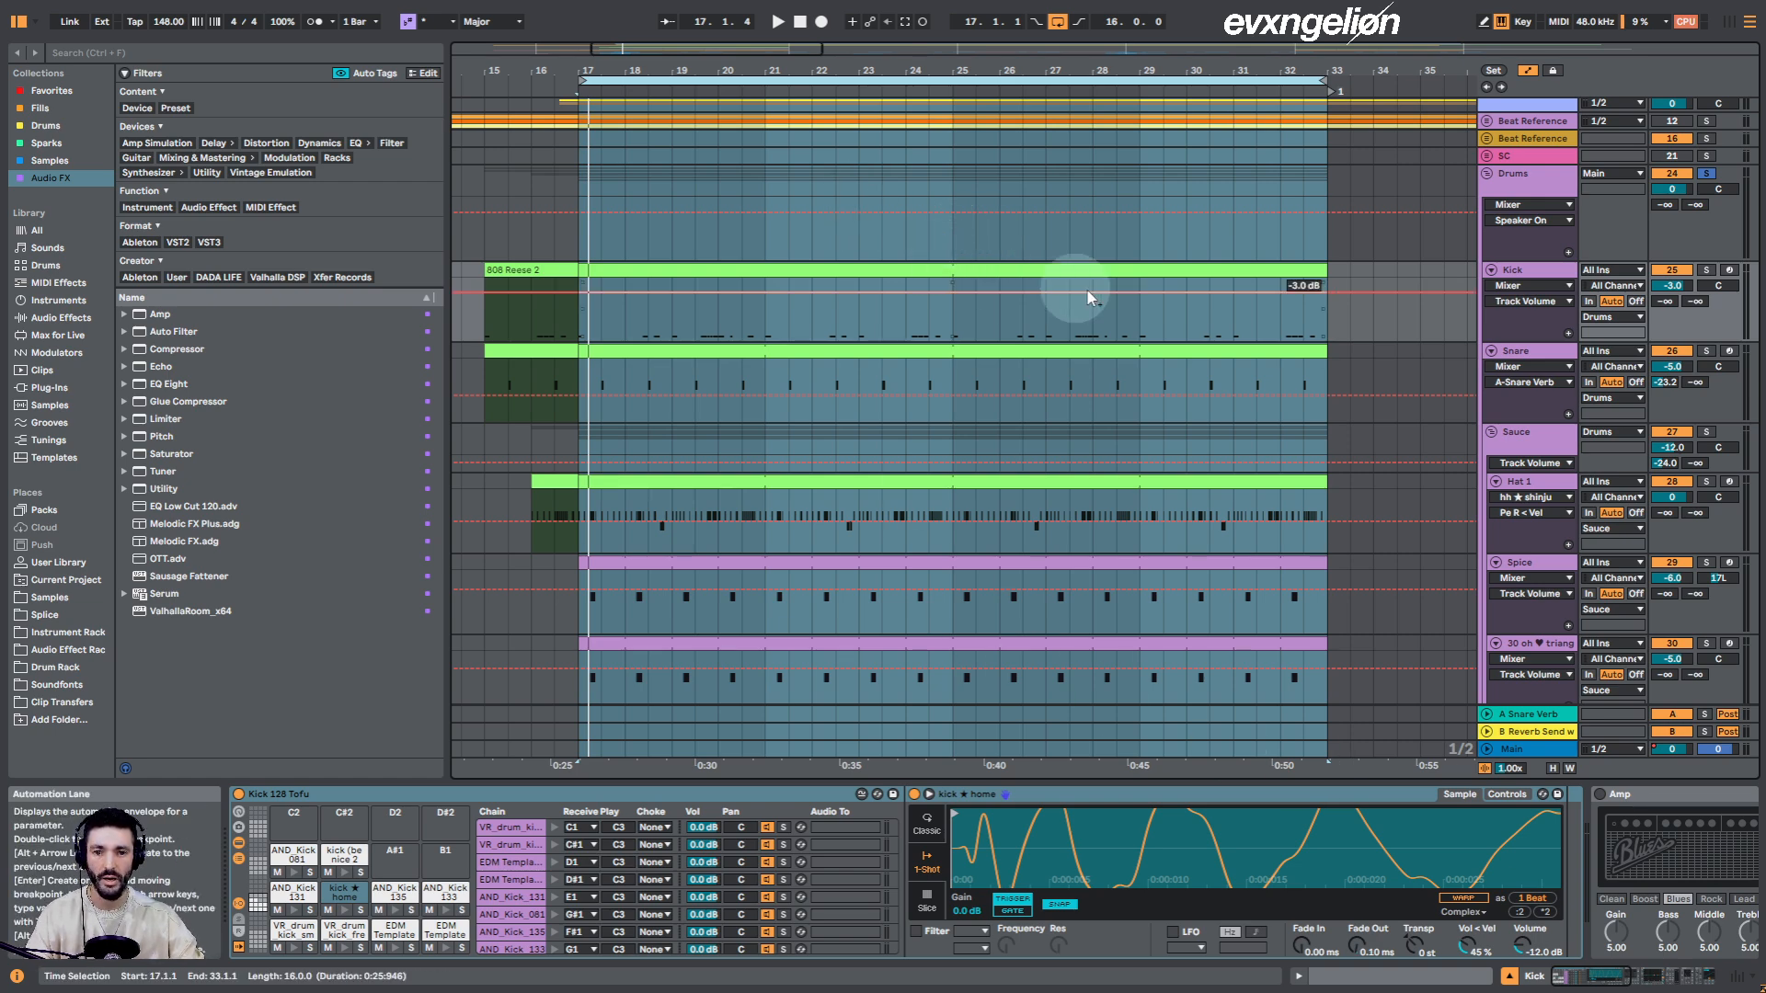
pyautogui.click(1517, 271)
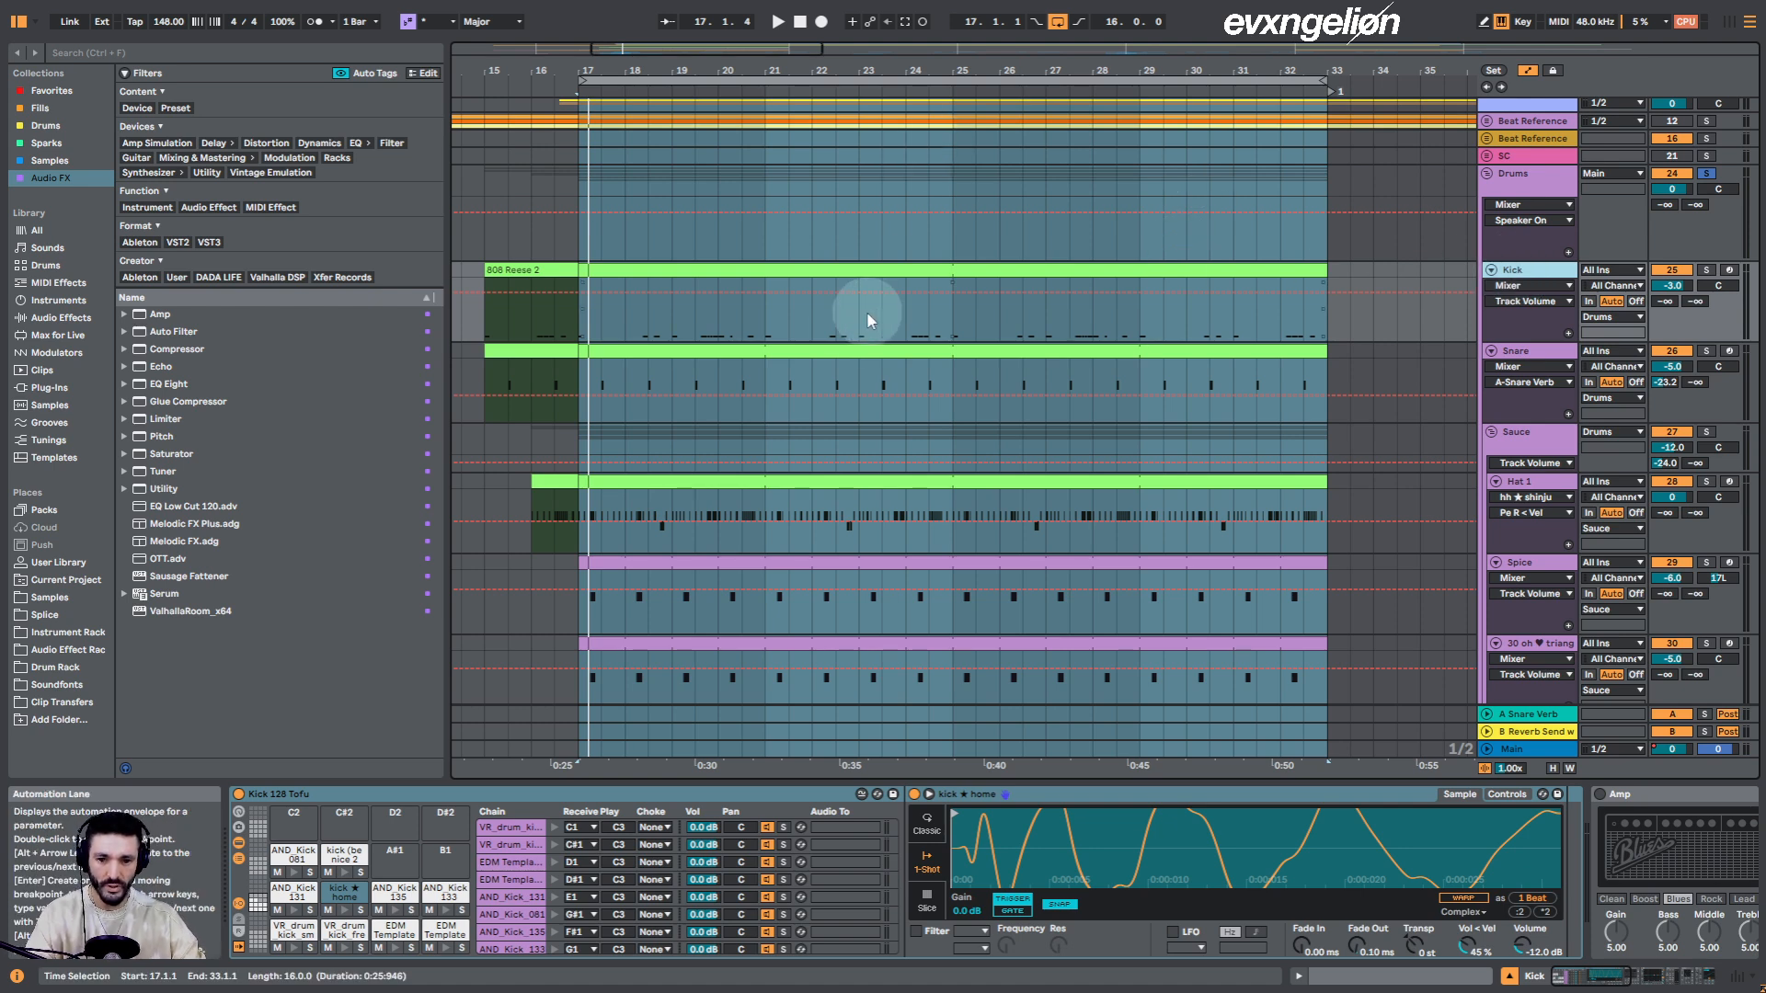
pyautogui.click(577, 442)
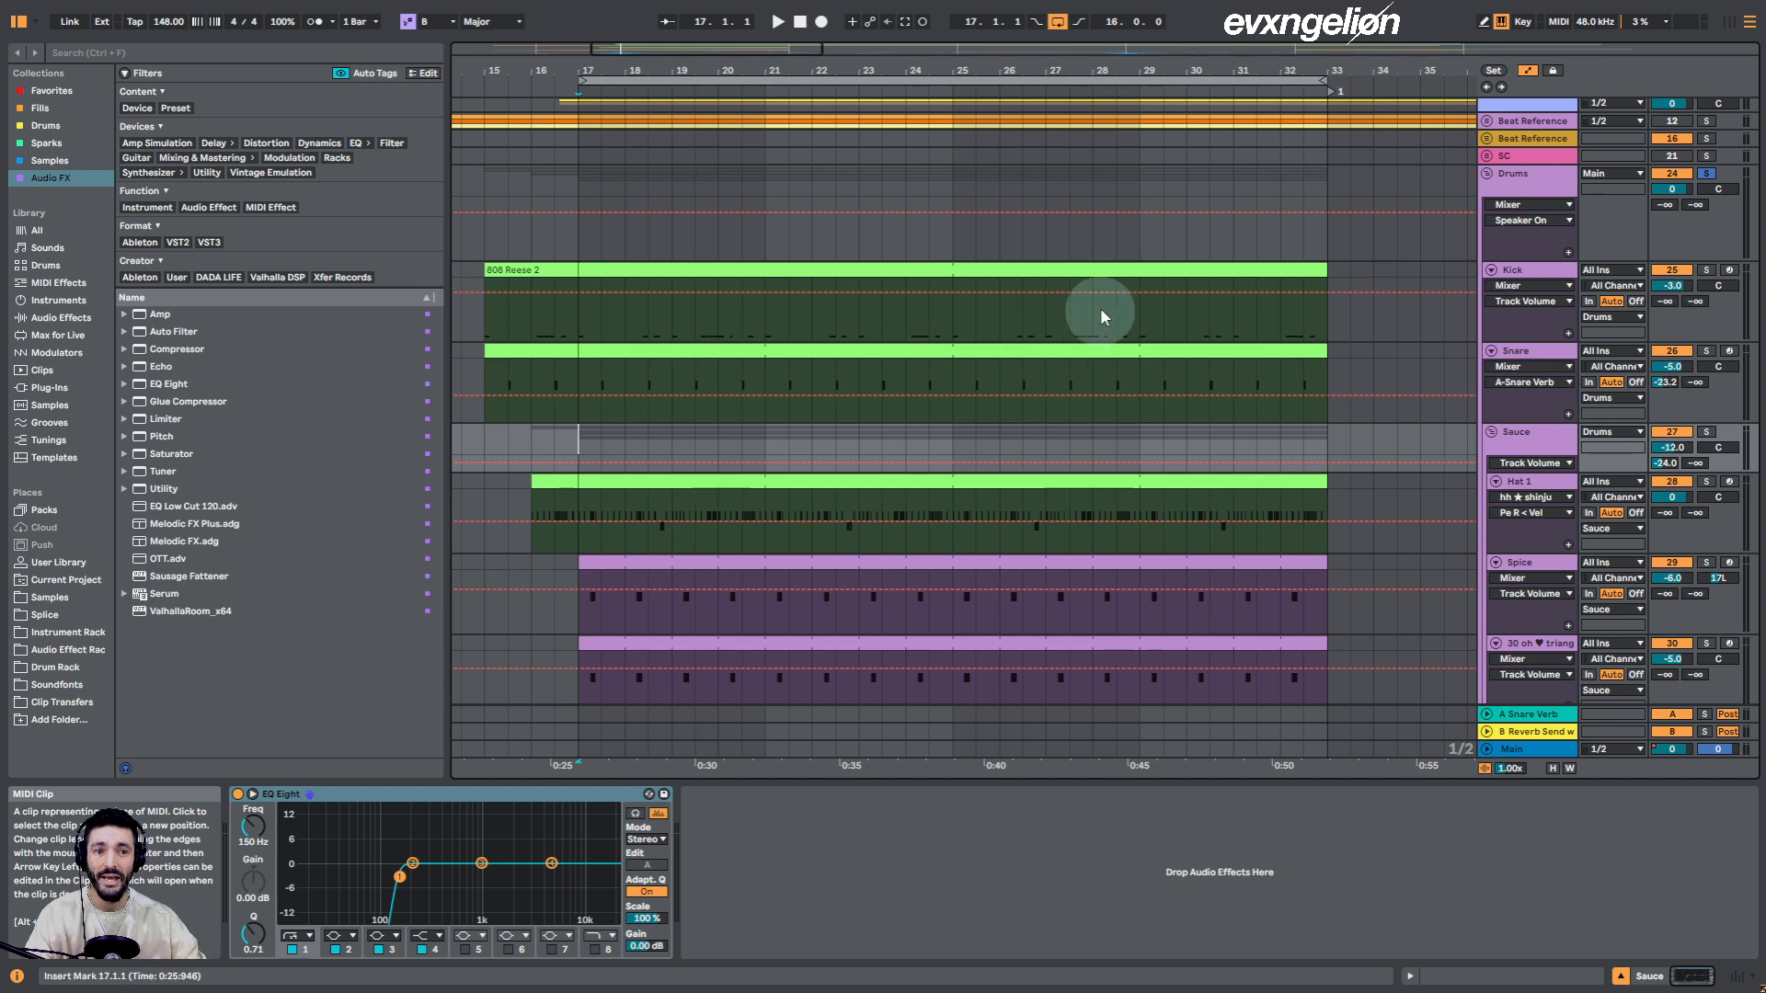
# Unfold the Beat Reference group to show its Bass, Other and Drums stems, and hide the arrangement's automation
pyautogui.click(1487, 129)
pyautogui.scroll(-5, 871, 46)
pyautogui.moveTo(865, 63); pyautogui.dragTo(886, 57)
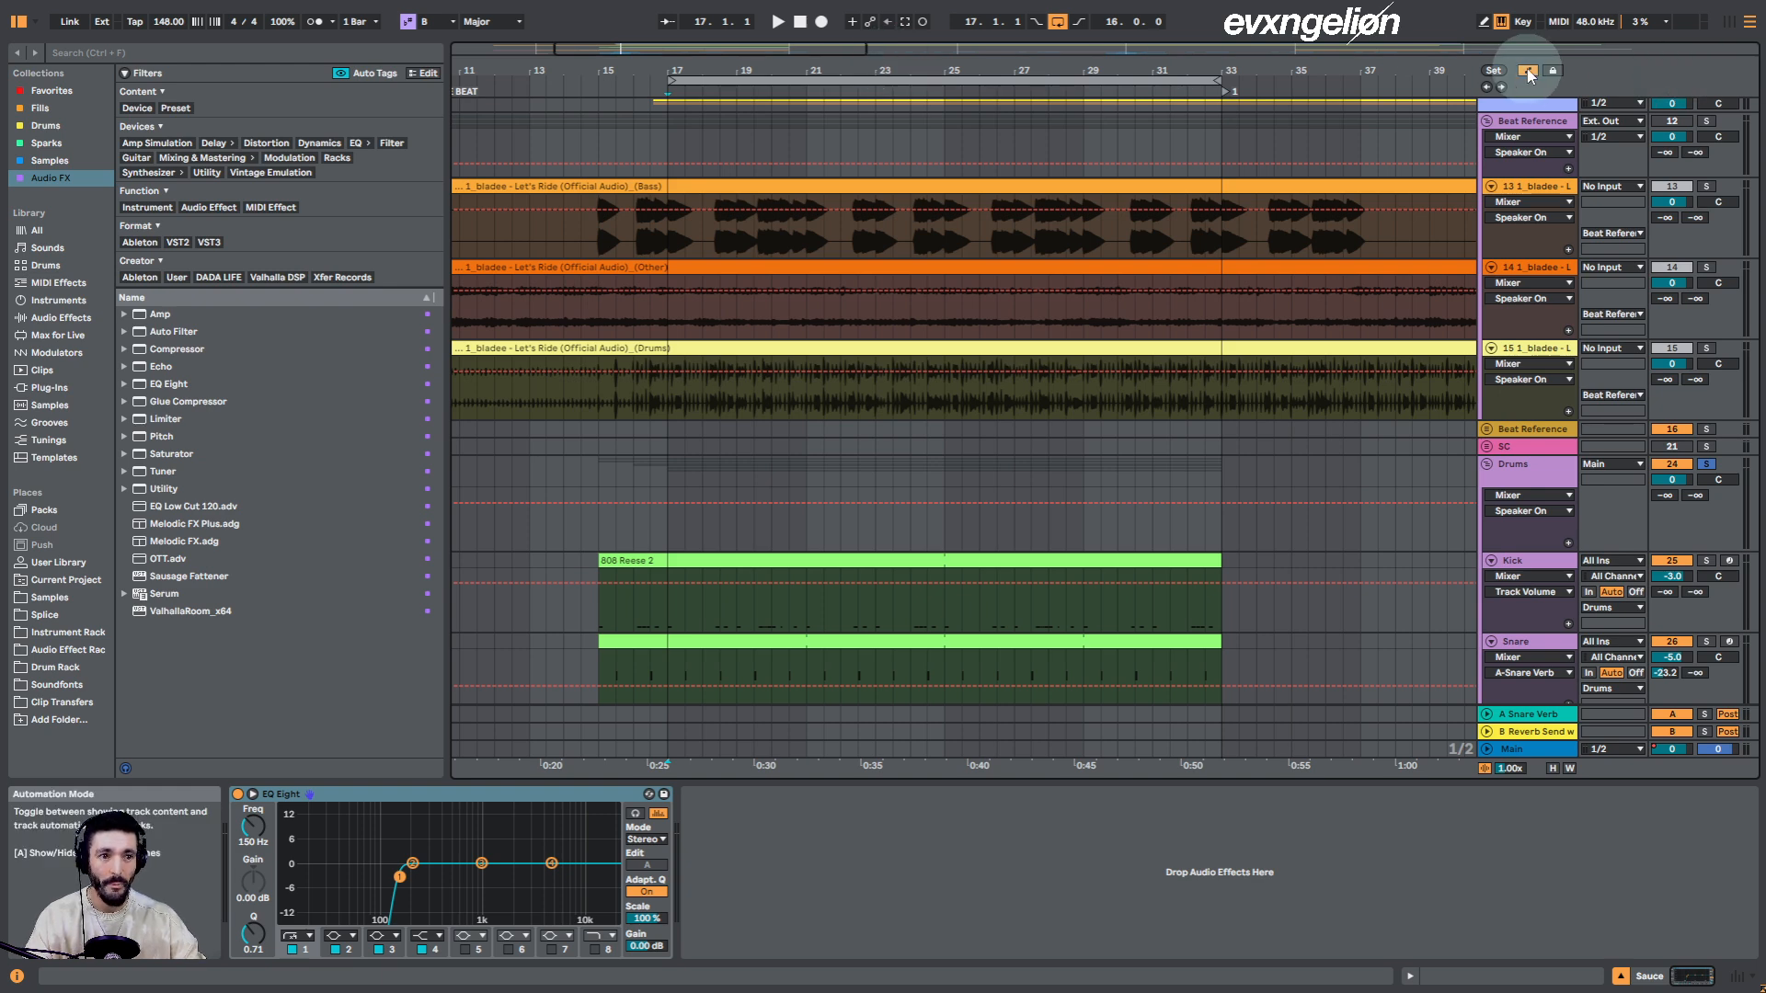
pyautogui.hotkey('ctrl', 'a')
pyautogui.moveTo(898, 73)
pyautogui.mouseDown()
pyautogui.moveTo(978, 79)
pyautogui.moveTo(900, 81)
pyautogui.mouseUp()
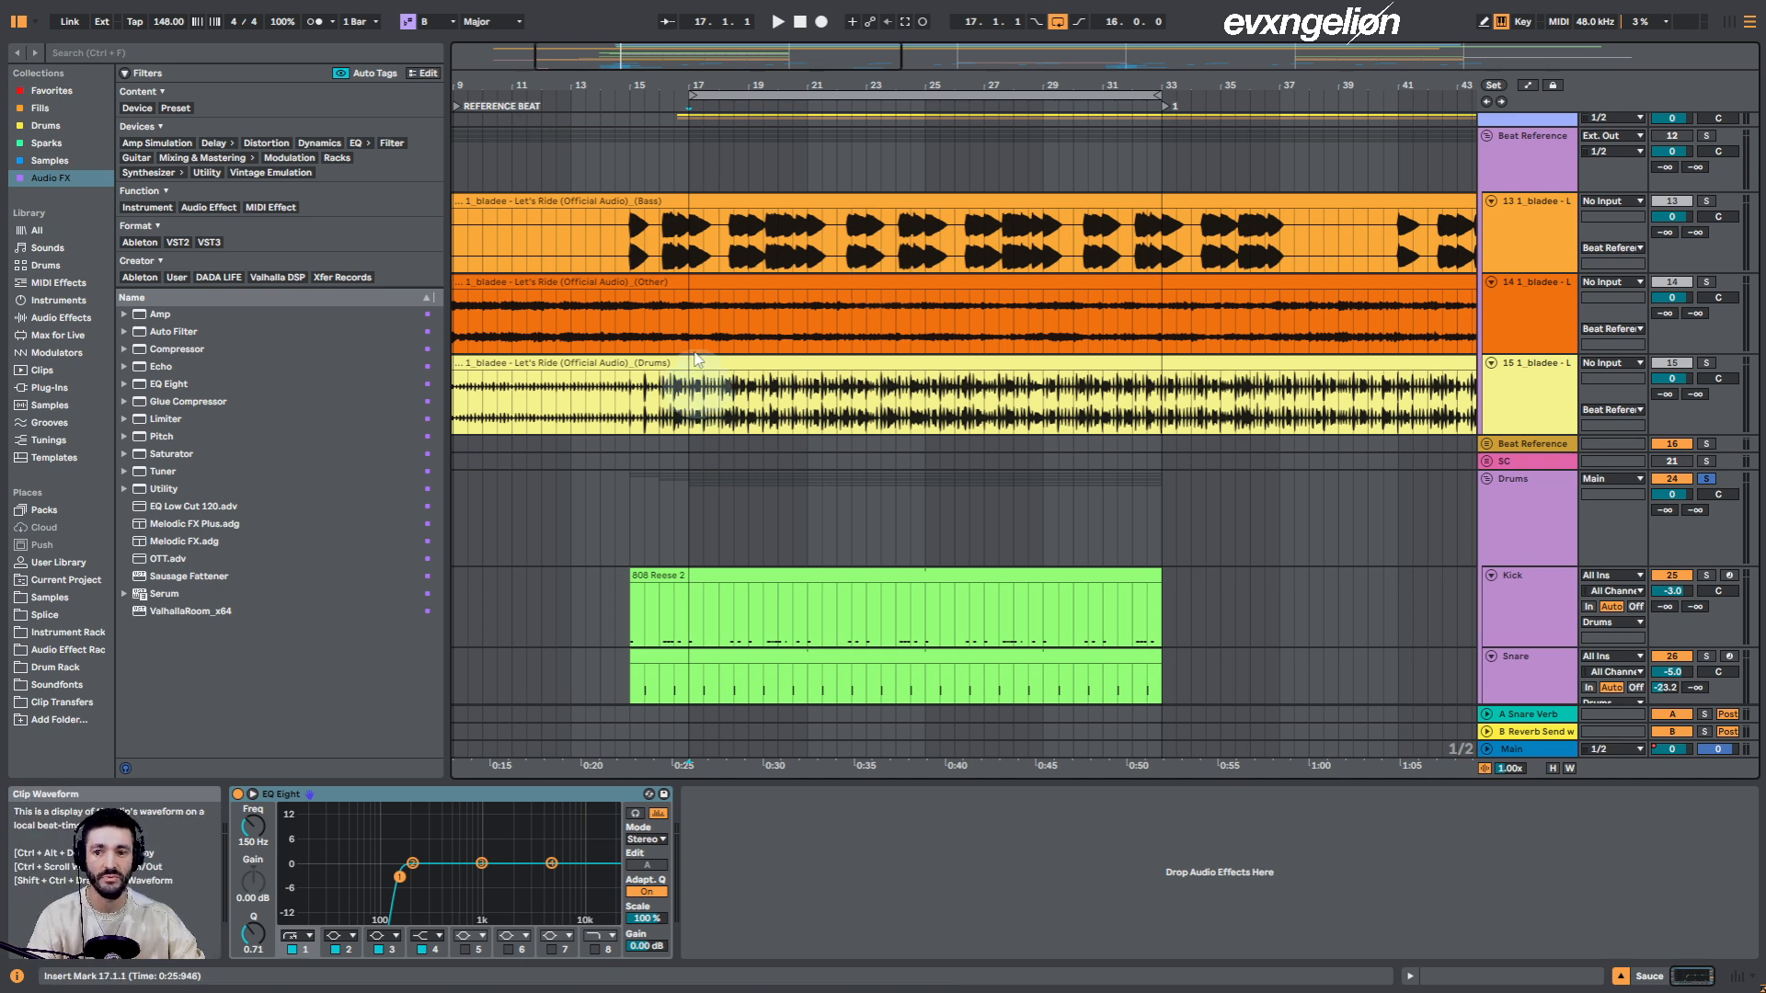
pyautogui.moveTo(656, 87); pyautogui.dragTo(648, 87)
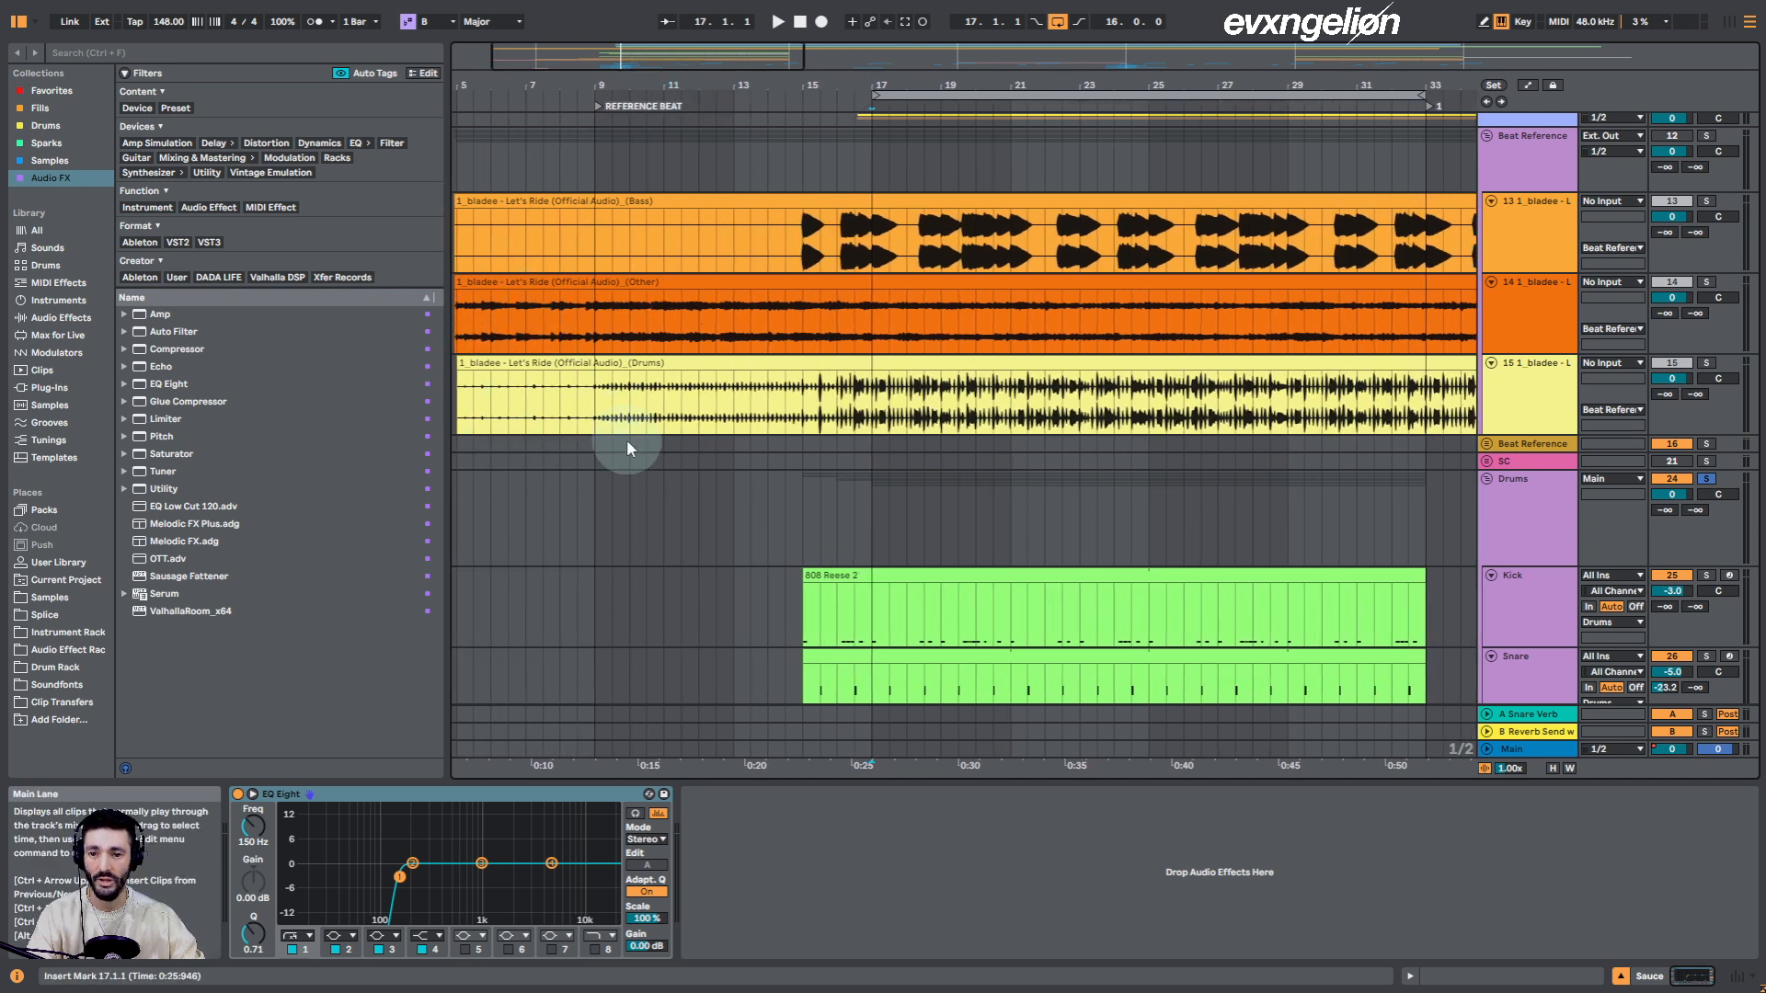
pyautogui.moveTo(973, 69); pyautogui.dragTo(938, 72)
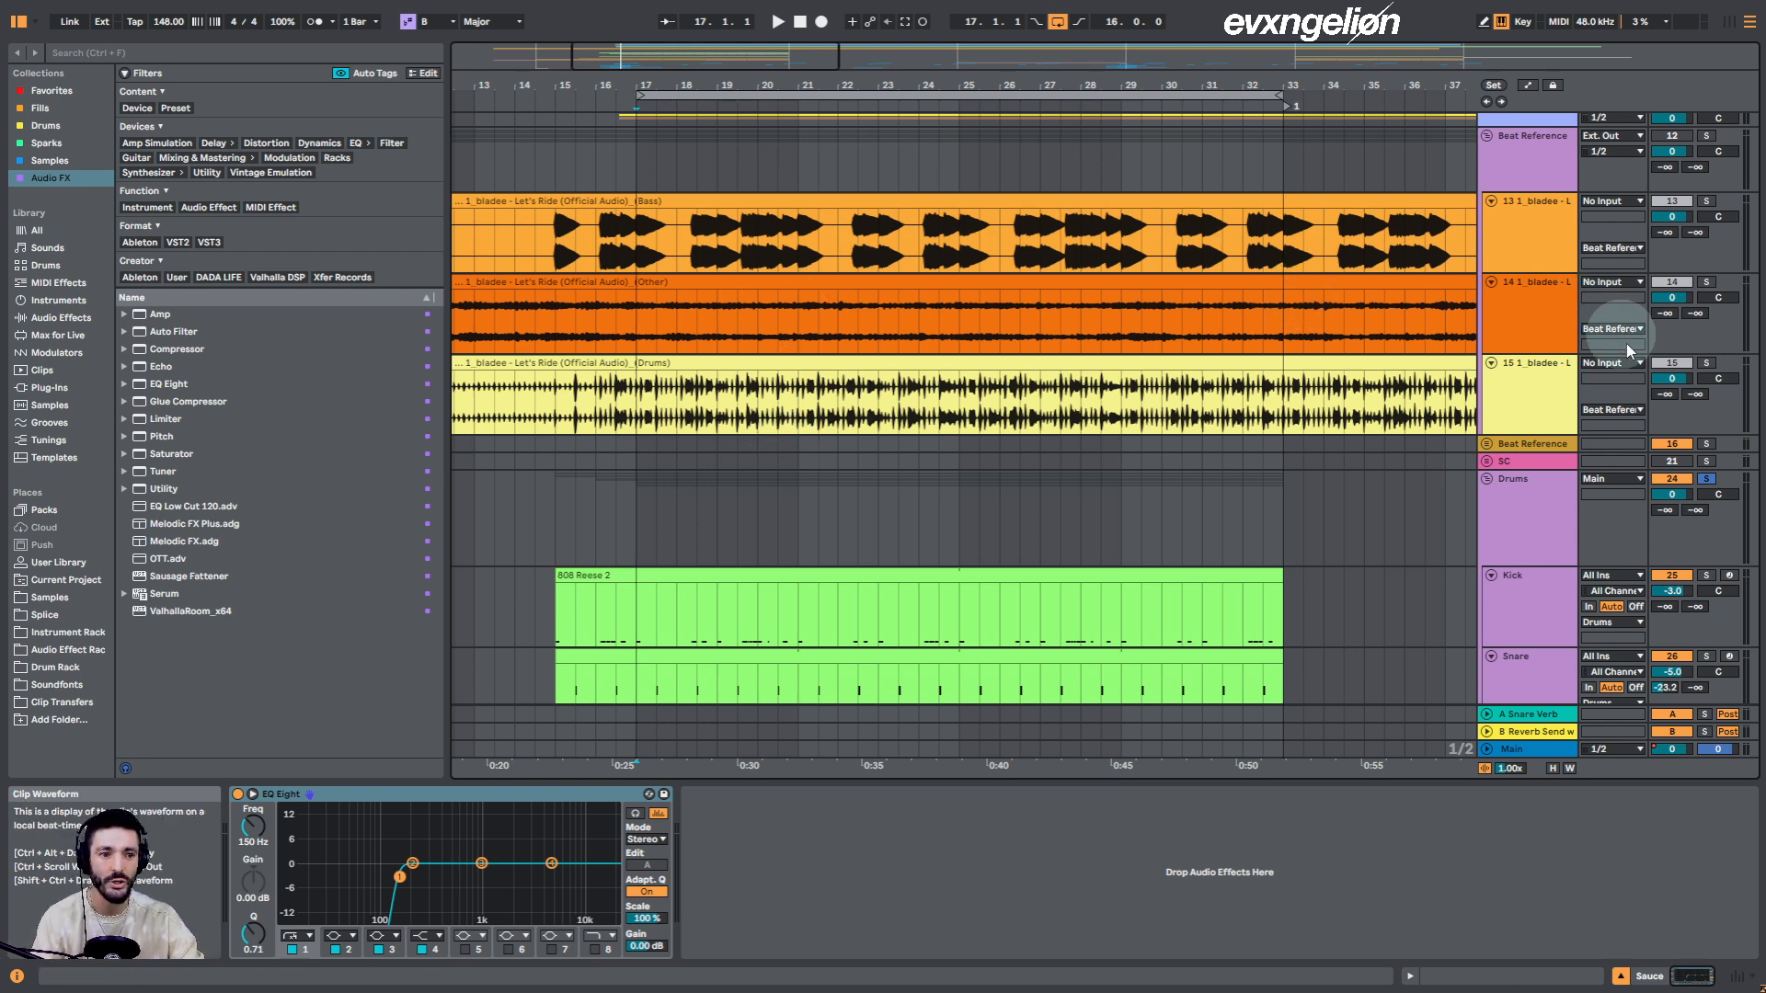
# Solo the Beat Reference group with only its Drums stem active and play the loop from bar 17
pyautogui.click(1706, 364)
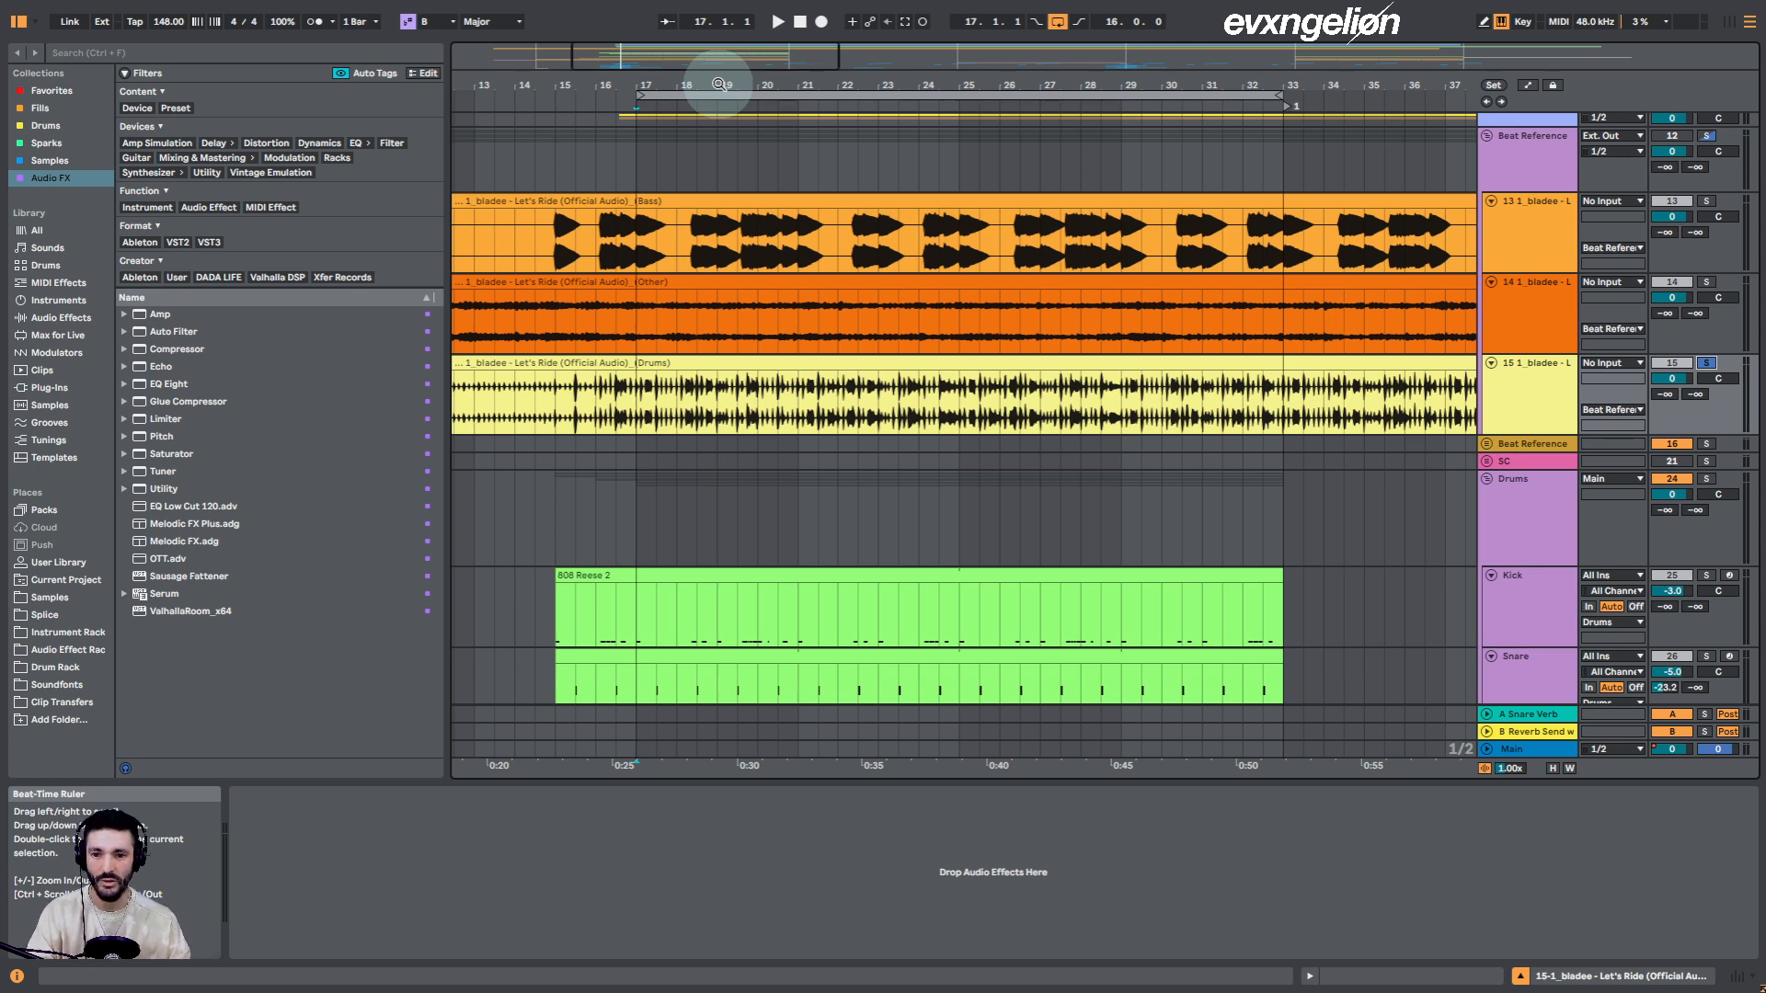
pyautogui.click(883, 95)
pyautogui.press('space')
pyautogui.scroll(1, 1670, 224)
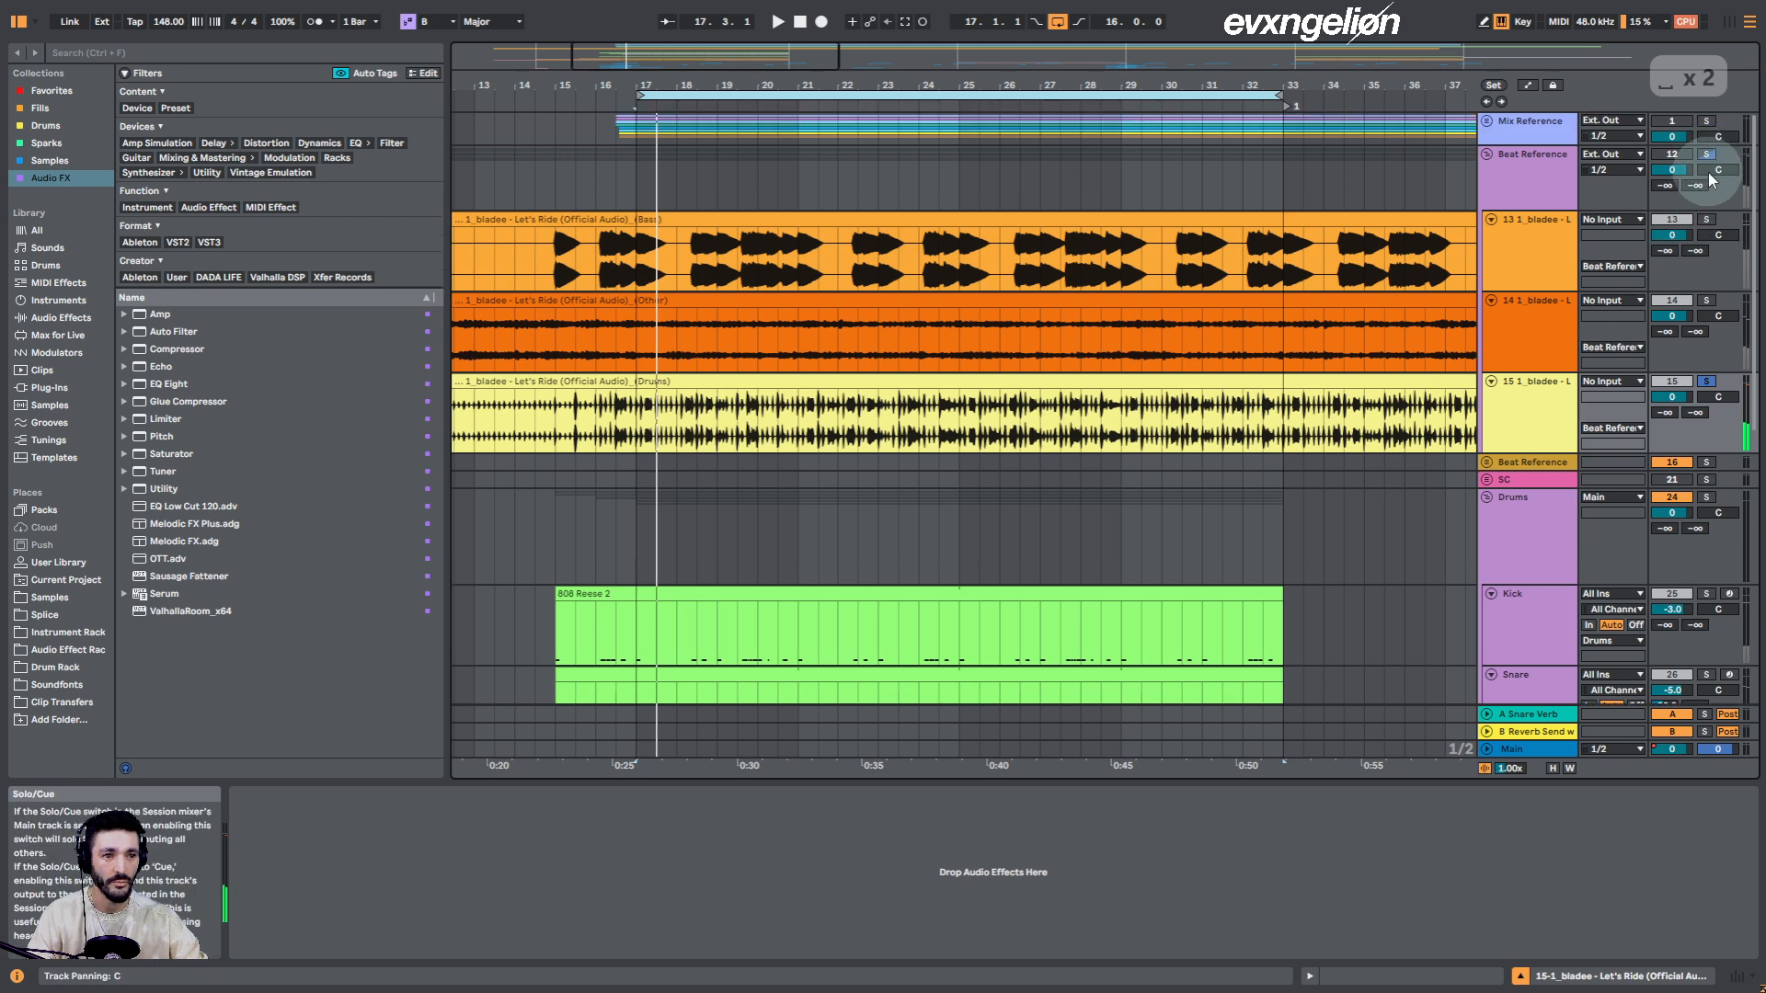
pyautogui.click(1673, 153)
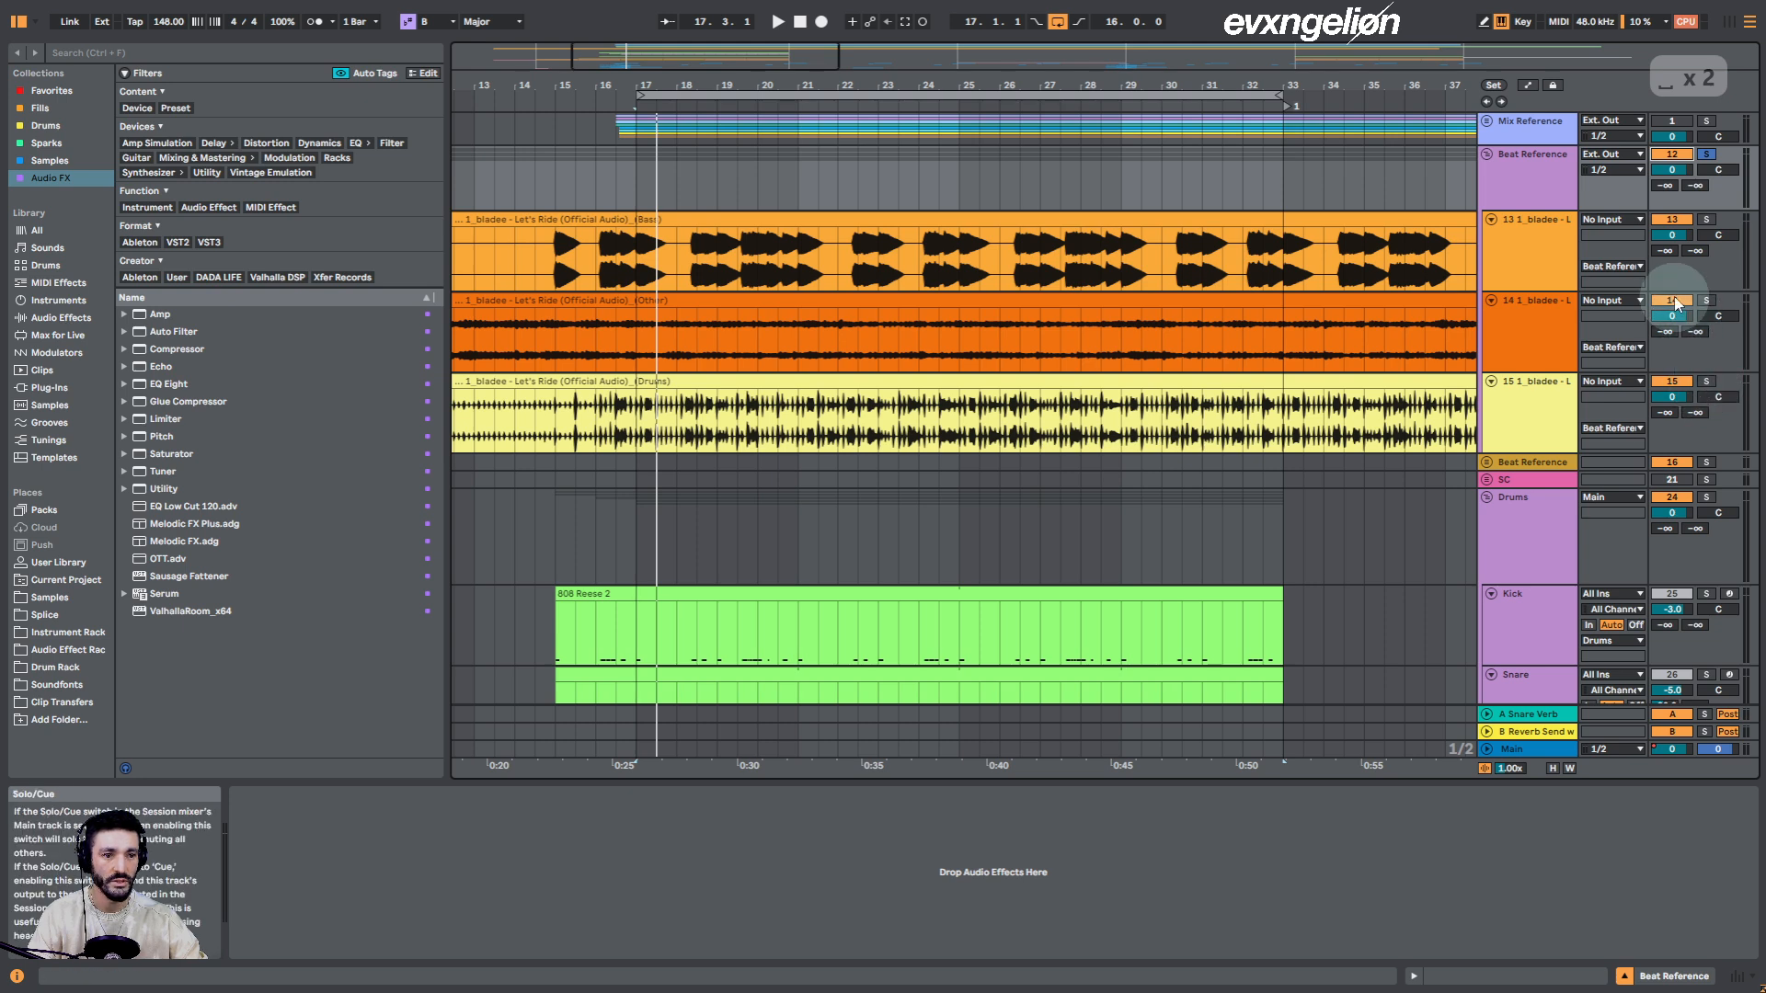
pyautogui.press('space')
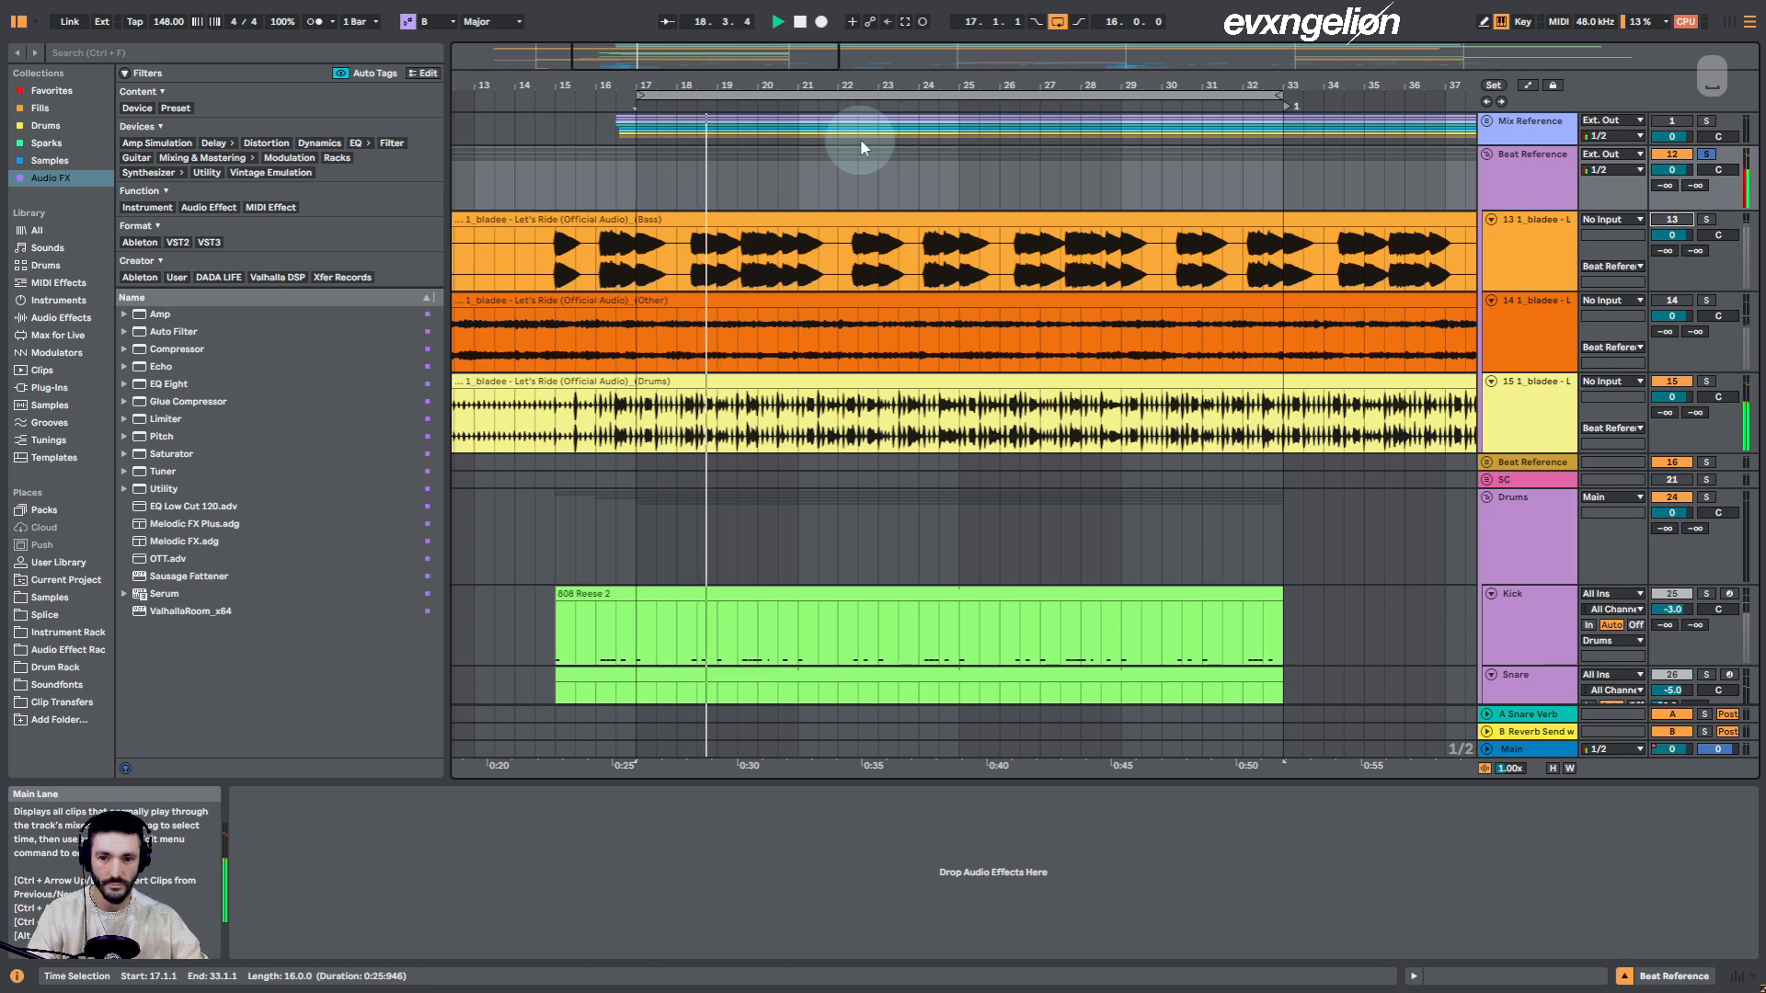
# Compare the playing reference drums with the Kick, Snare, Hat 1 and Spice patterns, and stop playback
pyautogui.moveTo(820, 81); pyautogui.dragTo(828, 90)
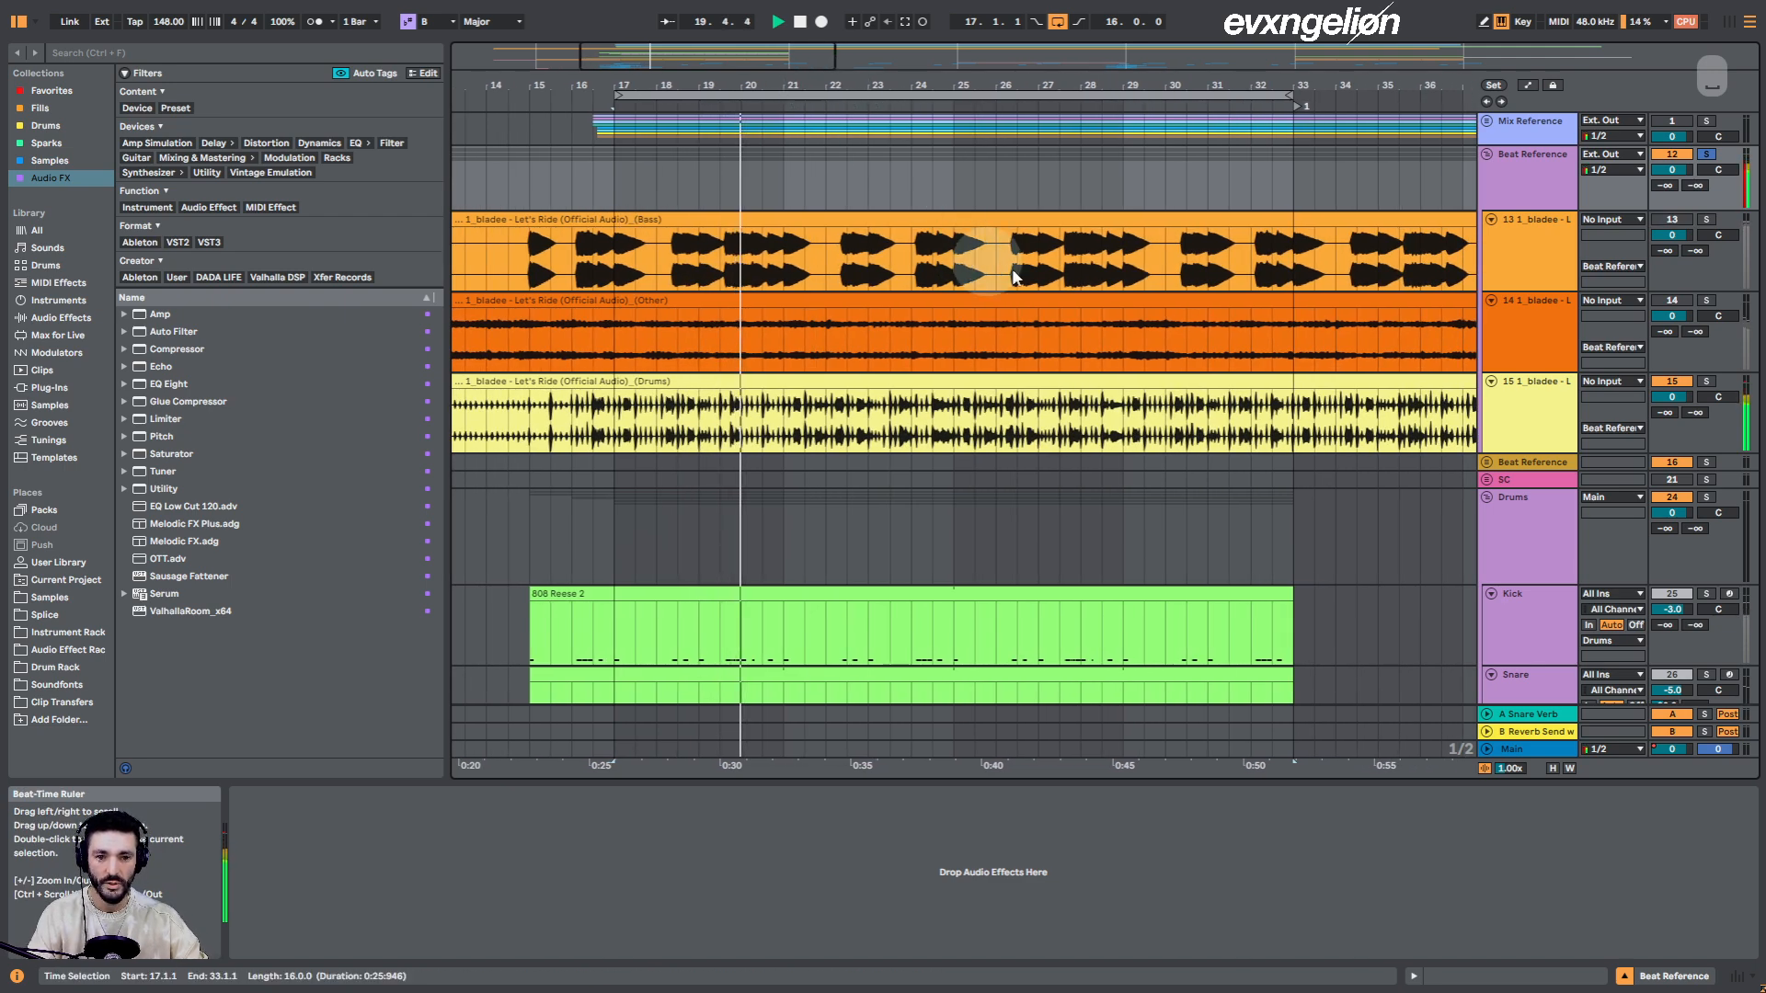
pyautogui.scroll(-2, 889, 485)
pyautogui.scroll(-2, 828, 464)
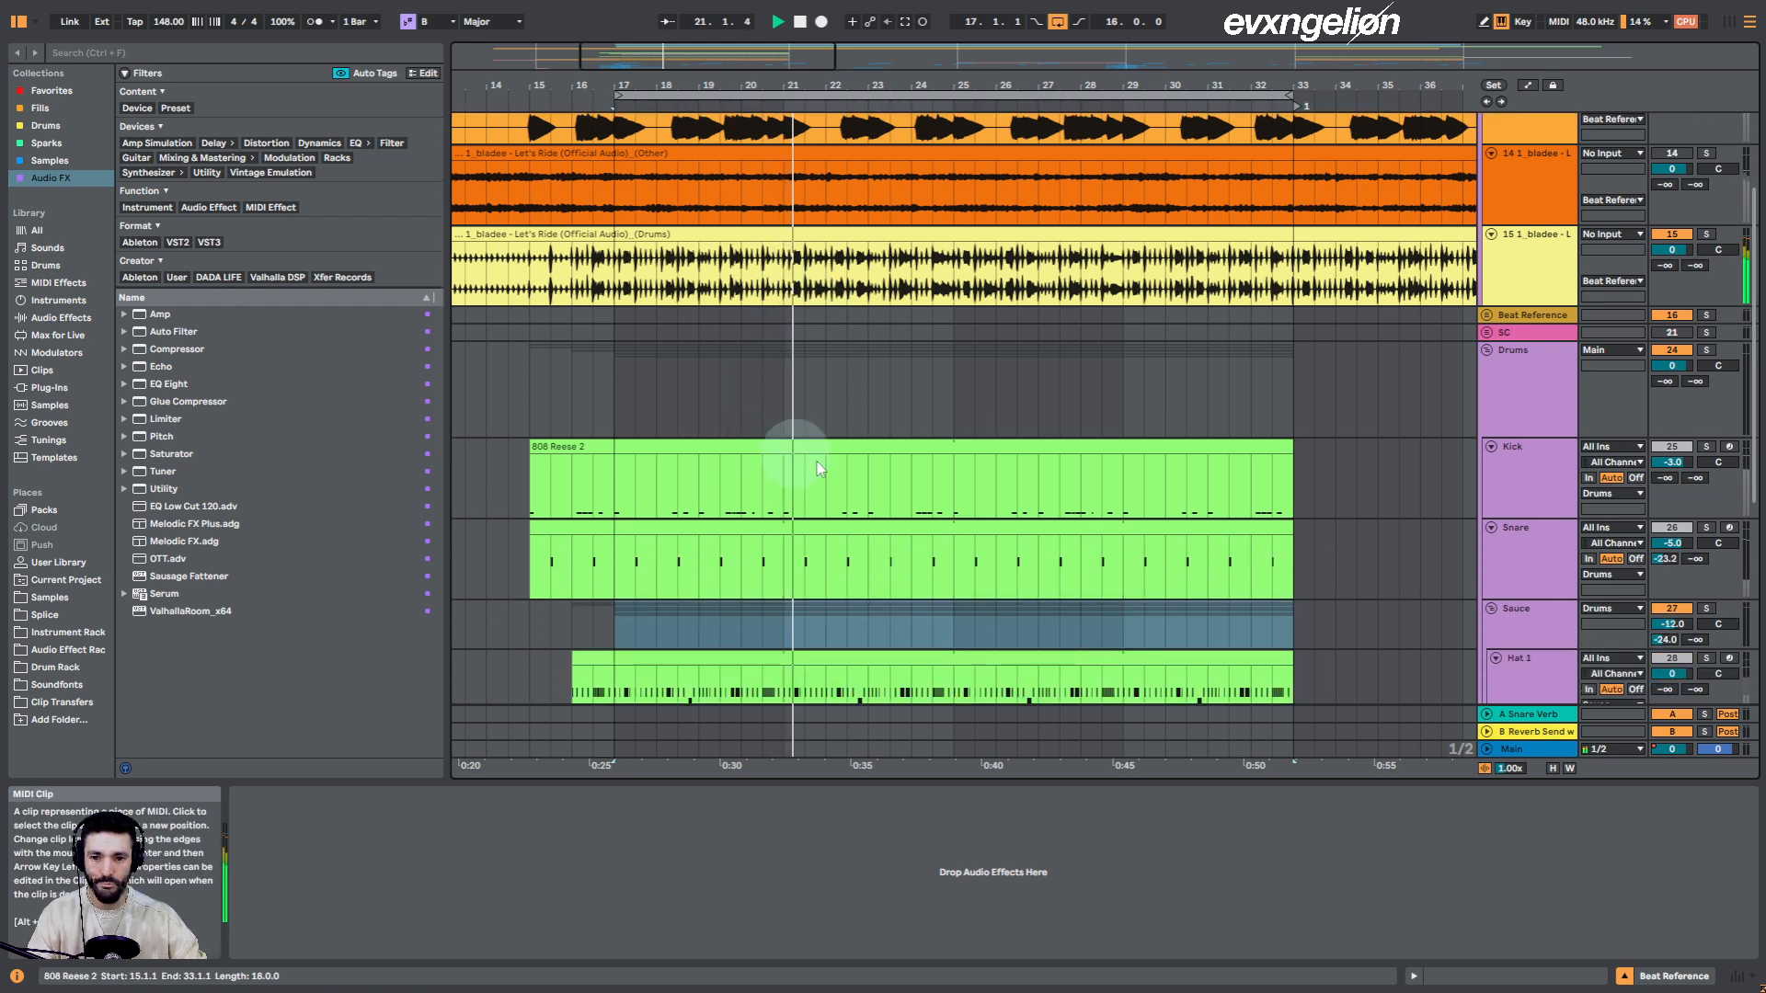
pyautogui.scroll(-1, 810, 414)
pyautogui.scroll(2, 858, 390)
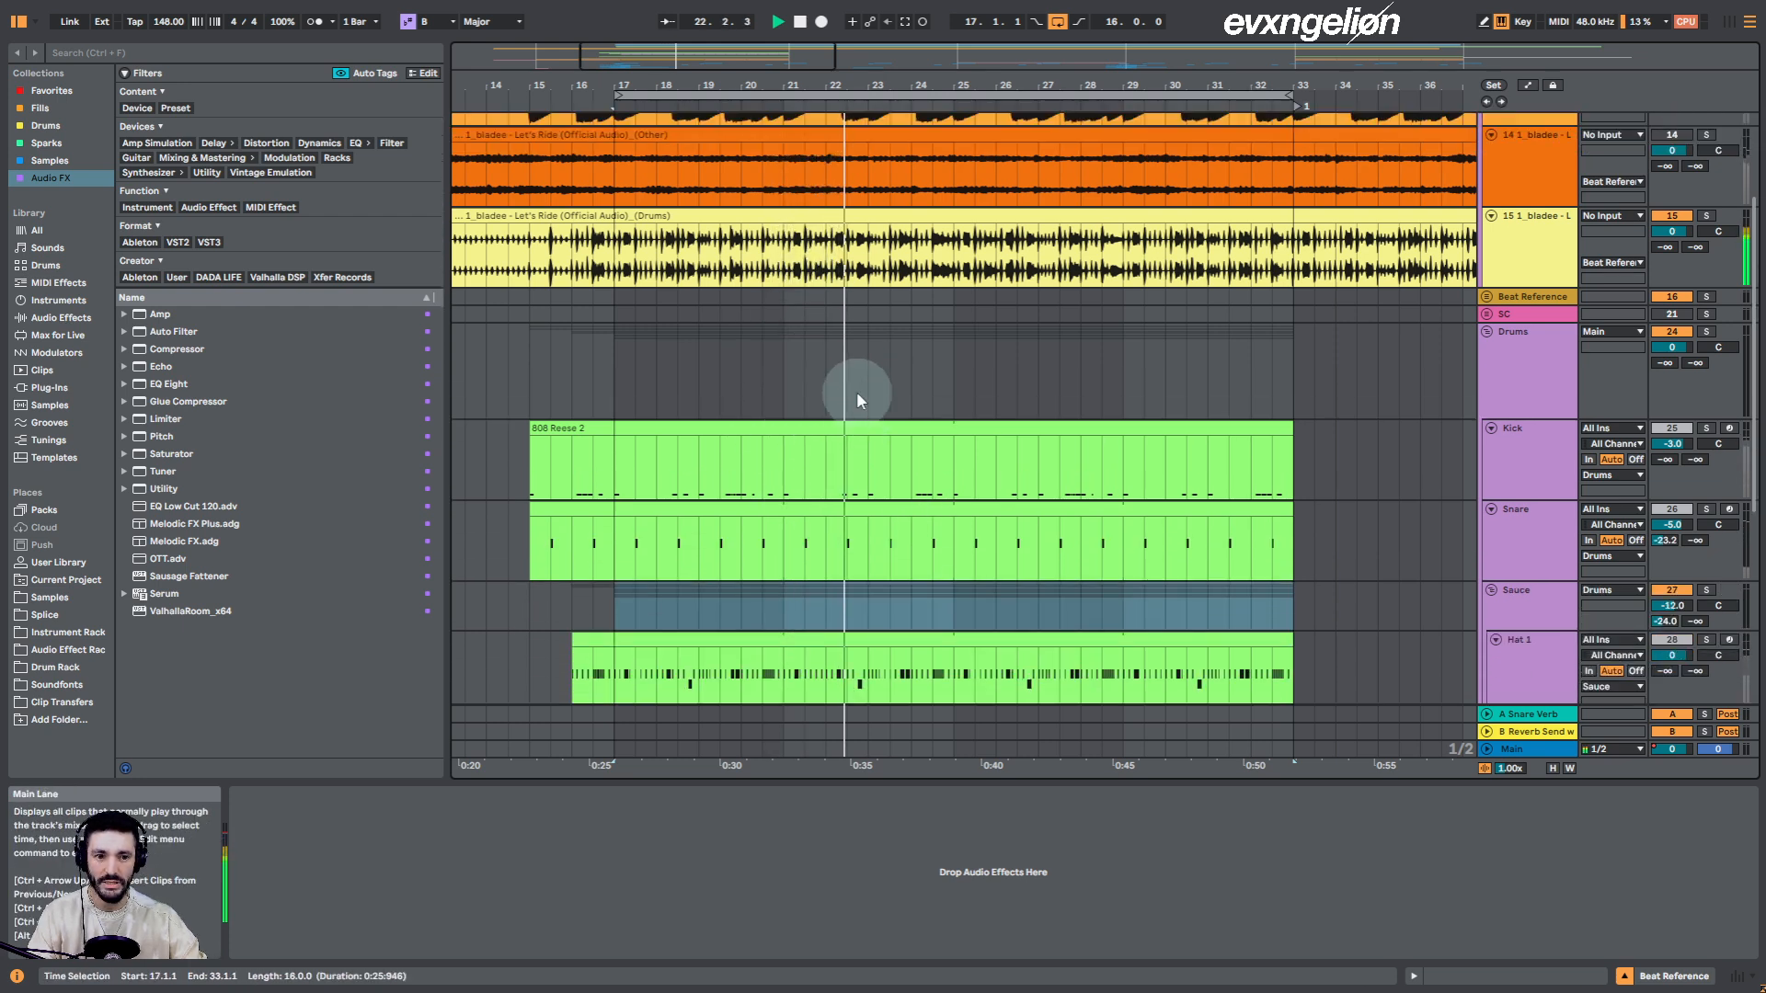
pyautogui.scroll(-1, 874, 435)
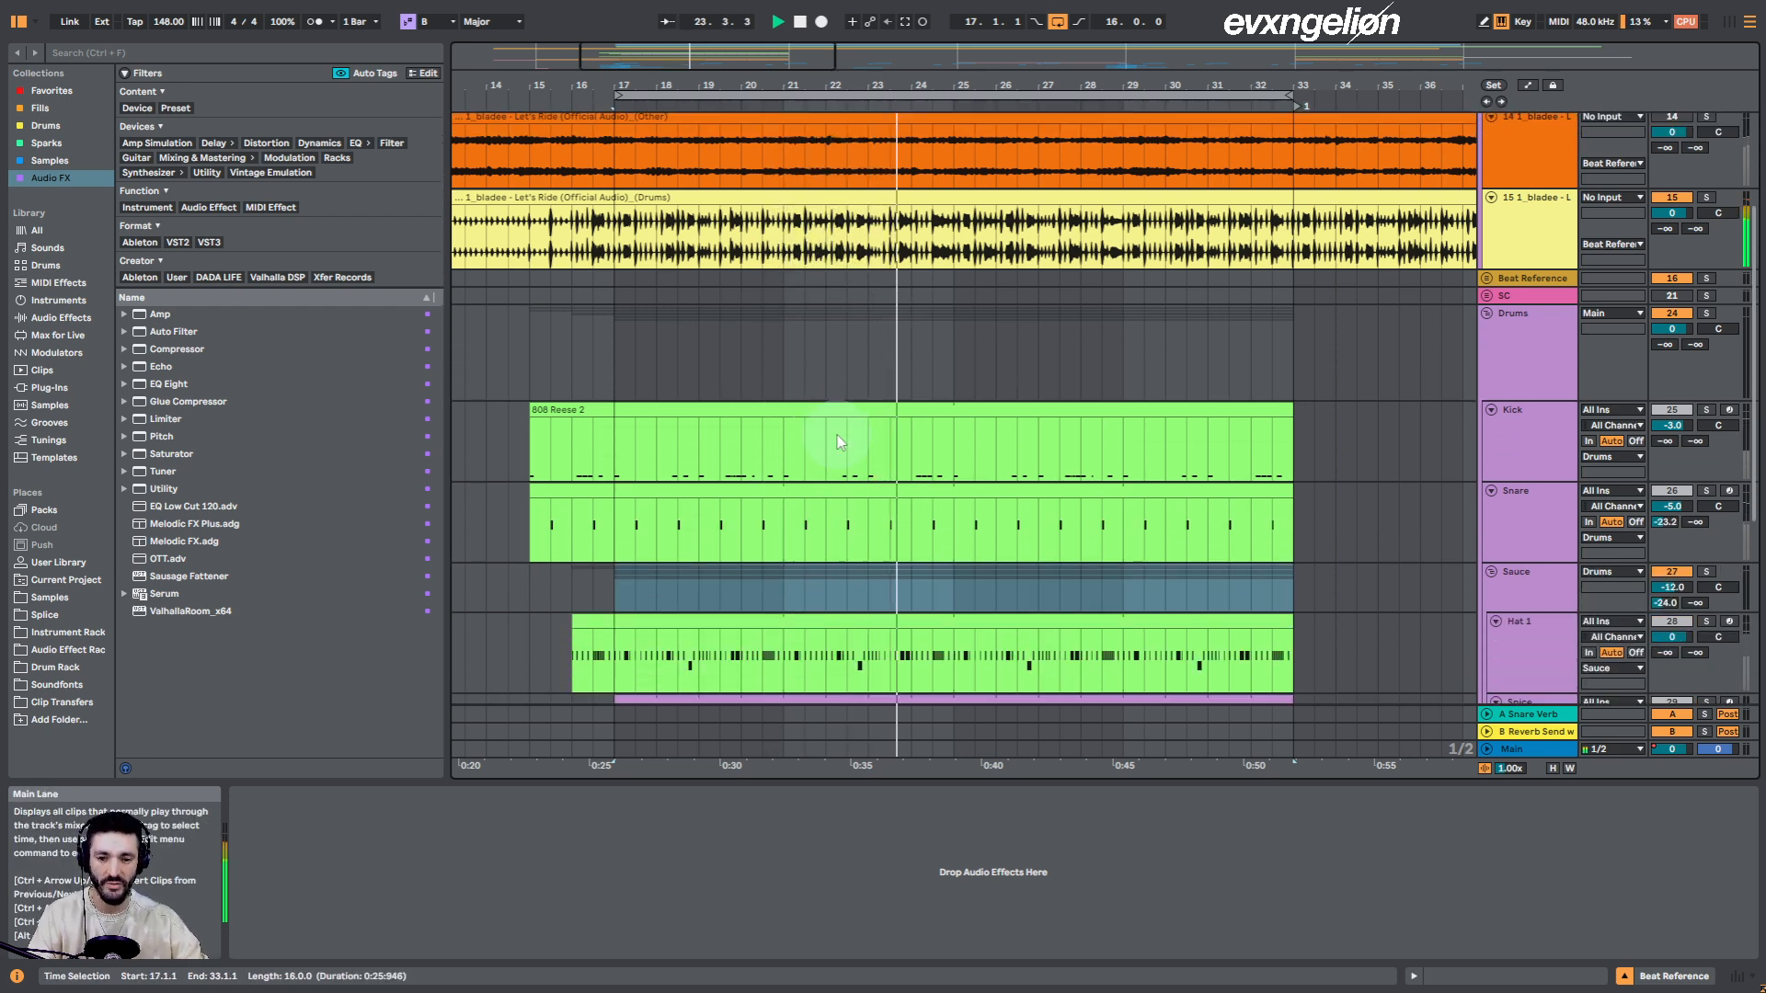
pyautogui.moveTo(674, 67); pyautogui.dragTo(651, 117)
pyautogui.click(1045, 506)
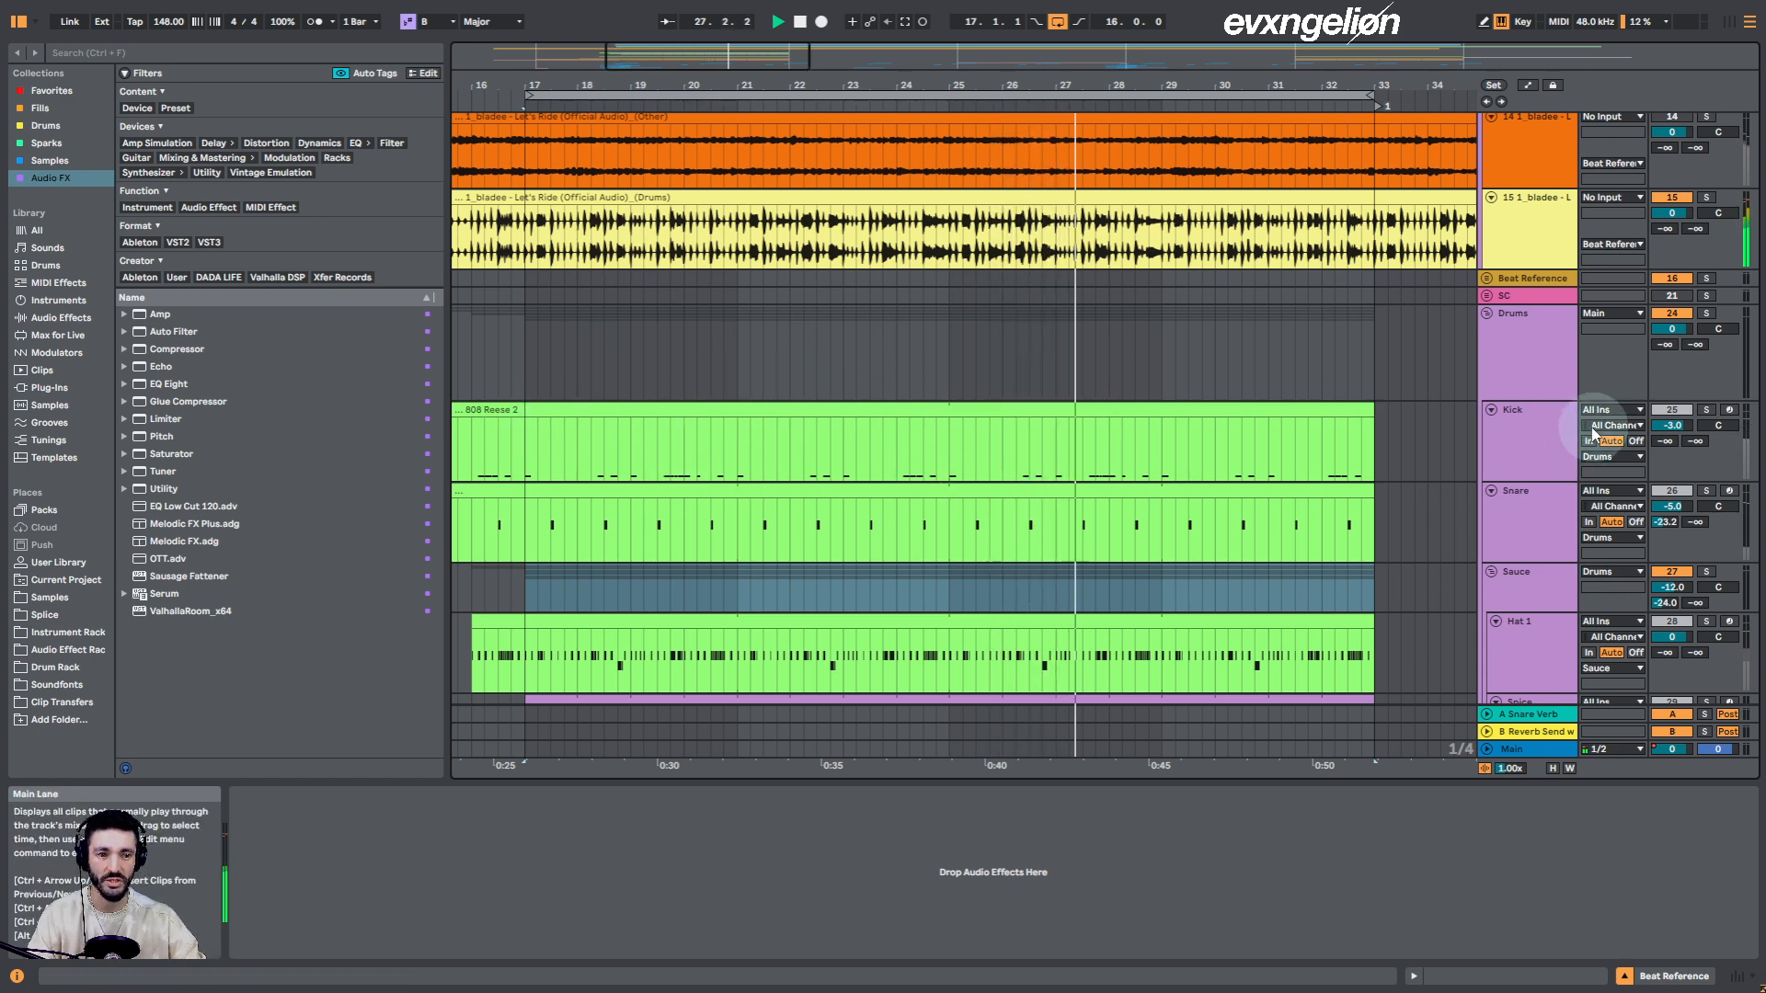
pyautogui.click(1544, 433)
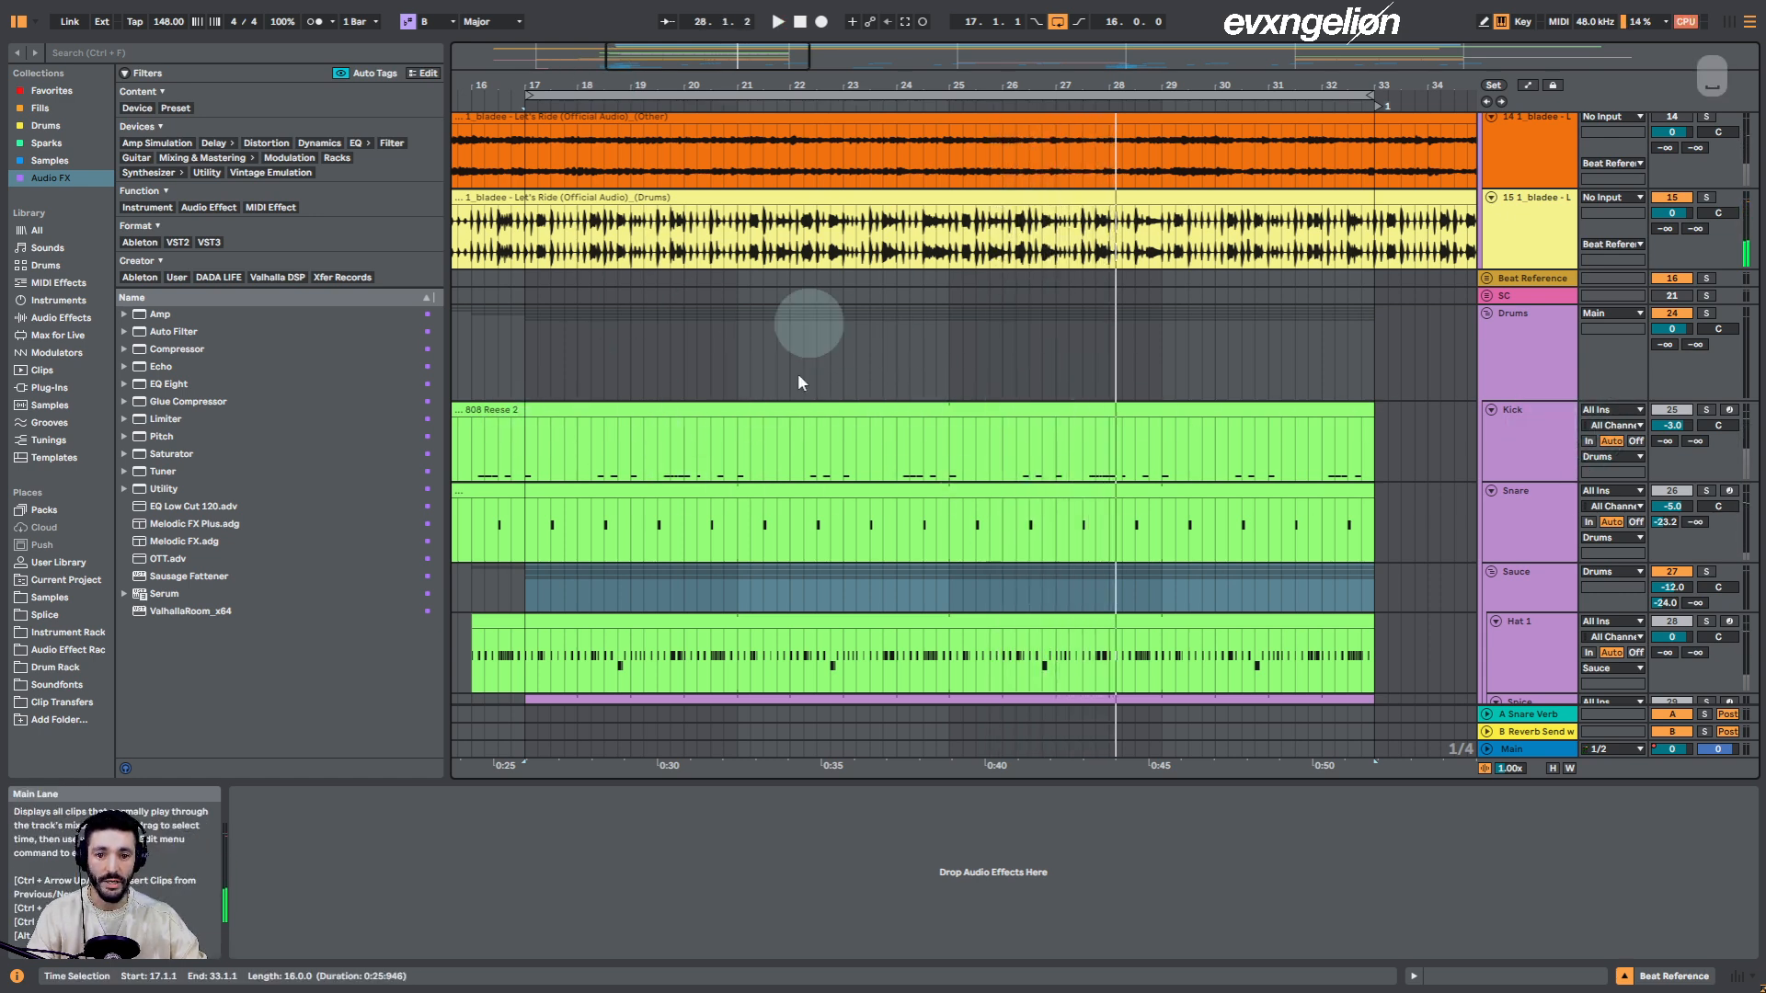
pyautogui.click(784, 460)
pyautogui.scroll(-3, 718, 464)
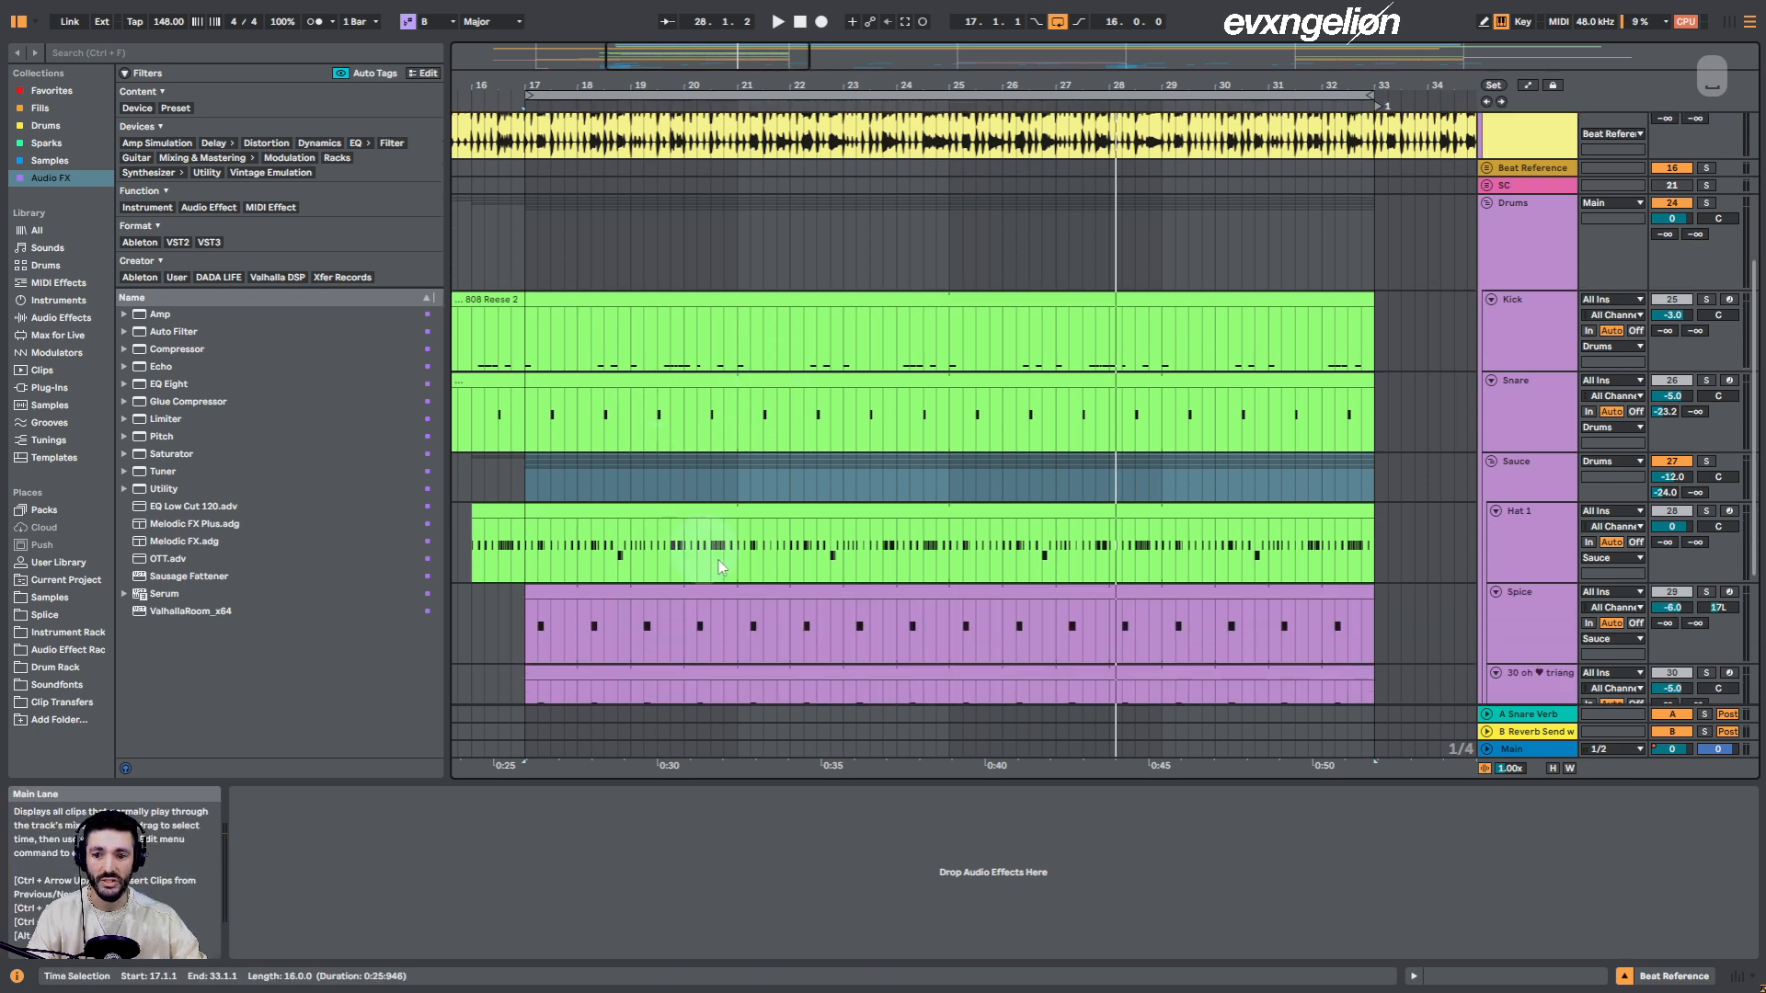
# Inspect the Hat 1 clip, then briefly replay the reference drums over the loop region from bar 17
pyautogui.moveTo(541, 88); pyautogui.dragTo(545, 84)
pyautogui.doubleClick(548, 85)
pyautogui.click(815, 507)
pyautogui.scroll(2, 694, 249)
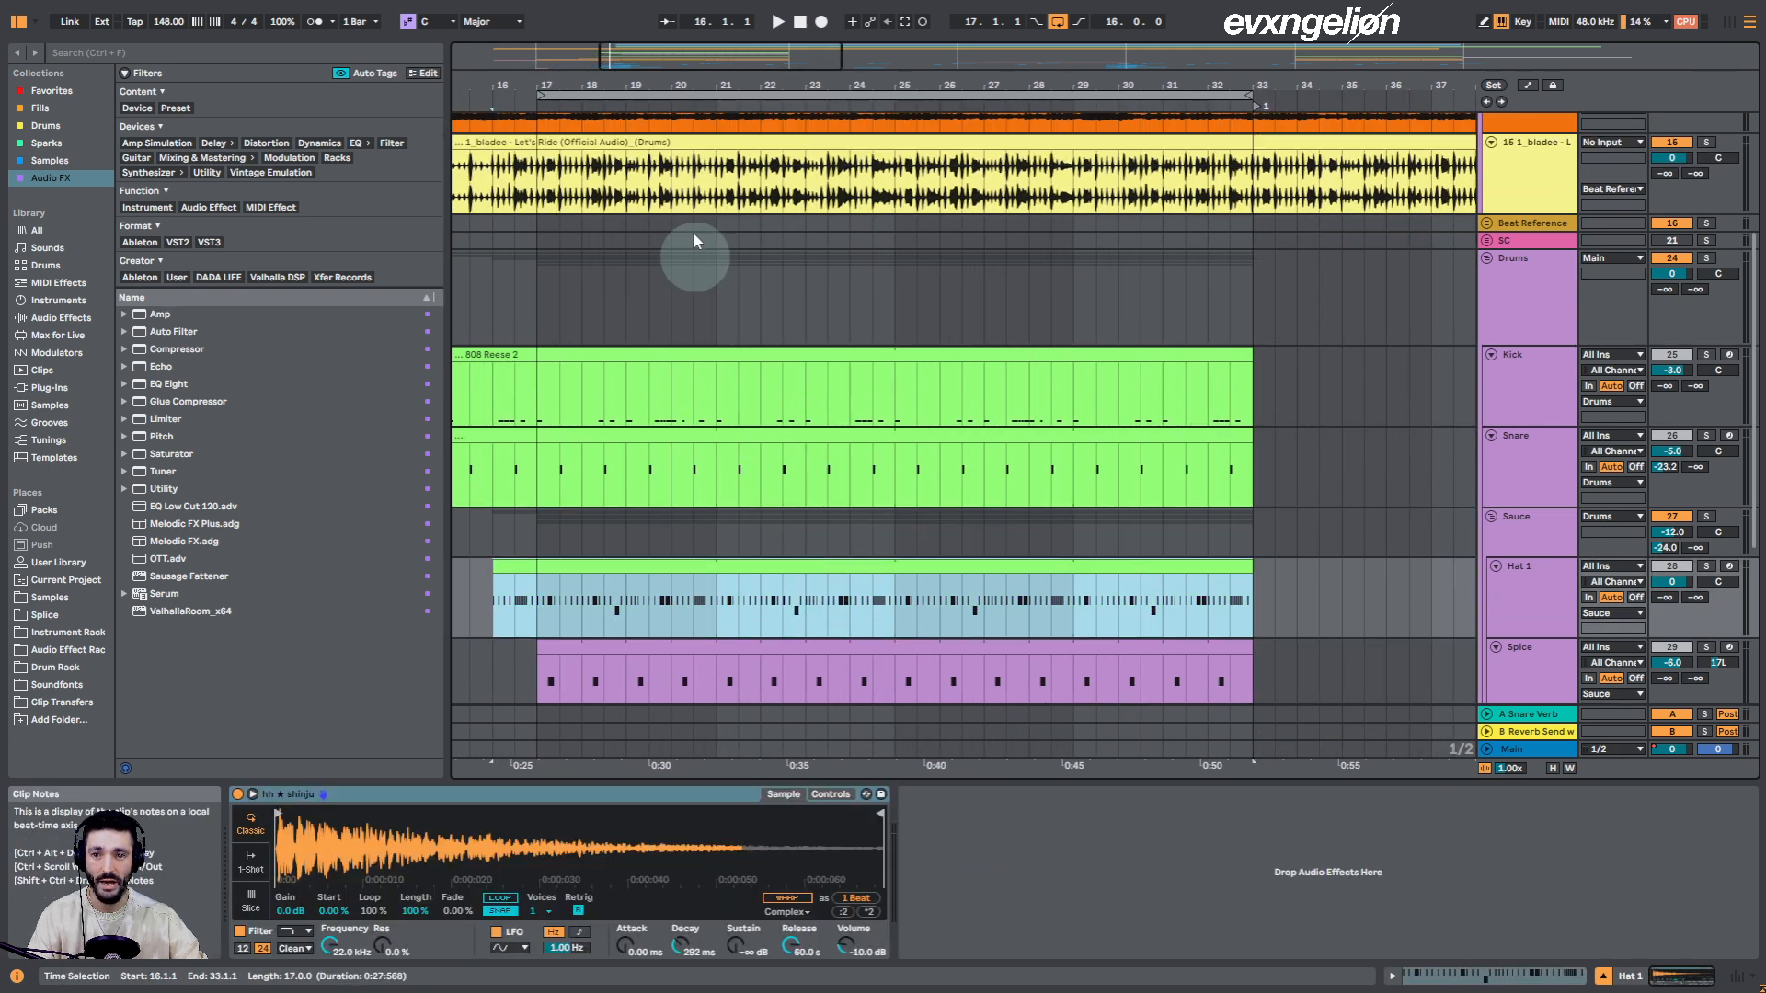
pyautogui.click(830, 97)
pyautogui.press('space')
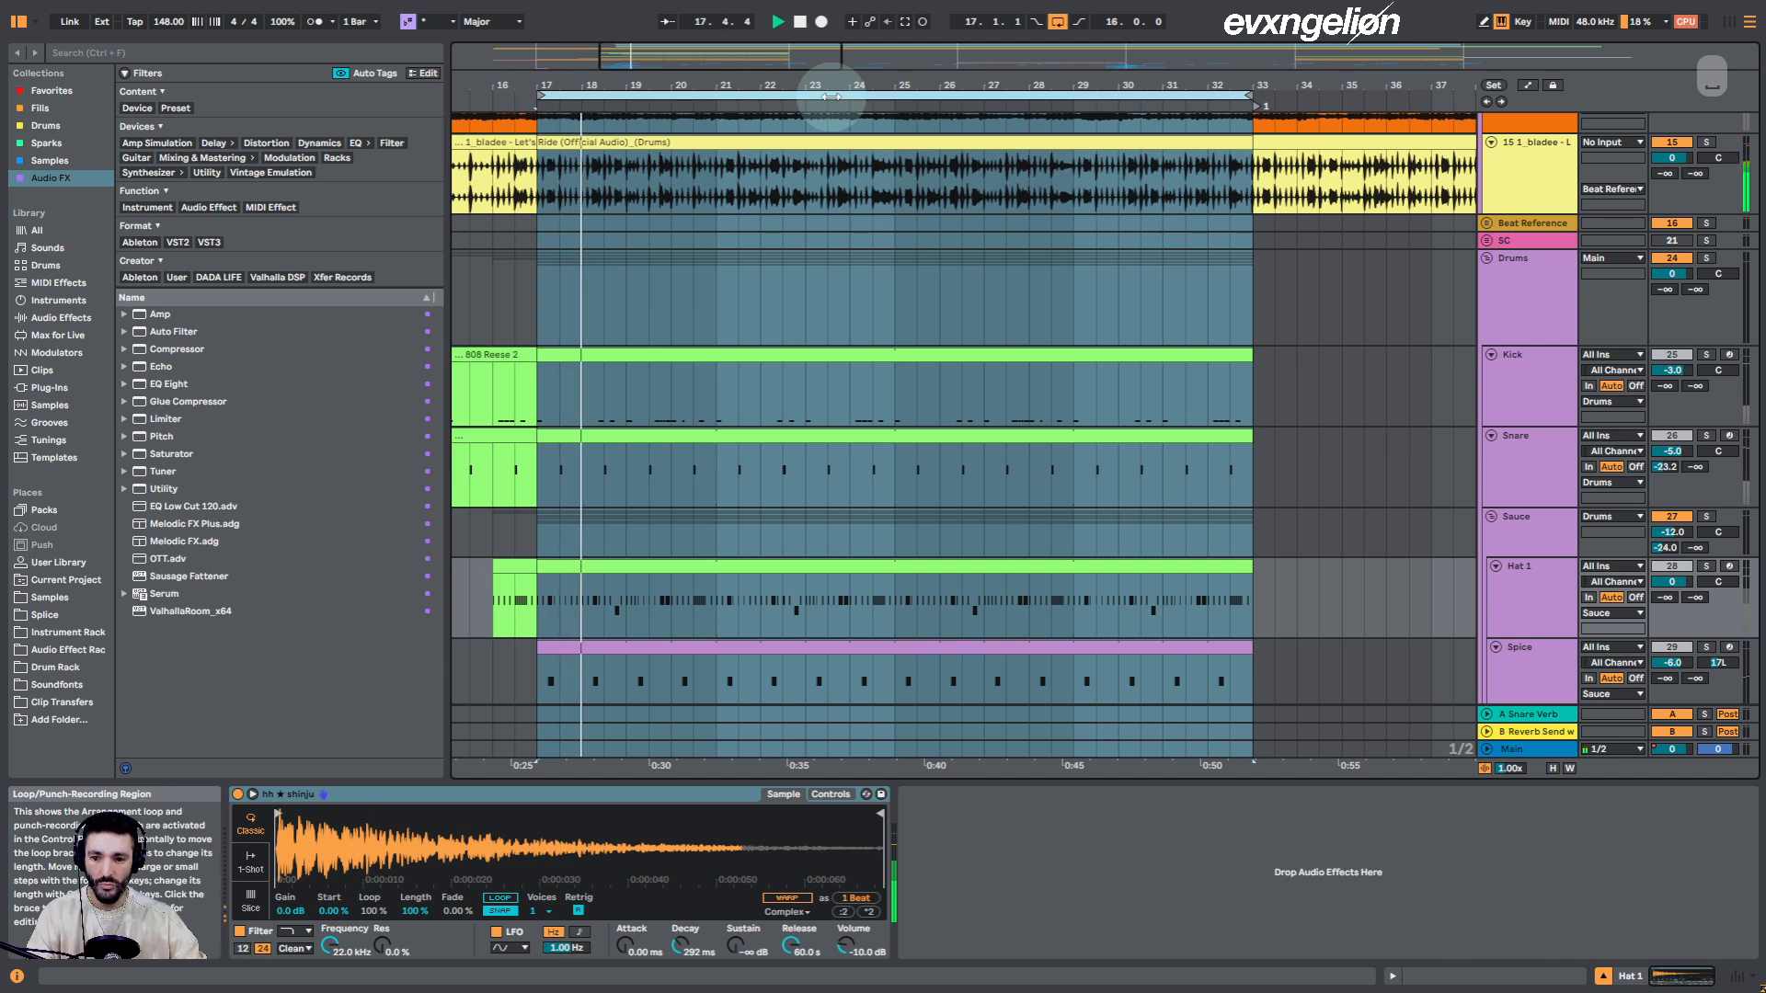
pyautogui.press('space')
# Select the four bars from bar 17 to bar 21 on the SC track
pyautogui.click(736, 273)
pyautogui.moveTo(720, 244); pyautogui.dragTo(556, 241)
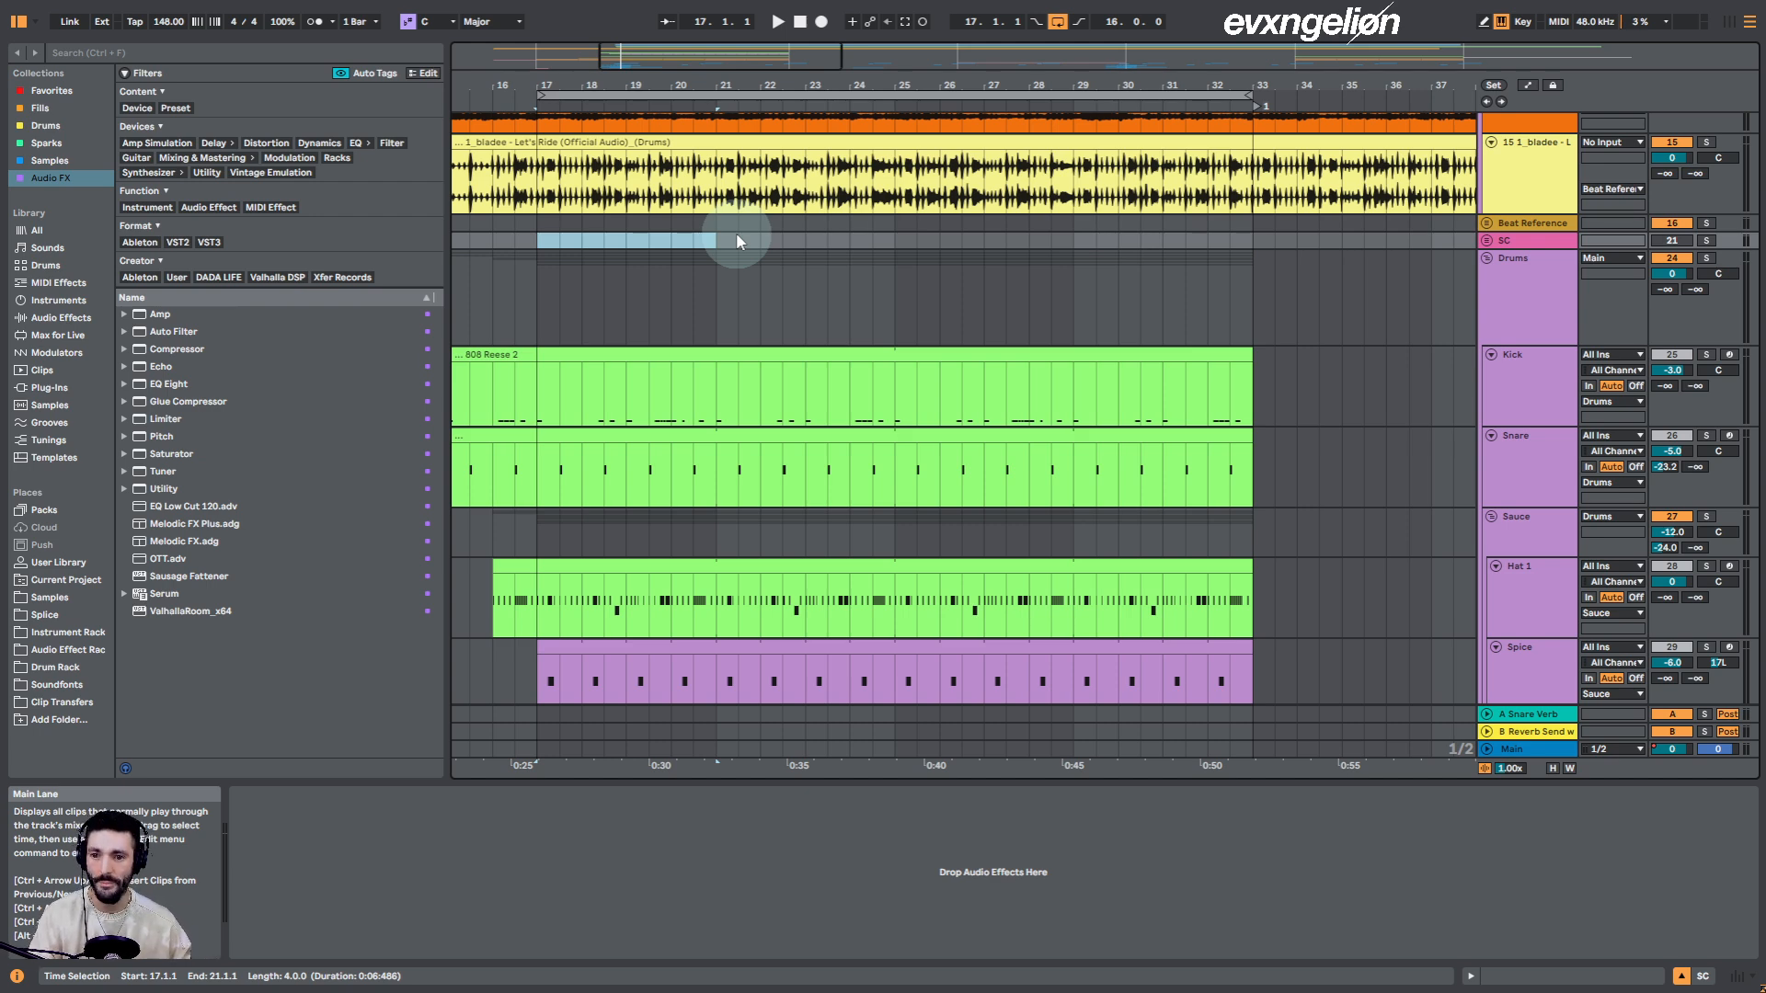
pyautogui.scroll(4, 764, 307)
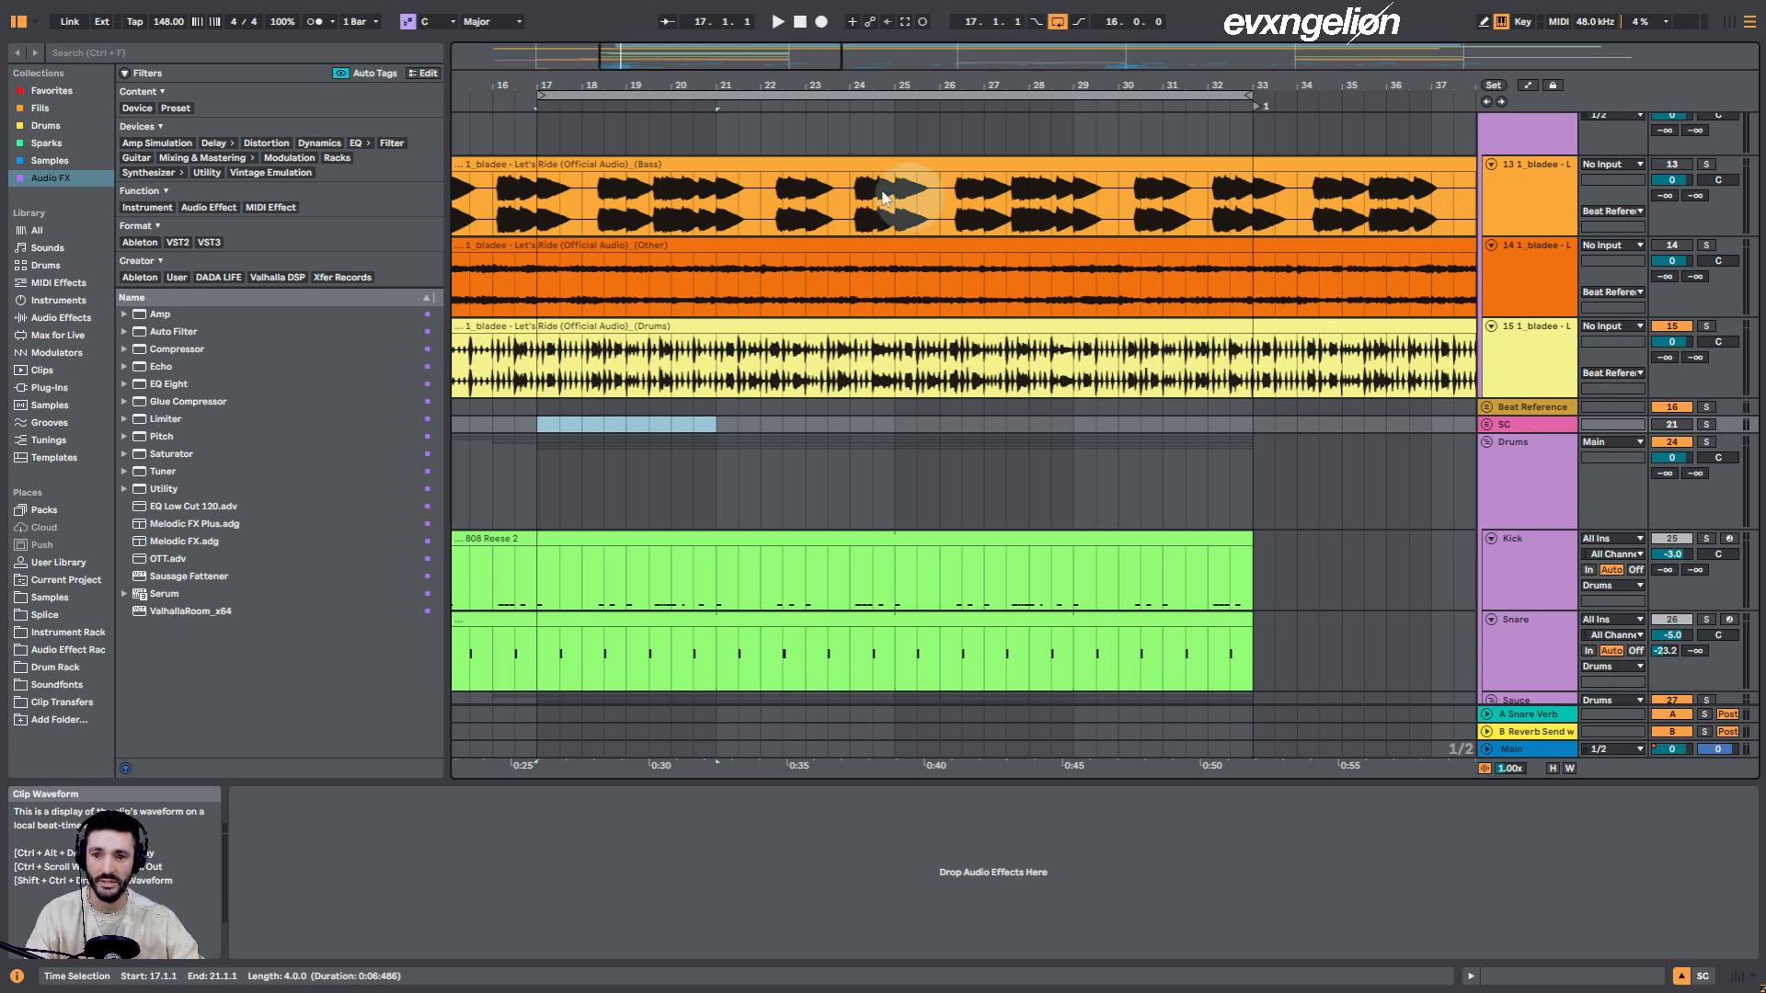
pyautogui.scroll(-2, 728, 224)
pyautogui.scroll(-3, 715, 81)
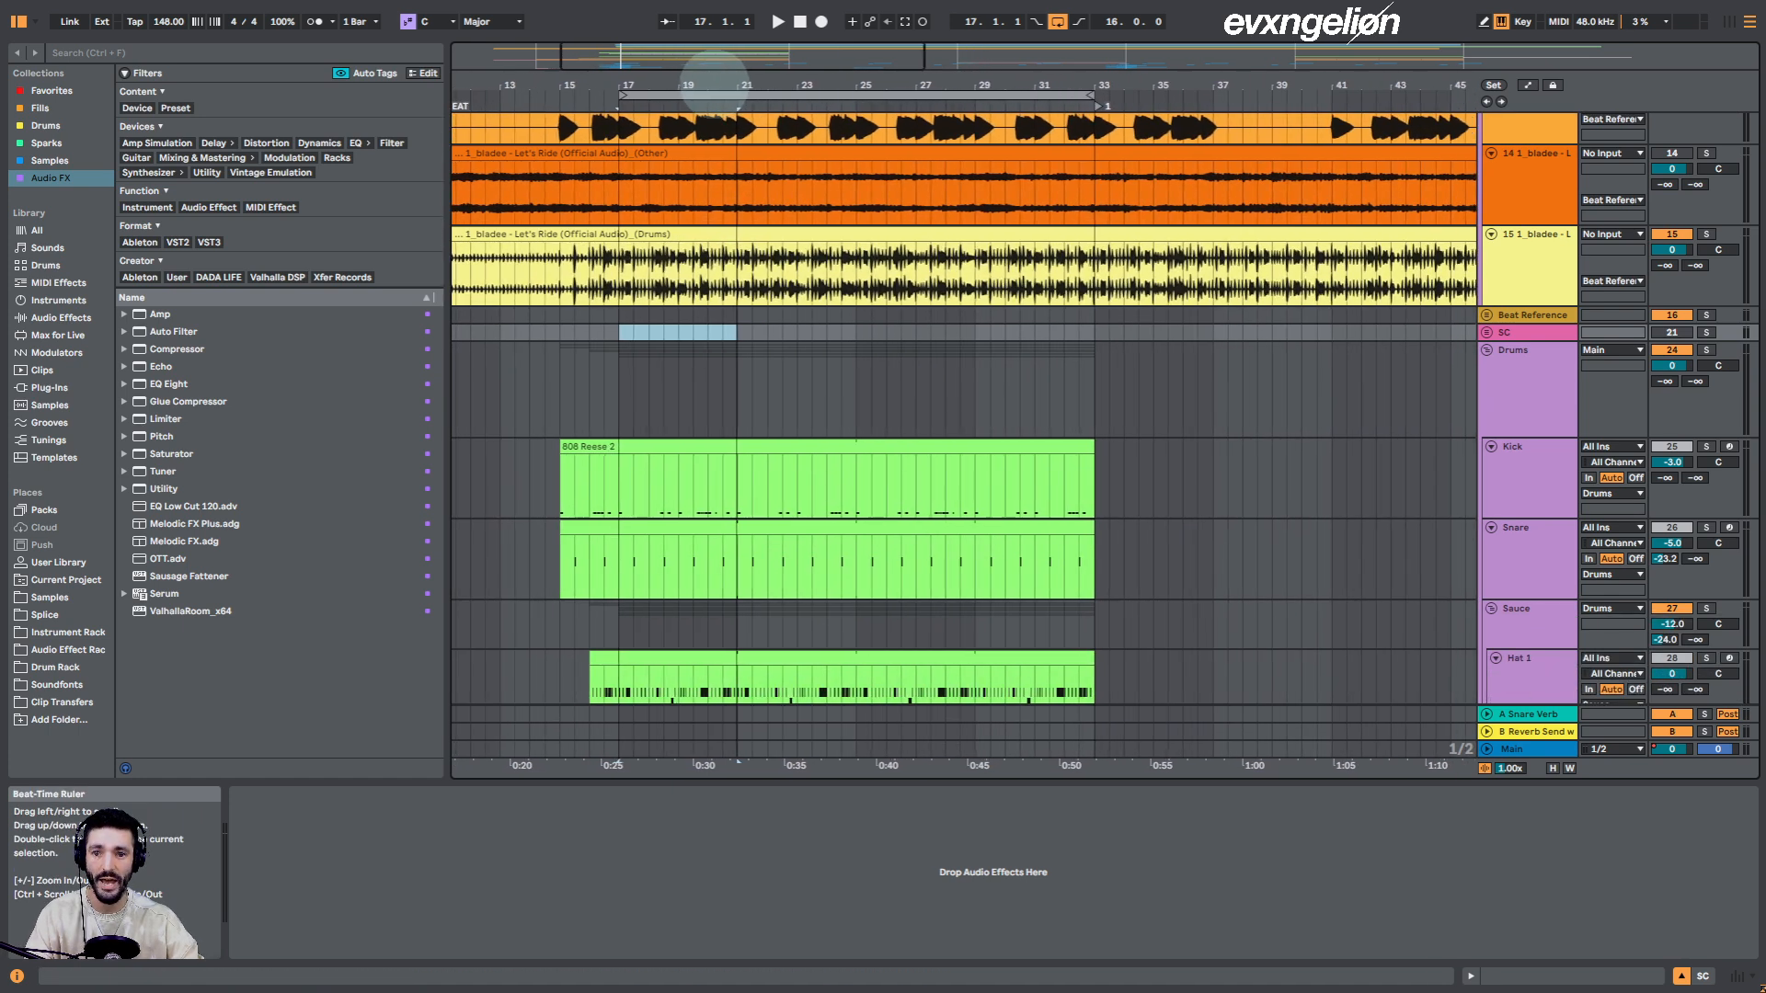
pyautogui.scroll(2, 727, 82)
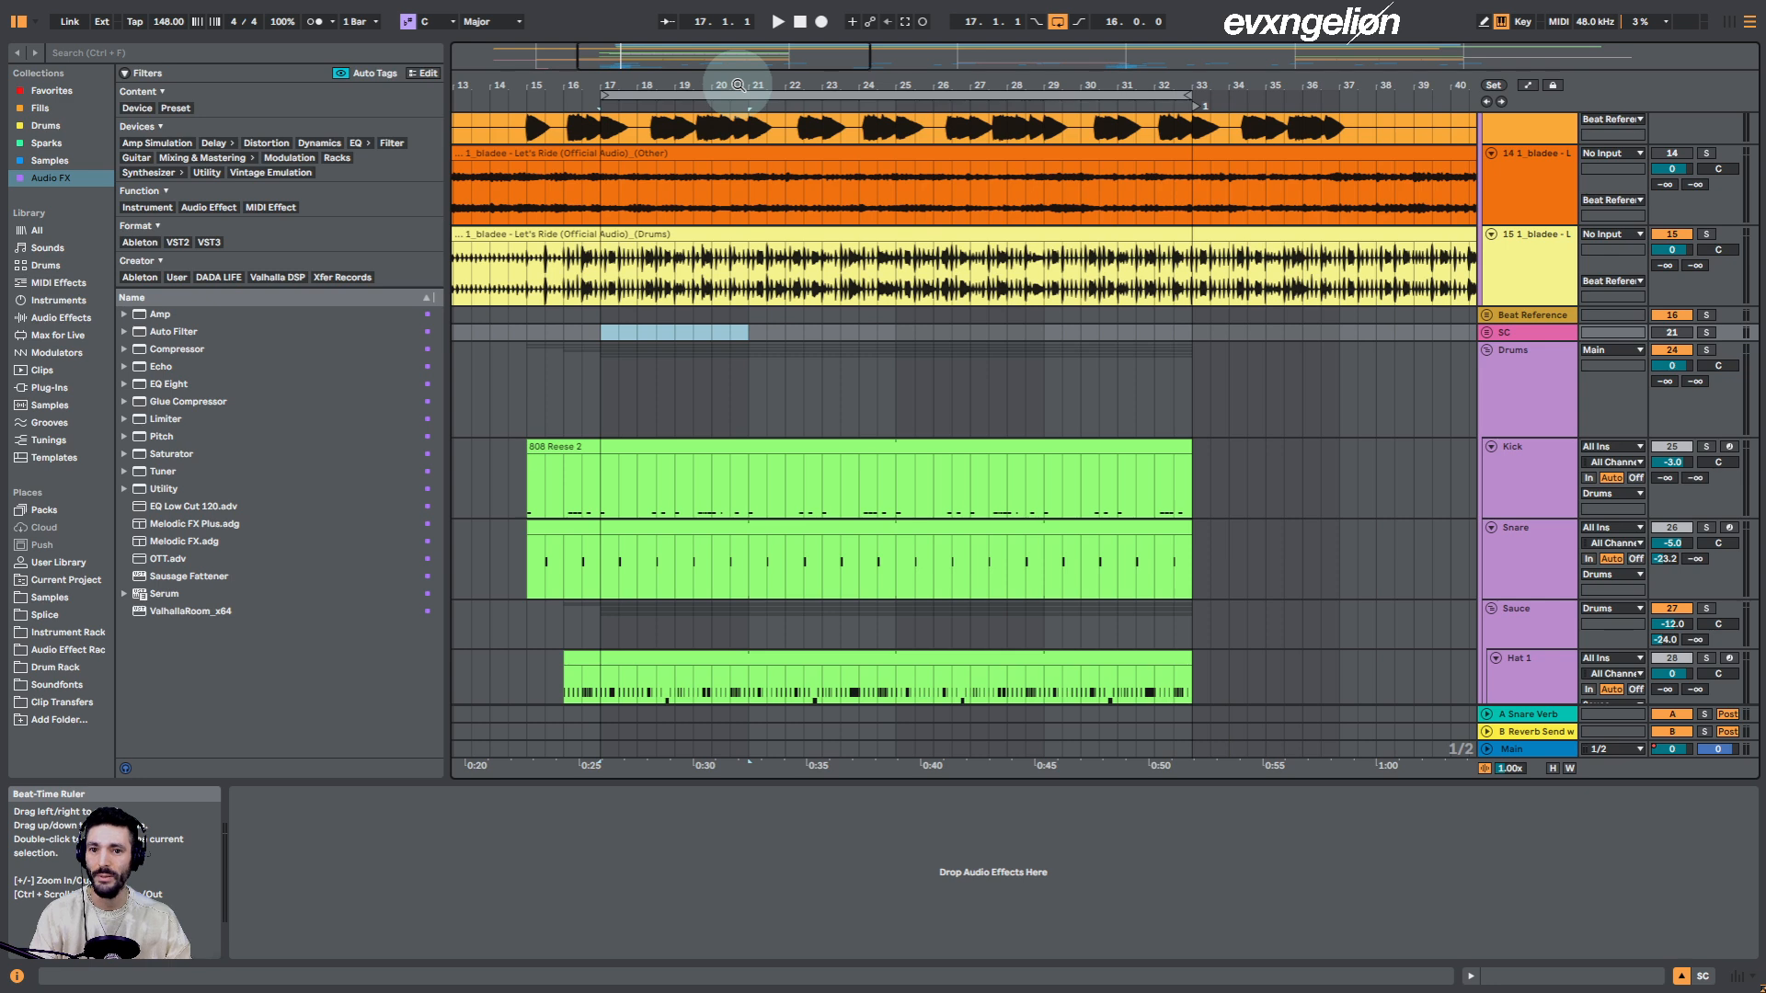
# Select the loop region from bar 17 to bar 33 and play the reference song's drums
pyautogui.scroll(-2, 961, 394)
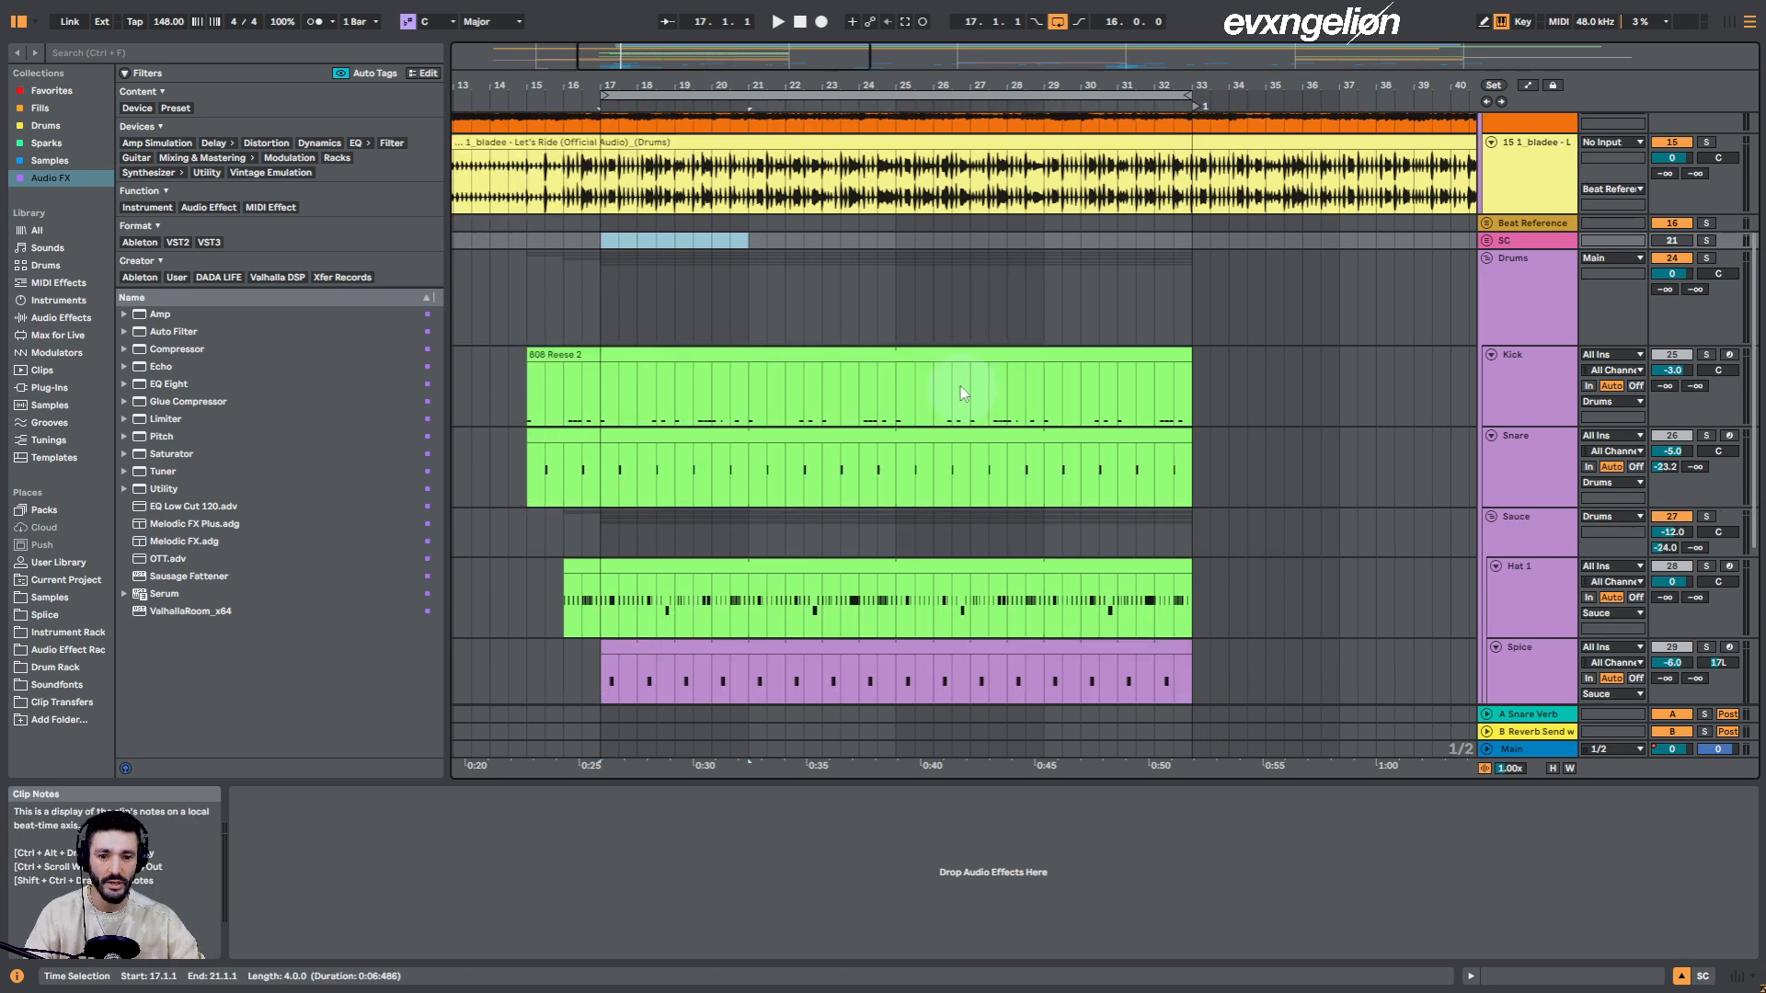
pyautogui.click(890, 96)
pyautogui.press('space')
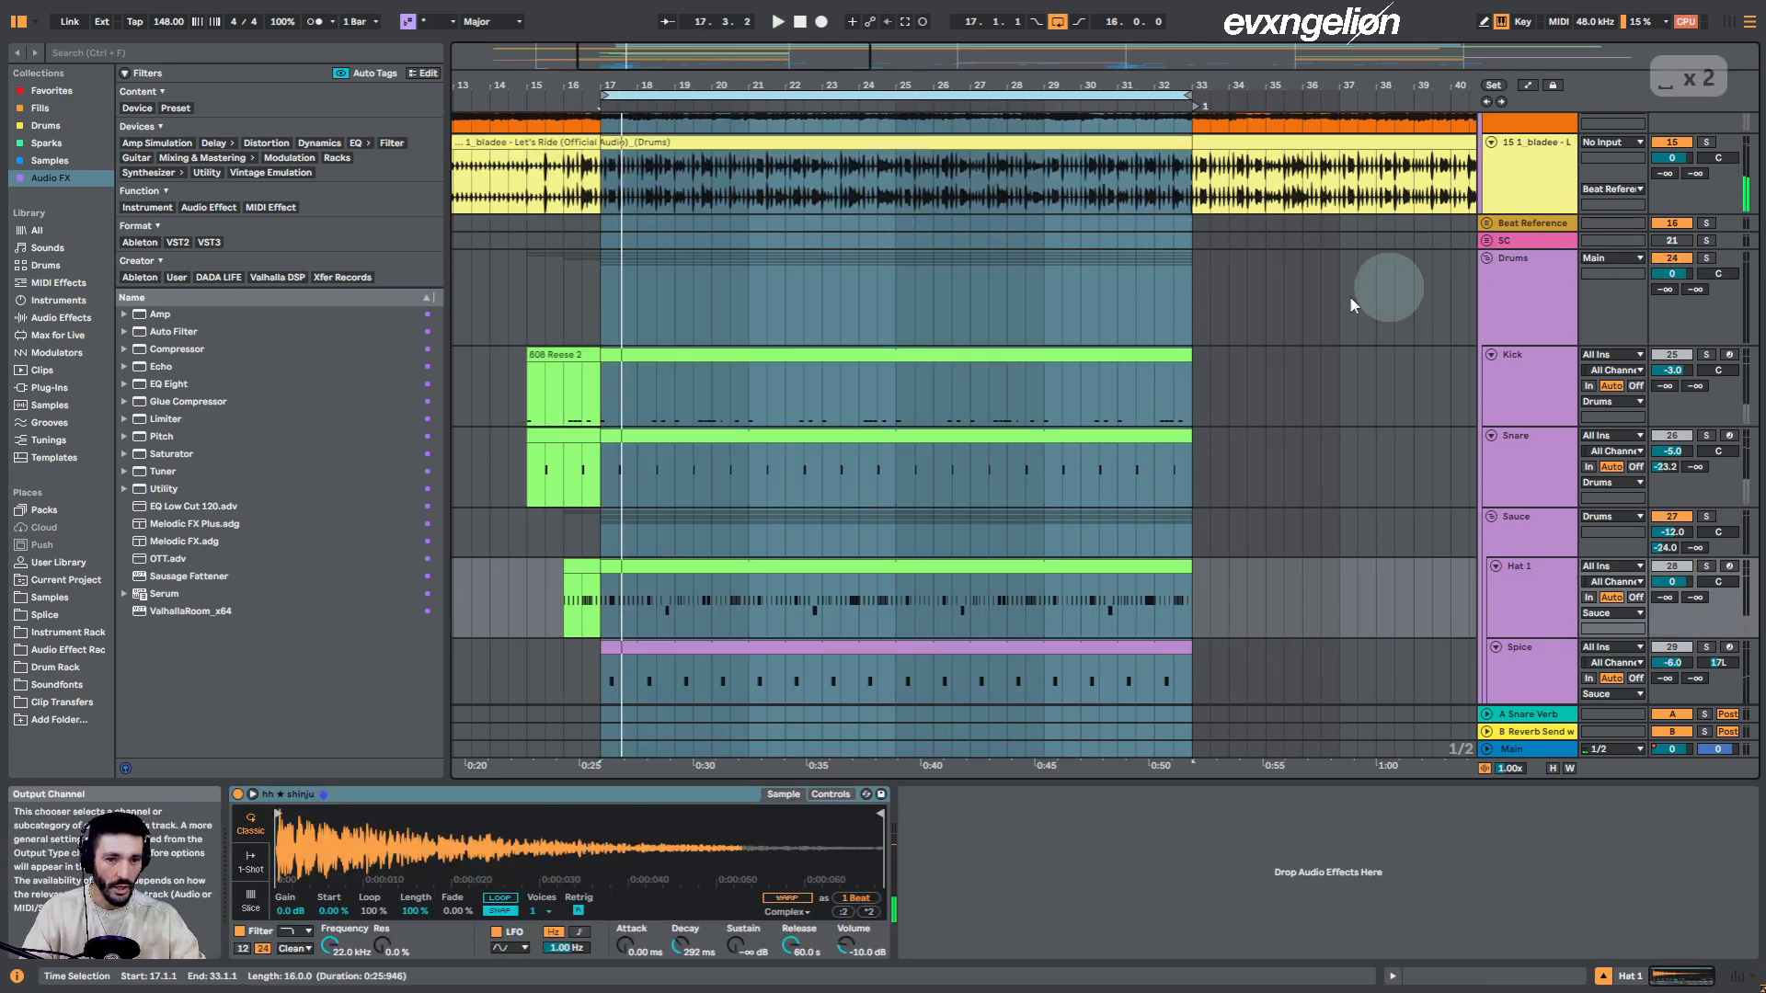
pyautogui.scroll(2, 1422, 286)
pyautogui.scroll(1, 1551, 212)
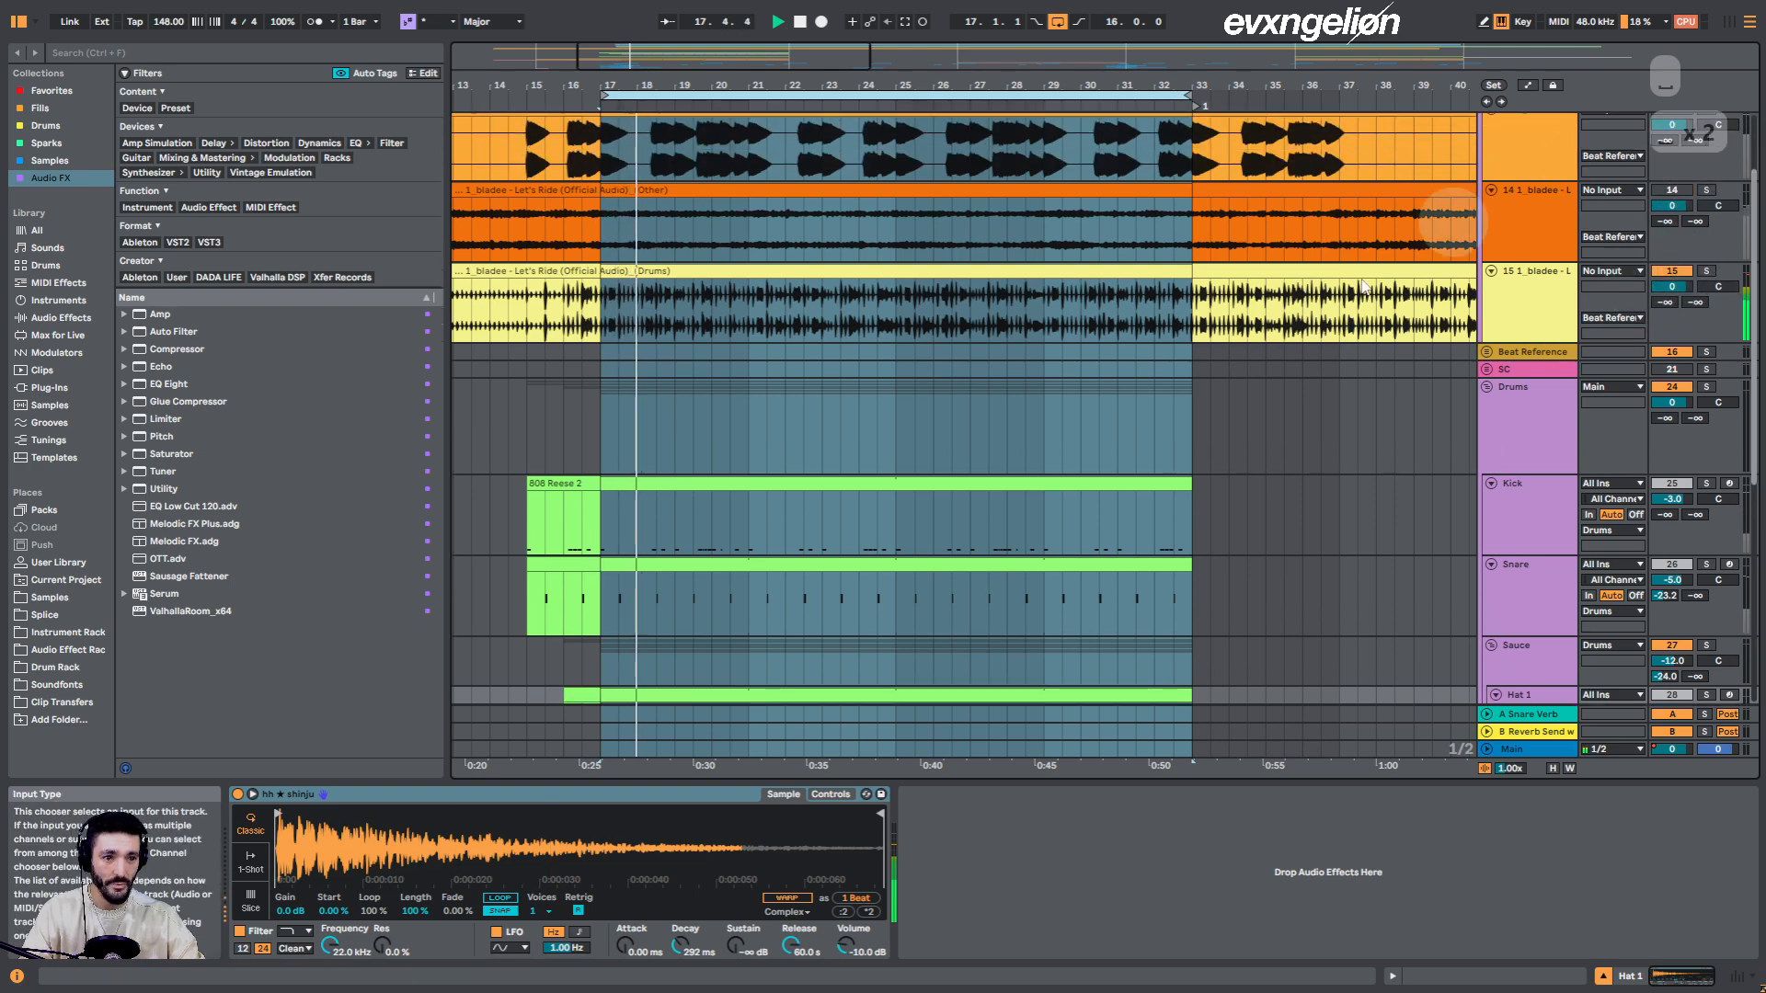
# Solo the Drums group and play the beat's own drum pattern from bar 17, then stop playback
pyautogui.click(1708, 391)
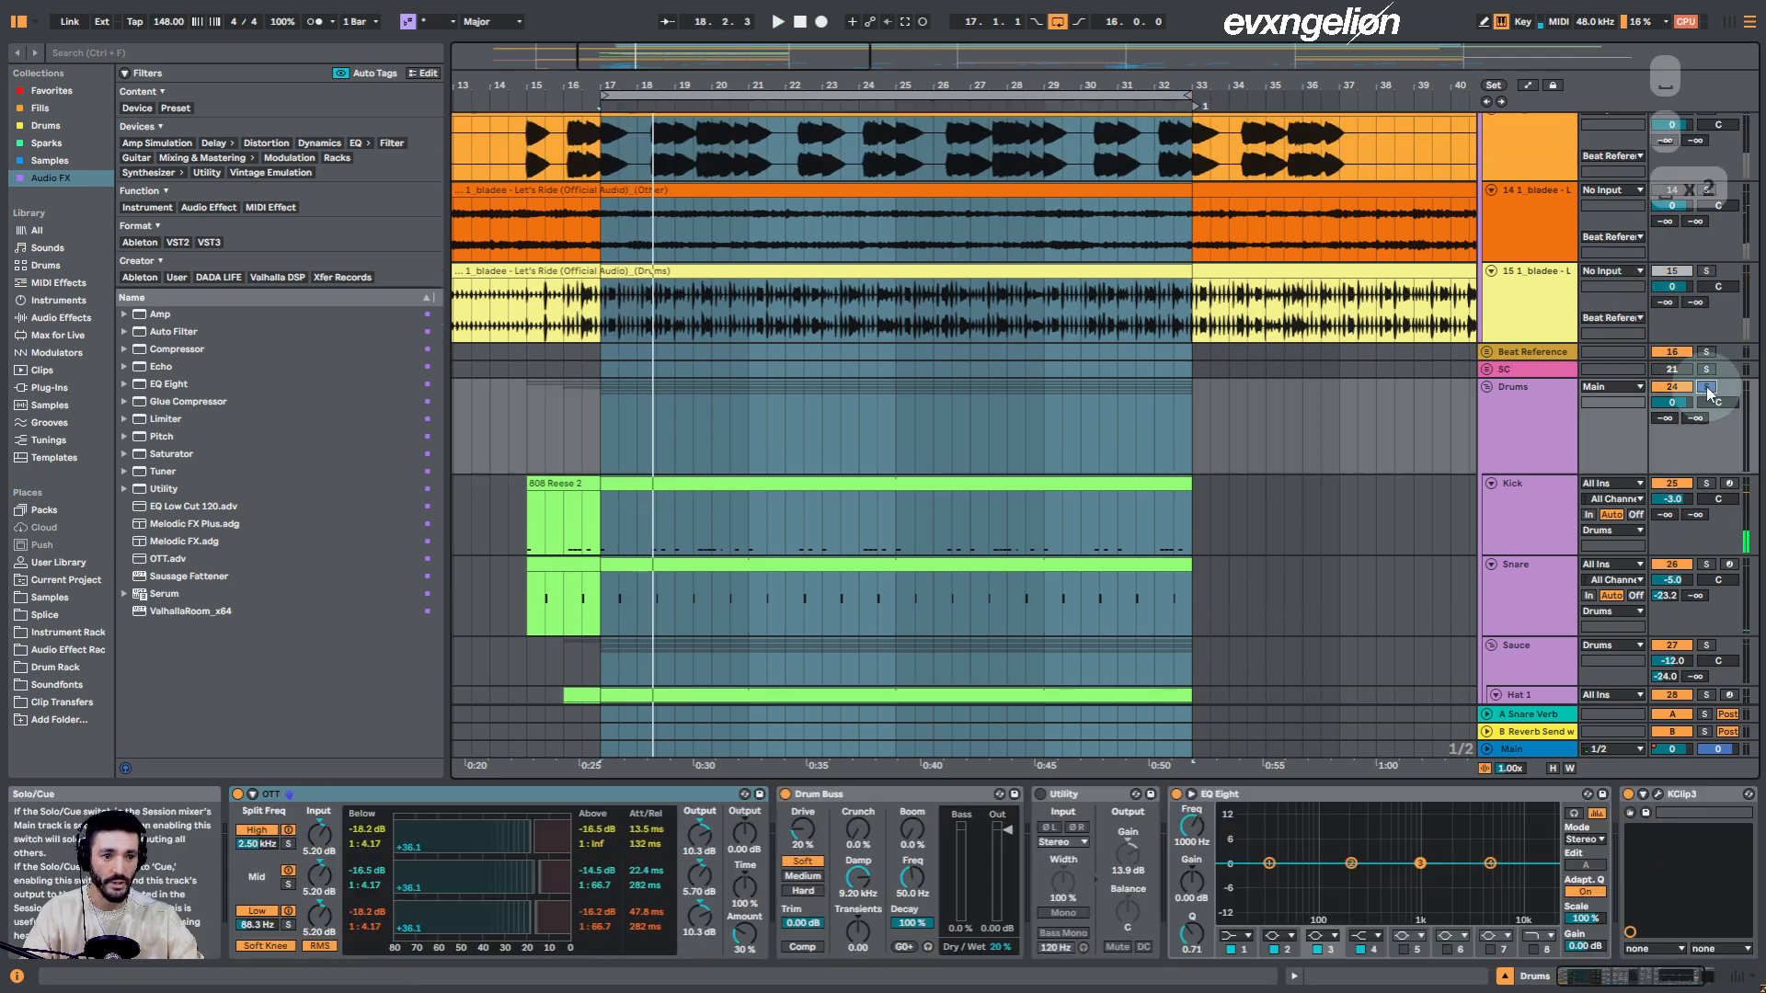
pyautogui.press('space')
pyautogui.press('space')
pyautogui.scroll(-2, 820, 362)
pyautogui.scroll(-2, 835, 377)
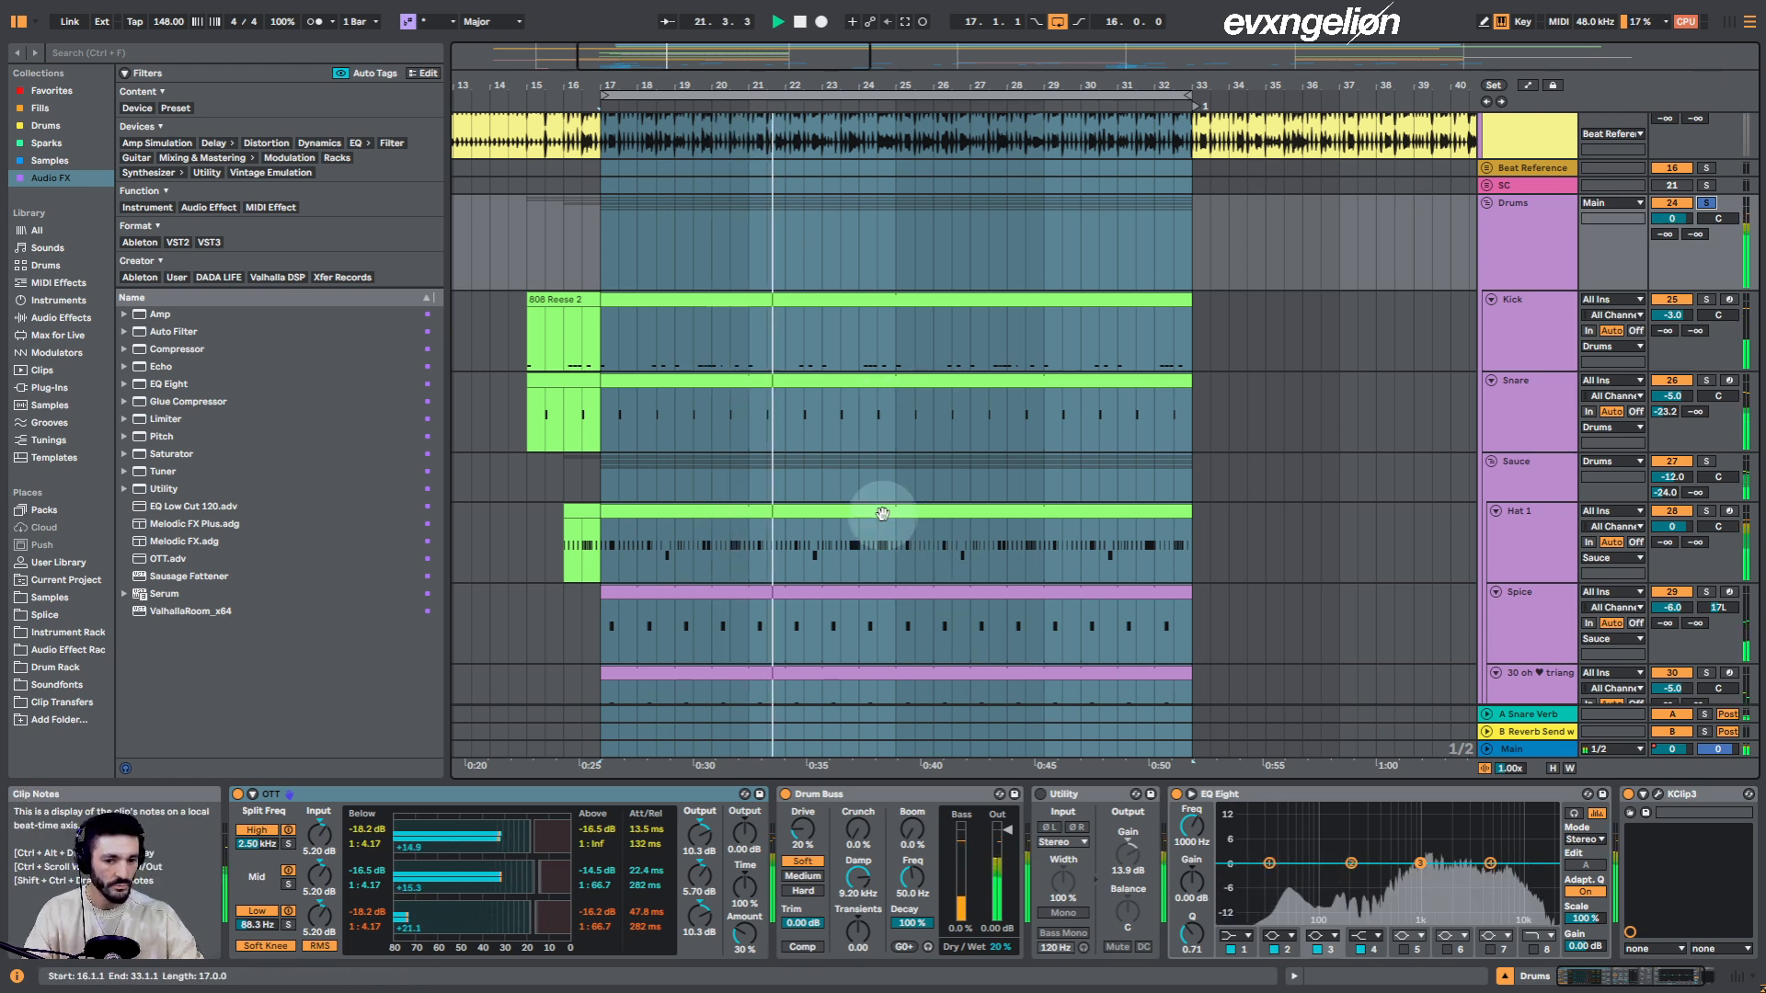
pyautogui.press('space')
# Examine the patterns in the Drums group, from Kick to the triangle track, and briefly replay them from bar 17
pyautogui.scroll(-3, 831, 500)
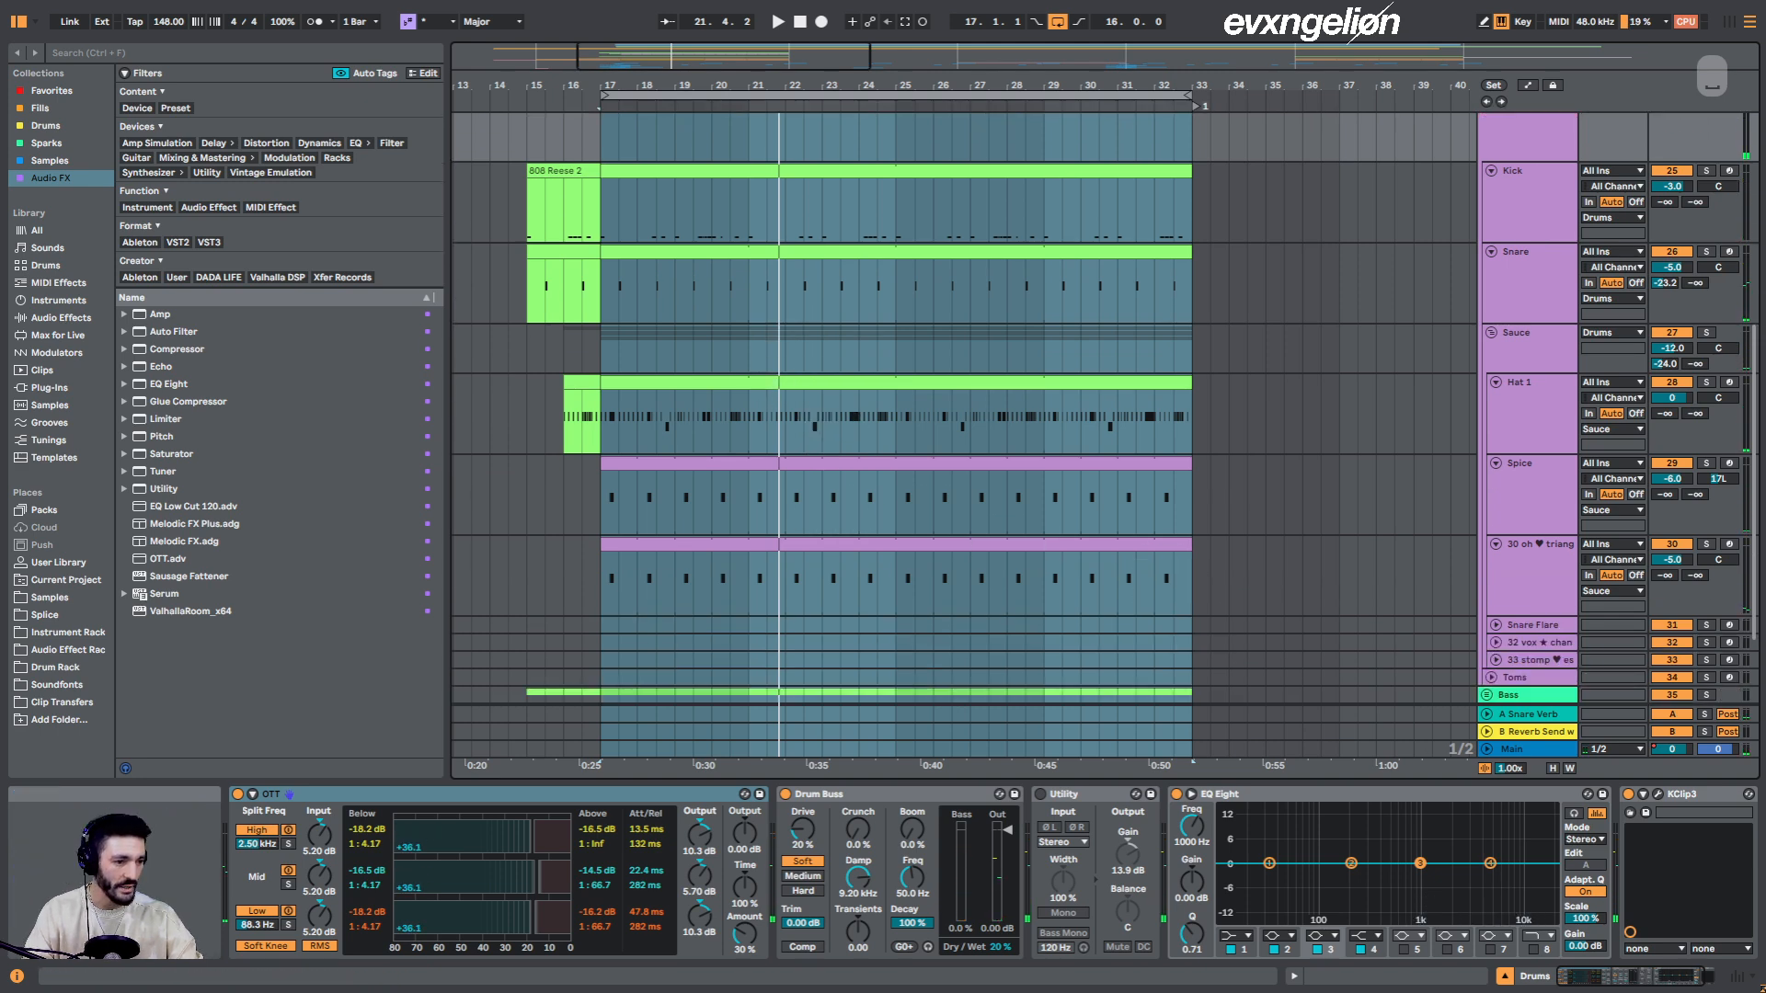
pyautogui.scroll(2, 801, 497)
pyautogui.scroll(1, 726, 405)
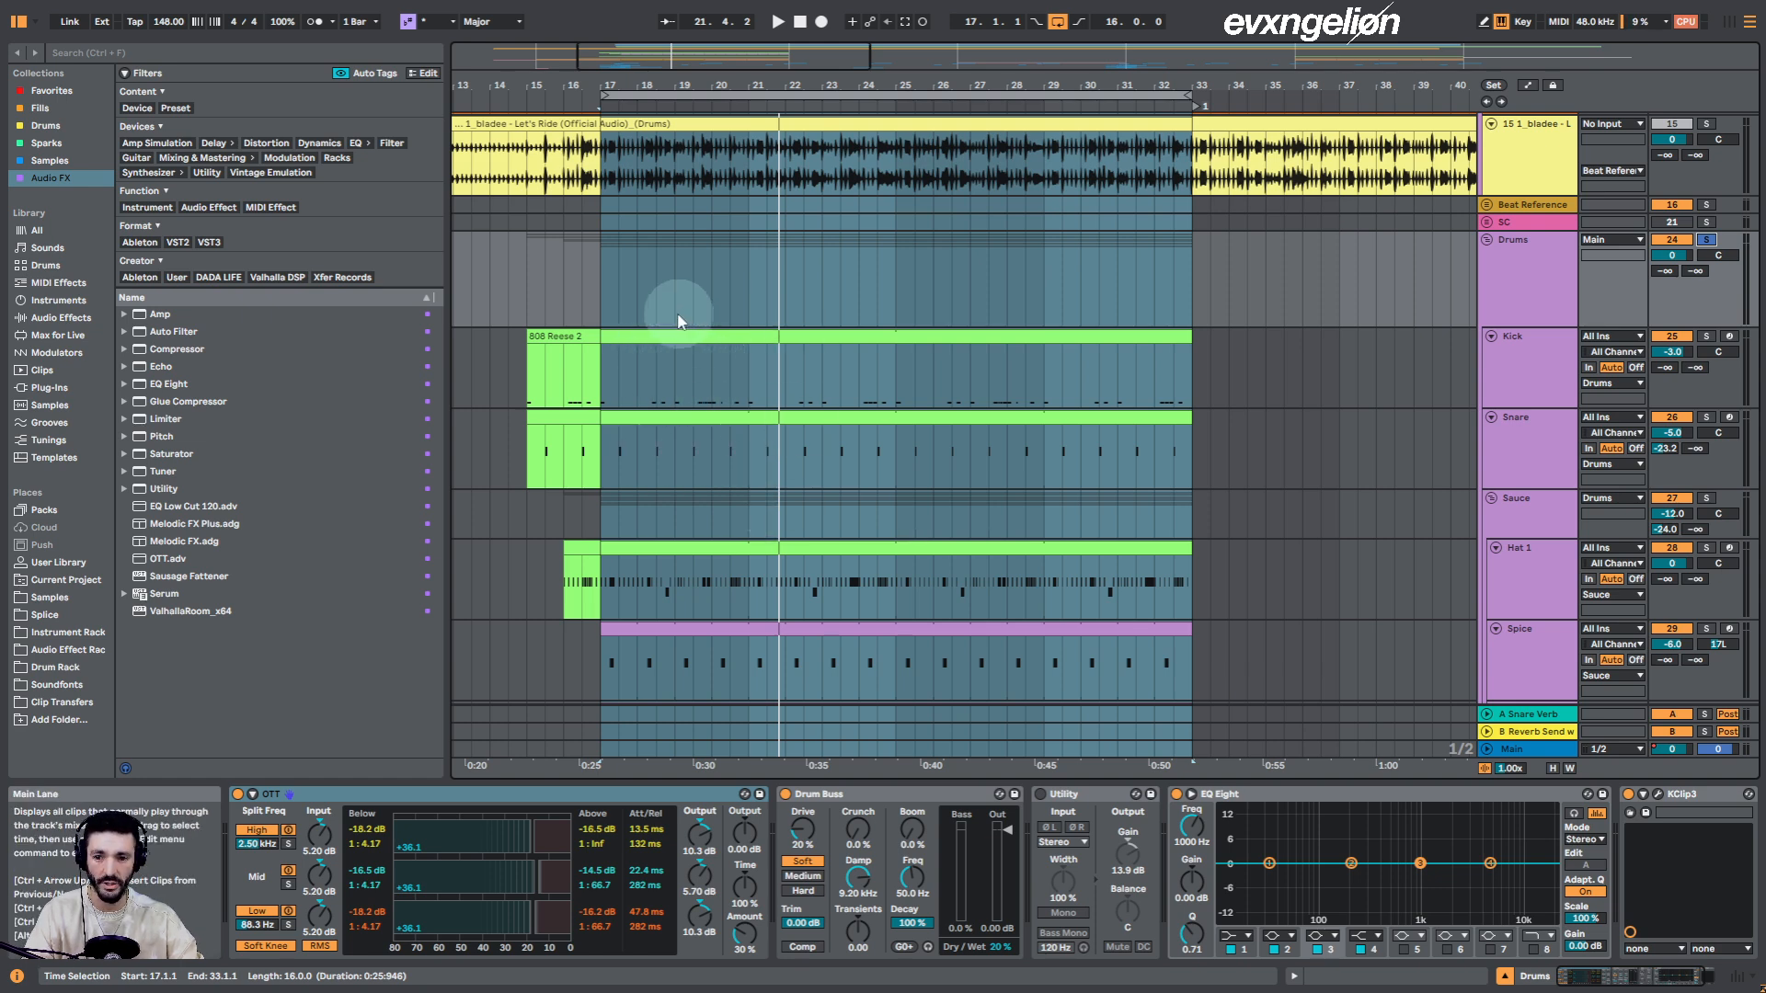
pyautogui.scroll(-2, 736, 396)
pyautogui.press('space')
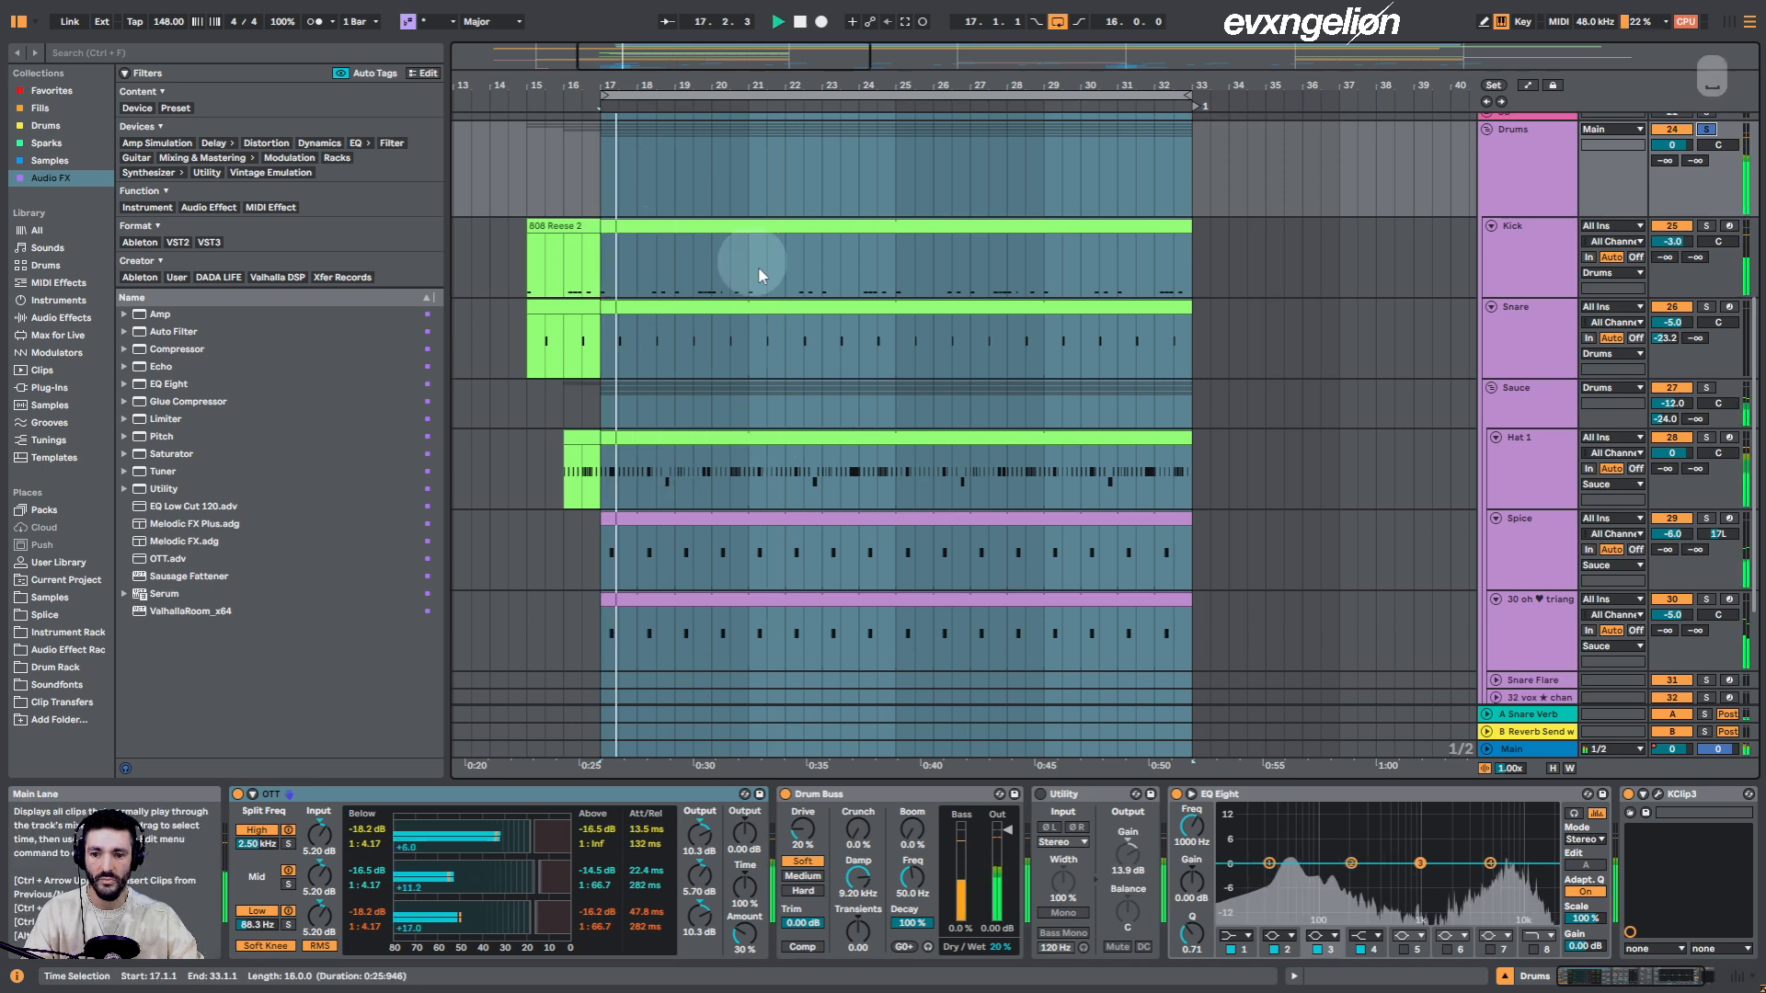
pyautogui.press('space')
# Solo the reference song's Drums stem and play it from bar 17, then stop playback
pyautogui.scroll(4, 1005, 441)
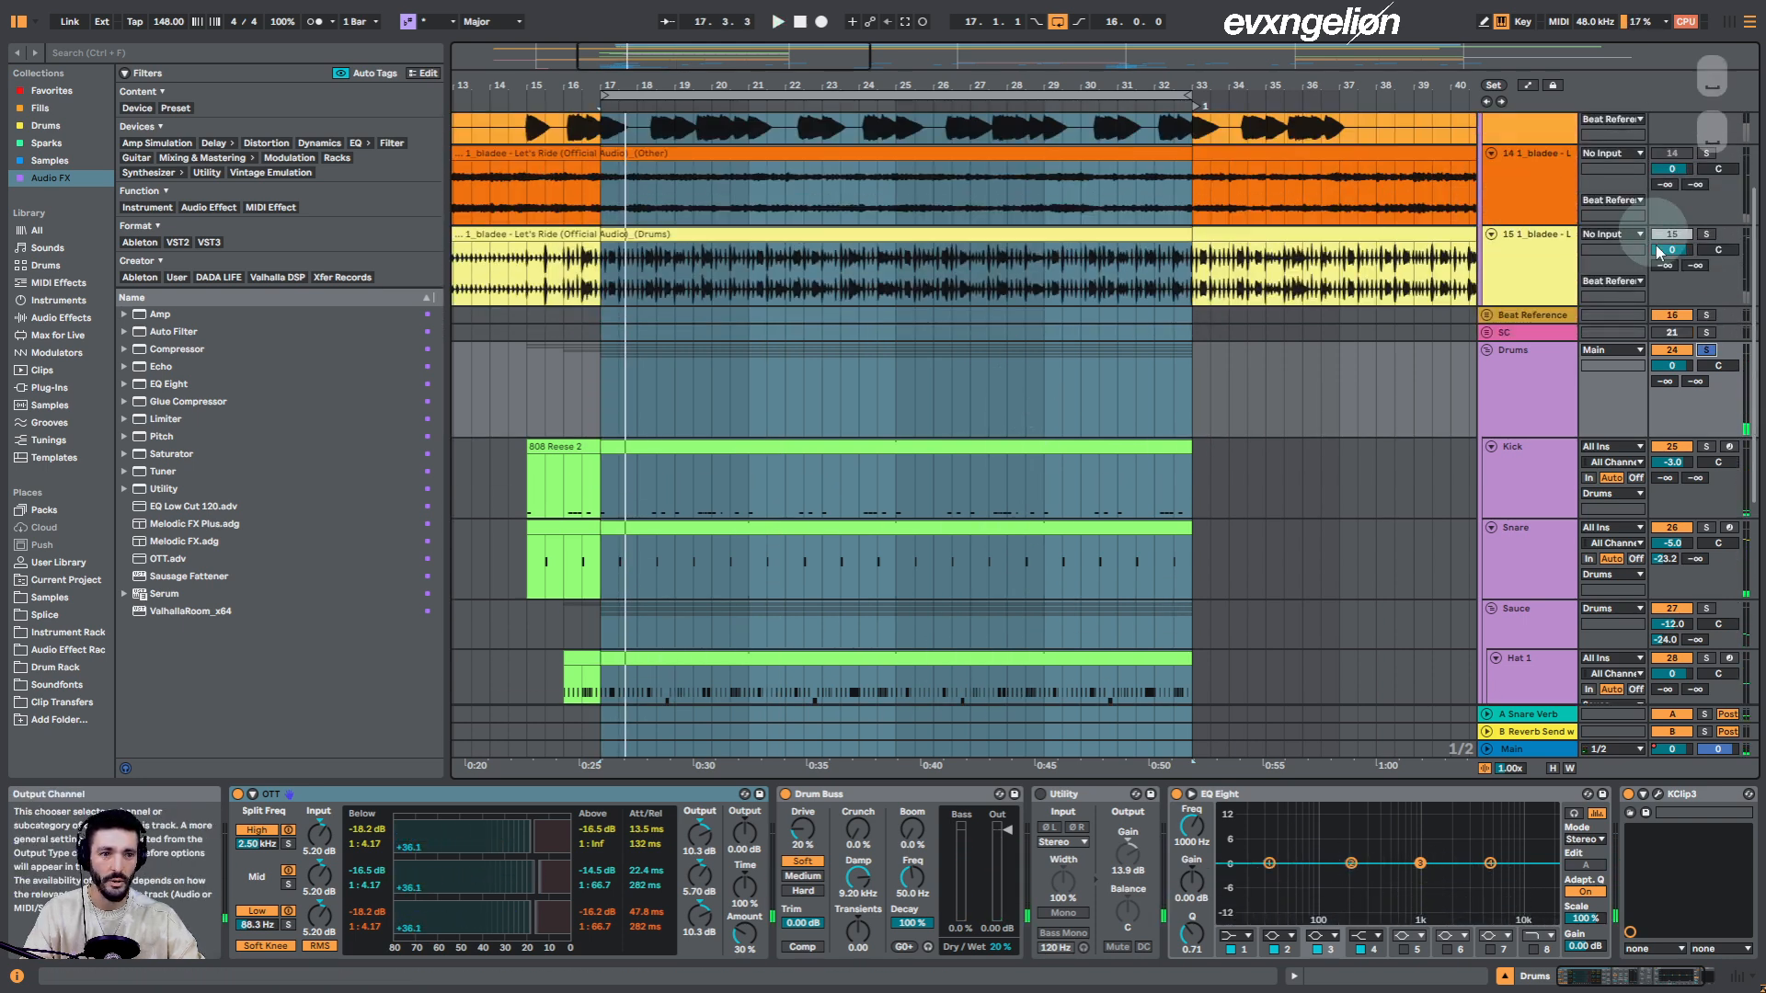
pyautogui.click(1707, 234)
pyautogui.press('space')
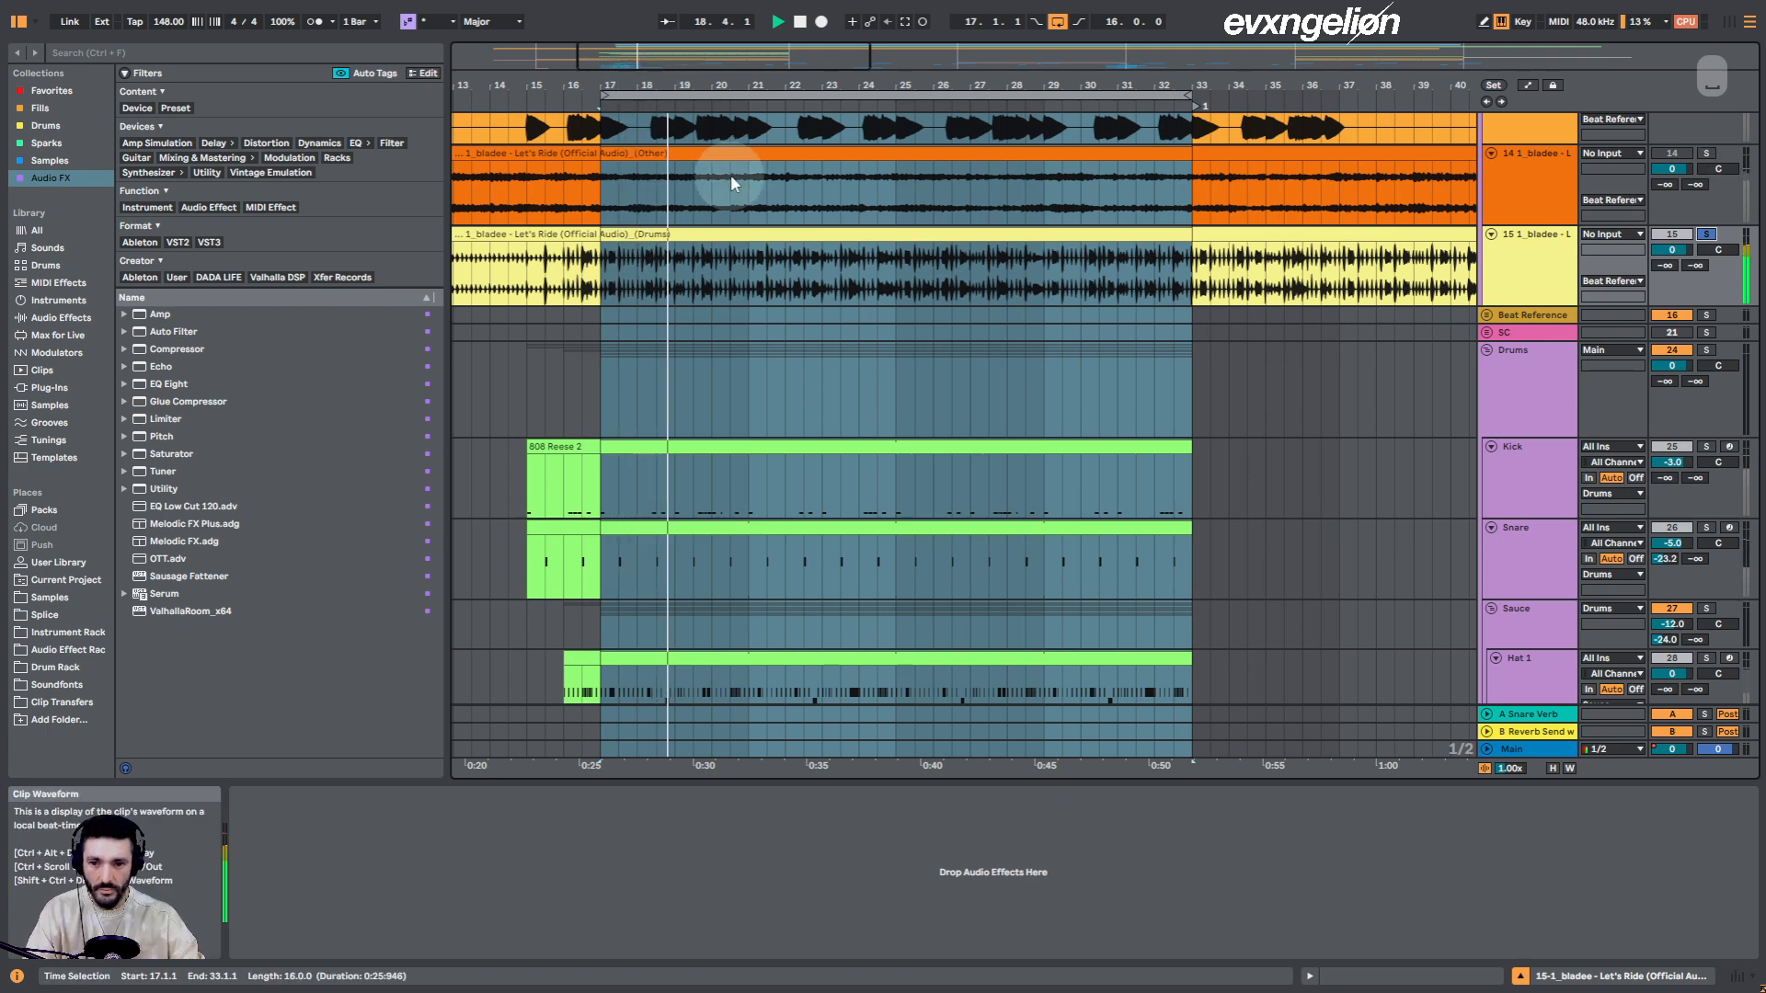
pyautogui.moveTo(810, 92); pyautogui.dragTo(703, 88)
pyautogui.press('space')
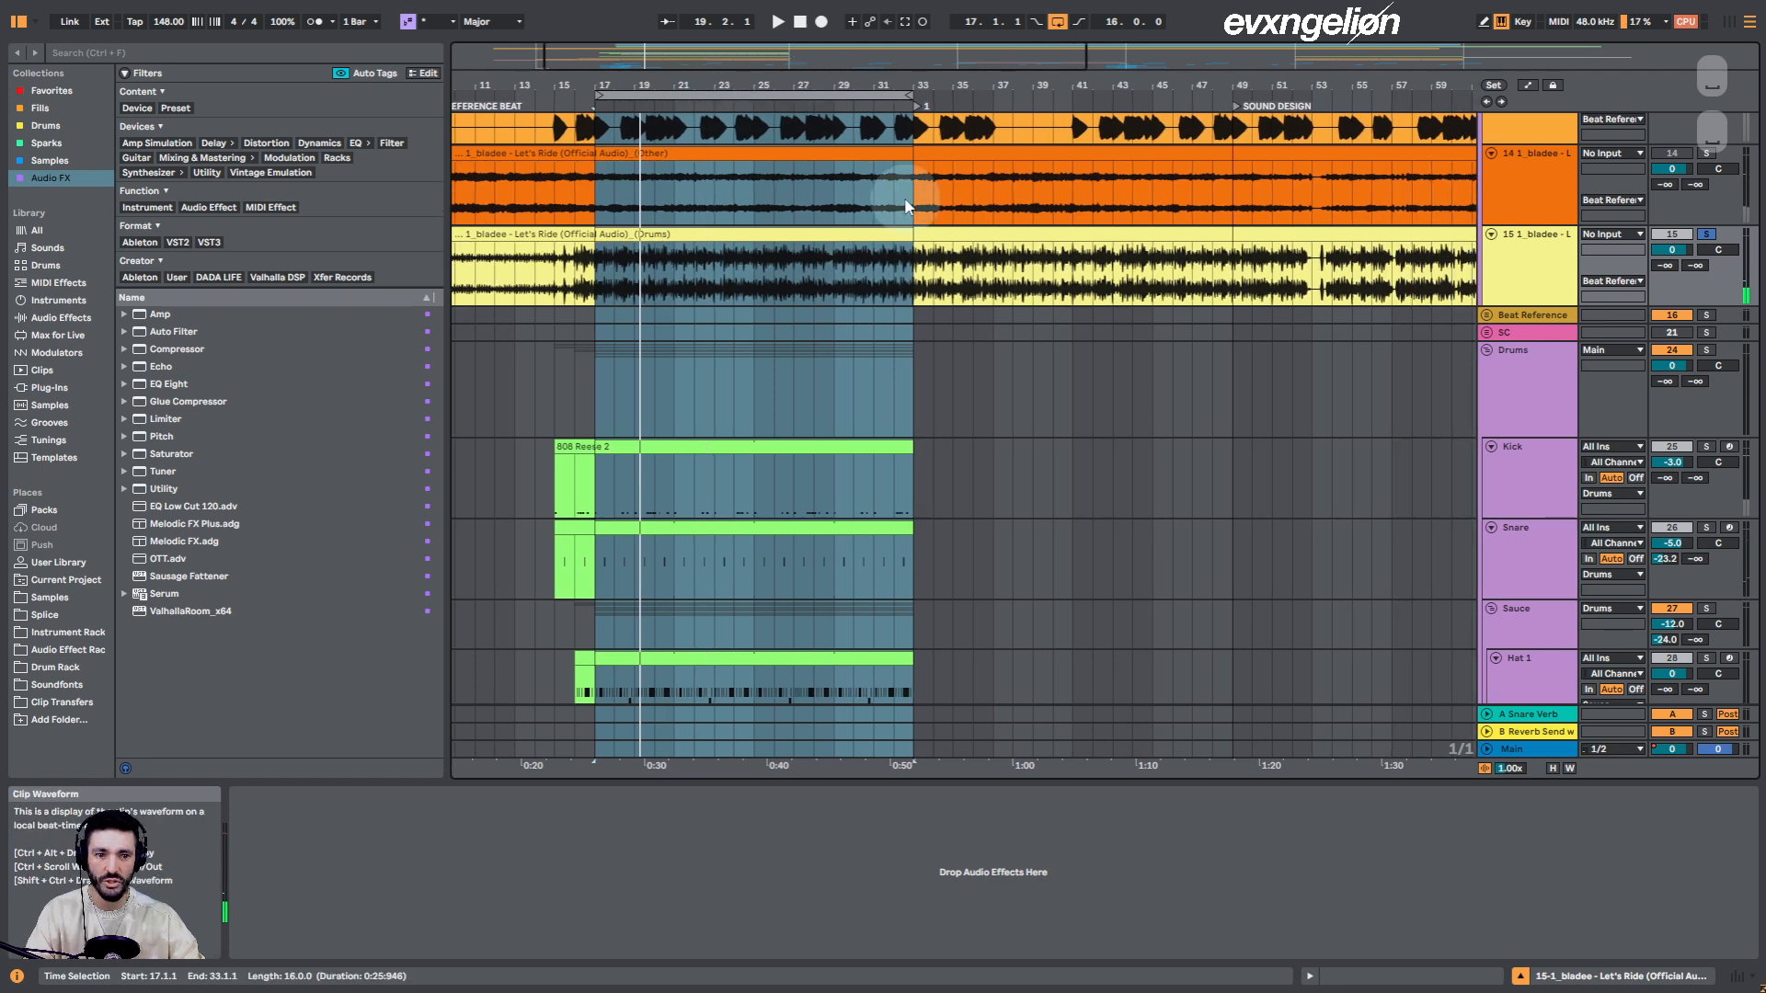
# Move the 16-bar loop region to start at bar 49, at the SOUND DESIGN locator
pyautogui.moveTo(862, 95); pyautogui.dragTo(1097, 124)
pyautogui.scroll(2, 1193, 331)
pyautogui.scroll(1, 1193, 331)
pyautogui.scroll(3, 1009, 138)
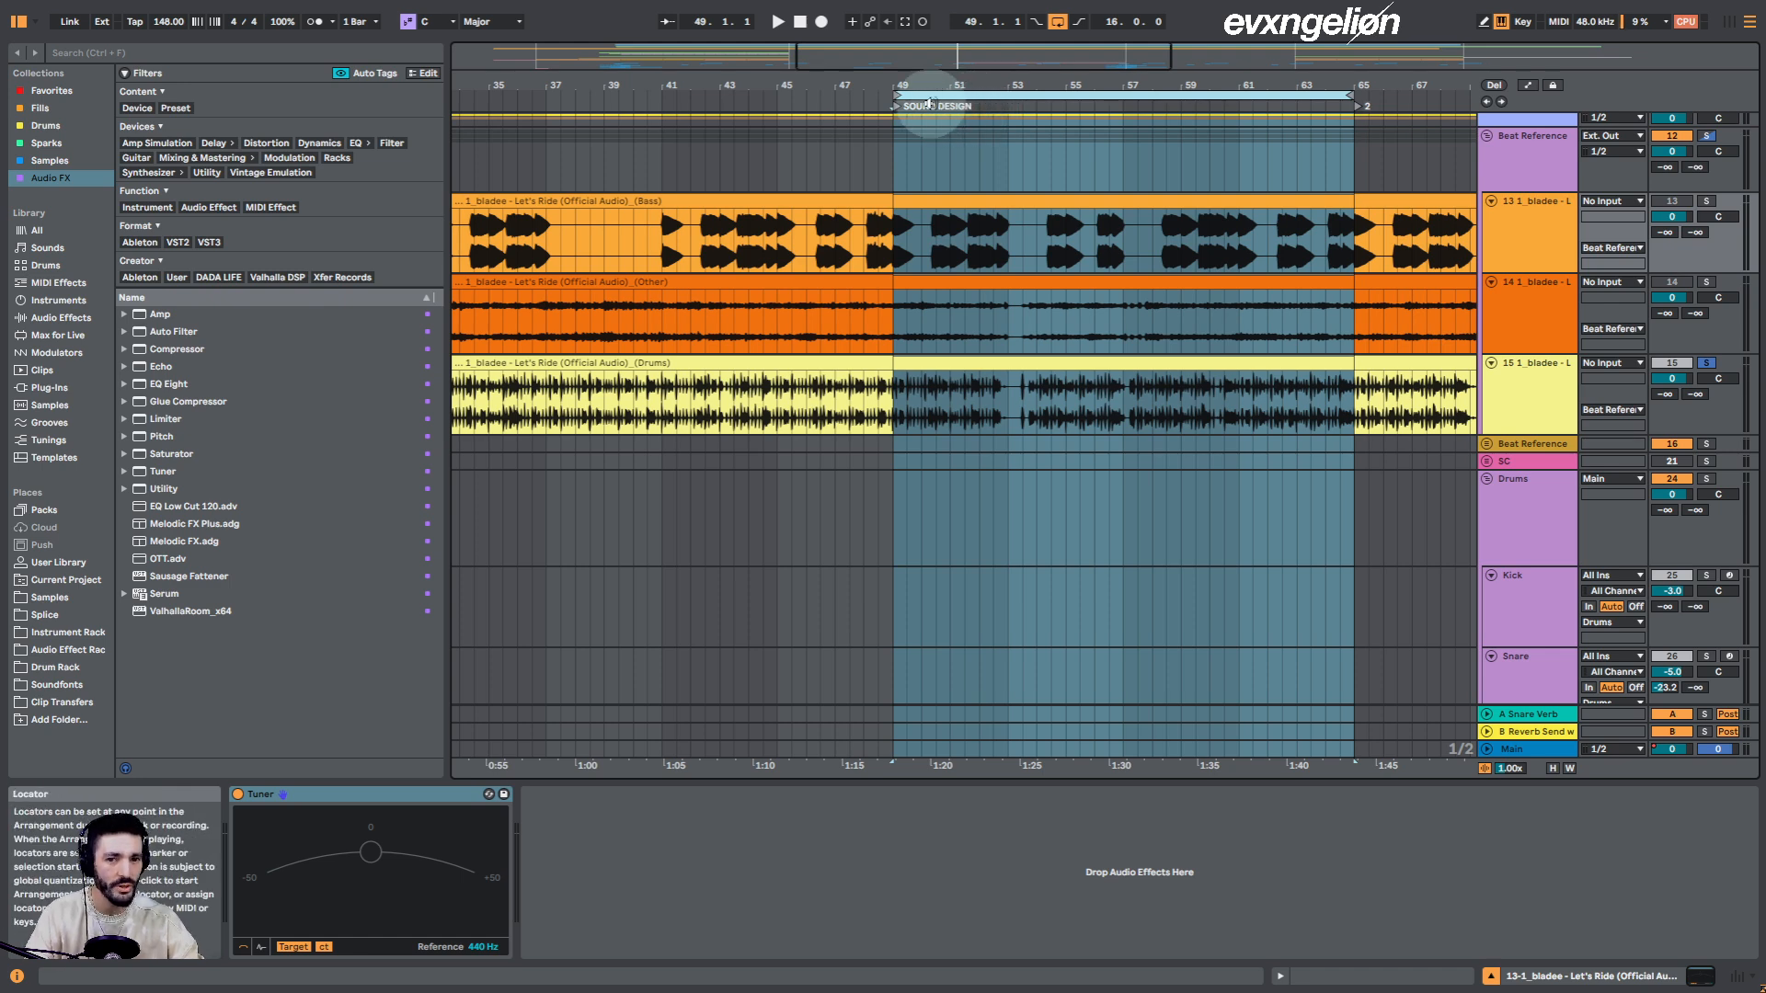
# Turn off the Drums stem's solo, activate the Drums, Other and Bass stems, and solo the Beat Reference group
pyautogui.click(1706, 363)
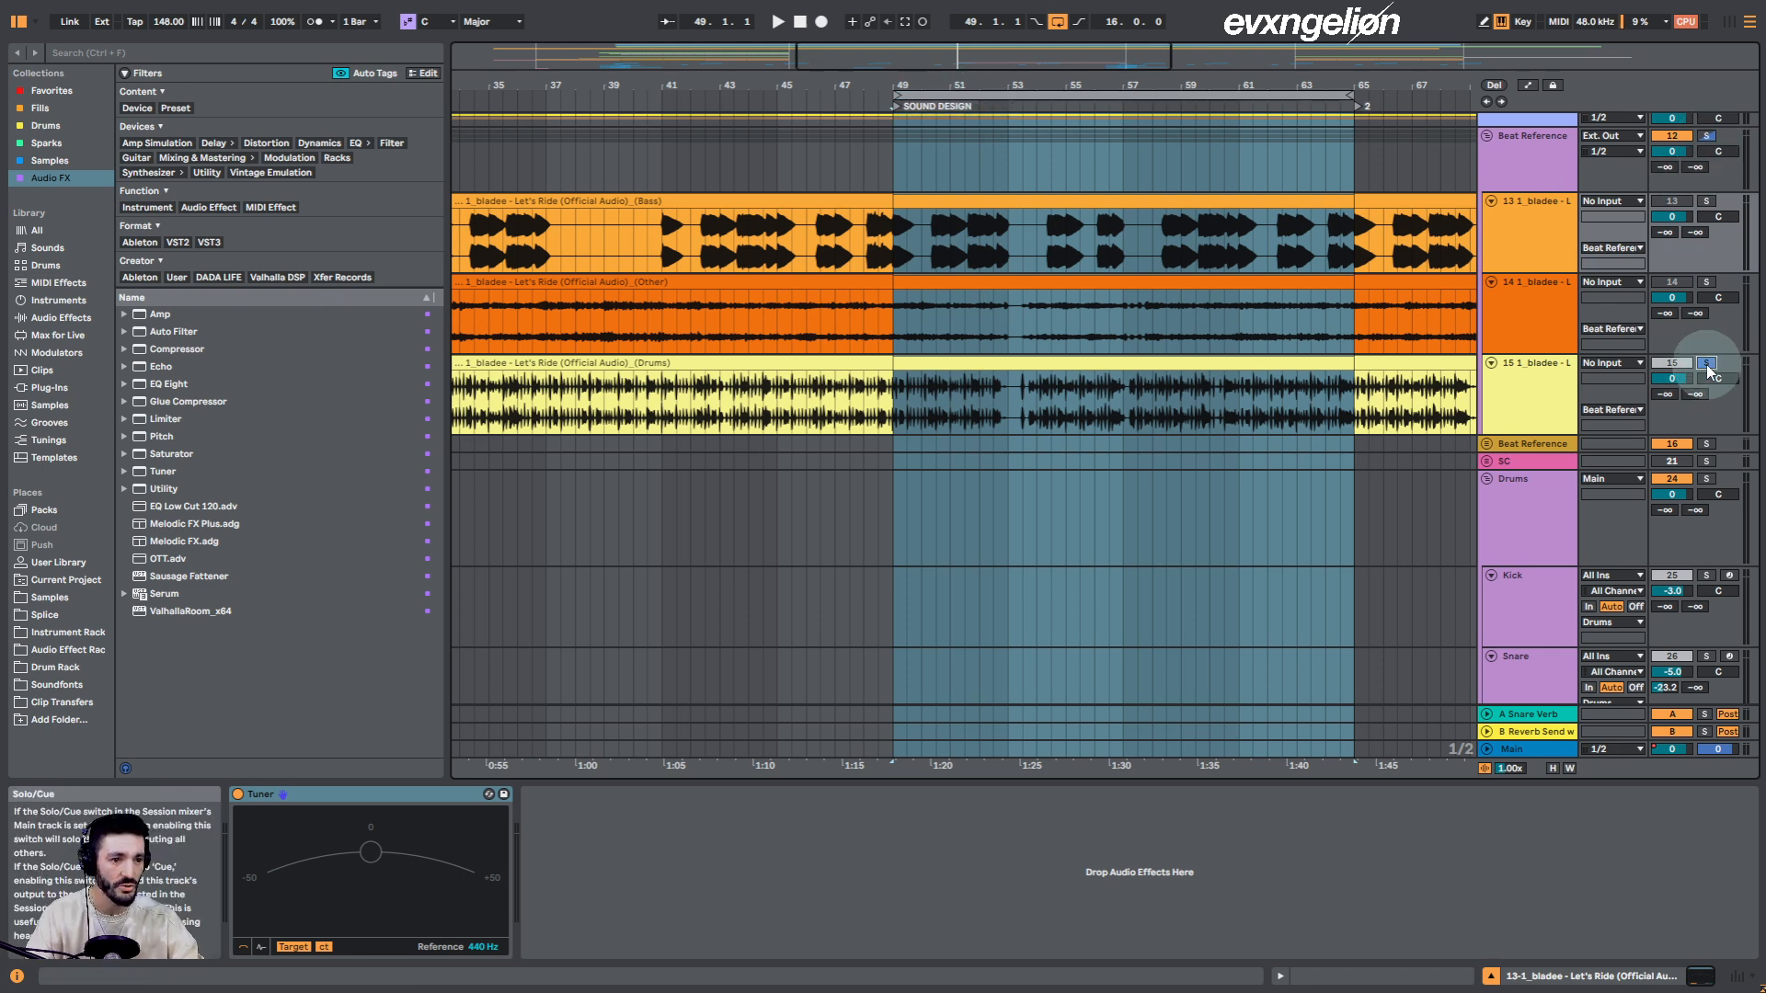
pyautogui.click(1673, 362)
pyautogui.click(1673, 282)
pyautogui.click(1672, 200)
pyautogui.click(1706, 136)
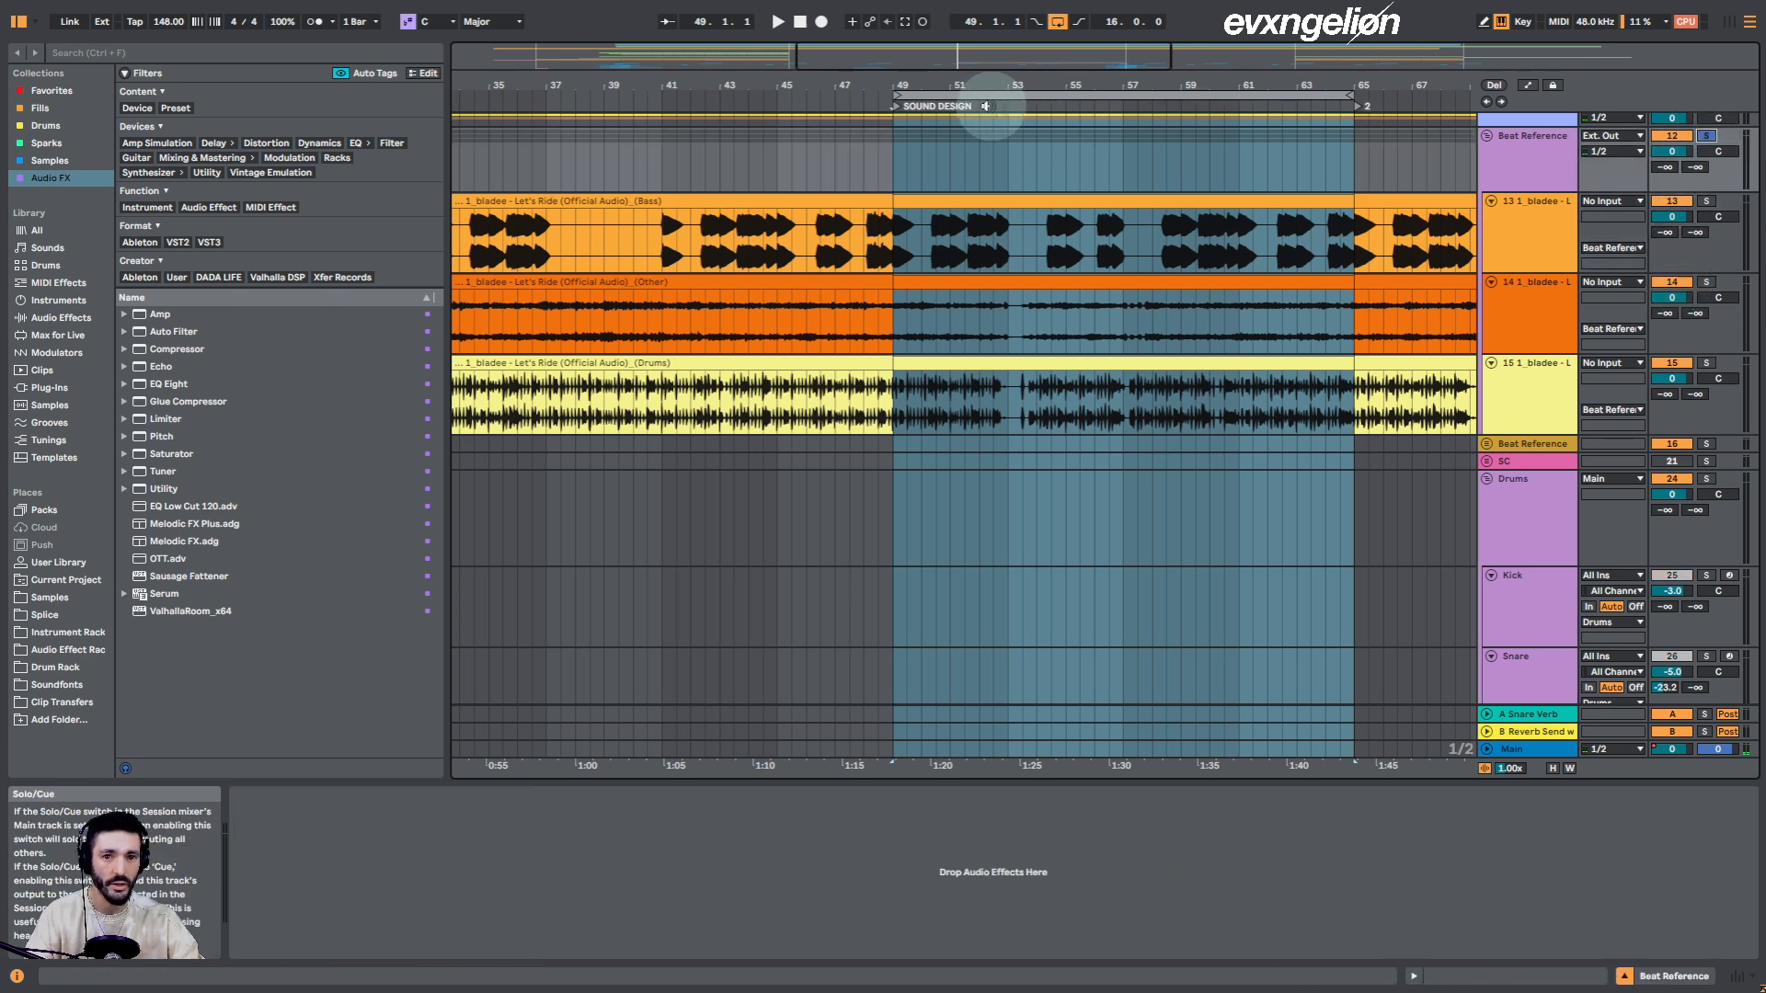
# Play the full reference beat from bar 49 past the drum break, then stop playback
pyautogui.press('space')
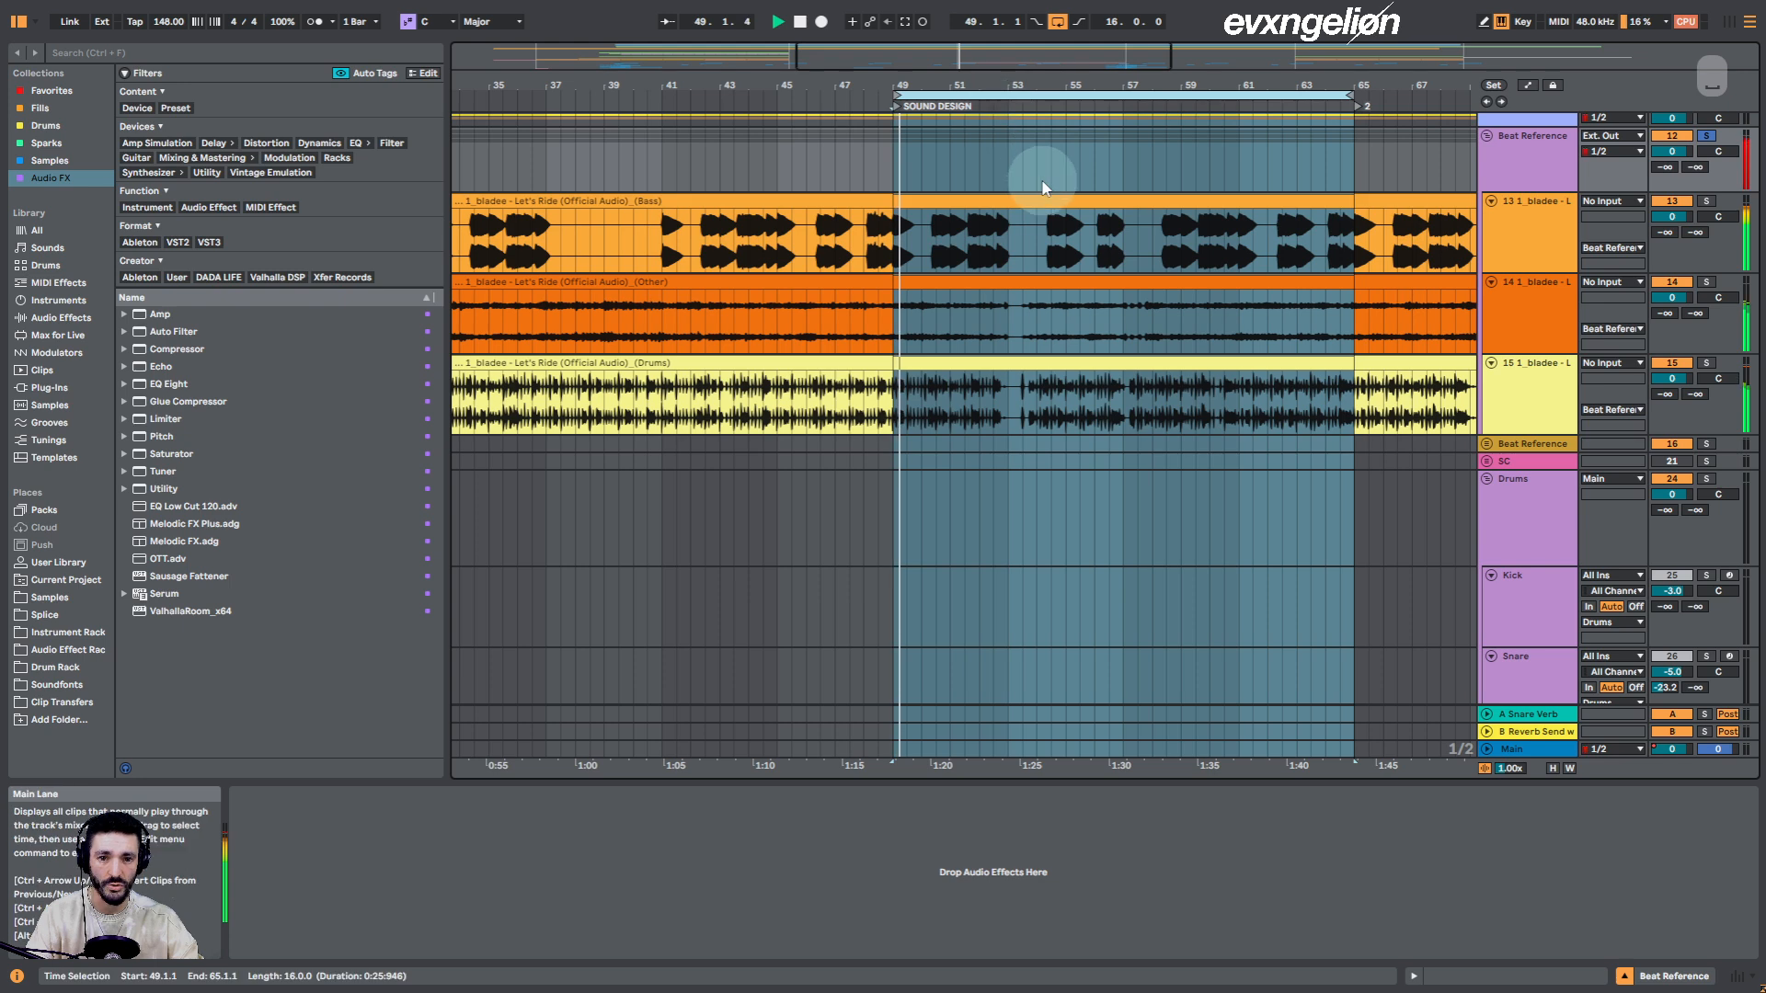
pyautogui.moveTo(948, 81); pyautogui.dragTo(956, 87)
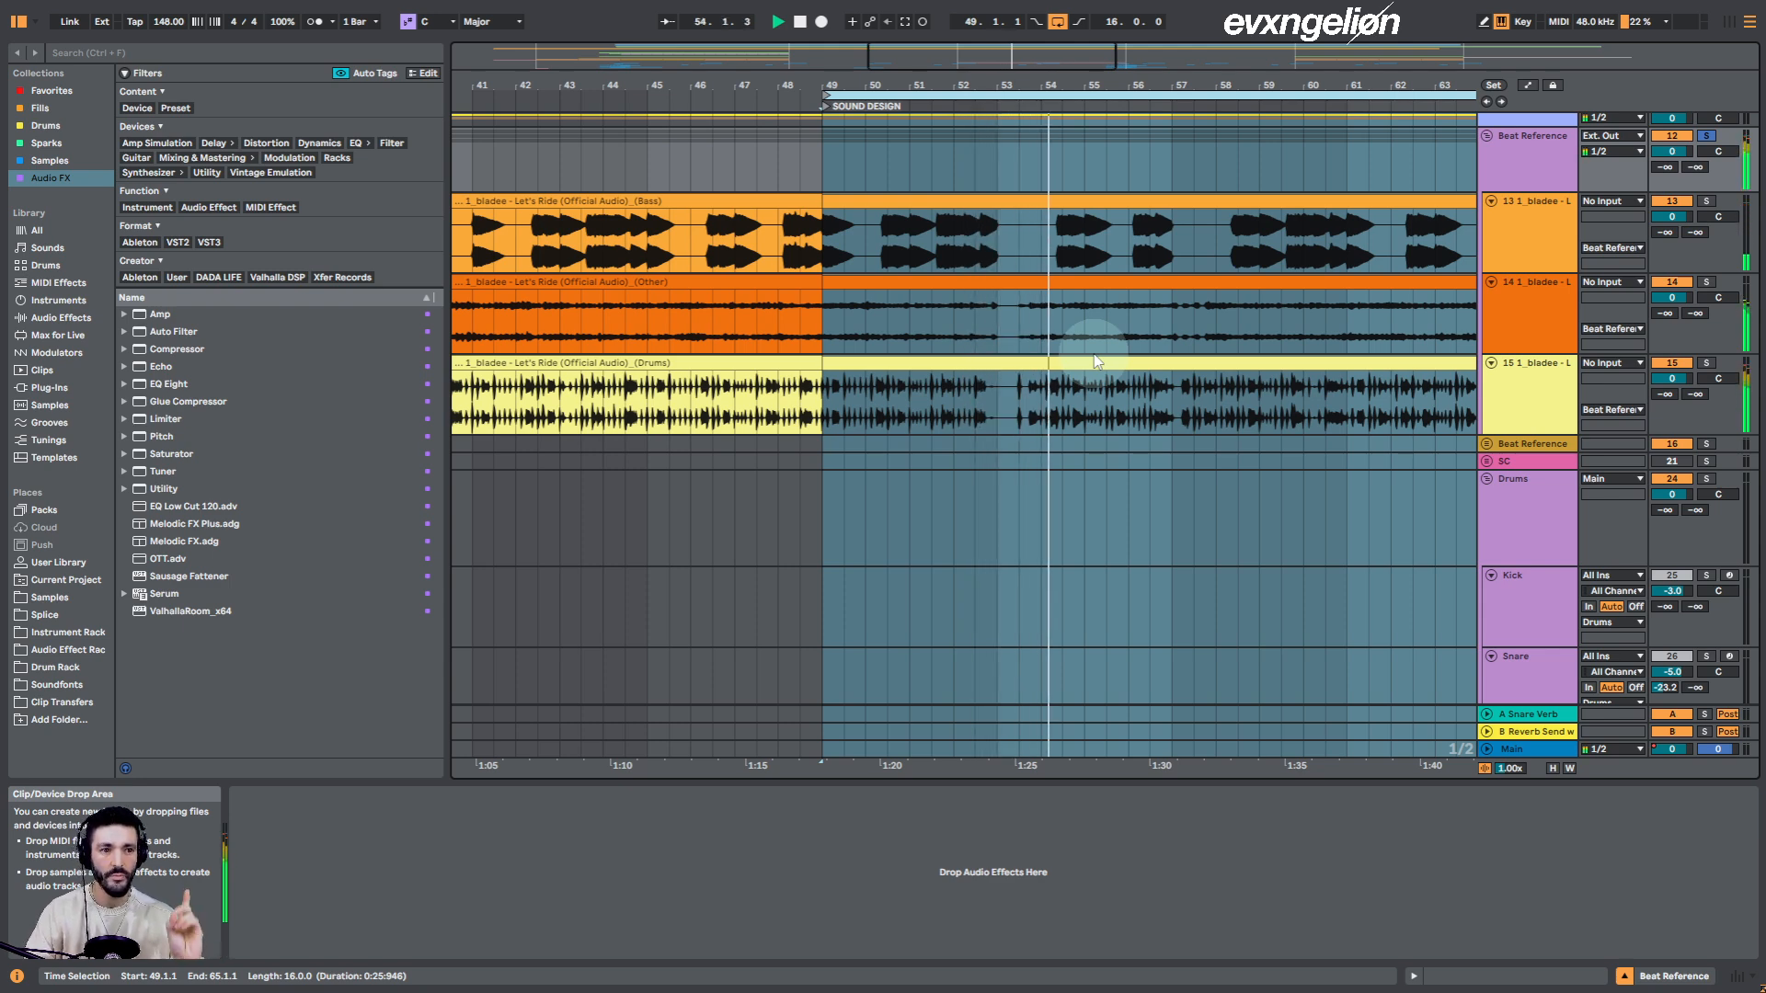
pyautogui.press('space')
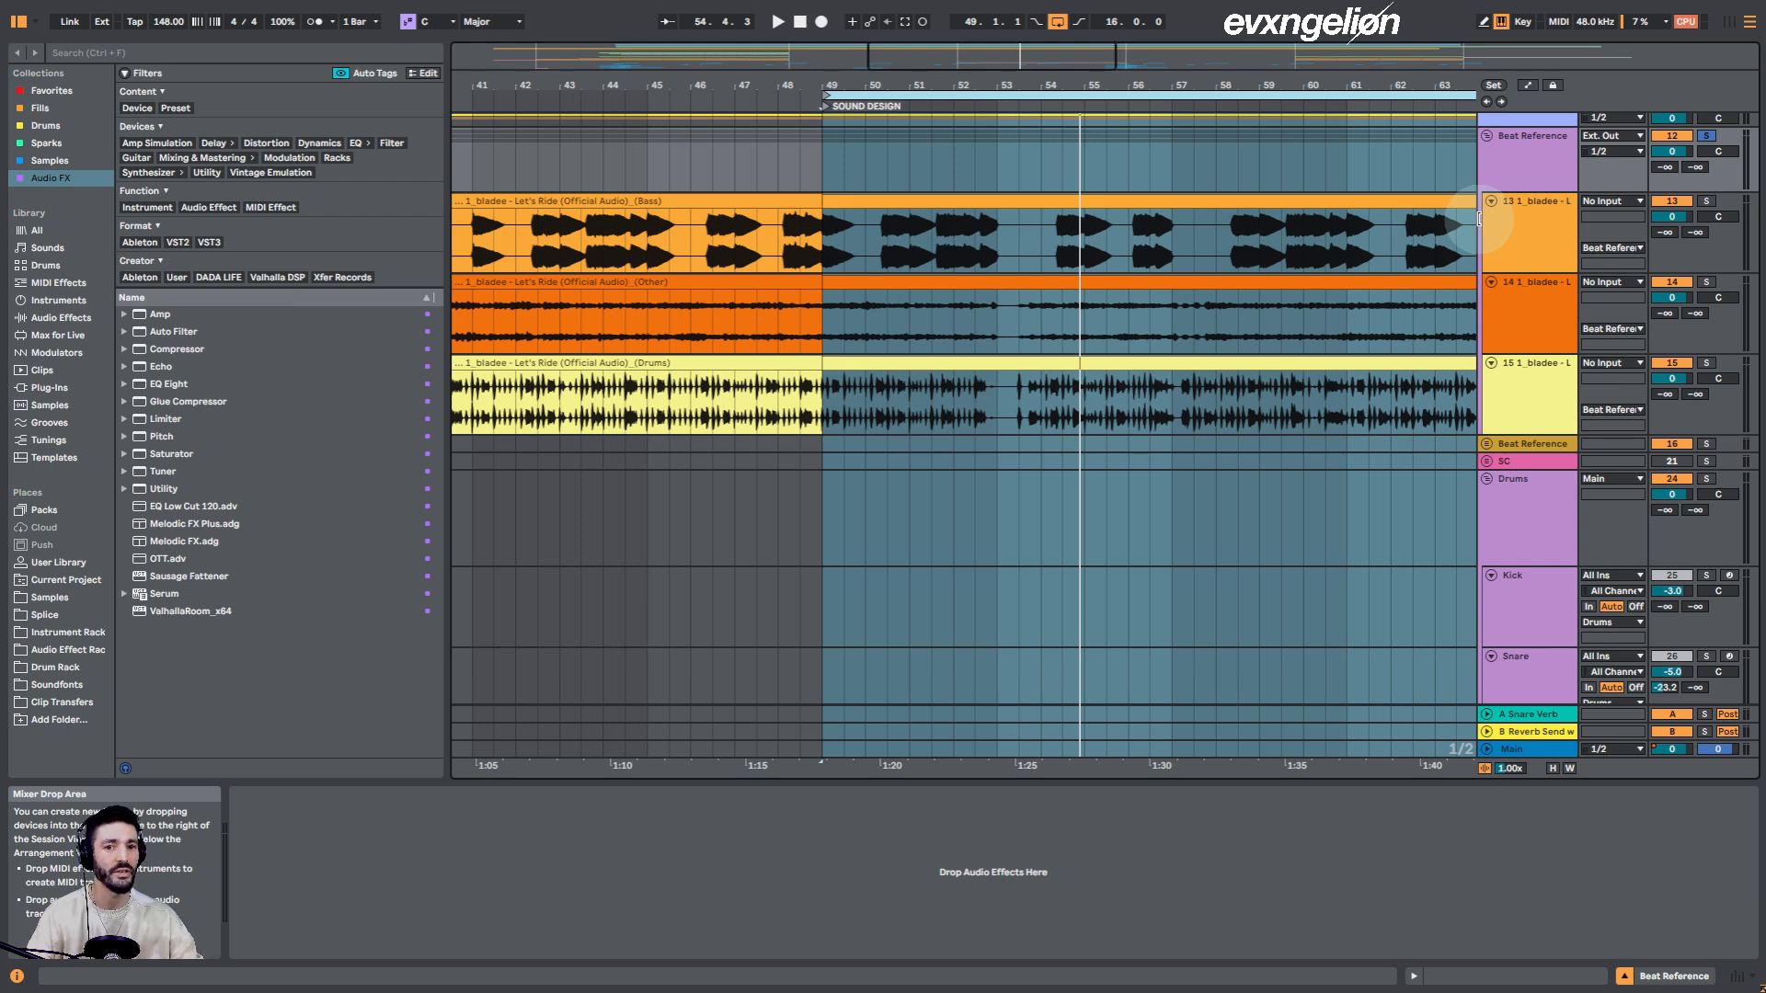
# Move the loop region back to bars 17 to 33 and select that range
pyautogui.moveTo(1140, 67); pyautogui.dragTo(1133, 85)
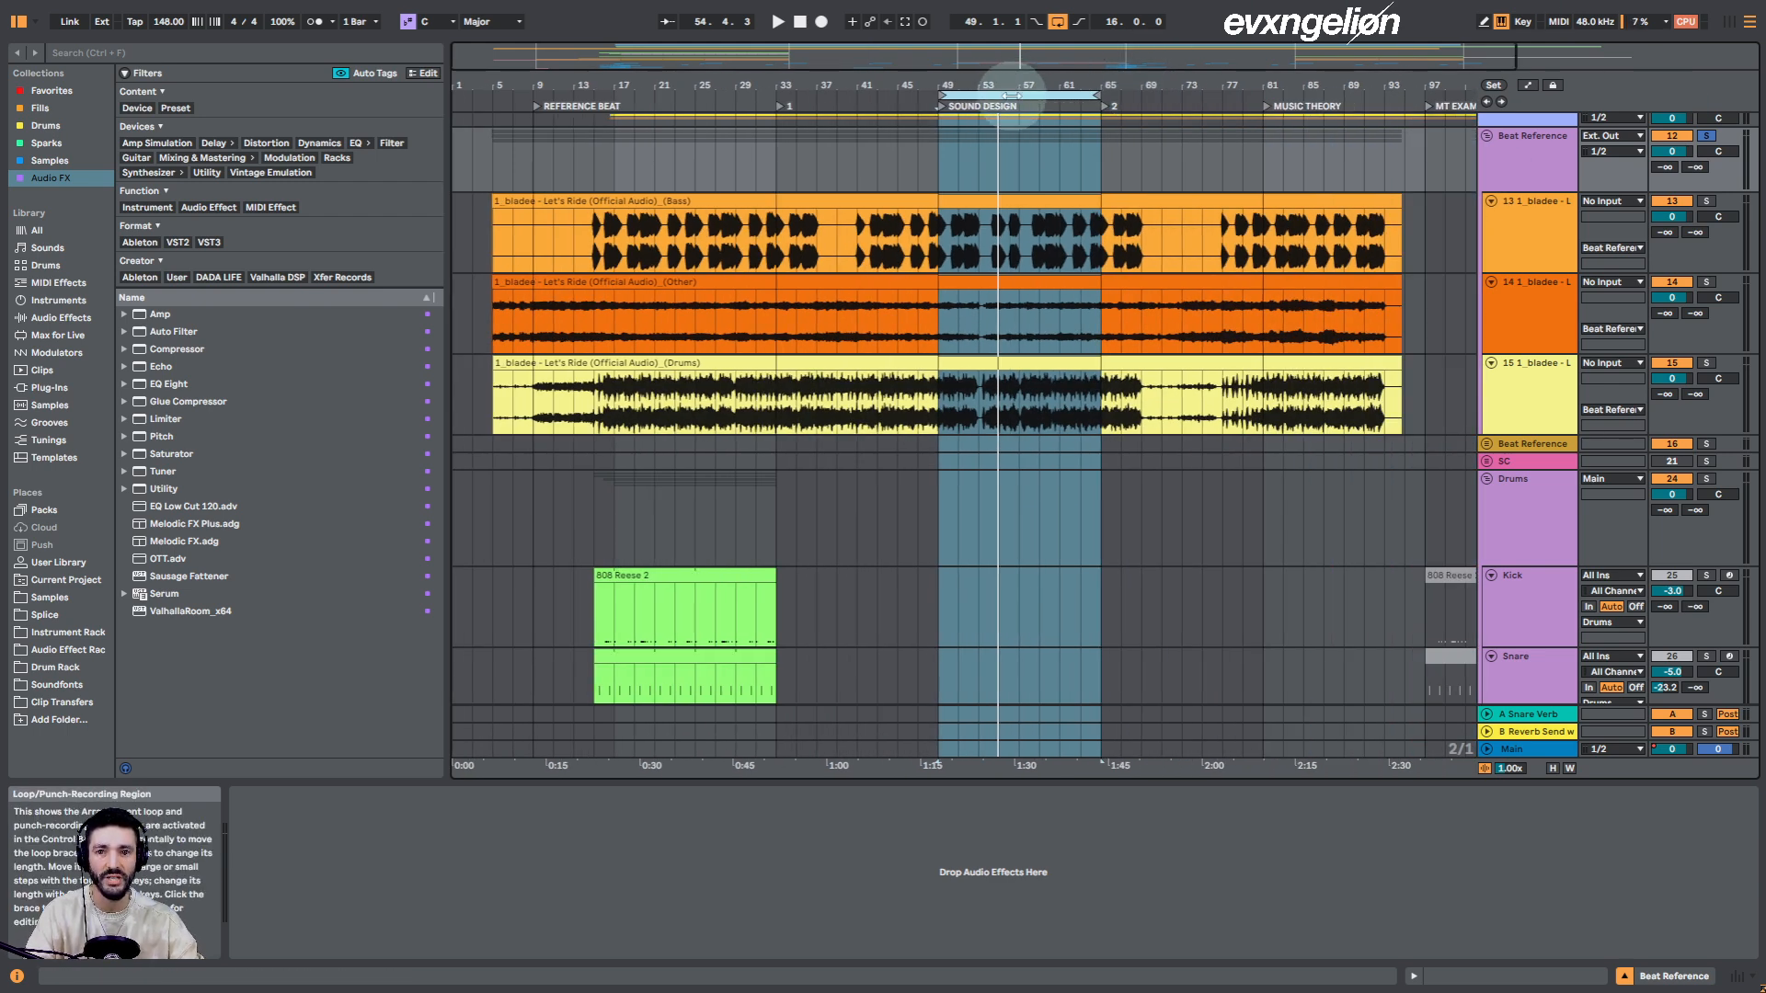
pyautogui.moveTo(1012, 95); pyautogui.dragTo(667, 95)
pyautogui.click(826, 234)
pyautogui.press('+')
pyautogui.press('+')
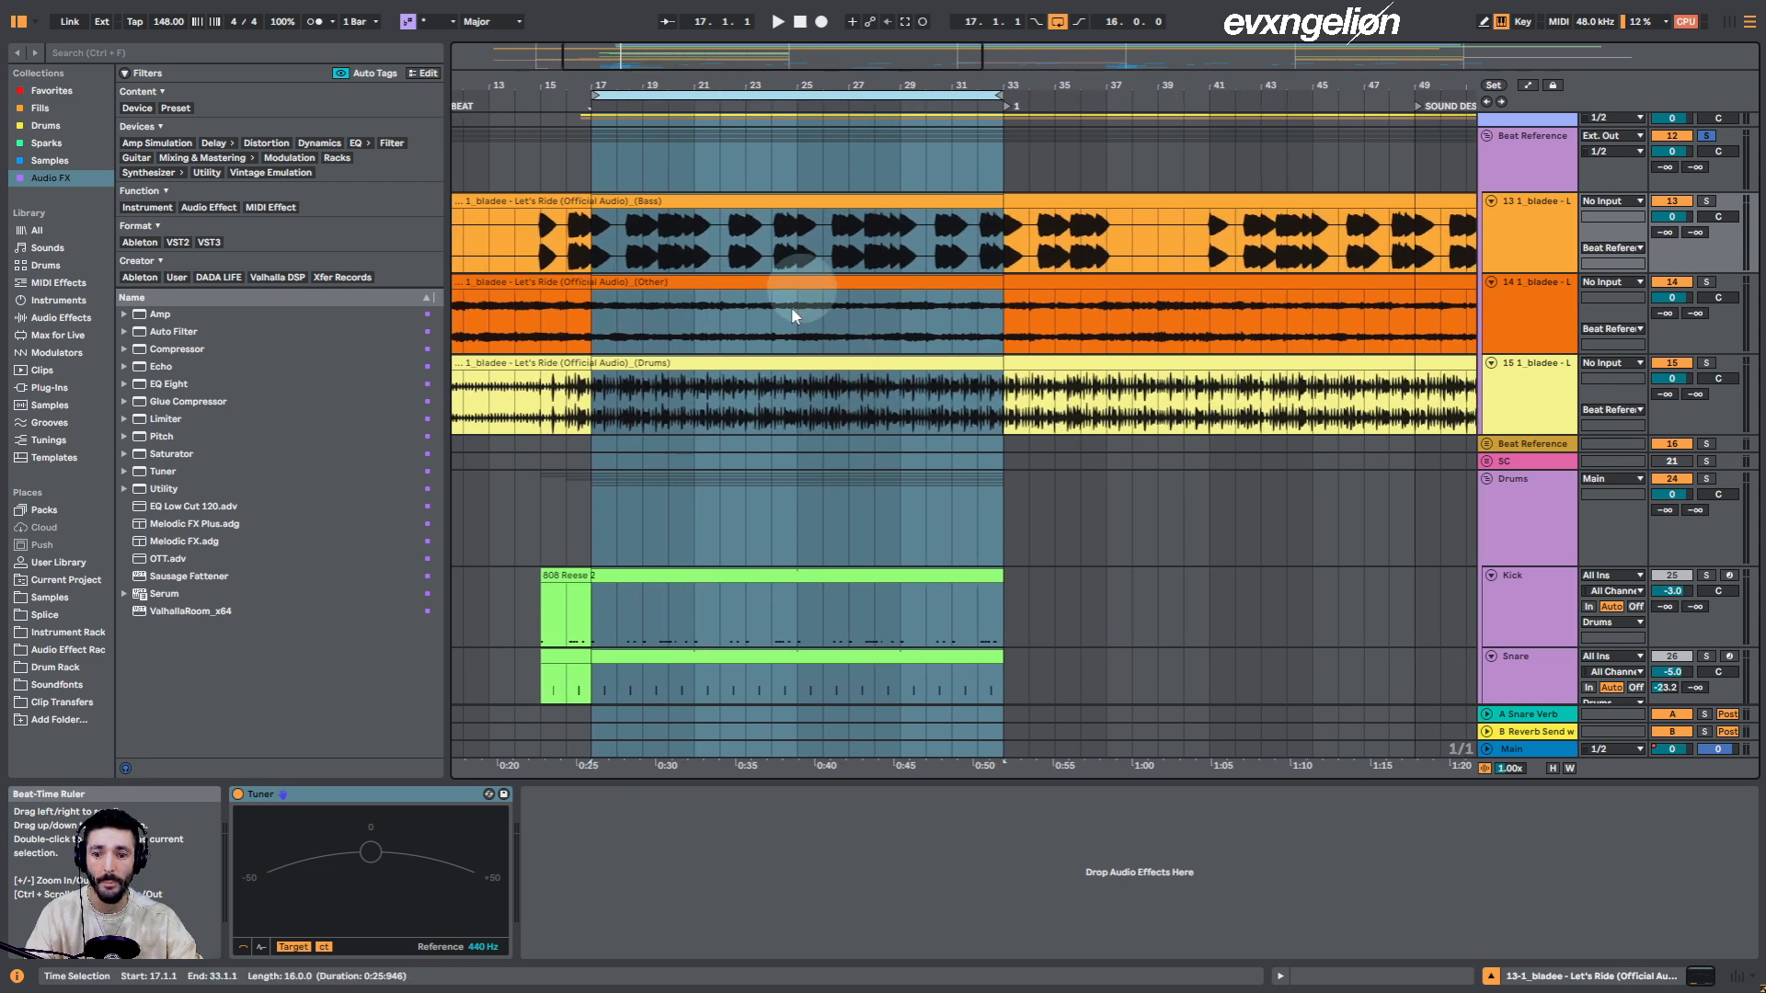
# Inspect the effect chains on the Drums group and on the Kick track
pyautogui.scroll(-4, 828, 248)
pyautogui.hscroll(-5, 874, 246)
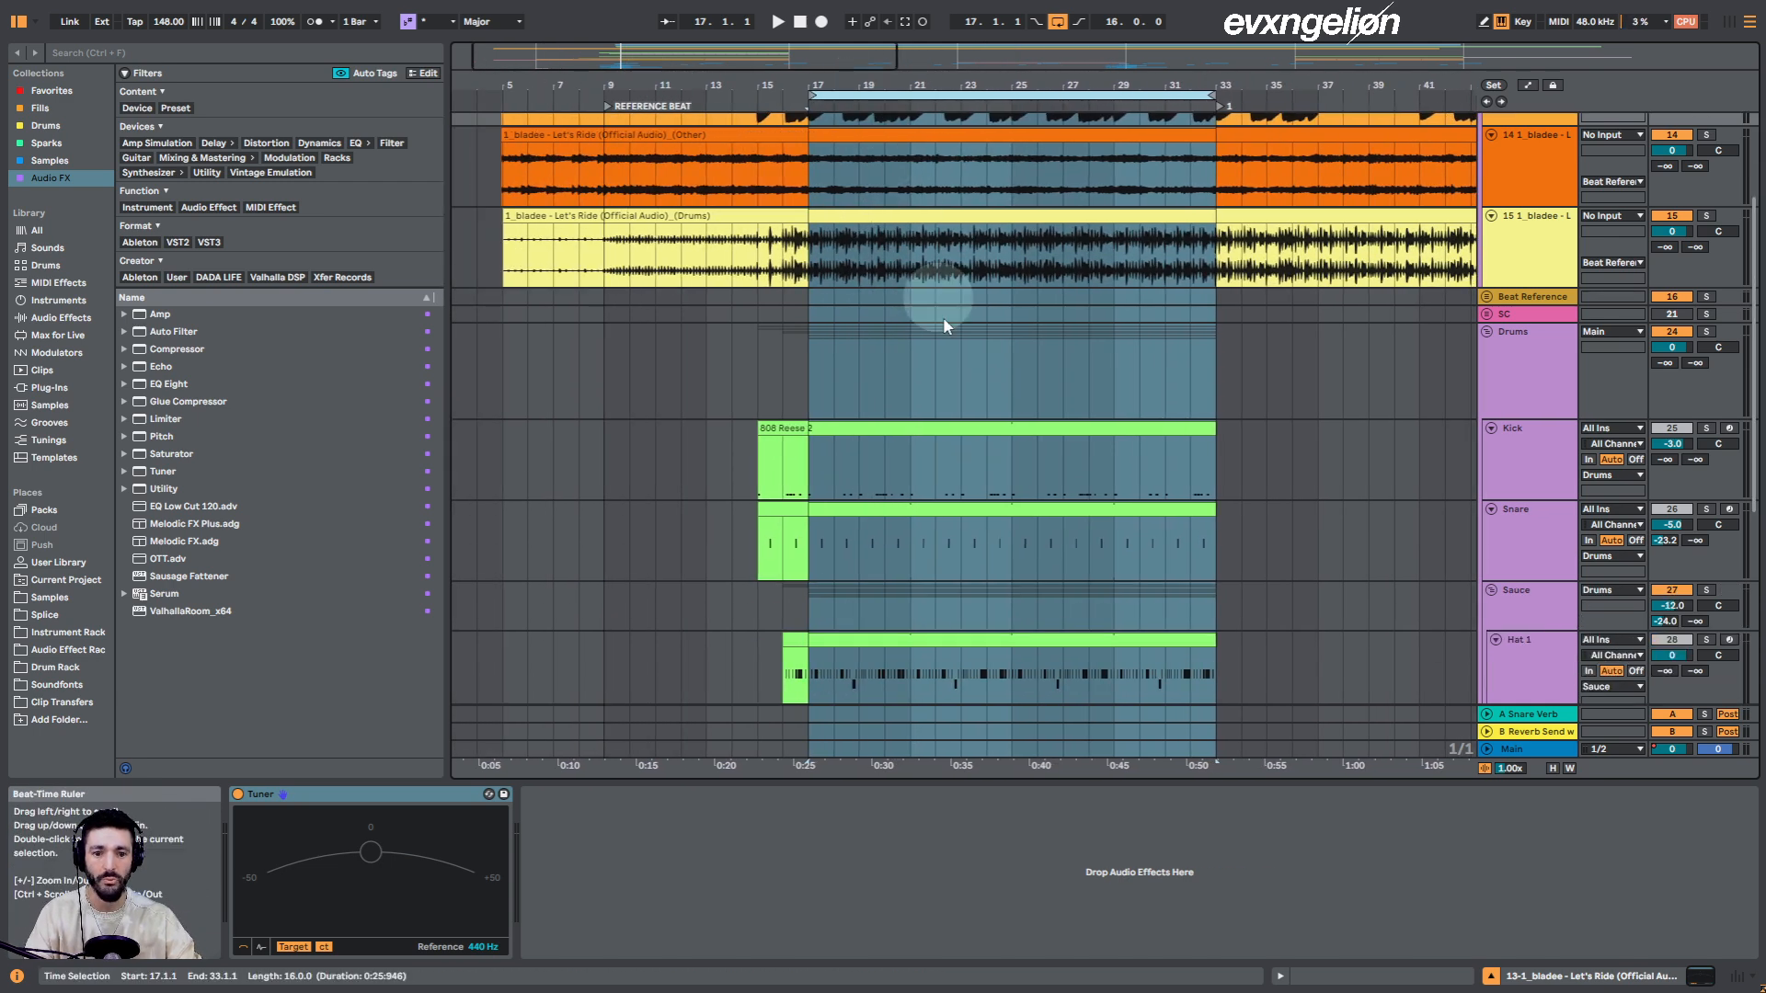
pyautogui.scroll(-4, 988, 476)
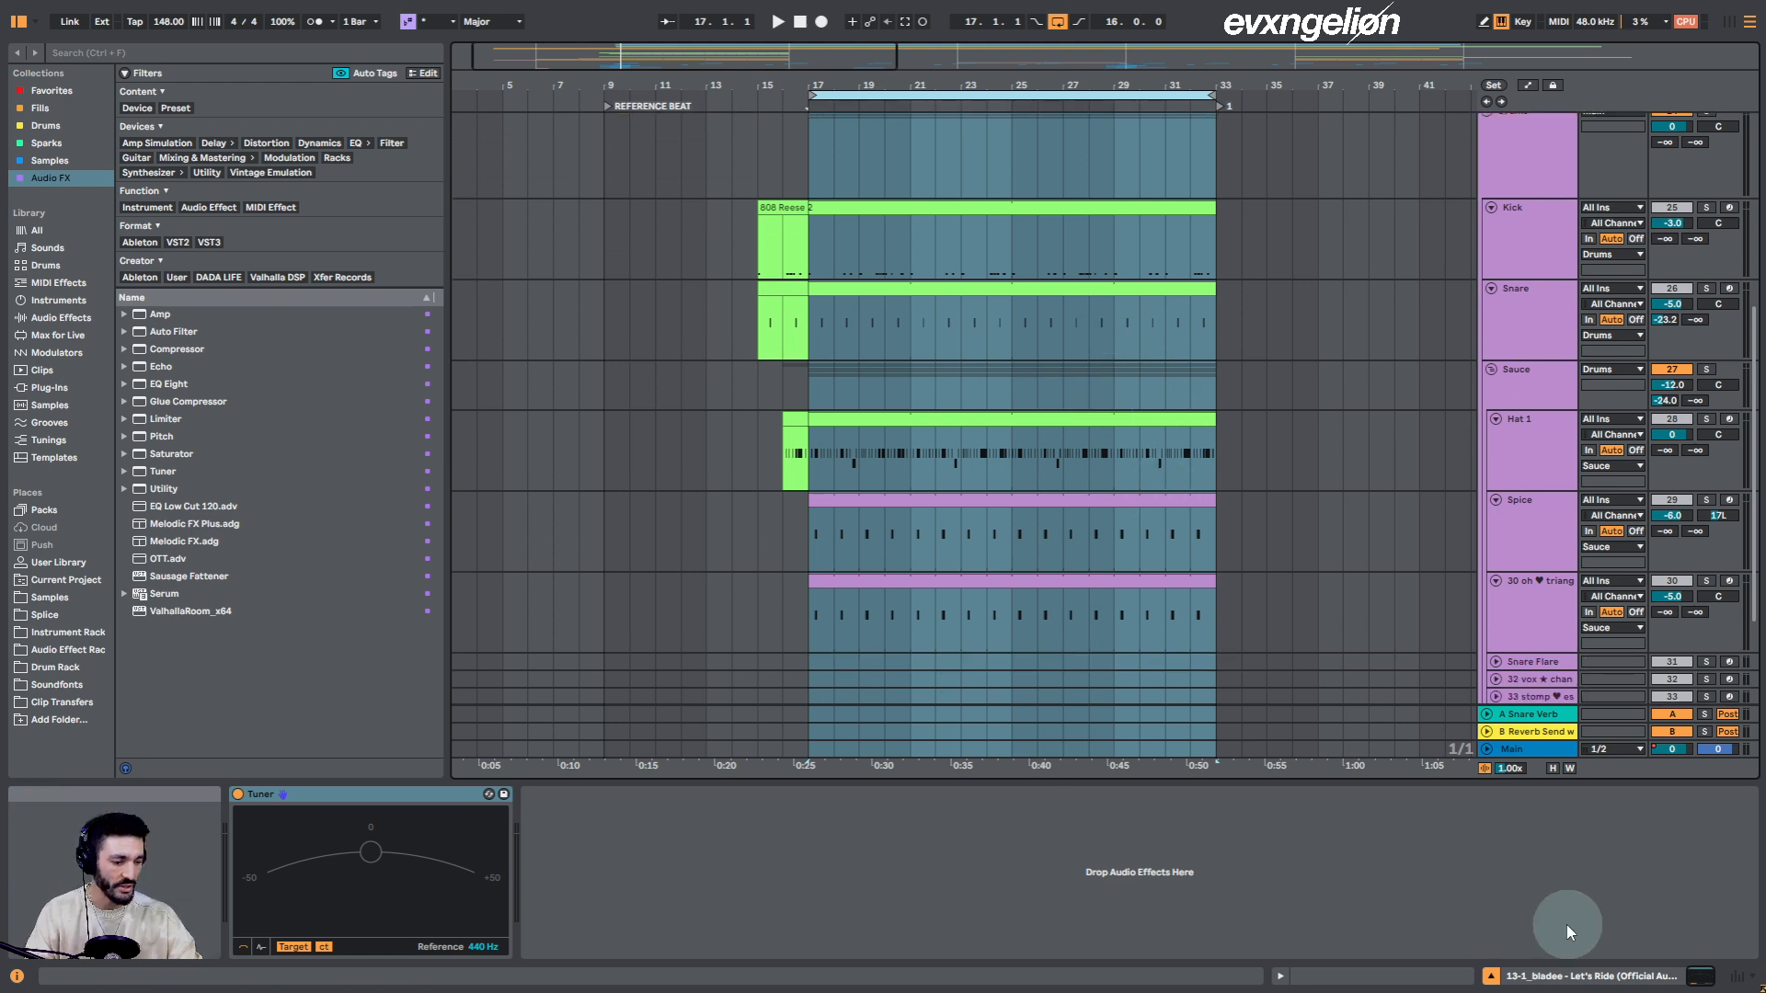
pyautogui.scroll(2, 1532, 221)
pyautogui.click(1531, 220)
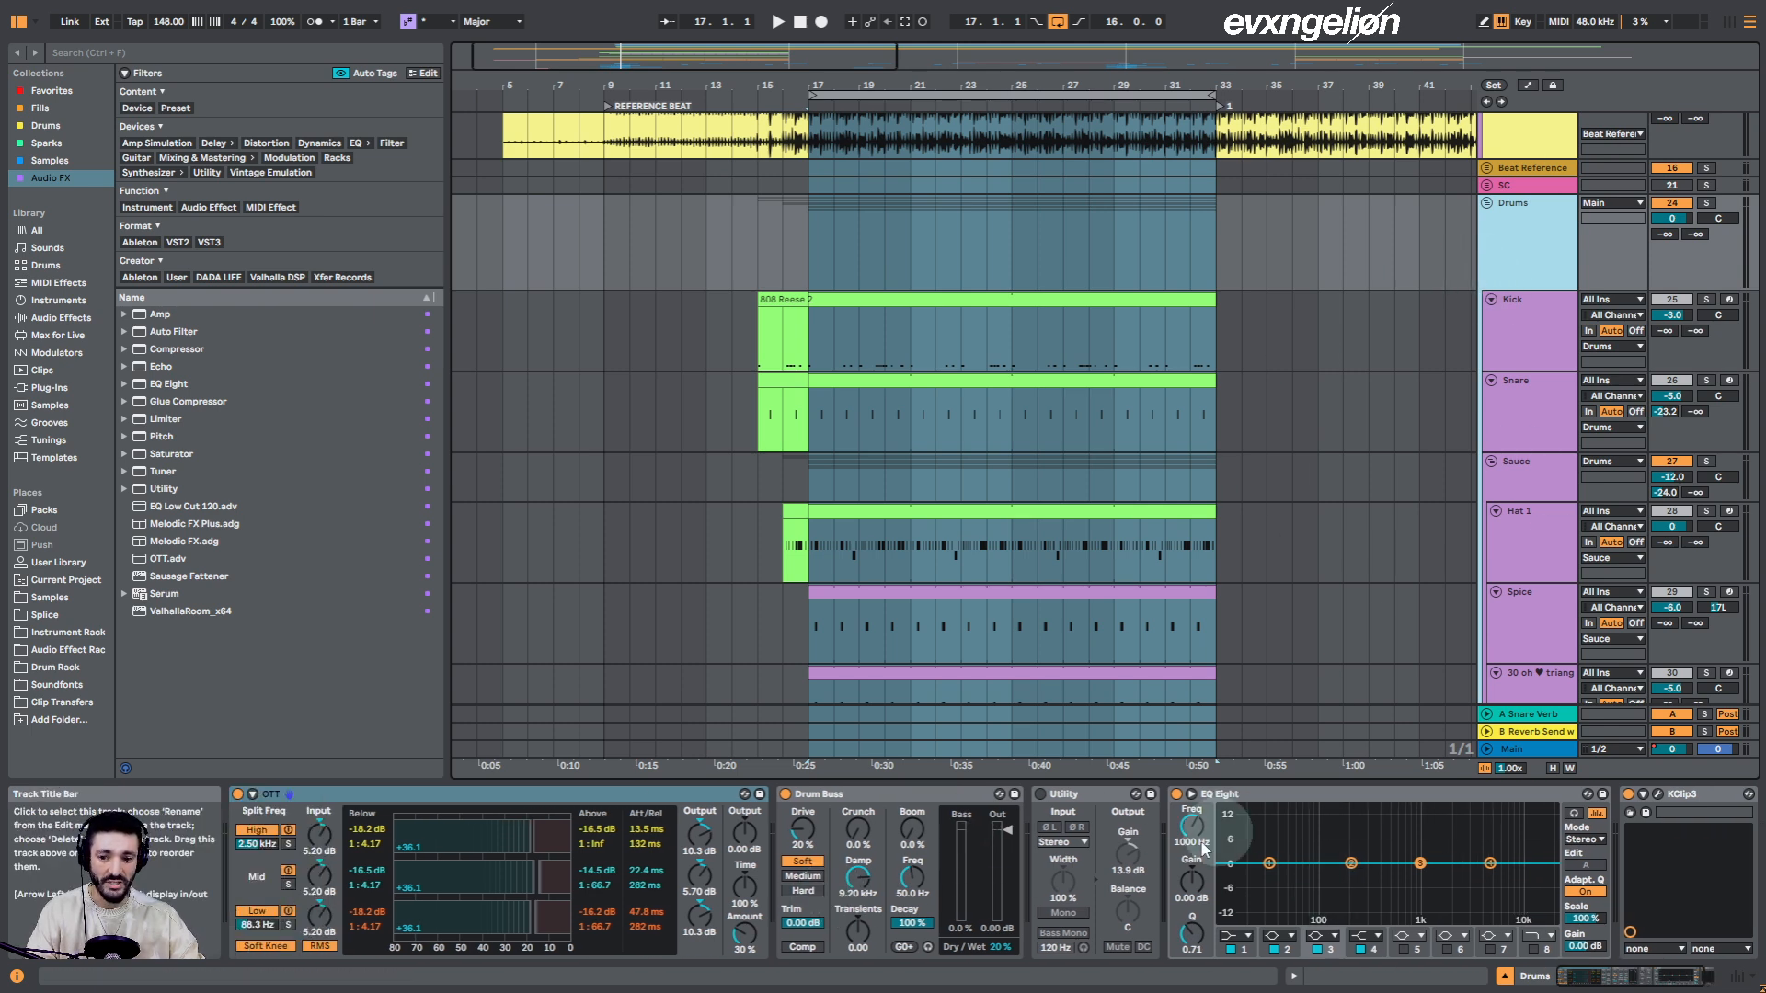
pyautogui.click(1520, 329)
pyautogui.scroll(-6, 658, 874)
pyautogui.scroll(2, 598, 865)
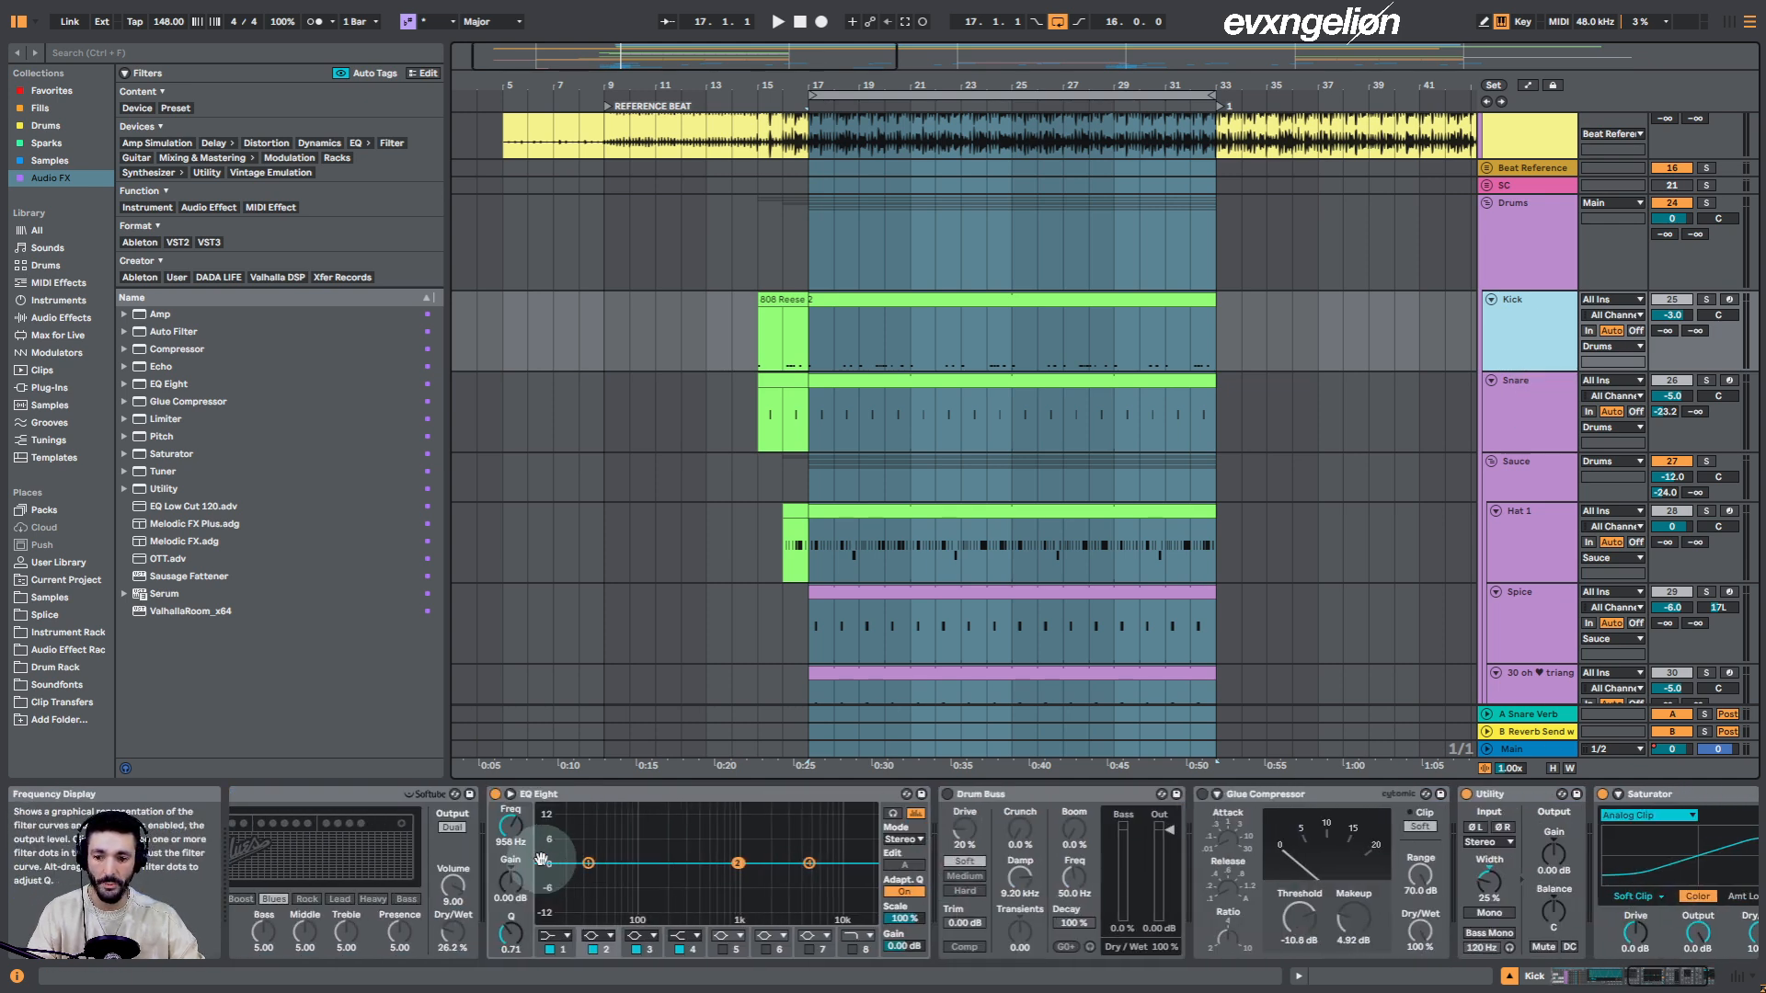
# Solo the Drums group, play it from bar 17, and inspect the devices on the Snare track and Sauce group
pyautogui.press('space')
pyautogui.click(1707, 202)
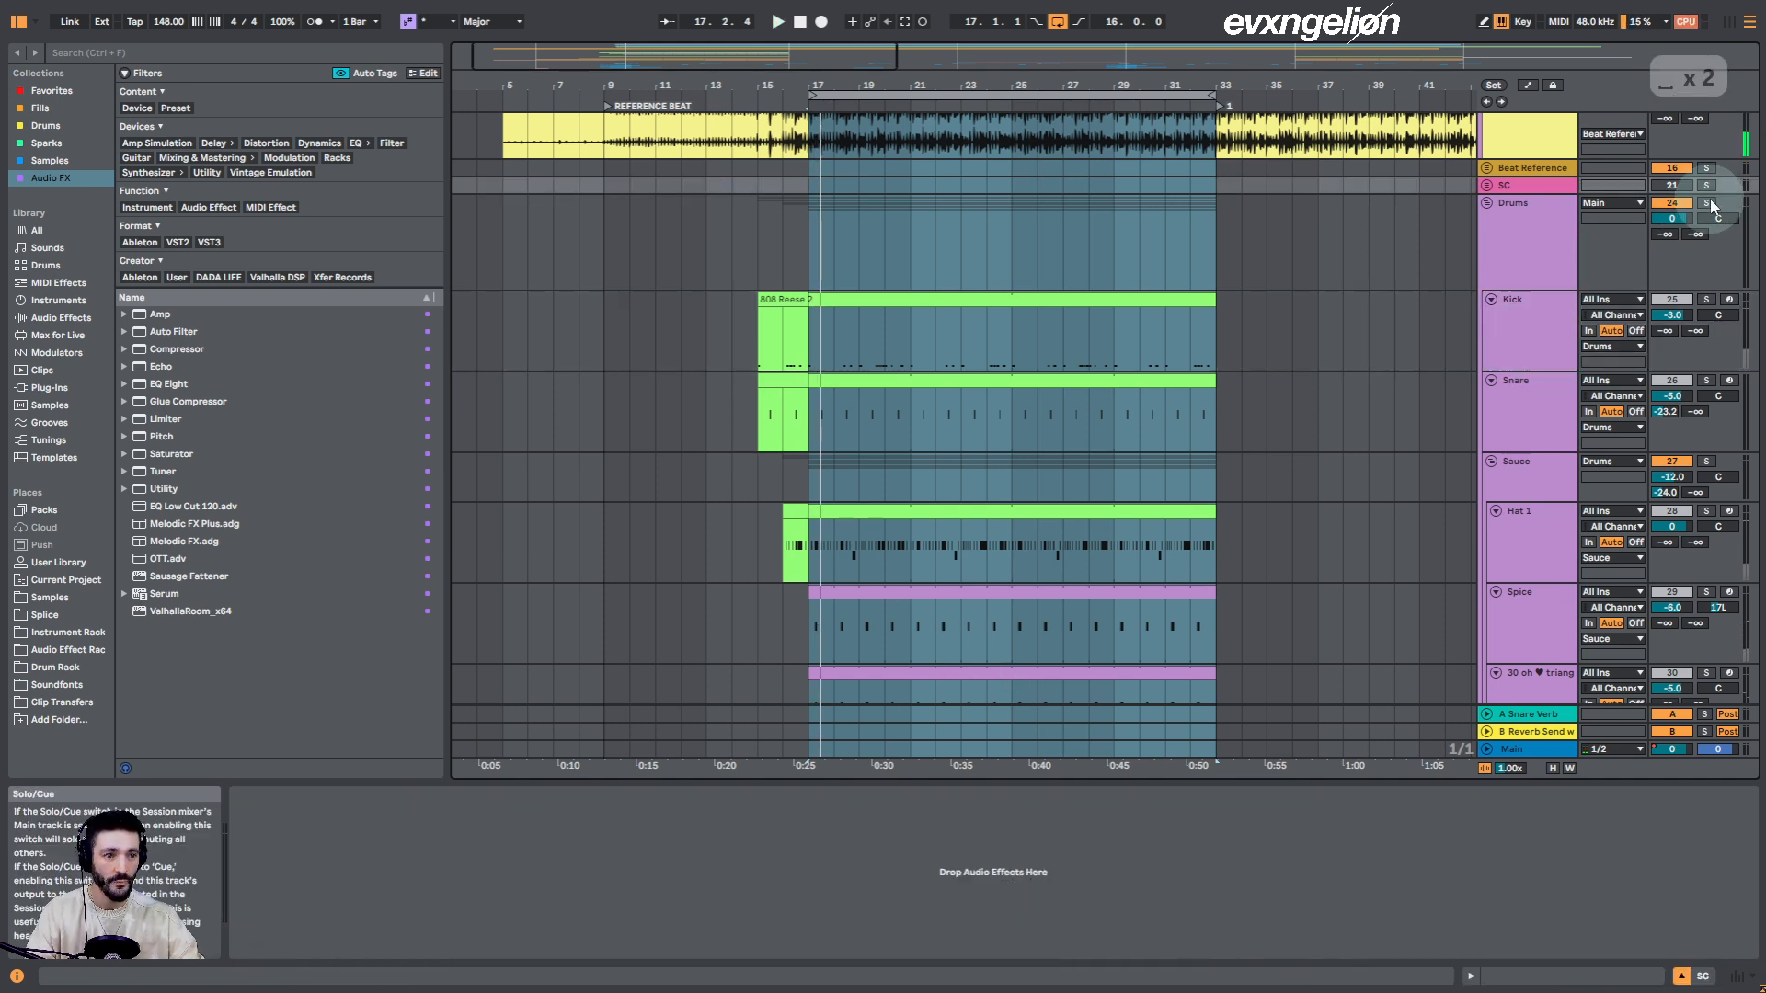
pyautogui.click(1529, 390)
pyautogui.scroll(-5, 1063, 876)
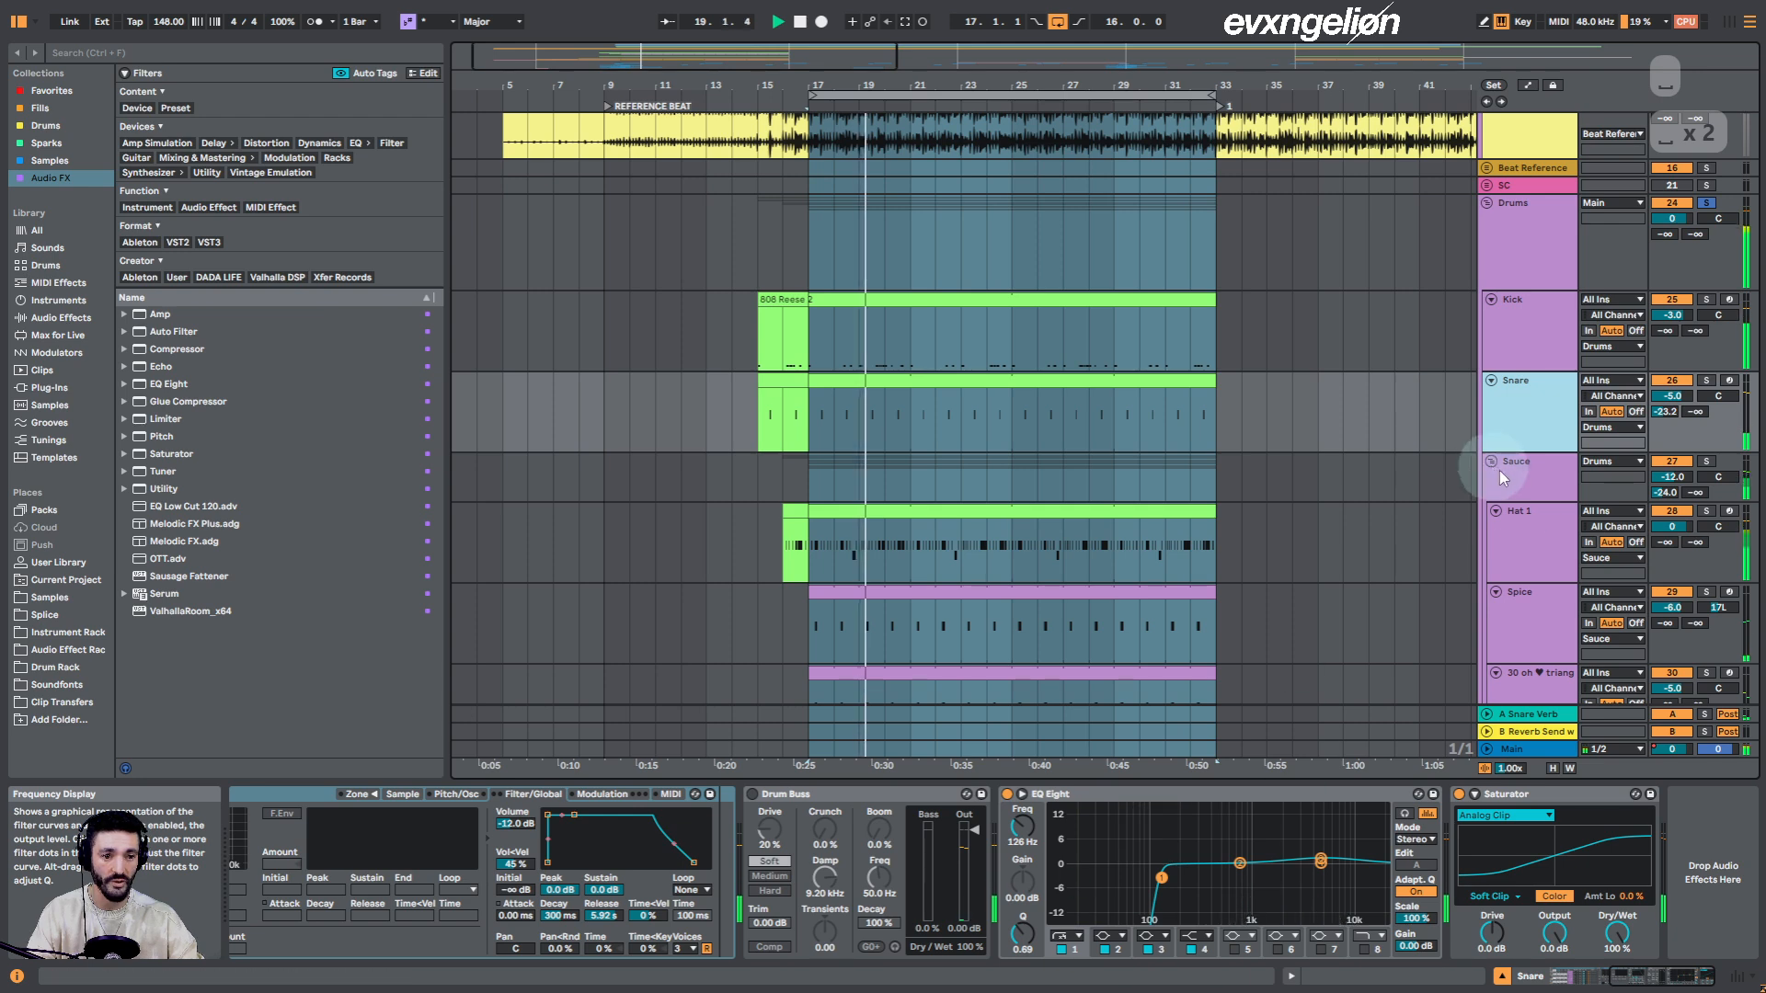
pyautogui.click(1531, 465)
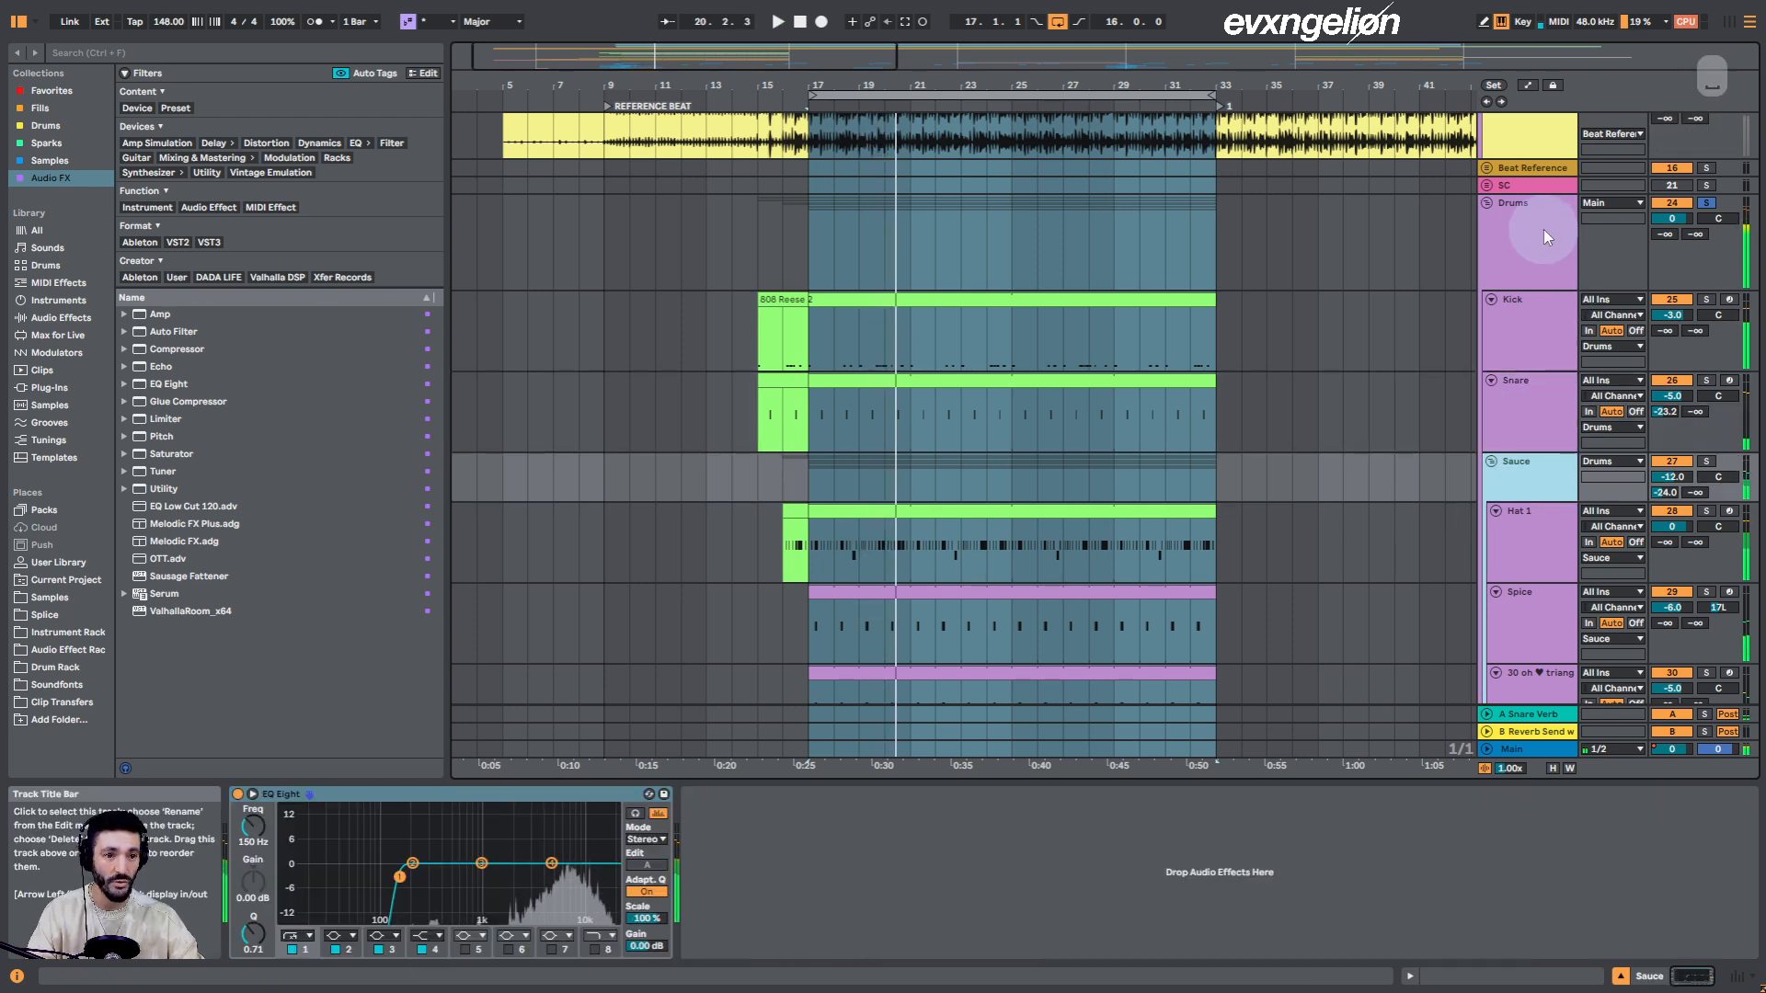
# Inspect the Drums group's effect chain, opening and closing the KClip 3 plug-in window
pyautogui.click(1544, 232)
pyautogui.scroll(-2, 1380, 865)
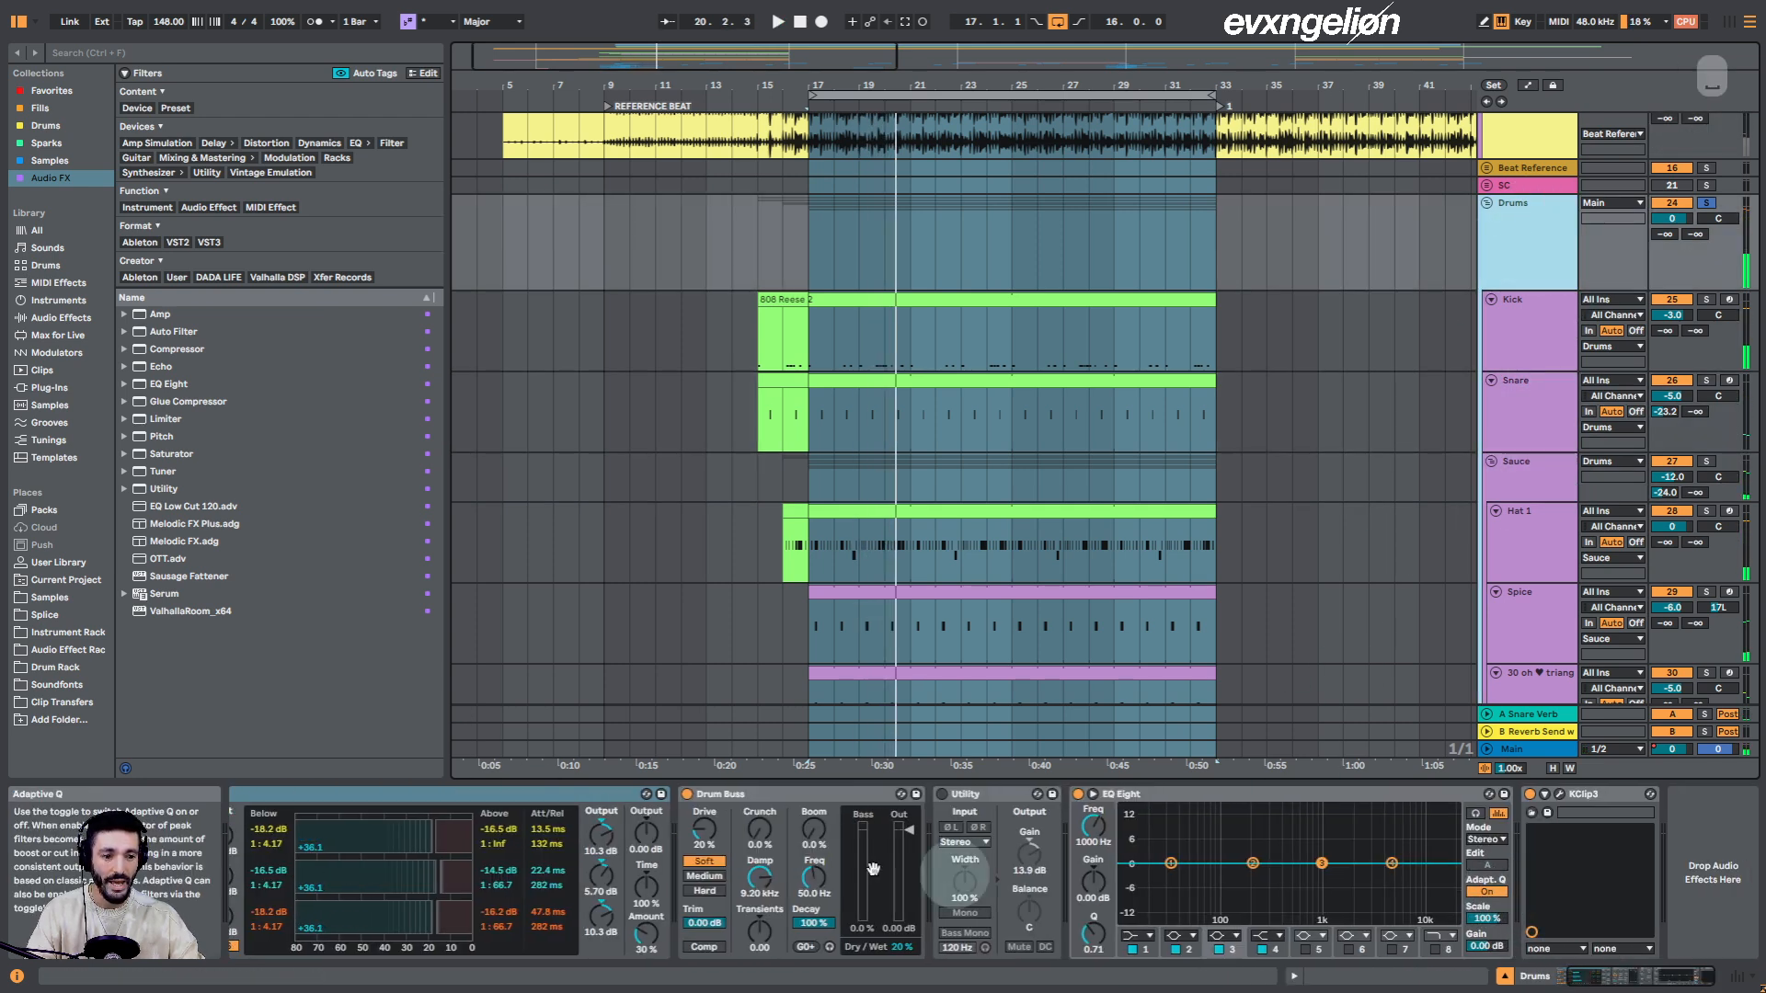
pyautogui.click(1562, 795)
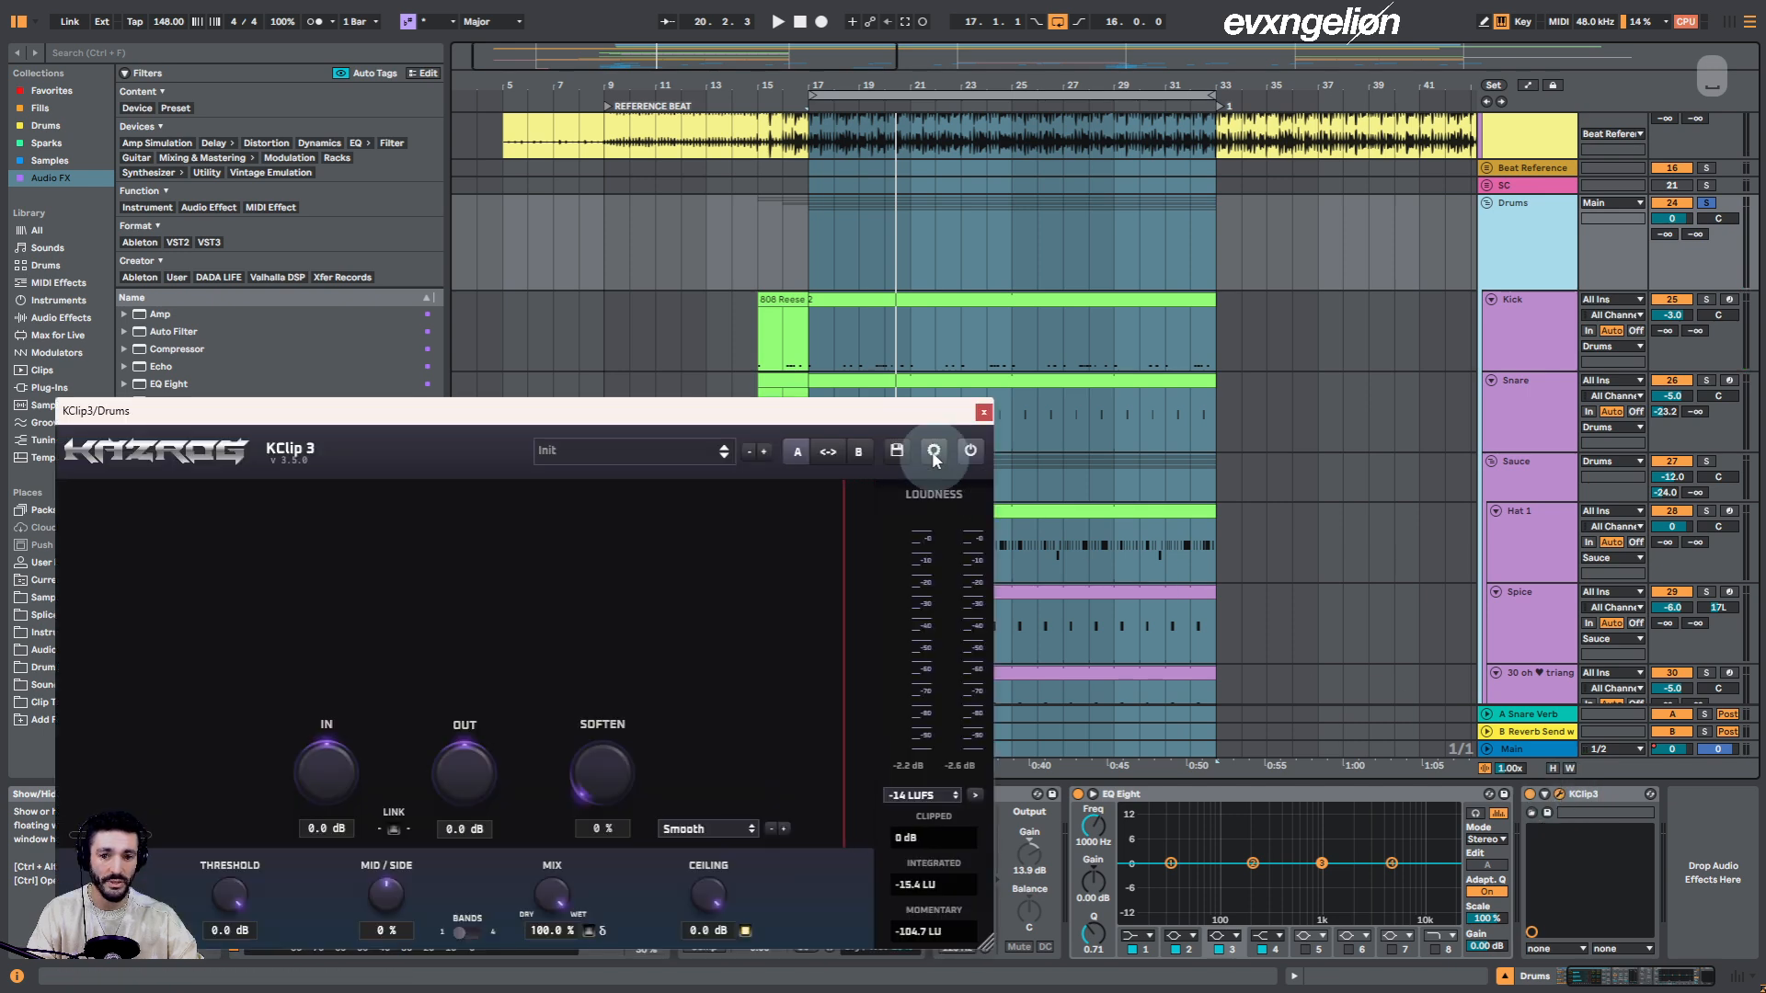
pyautogui.click(981, 414)
pyautogui.scroll(2, 1311, 956)
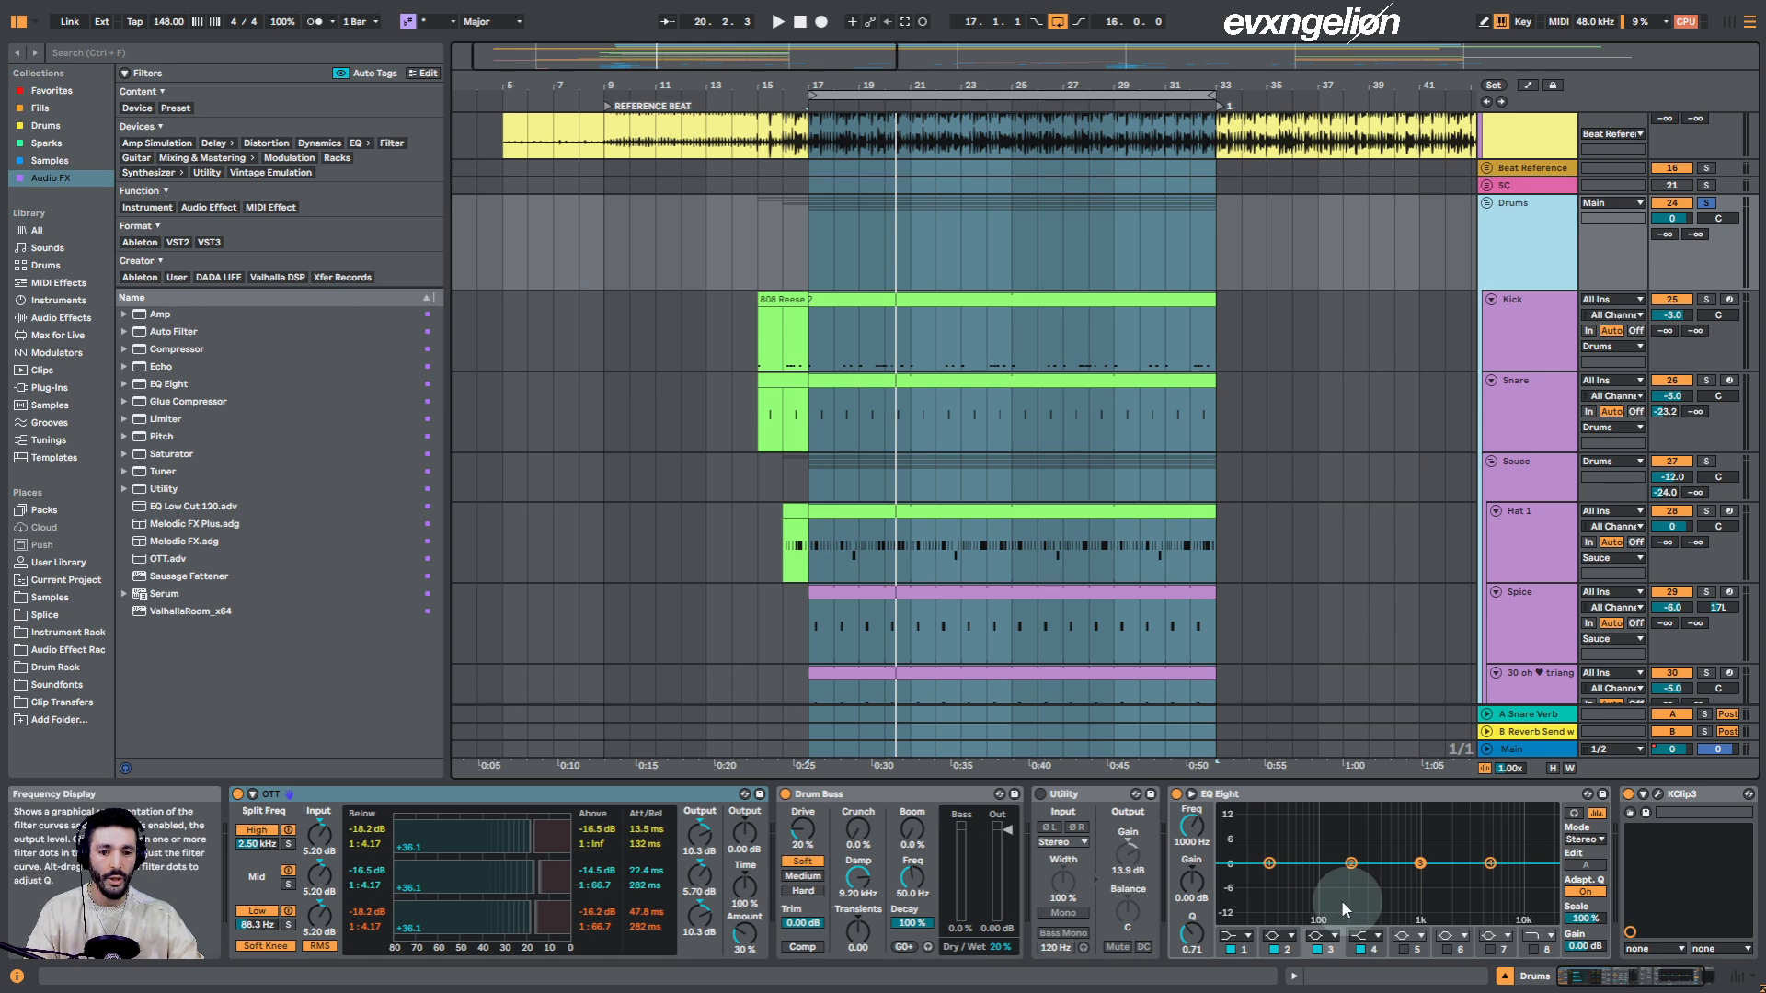
pyautogui.scroll(-2, 1351, 911)
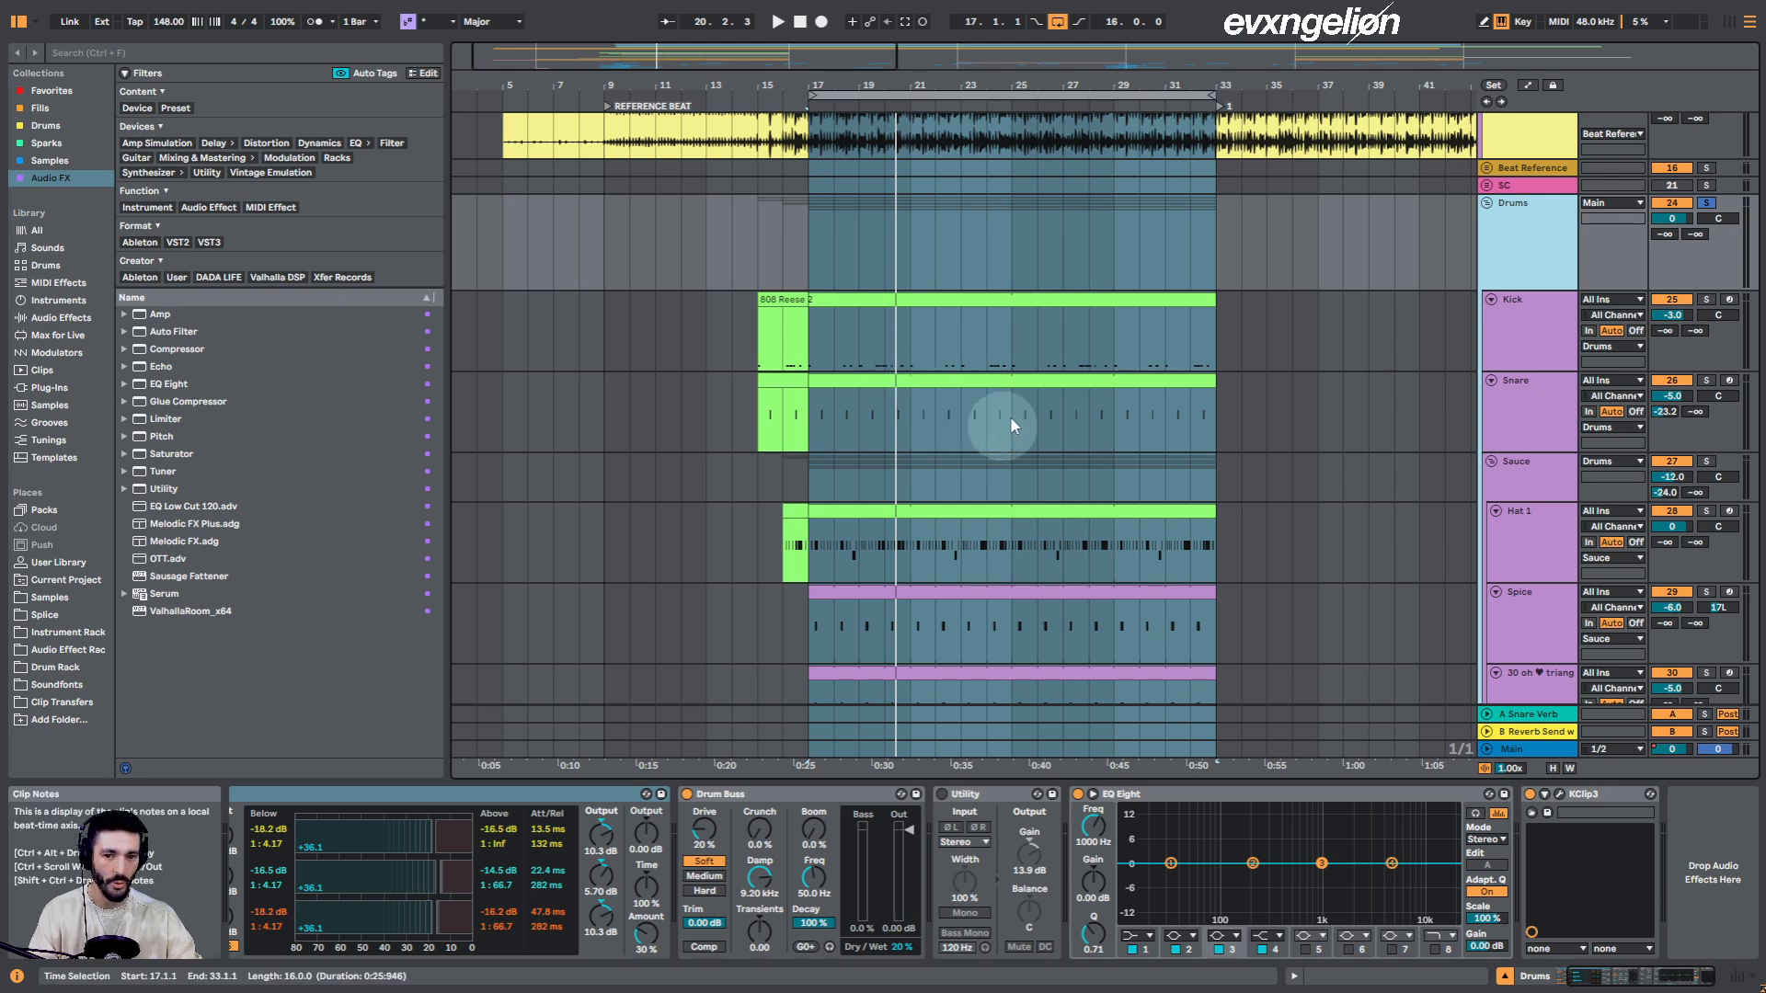
# Move the loop region to bars 49 to 65 at the SOUND DESIGN locator
pyautogui.moveTo(1038, 87); pyautogui.dragTo(764, 81)
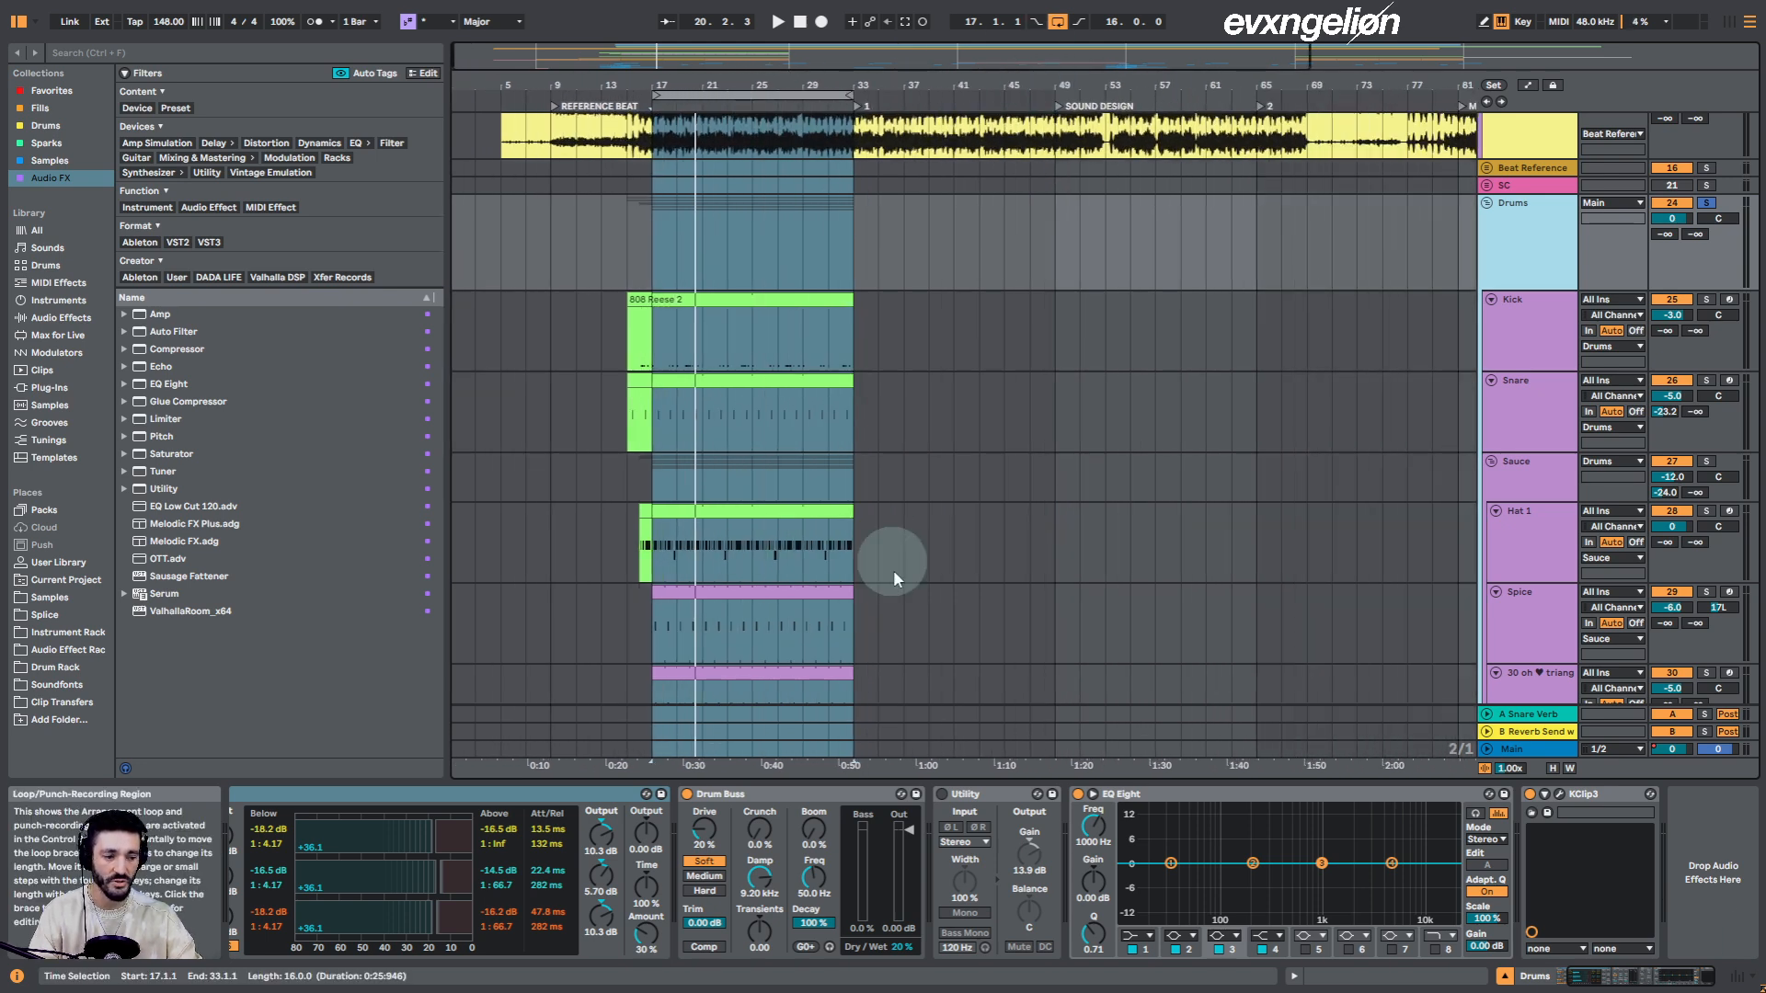
pyautogui.scroll(-1, 840, 631)
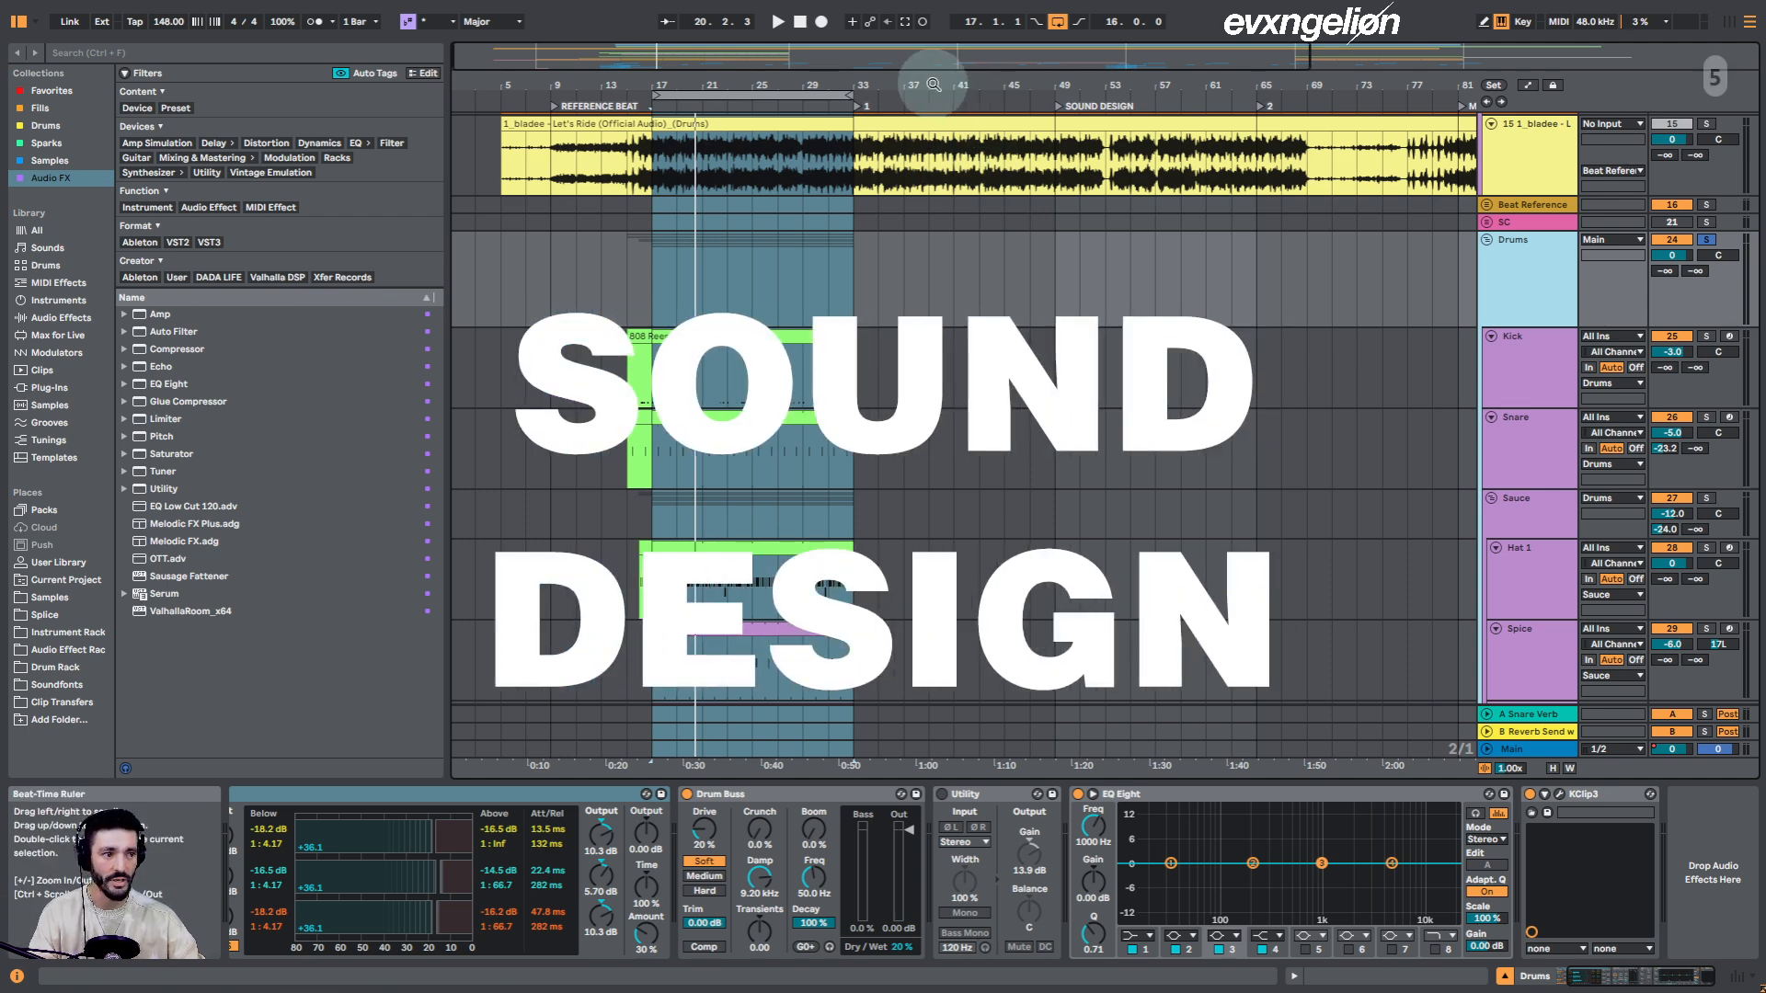
pyautogui.moveTo(779, 94); pyautogui.dragTo(1178, 114)
pyautogui.click(1182, 120)
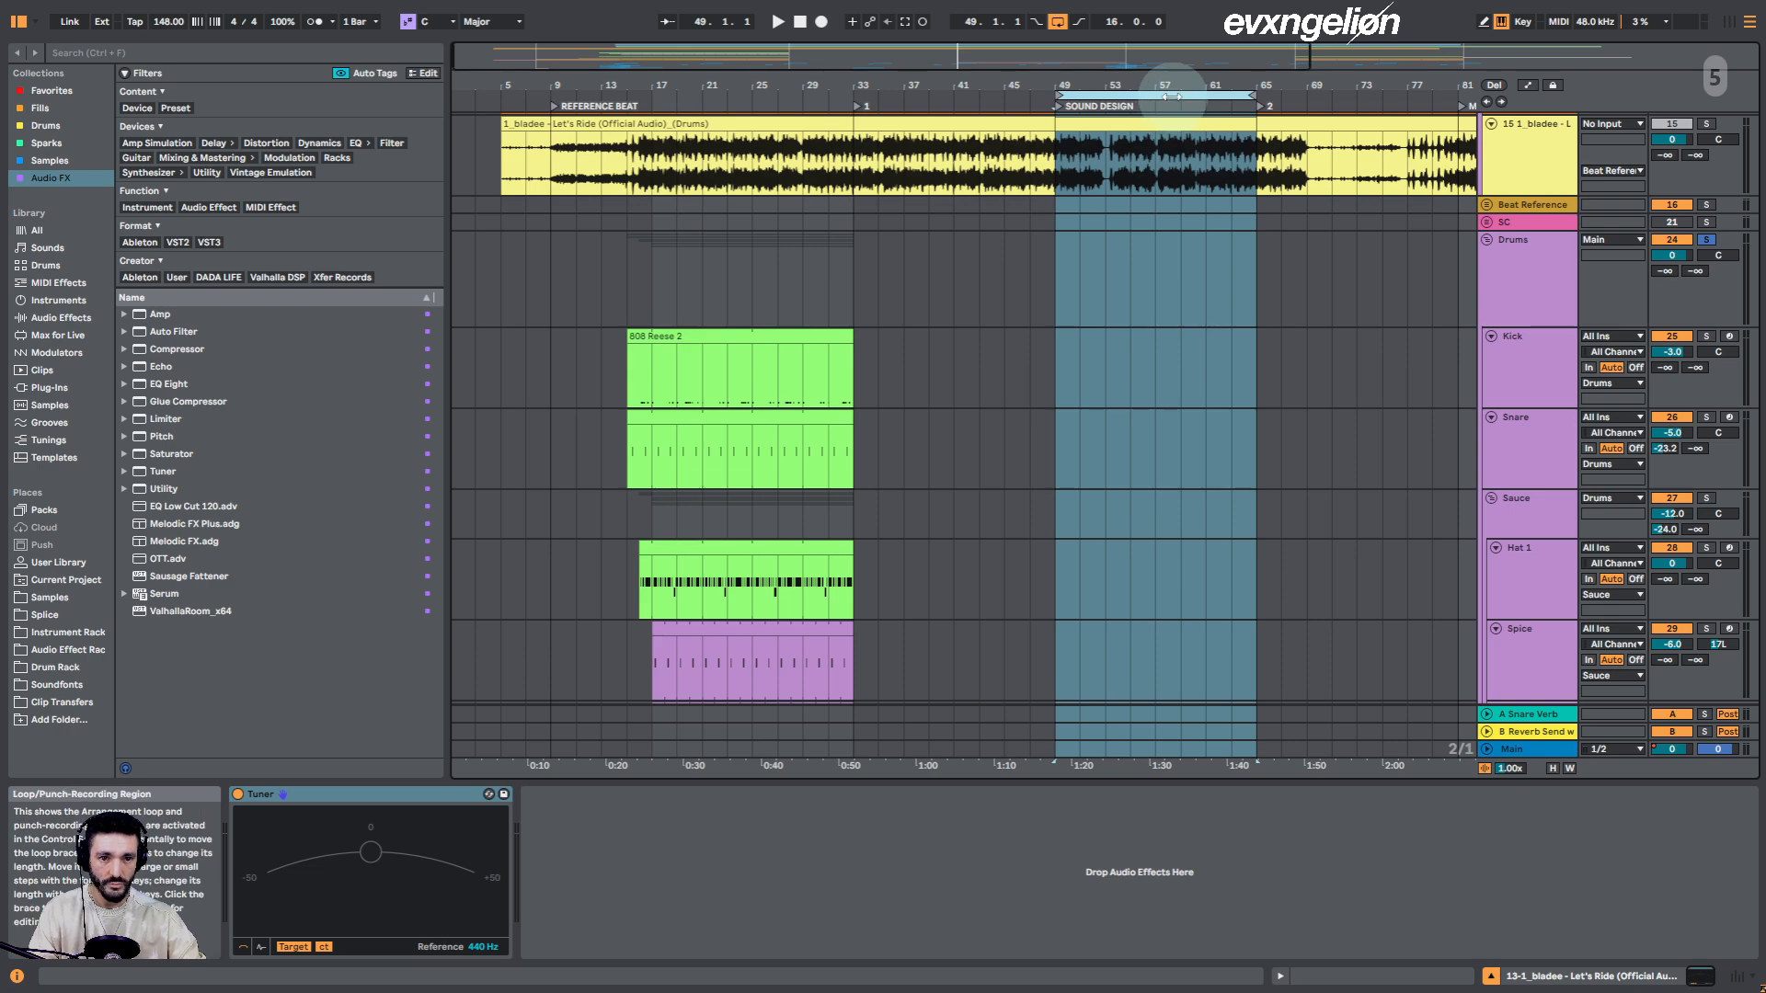
# Turn off the Drums group's solo and examine the reference stems between bars 49 and 65
pyautogui.moveTo(1151, 81); pyautogui.dragTo(920, 92)
pyautogui.scroll(5, 923, 152)
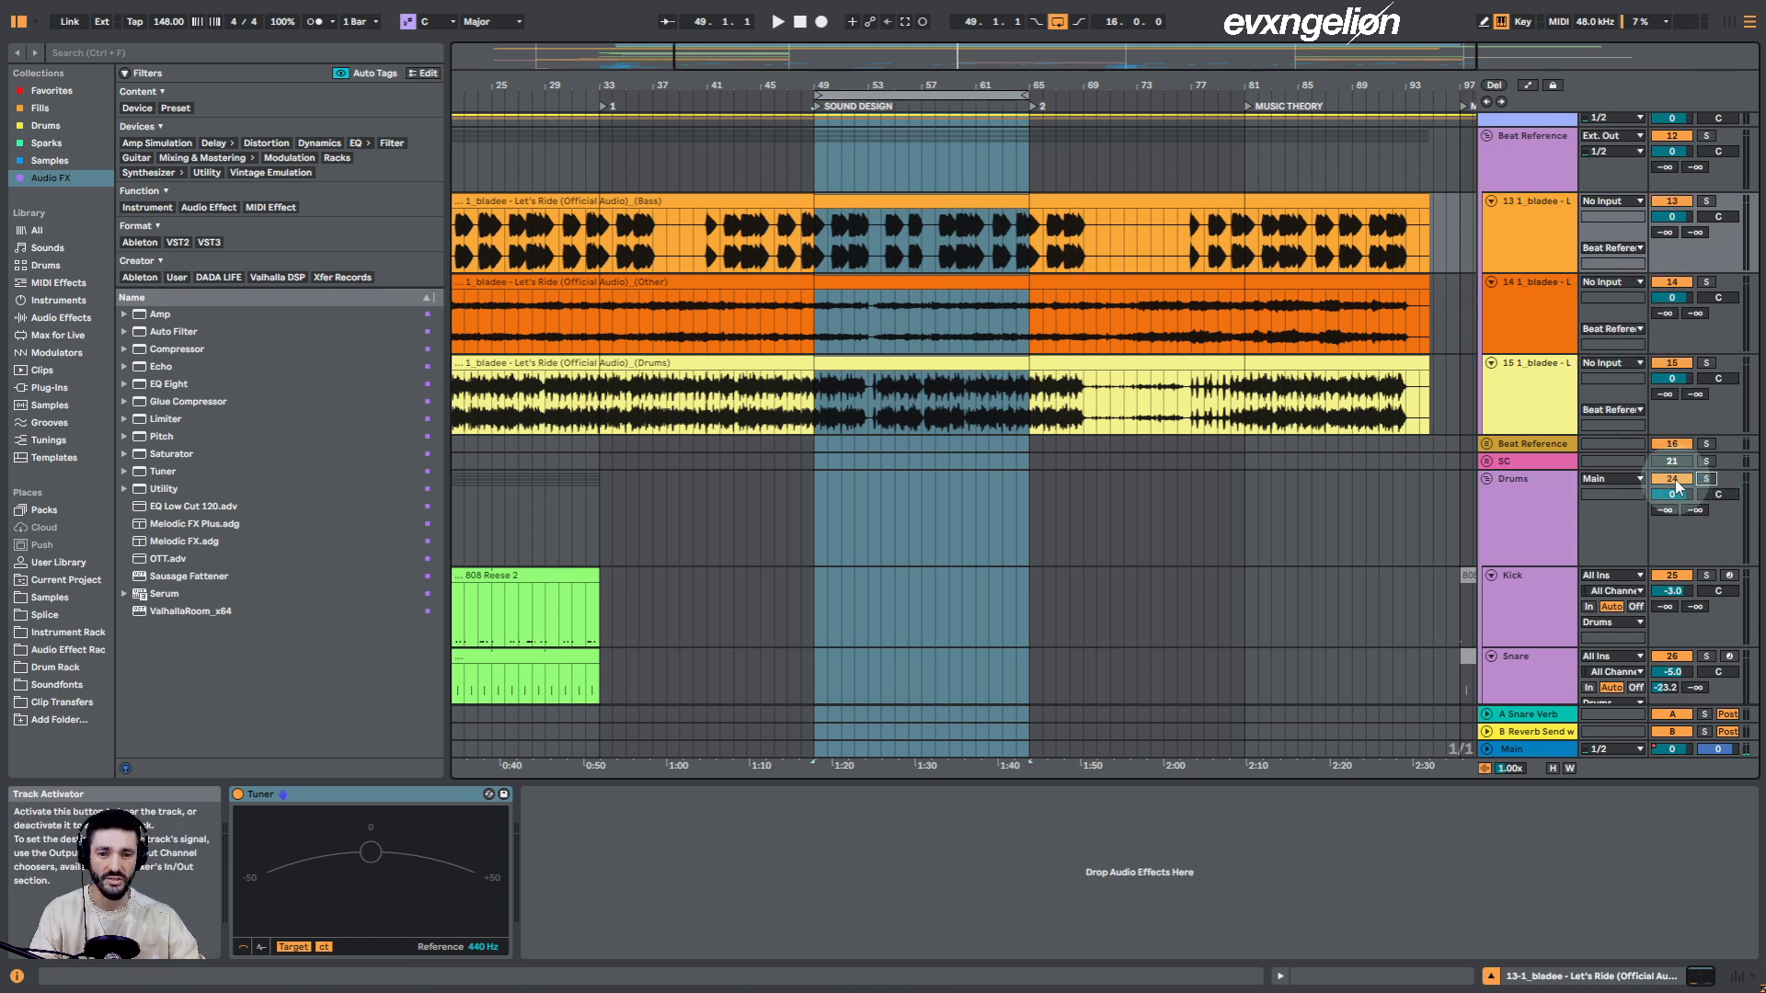
pyautogui.moveTo(946, 103); pyautogui.dragTo(907, 165)
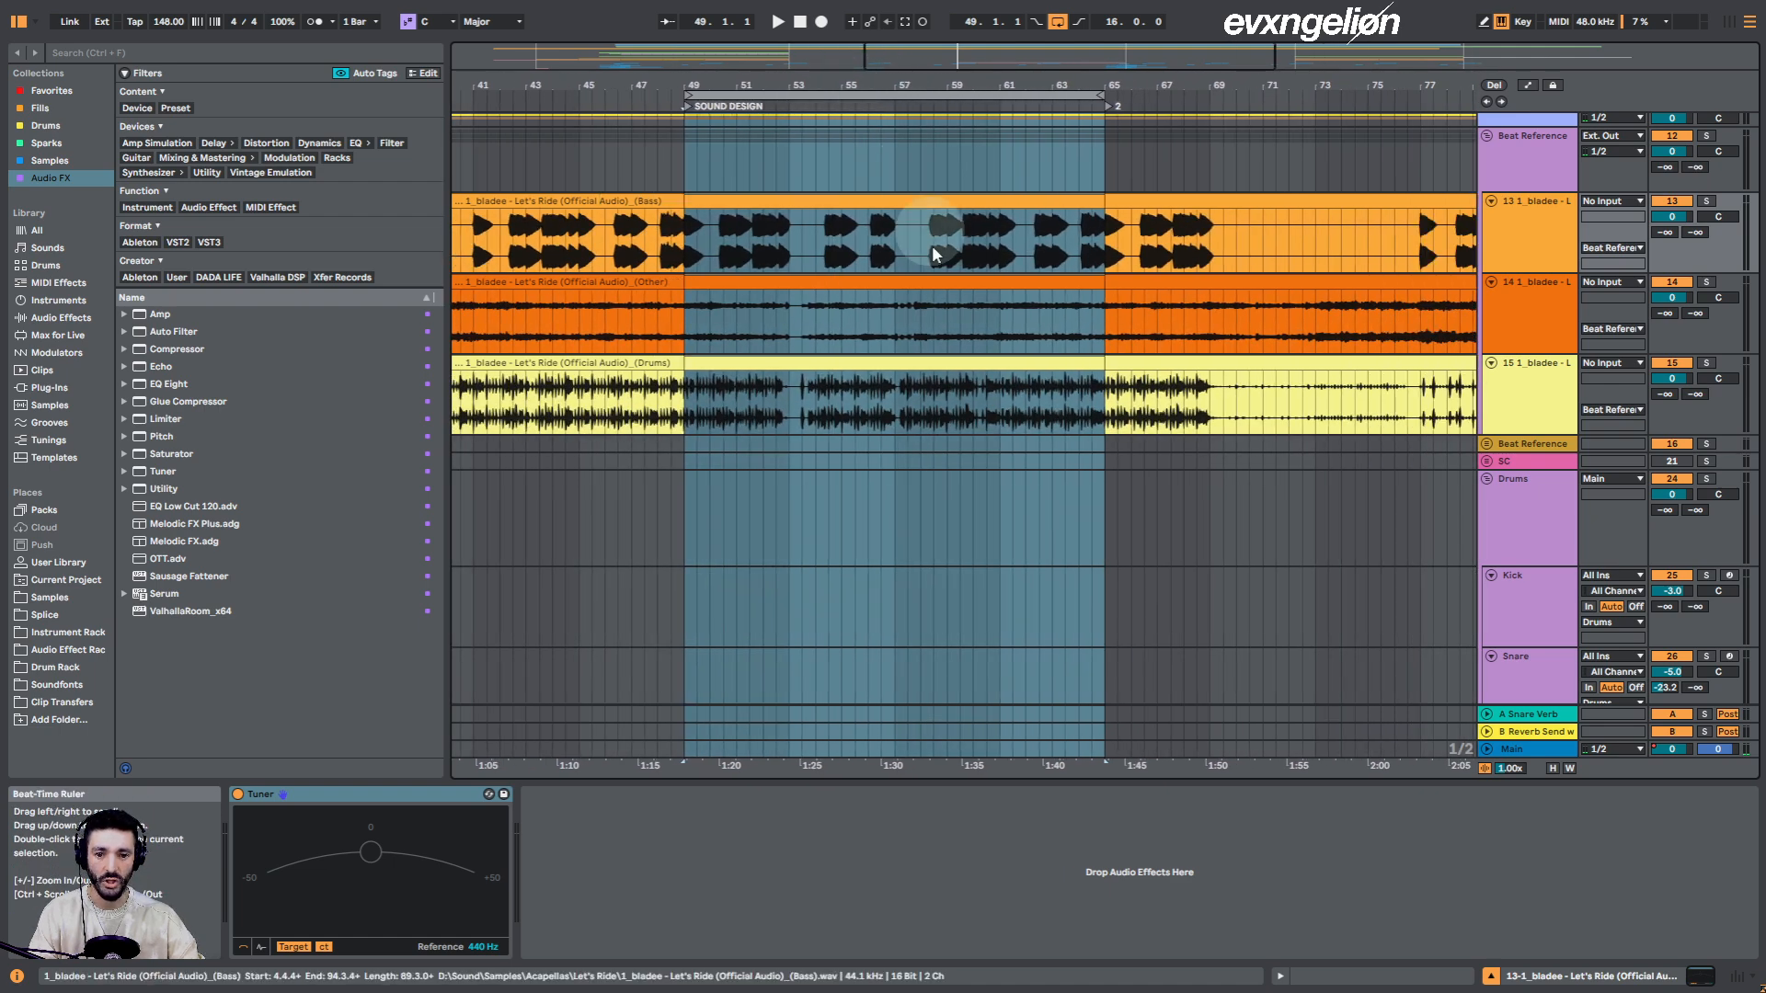
# Collapse the Drums group and place the insert marker at bar 49
pyautogui.scroll(-5, 924, 298)
pyautogui.click(1489, 197)
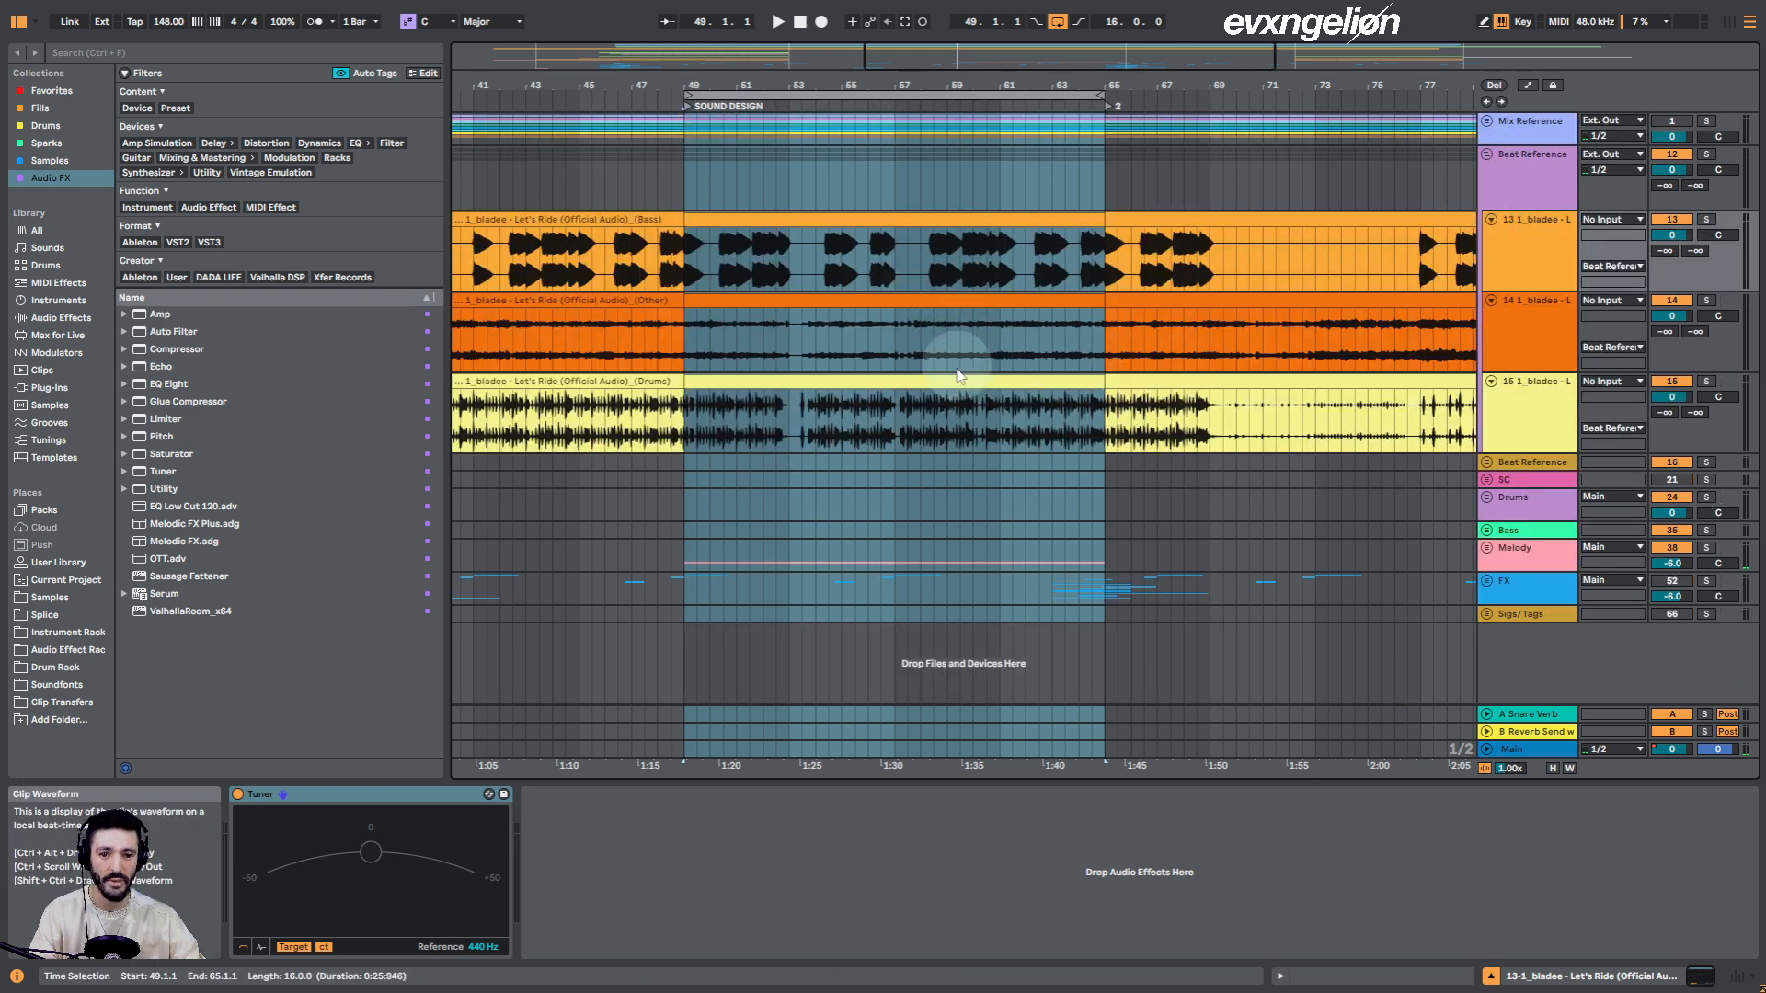
pyautogui.click(683, 473)
pyautogui.moveTo(682, 469); pyautogui.dragTo(692, 467)
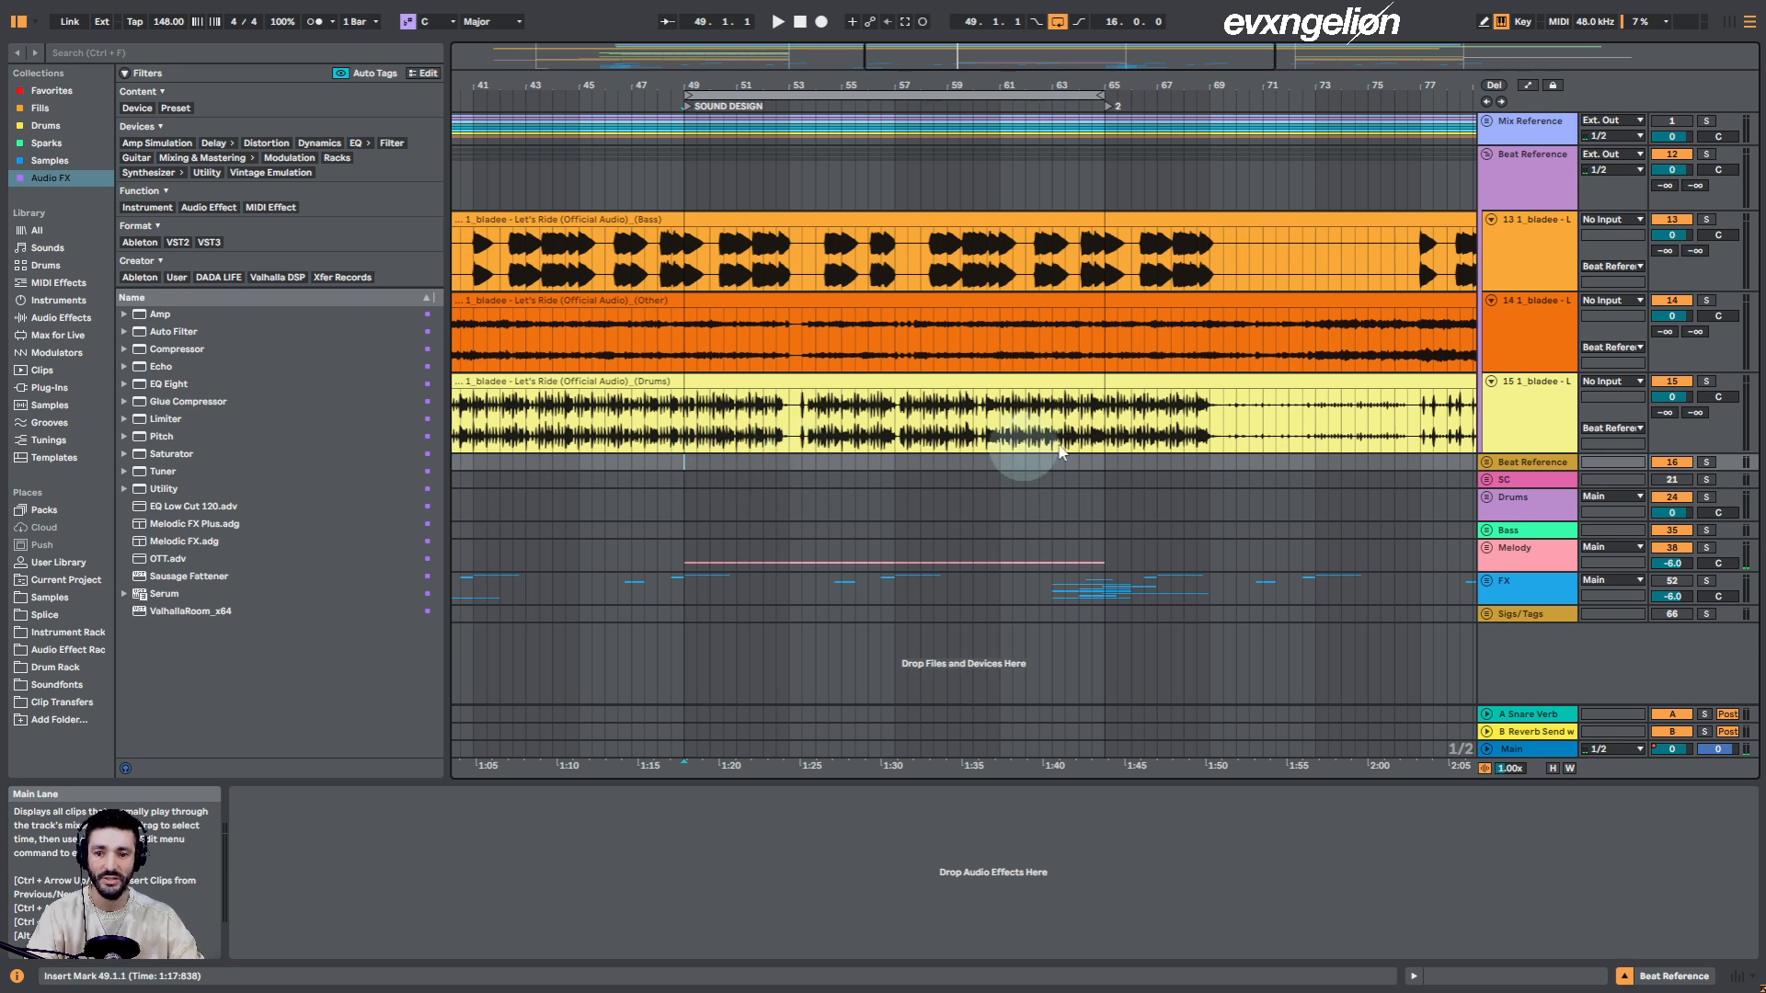
# Expand the Melody group and examine the clips in the EXAMPLE SOUNDS group from bar 49
pyautogui.click(1487, 550)
pyautogui.scroll(-5, 1108, 445)
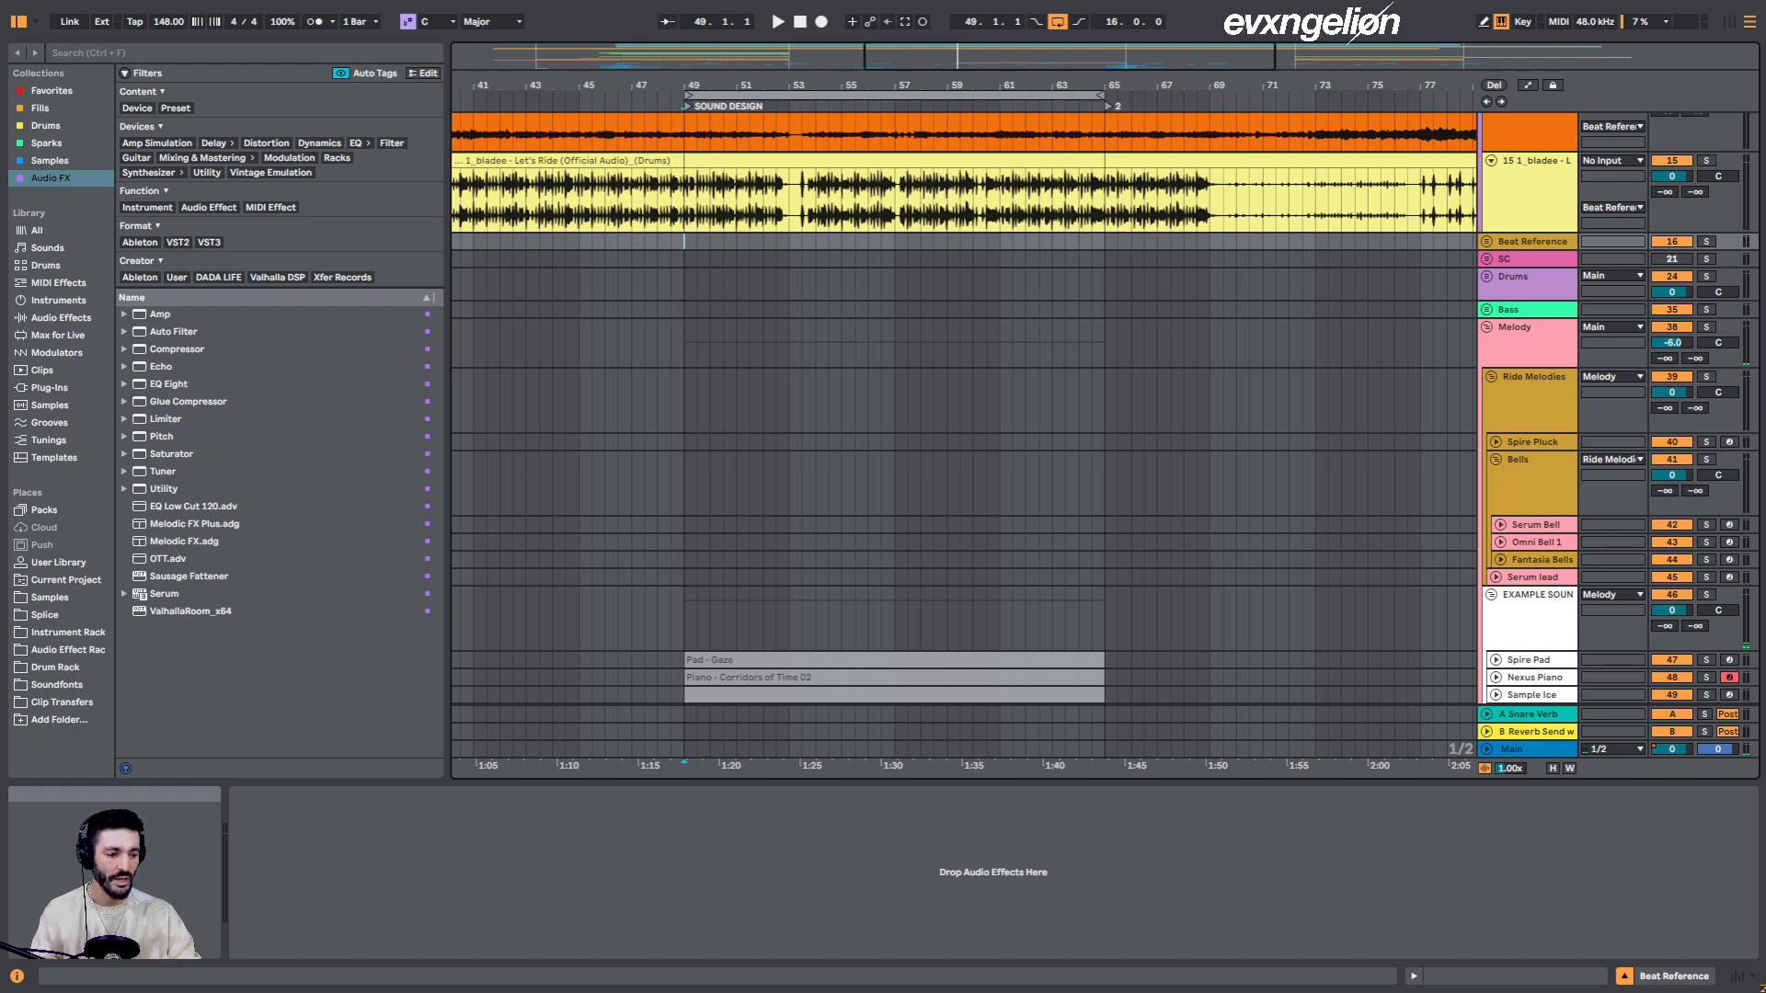
pyautogui.scroll(-3, 1021, 452)
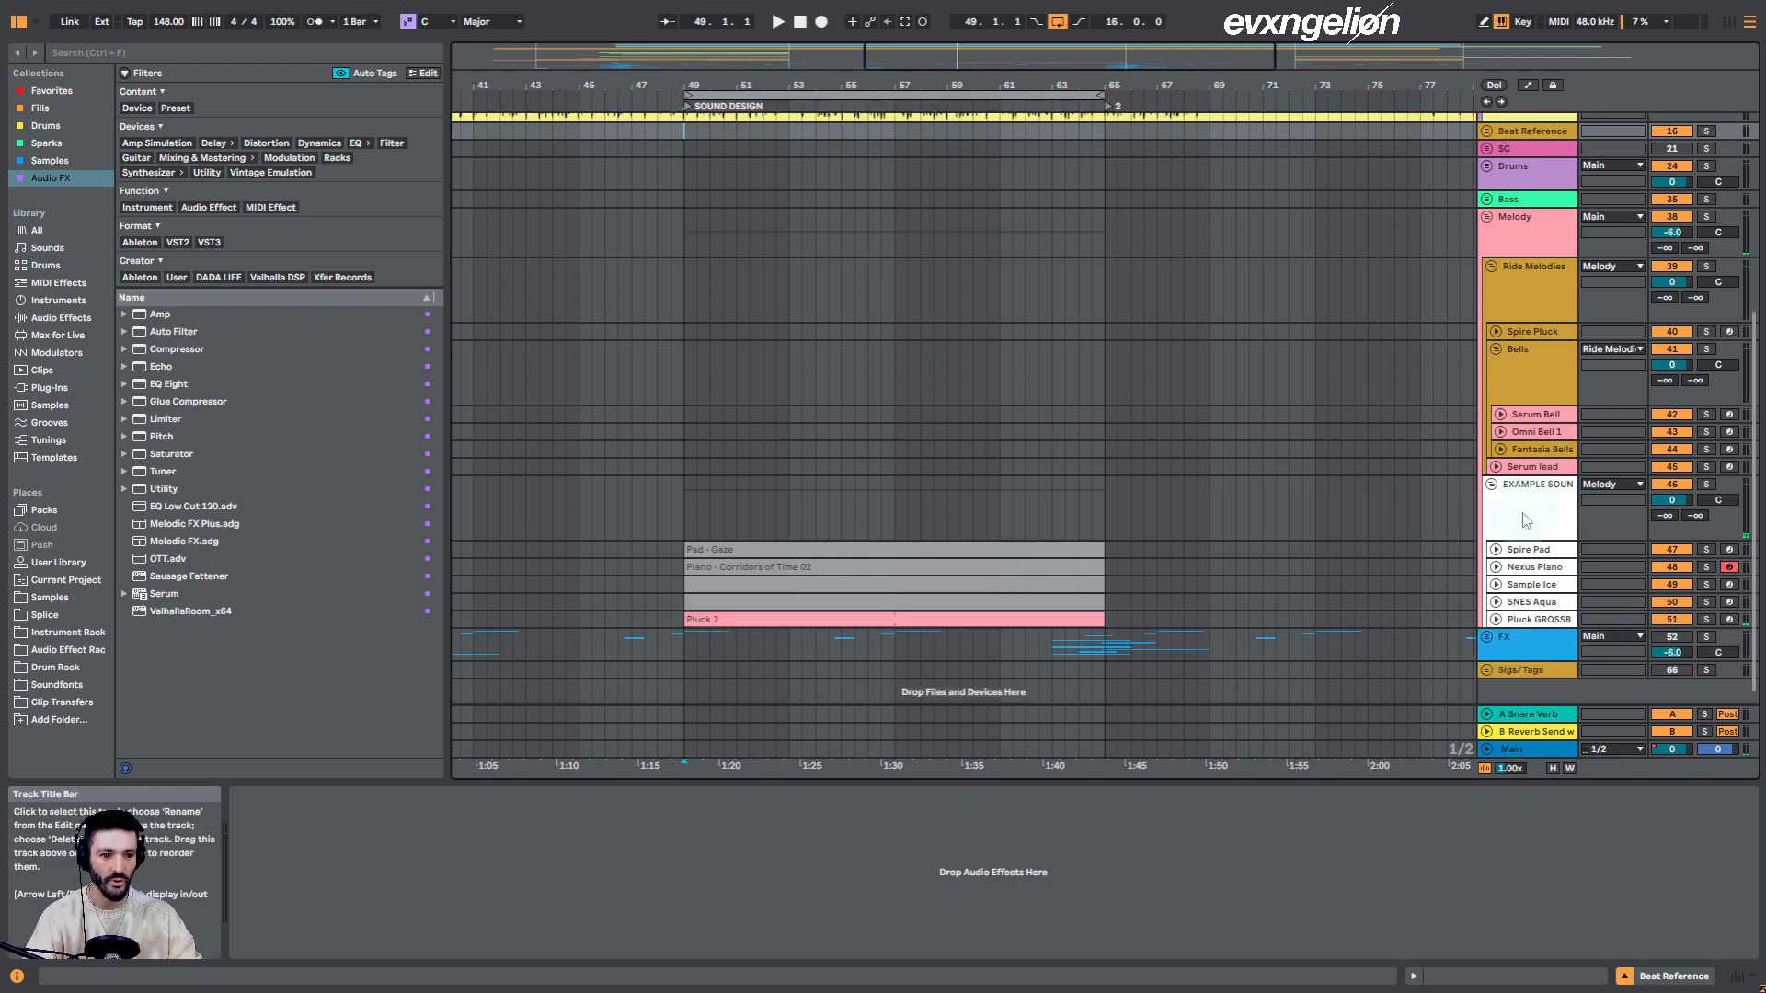
pyautogui.click(1168, 482)
pyautogui.click(839, 511)
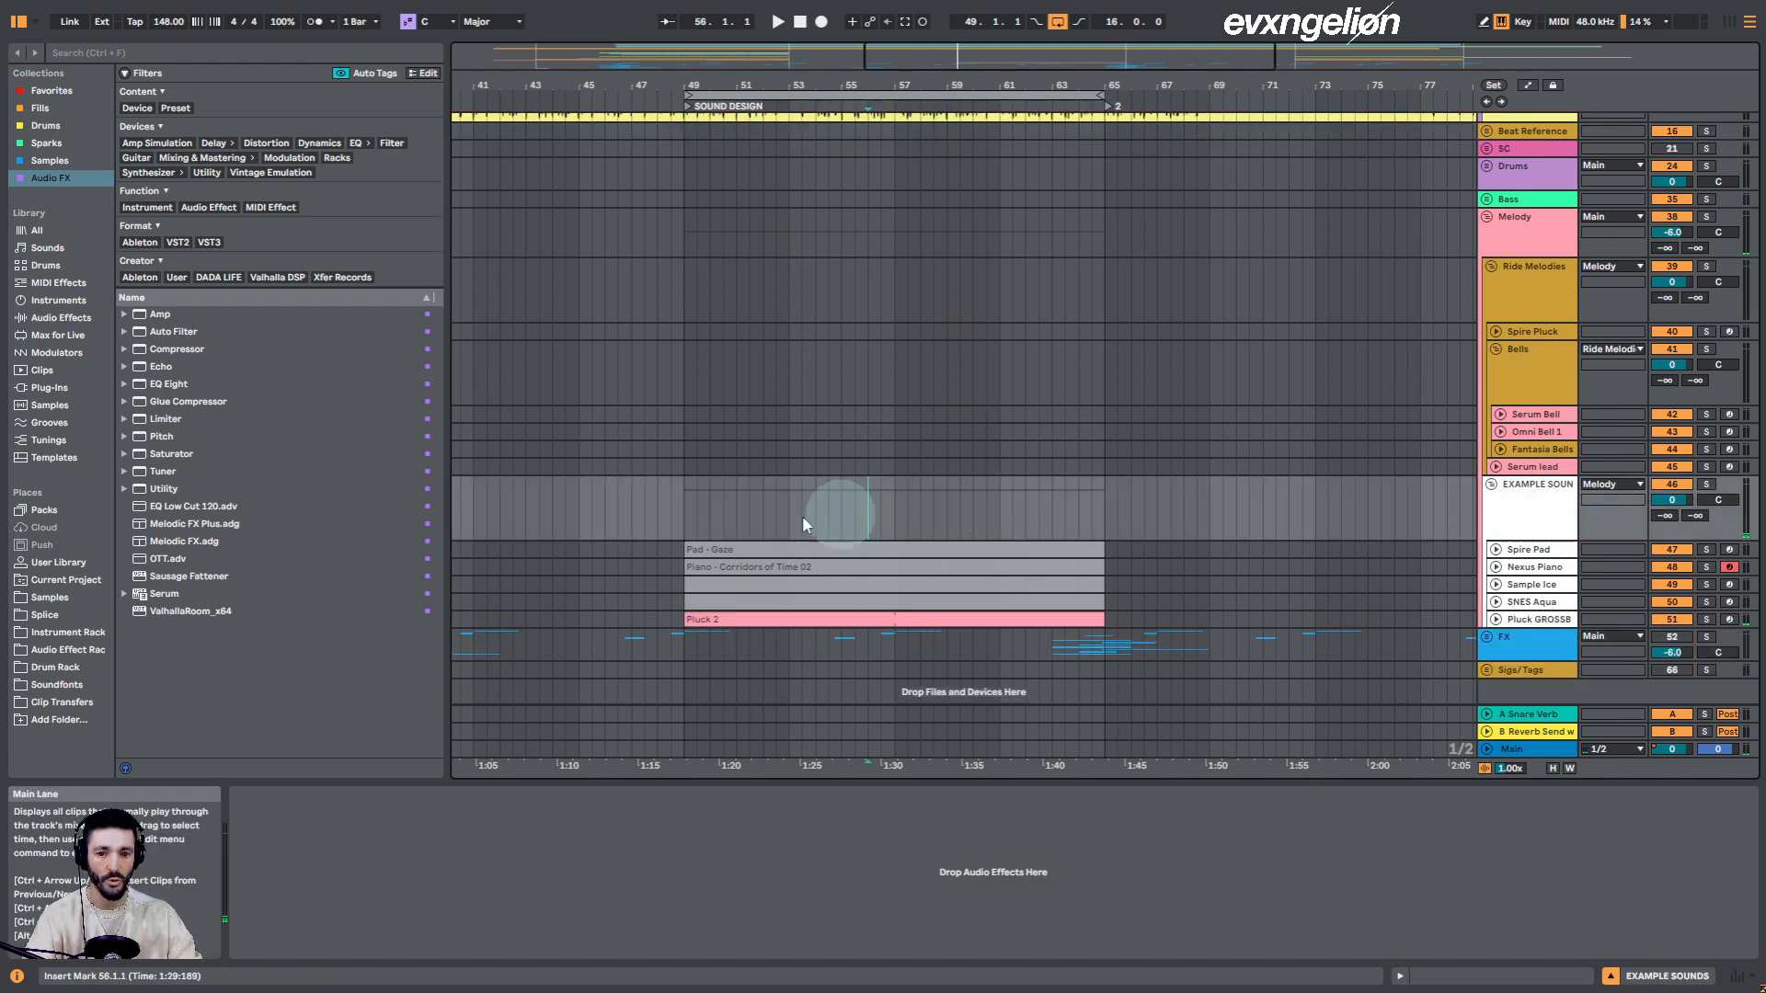
pyautogui.click(682, 509)
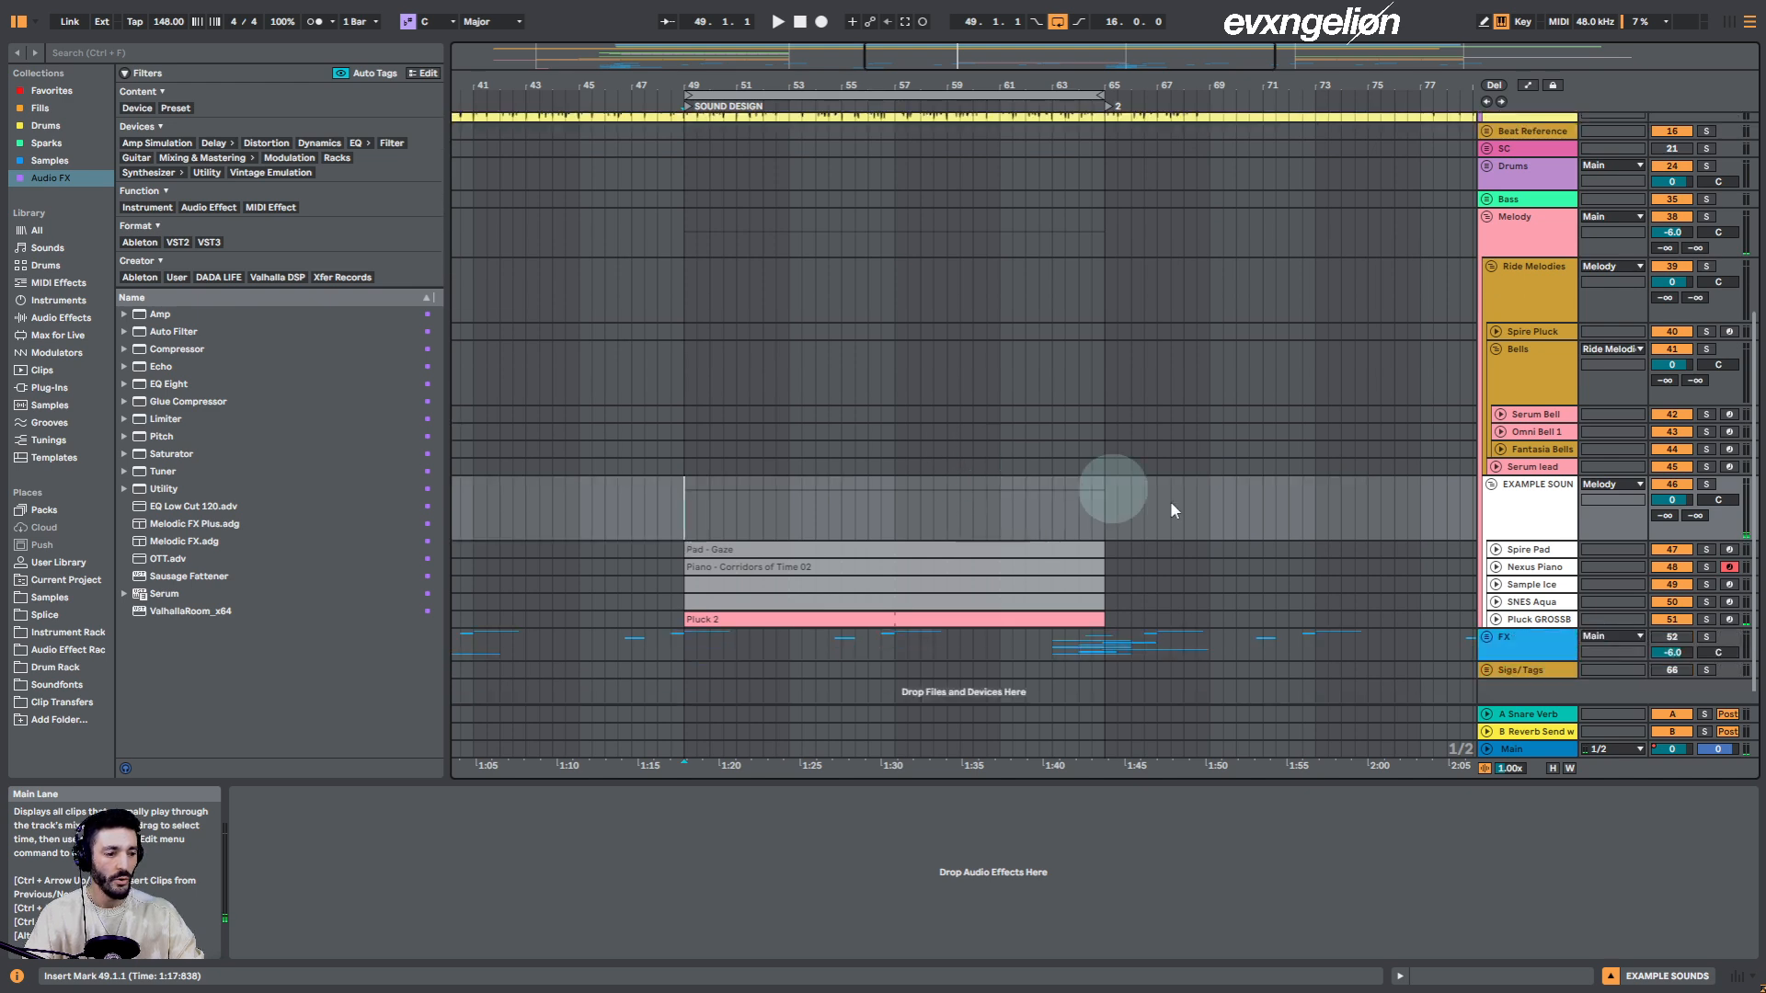
# Collapse the Melody group and expand the Bass group
pyautogui.scroll(5, 831, 411)
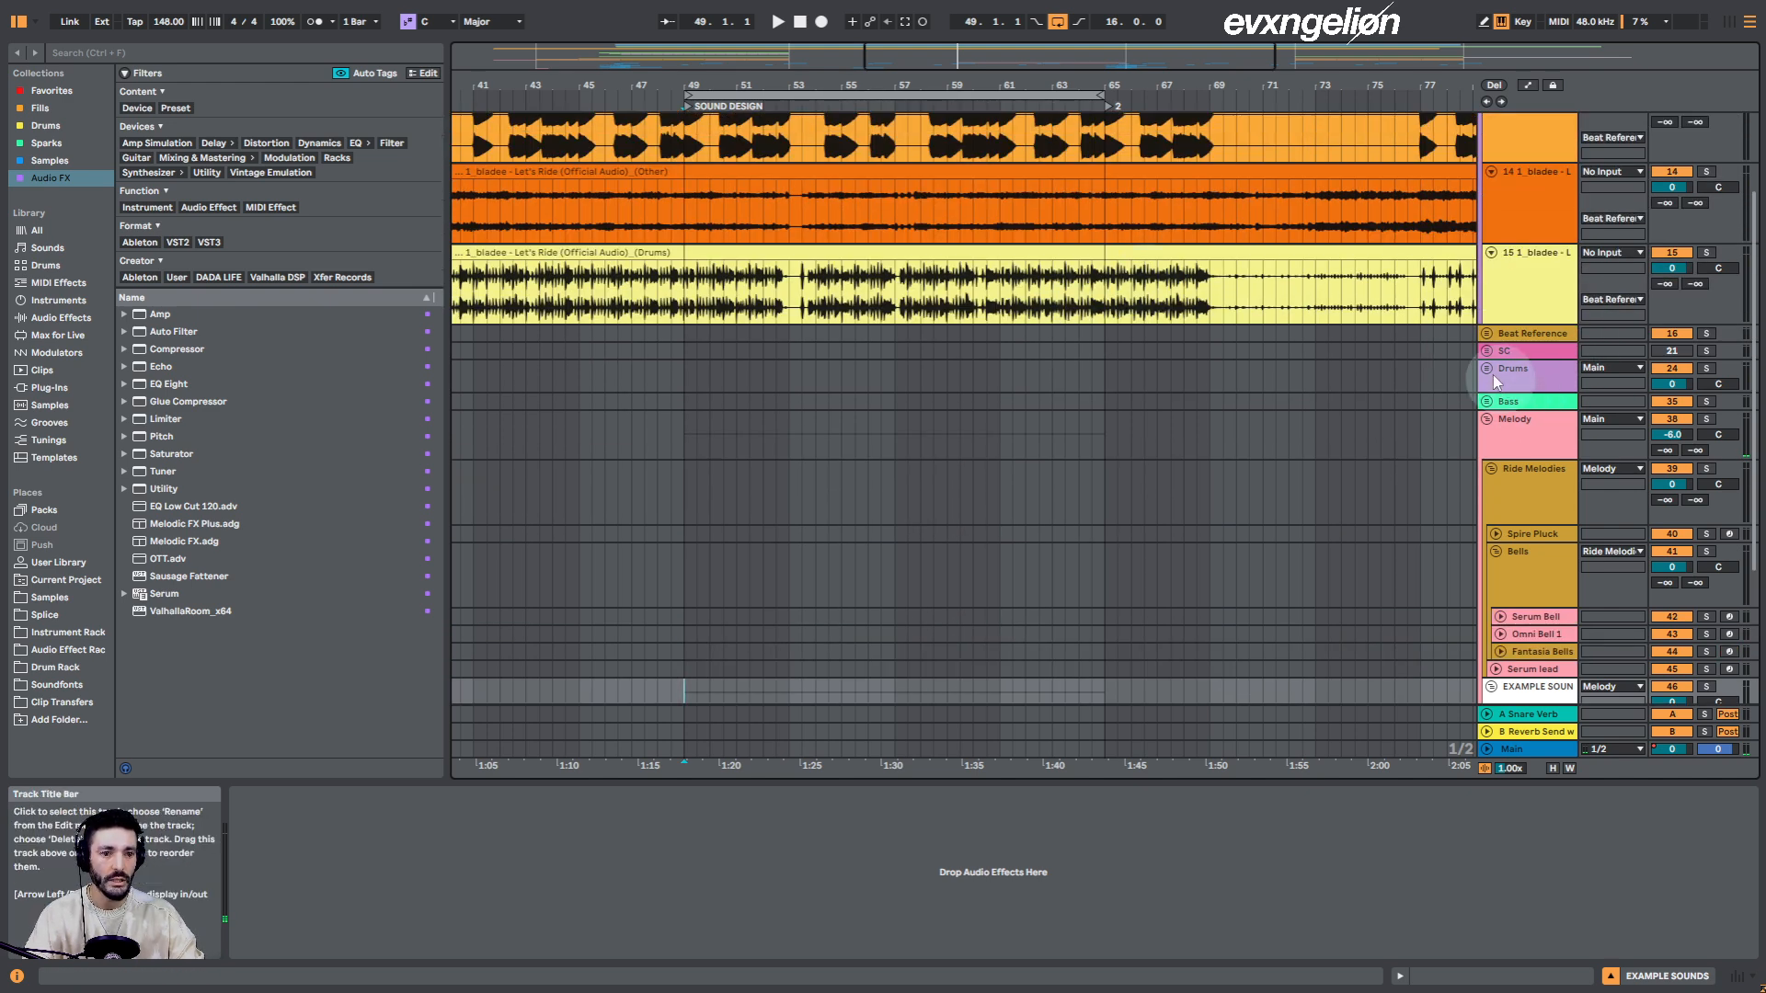
pyautogui.click(1487, 419)
pyautogui.click(1486, 507)
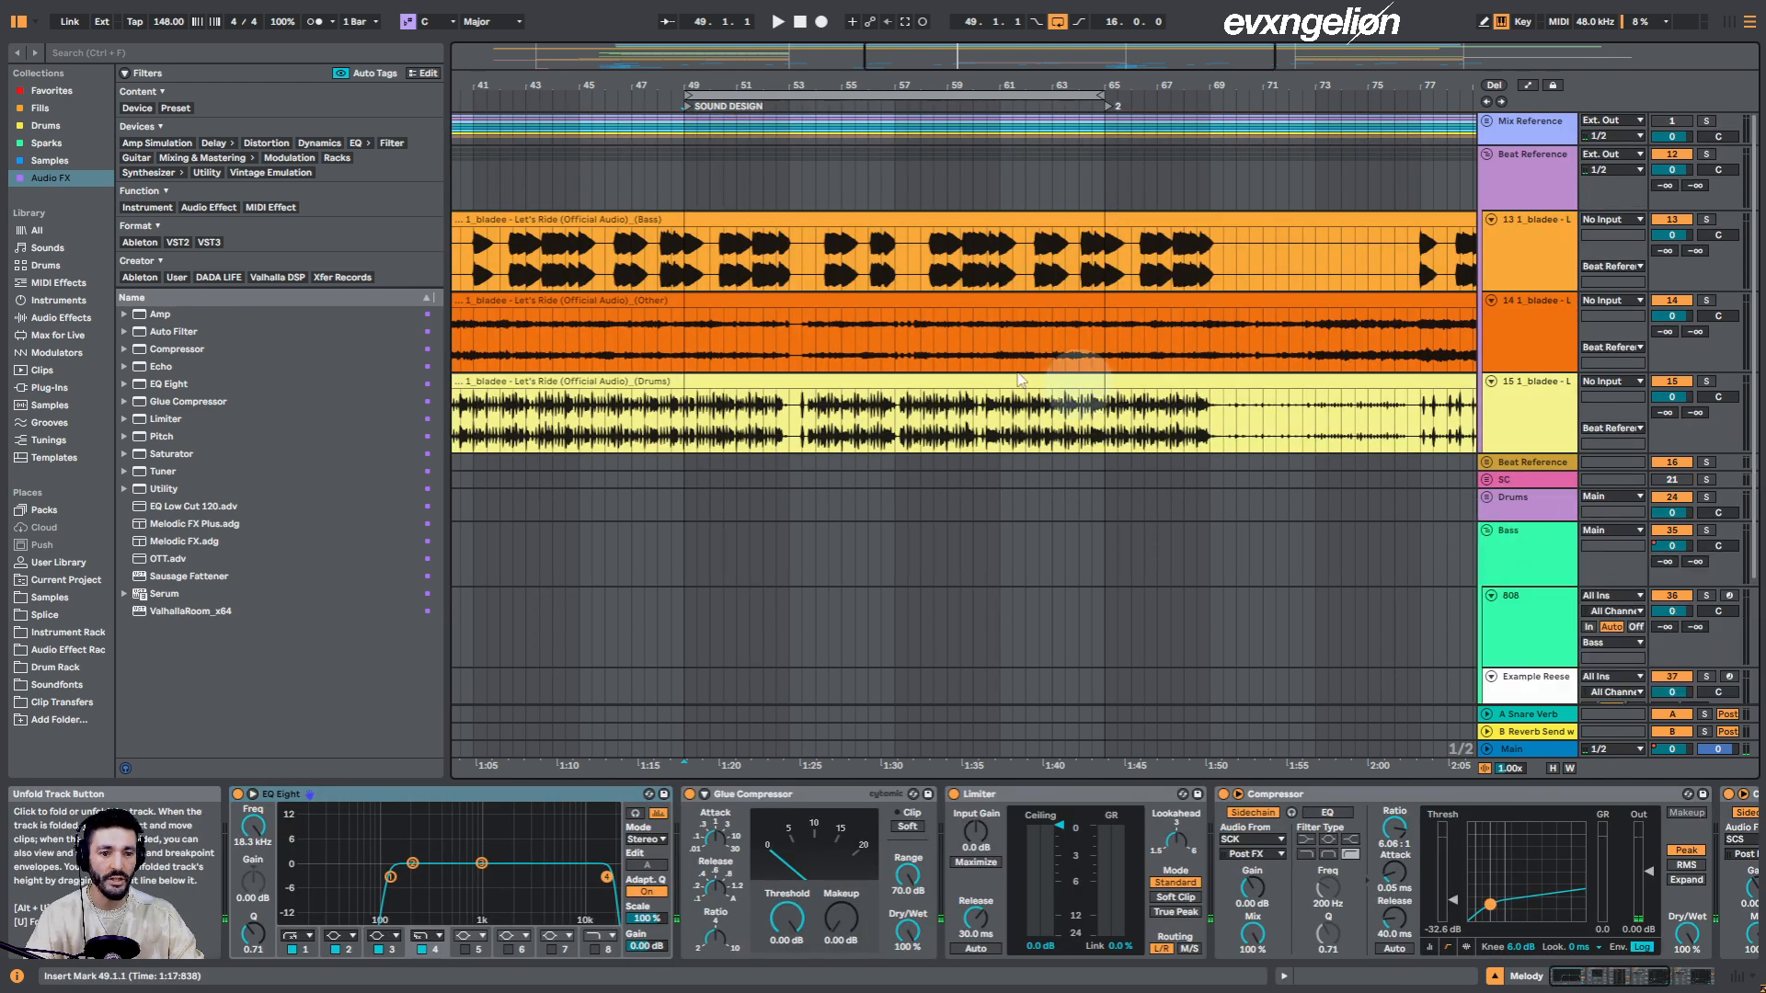
# Select the Example Reese clip between bars 49 and 65 and activate it
pyautogui.scroll(-2, 1189, 490)
pyautogui.scroll(-1, 1189, 490)
pyautogui.moveTo(839, 97); pyautogui.dragTo(801, 37)
pyautogui.moveTo(679, 559); pyautogui.dragTo(898, 525)
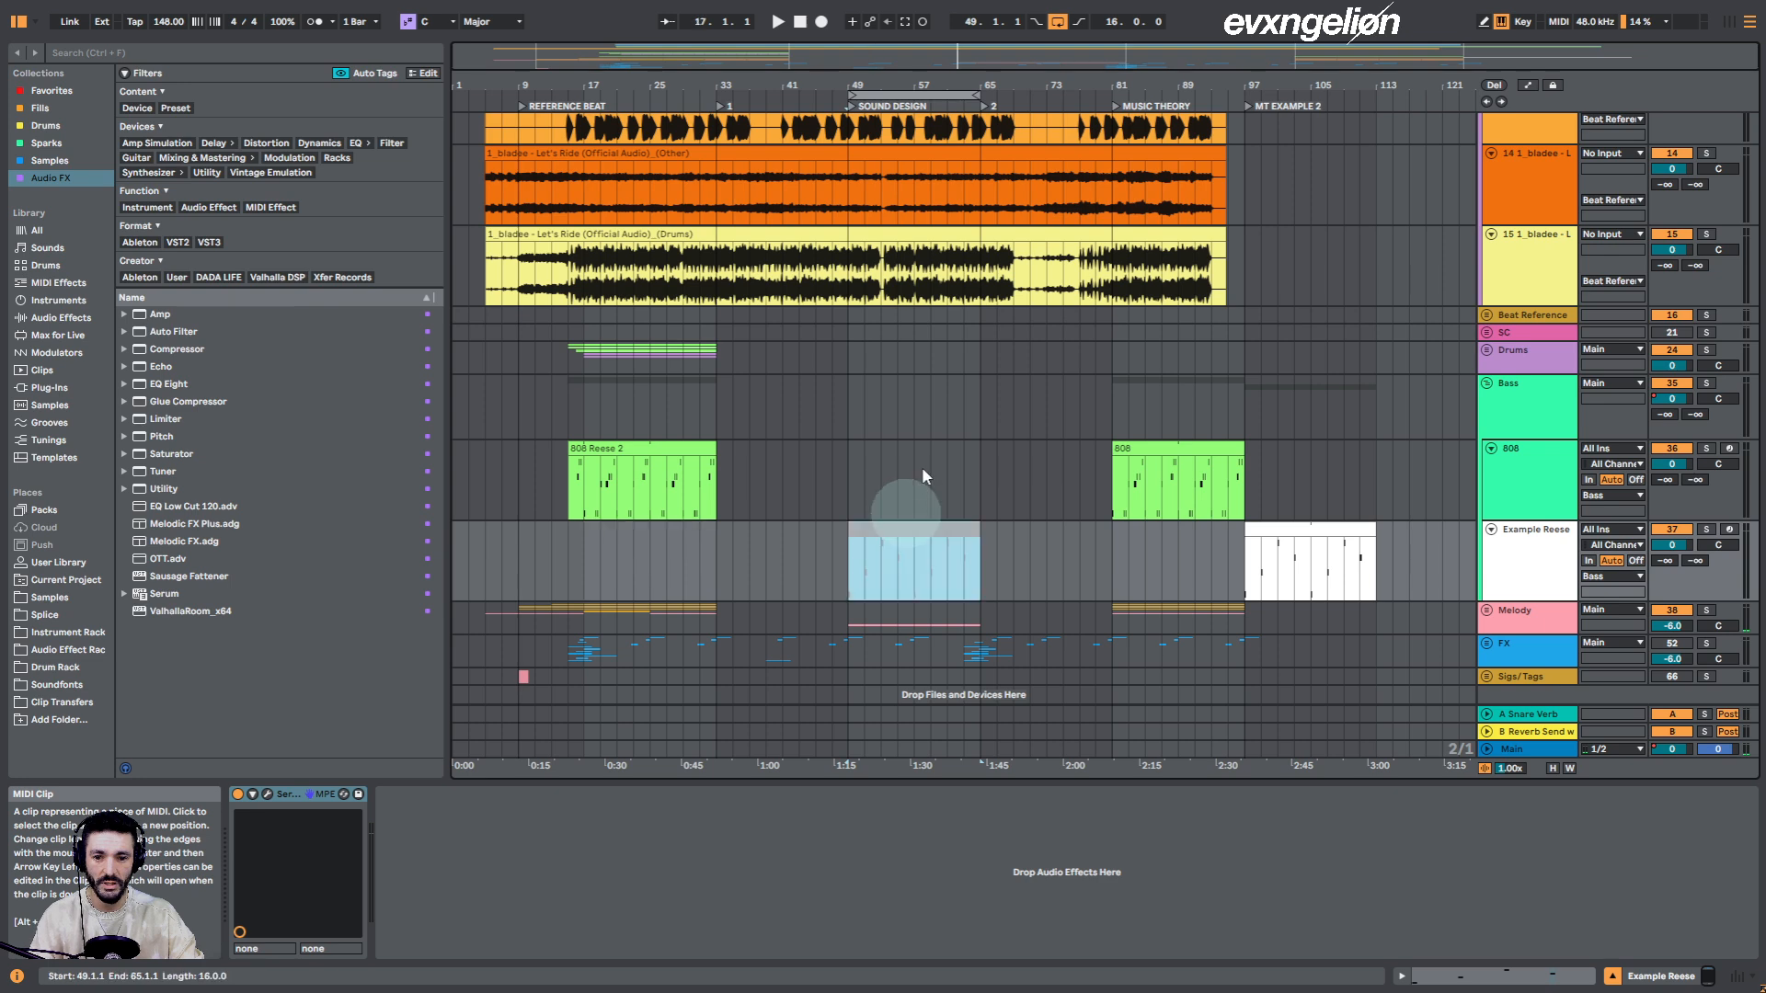
pyautogui.moveTo(892, 71); pyautogui.dragTo(890, 110)
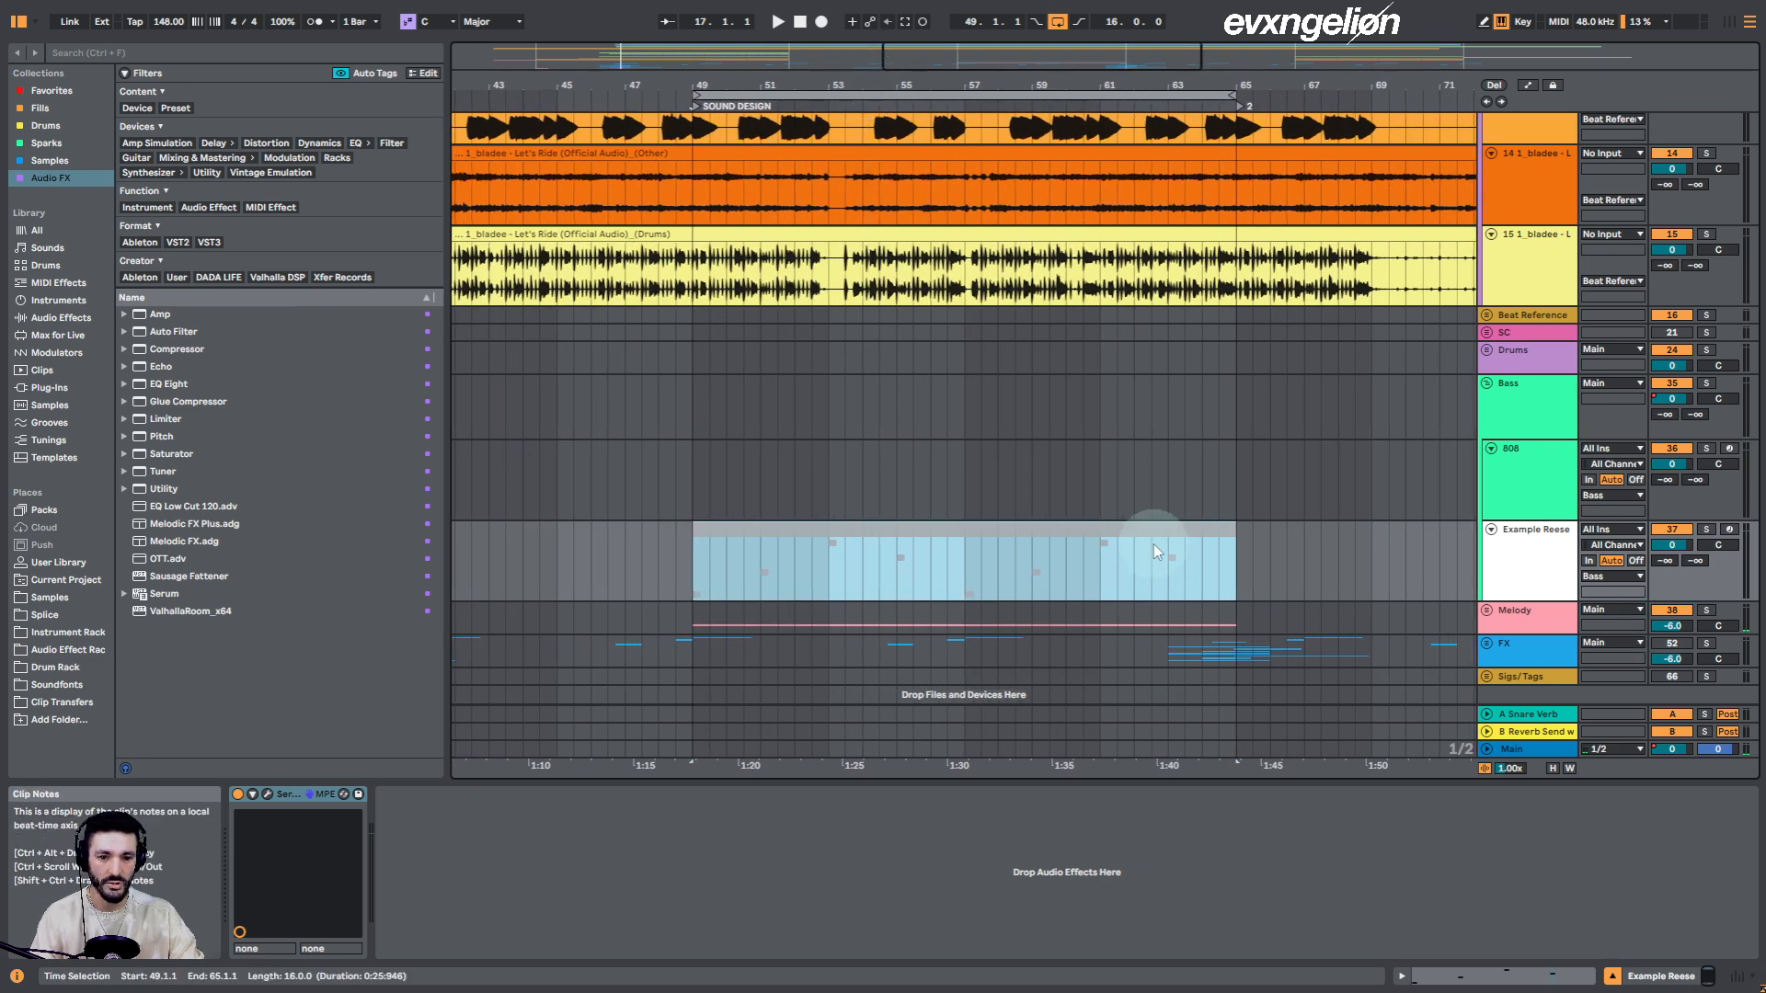
pyautogui.press('0')
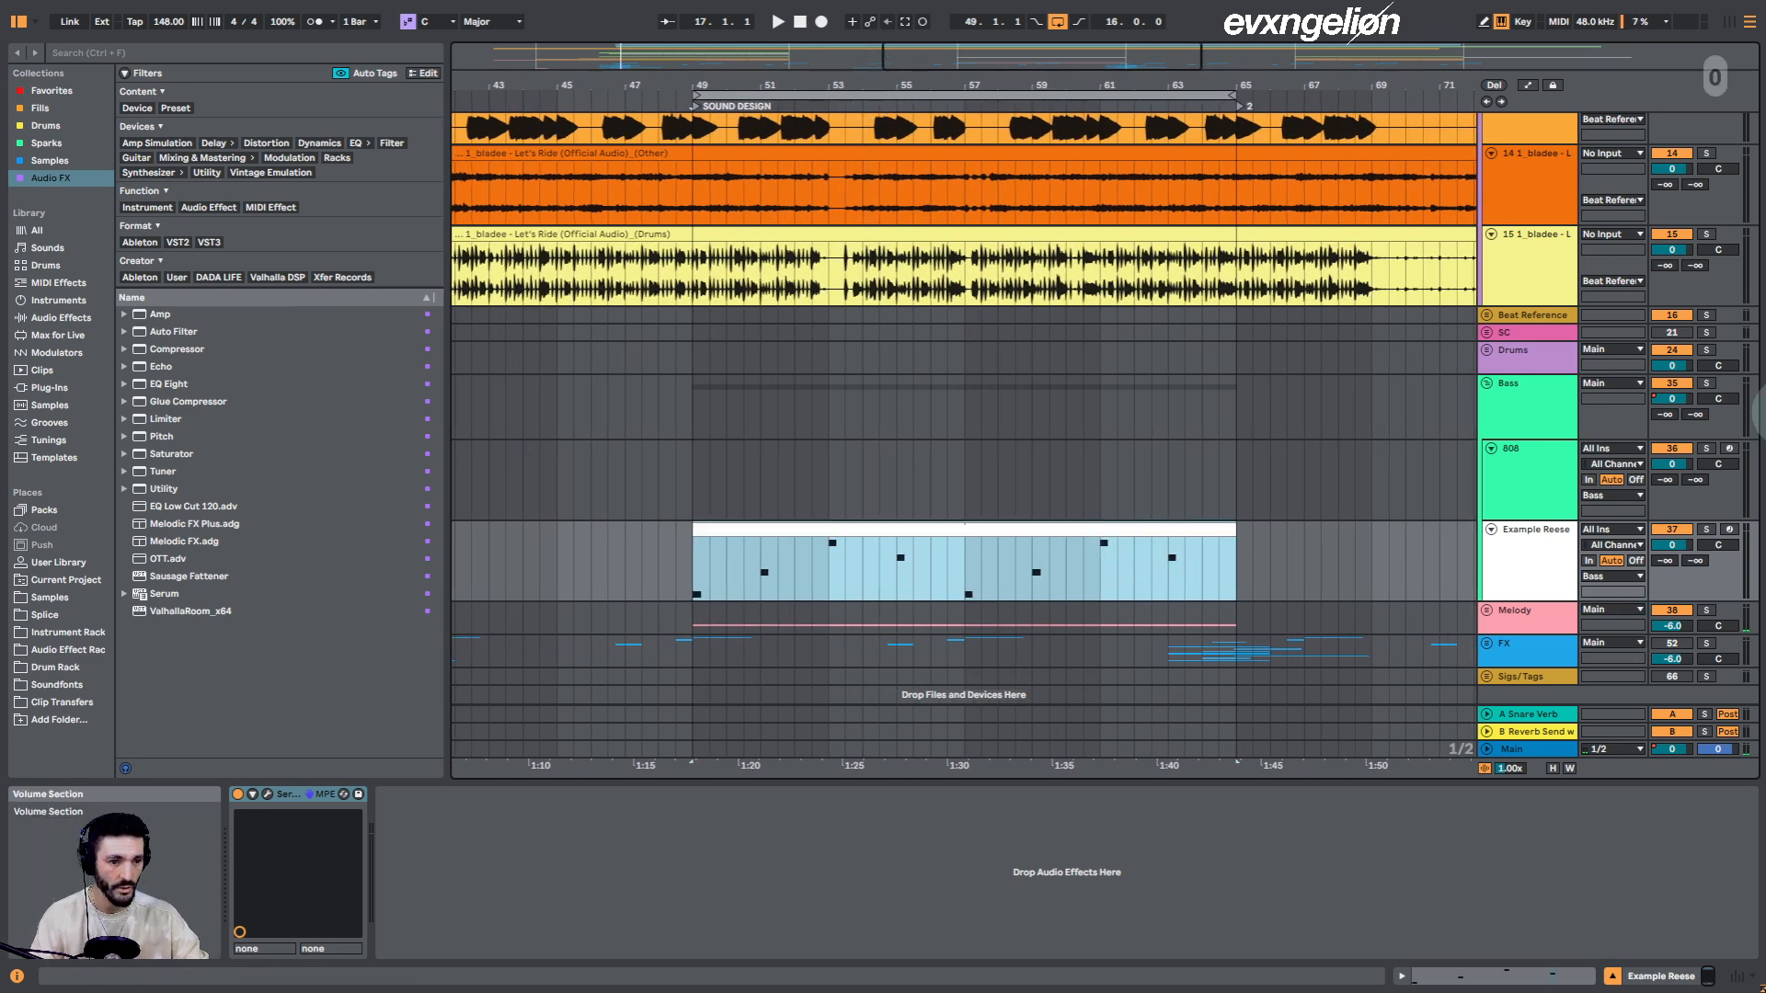
# Solo the Bass group, start playback and open the Serum window of the Example Reese track
pyautogui.click(1706, 383)
pyautogui.press('space')
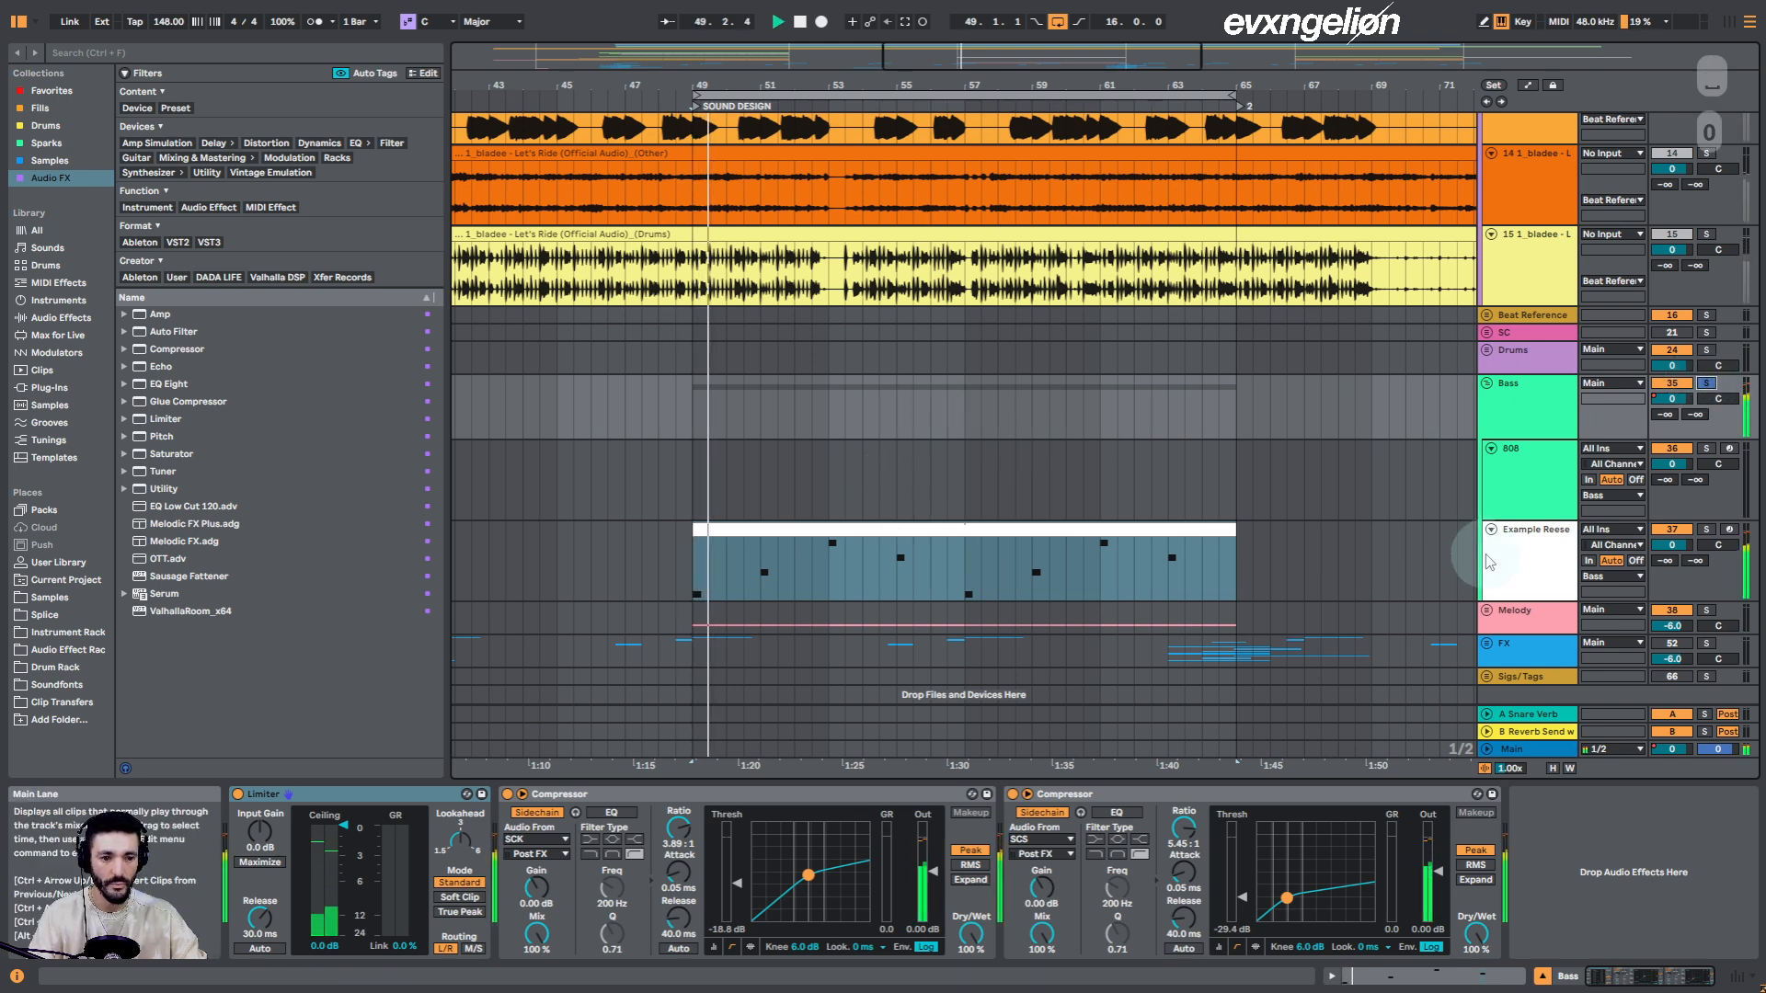
pyautogui.click(997, 529)
pyautogui.click(266, 796)
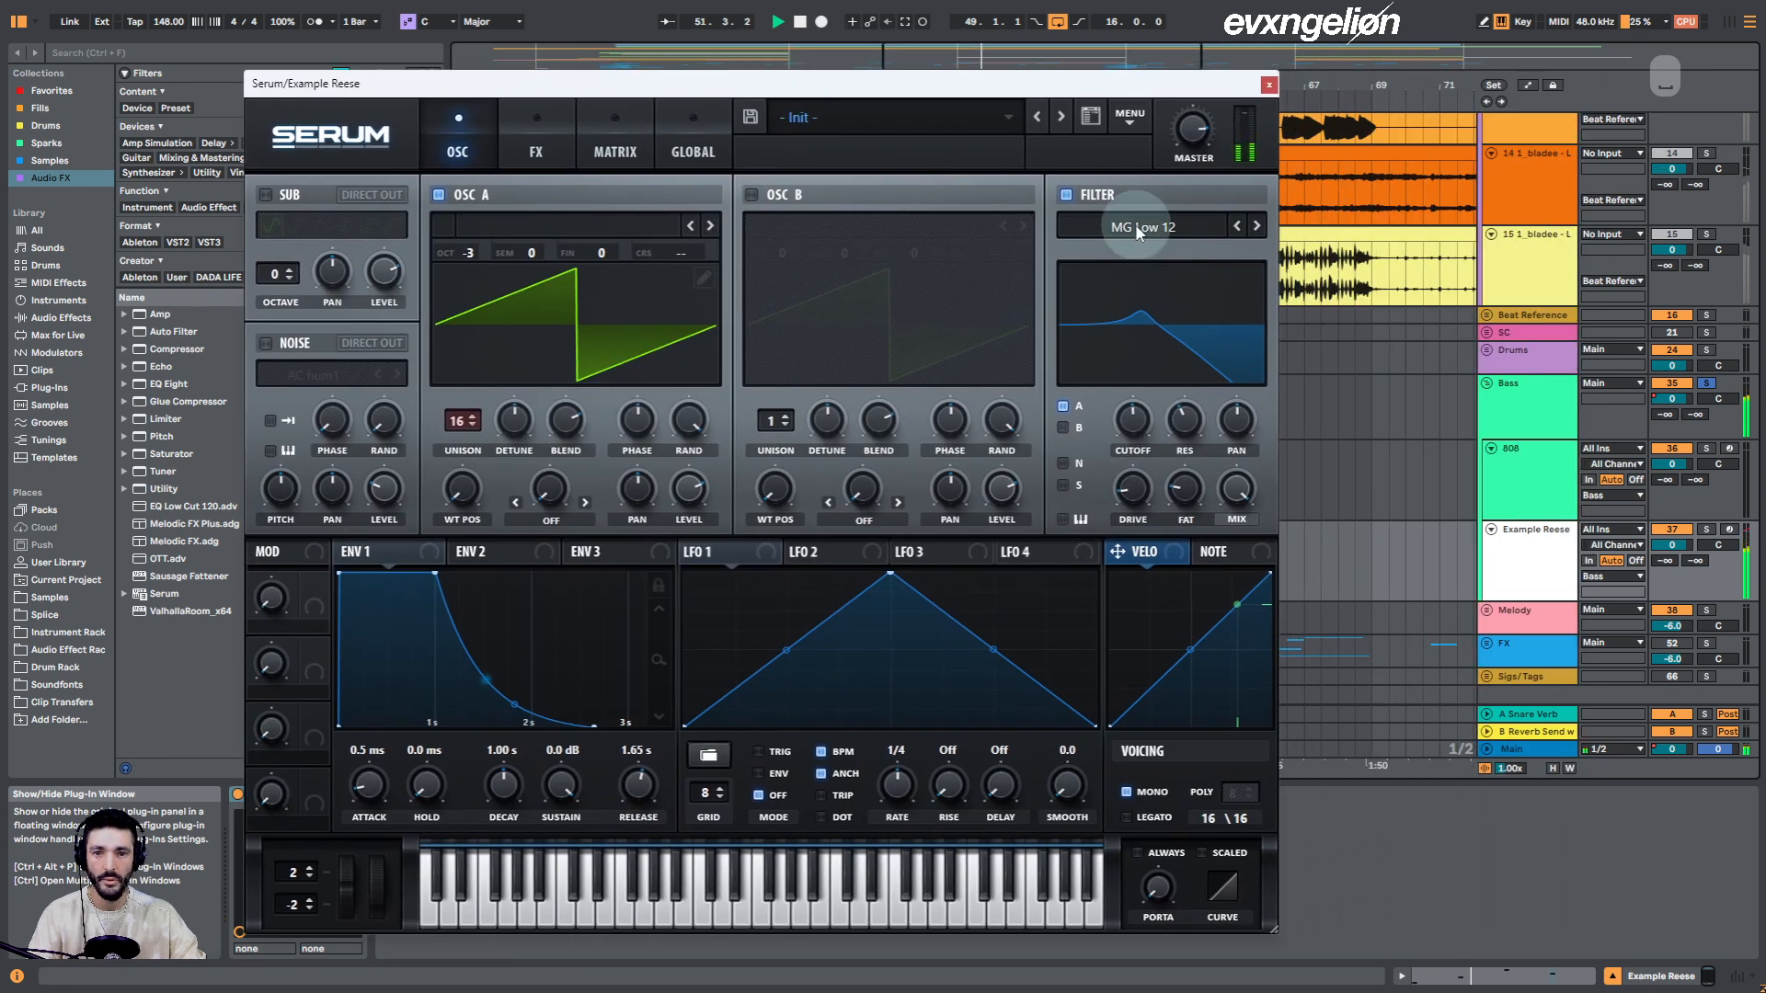
# Reset Serum to its Init preset
pyautogui.click(999, 118)
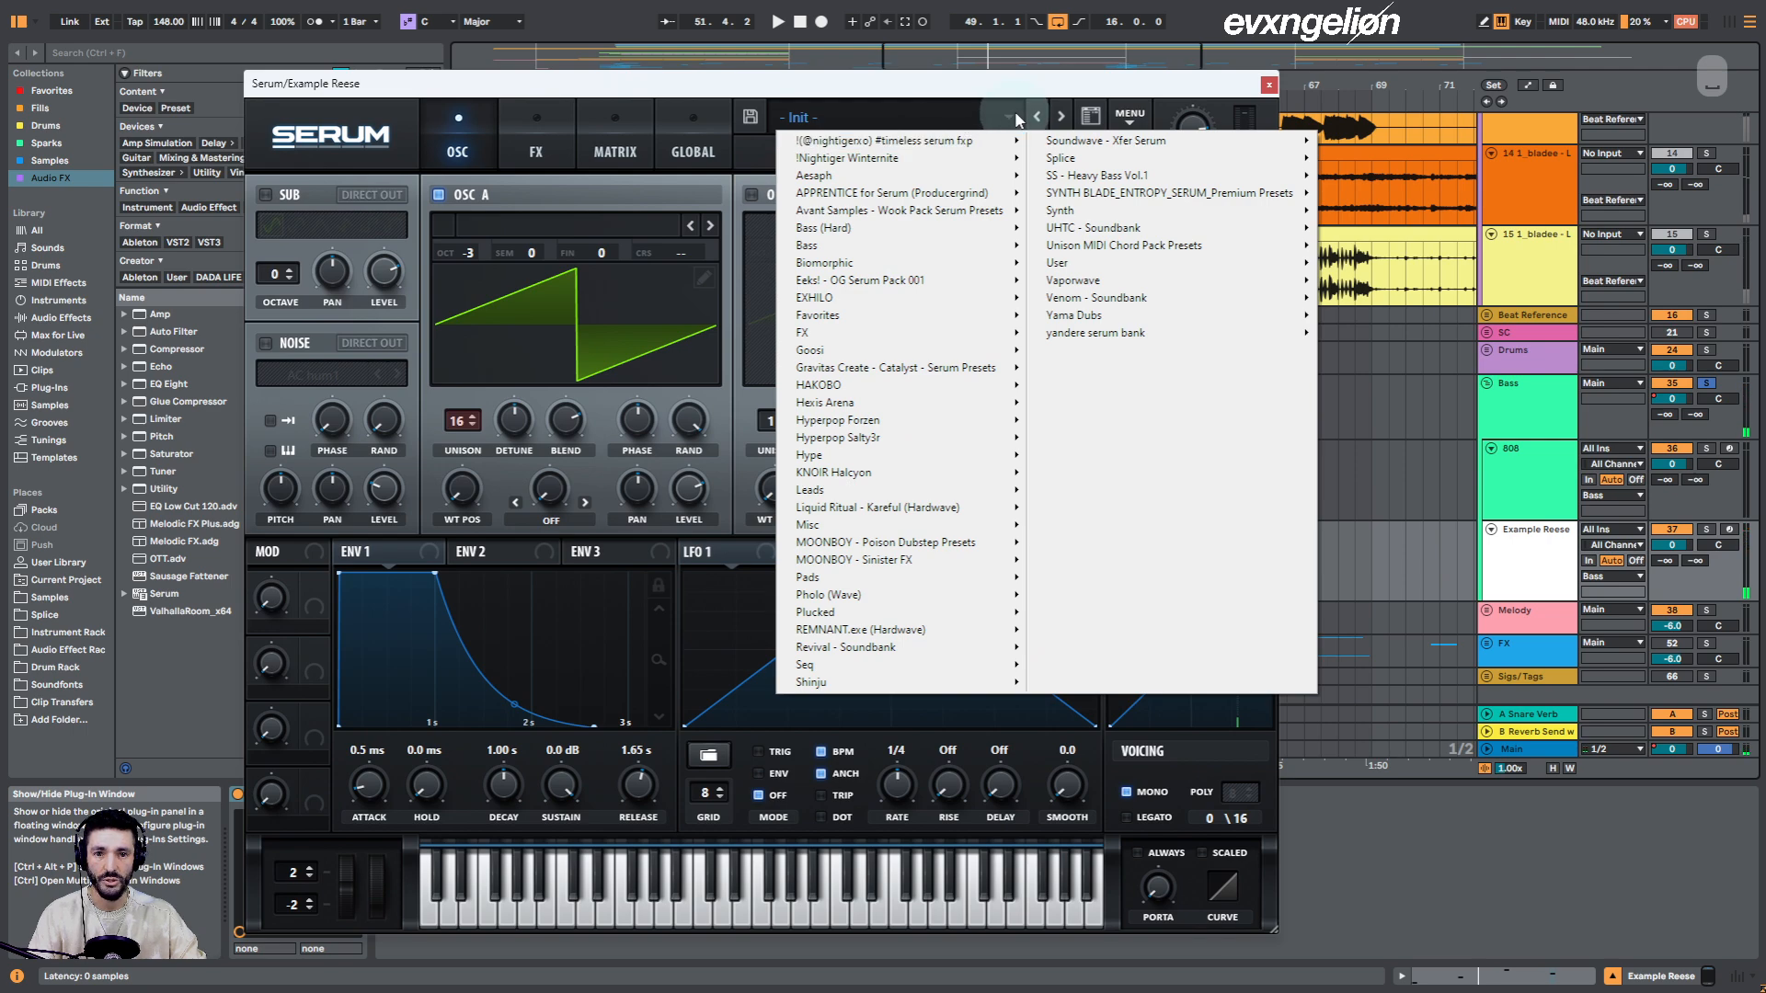
pyautogui.click(1129, 117)
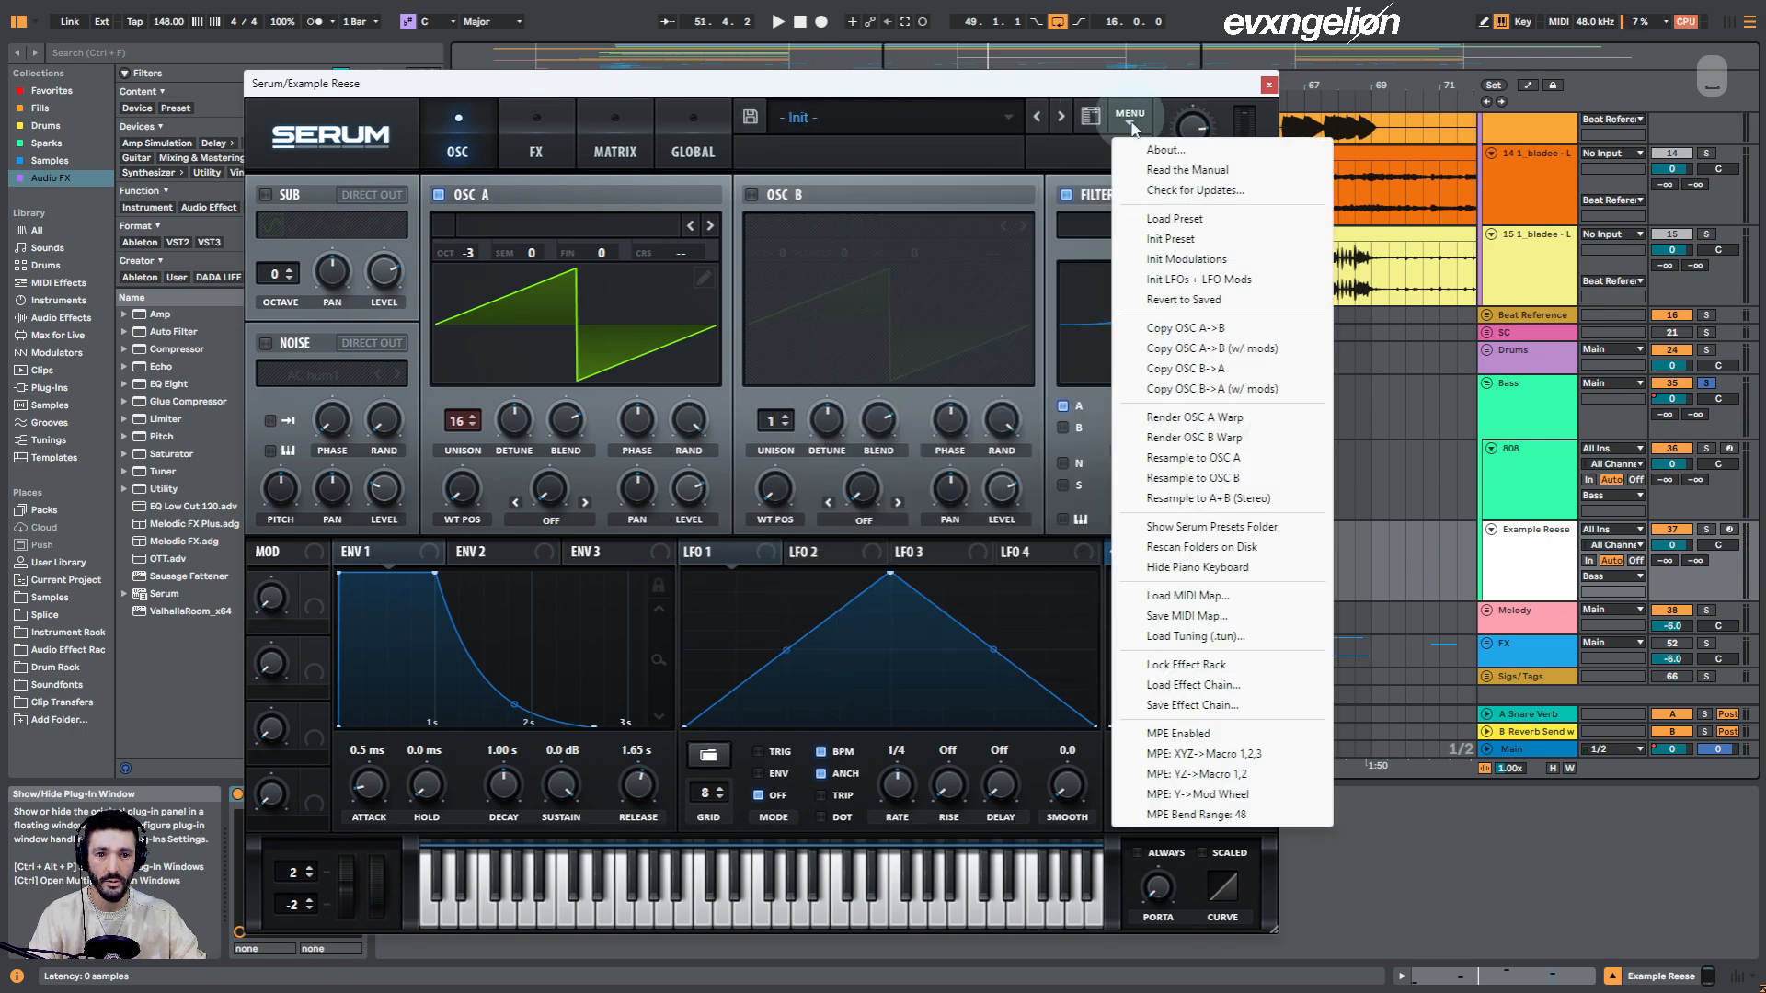
pyautogui.click(1170, 239)
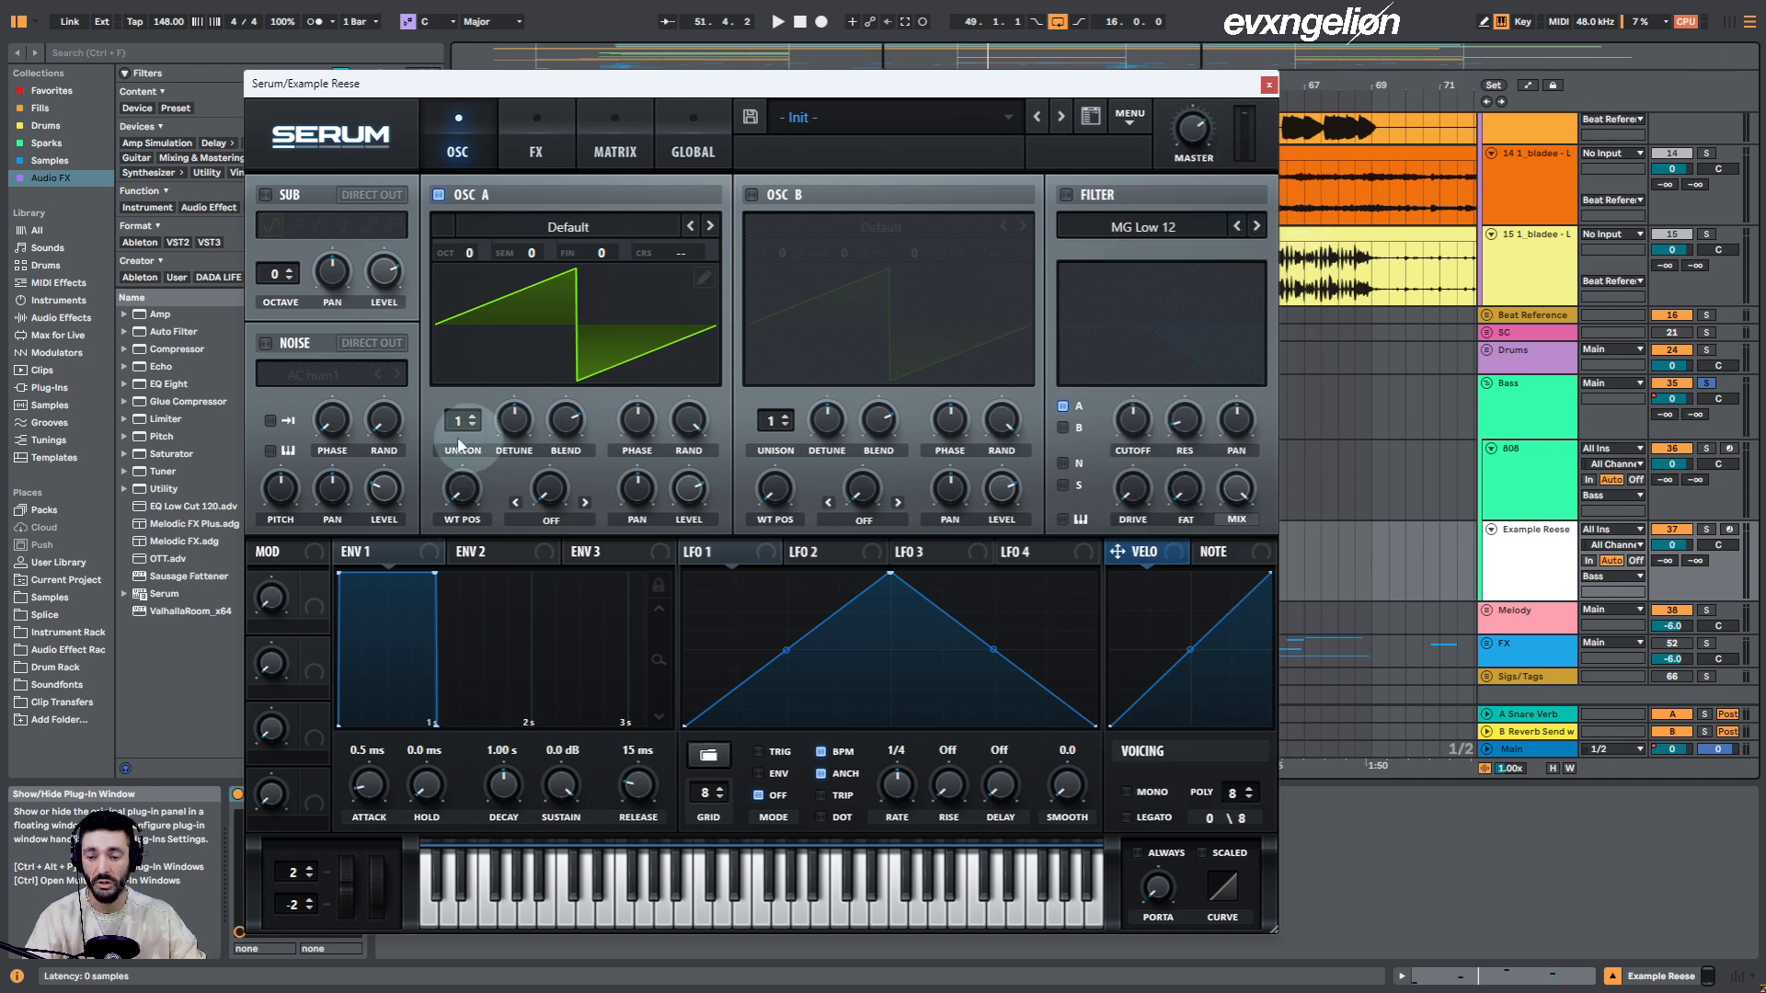
# Audition the initialized saw sound and set OSC A's unison to 16 voices
pyautogui.press('space')
pyautogui.press('space')
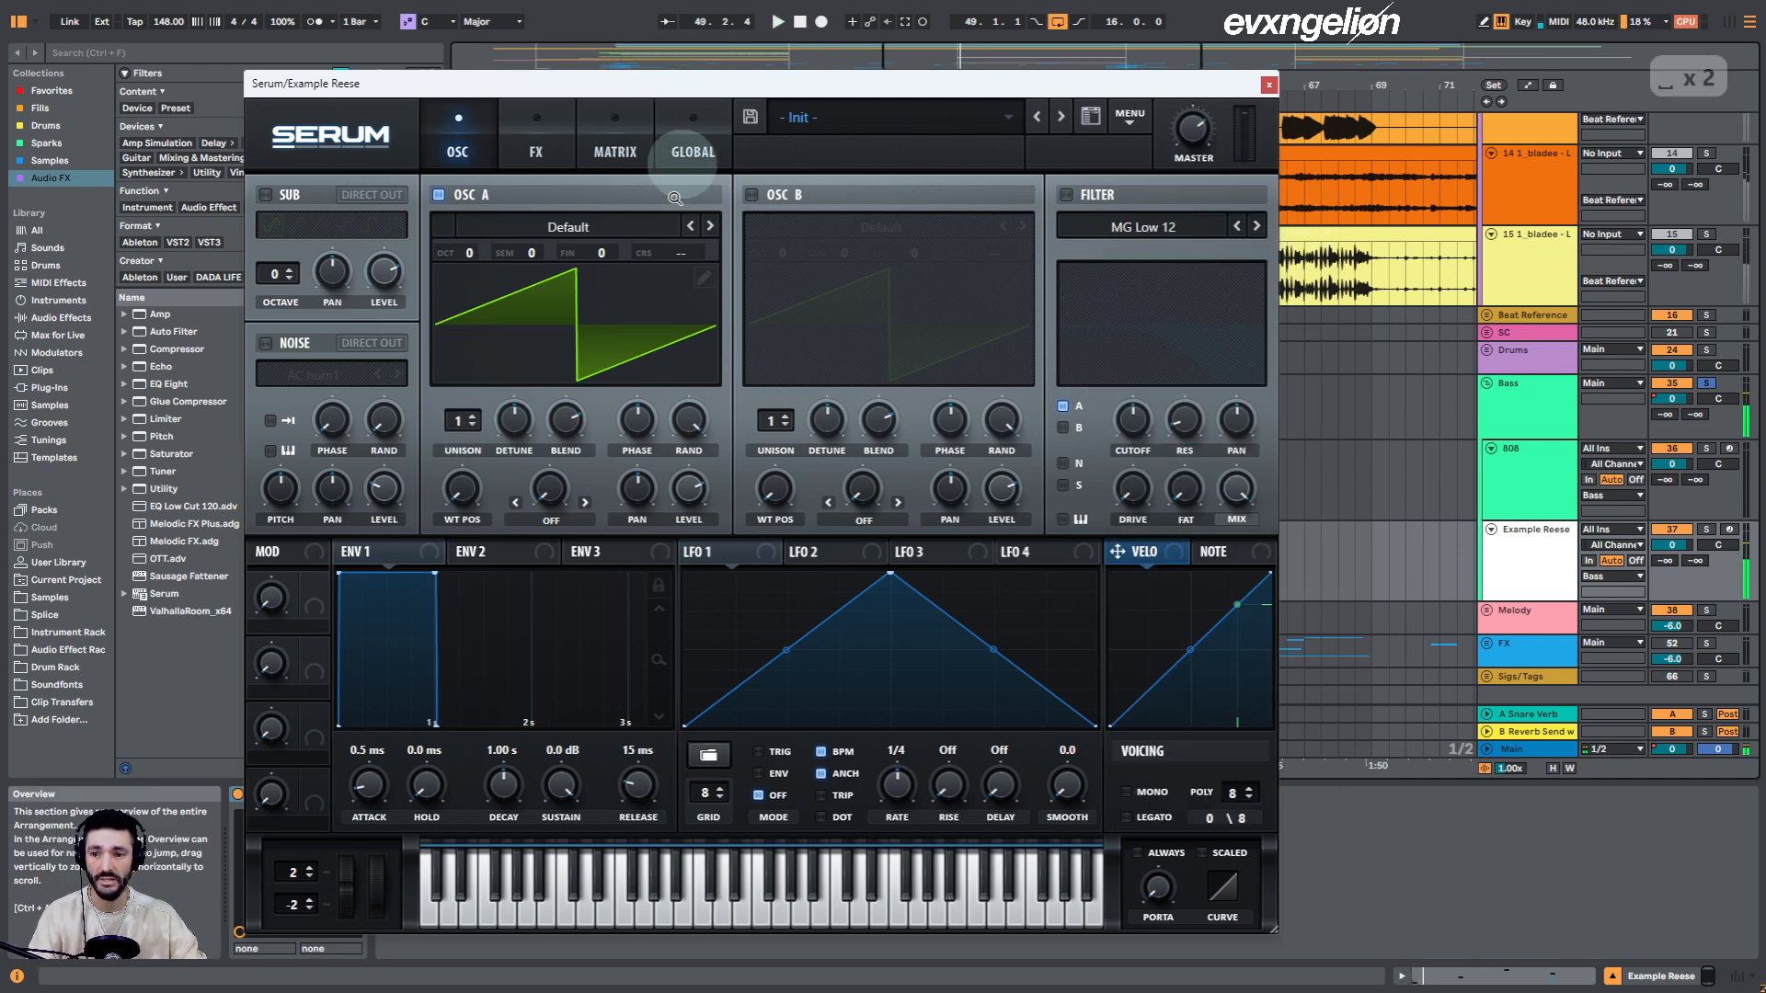
pyautogui.moveTo(472, 439); pyautogui.dragTo(472, 386)
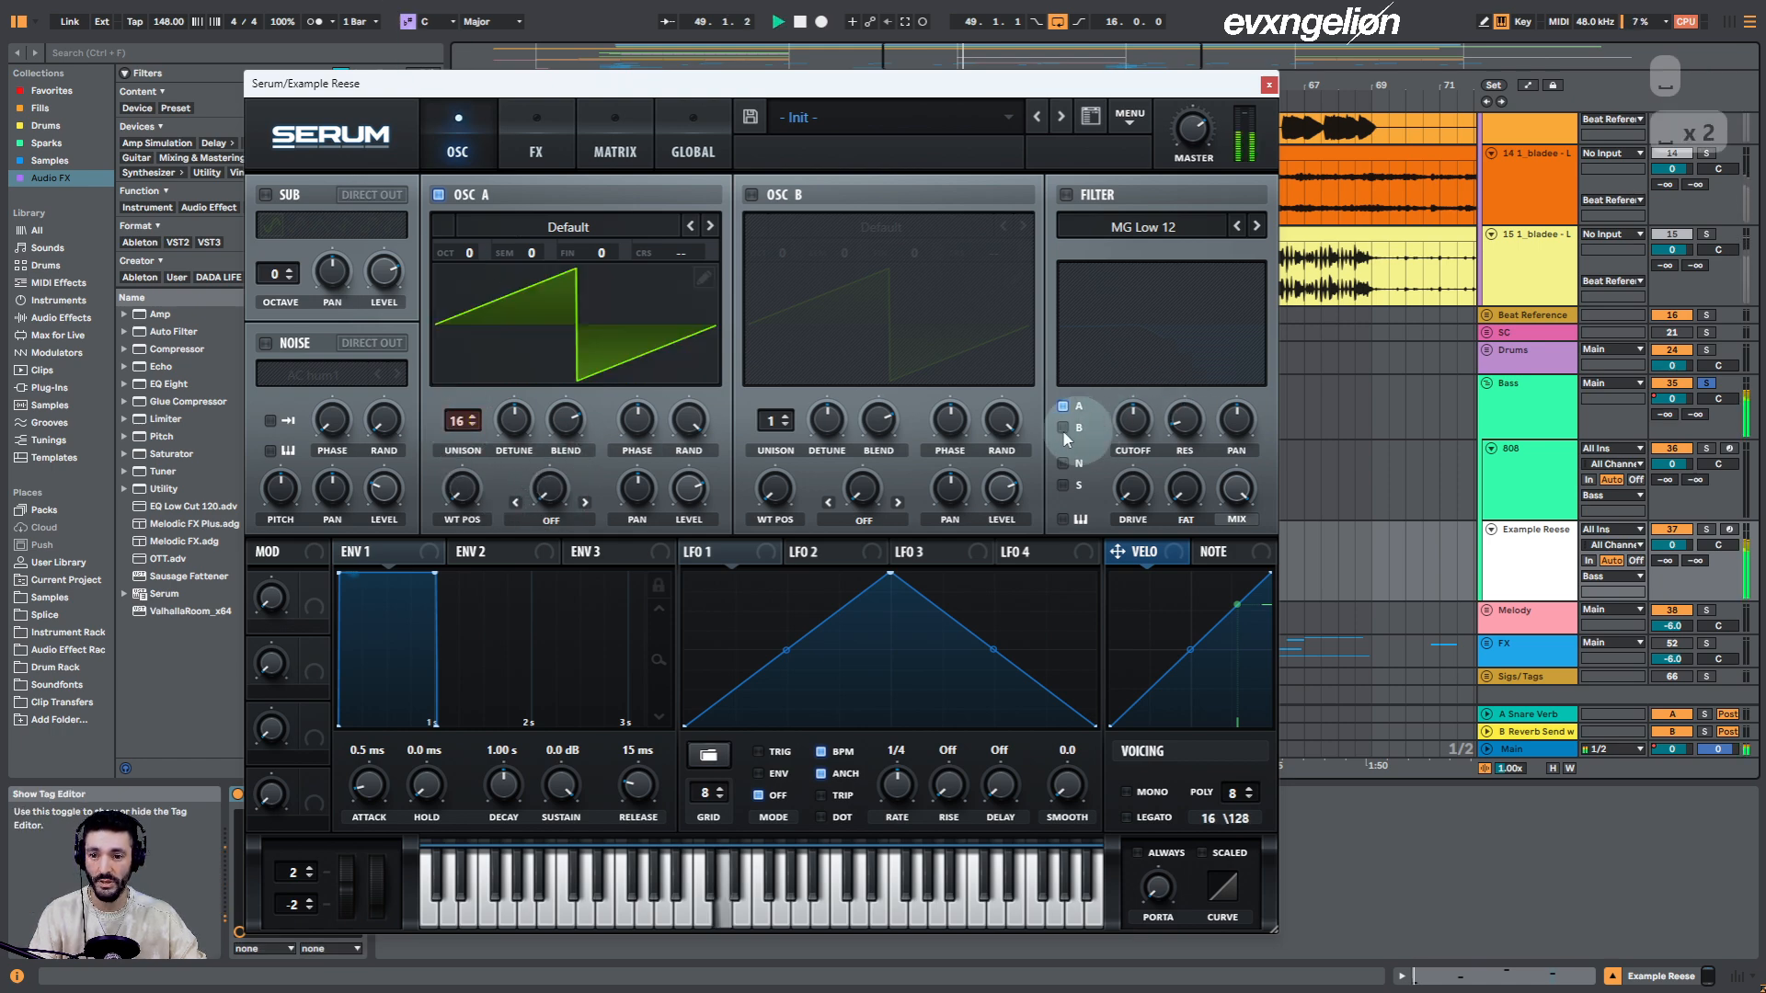
pyautogui.press('space')
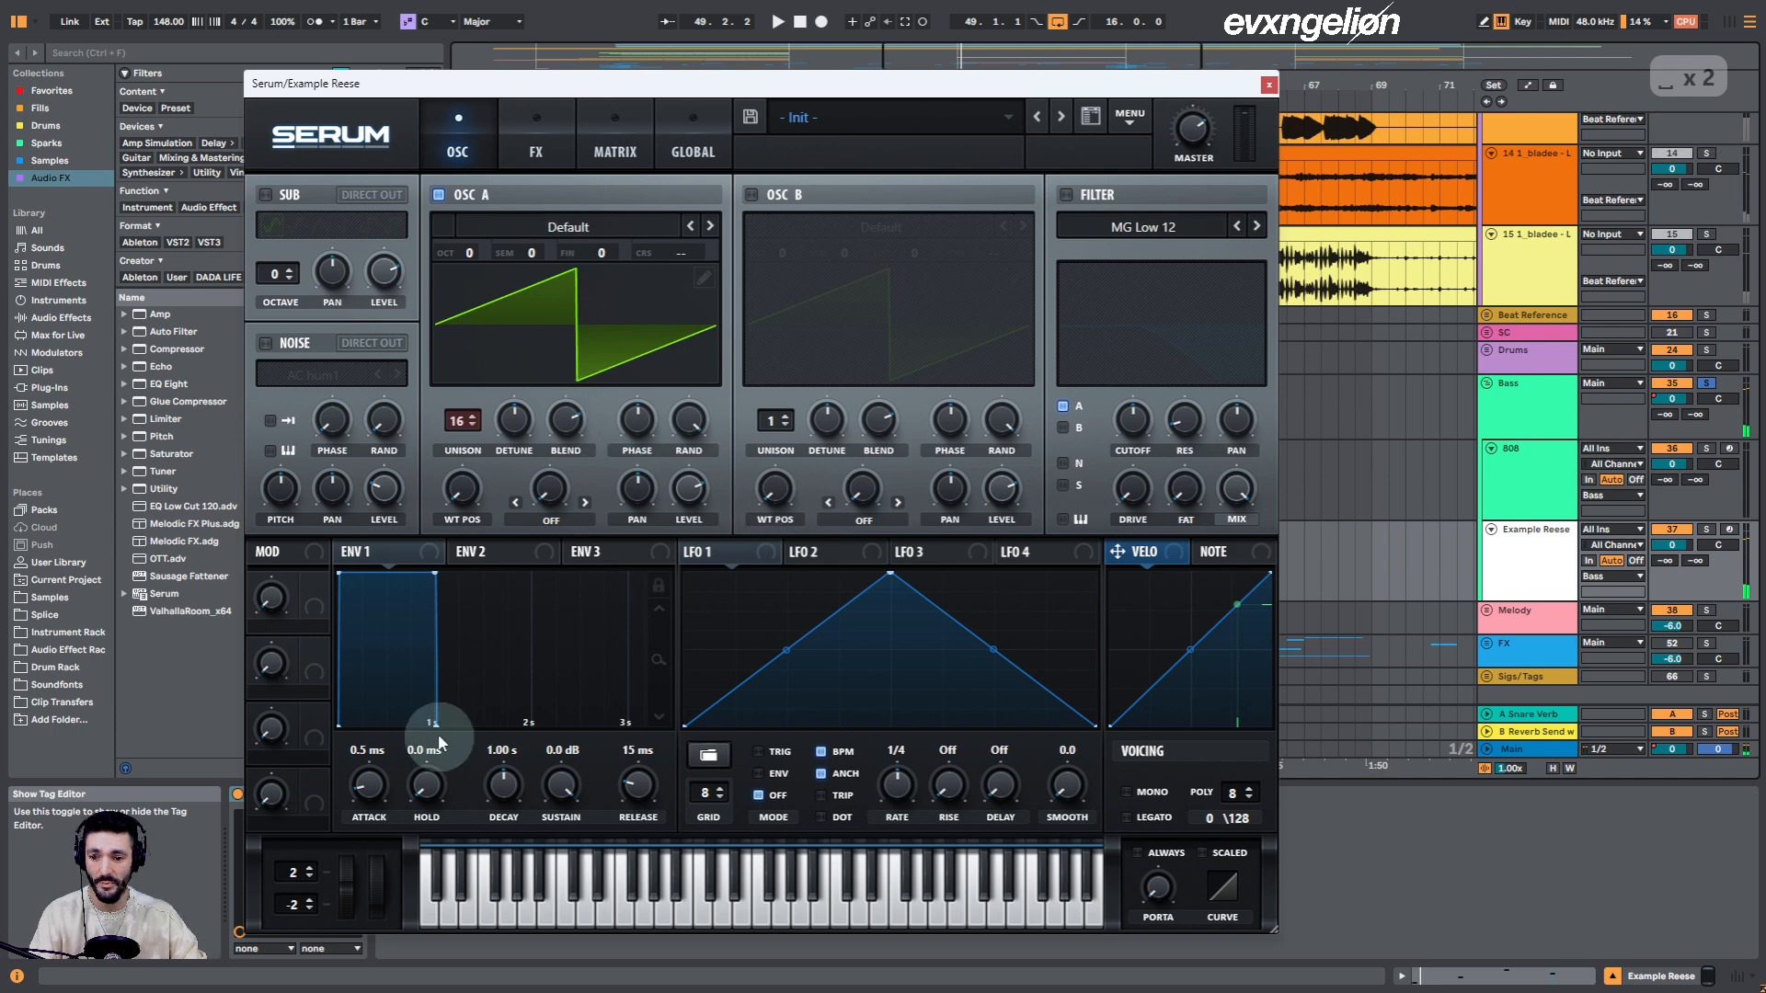
# Lengthen the ENV 1 release to about 1.36 s and switch the voicing to mono
pyautogui.moveTo(433, 724); pyautogui.dragTo(616, 726)
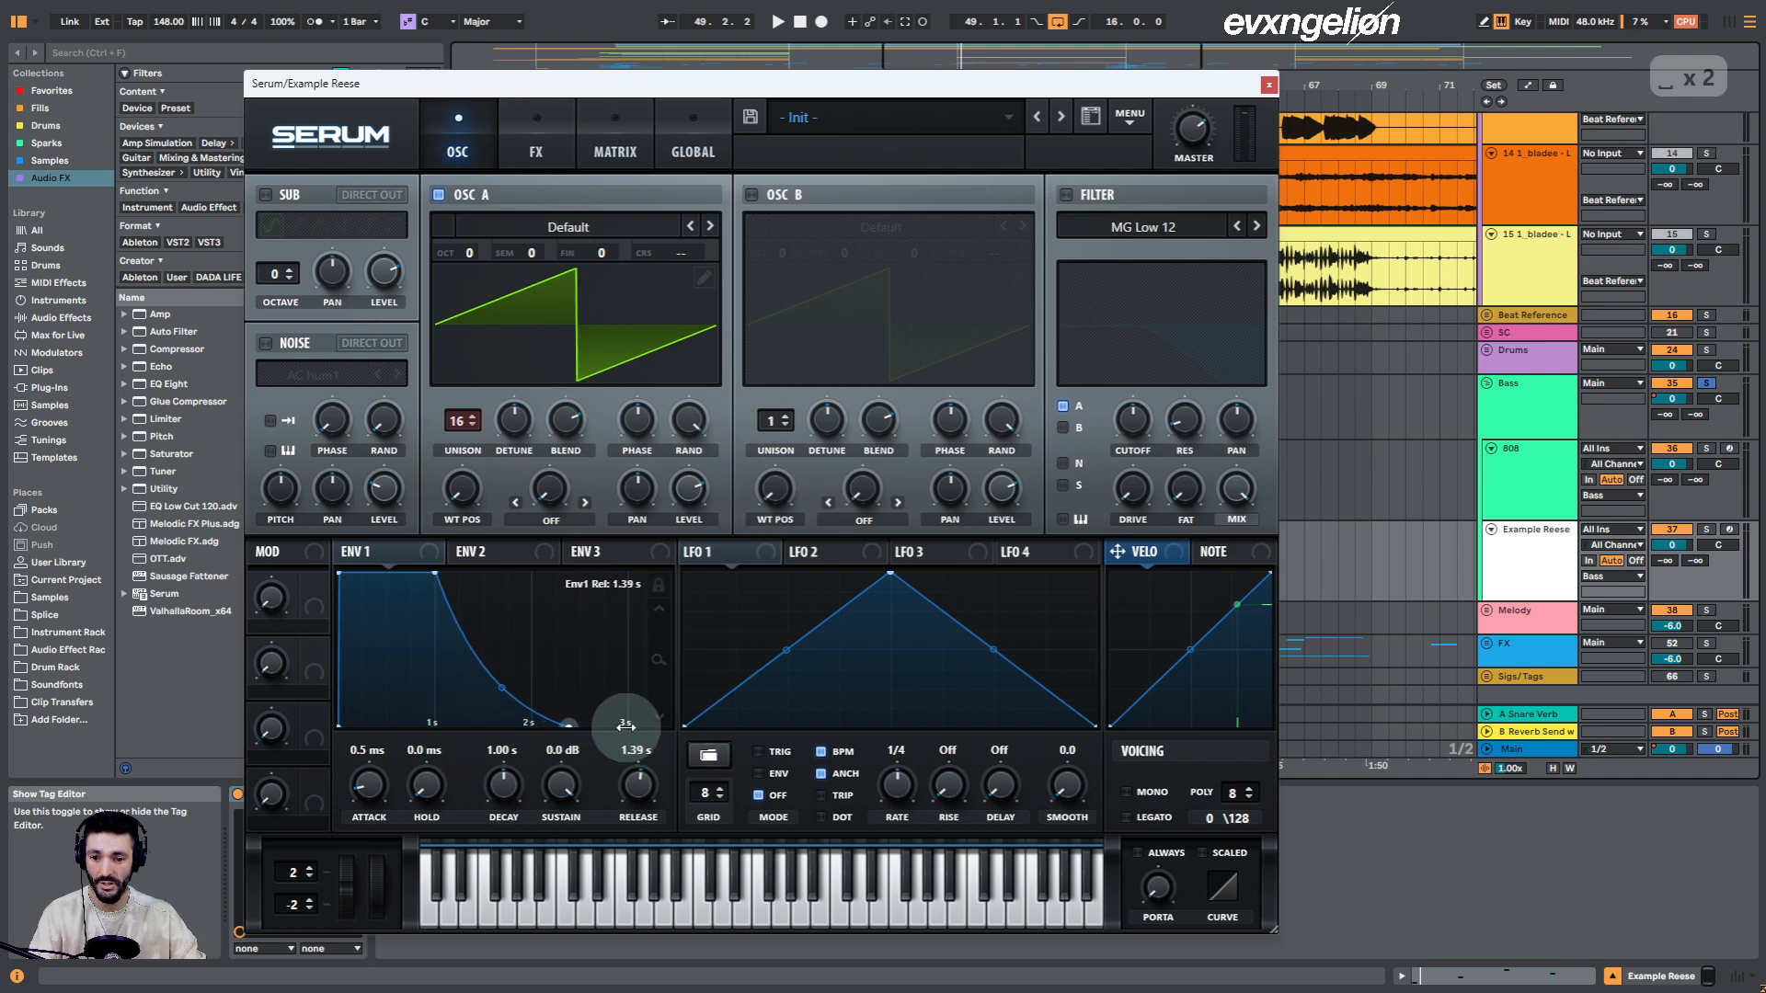
pyautogui.press('space')
pyautogui.moveTo(571, 729); pyautogui.dragTo(567, 726)
pyautogui.press('space')
pyautogui.click(1126, 792)
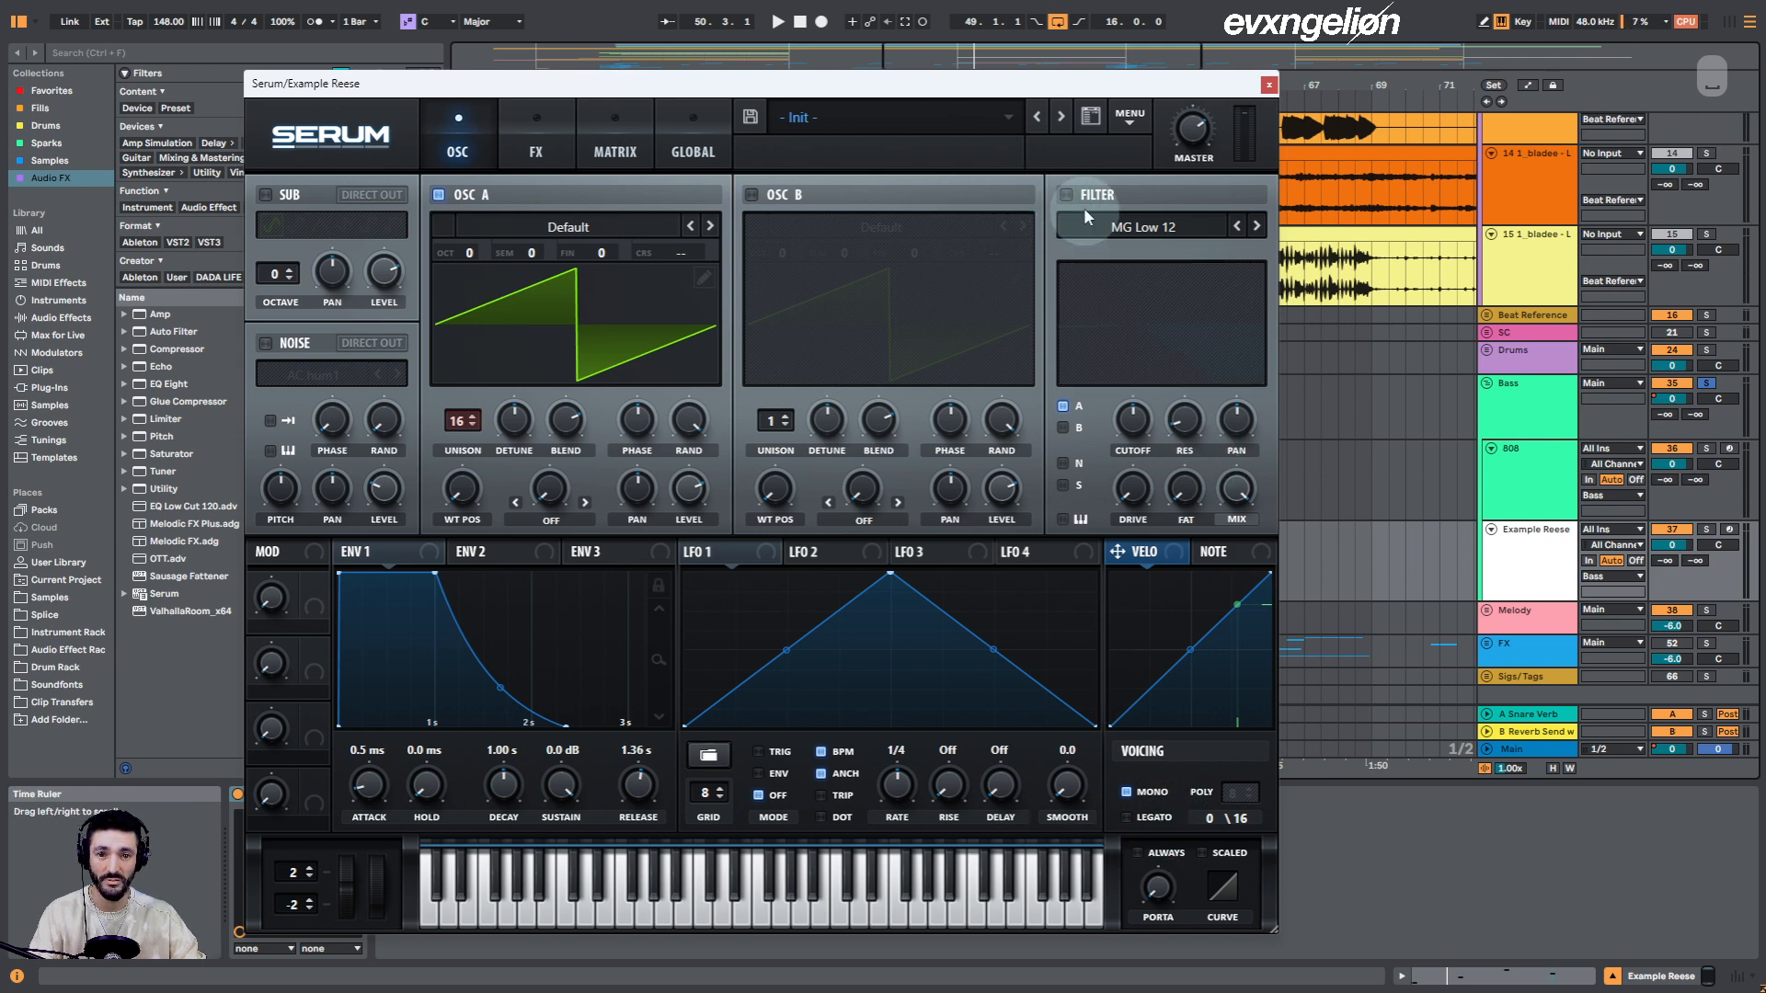
# Enable the MG Low 12 filter and set OSC A's octave to -3, auditioning the sound
pyautogui.click(1066, 195)
pyautogui.press('space')
pyautogui.press('space')
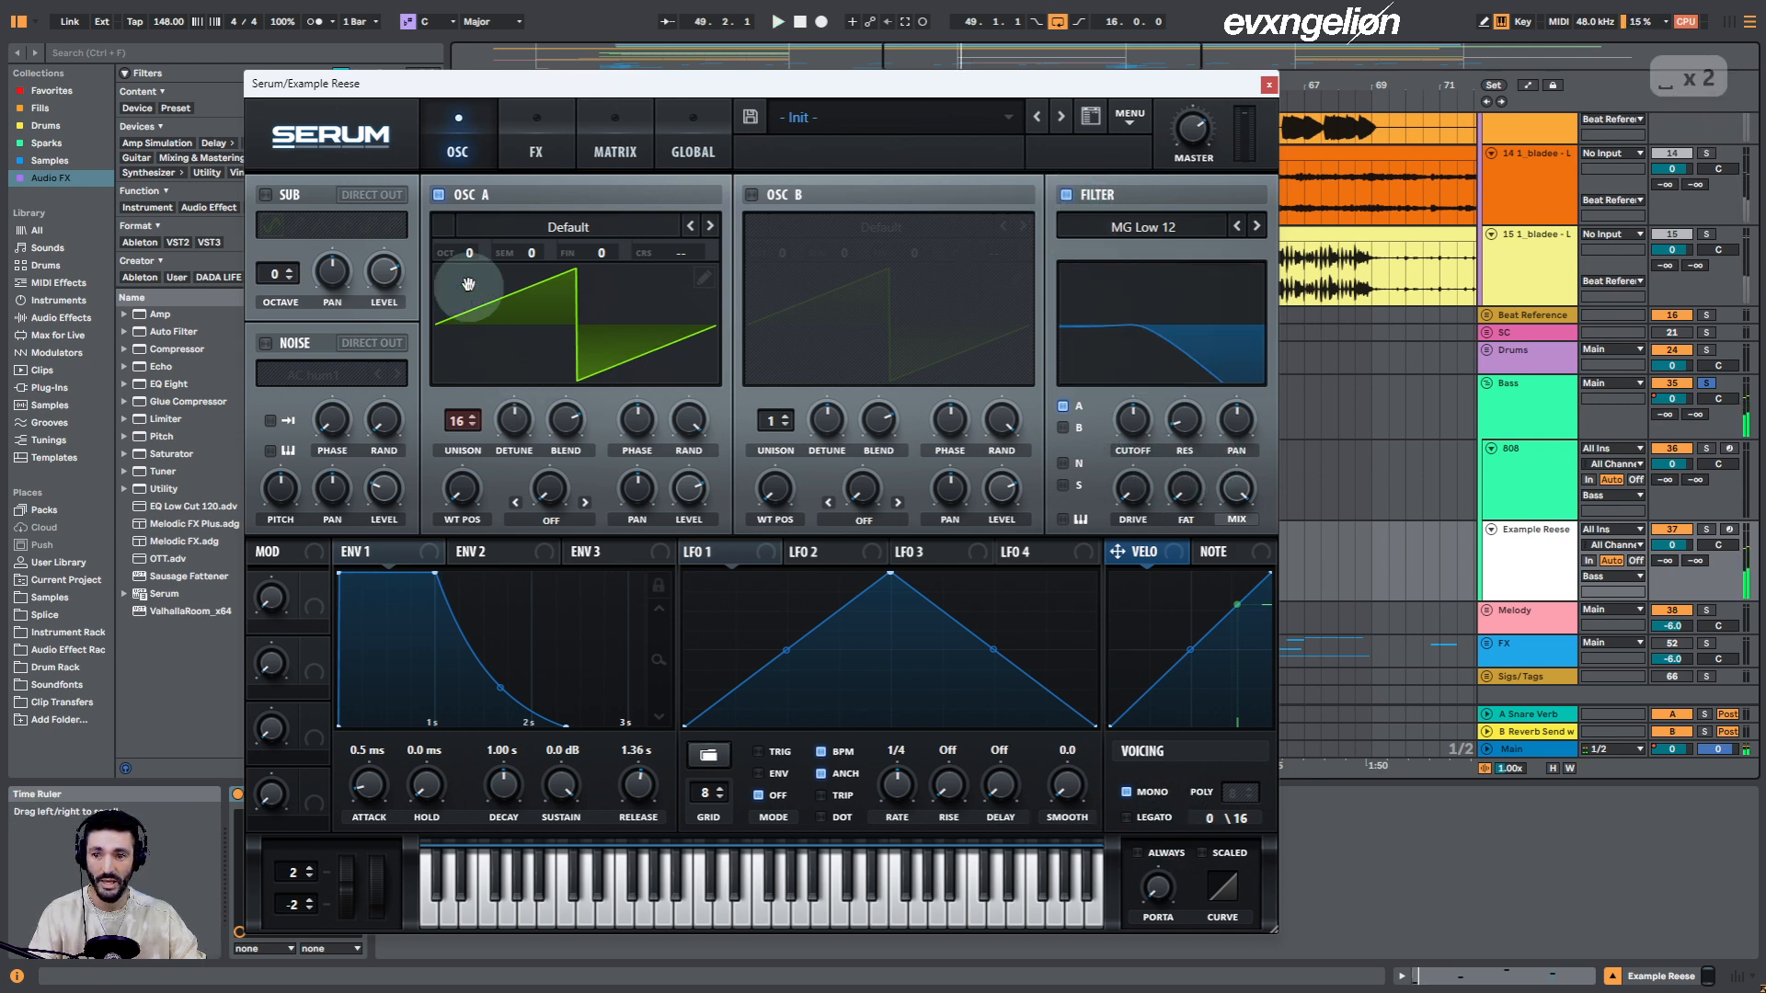
pyautogui.moveTo(483, 287); pyautogui.dragTo(473, 328)
pyautogui.press('space')
pyautogui.moveTo(473, 256); pyautogui.dragTo(481, 291)
pyautogui.press('space')
# Raise the filter's resonance, fine-tune its drive and cutoff during playback, and close the Serum window
pyautogui.moveTo(1185, 419); pyautogui.dragTo(1191, 386)
pyautogui.moveTo(1133, 497); pyautogui.dragTo(1133, 491)
pyautogui.moveTo(1133, 421)
pyautogui.mouseDown()
pyautogui.moveTo(1142, 407)
pyautogui.moveTo(1143, 424)
pyautogui.mouseUp()
pyautogui.press('space')
pyautogui.moveTo(1085, 92); pyautogui.dragTo(1193, 103)
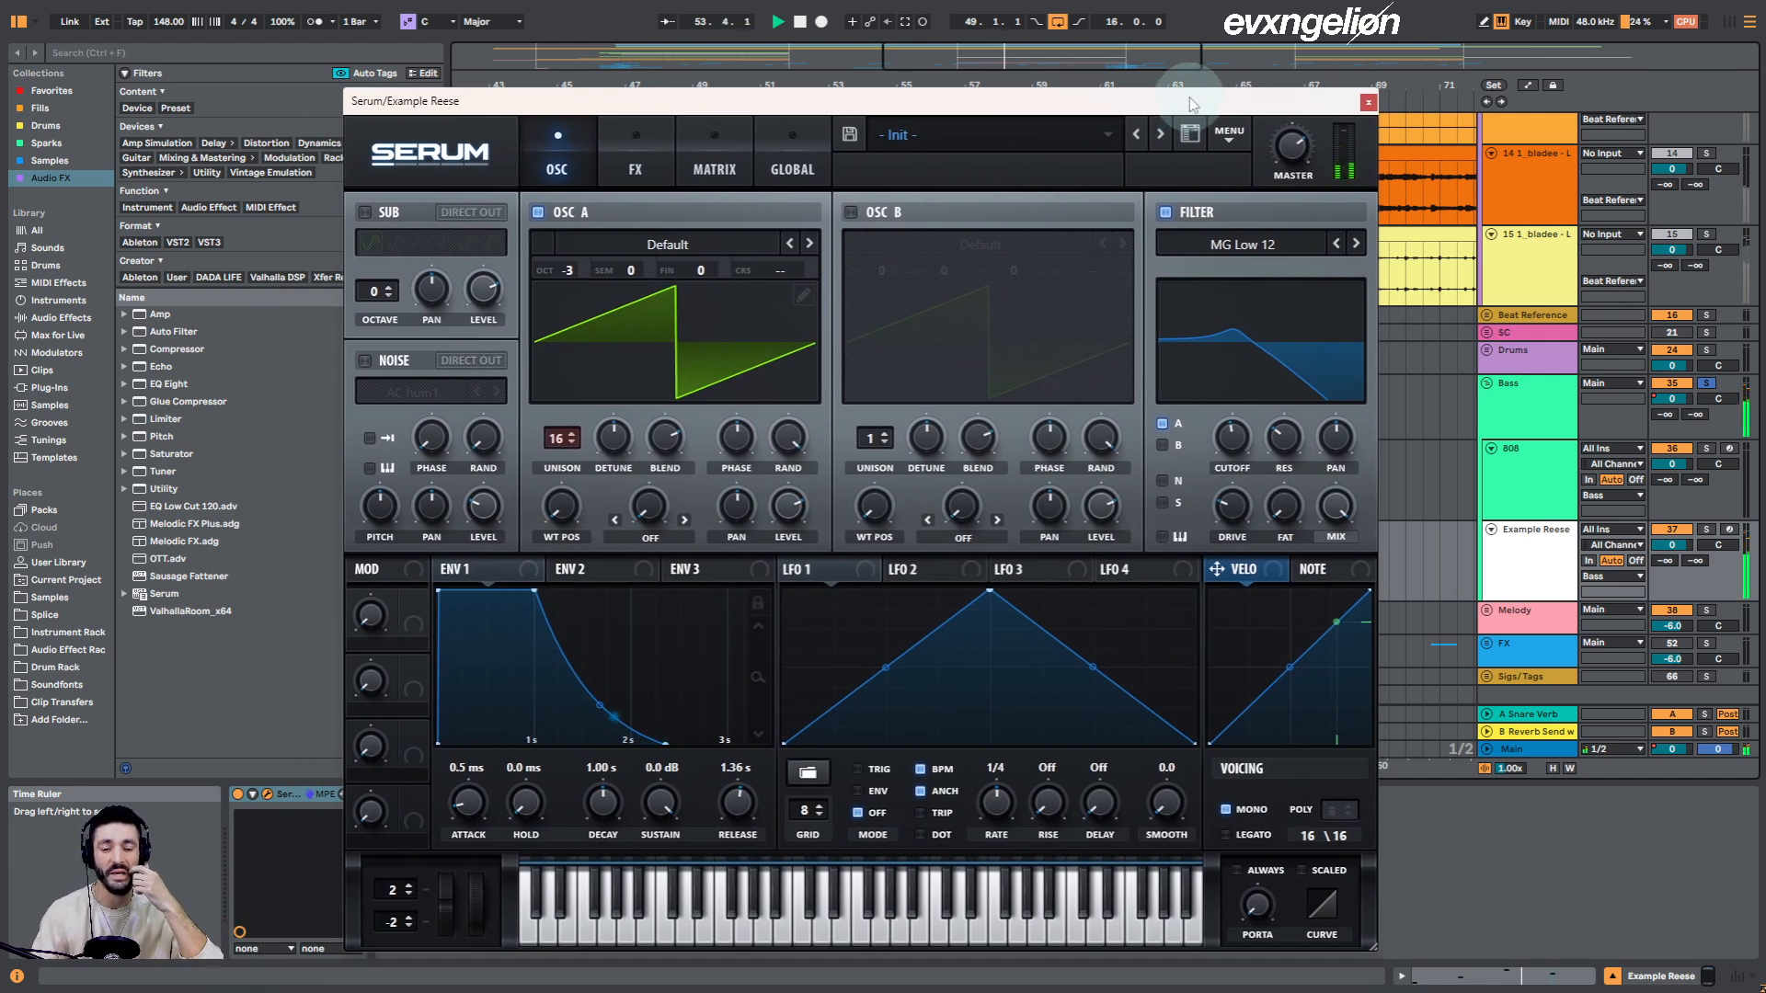
pyautogui.click(1368, 102)
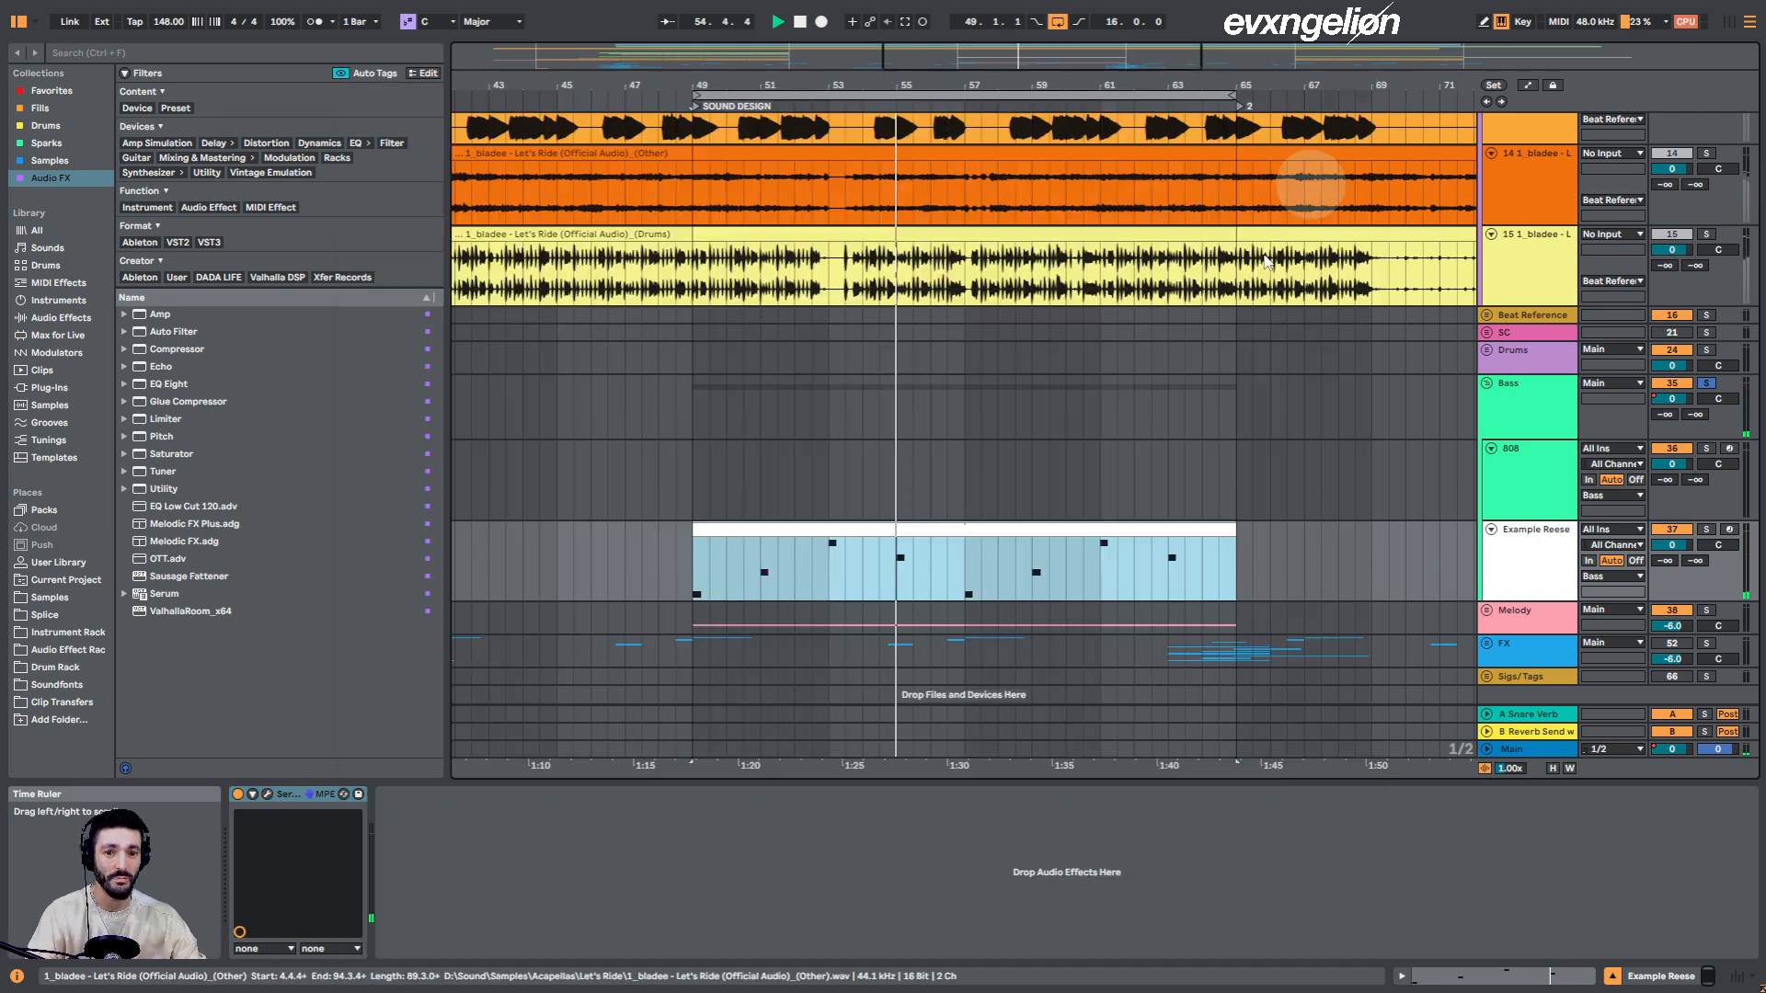
# Turn off the Bass group's solo and collapse the Bass and Beat Reference groups
pyautogui.scroll(-1, 925, 343)
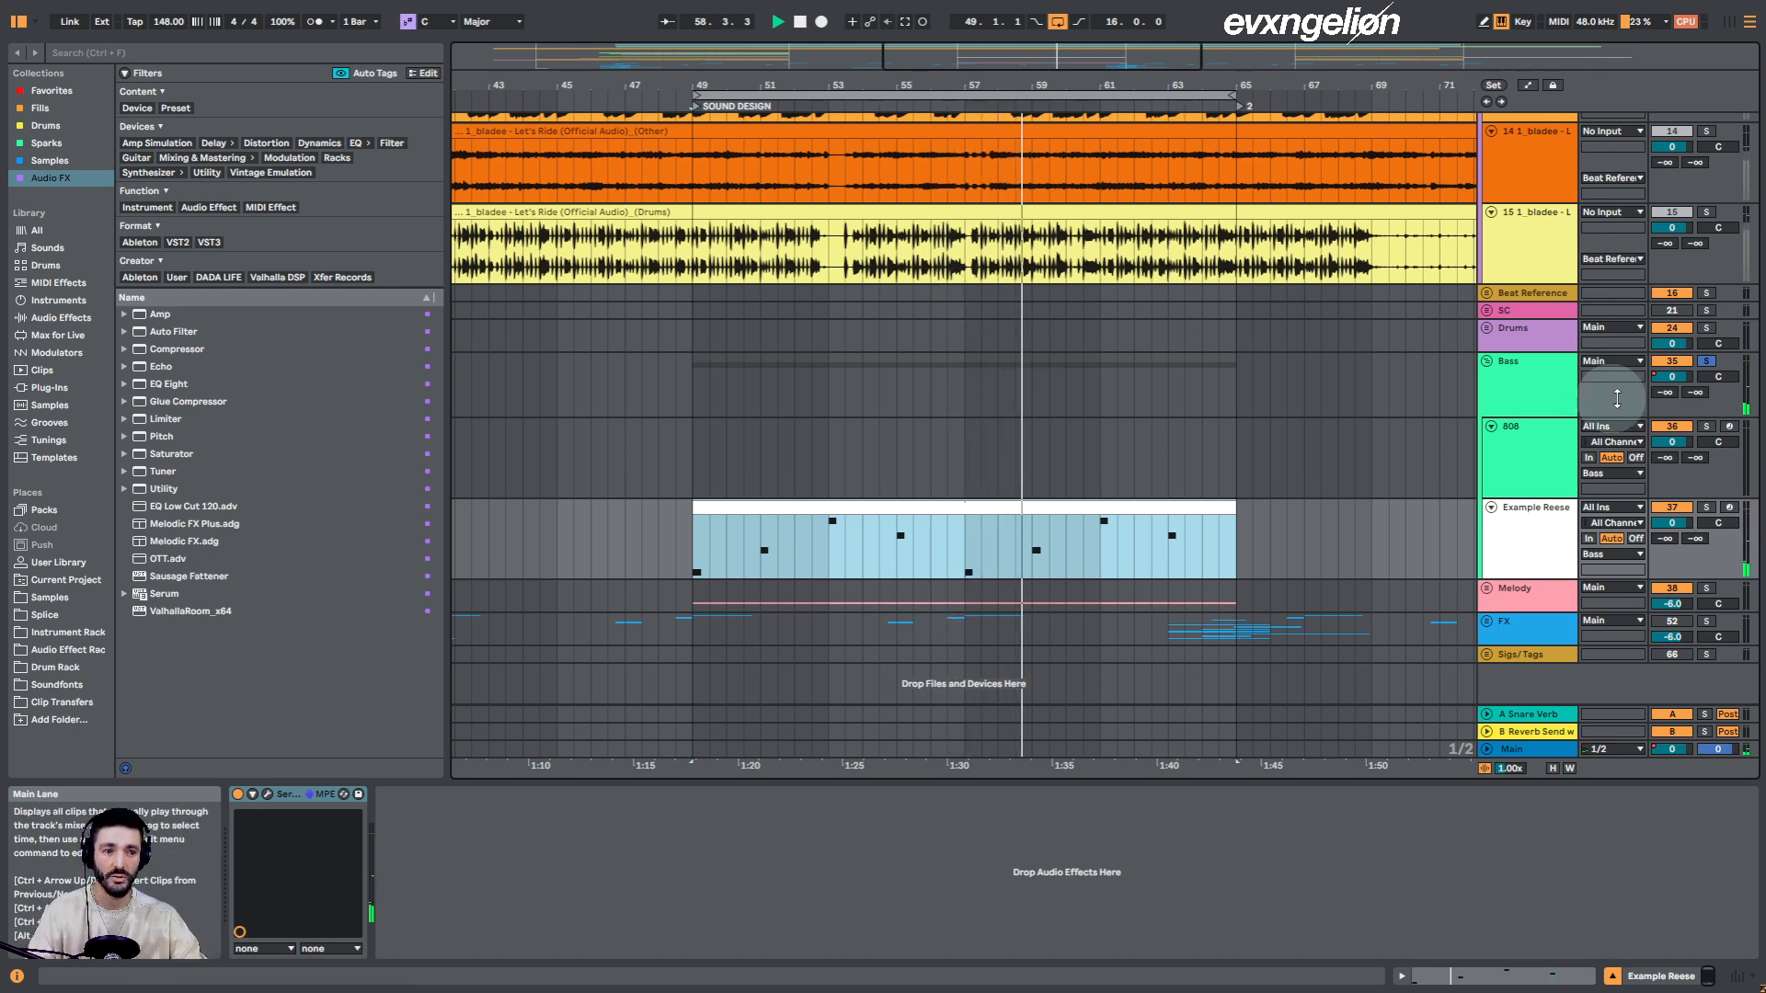
pyautogui.click(1706, 361)
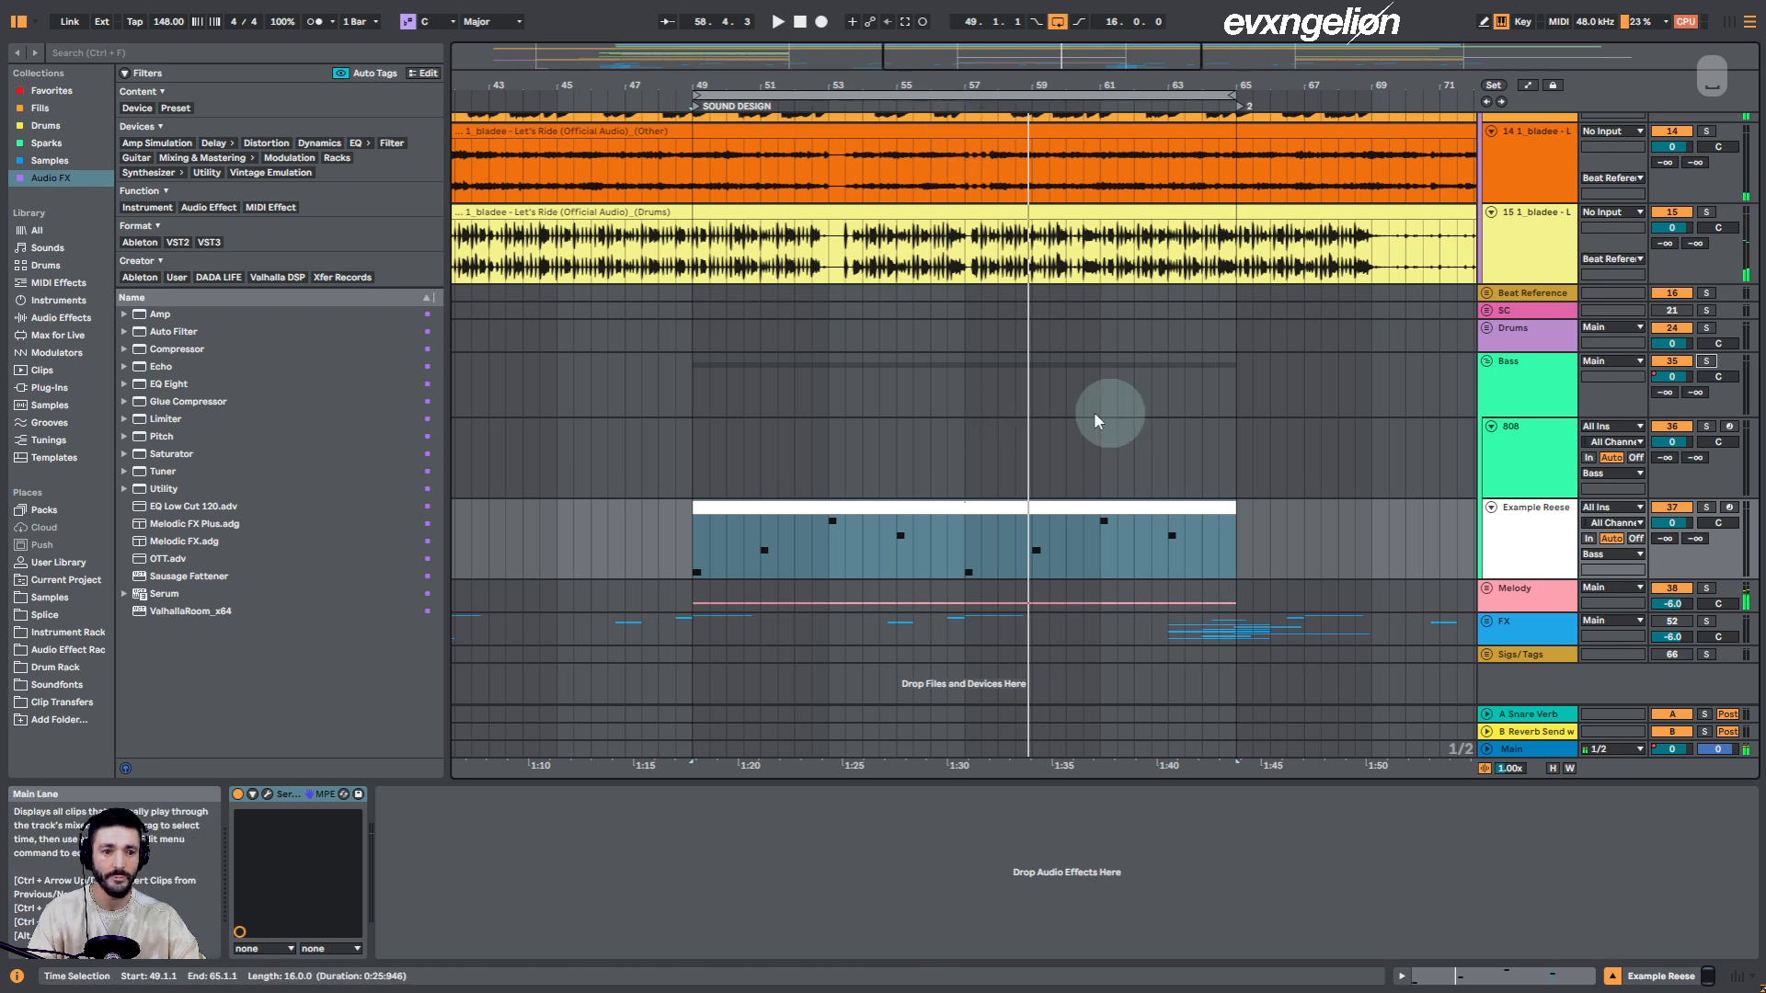
pyautogui.click(1488, 361)
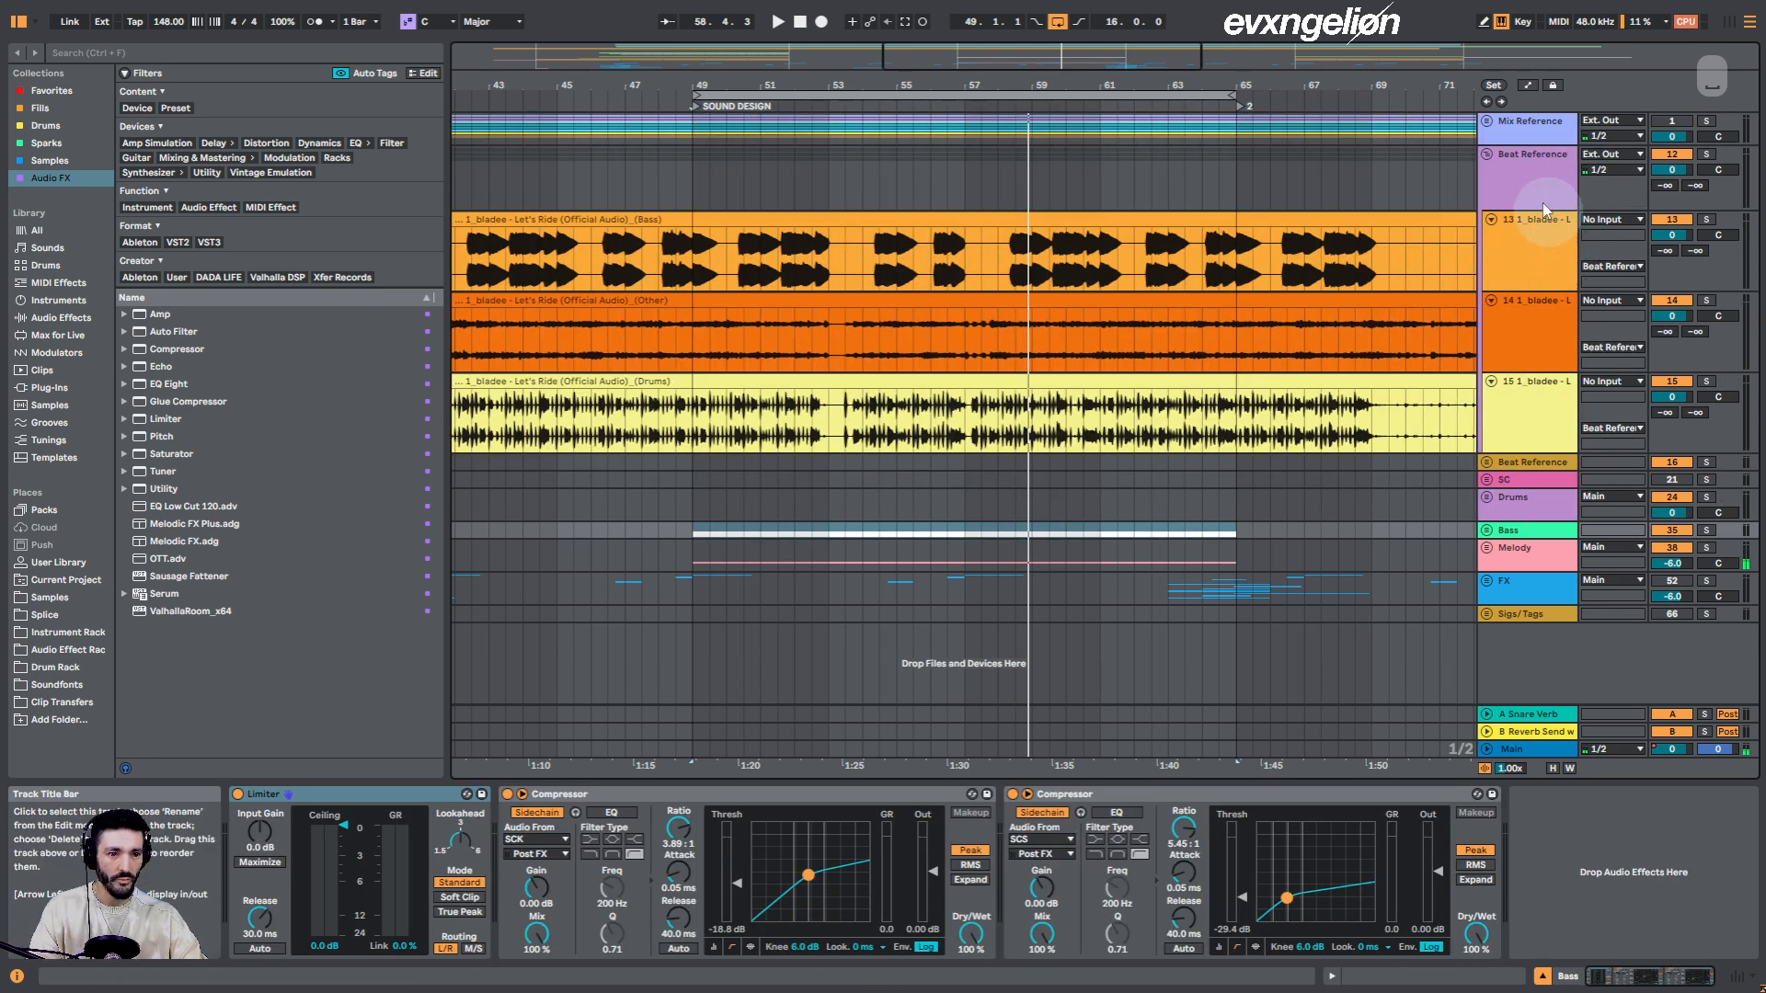
pyautogui.click(1488, 154)
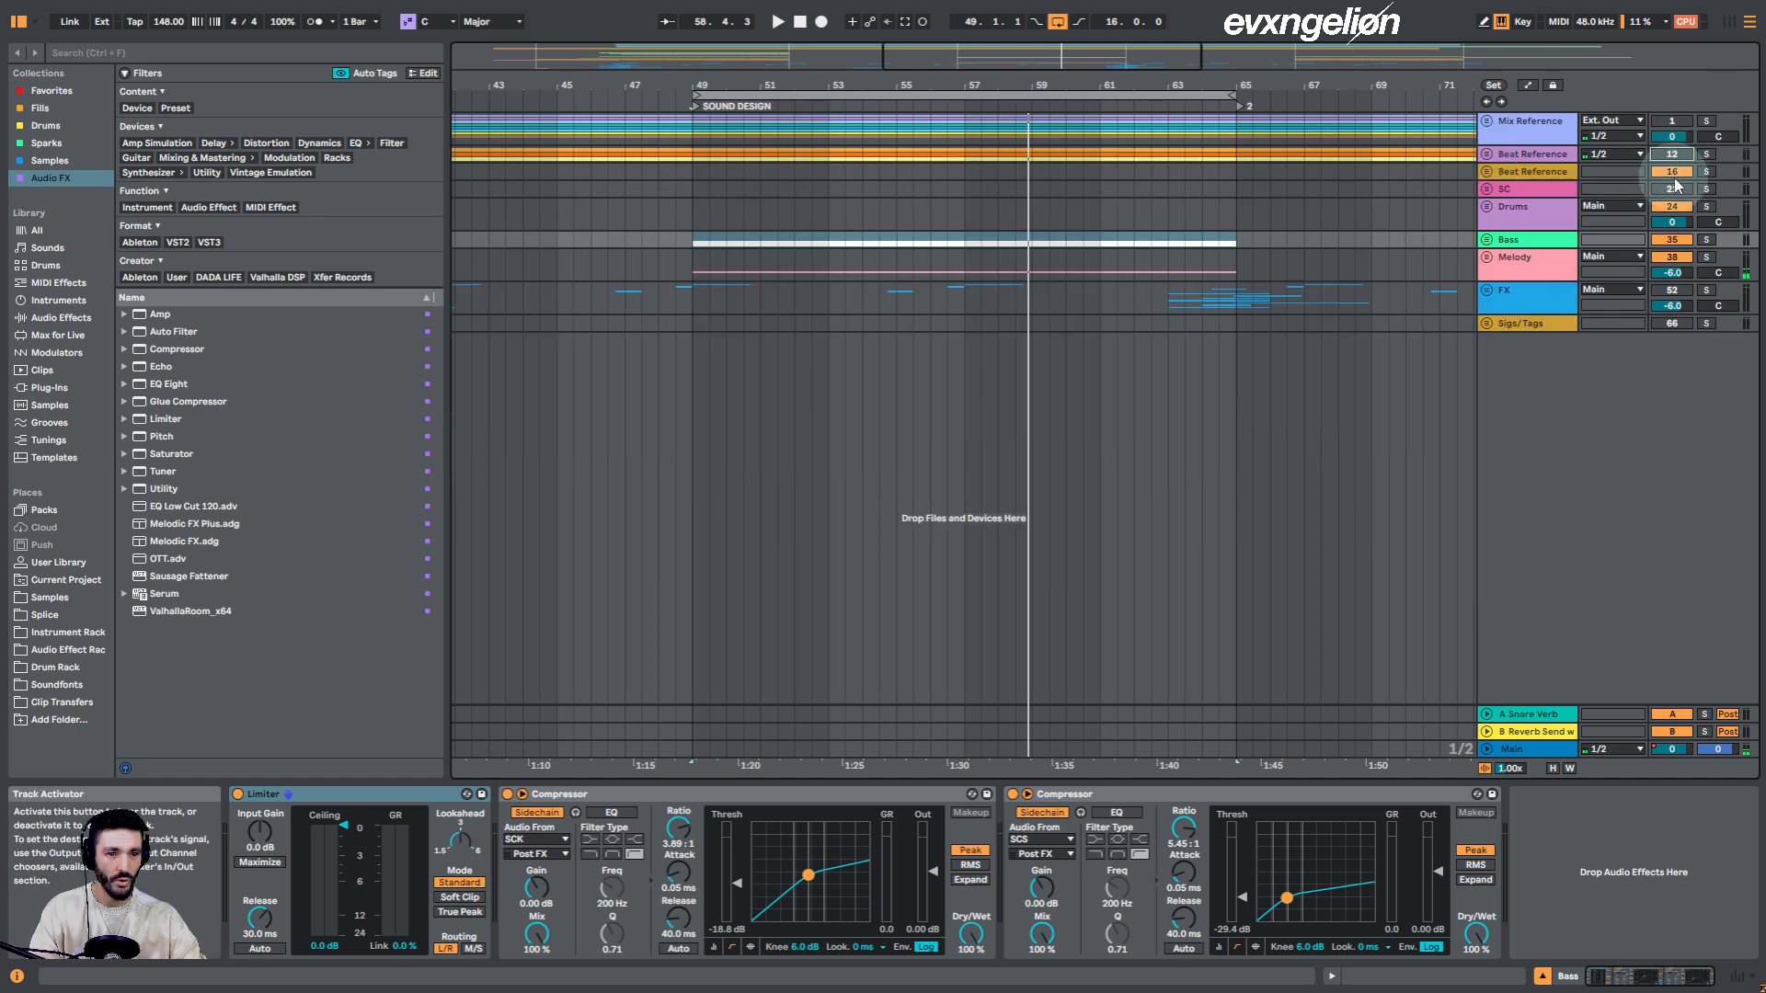
# Expand the Melody group and deactivate the Pluck 2 clip on the Pluck GROSSBEAT track
pyautogui.click(1487, 256)
pyautogui.scroll(-2, 1202, 274)
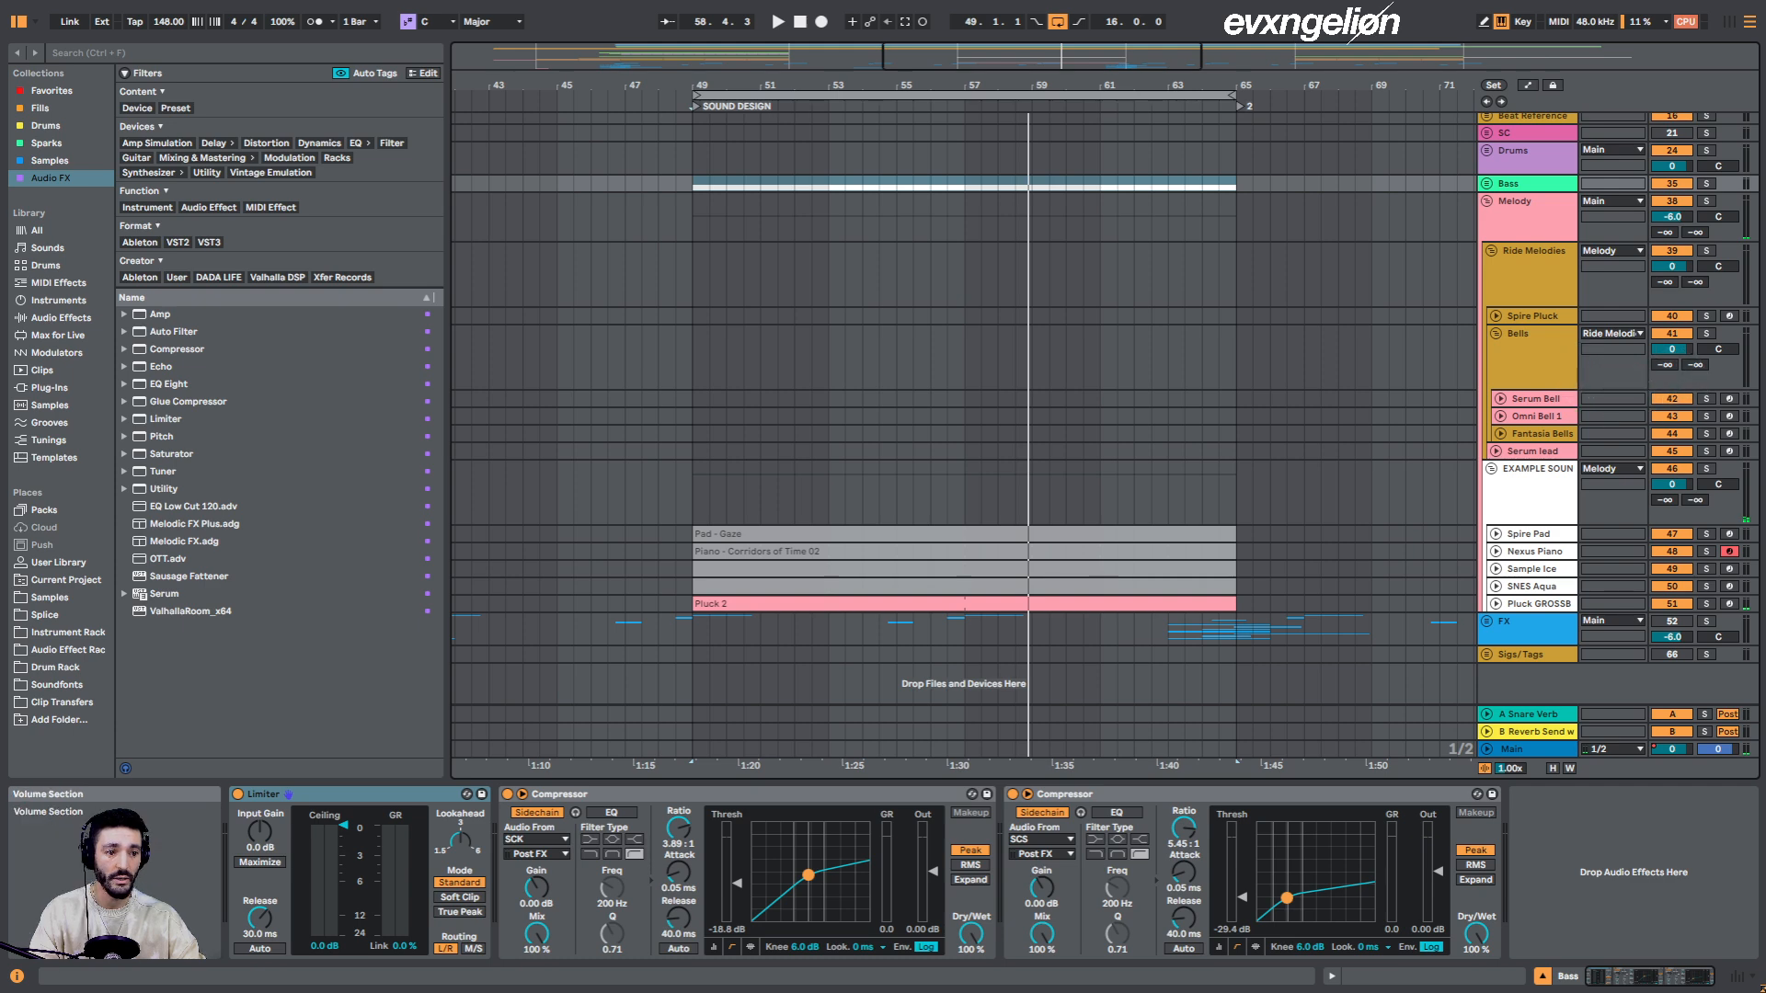
pyautogui.click(1118, 604)
pyautogui.press('0')
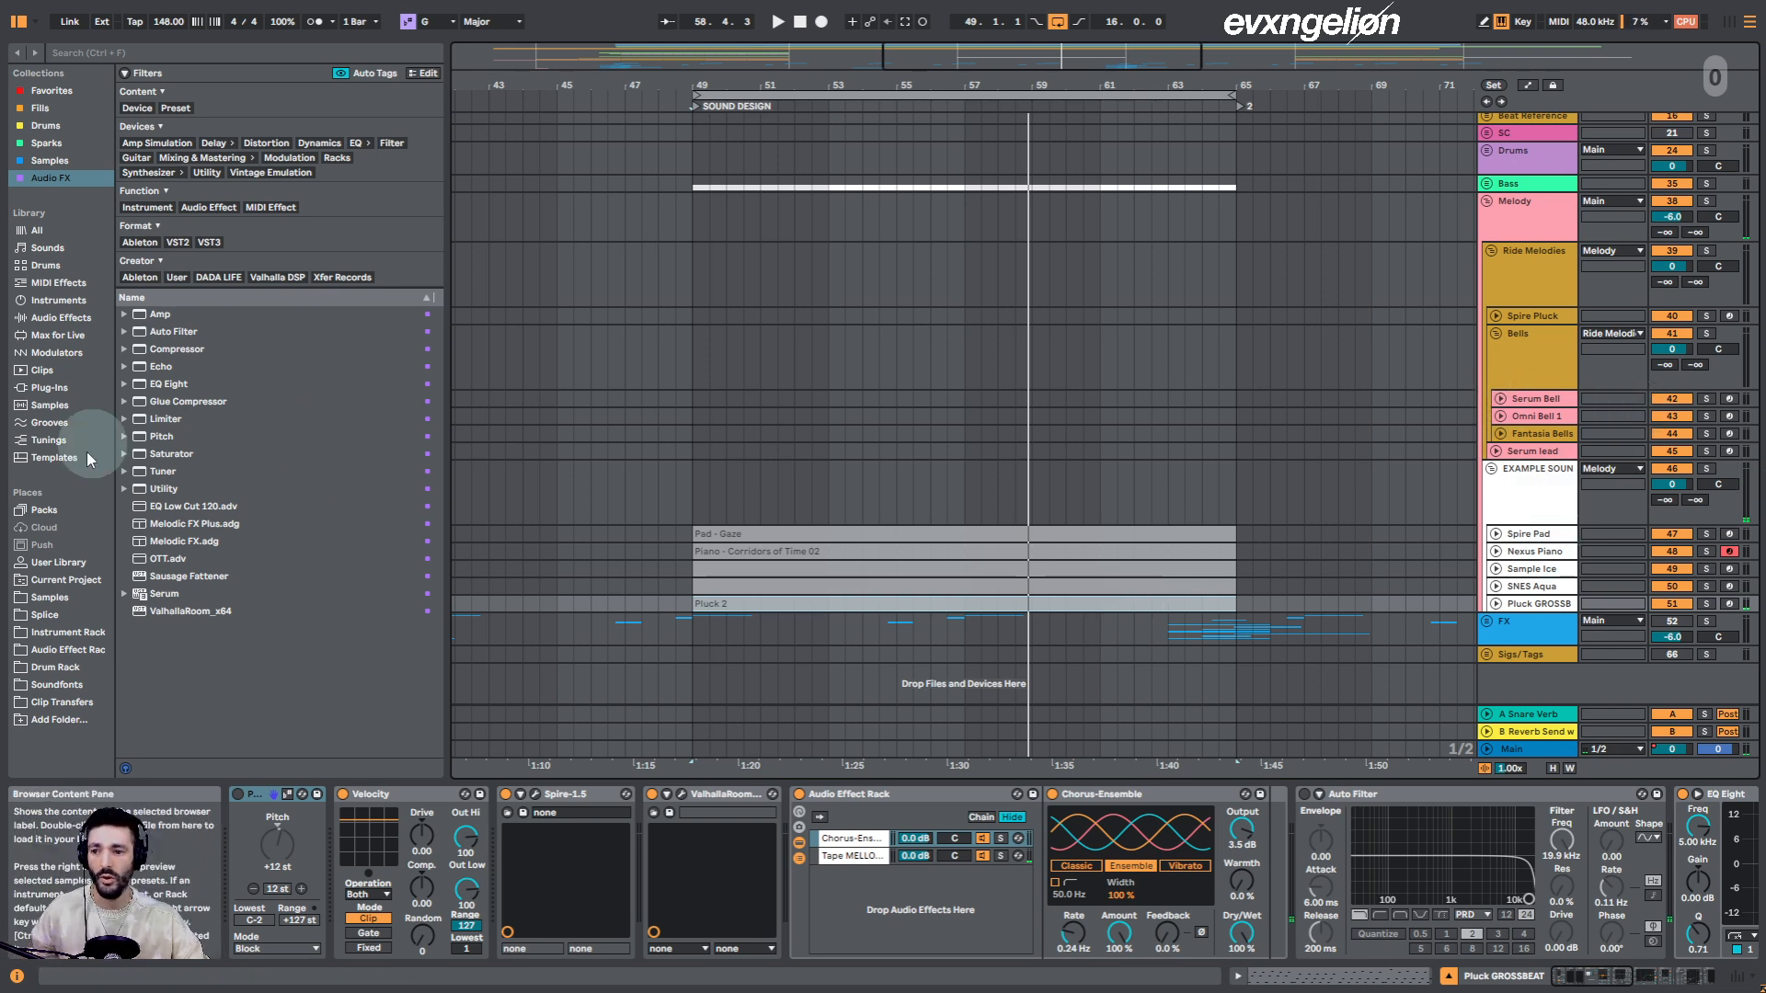
# Browse the Instrument Rack folder's Melodics presets and expand the HP subfolder
pyautogui.click(60, 633)
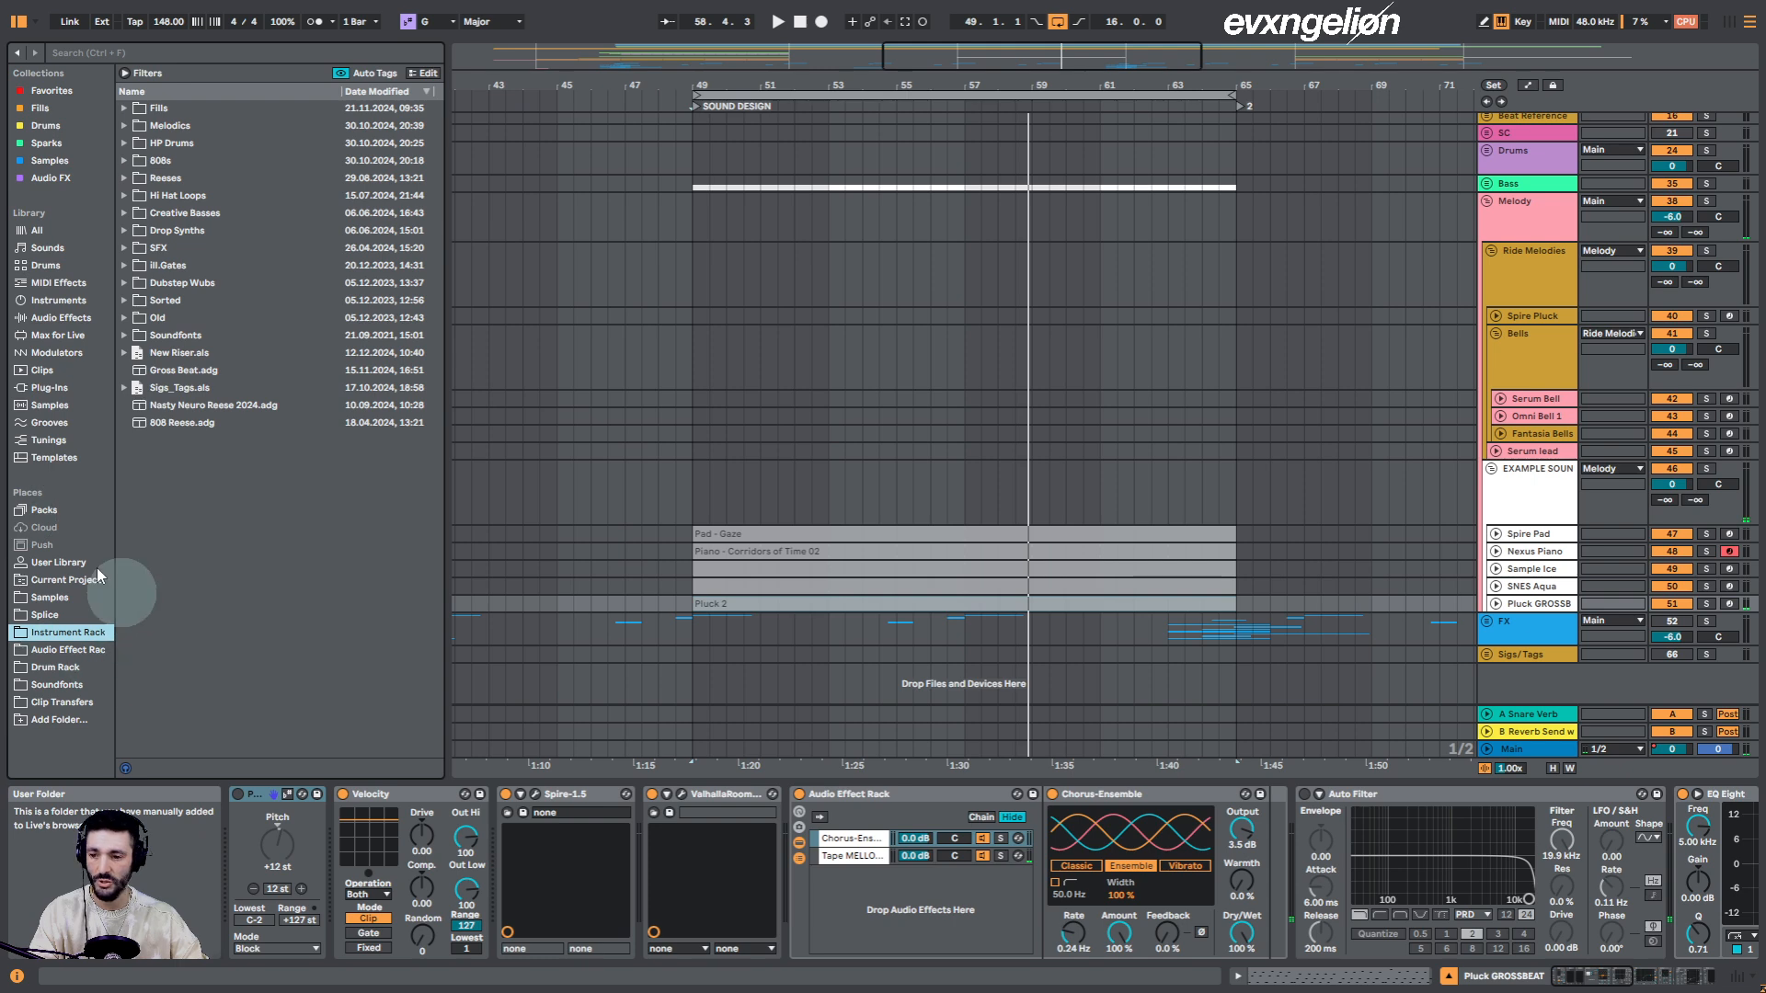
pyautogui.click(135, 129)
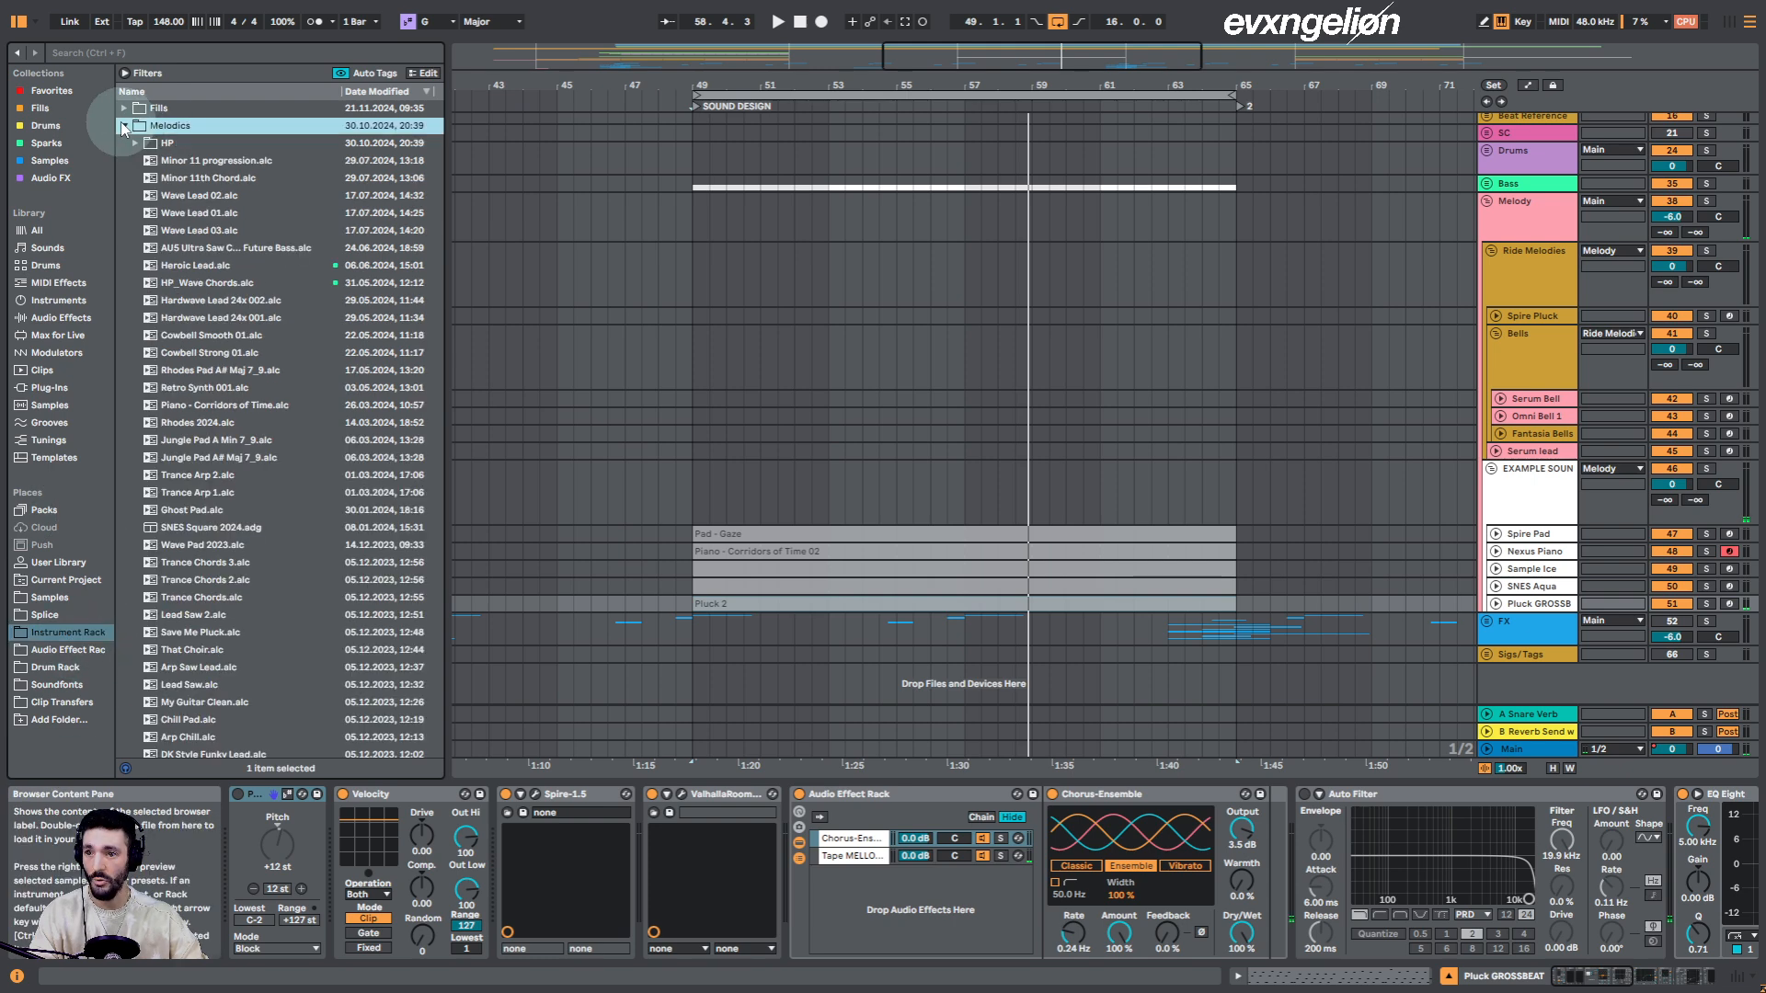
pyautogui.press('Tab')
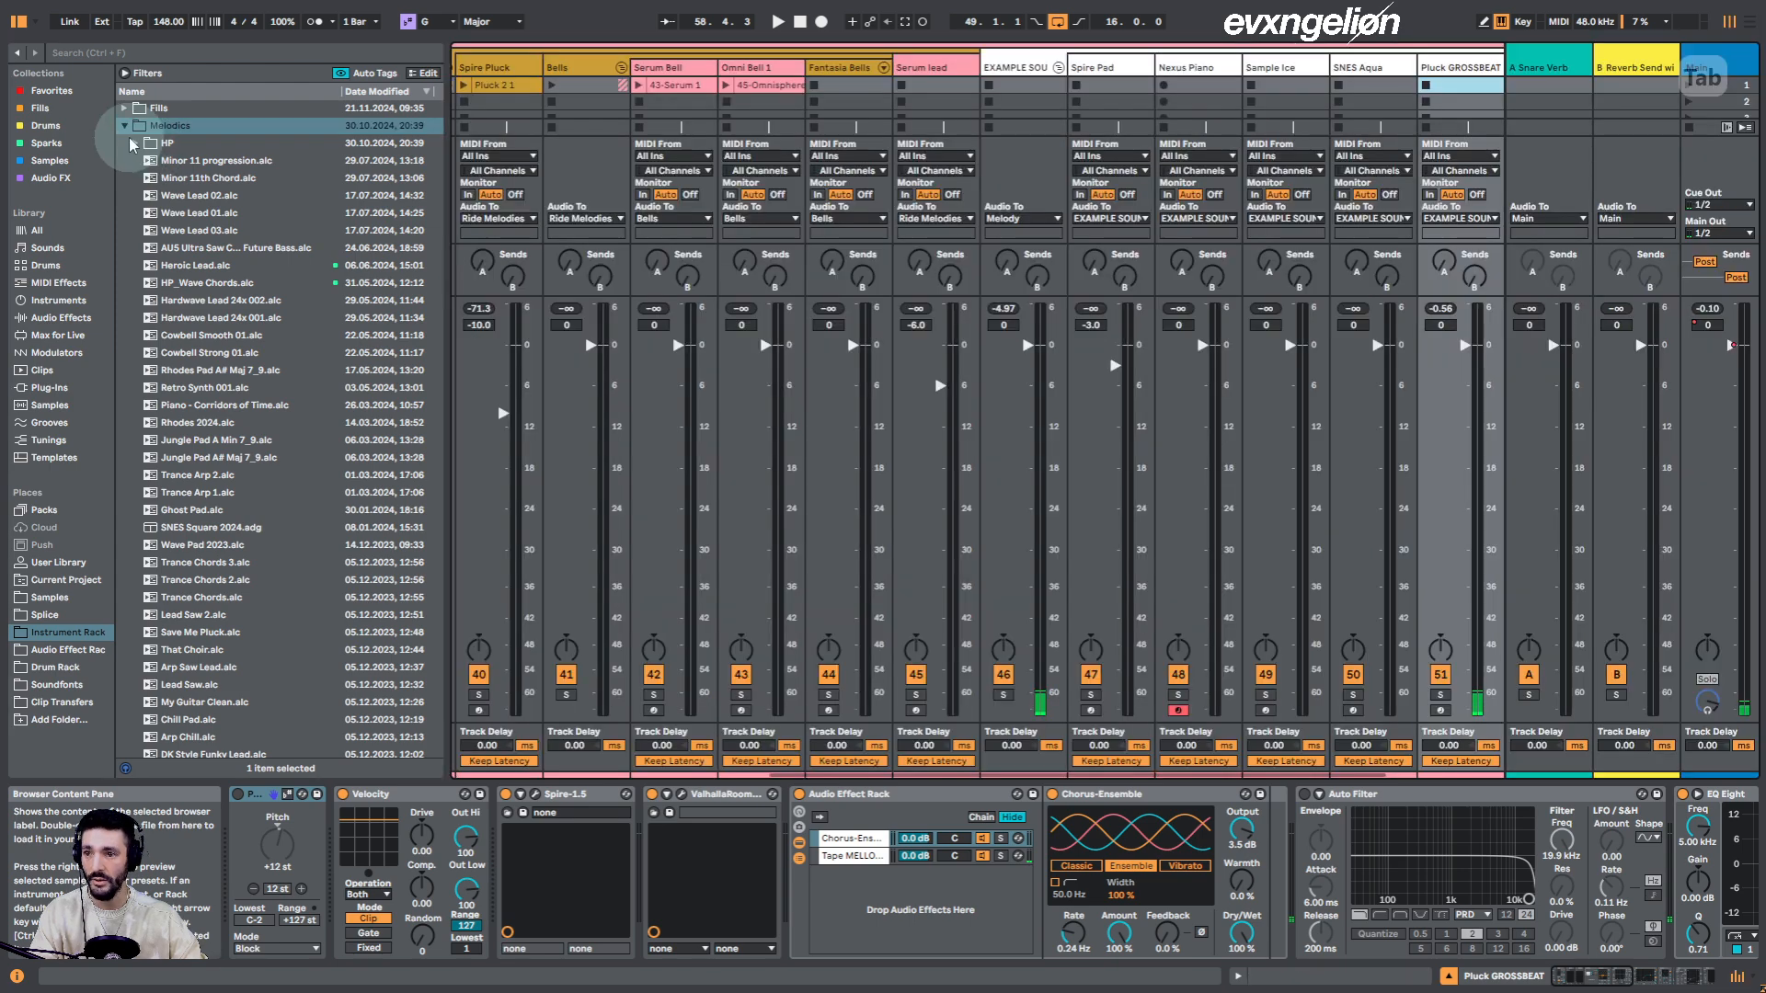
pyautogui.press('Tab')
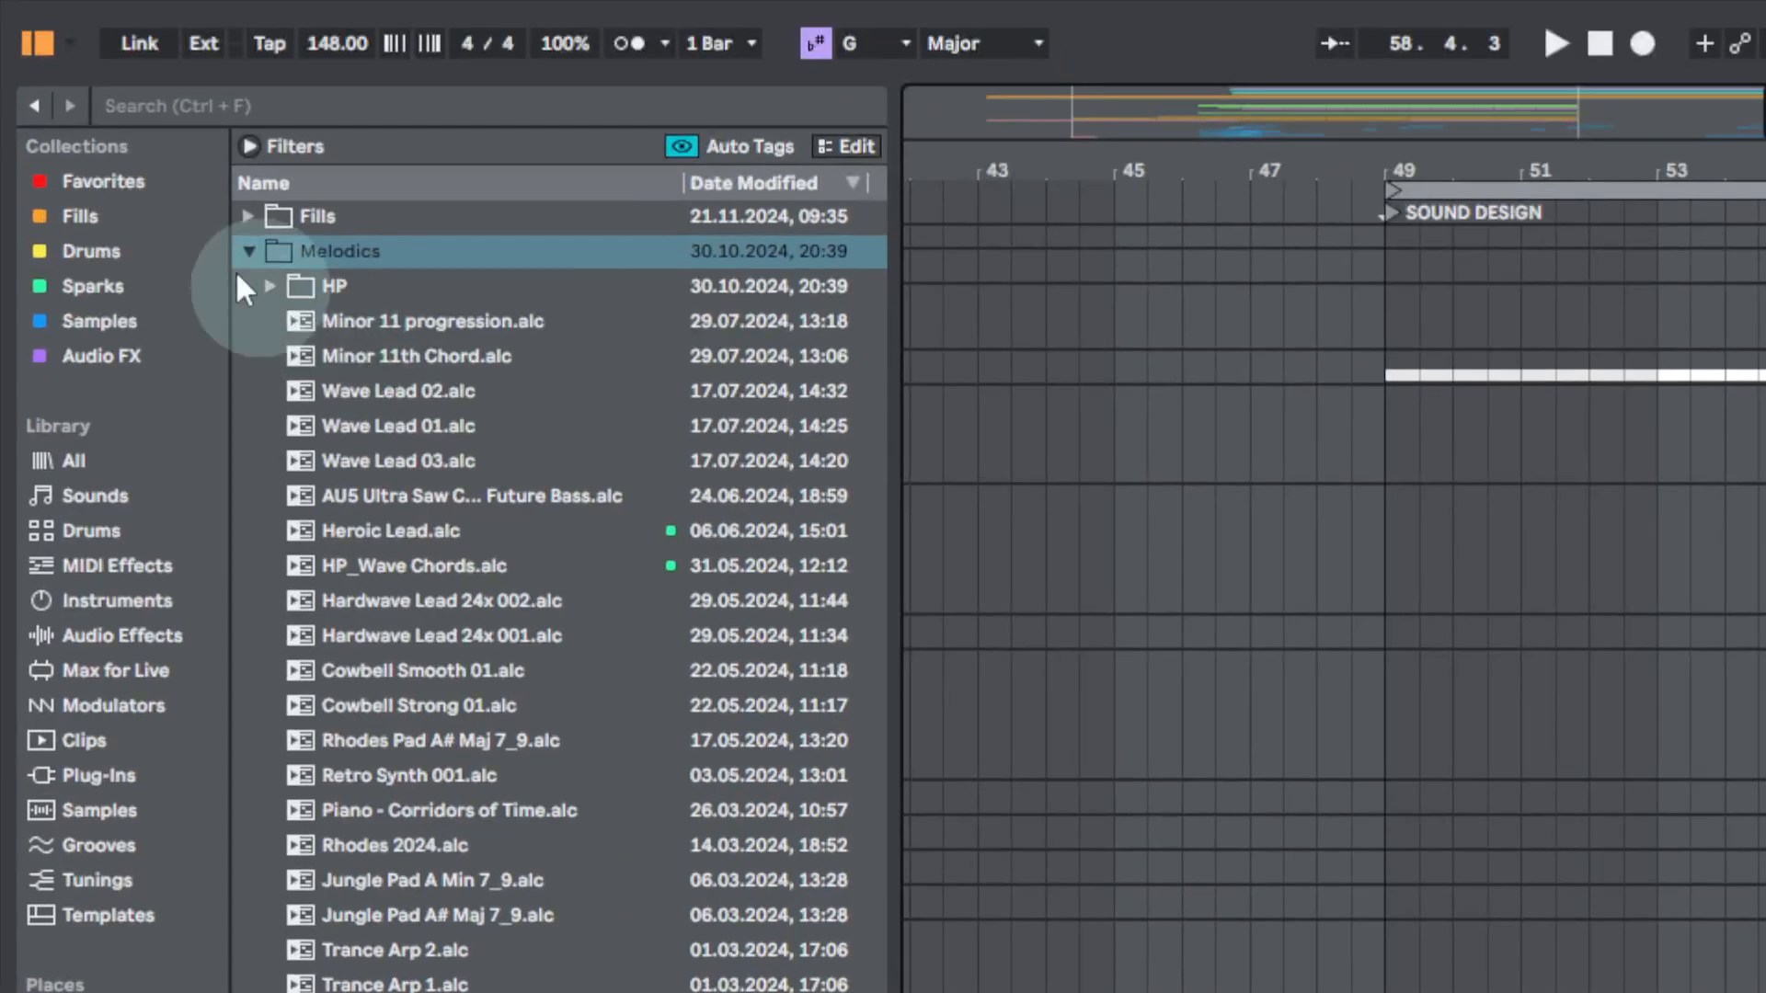
pyautogui.click(270, 283)
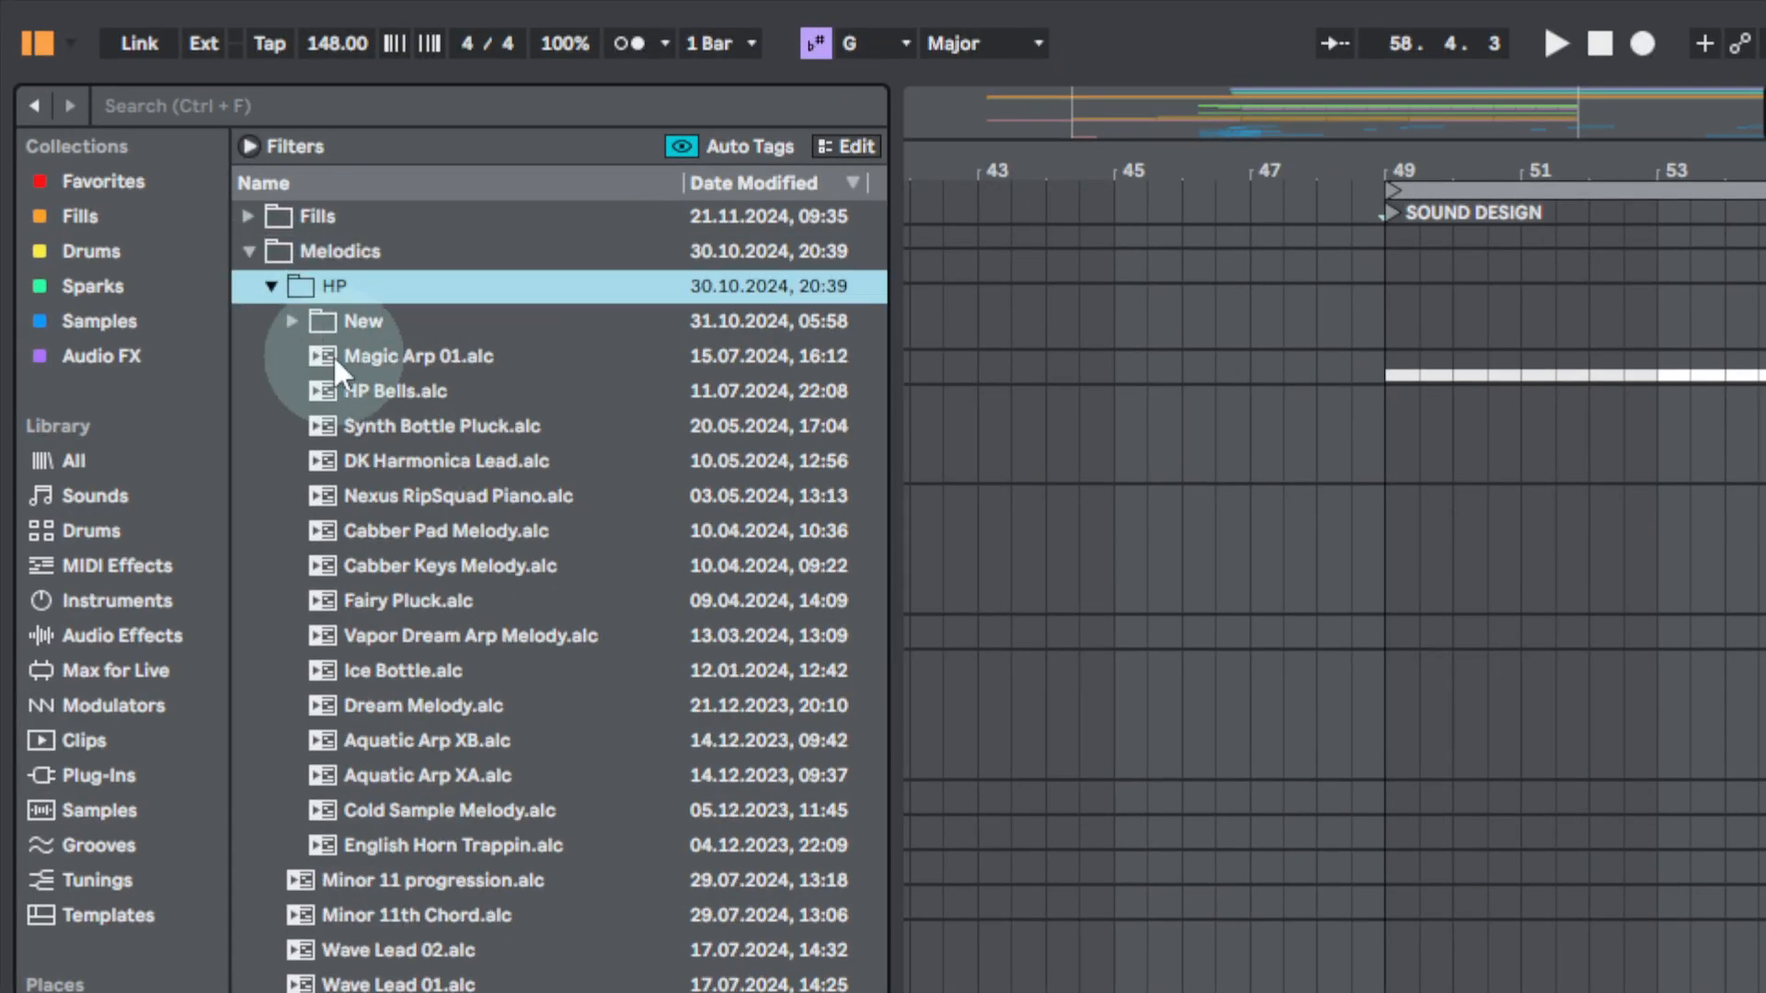
# Look through the Instruments, Plucks and Pads preset folders inside the HP folder's New subfolder
pyautogui.click(291, 320)
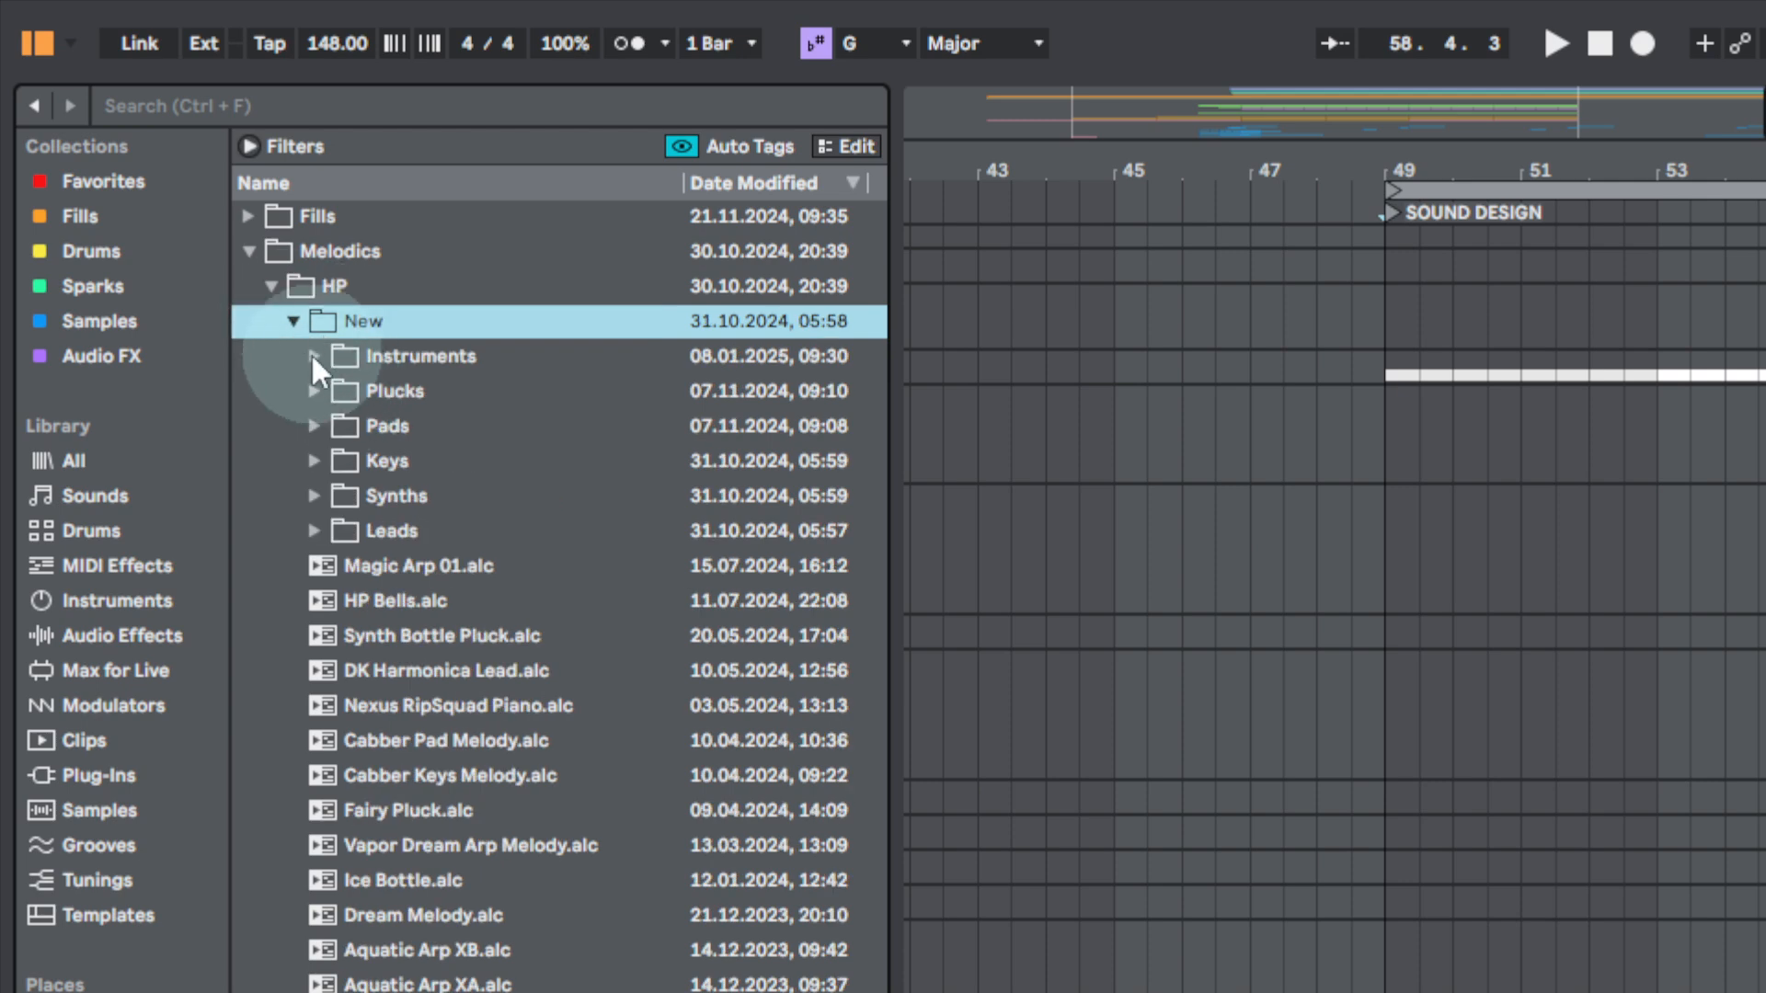
pyautogui.click(313, 355)
pyautogui.click(315, 355)
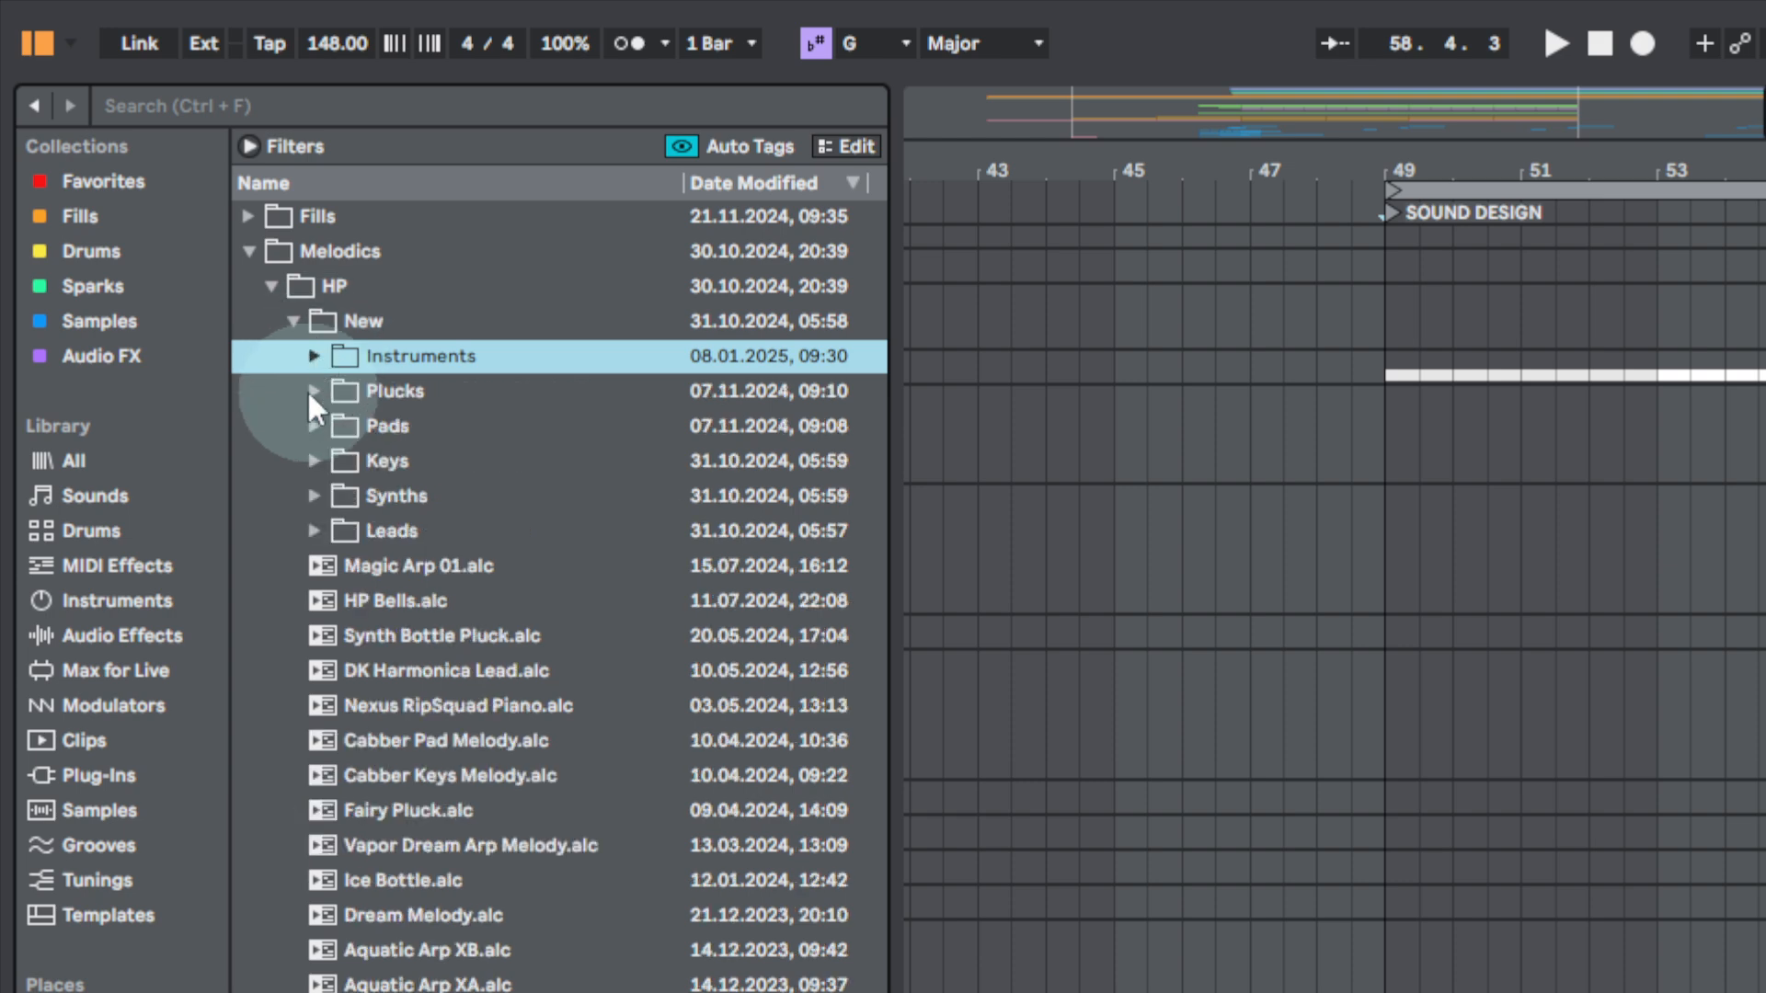
pyautogui.click(313, 390)
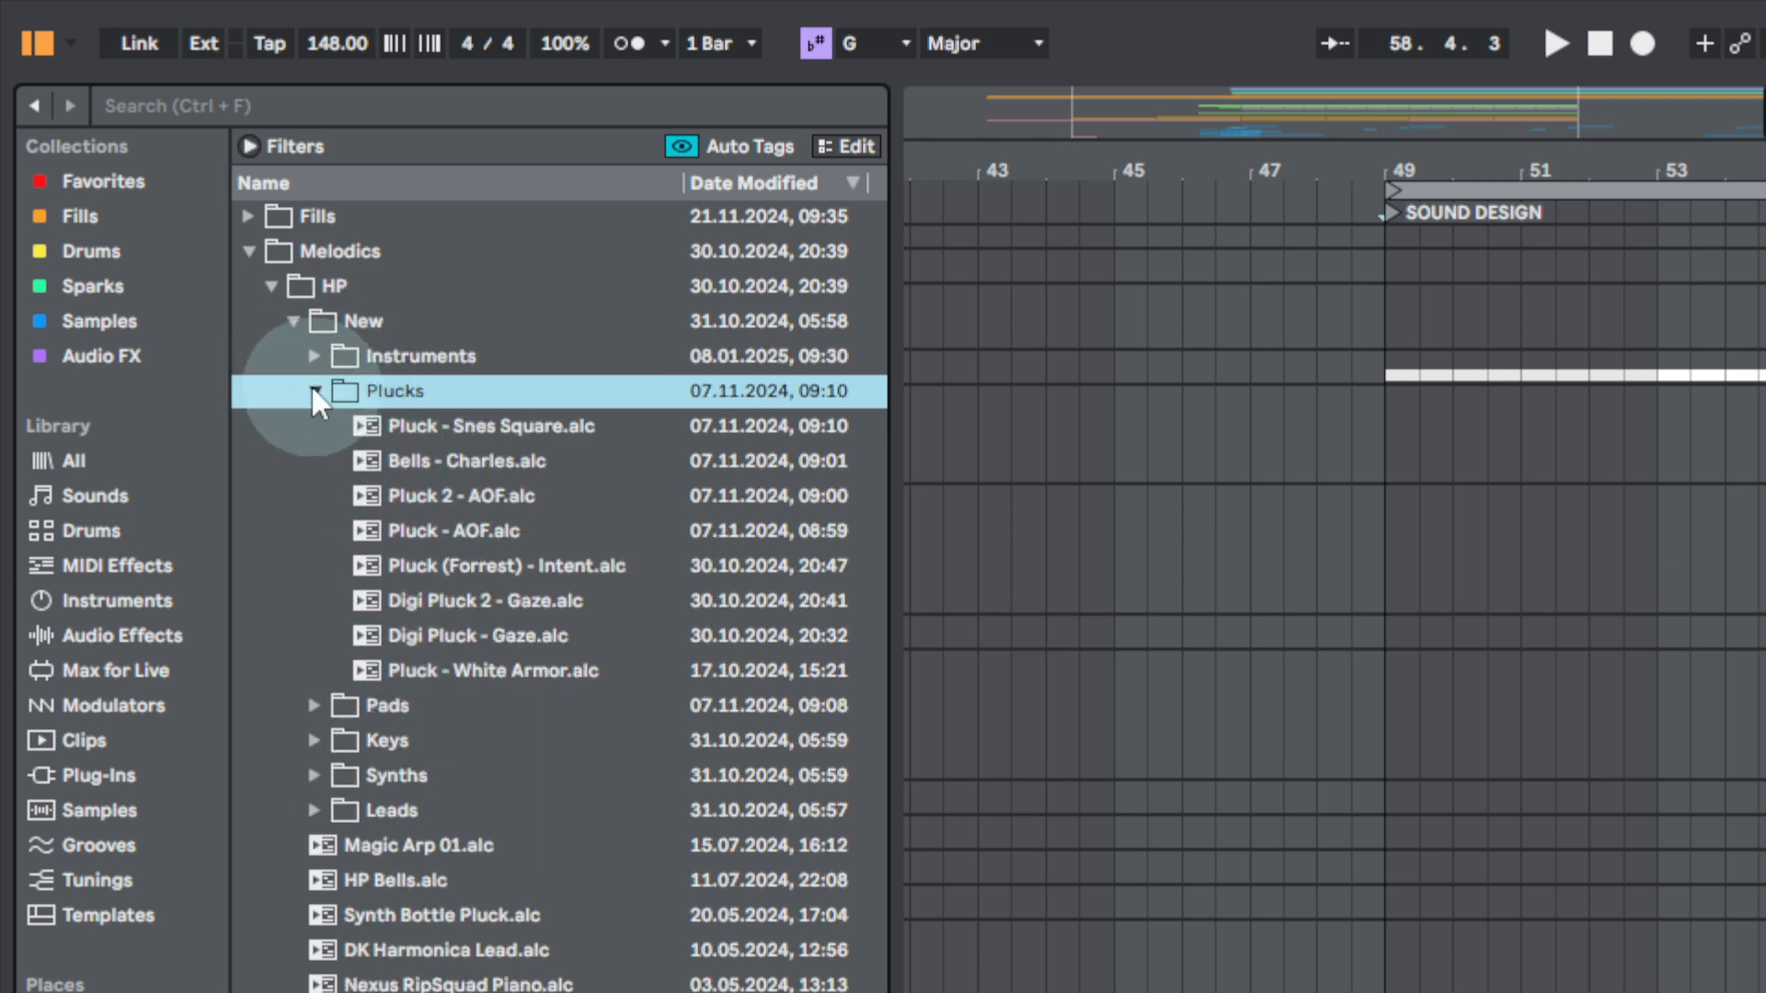
pyautogui.click(314, 390)
pyautogui.click(313, 425)
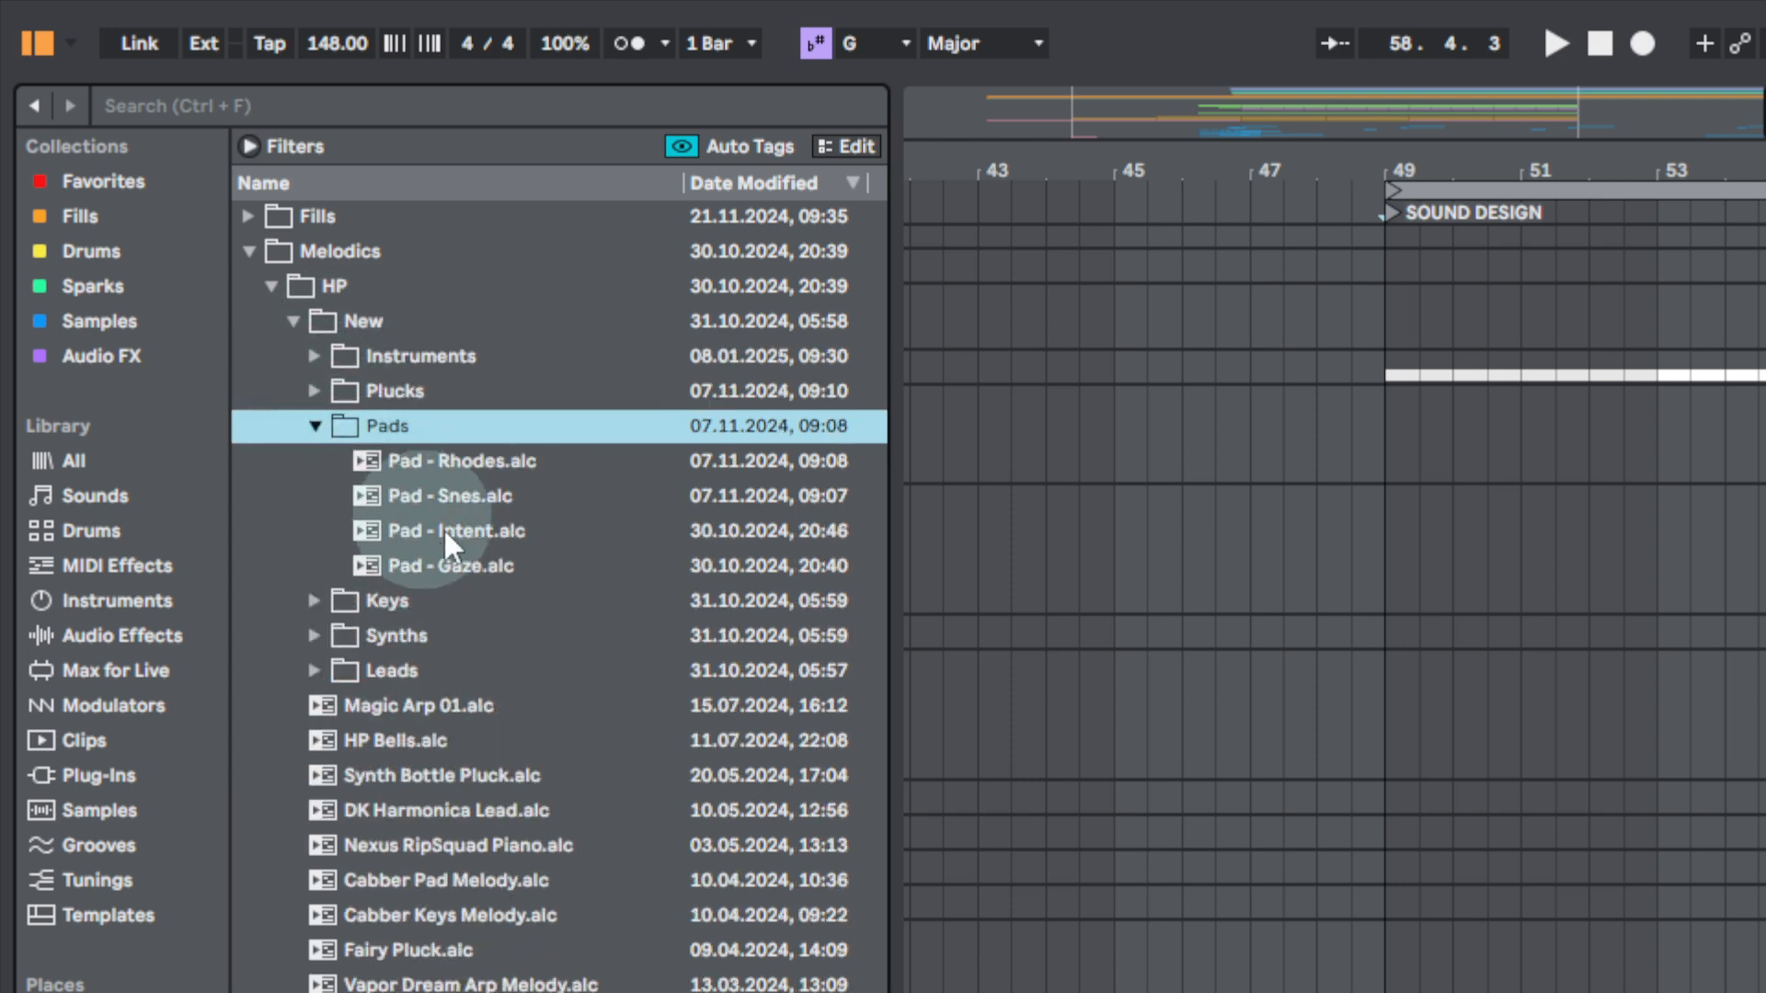
pyautogui.click(317, 428)
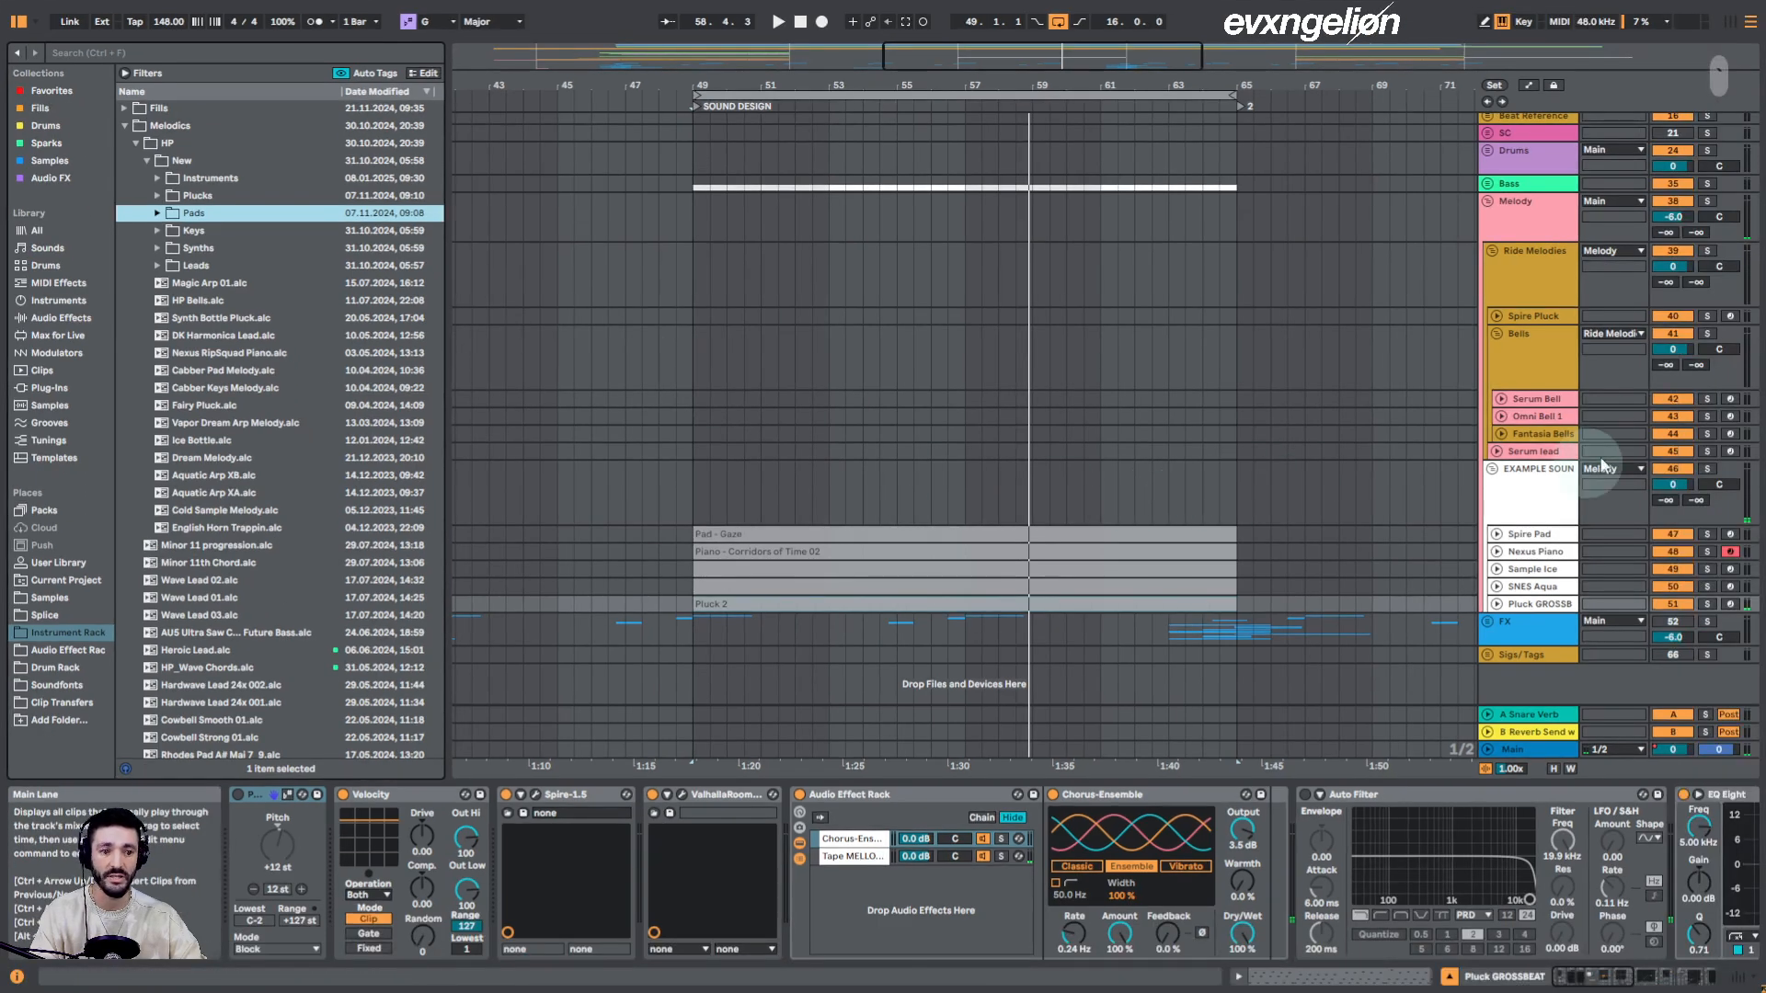
# Audition the Serum Bell track, arm the Spire Pluck track, and inspect its Spire patch before closing the plug-in window
pyautogui.click(1536, 399)
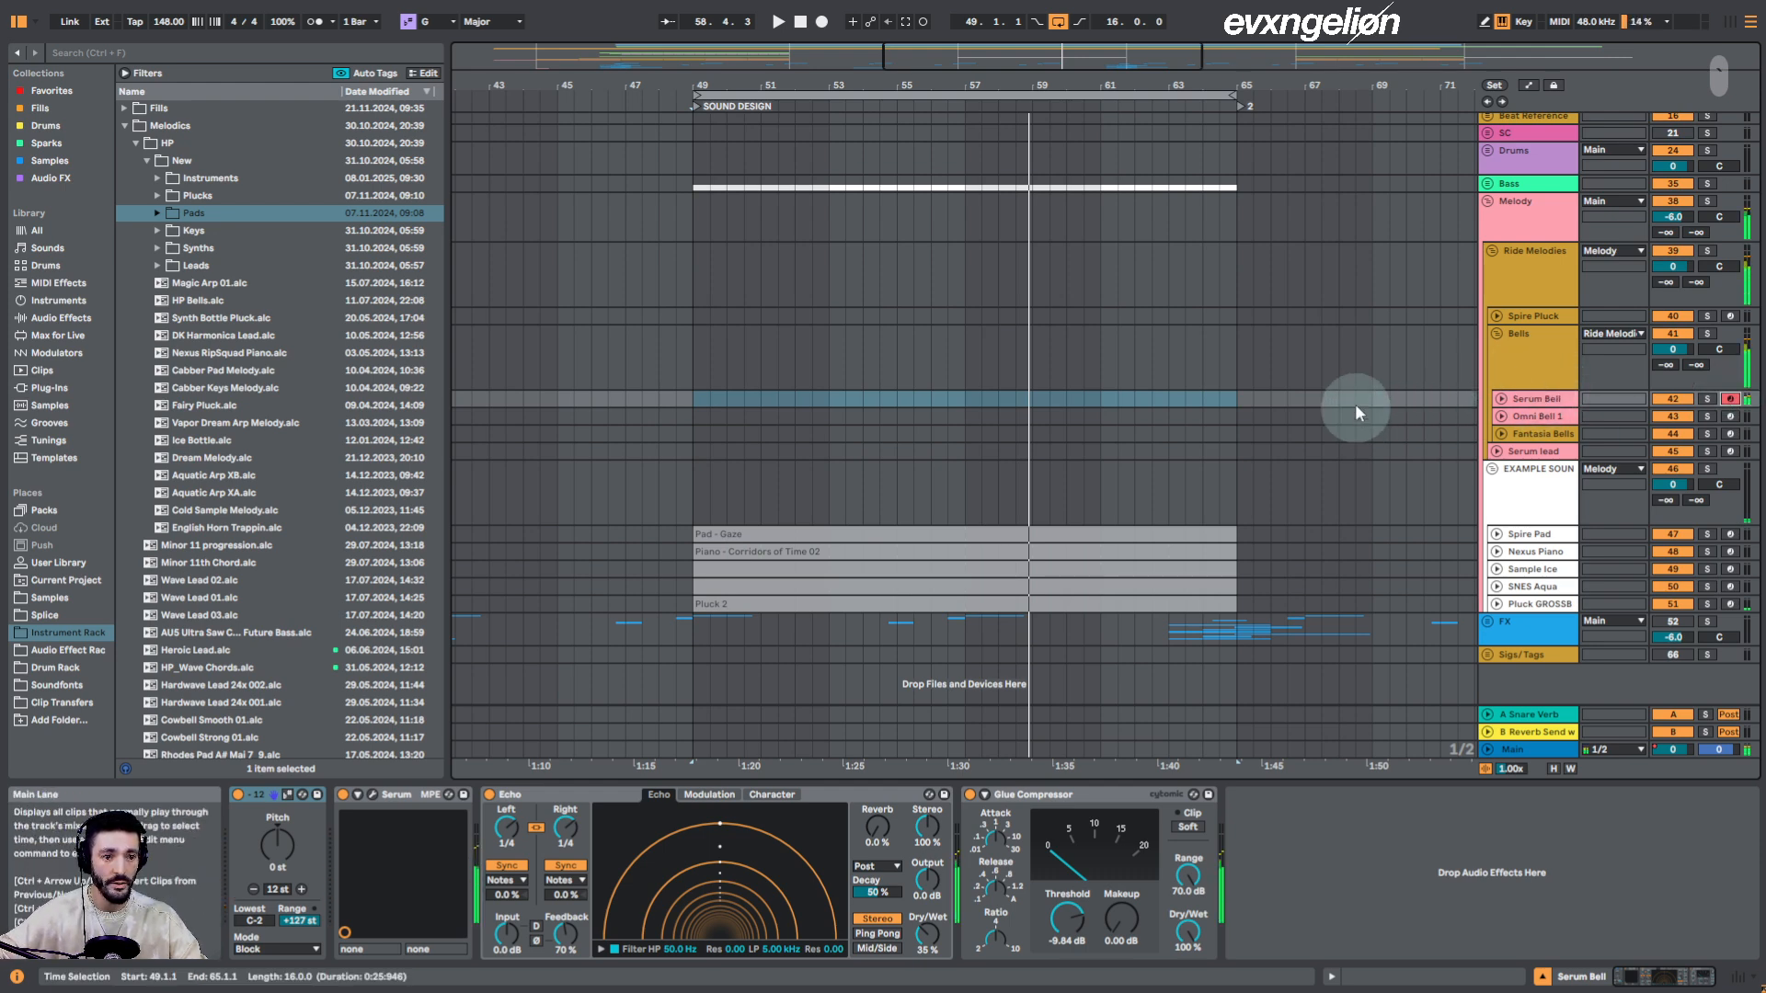
pyautogui.click(1730, 317)
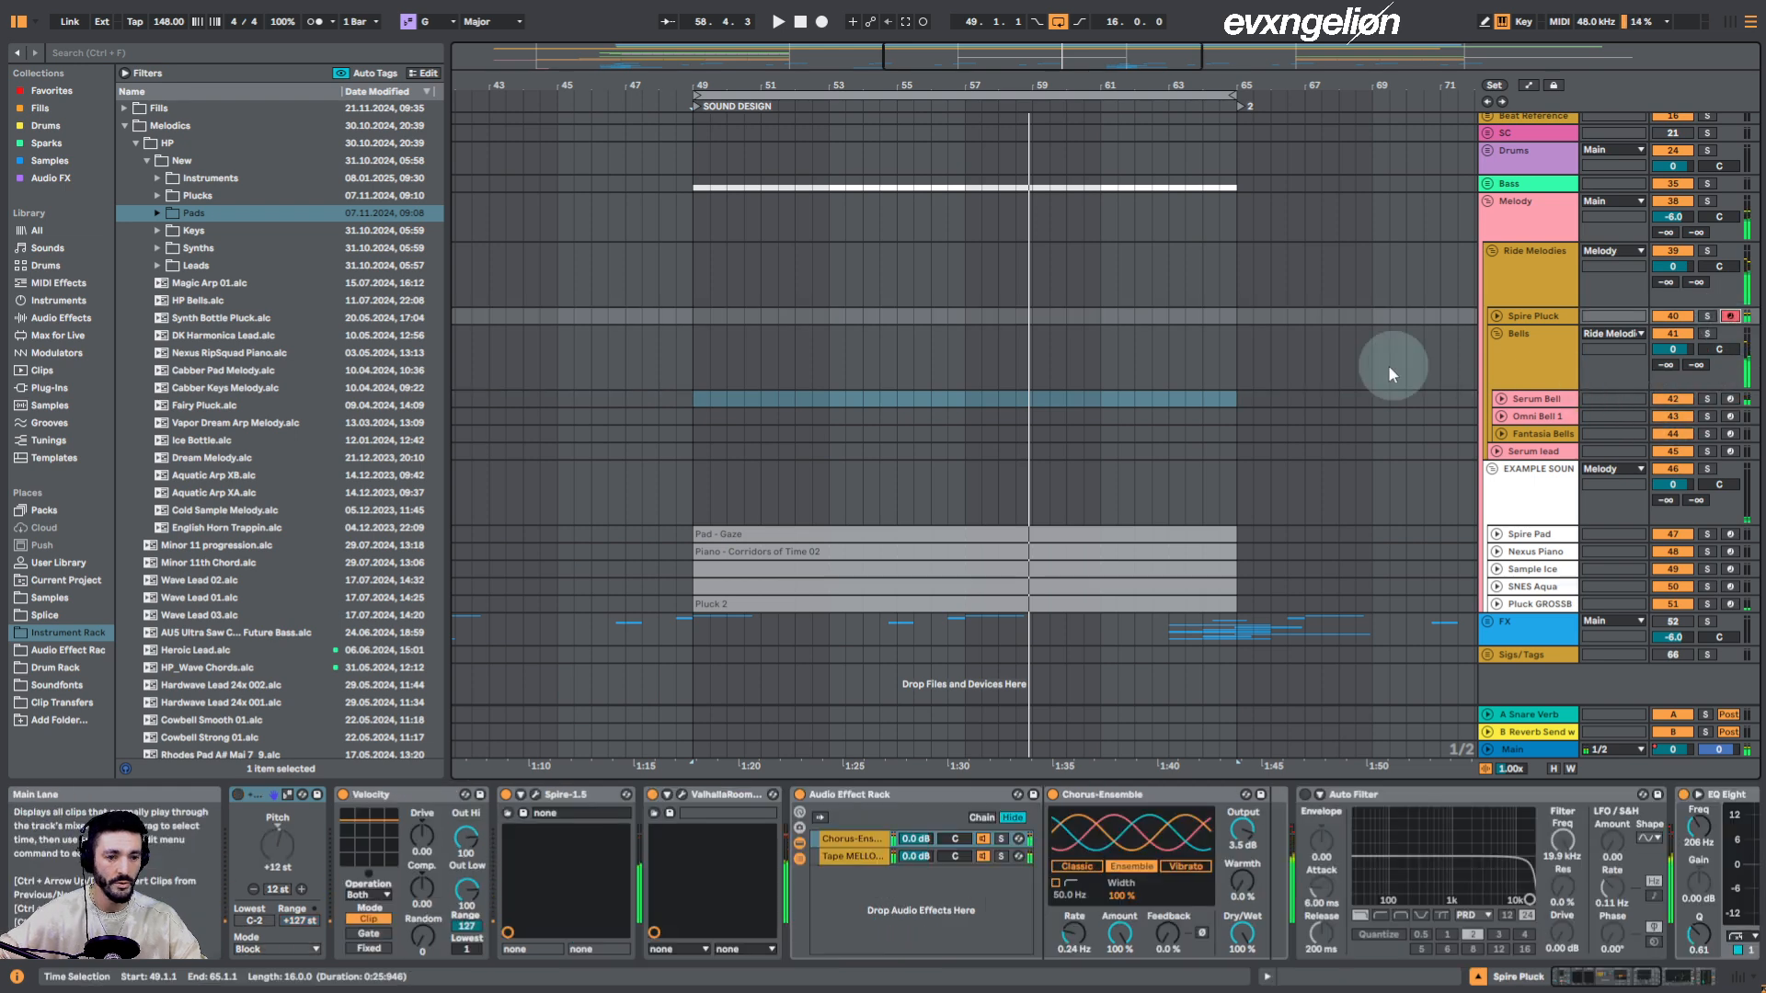
pyautogui.click(1536, 316)
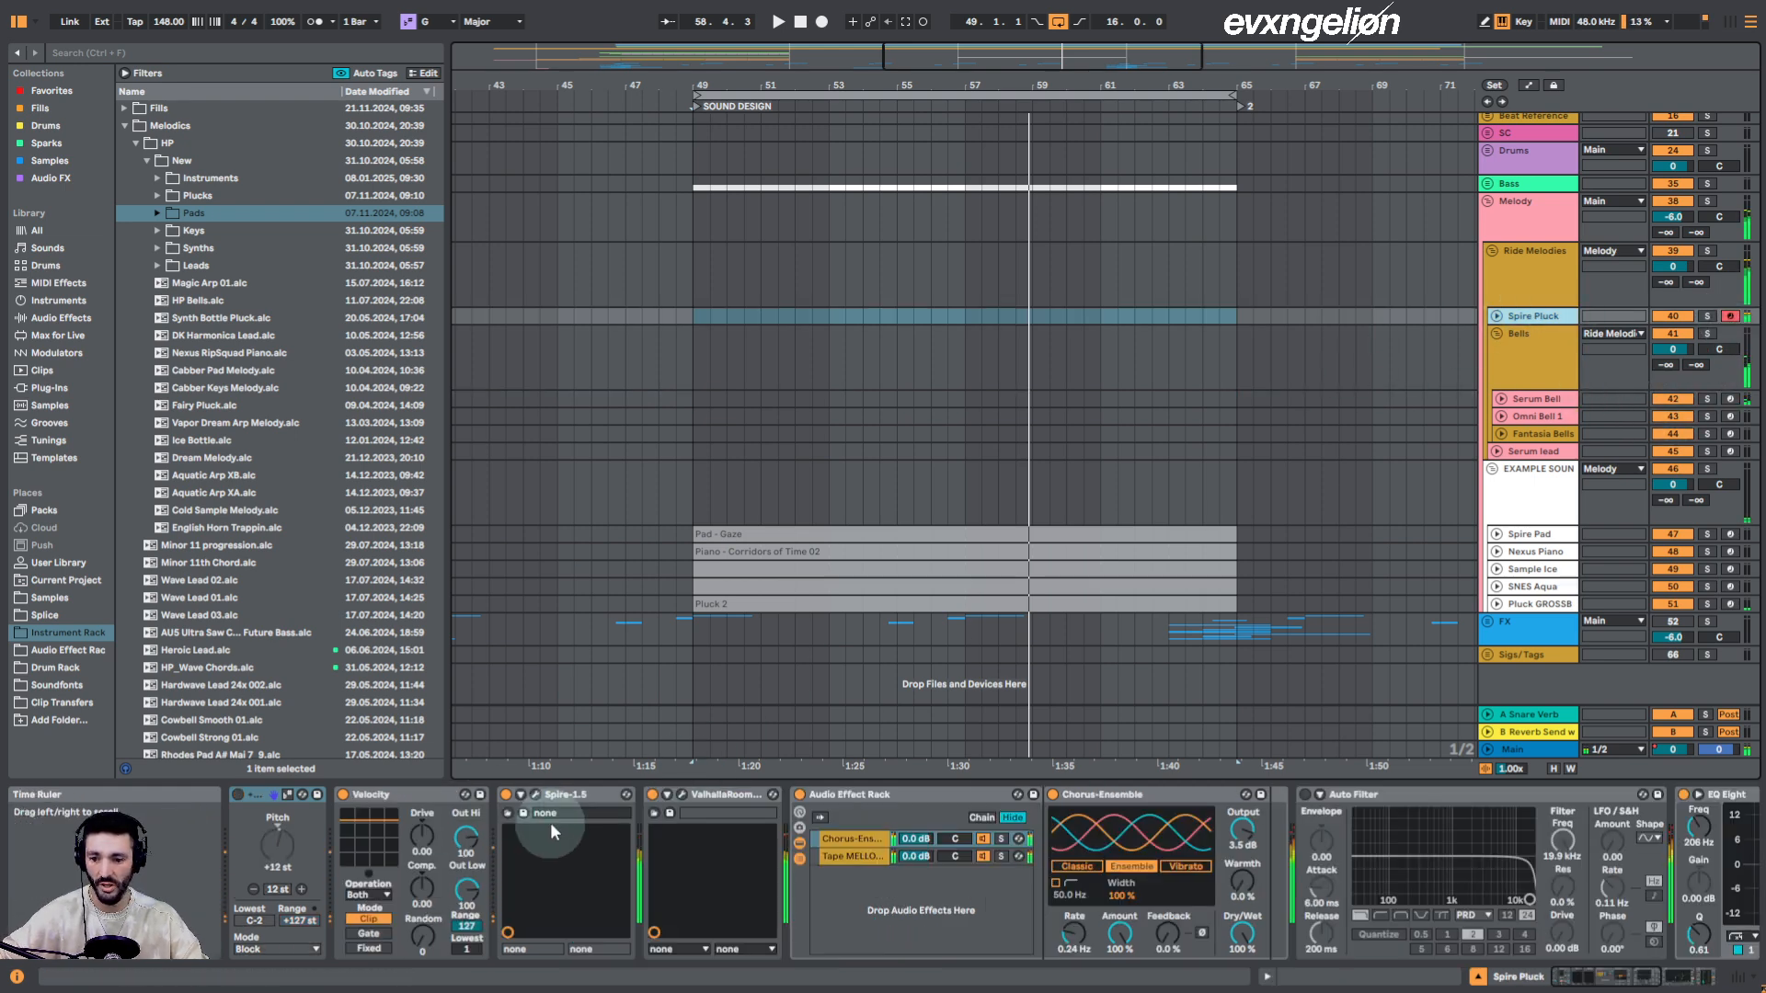
pyautogui.click(534, 802)
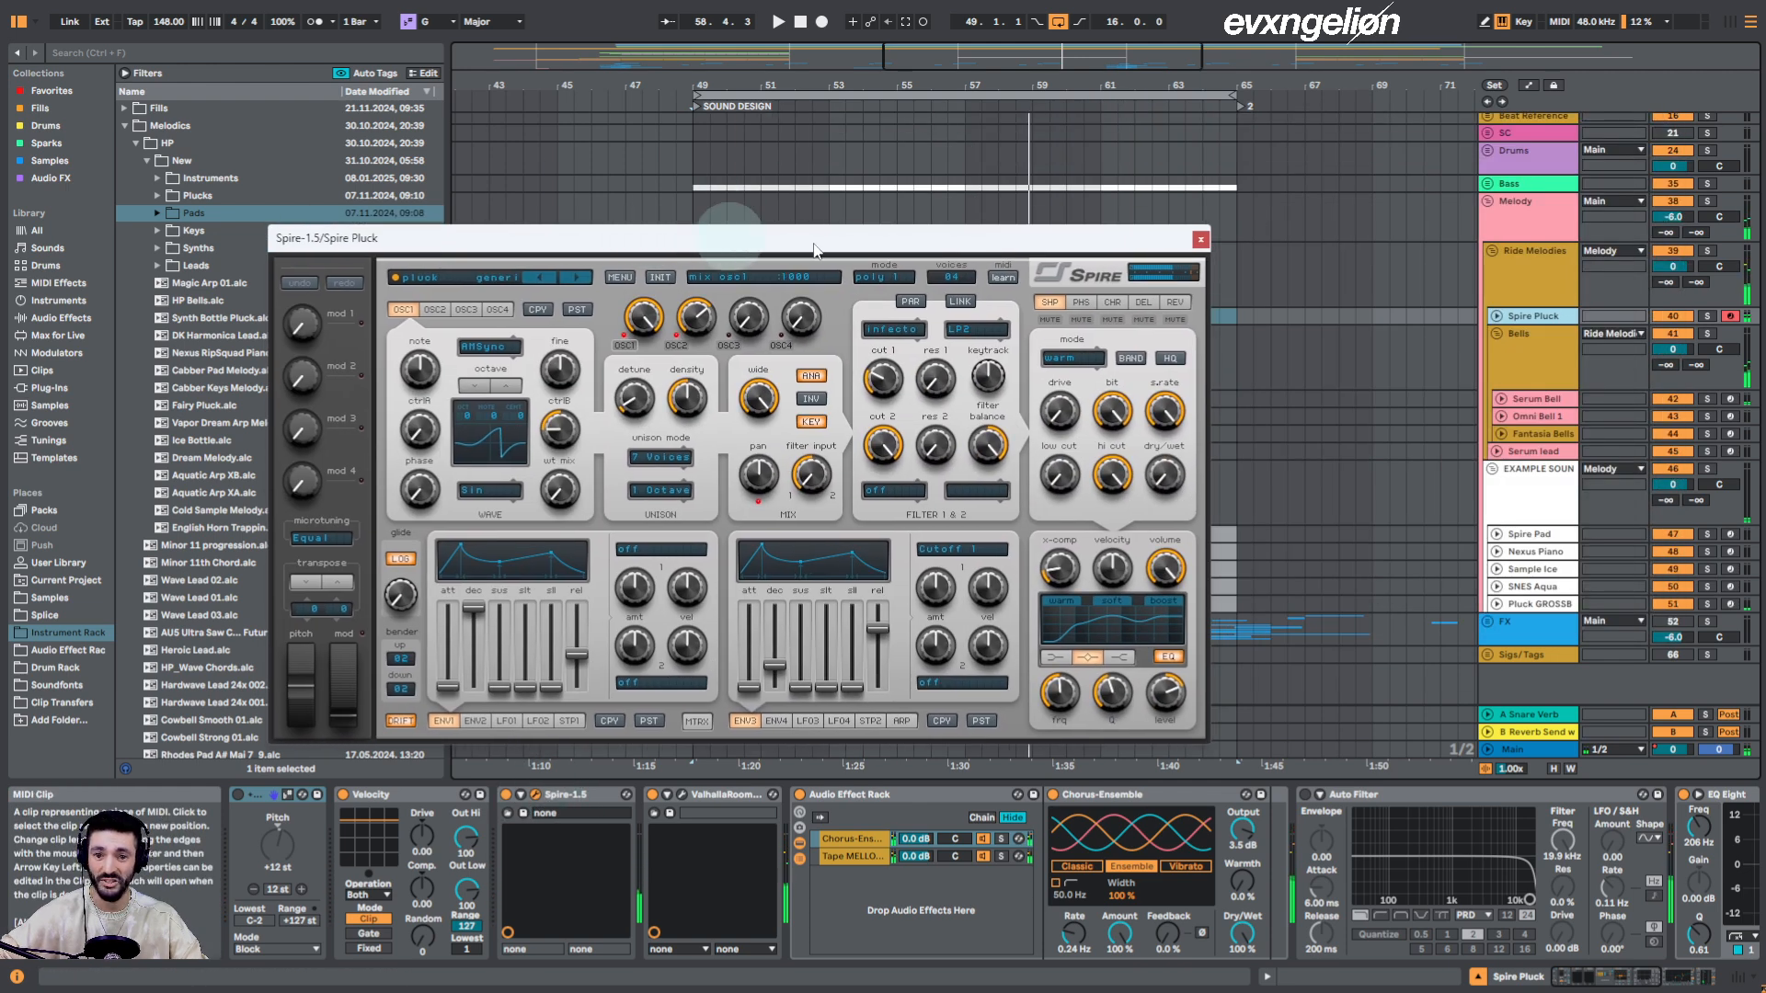
pyautogui.click(1201, 241)
# Arm the Serum Bell track and inspect its Serum patch, closing the plug-in window when done
pyautogui.click(1559, 400)
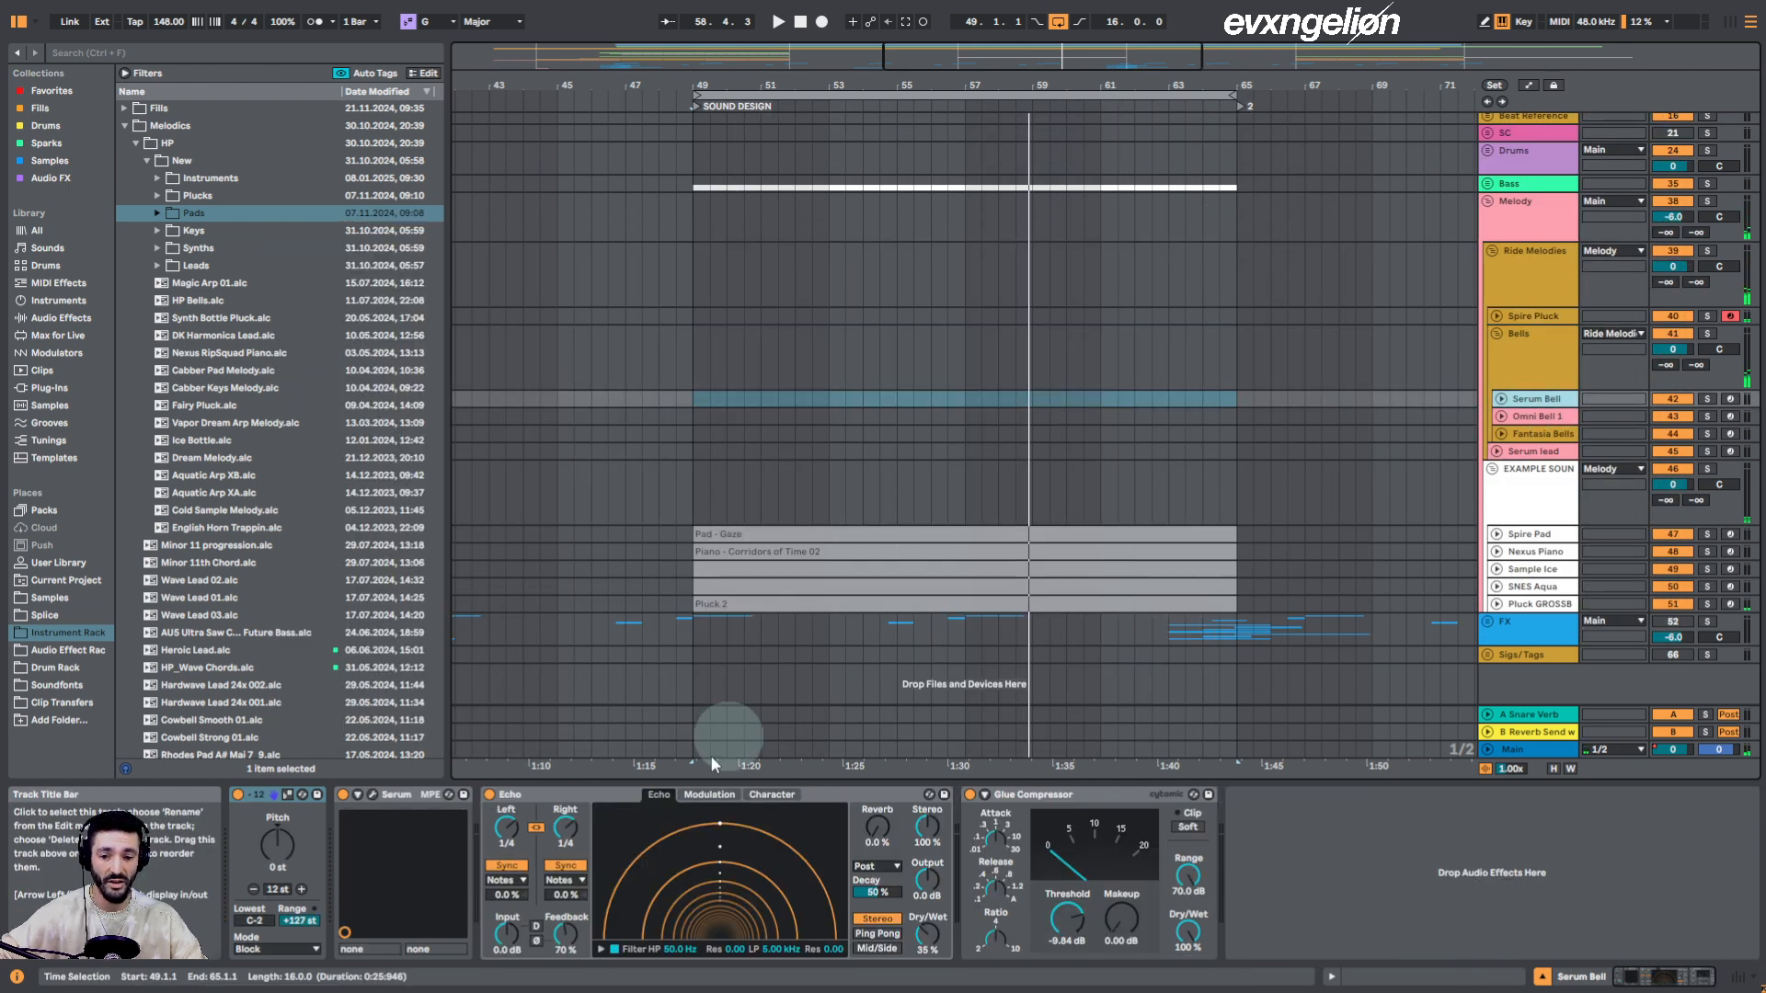
pyautogui.click(1730, 398)
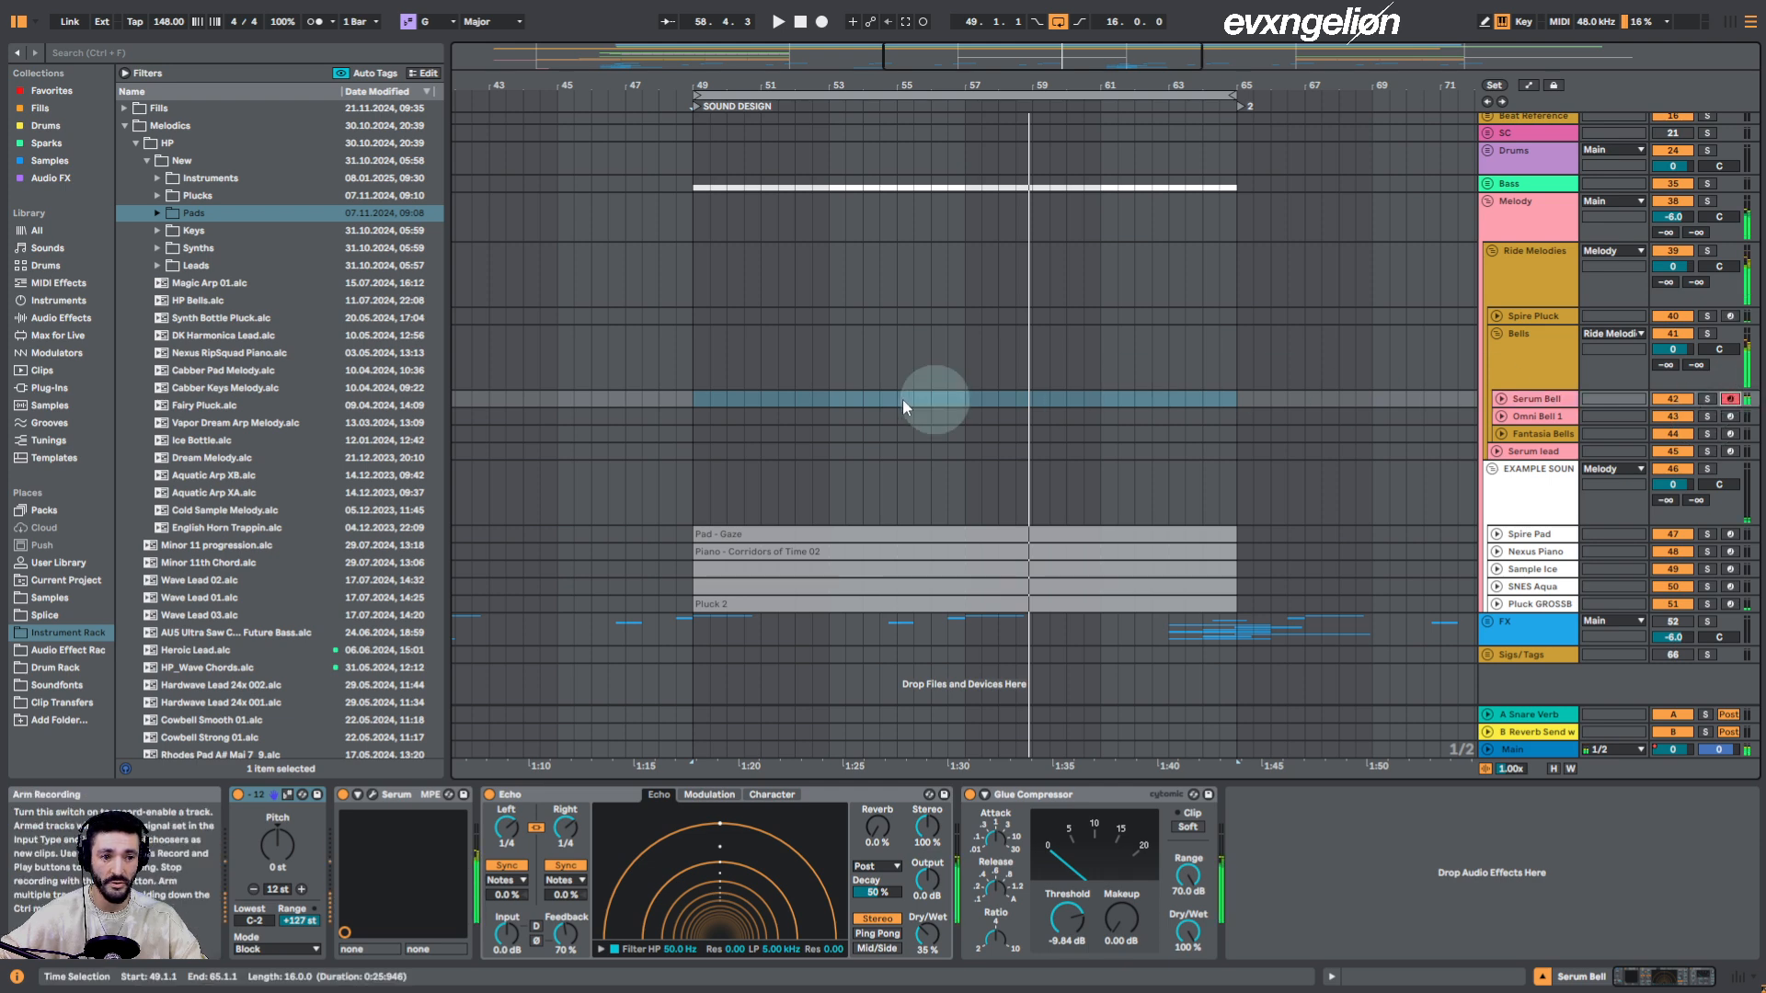
pyautogui.click(371, 795)
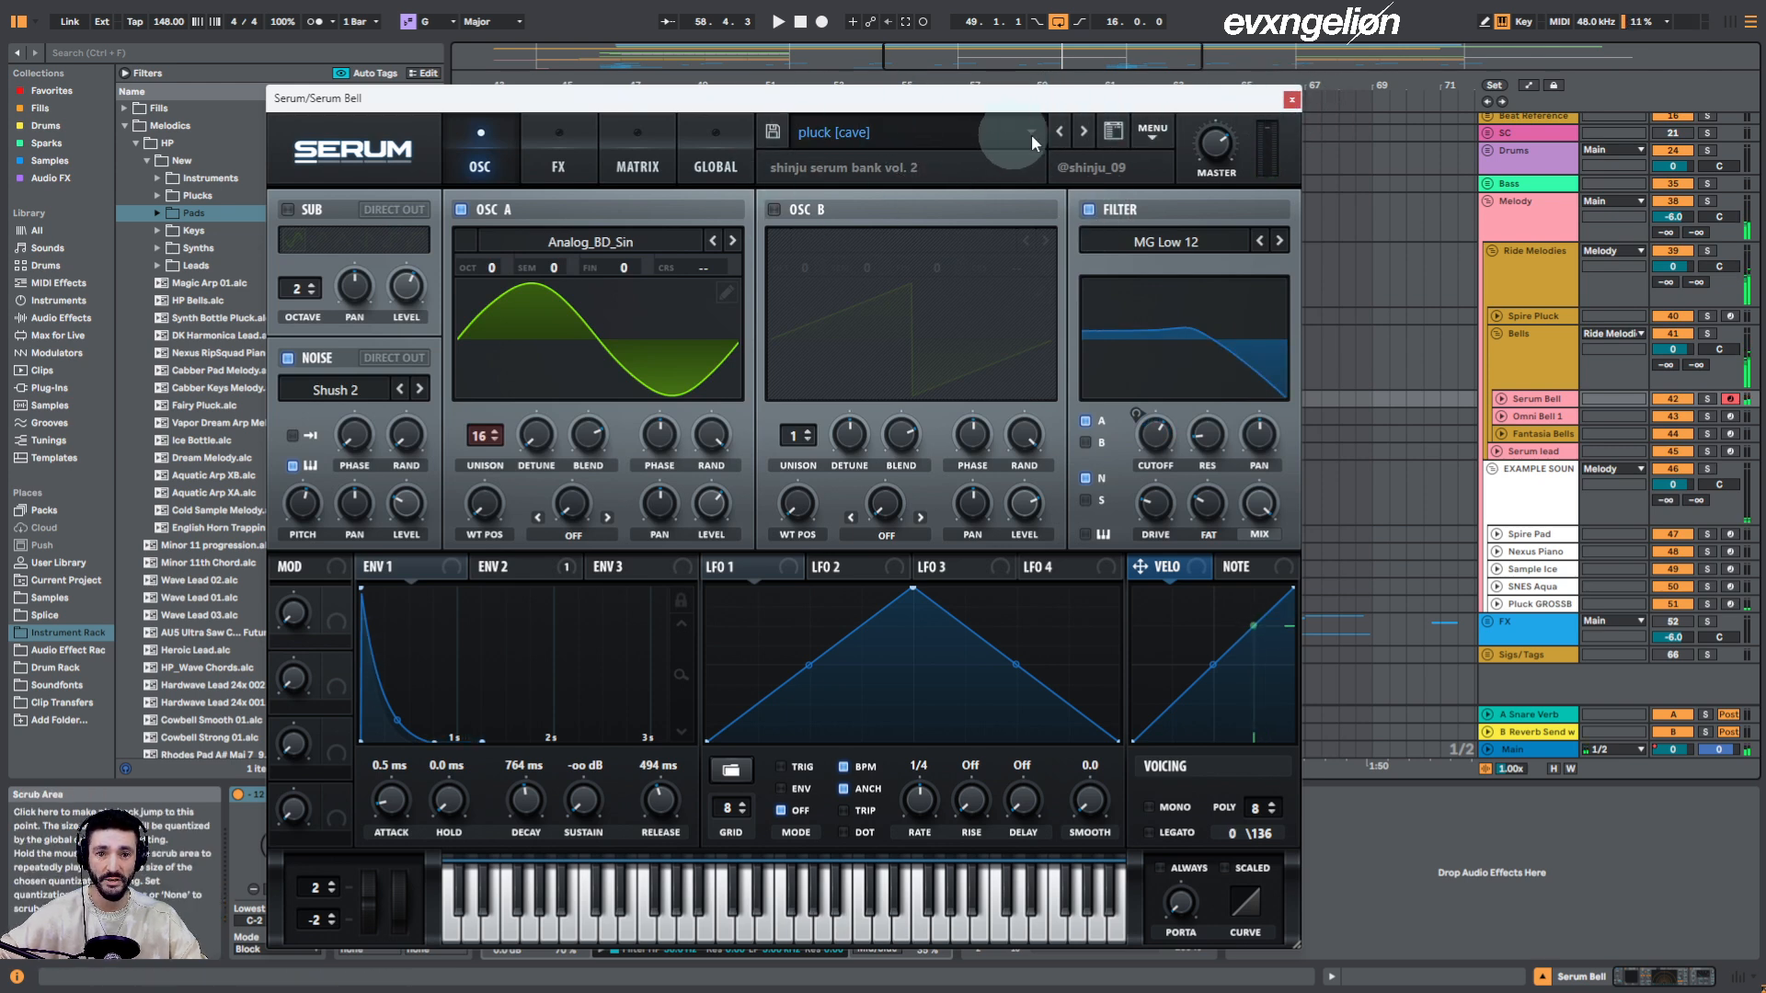
pyautogui.click(1291, 100)
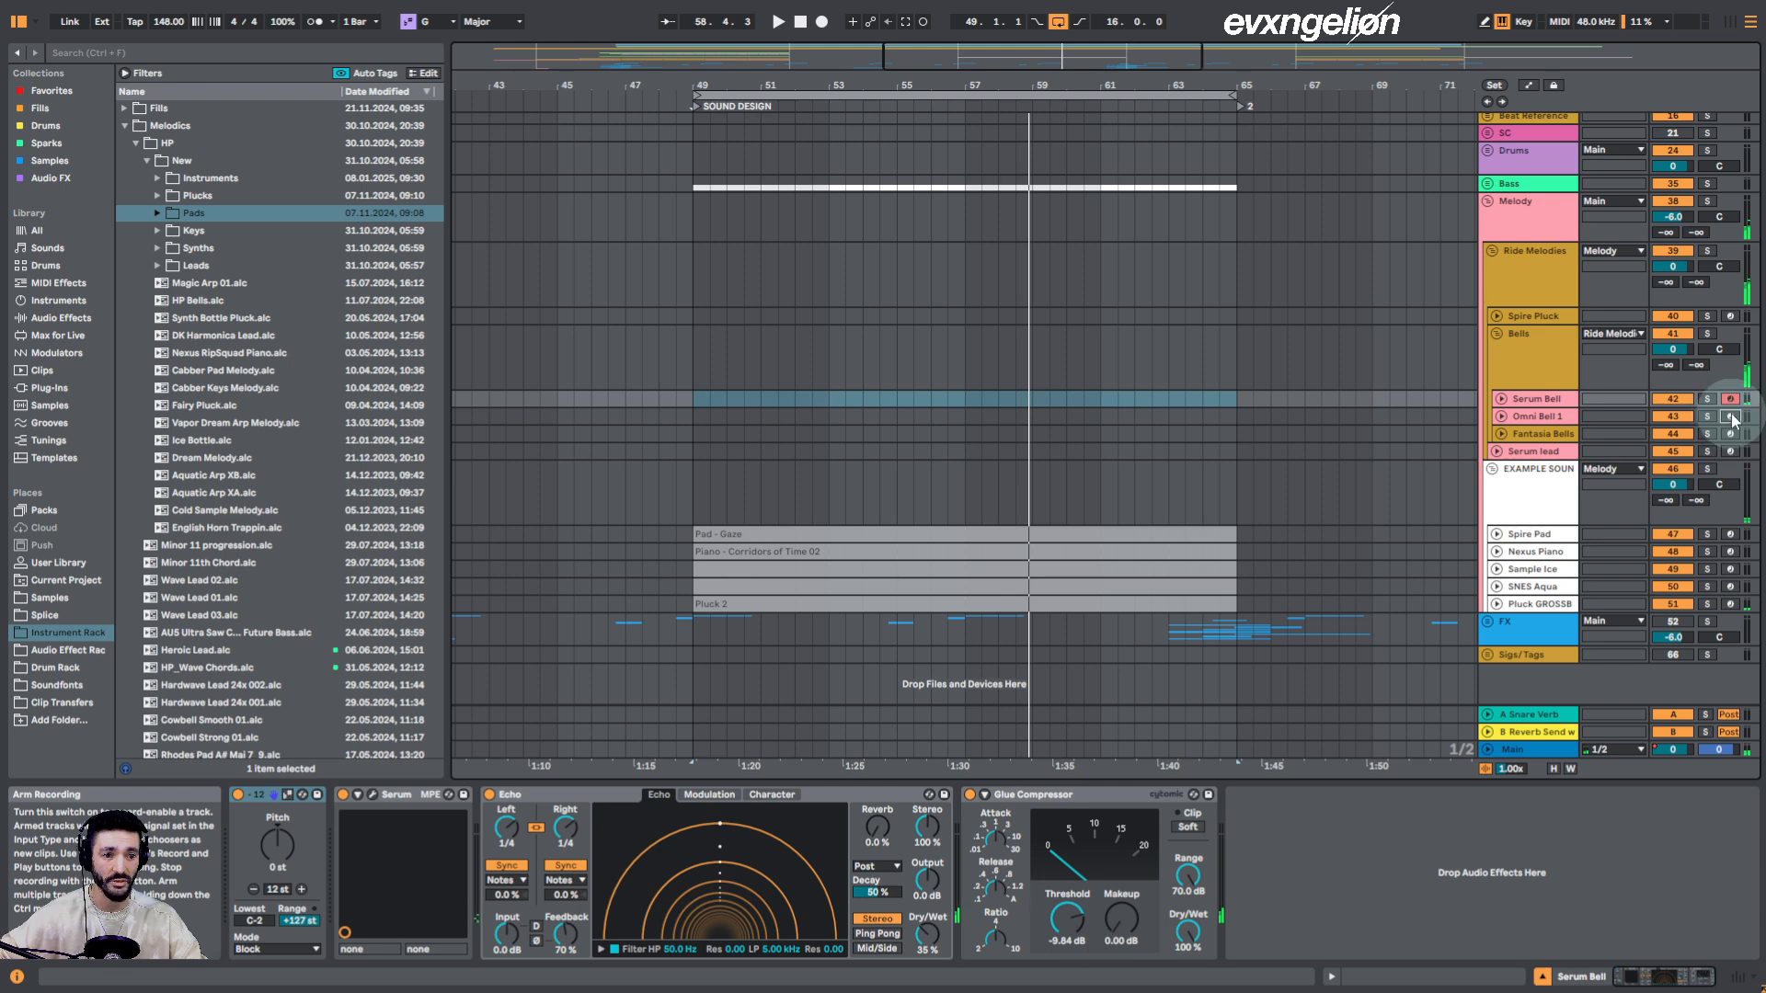
# Arm the Omni Bell 1 track and view its Omnisphere patch, closing the plug-in window when done
pyautogui.click(1731, 416)
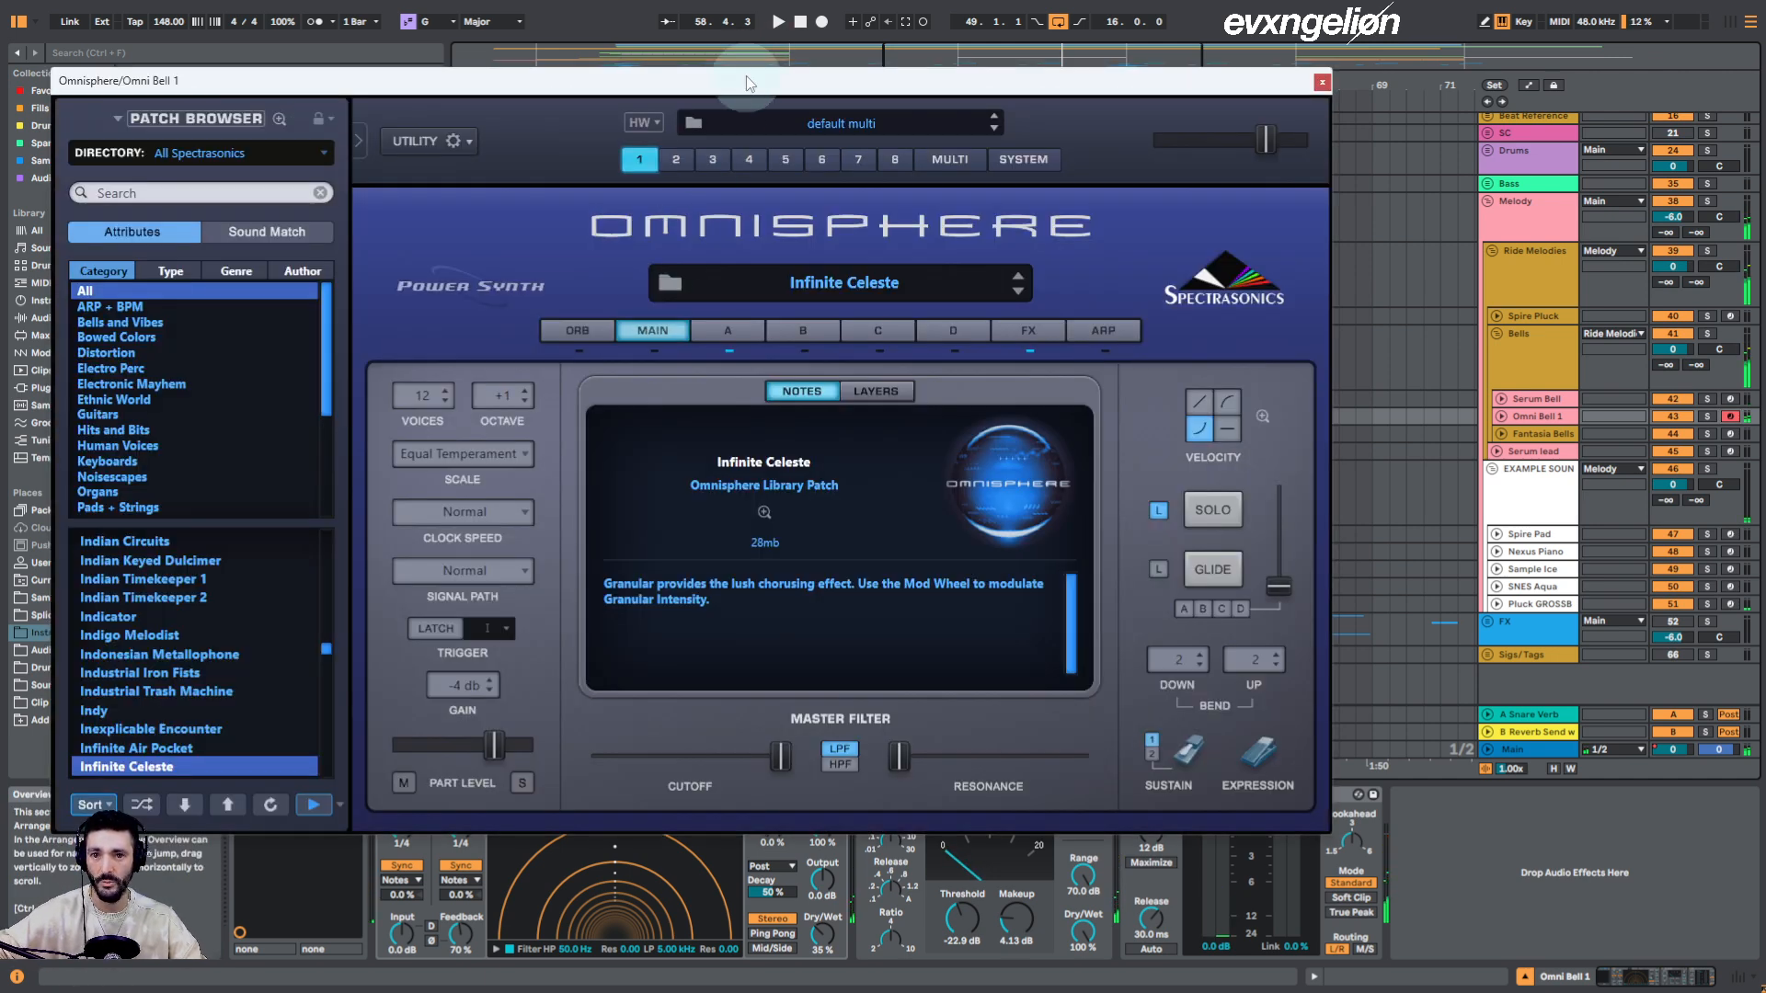
pyautogui.moveTo(754, 81); pyautogui.dragTo(883, 126)
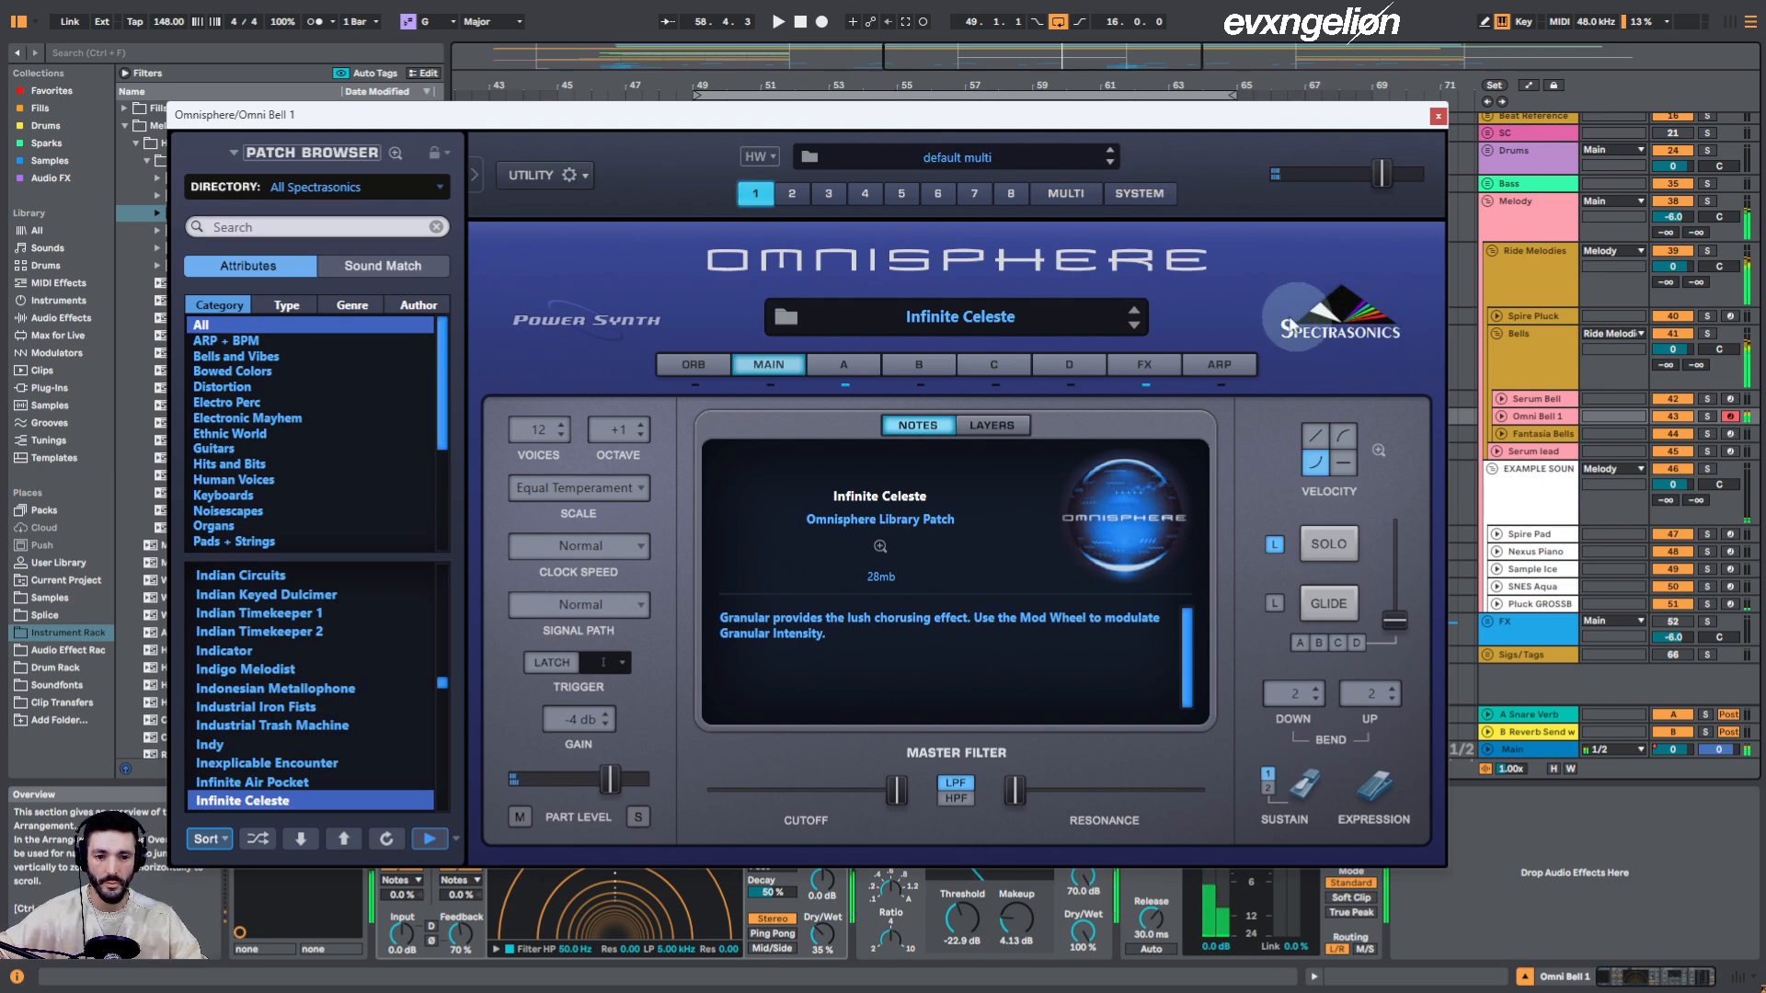
pyautogui.click(1439, 117)
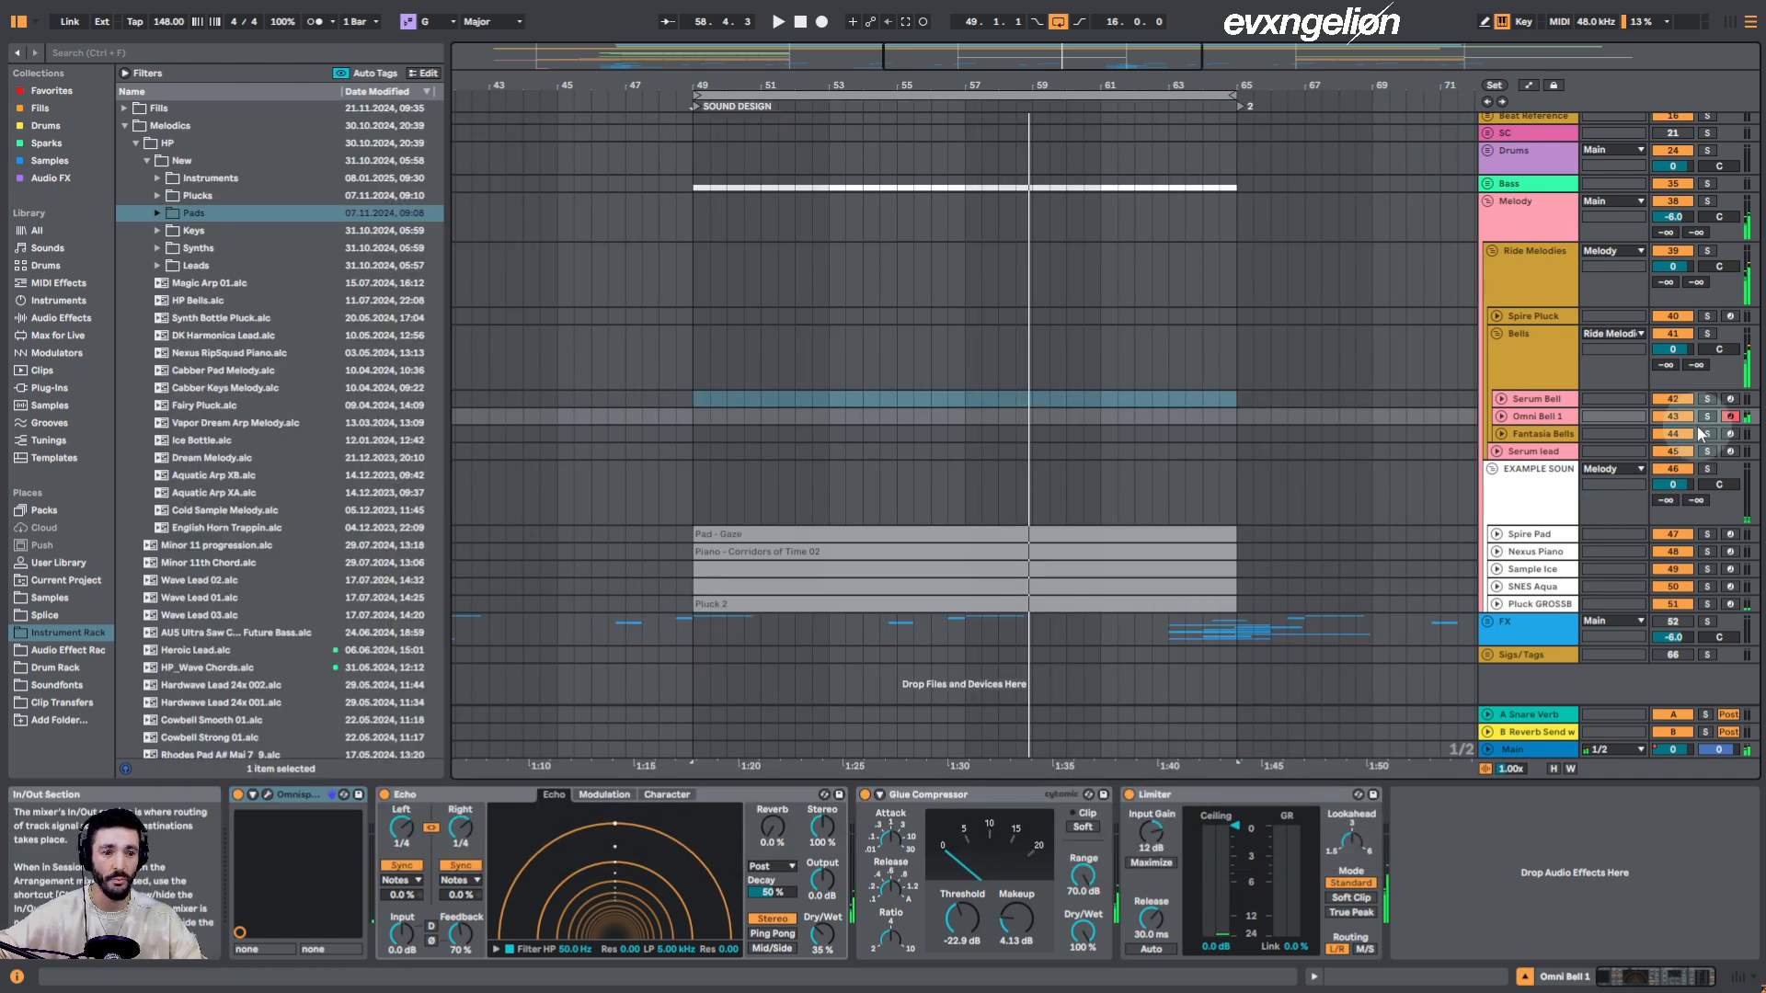
# Arm the Fantasia Bells track, inspect layers A and B of its Omnisphere patch, and close the plug-in window
pyautogui.click(1731, 434)
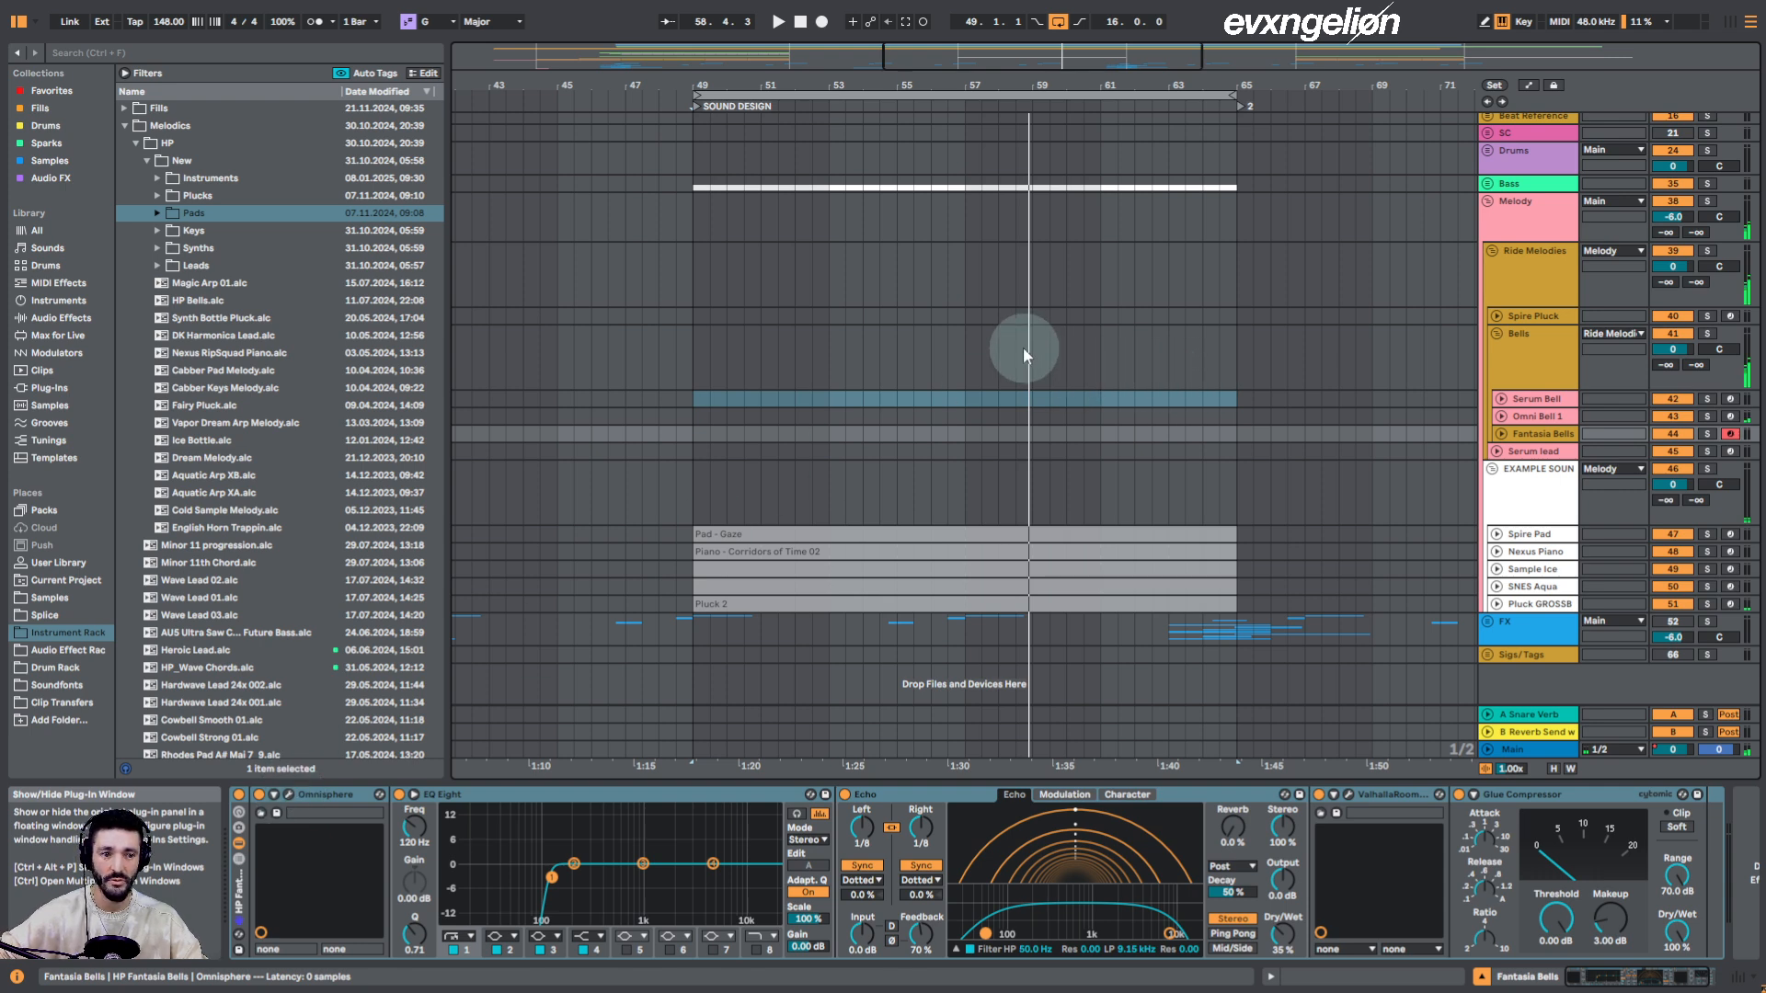
pyautogui.hotkey('ctrl', 'alt', 'p')
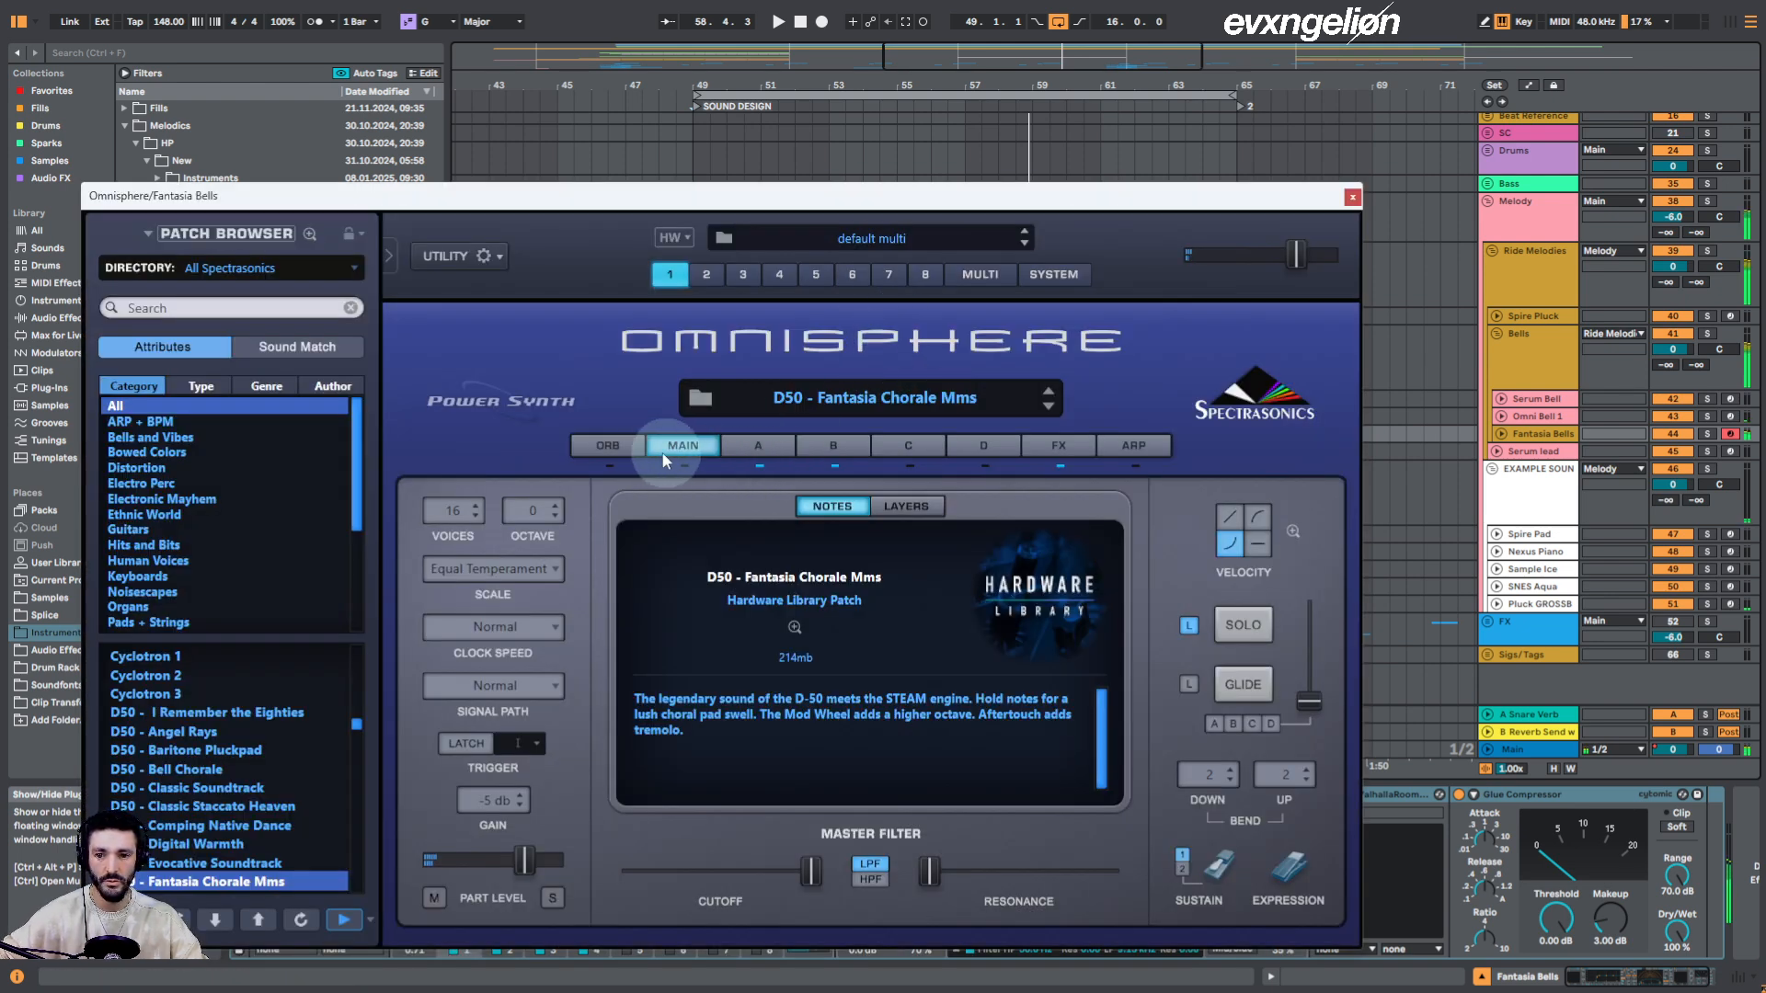
pyautogui.click(761, 447)
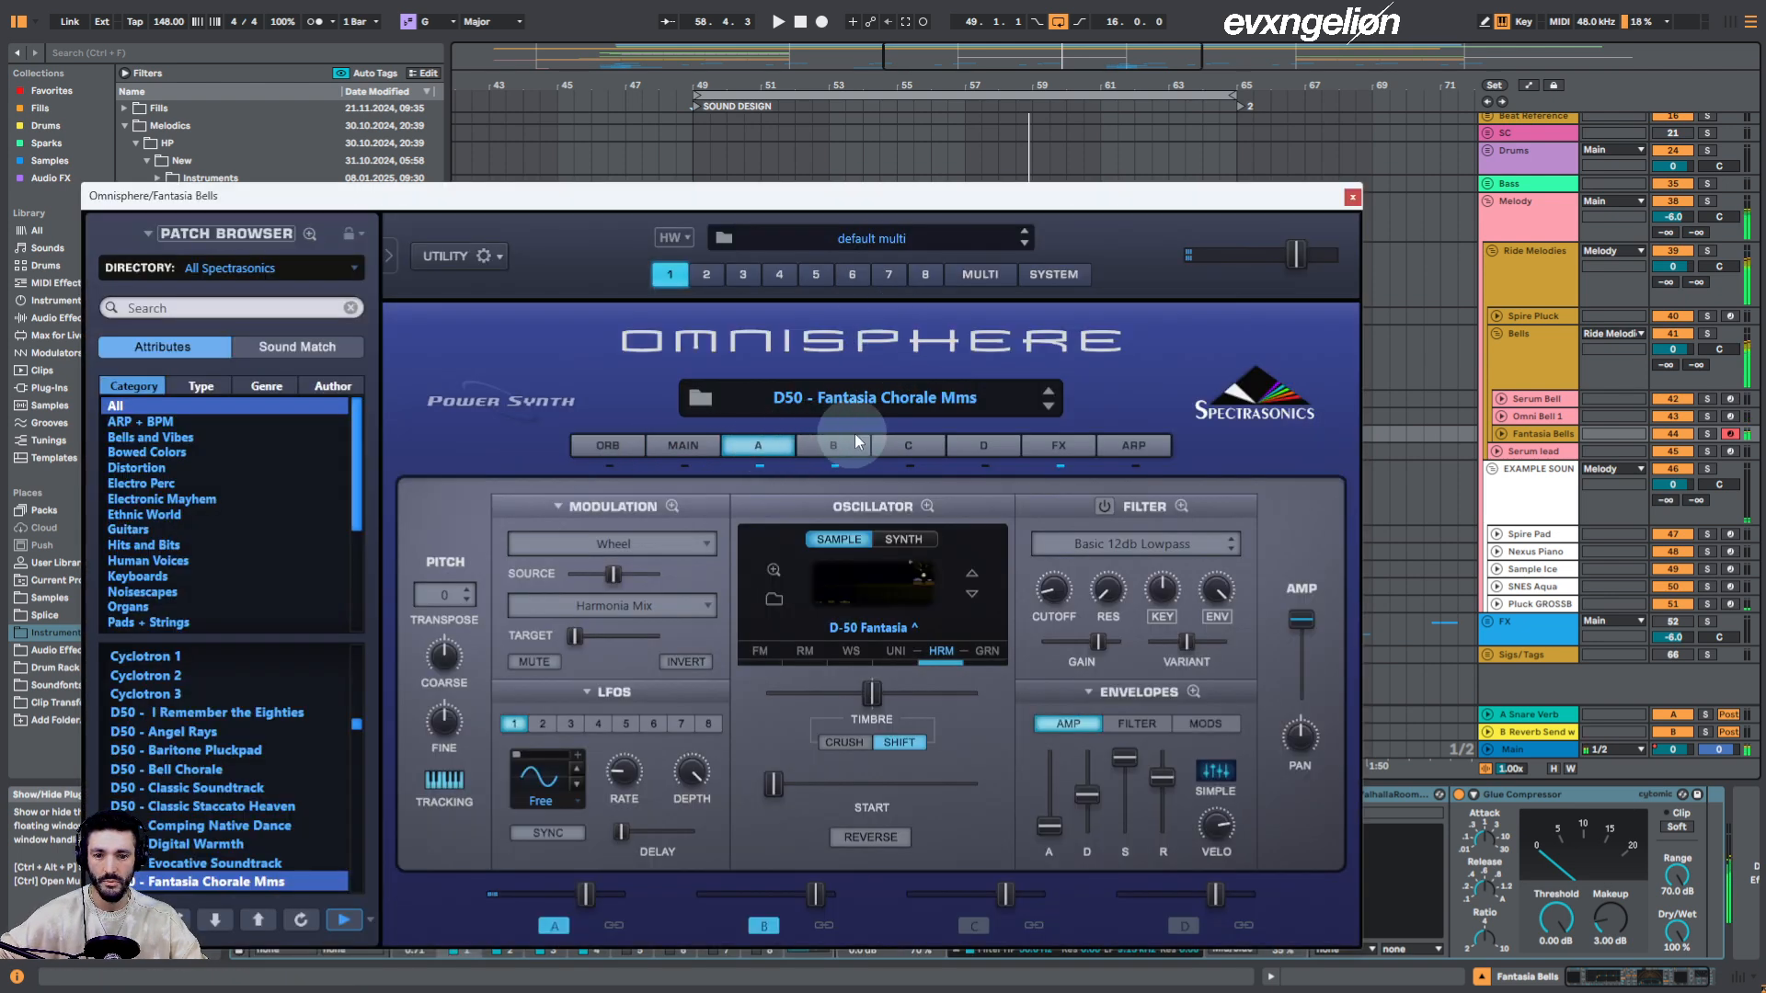
pyautogui.click(831, 443)
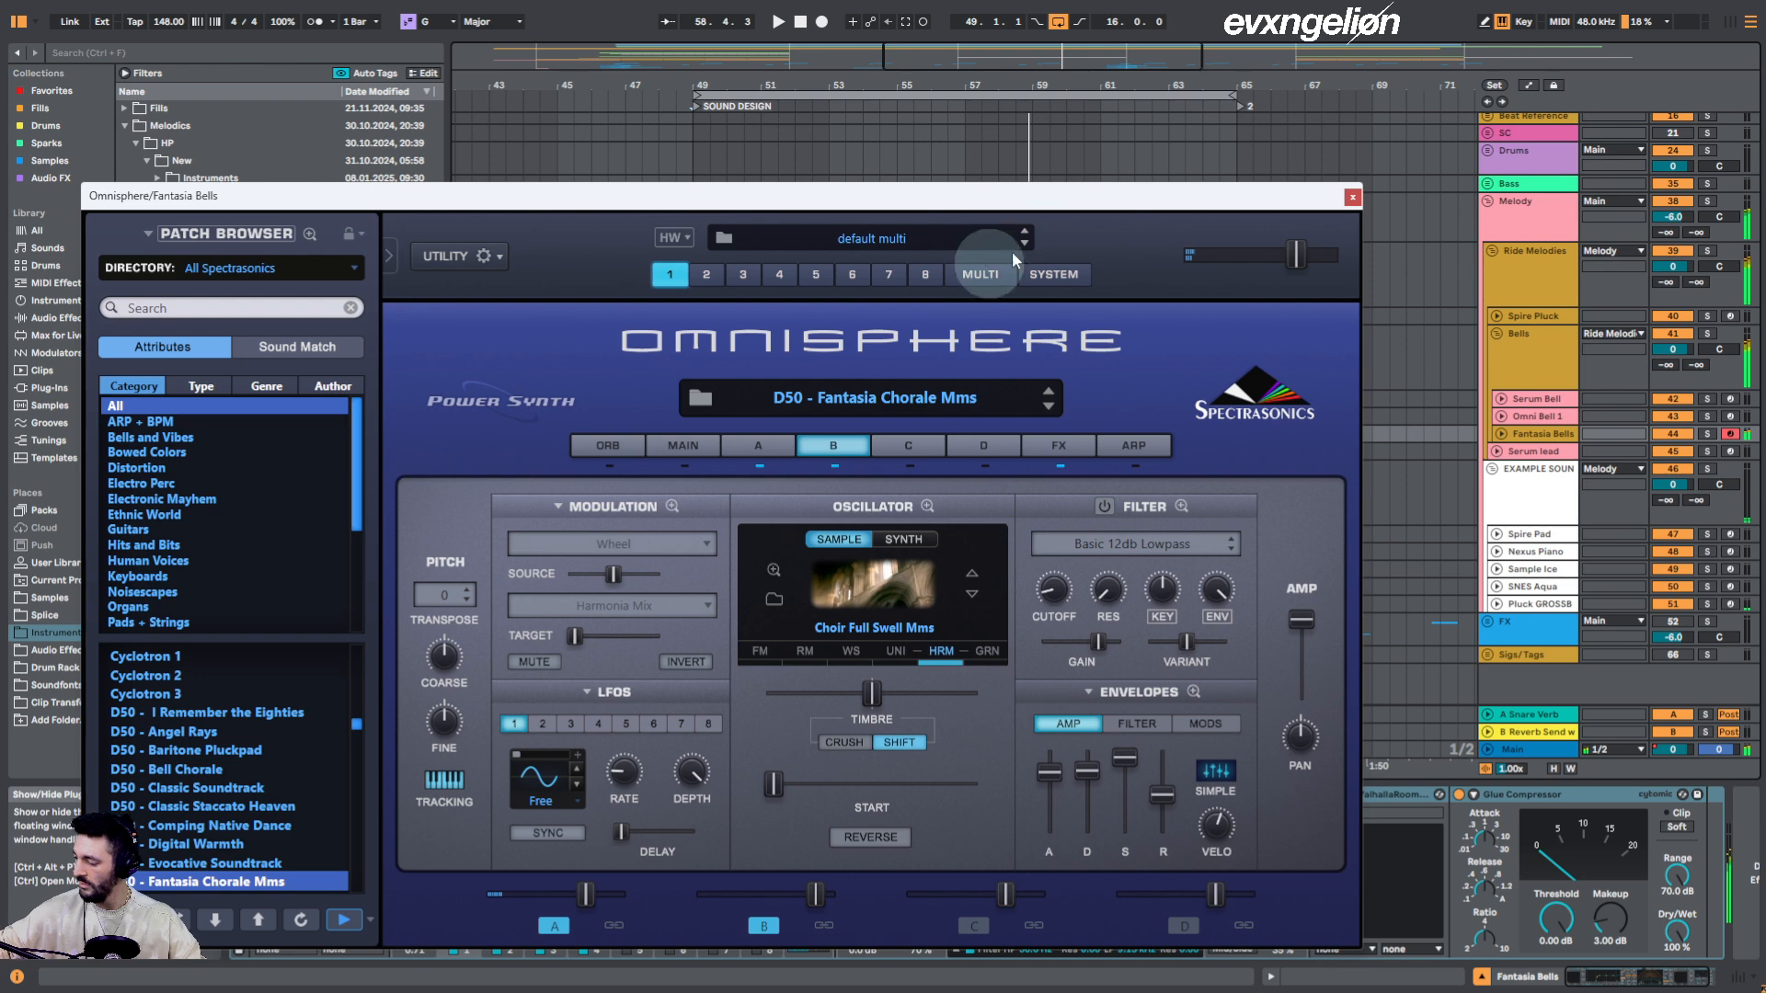
pyautogui.click(1352, 197)
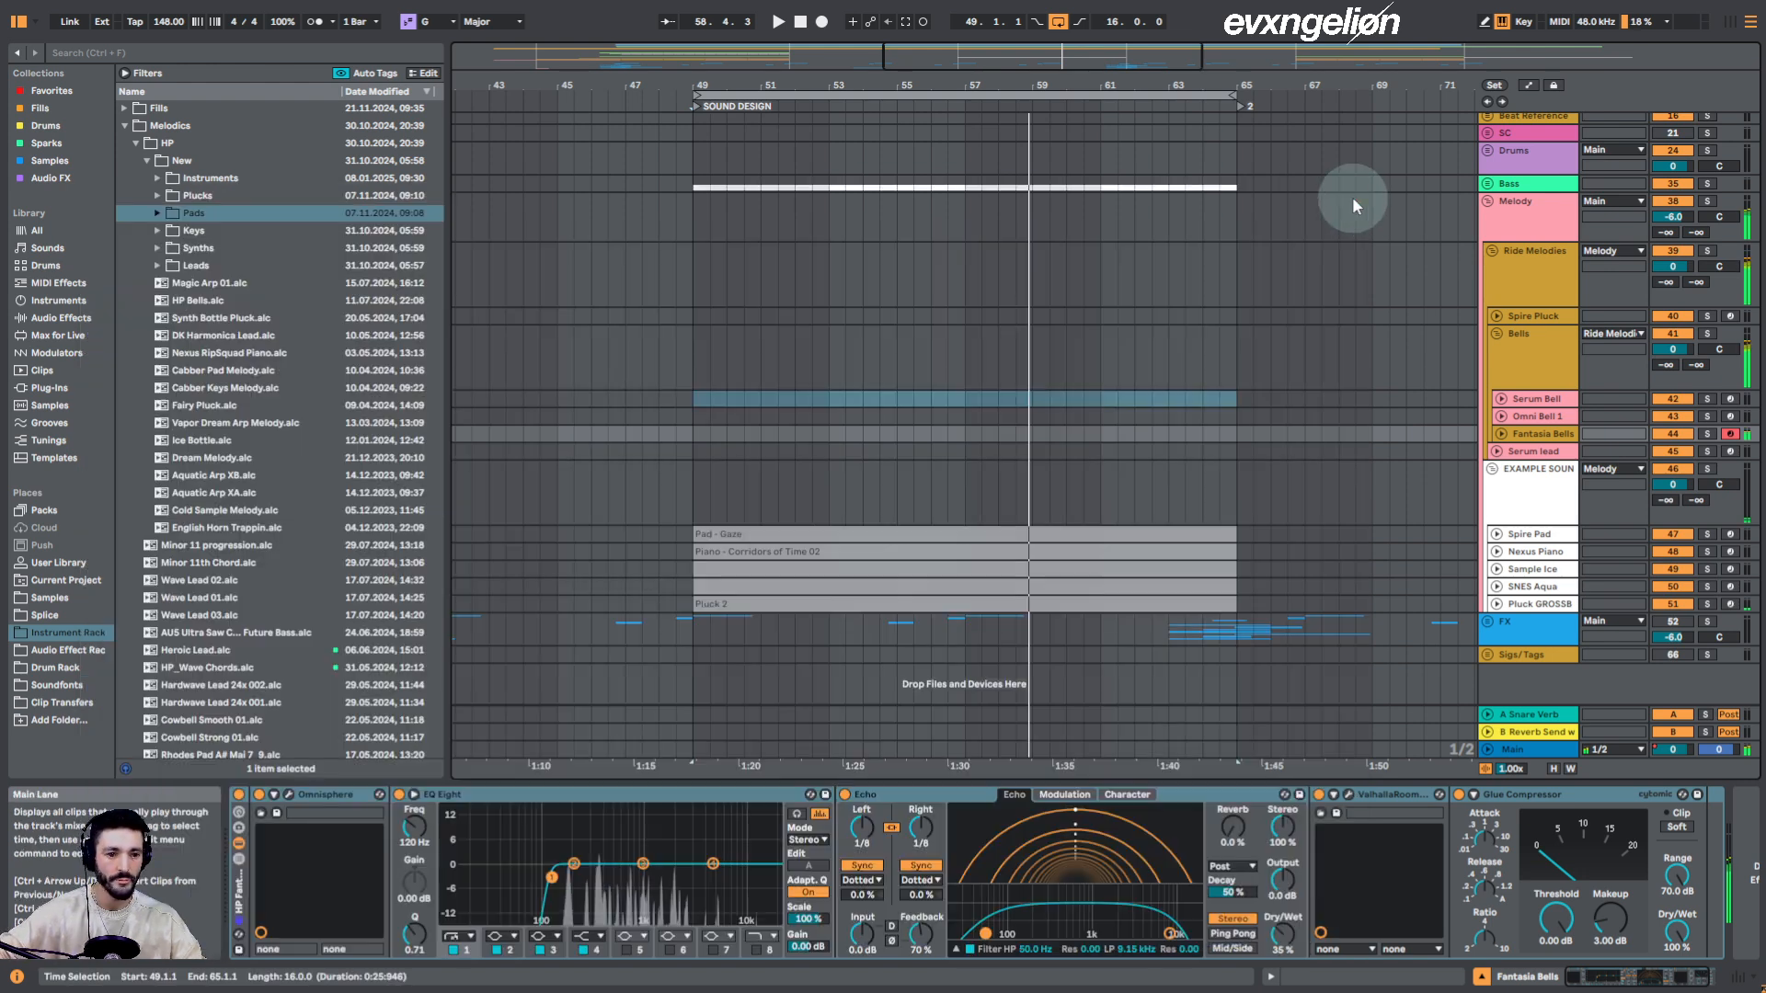
# Arm the Spire Pad track and view its Spire patch, closing the plug-in window when done
pyautogui.click(1730, 534)
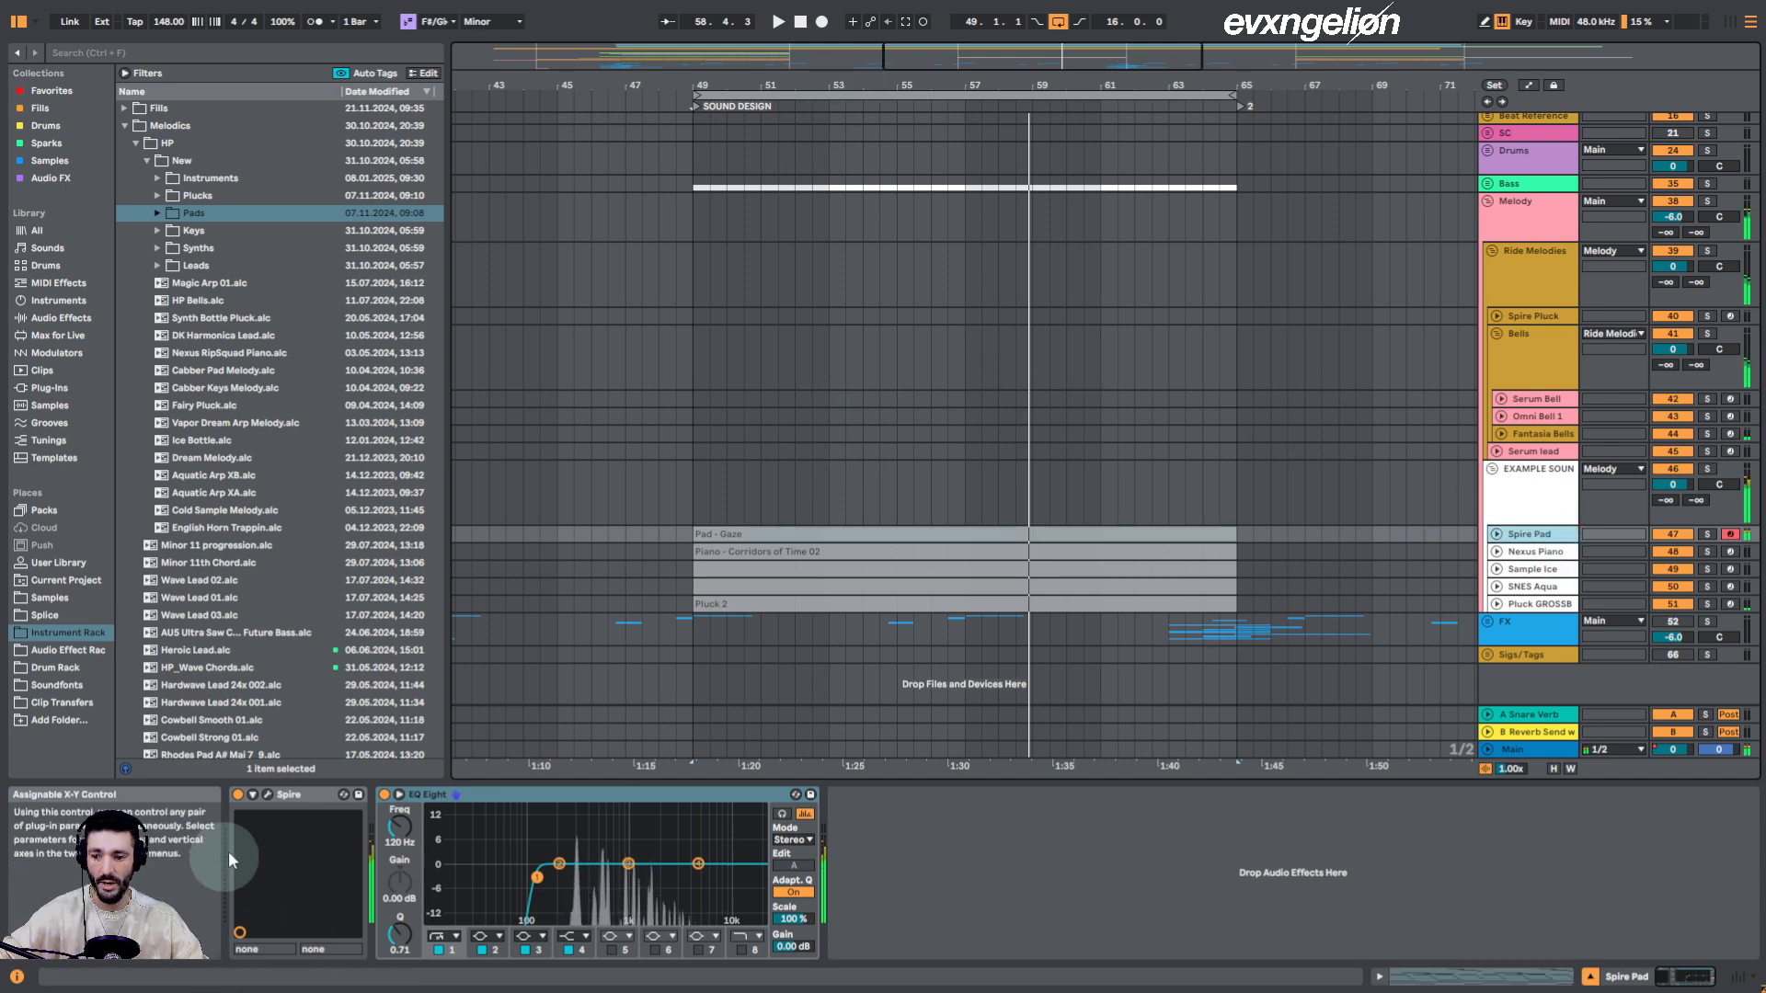
pyautogui.click(267, 795)
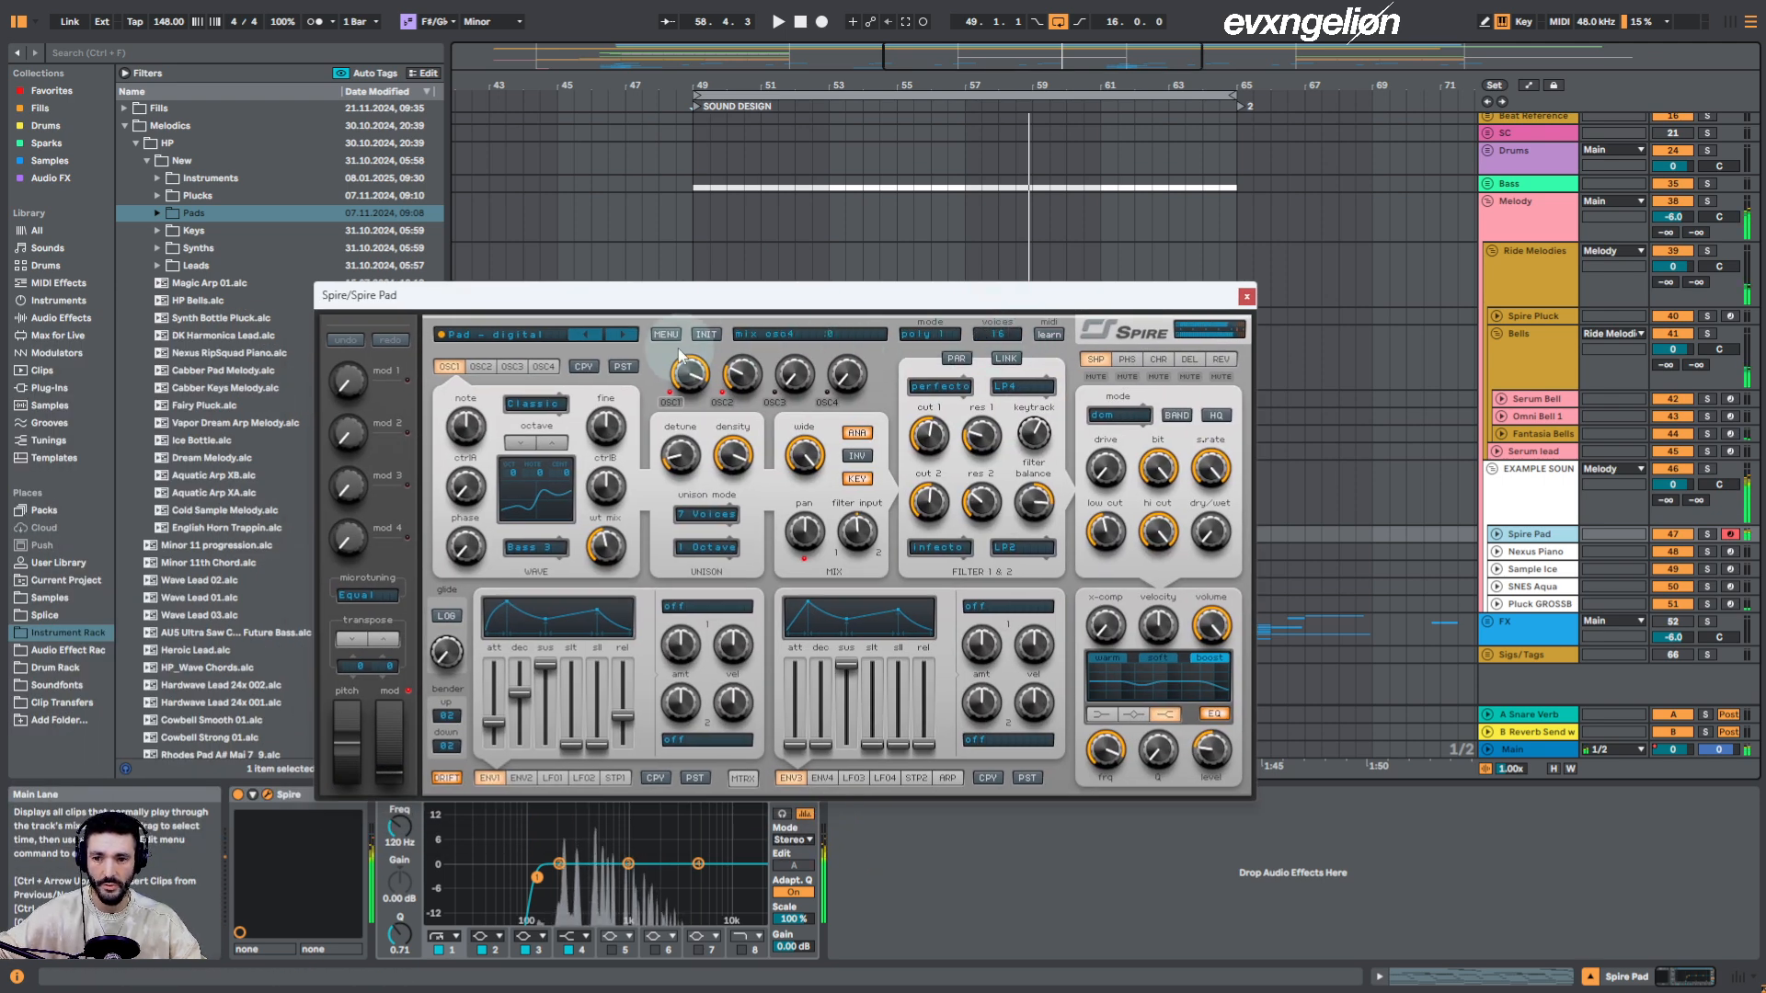
pyautogui.moveTo(1180, 307); pyautogui.dragTo(1120, 269)
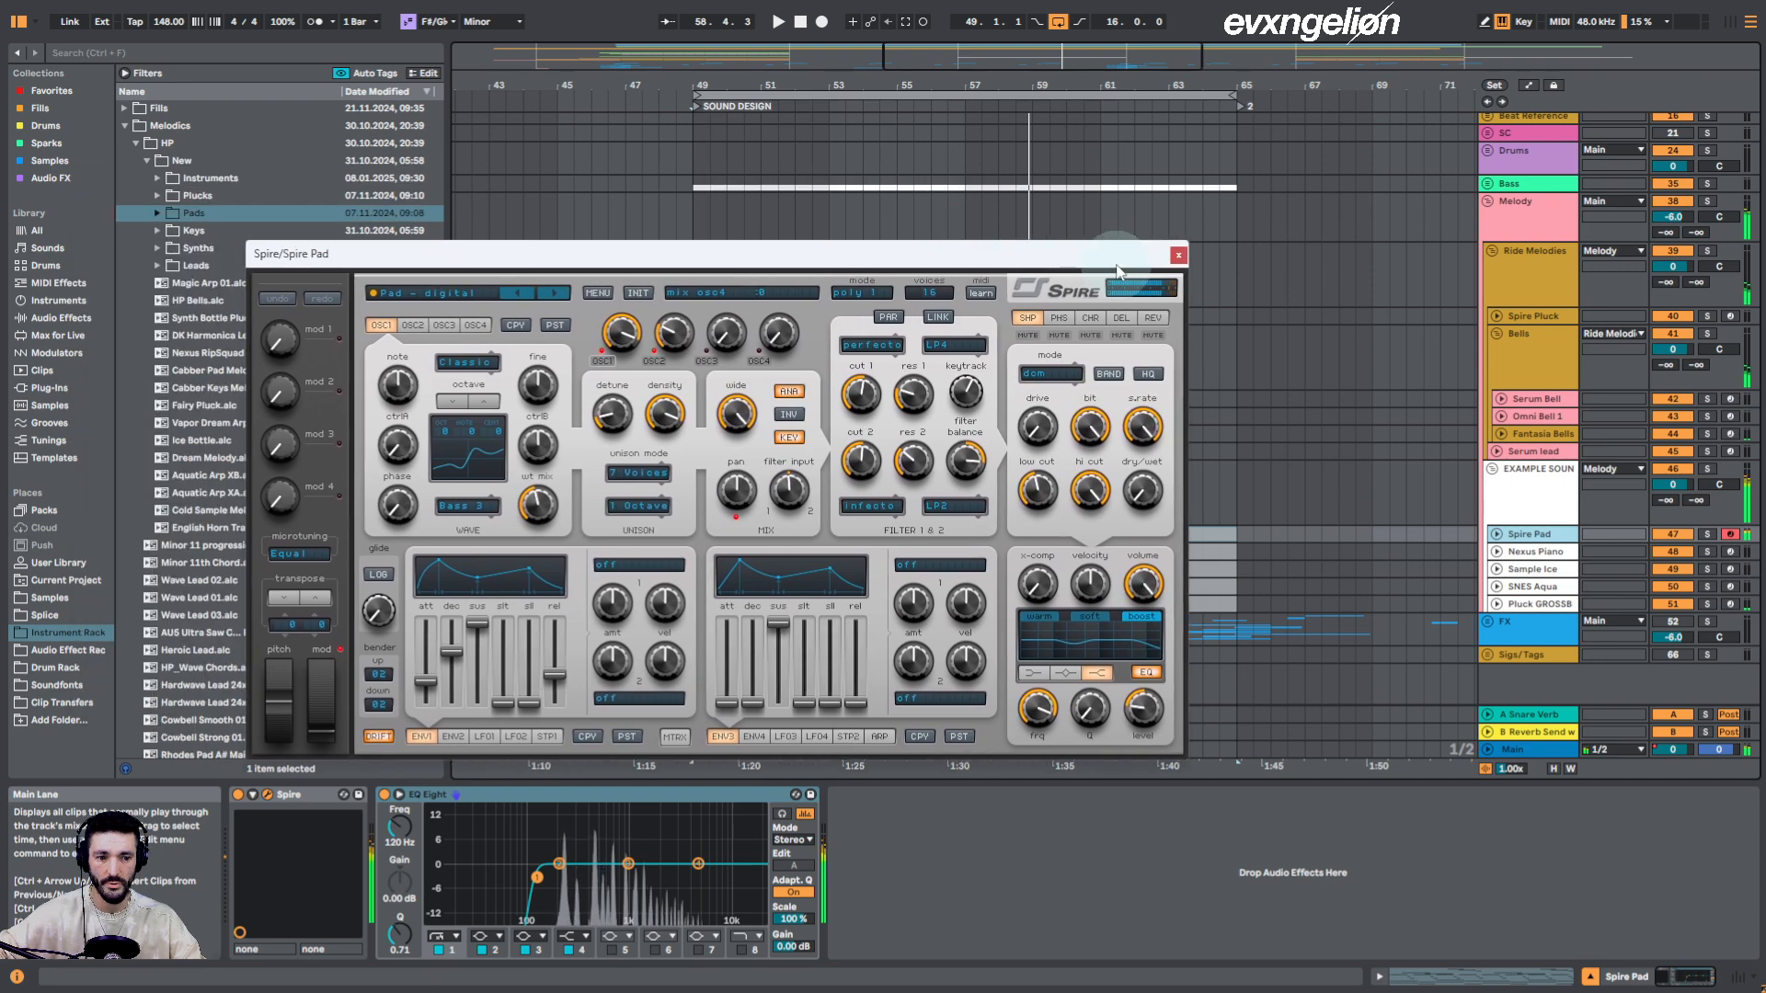
pyautogui.click(1178, 257)
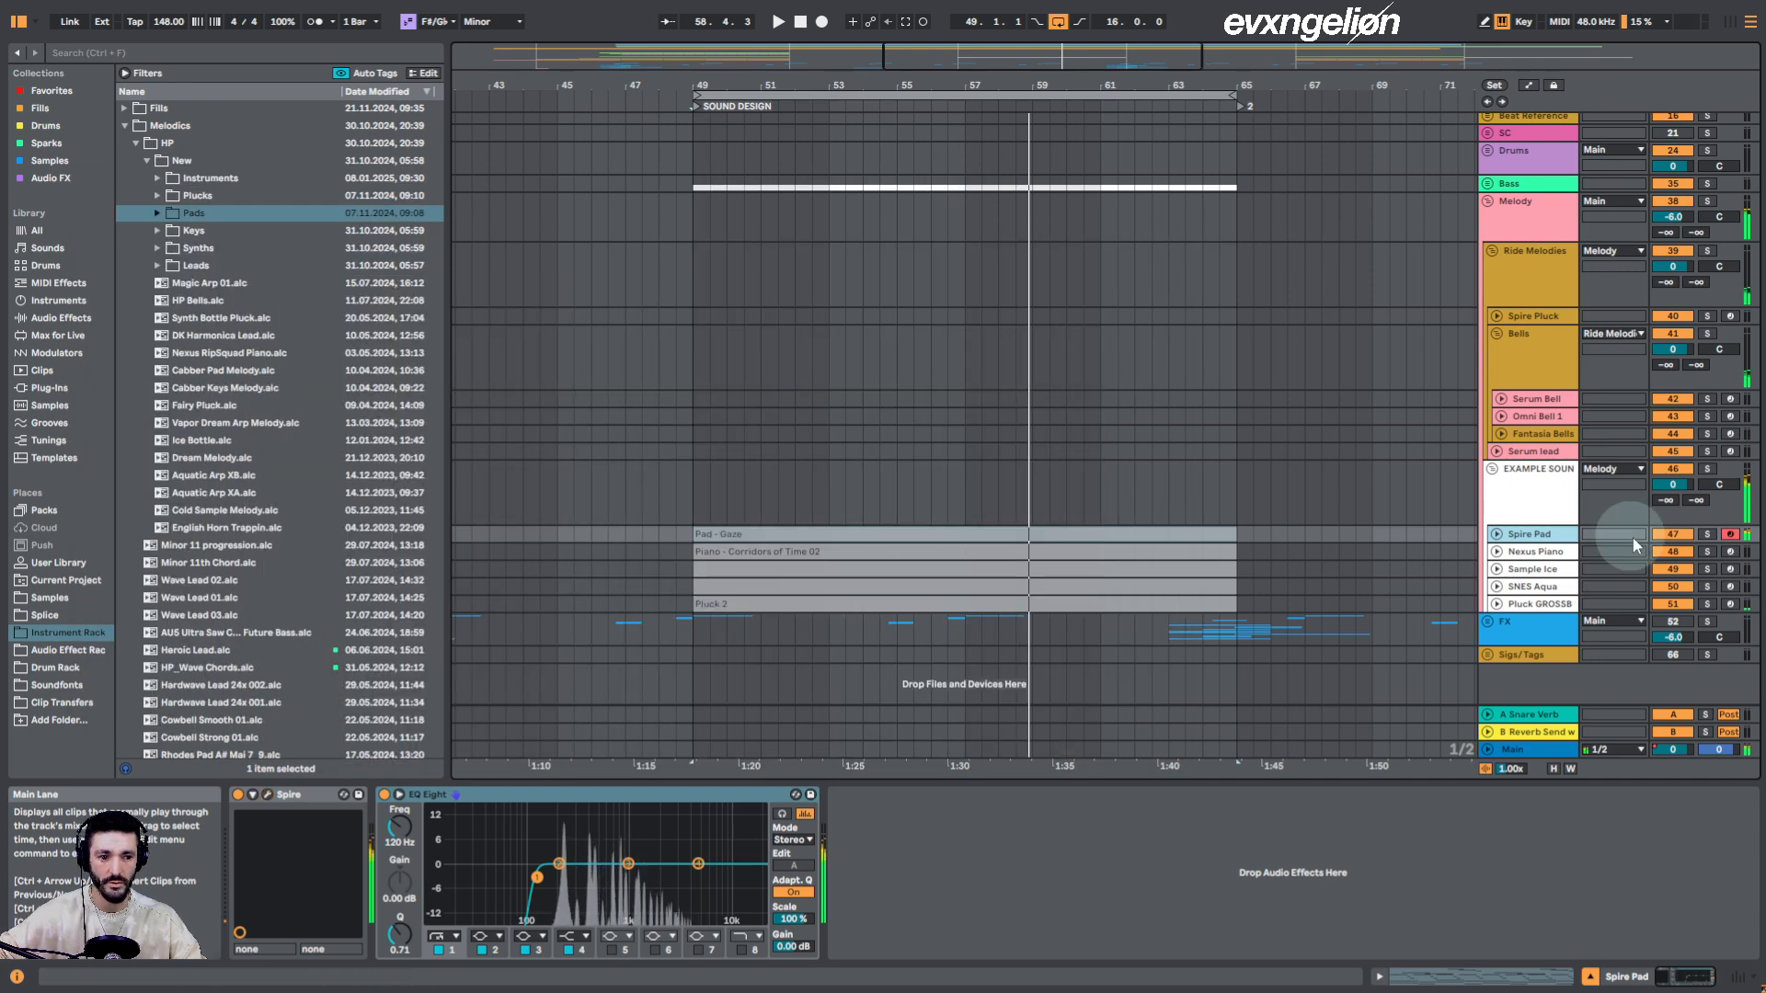
# Arm the Nexus Piano track and the Sample Ice track in turn to audition their sounds
pyautogui.click(1730, 552)
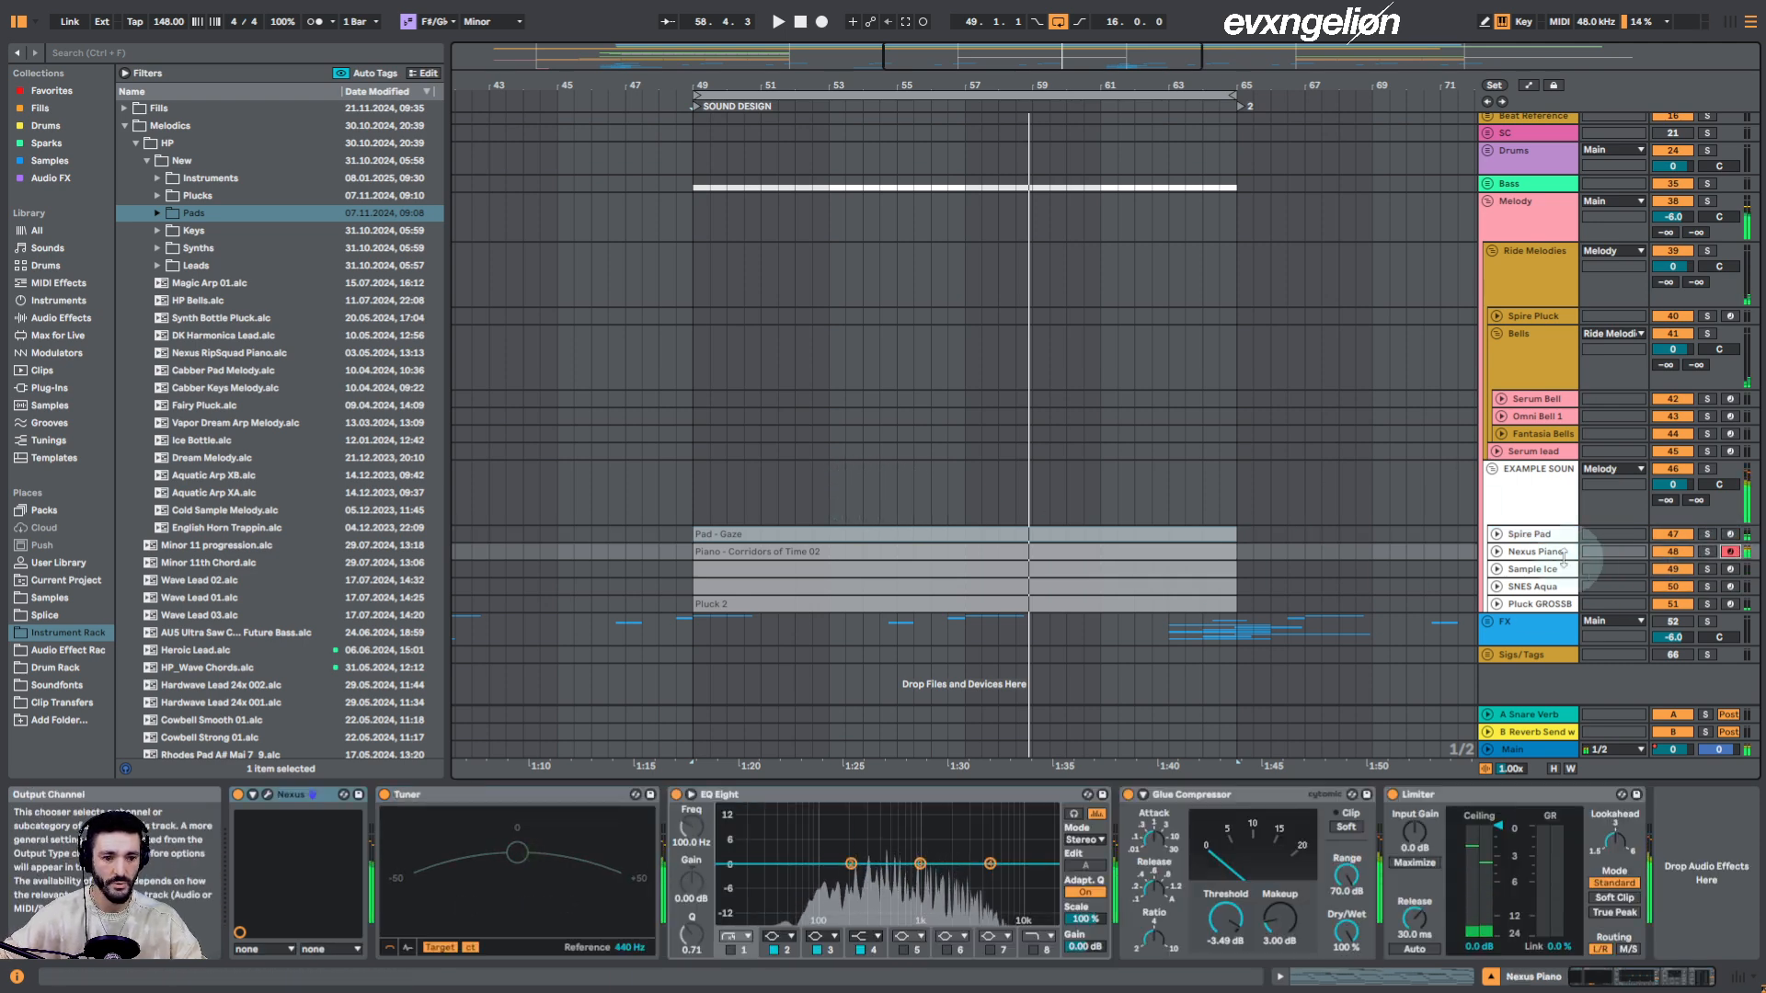
pyautogui.click(1021, 570)
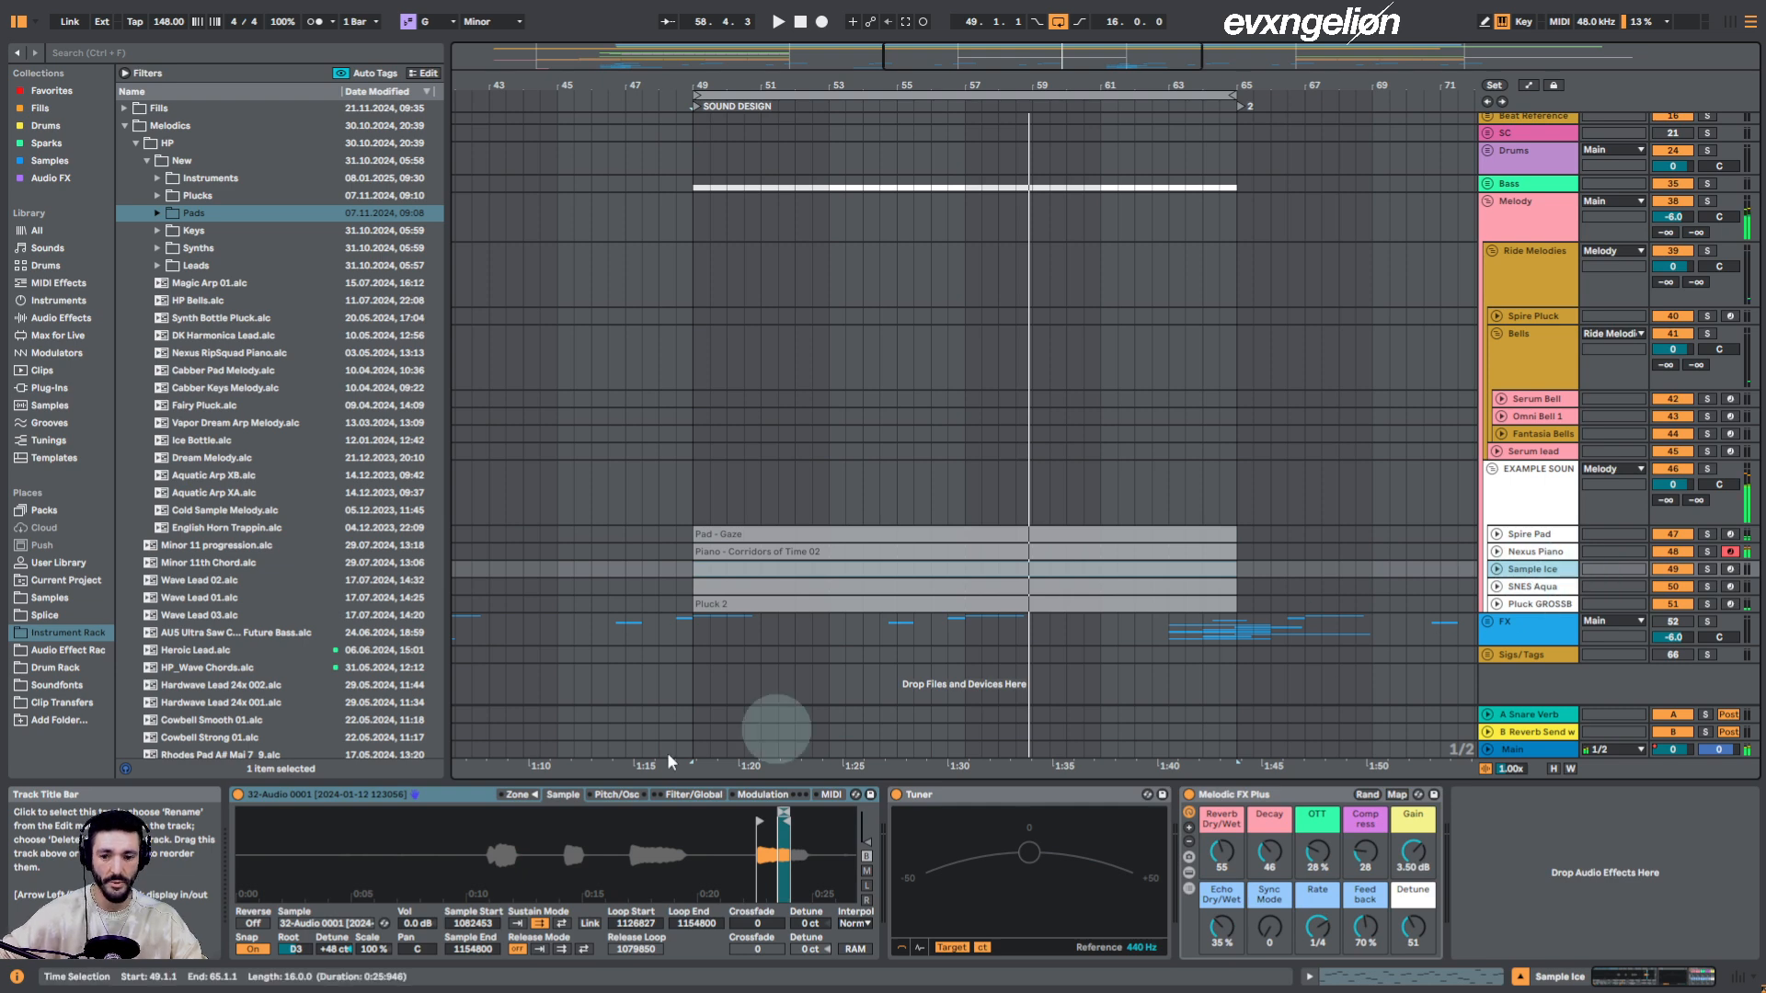
pyautogui.click(1730, 569)
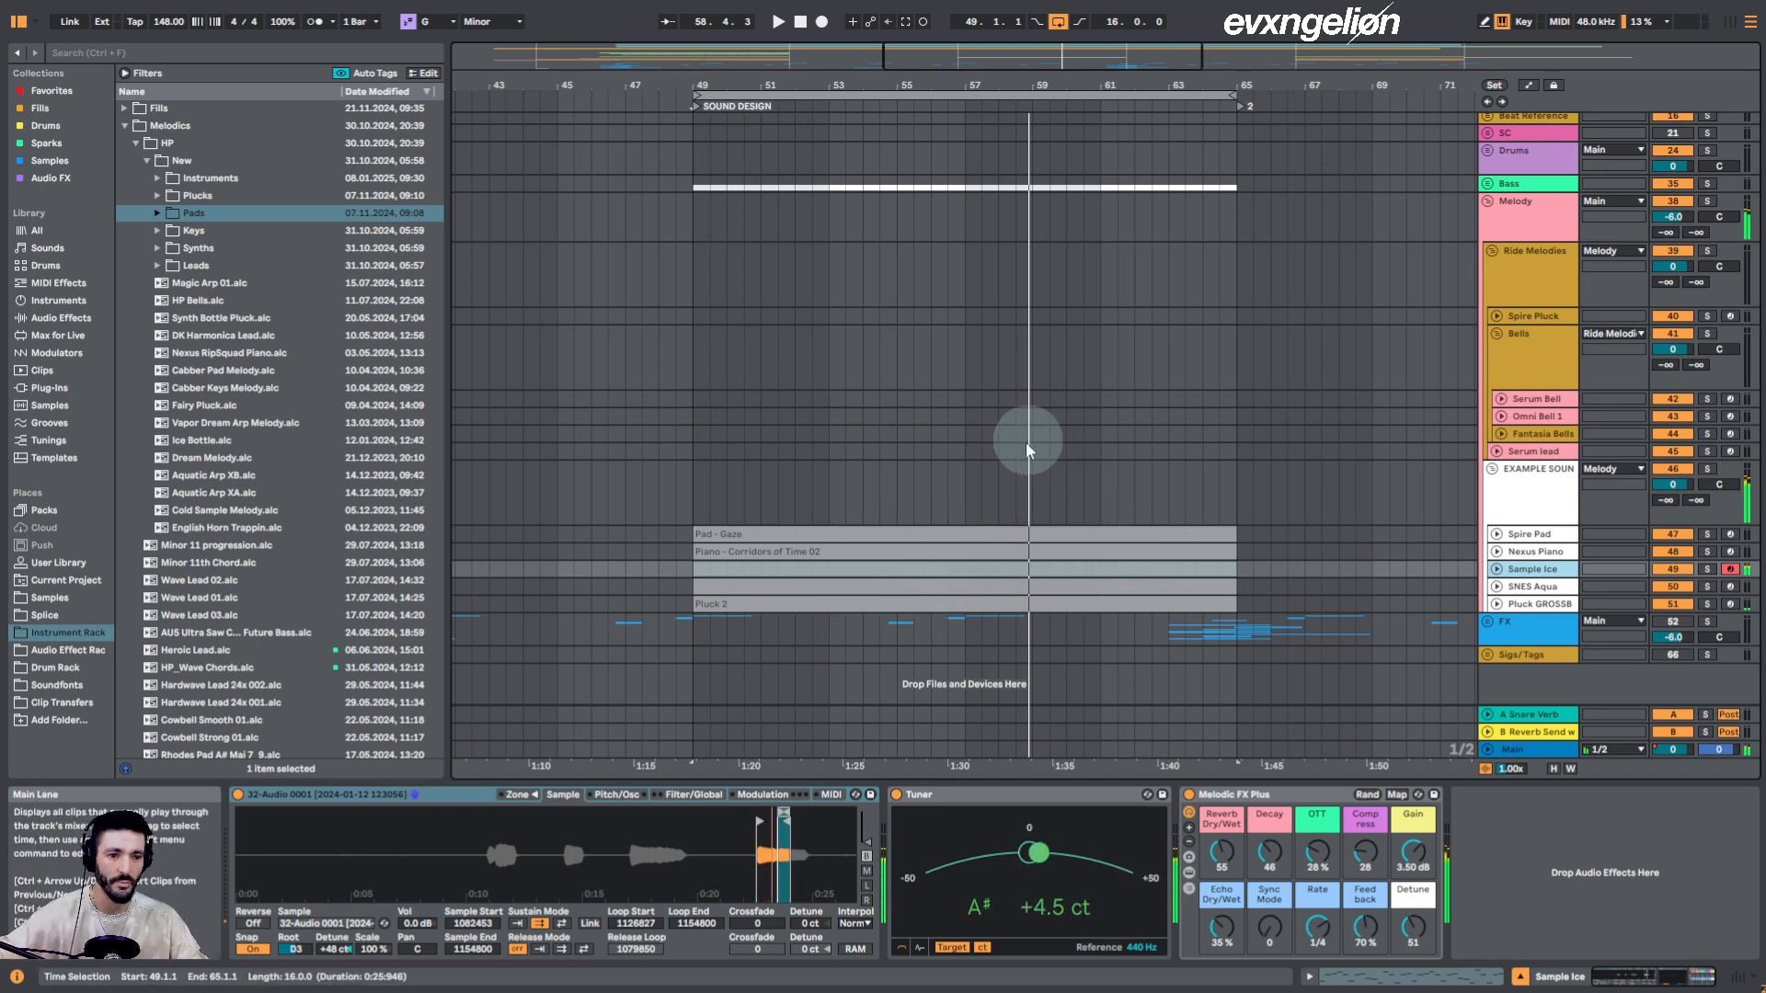
# Arm the SNES Aqua track and inspect its chipsynth SFC samples, closing the plug-in window when done
pyautogui.click(1556, 587)
pyautogui.click(1729, 586)
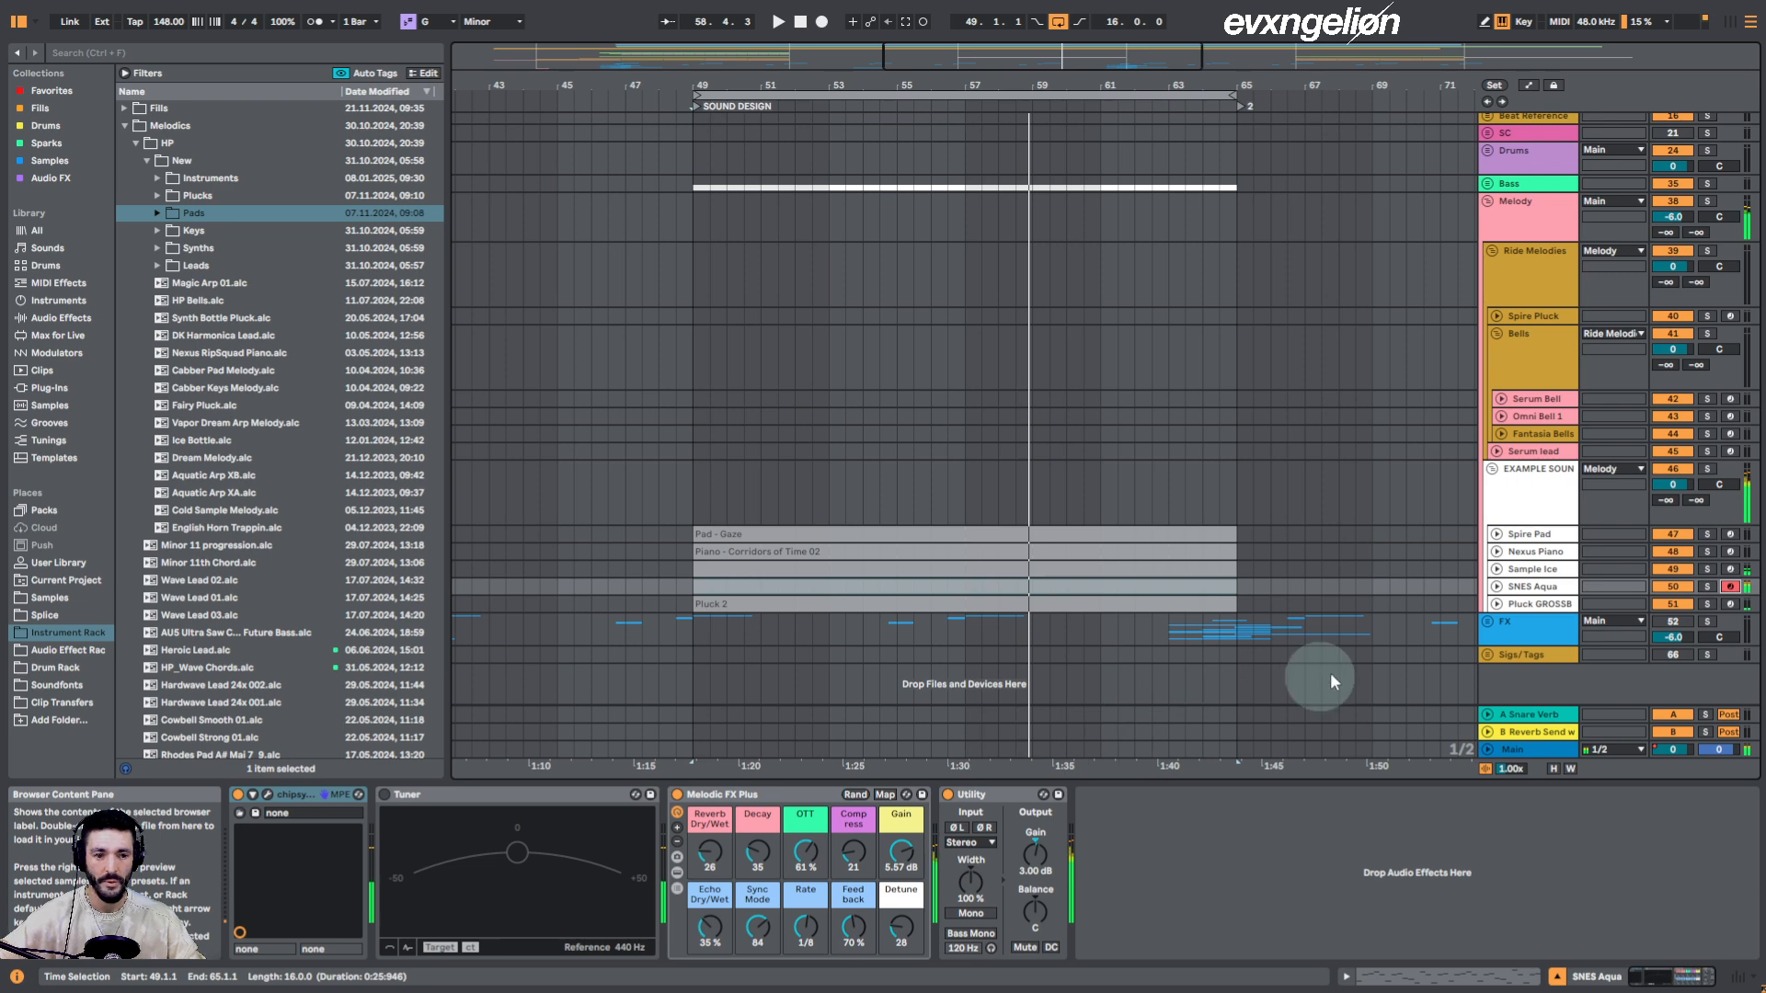
pyautogui.click(269, 797)
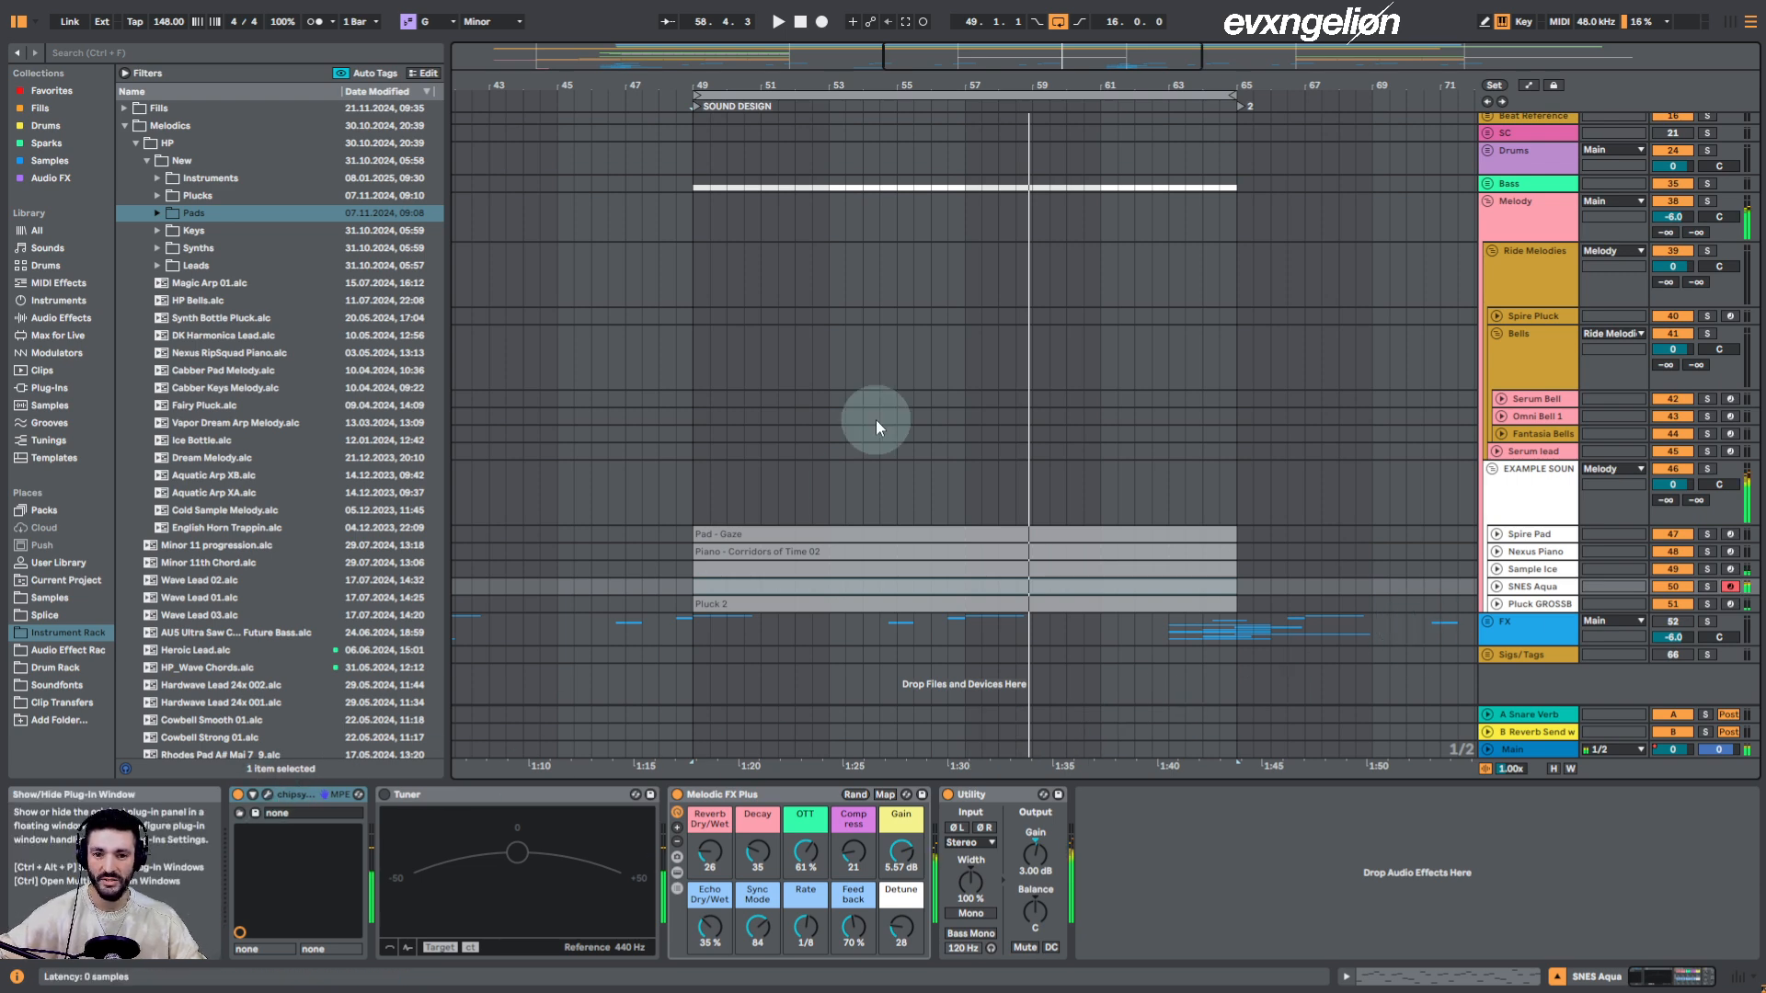
pyautogui.moveTo(868, 361); pyautogui.dragTo(848, 259)
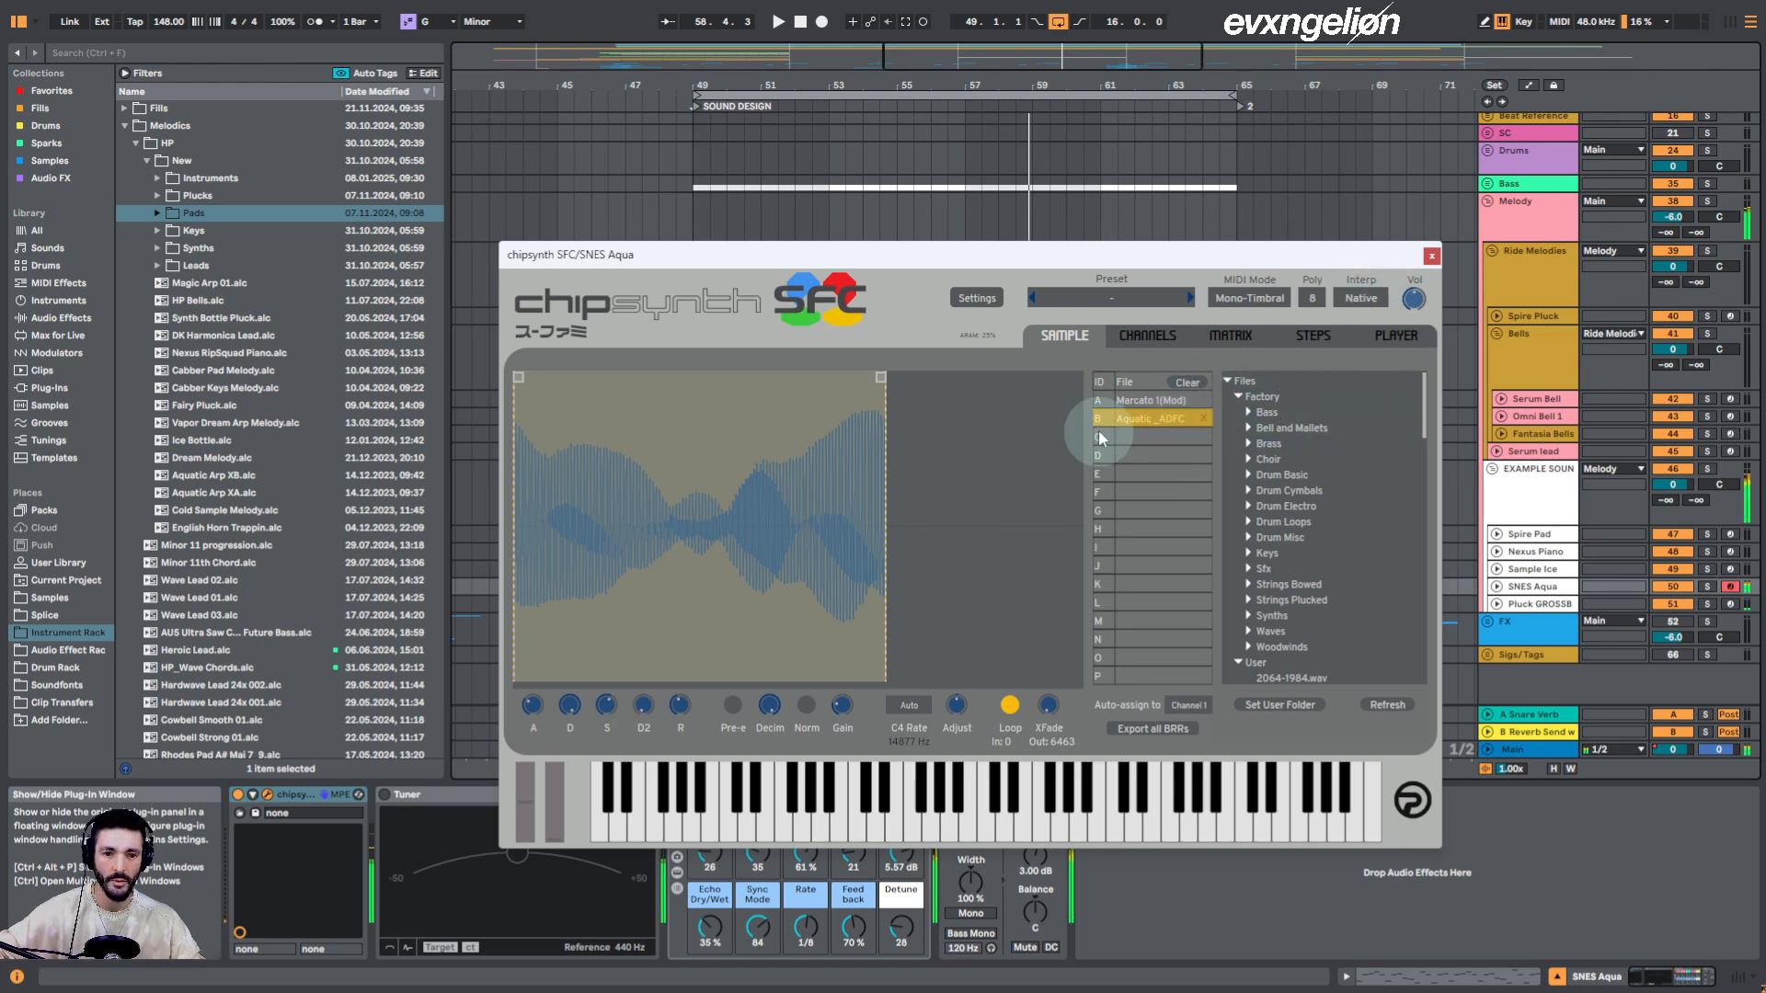
pyautogui.click(1431, 256)
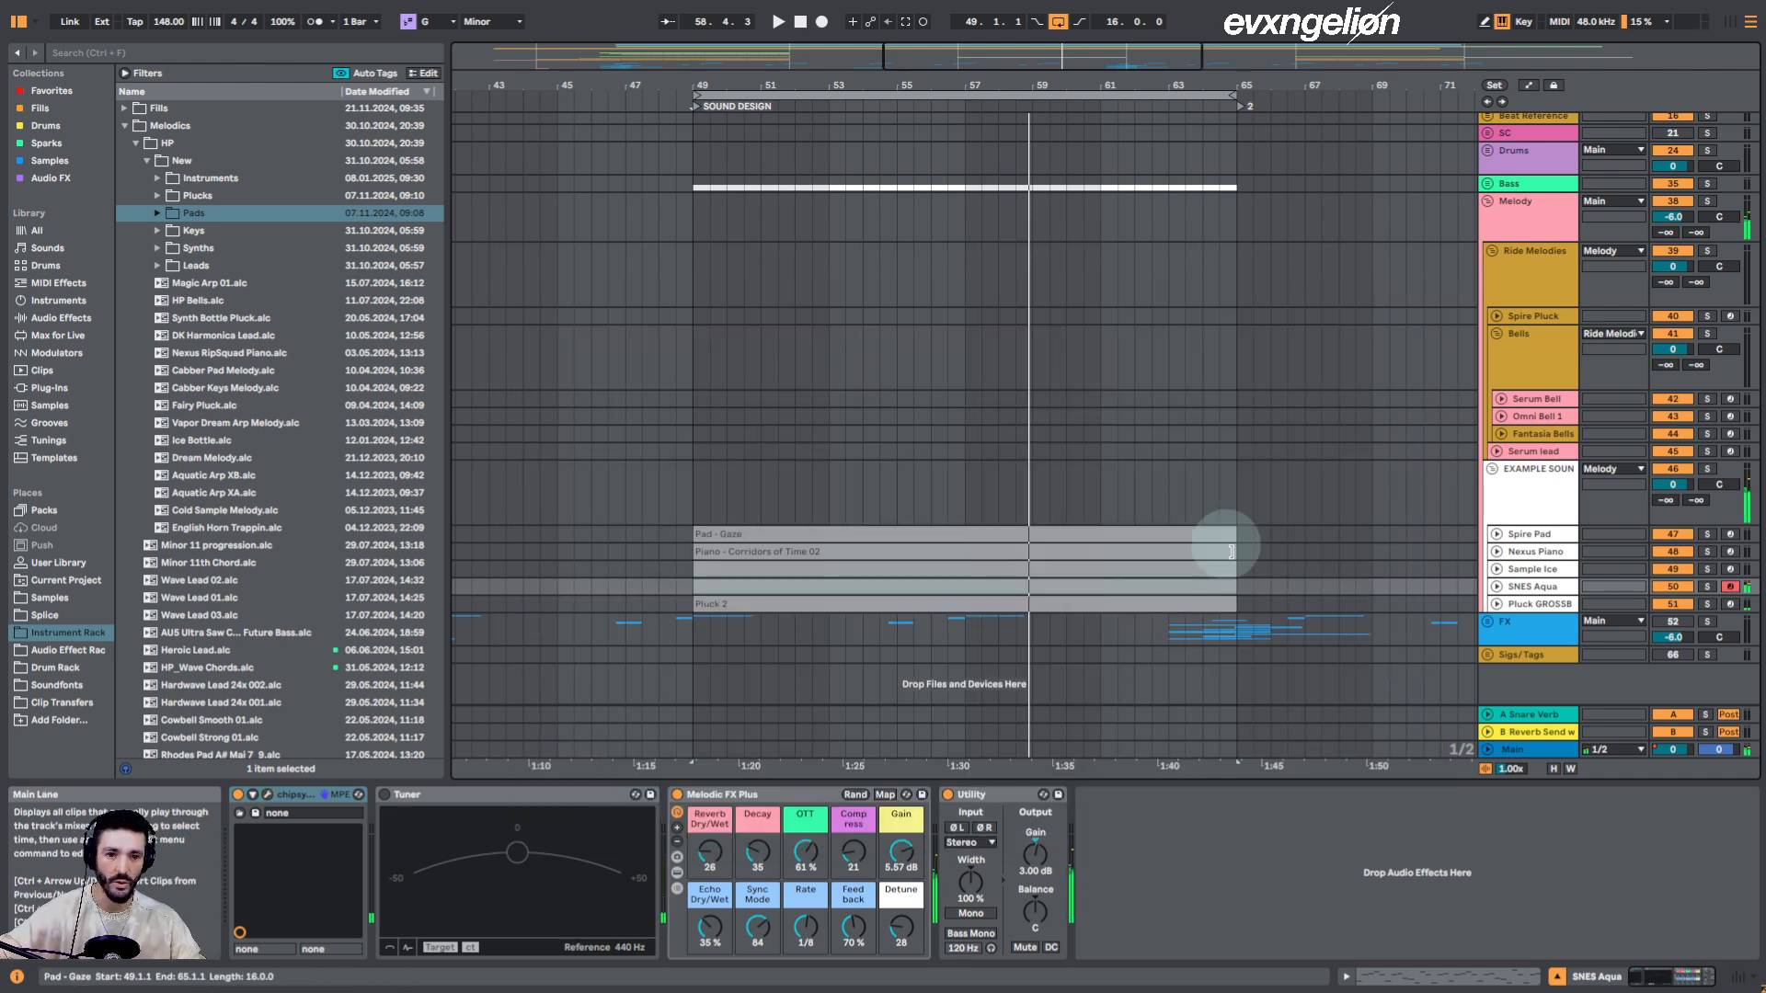
# Reactivate the Pluck 2 clip, arm and solo the Pluck GROSSBEAT track, and play it from bar 49
pyautogui.click(1538, 605)
pyautogui.click(1157, 604)
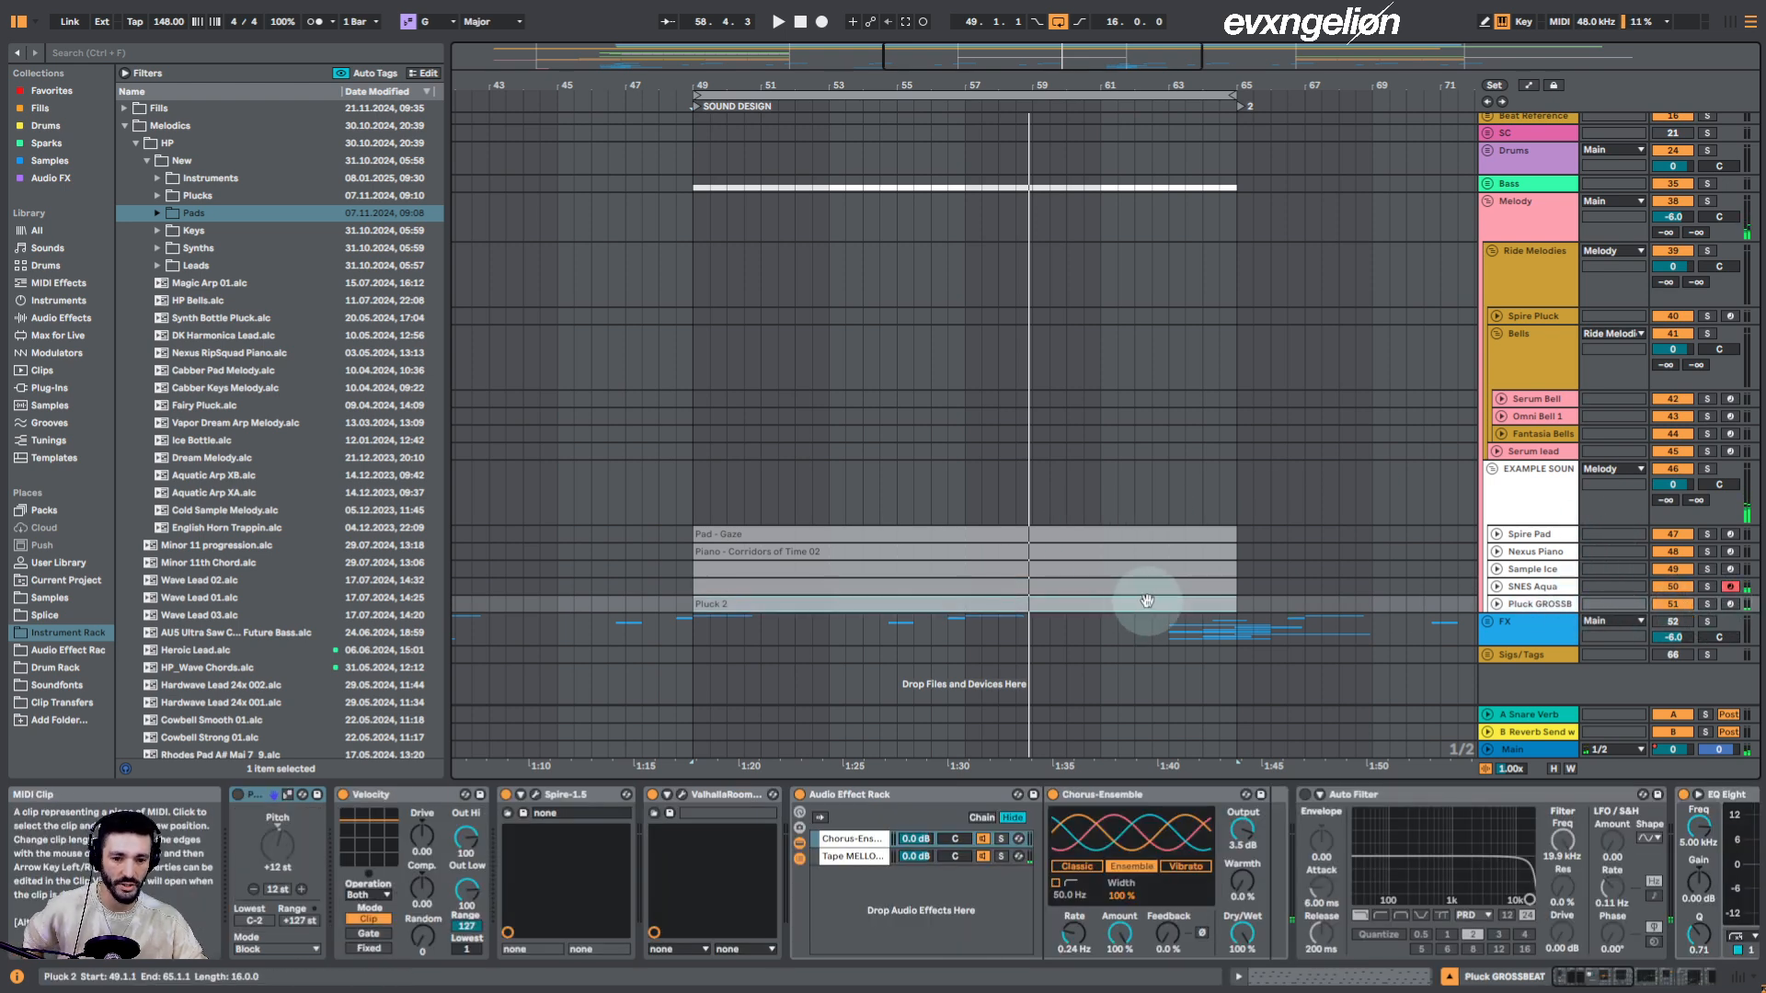
pyautogui.click(1726, 604)
pyautogui.click(1707, 605)
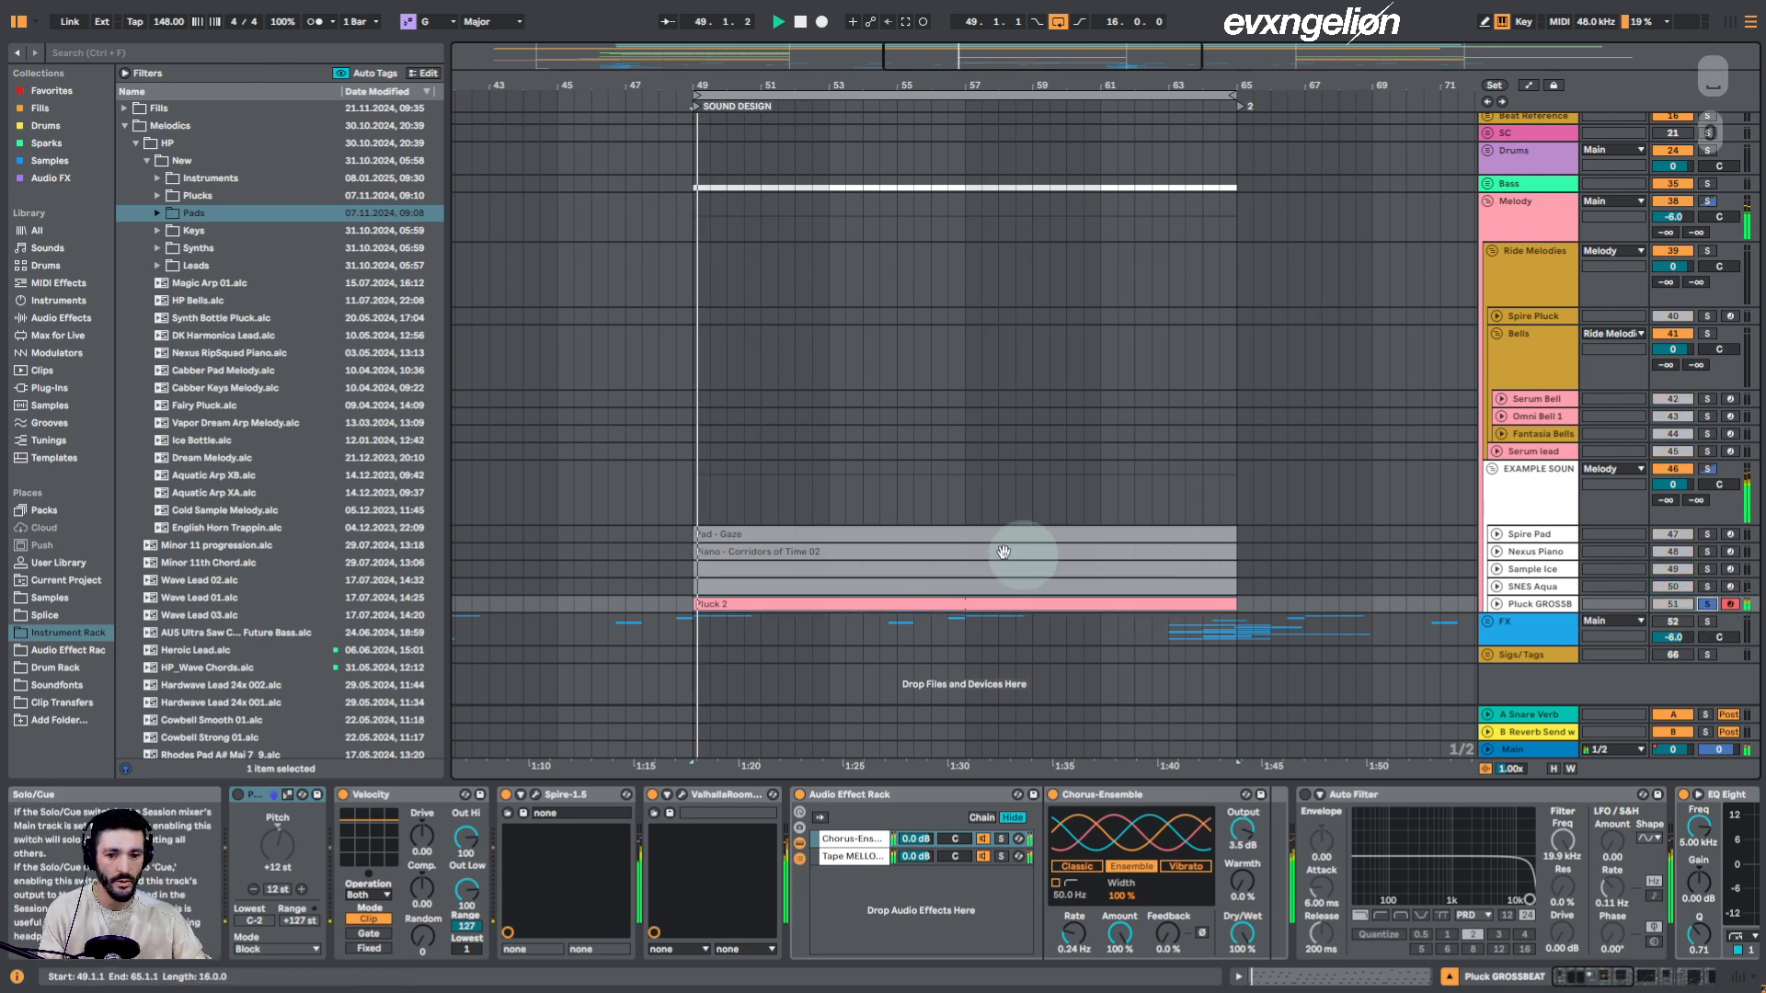
pyautogui.press('space')
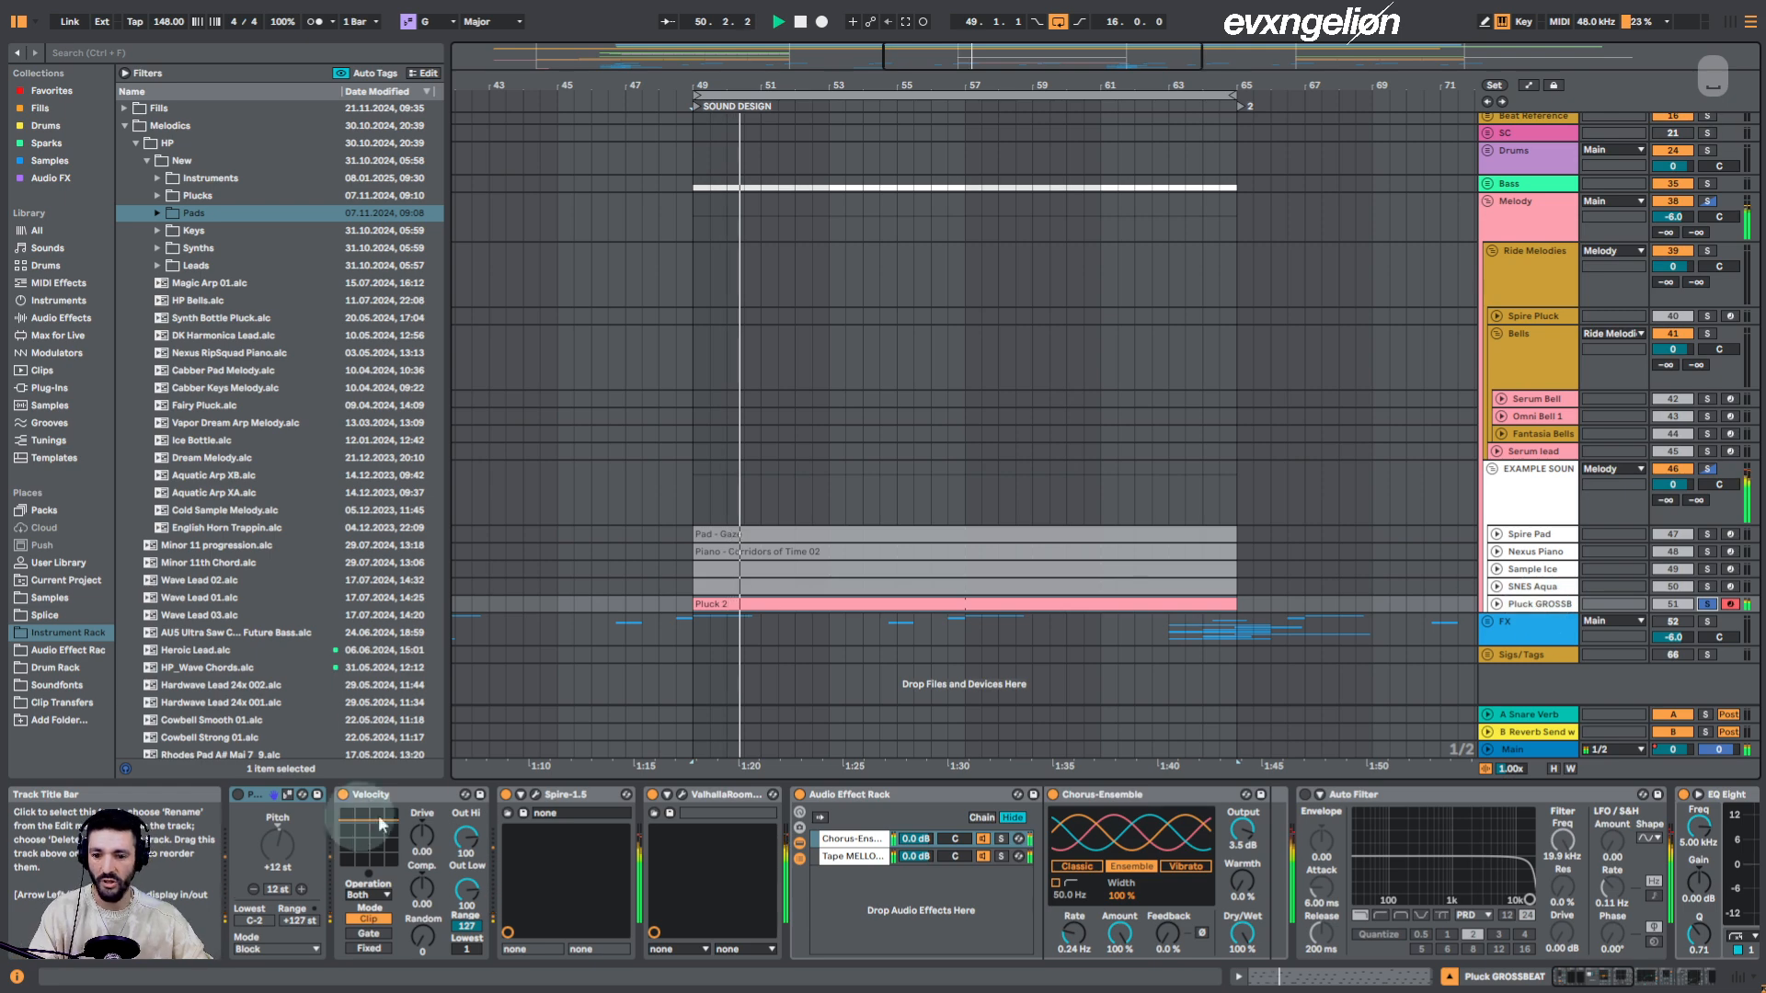
# Open the MRhythmizer plug-in on the Pluck GROSSBEAT track, stop playback and close the plug-in window
pyautogui.scroll(-5, 1502, 900)
pyautogui.scroll(-3, 1616, 908)
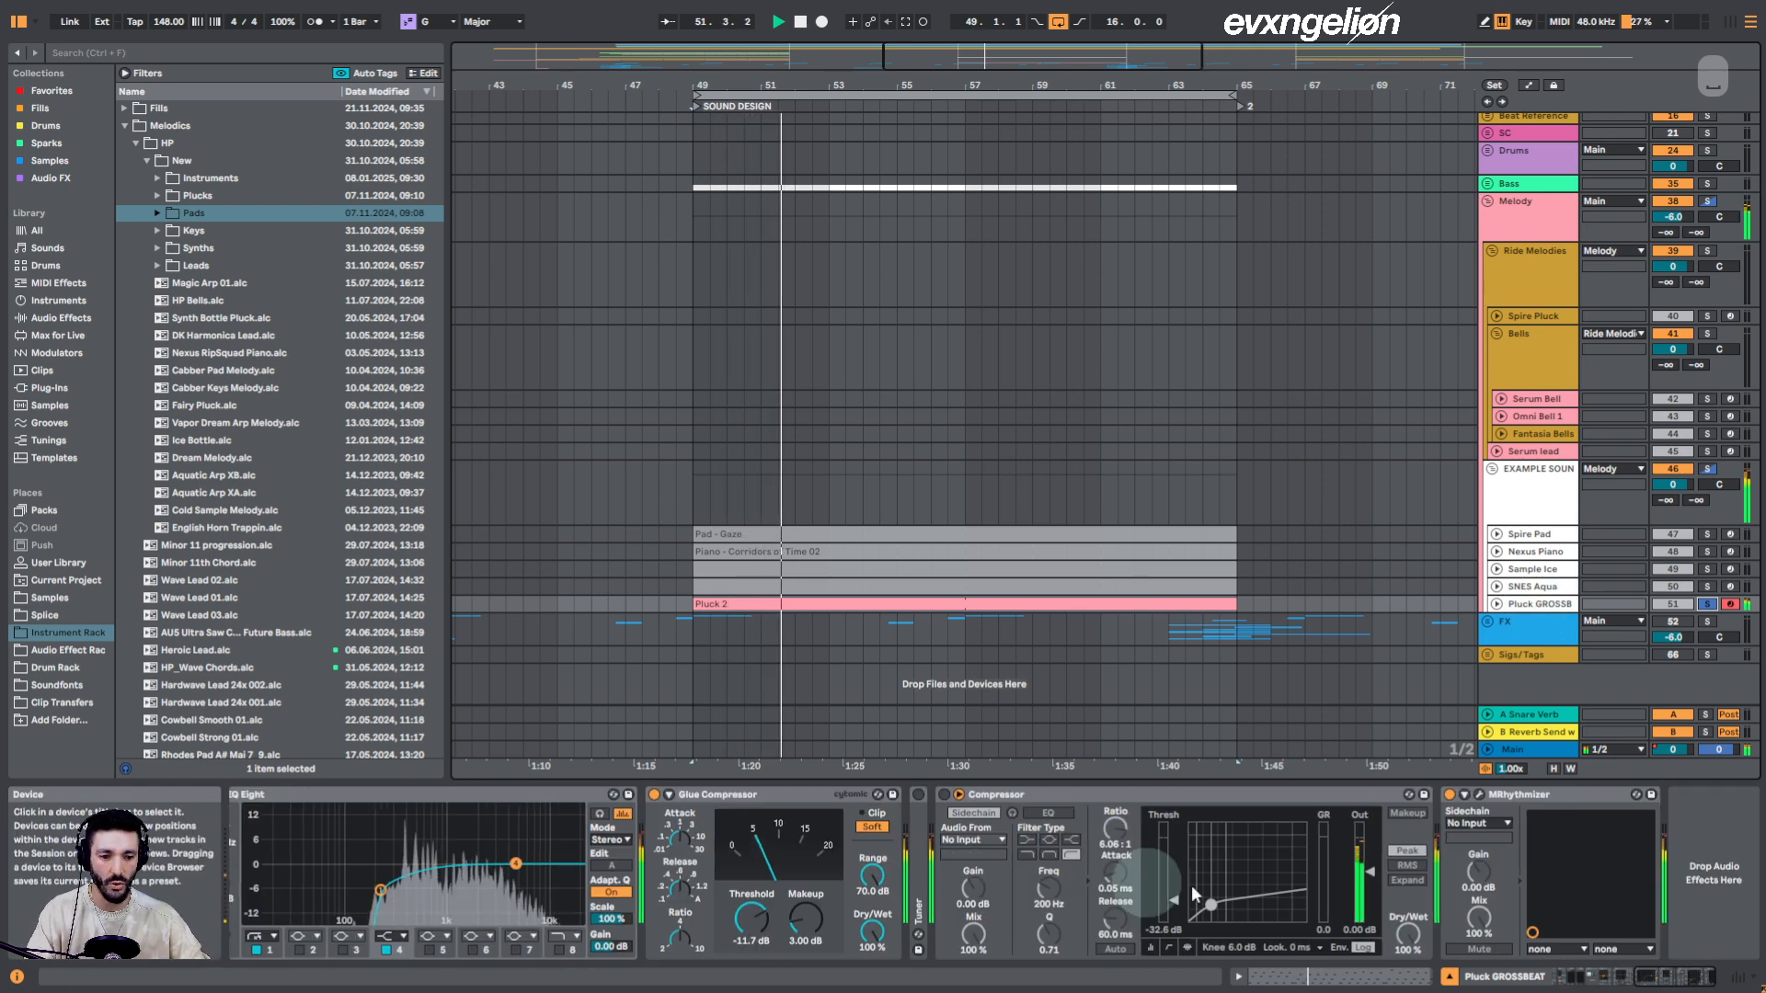
pyautogui.click(1479, 795)
pyautogui.click(938, 239)
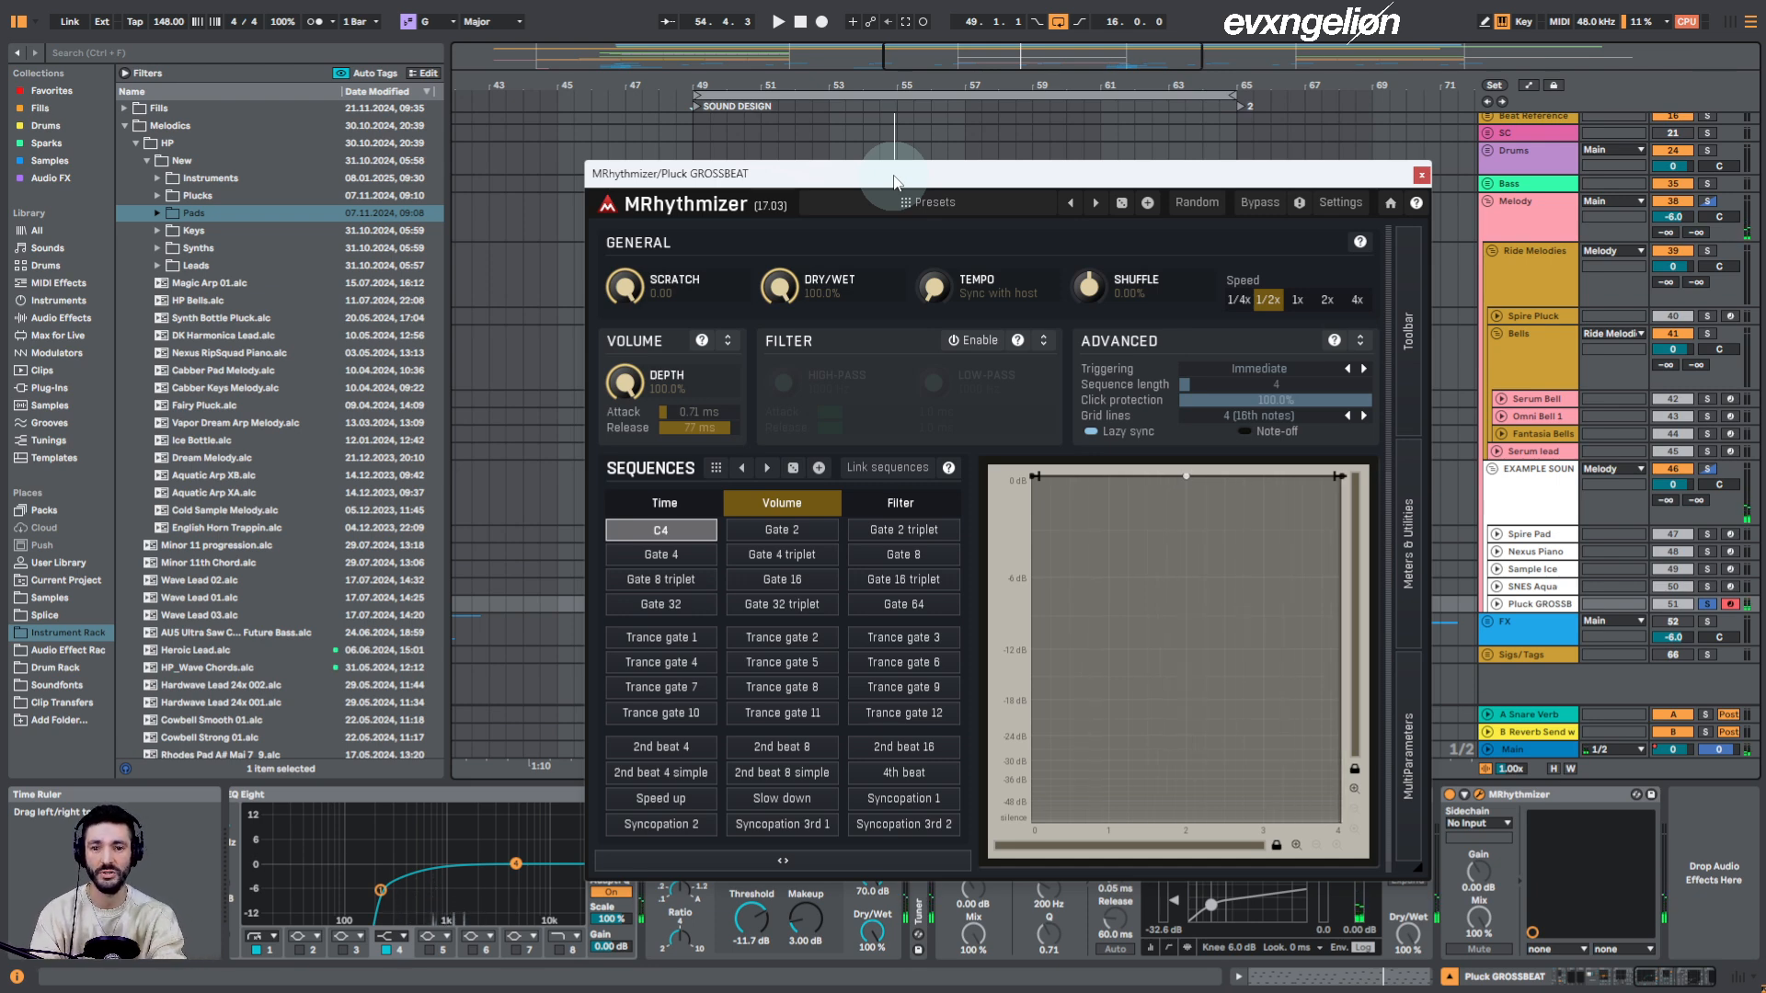
pyautogui.press('space')
pyautogui.click(1421, 173)
# View the MIDI notes of the Pluck 2 clip during playback, and return to the Pluck GROSSBEAT device chain
pyautogui.click(851, 615)
pyautogui.doubleClick(852, 604)
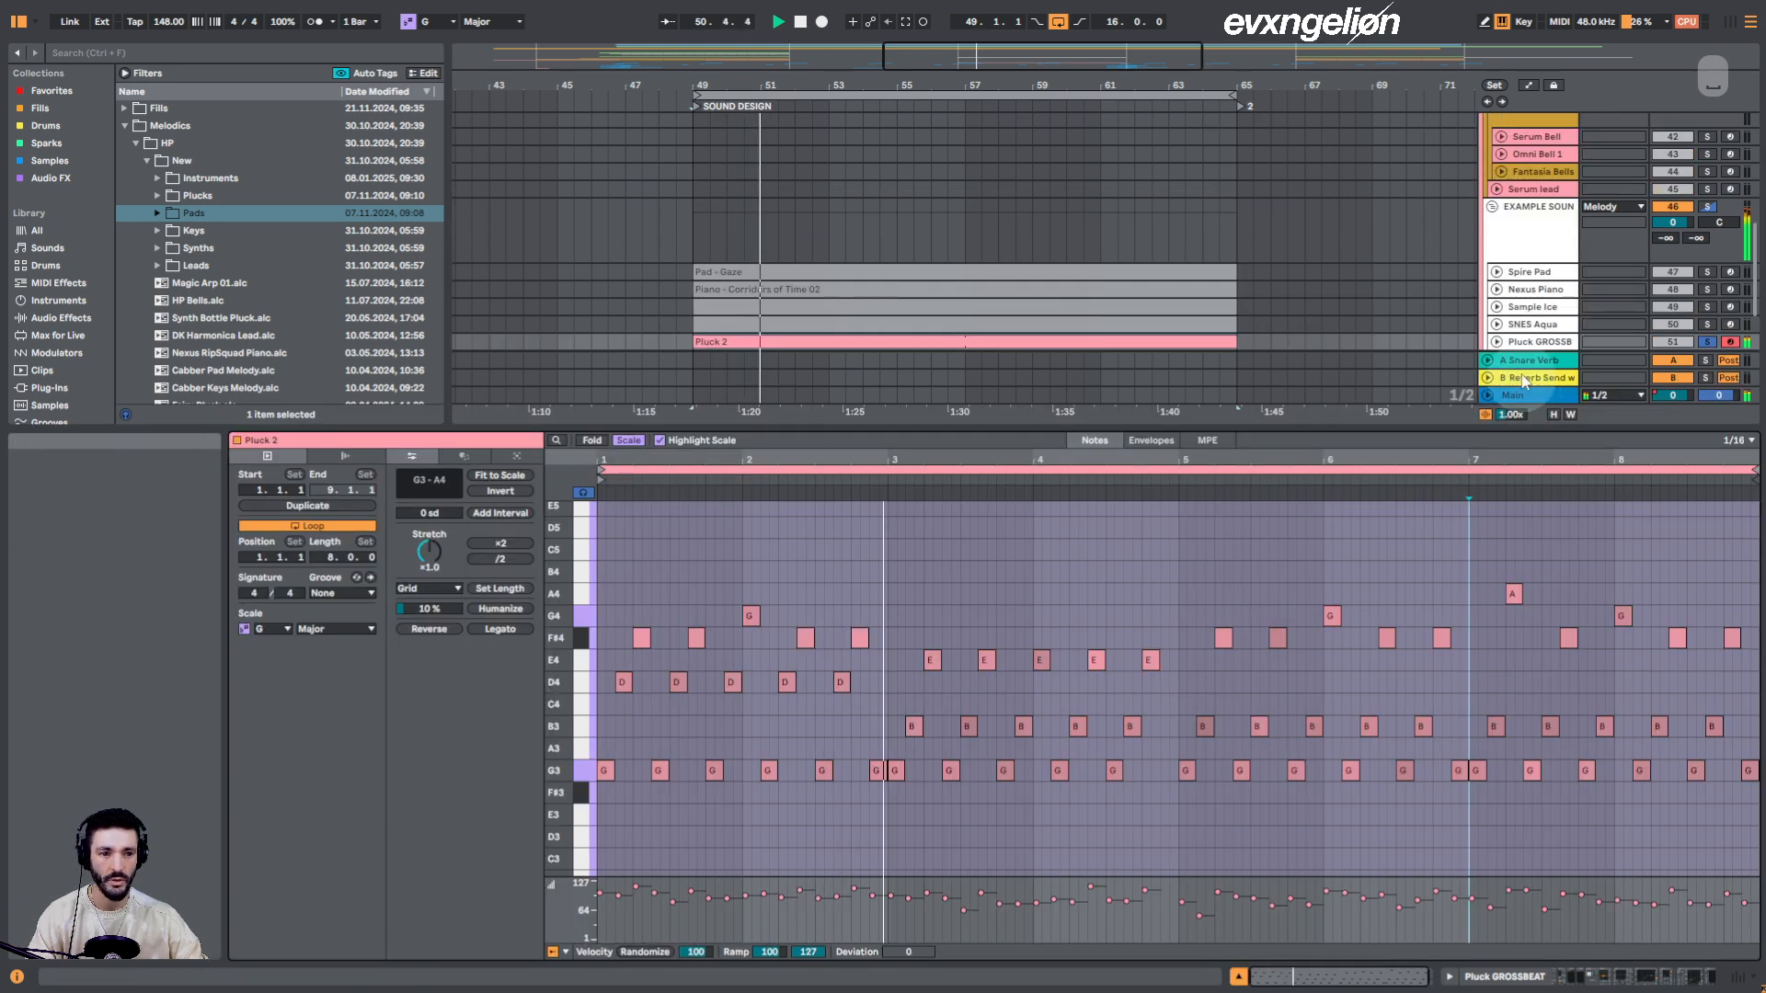
pyautogui.scroll(5, 1523, 324)
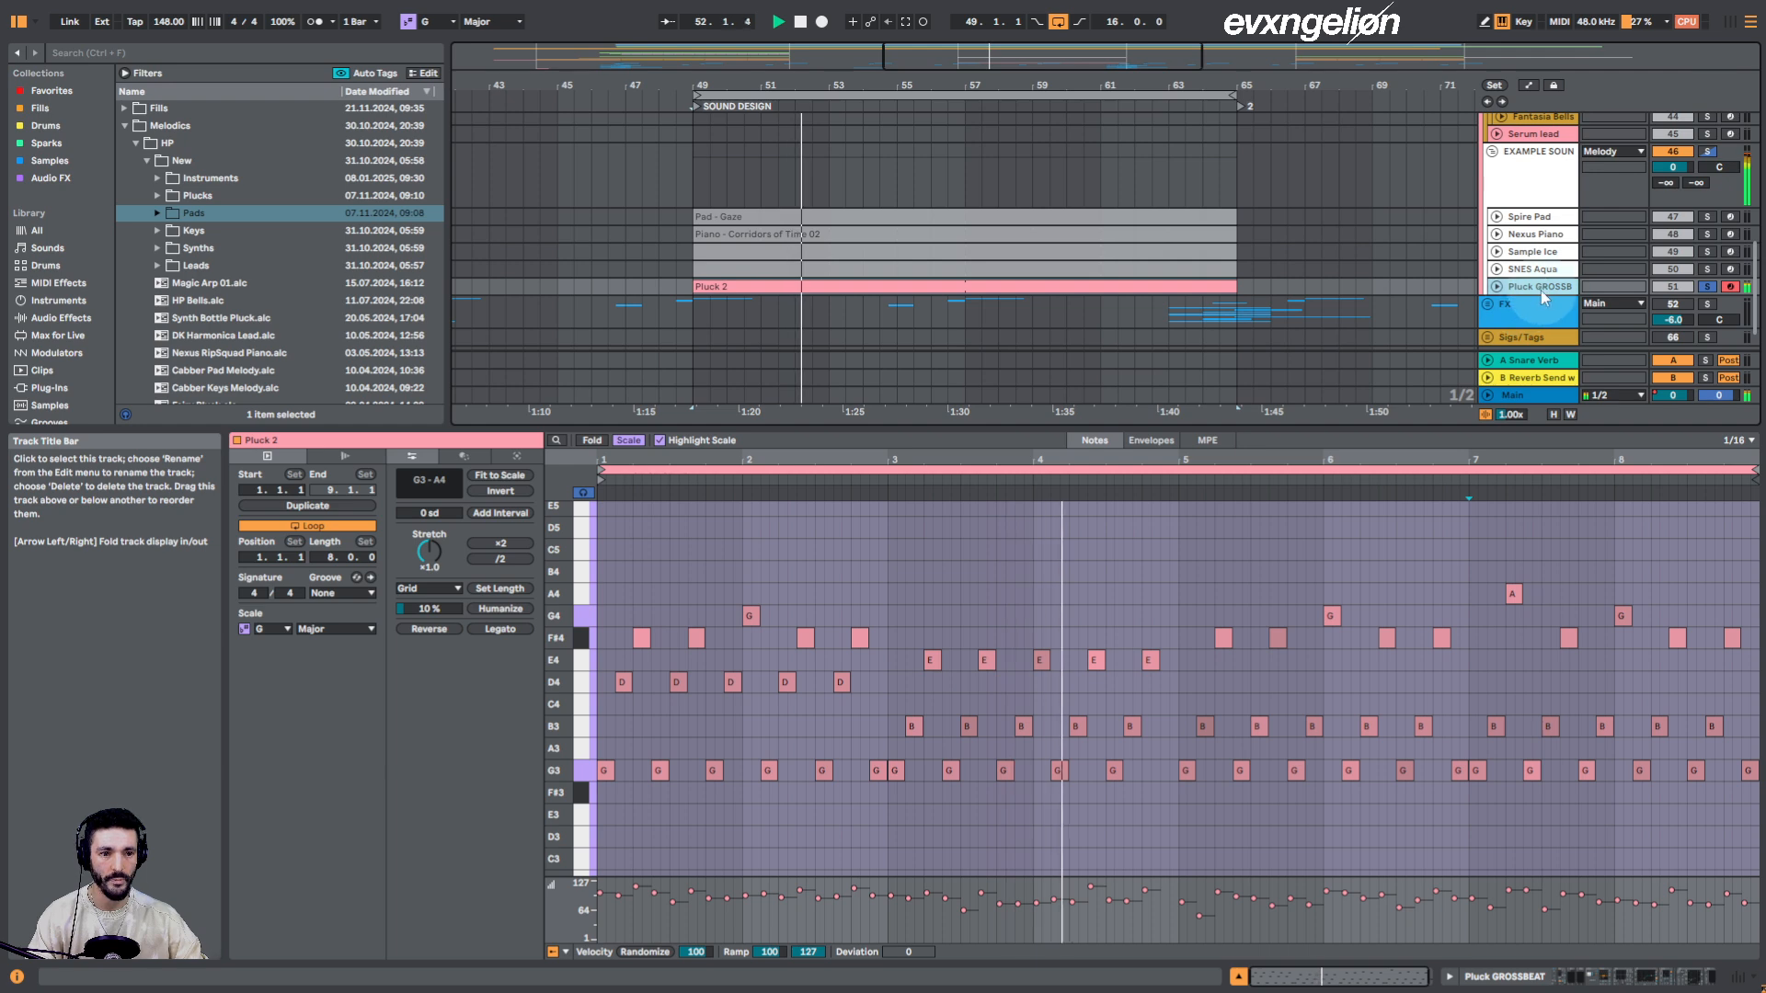
pyautogui.click(1532, 317)
pyautogui.scroll(-3, 1173, 919)
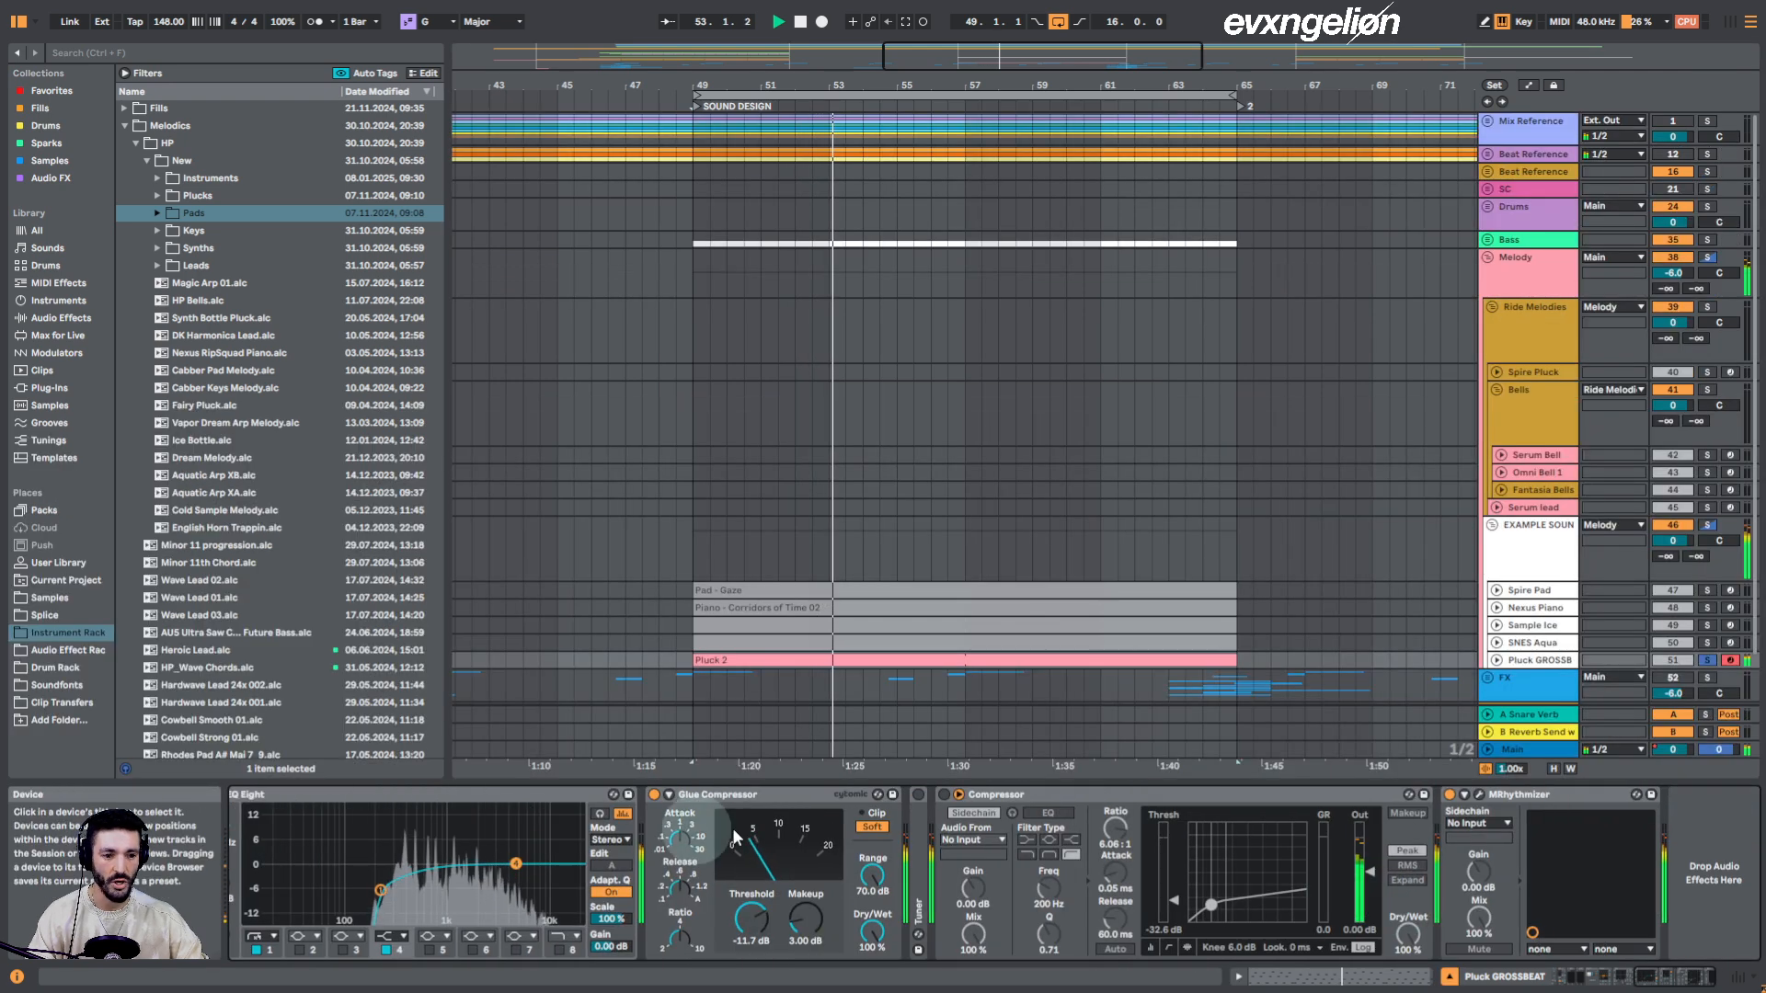
# Reopen MRhythmizer from the Pluck GROSSBEAT track and compare its Time and Volume sequences, ending on Volume with playback started
pyautogui.click(1478, 795)
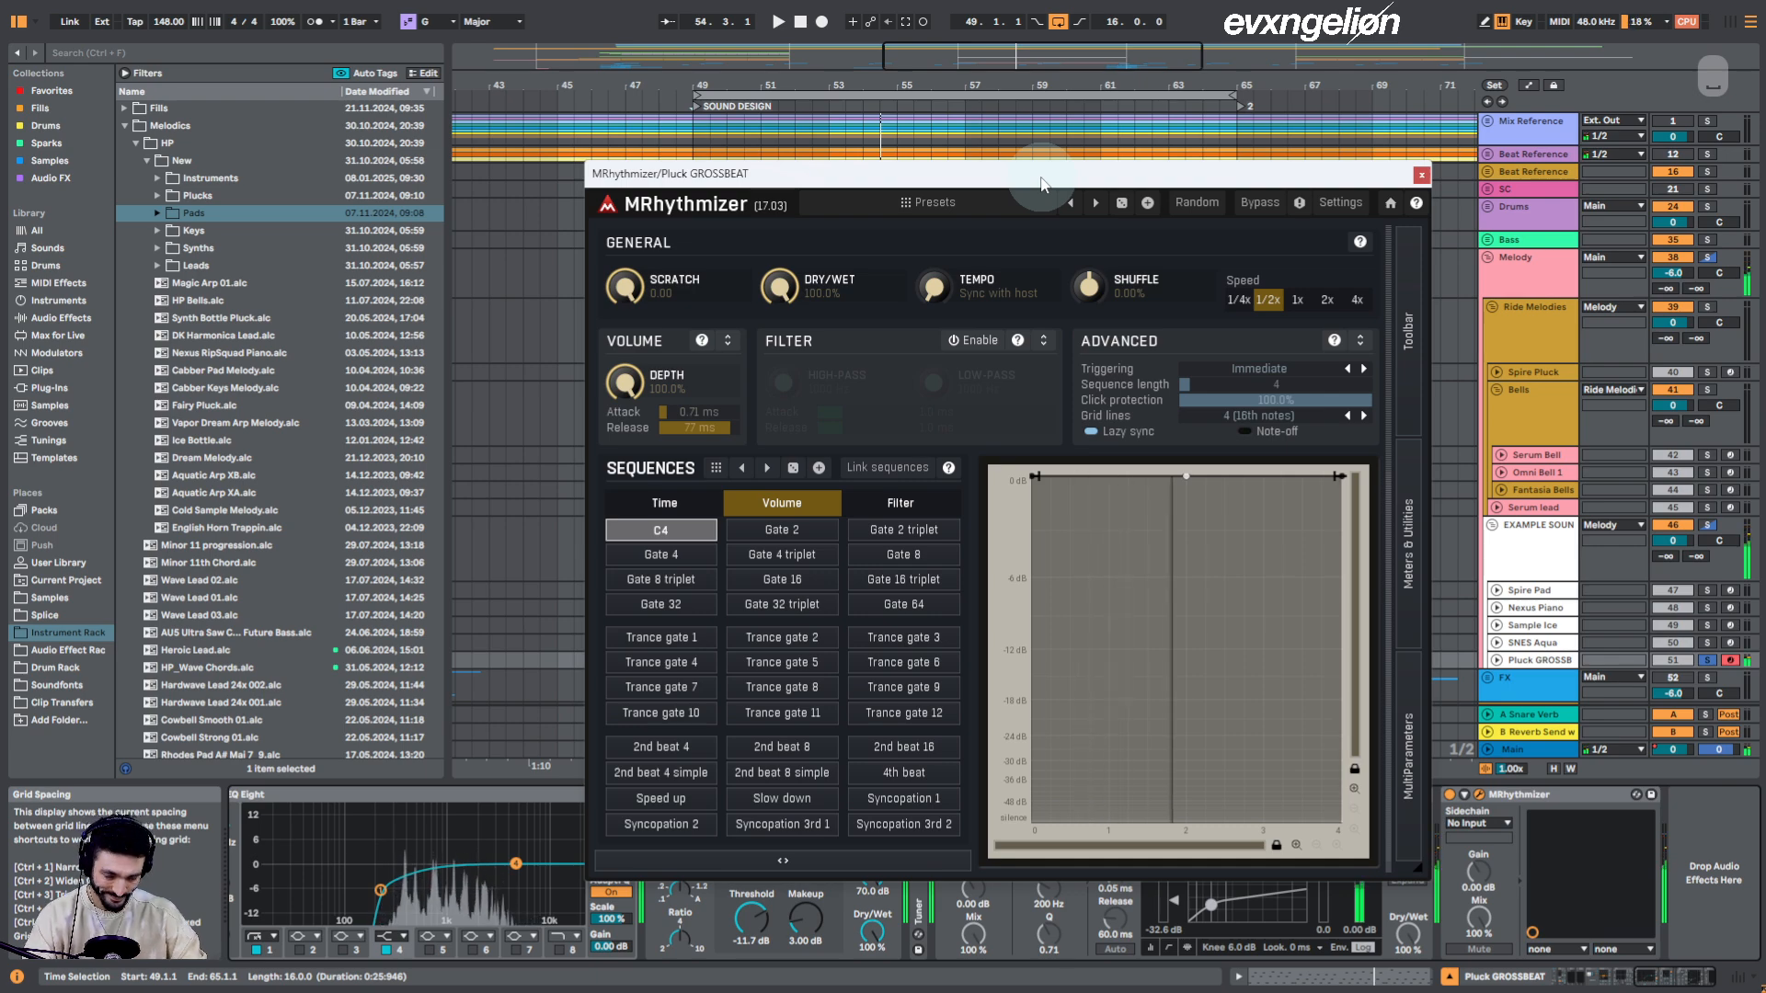
pyautogui.moveTo(1081, 180); pyautogui.dragTo(1012, 192)
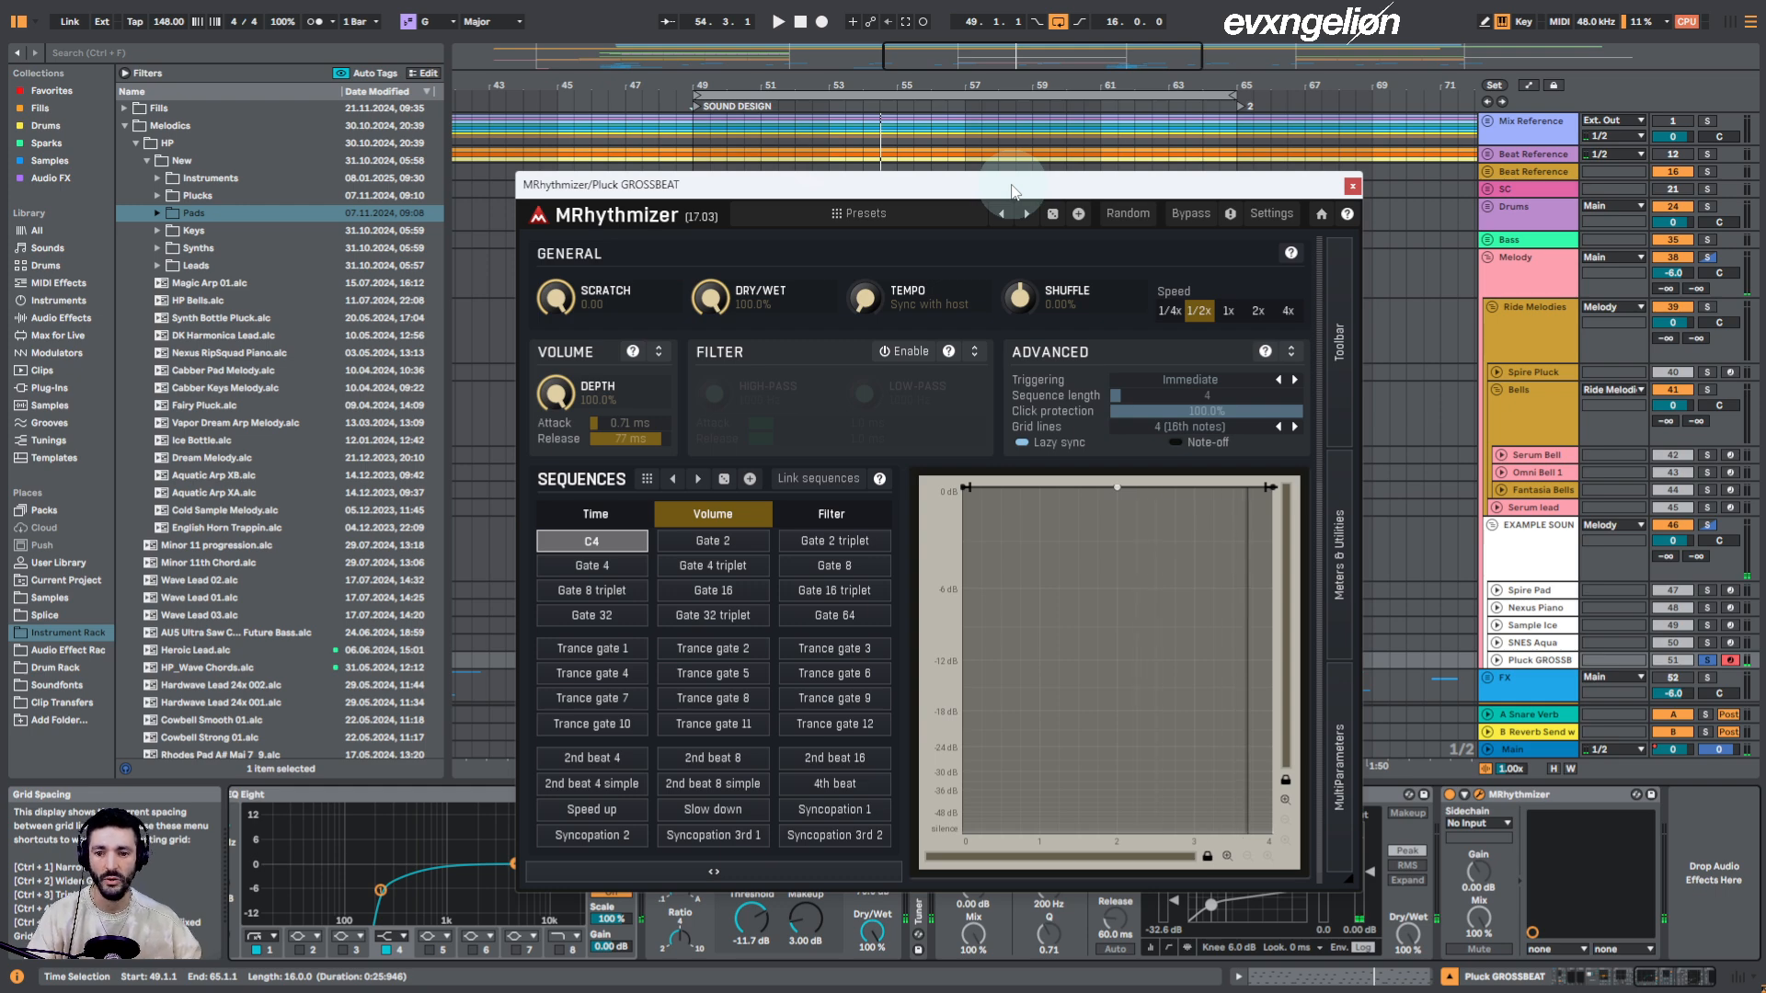
pyautogui.click(600, 518)
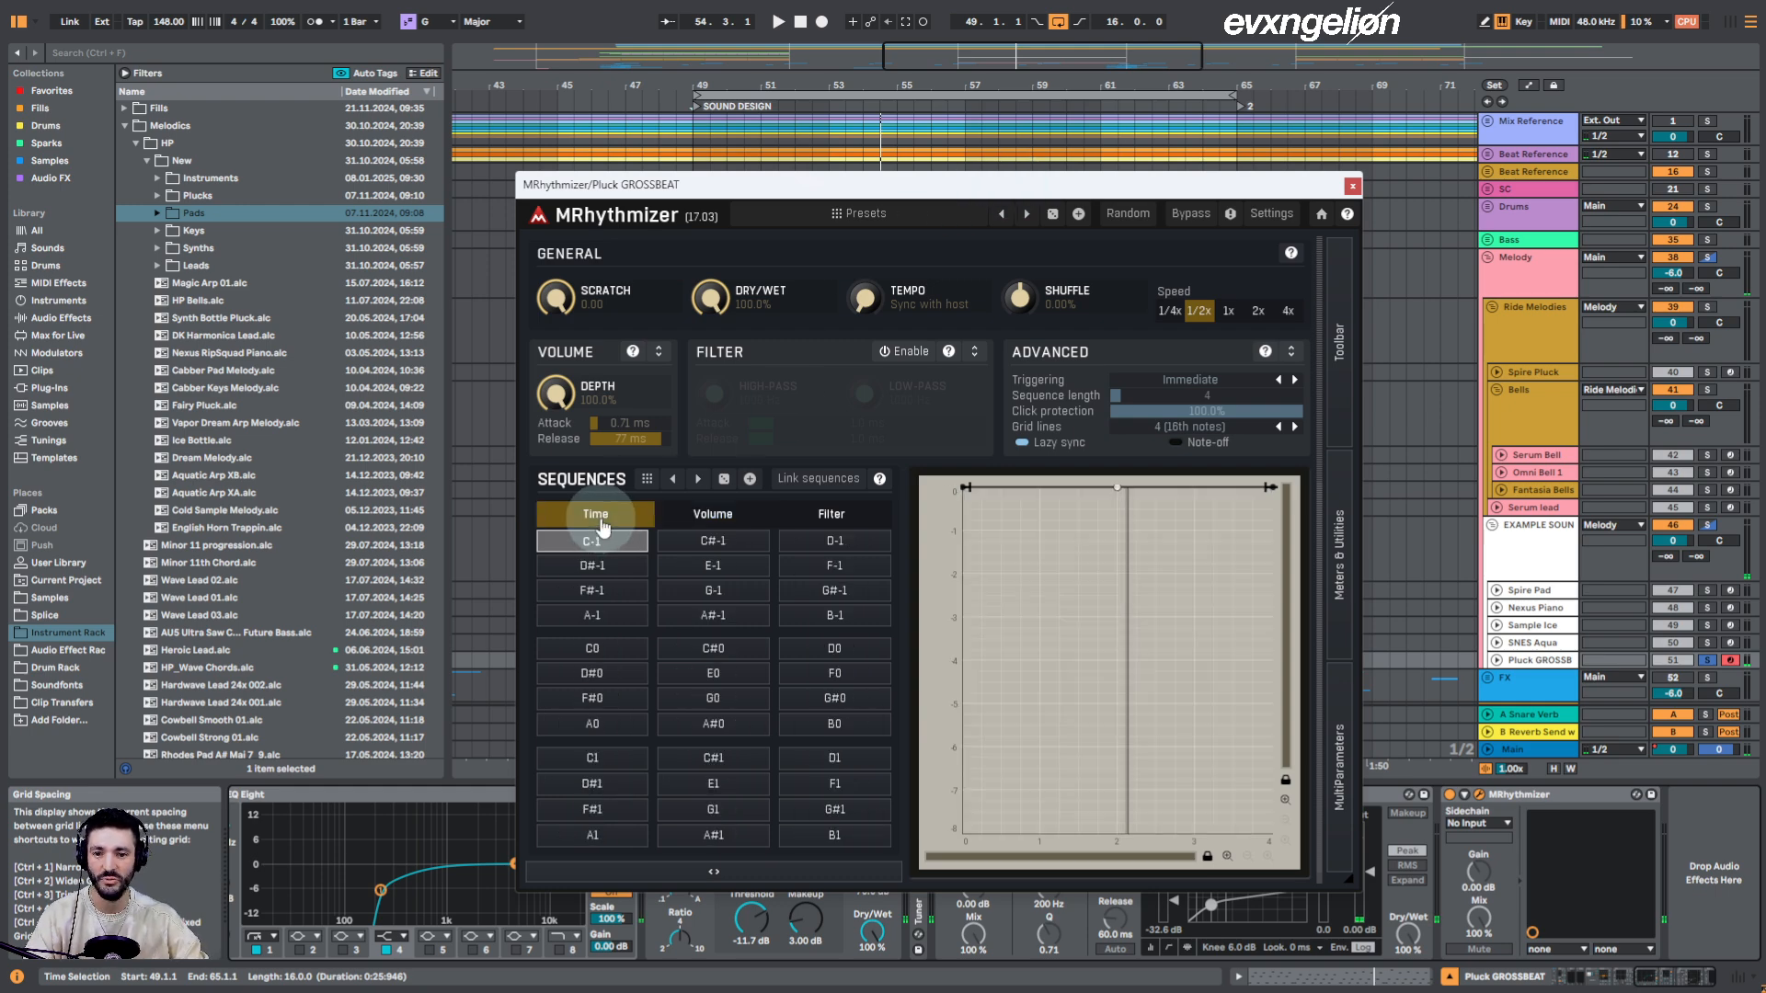
pyautogui.click(713, 513)
pyautogui.press('space')
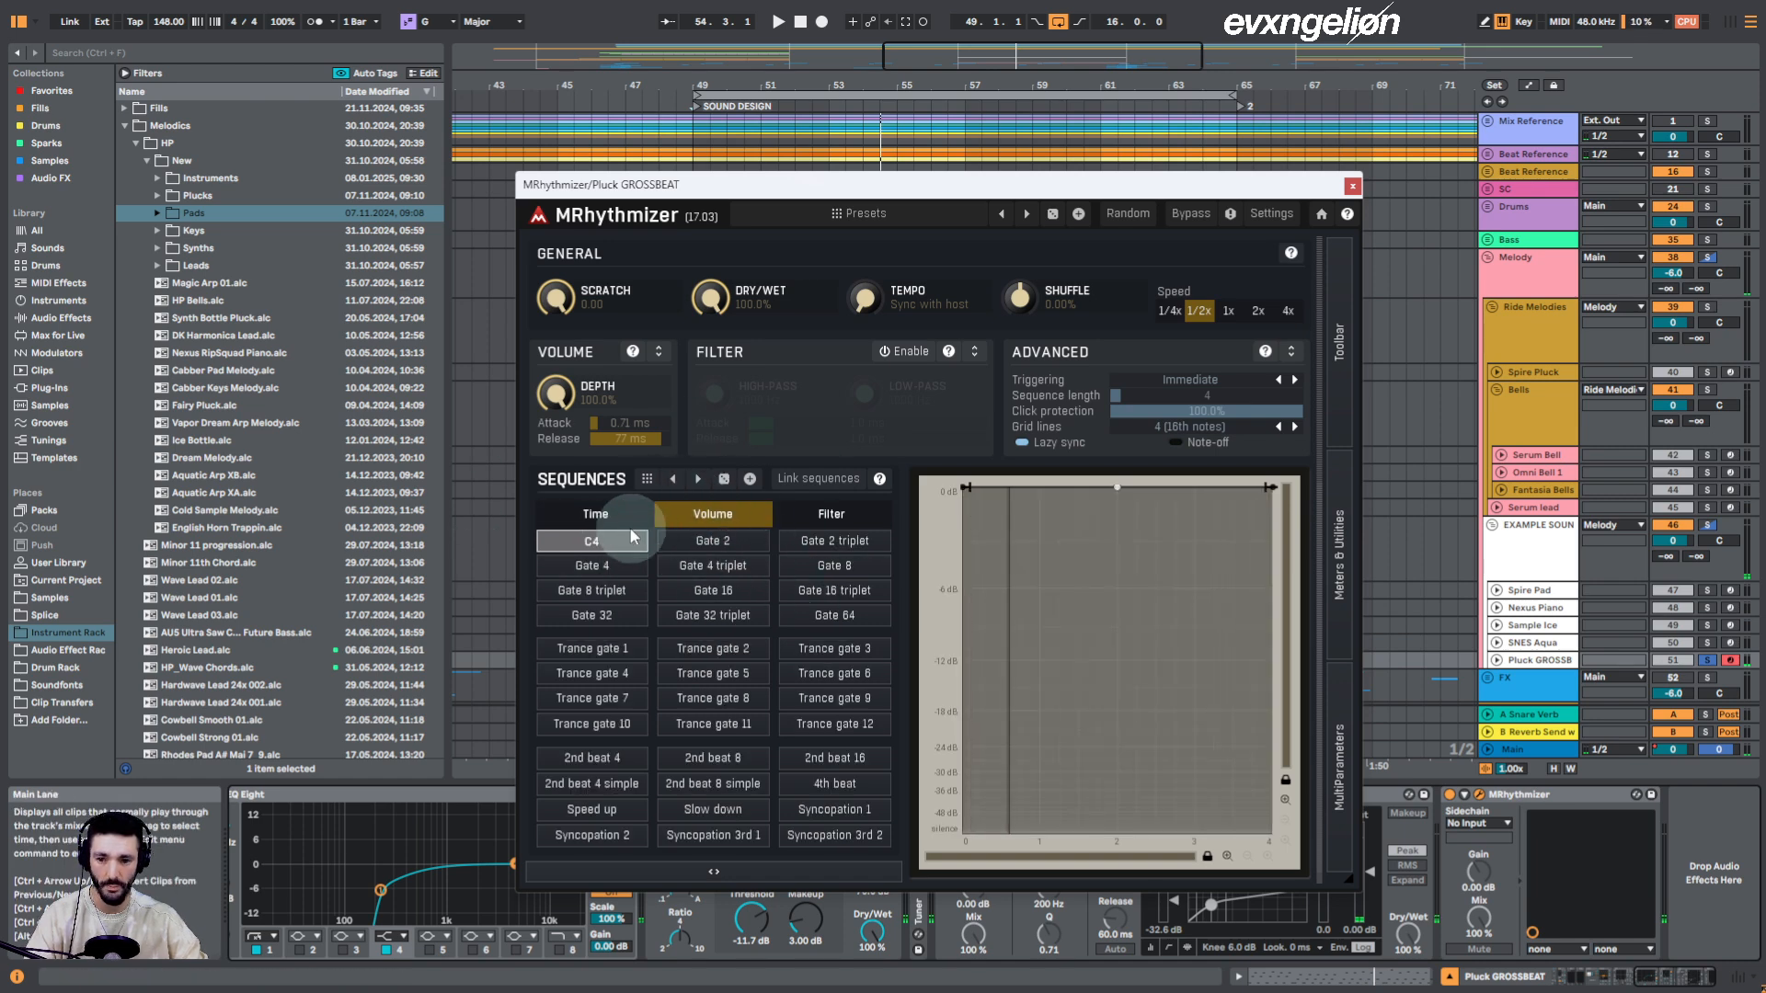
# View the flat Time sequence in MRhythmizer, and select the Gate 16 pattern for the Volume sequence
pyautogui.click(596, 514)
pyautogui.moveTo(1269, 487)
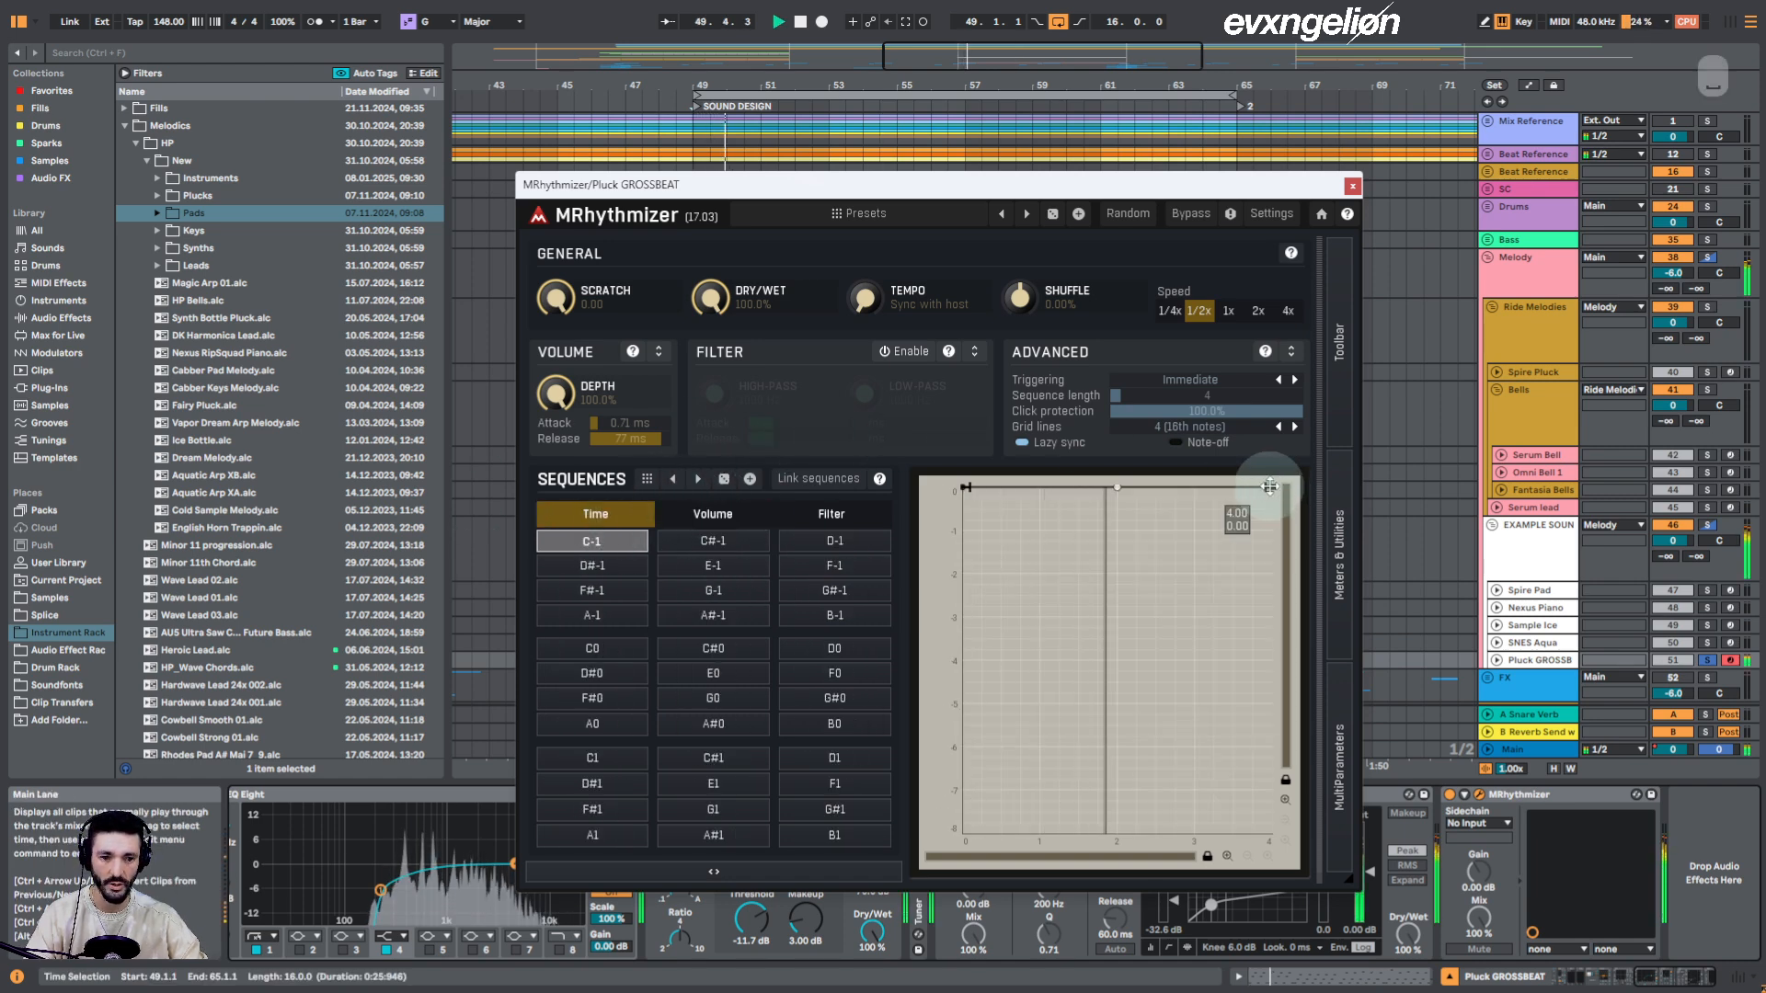
pyautogui.click(713, 513)
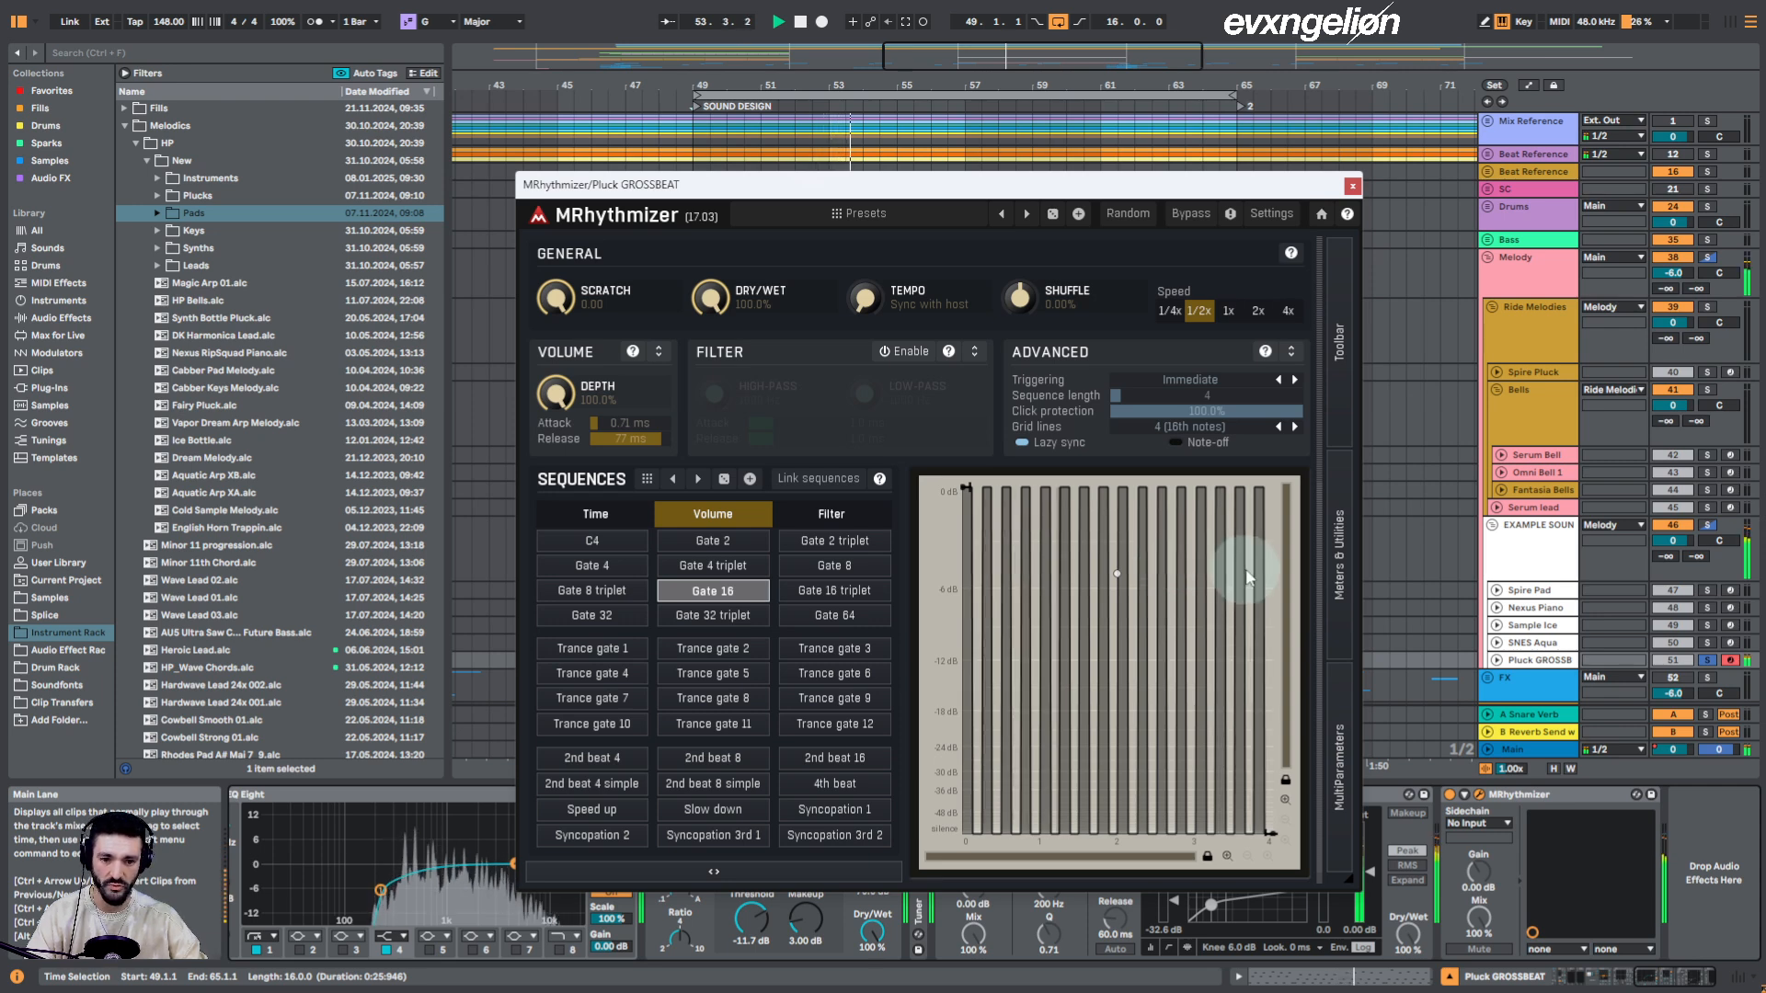
# Slope MRhythmizer's C-1 Time sequence down to about 2 at its end point and play the section back
pyautogui.click(594, 521)
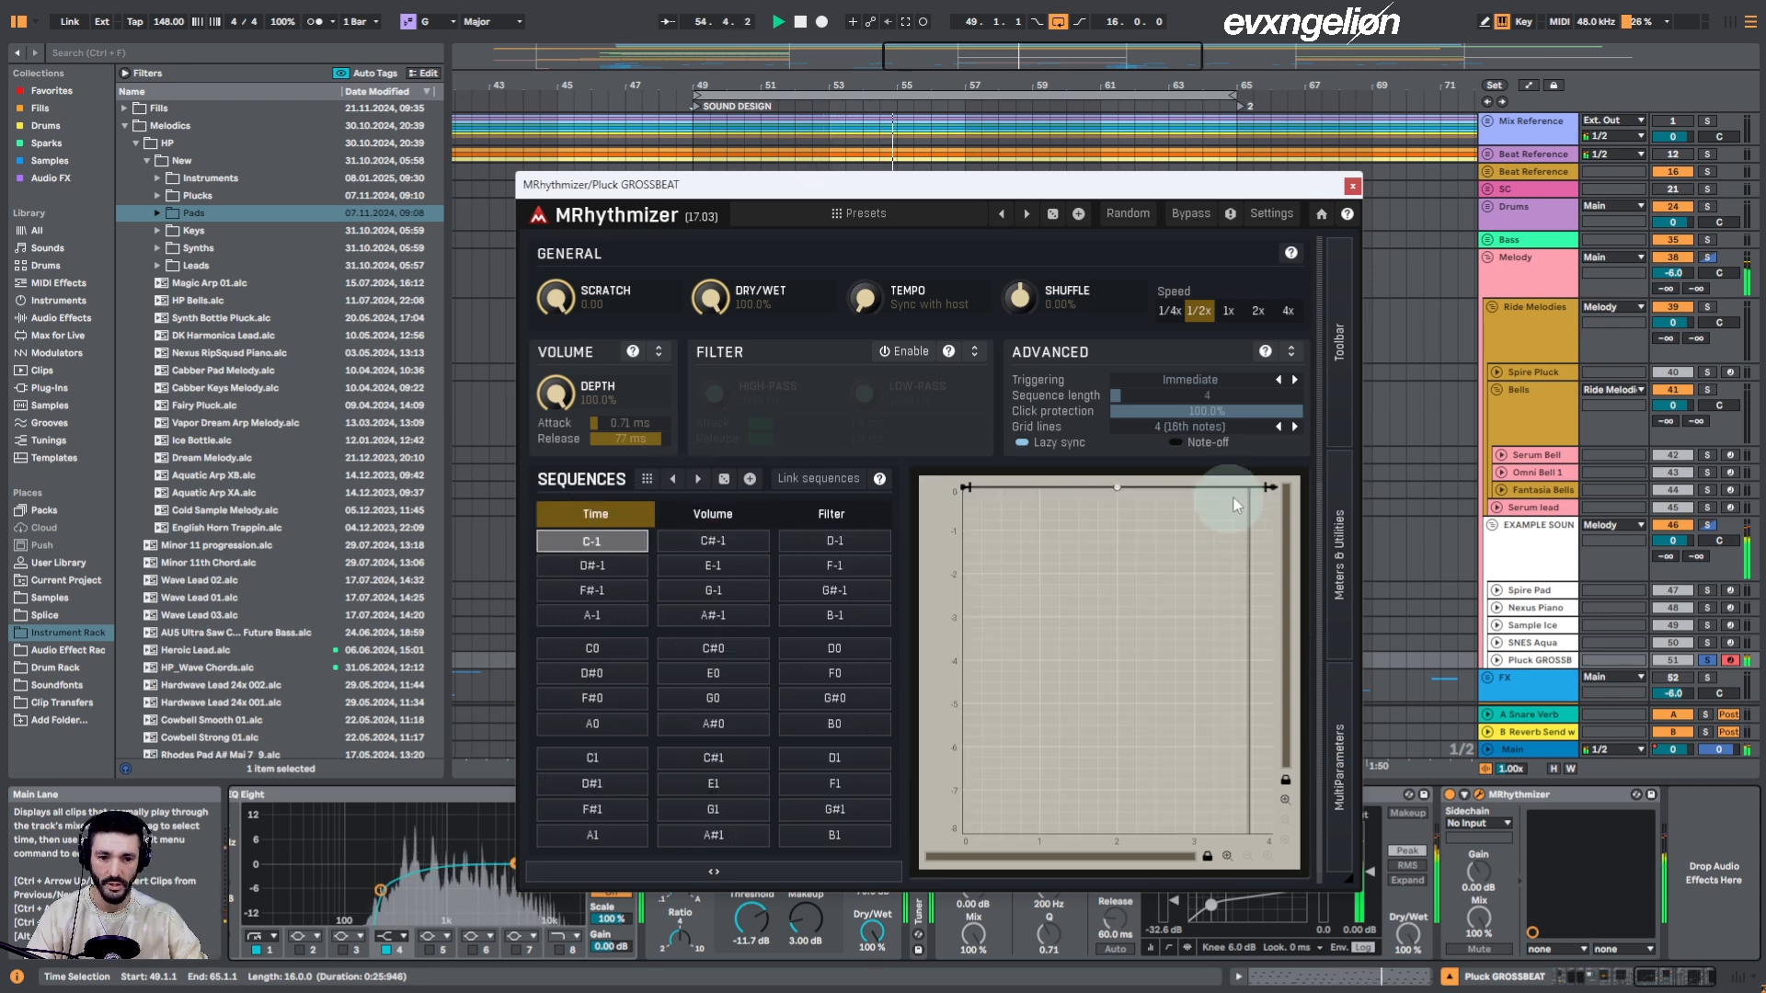
pyautogui.moveTo(1270, 486); pyautogui.dragTo(1265, 570)
pyautogui.press('space')
pyautogui.press('space')
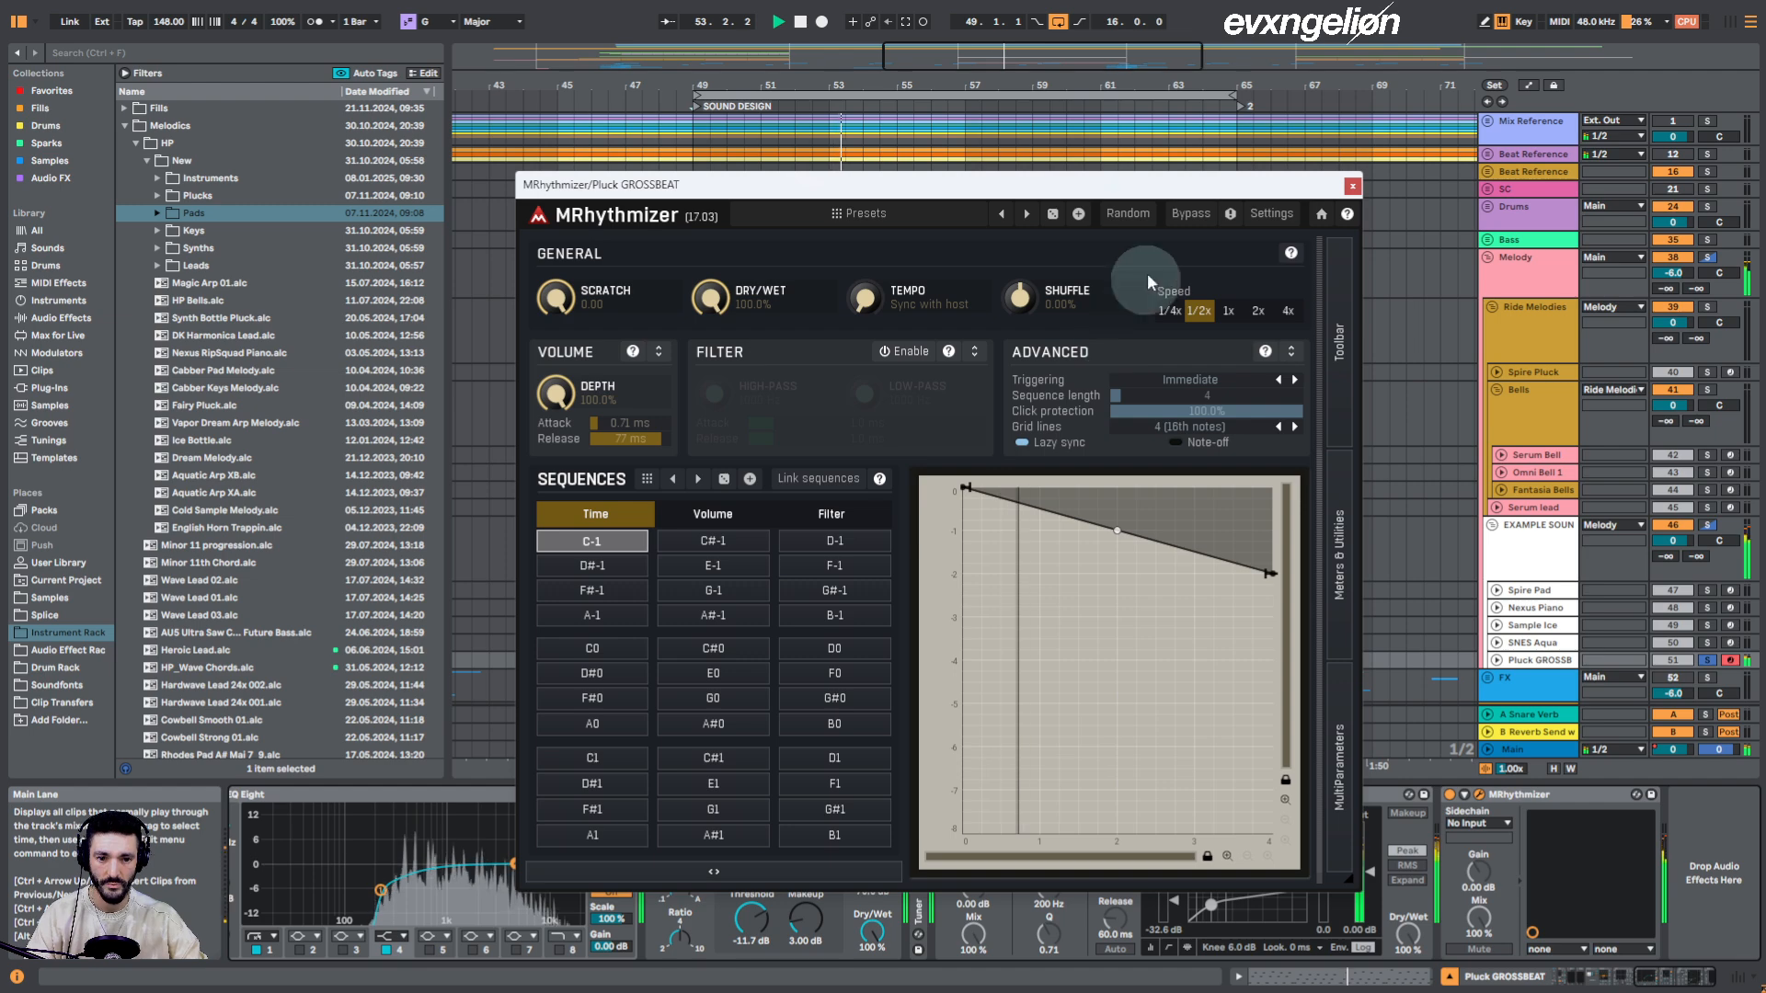
# Toggle MRhythmizer off and on to compare the pluck with and without it, and close the plug-in window
pyautogui.click(1450, 797)
pyautogui.click(1451, 797)
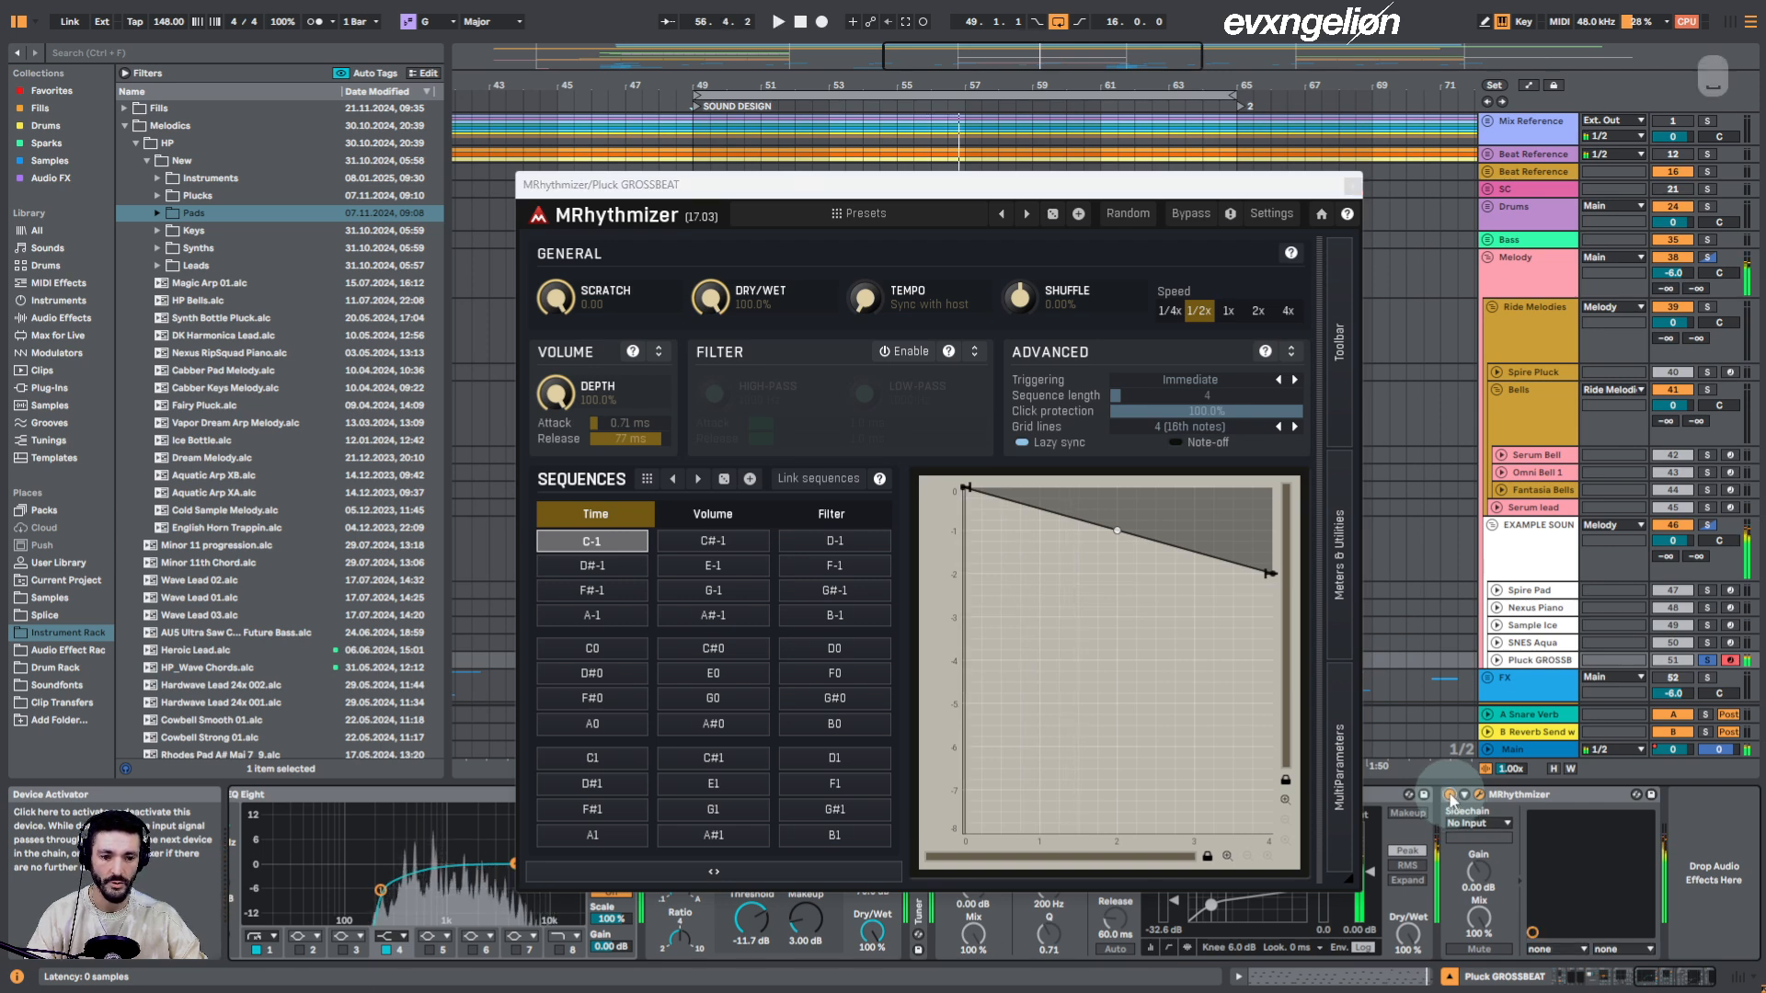
pyautogui.press('space')
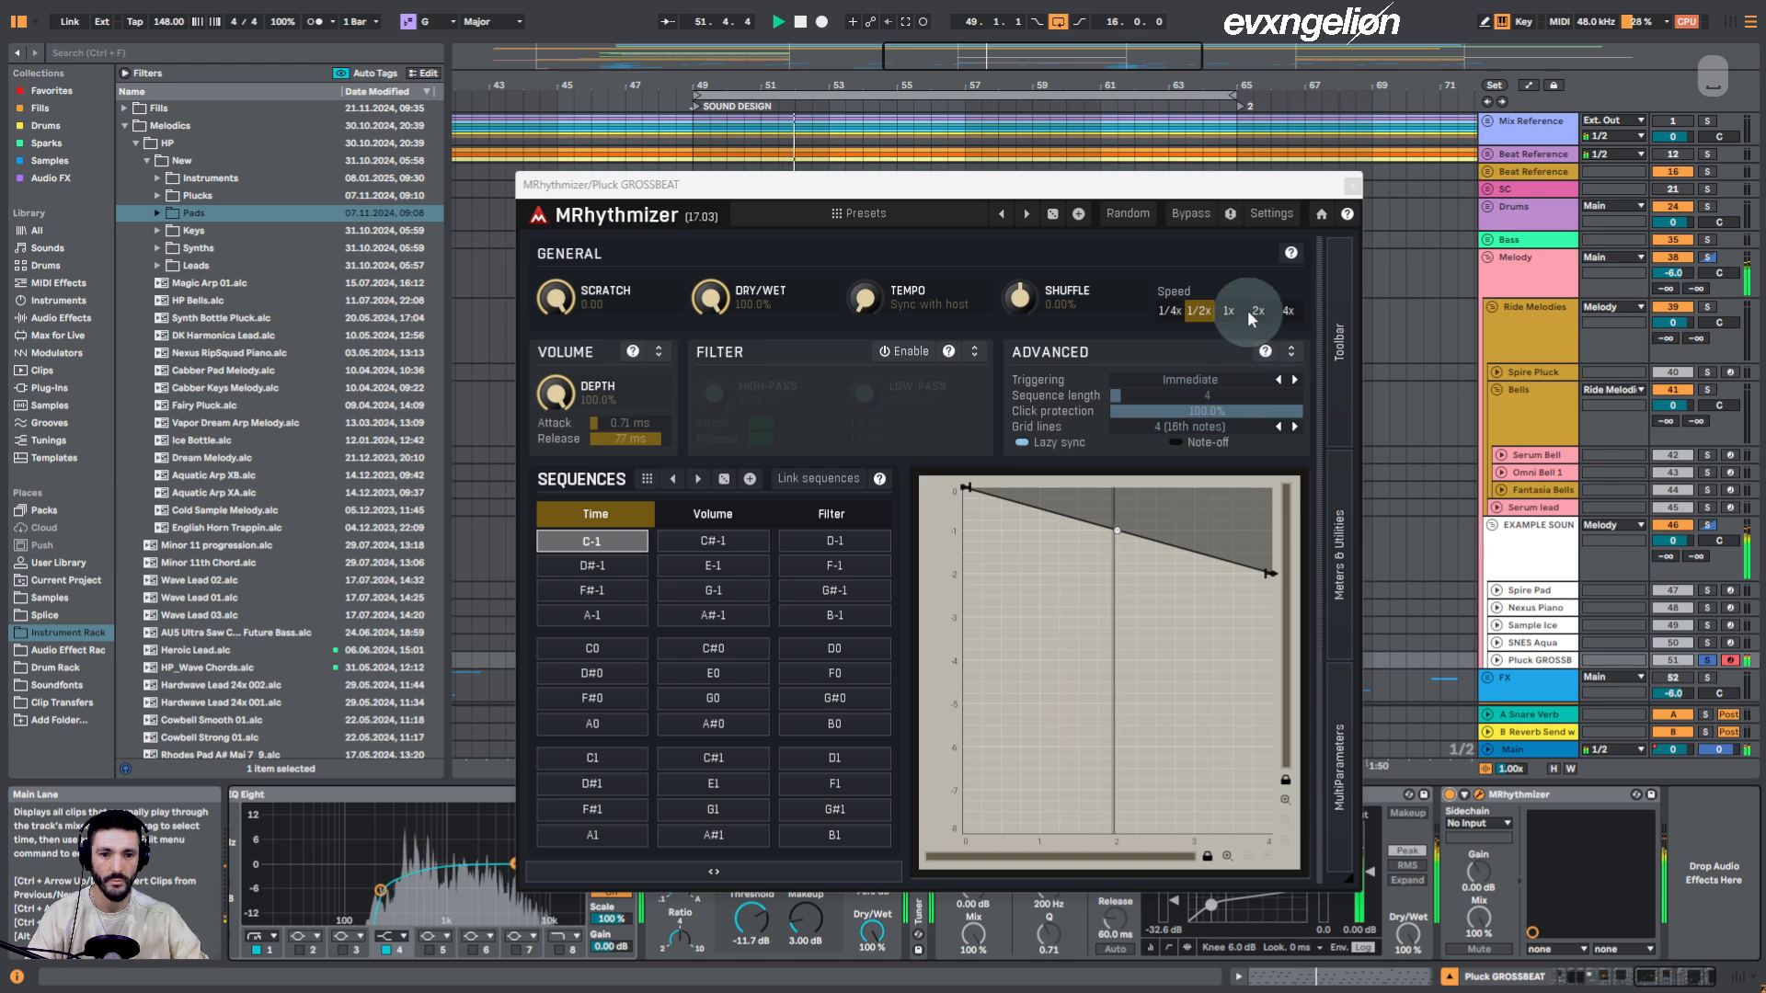
pyautogui.click(1352, 187)
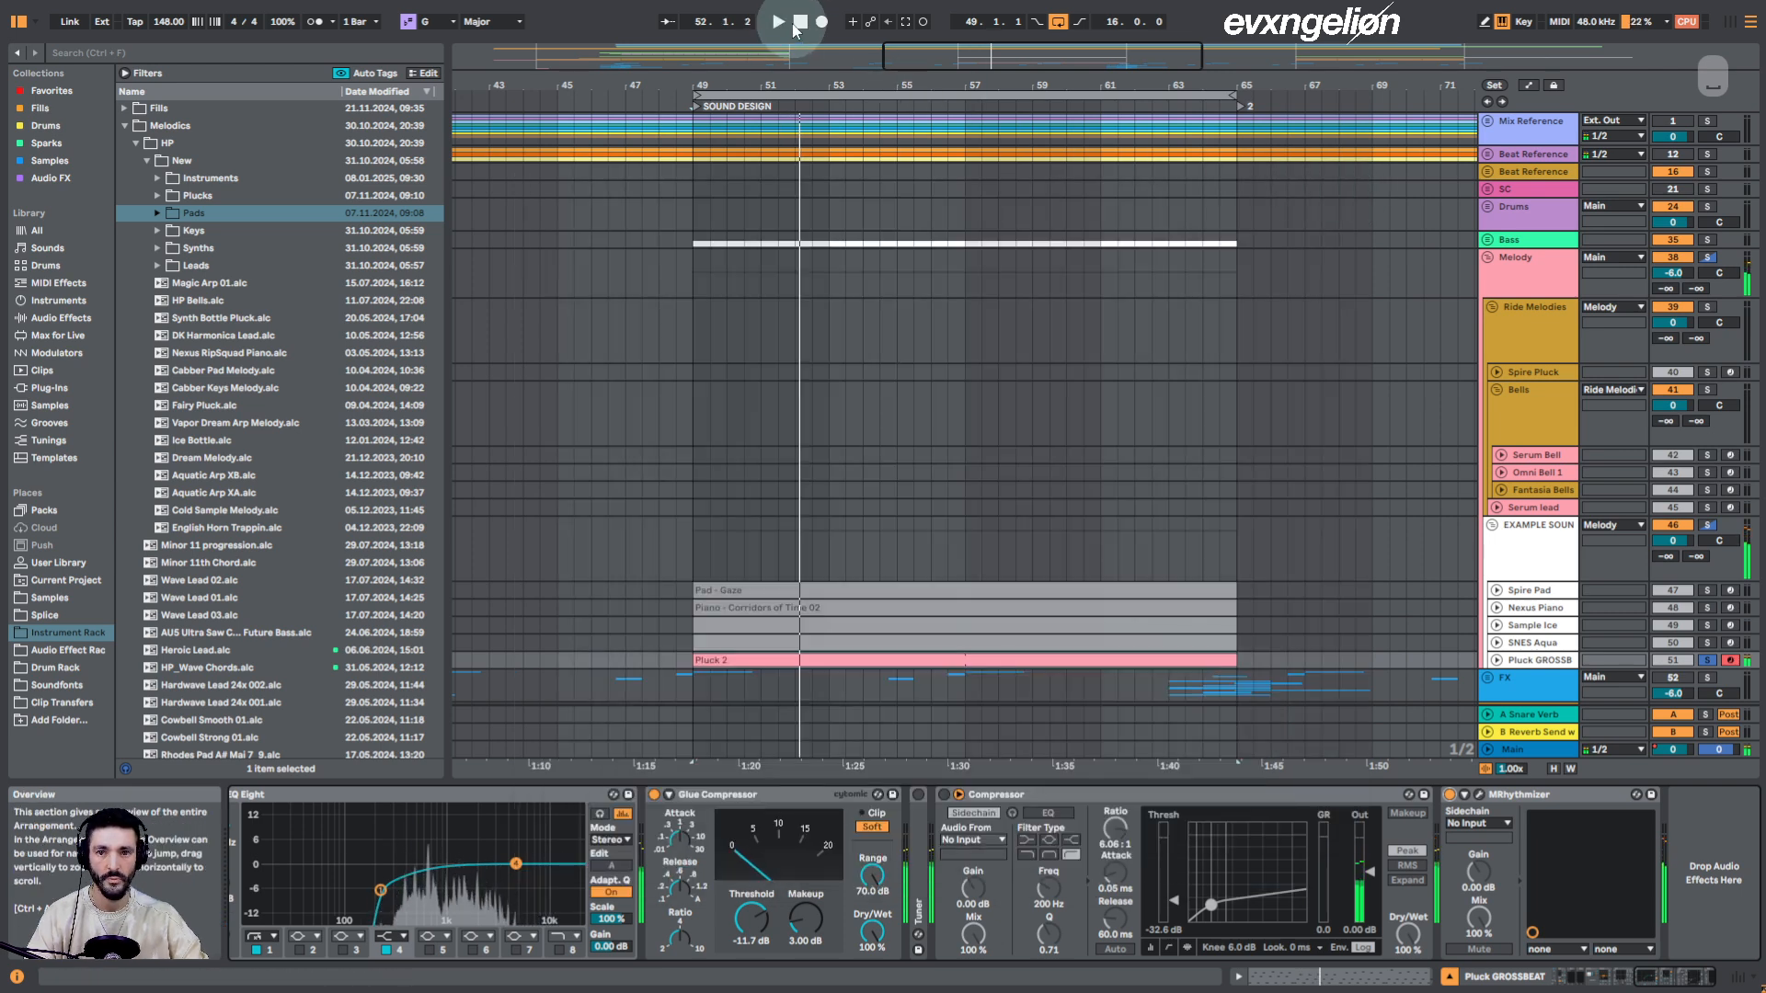
# Go to the MUSIC THEORY section of the arrangement at bar 81 and unsolo the Pluck GROSSBEAT track
pyautogui.moveTo(931, 83); pyautogui.dragTo(829, 83)
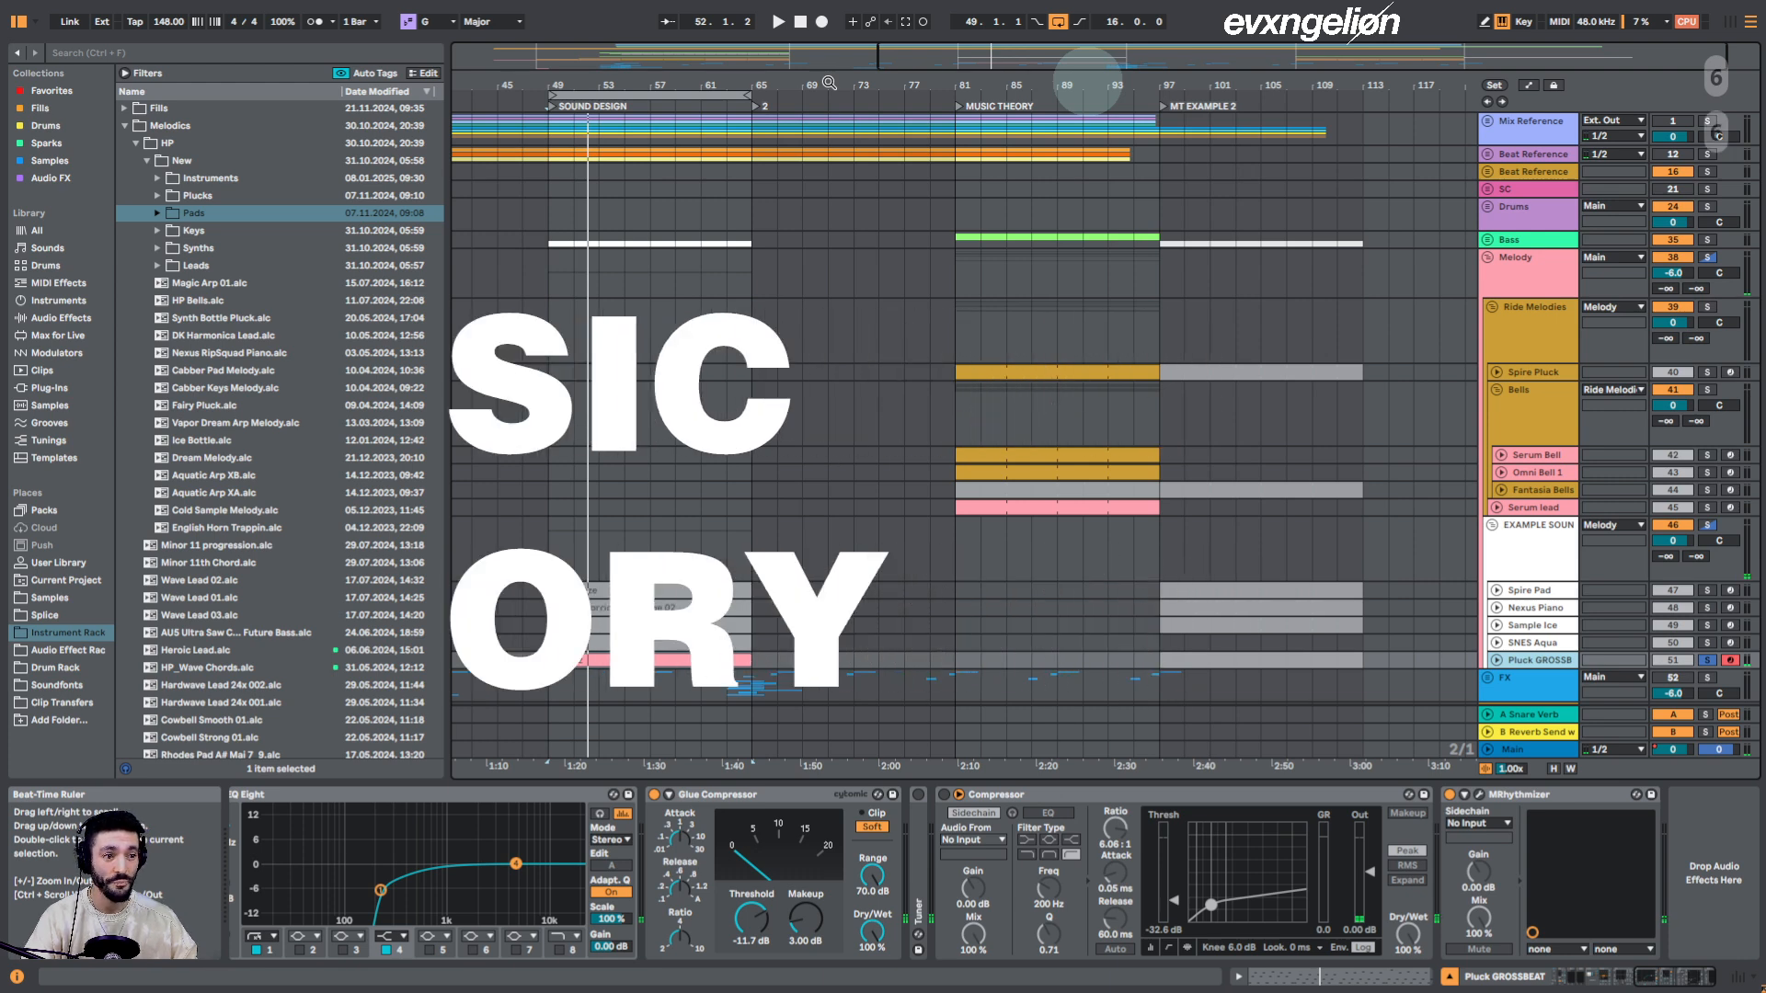
pyautogui.moveTo(1012, 88); pyautogui.dragTo(1019, 83)
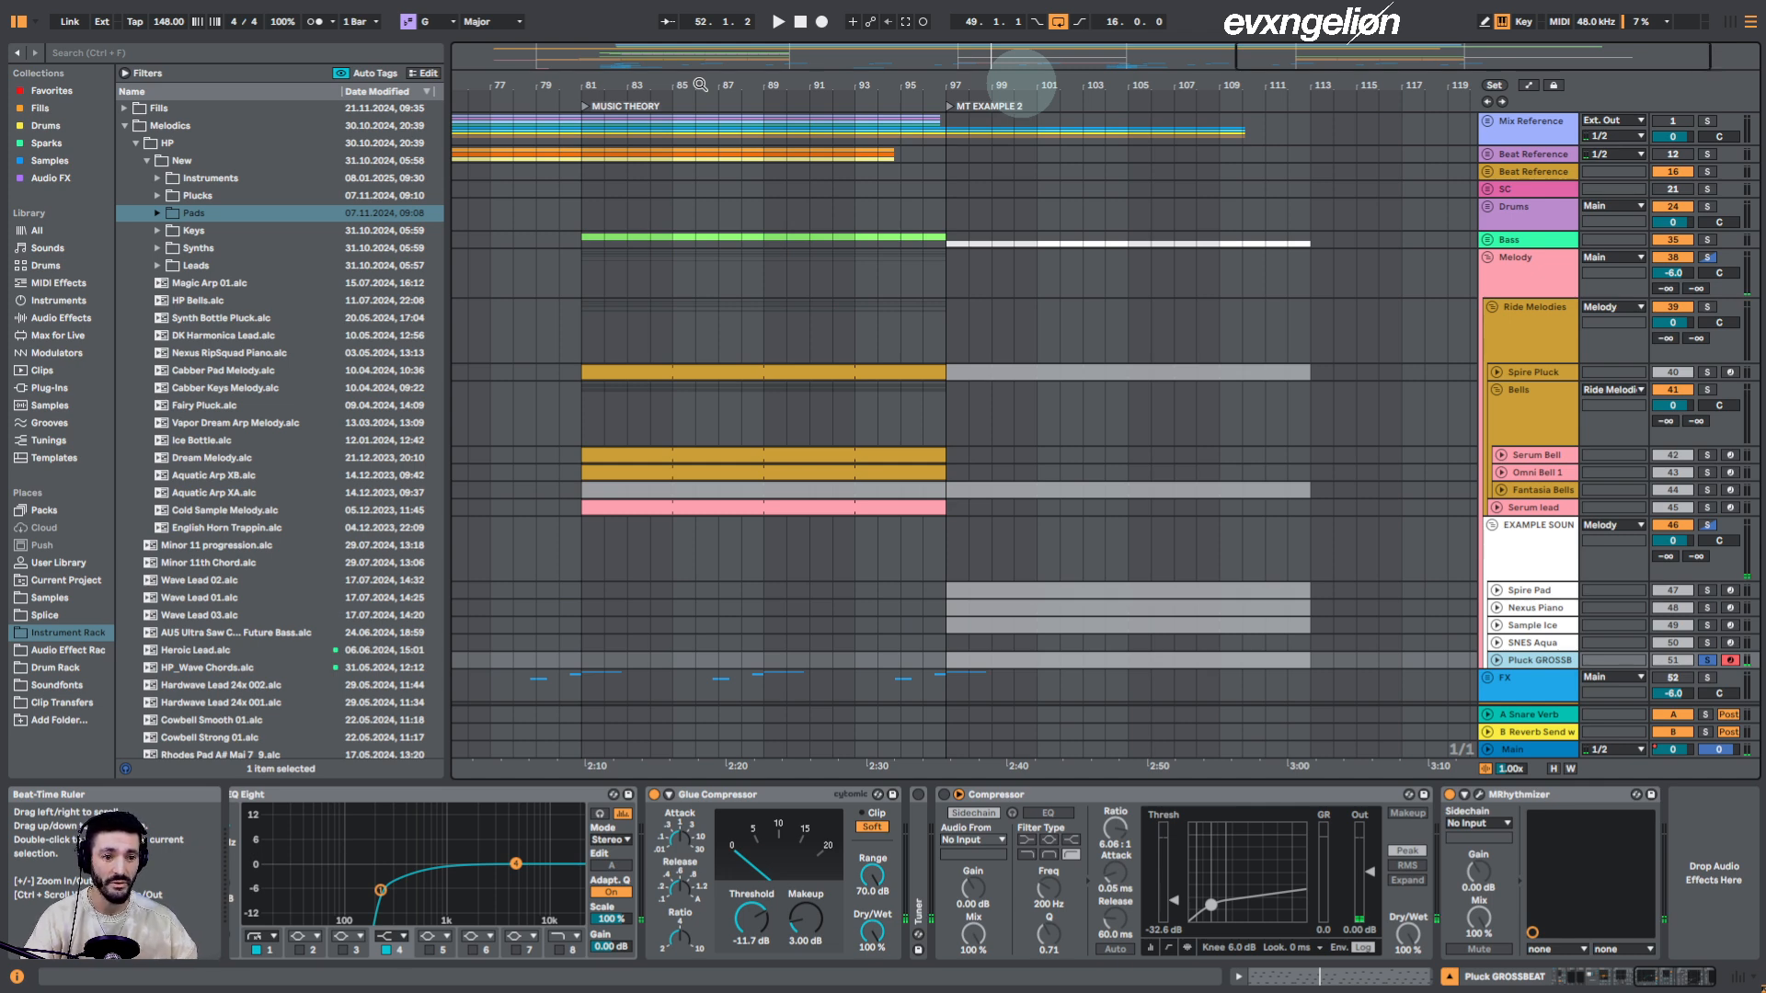
pyautogui.click(1707, 660)
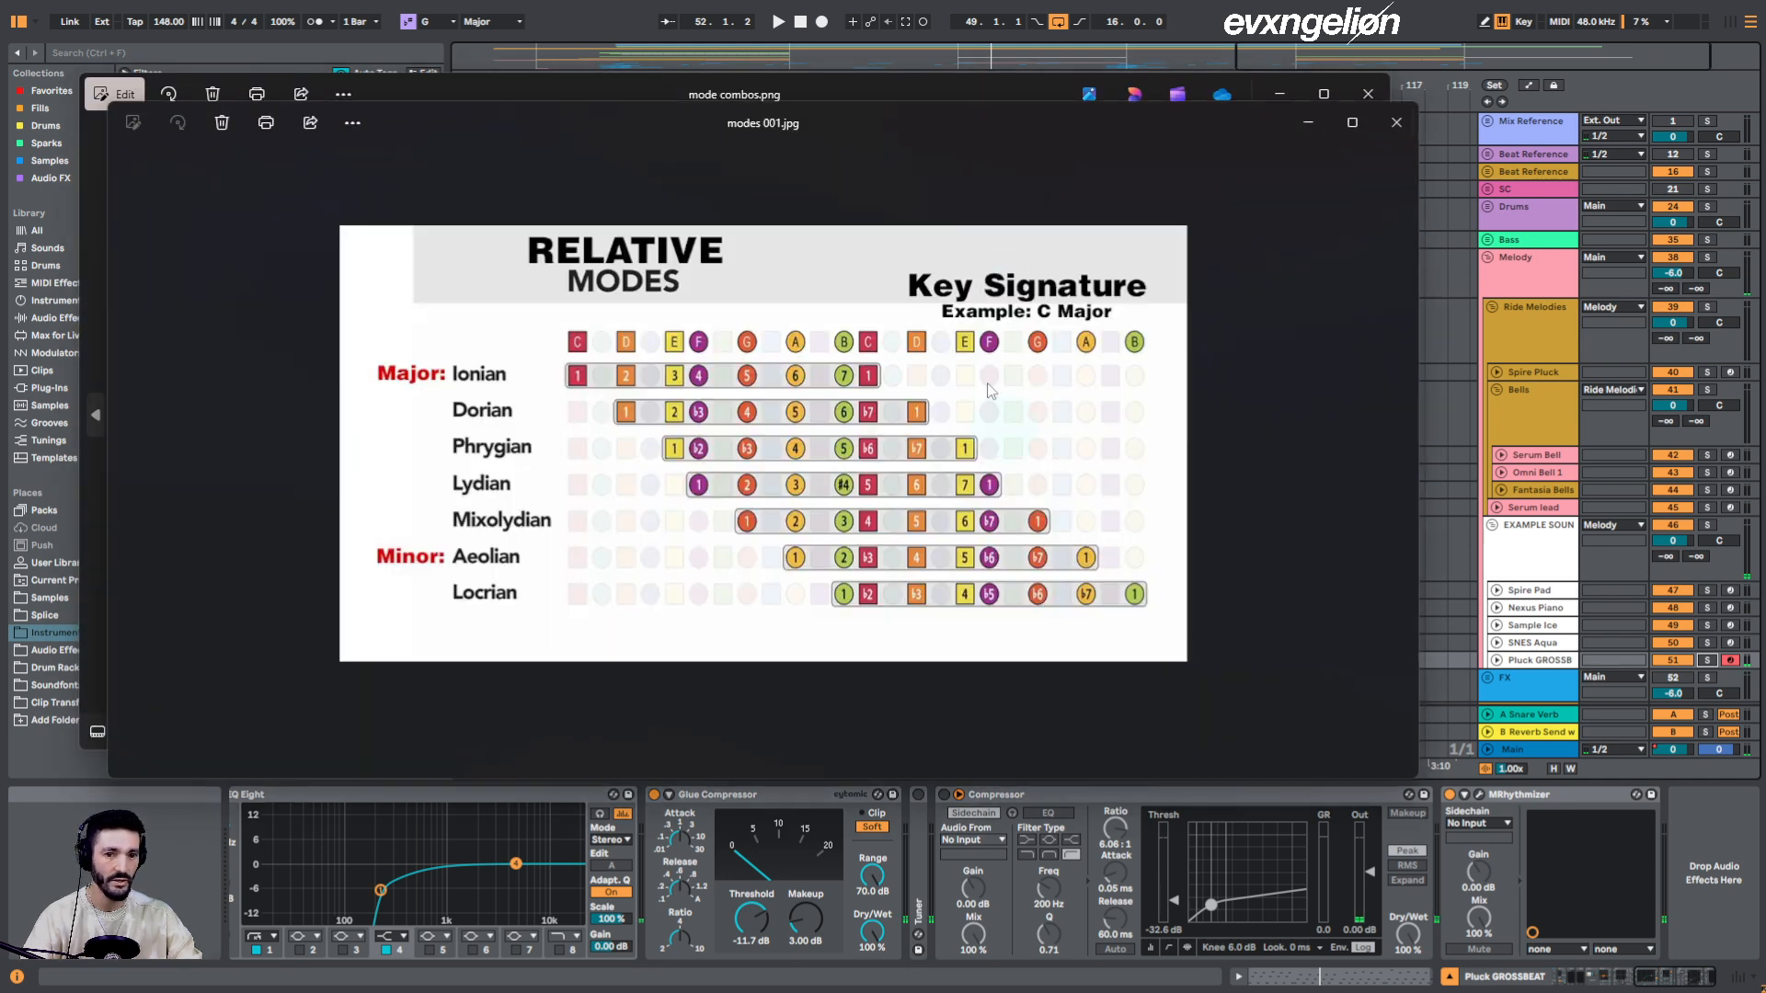
# Examine the relative modes chart in modes 001.jpg, and minimise the image window
pyautogui.moveTo(1056, 119); pyautogui.dragTo(1109, 191)
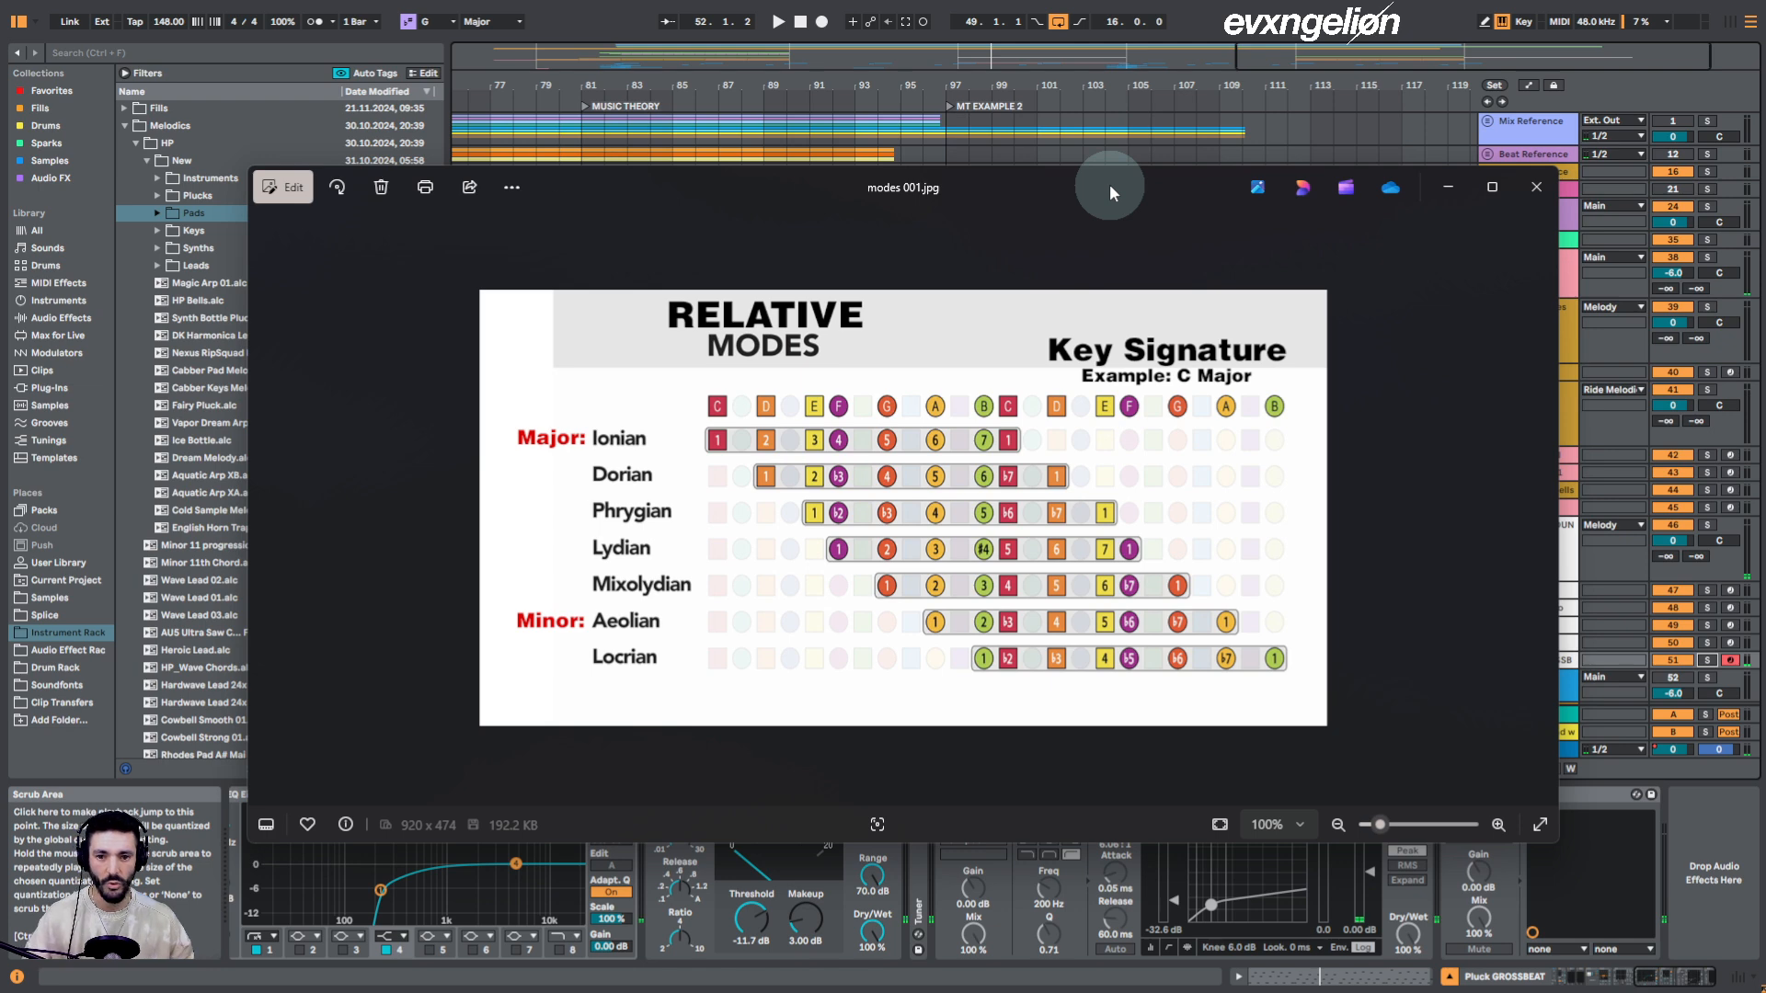
pyautogui.moveTo(1003, 201); pyautogui.dragTo(1042, 226)
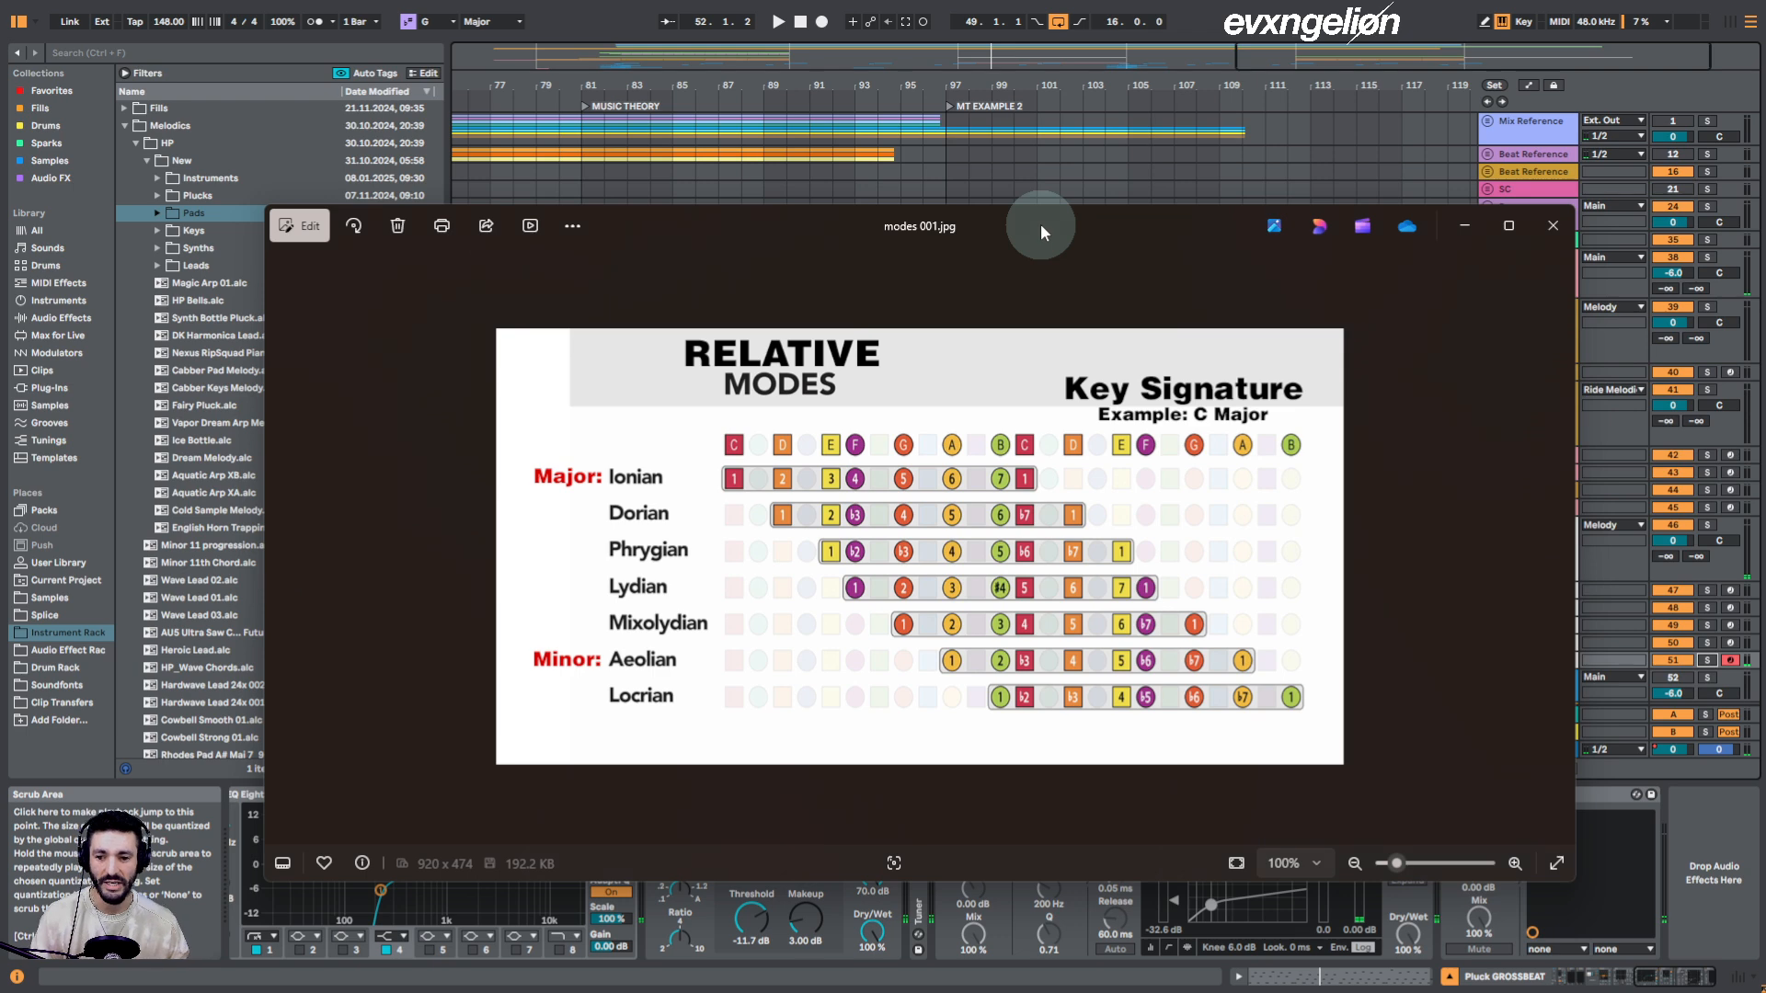
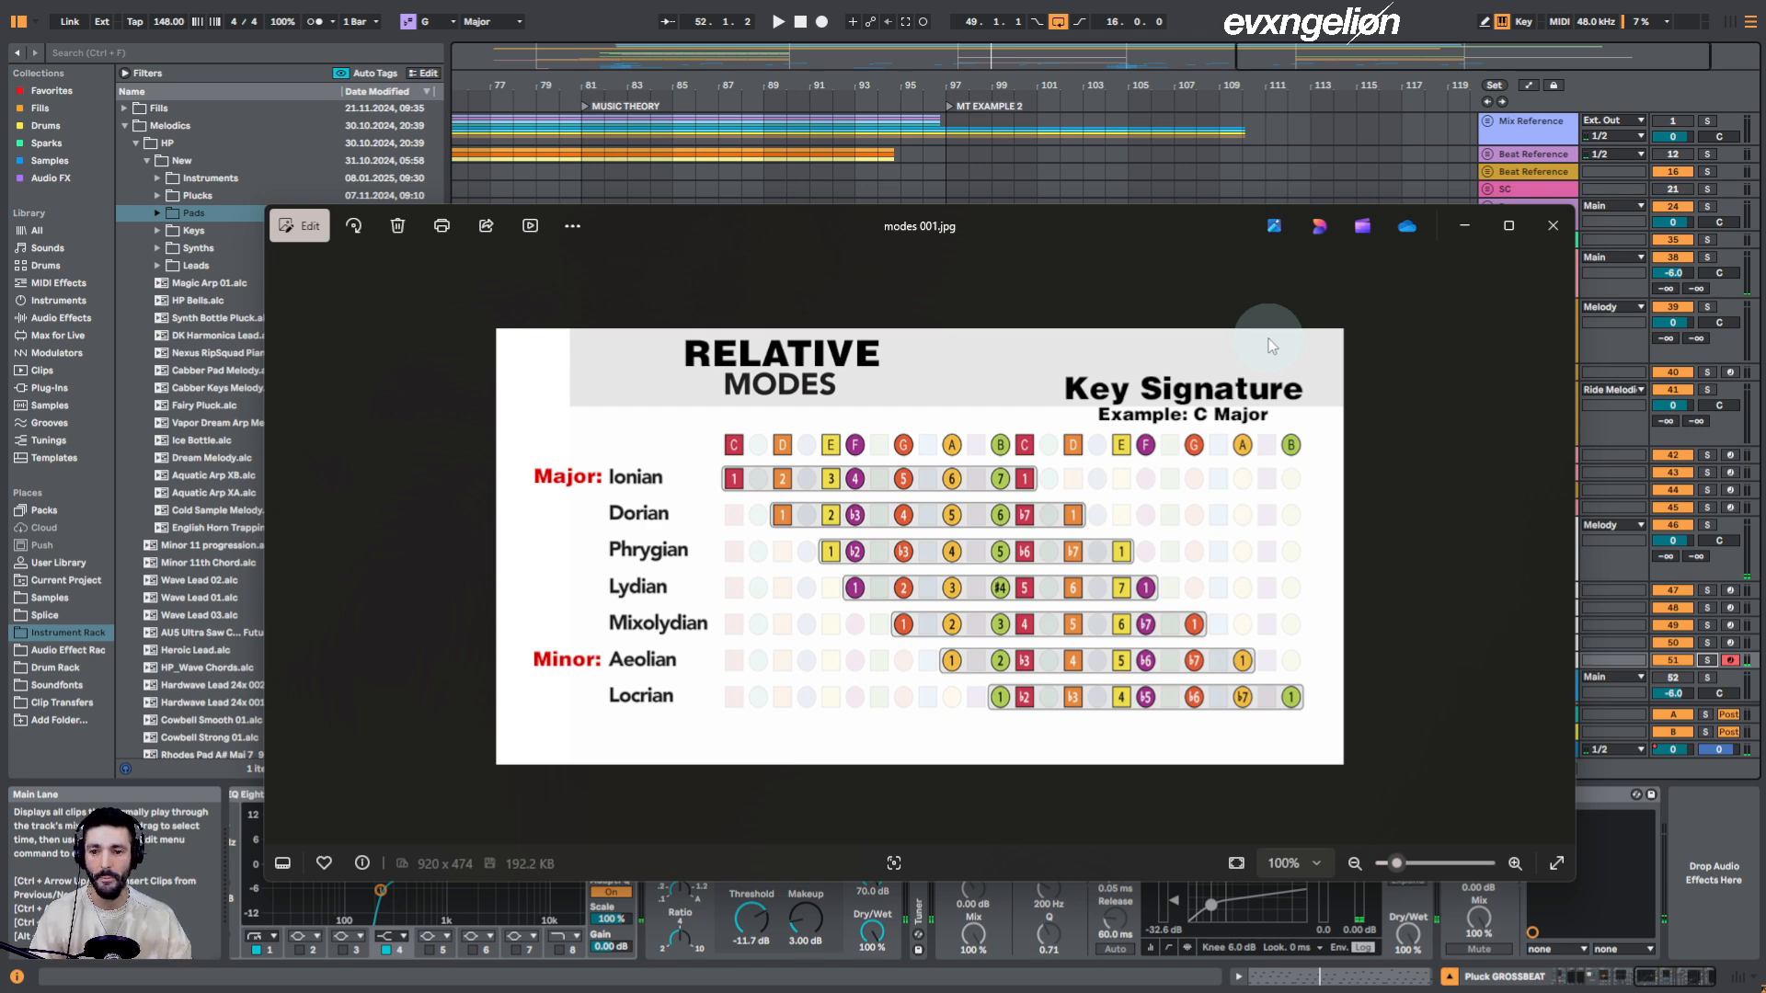
pyautogui.click(1465, 225)
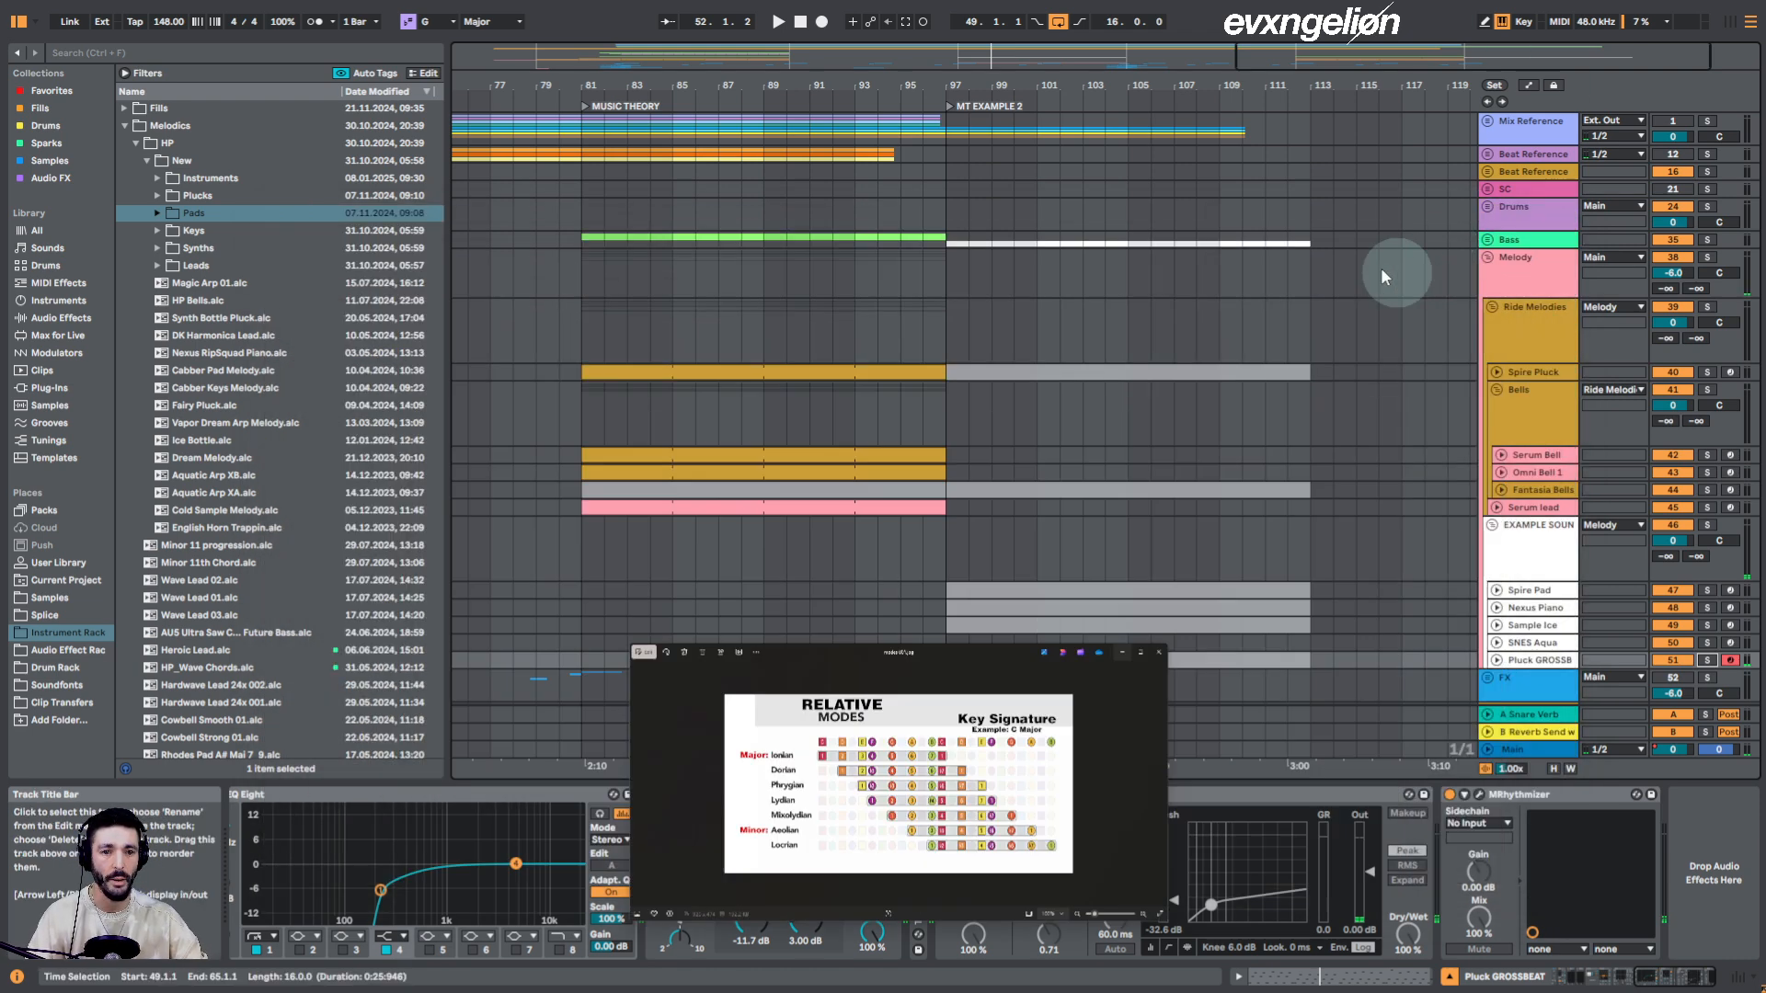
# Set the loop to the 16-bar MUSIC THEORY section starting at bar 81
pyautogui.doubleClick(999, 78)
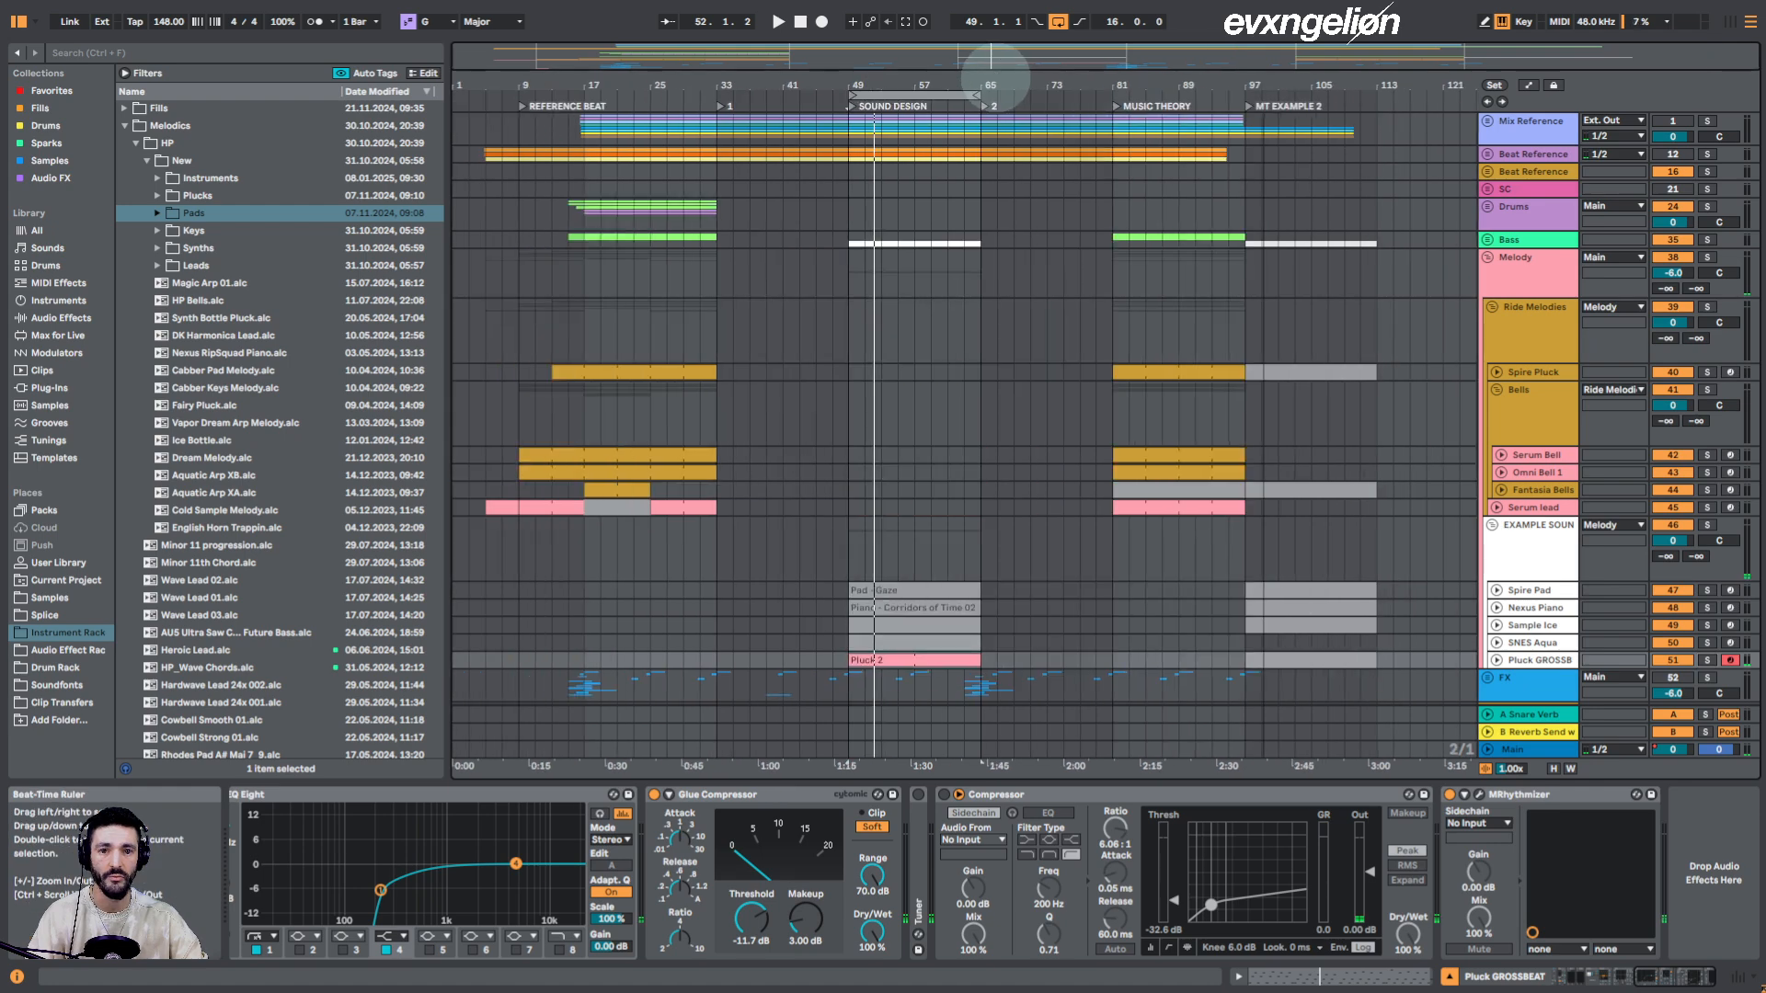
pyautogui.moveTo(1159, 87); pyautogui.dragTo(1018, 69)
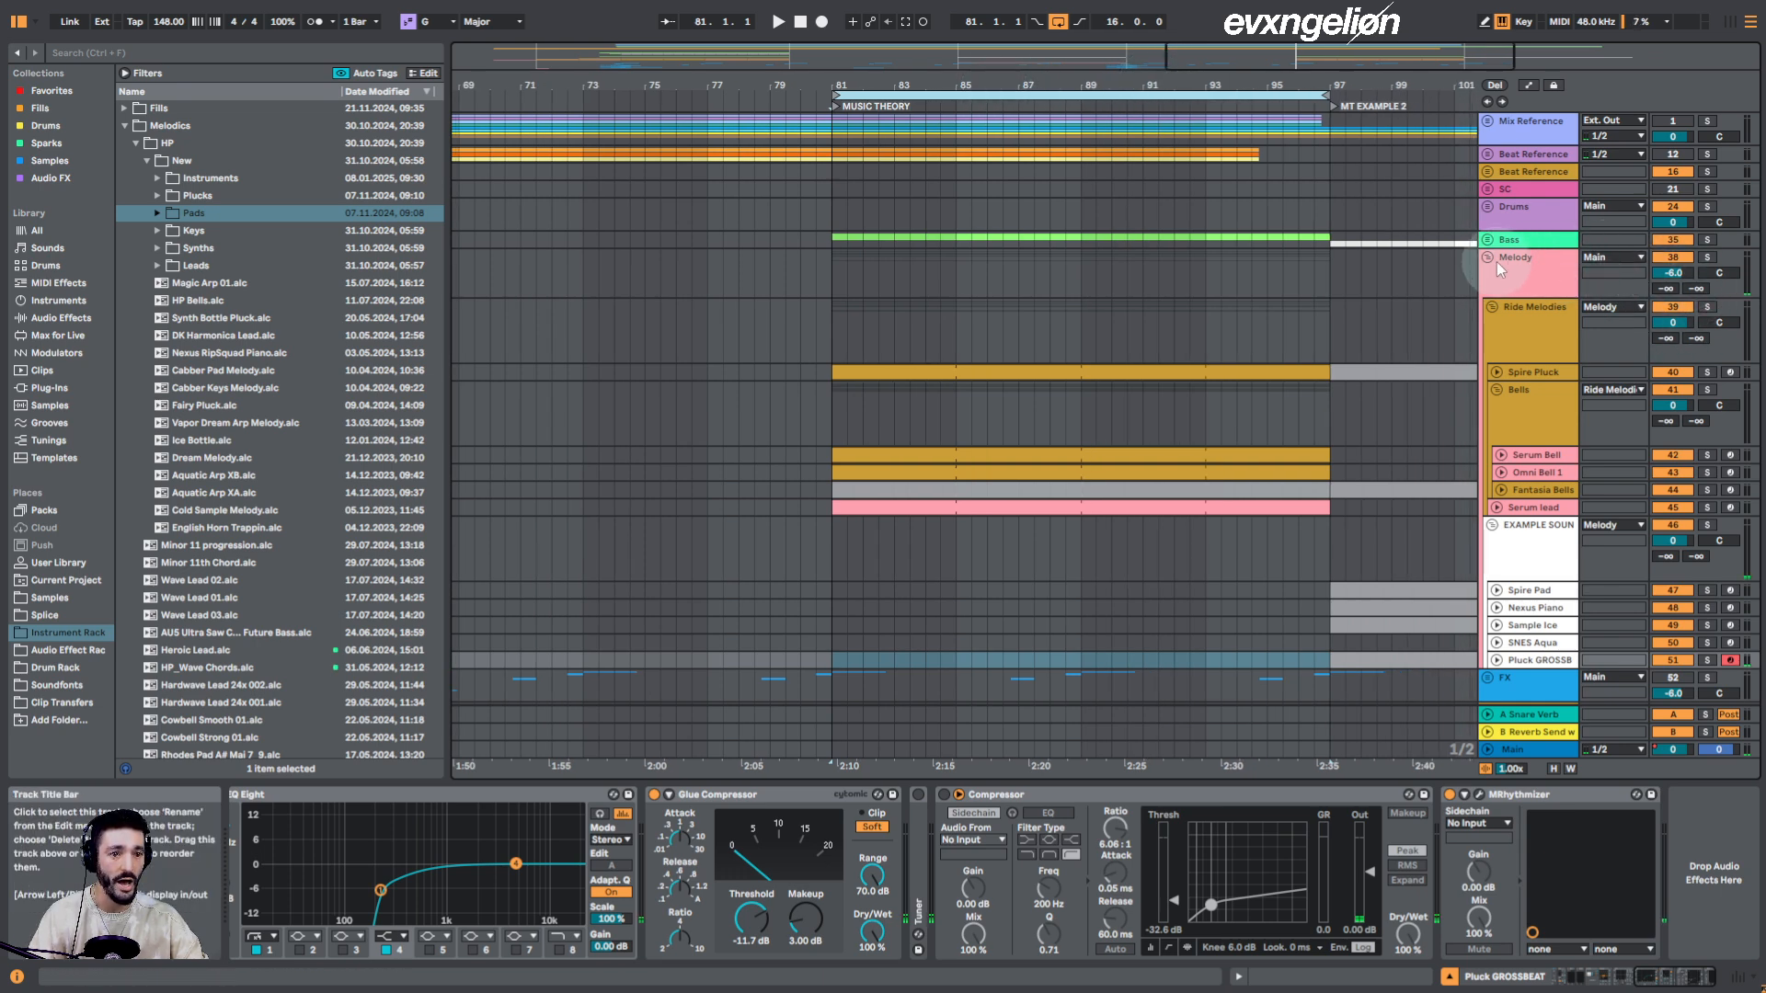
pyautogui.moveTo(1159, 73); pyautogui.dragTo(1161, 78)
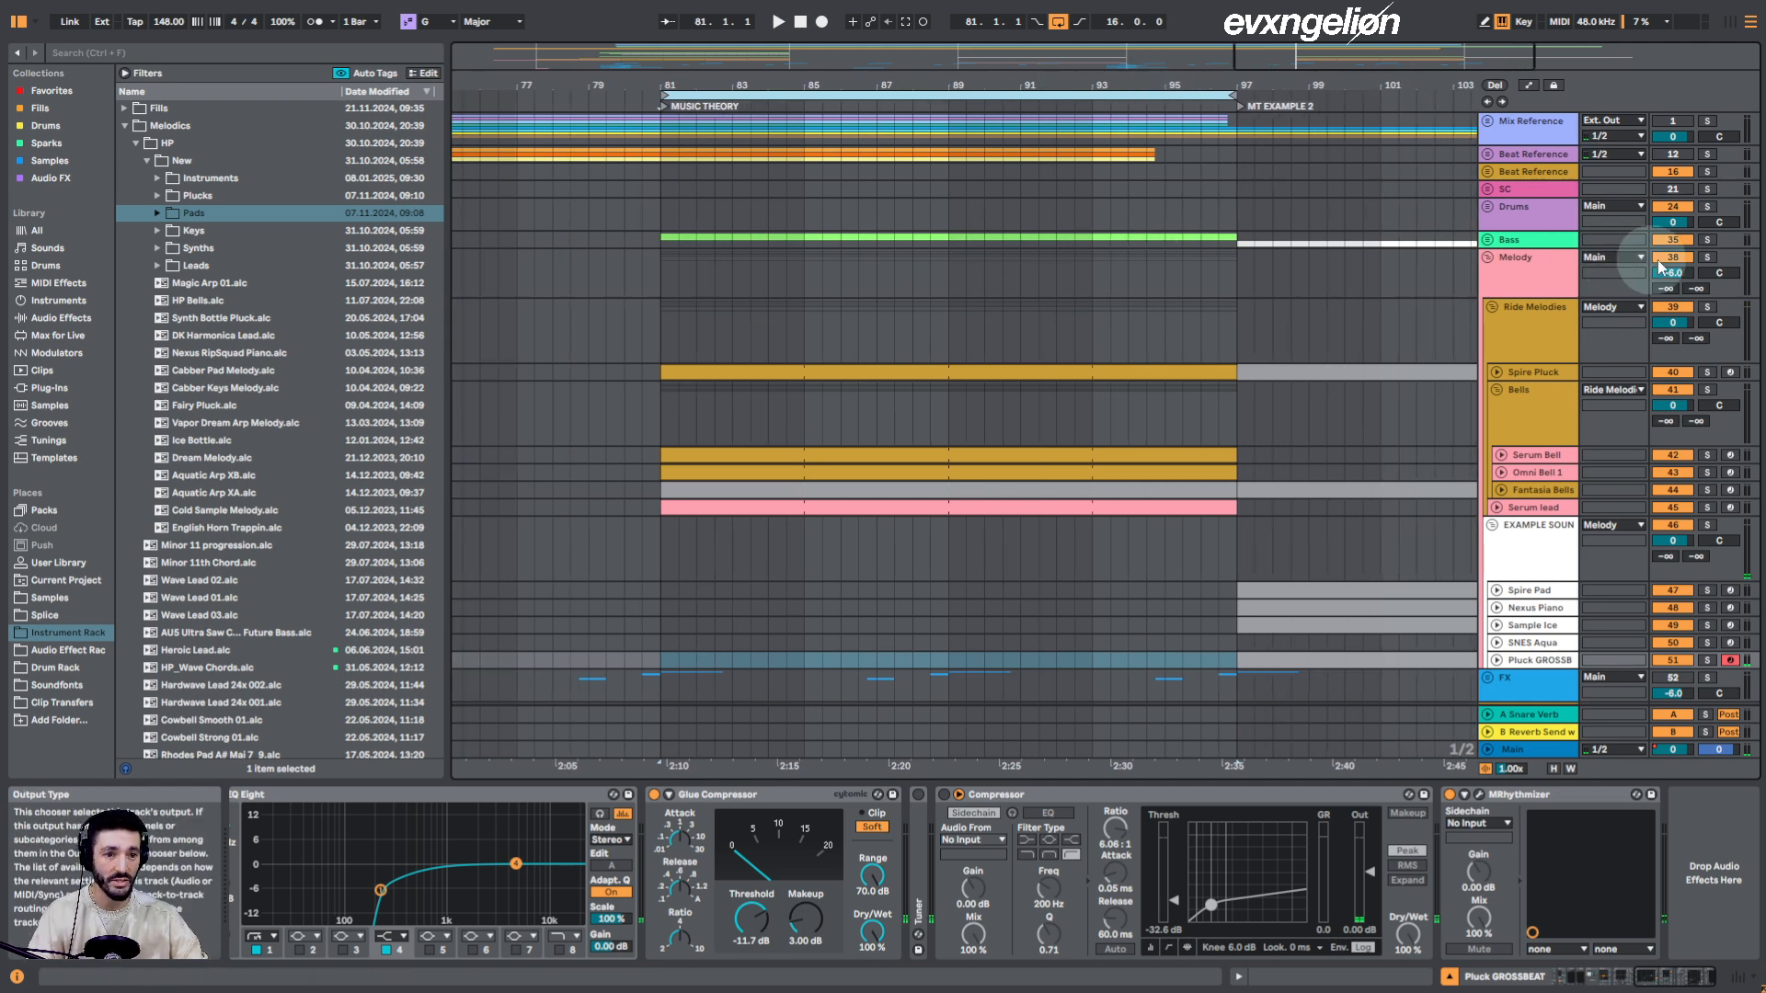
# Fold the Bells group, solo the Melody group and play the MUSIC THEORY section from bar 81
pyautogui.click(1498, 391)
pyautogui.click(1707, 259)
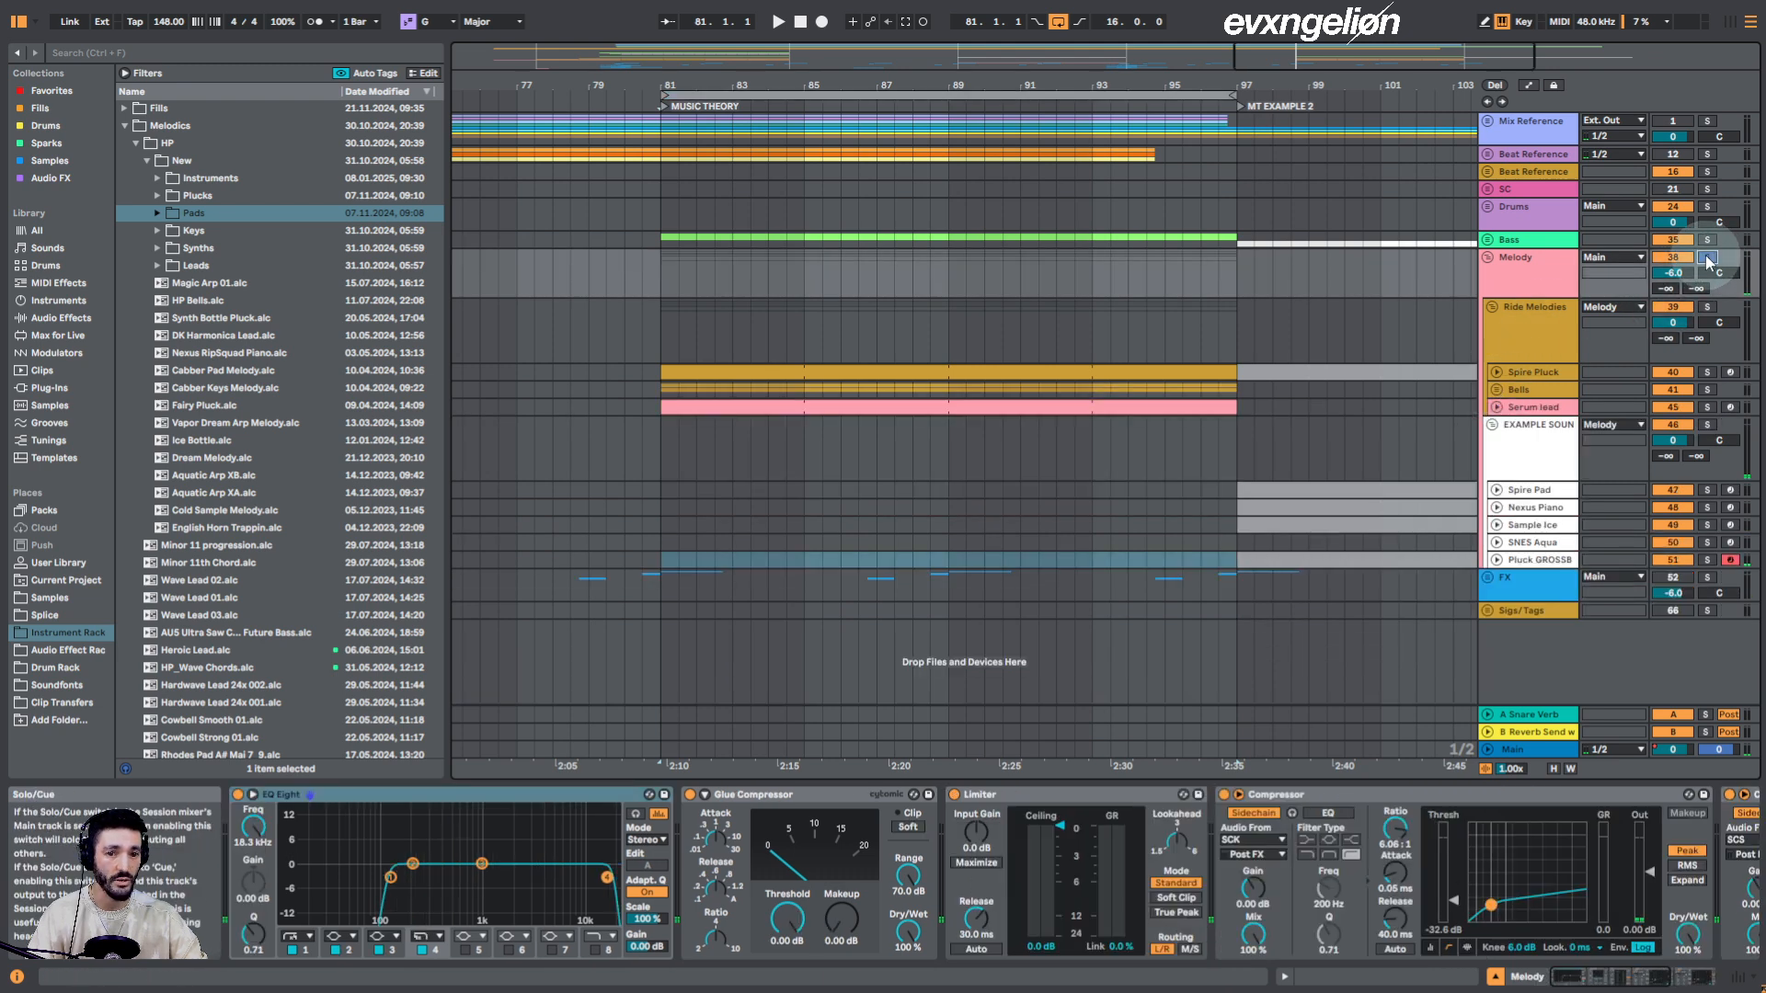
pyautogui.press('space')
pyautogui.moveTo(833, 64)
pyautogui.mouseDown()
pyautogui.moveTo(848, 81)
pyautogui.moveTo(827, 59)
pyautogui.moveTo(812, 69)
pyautogui.mouseUp()
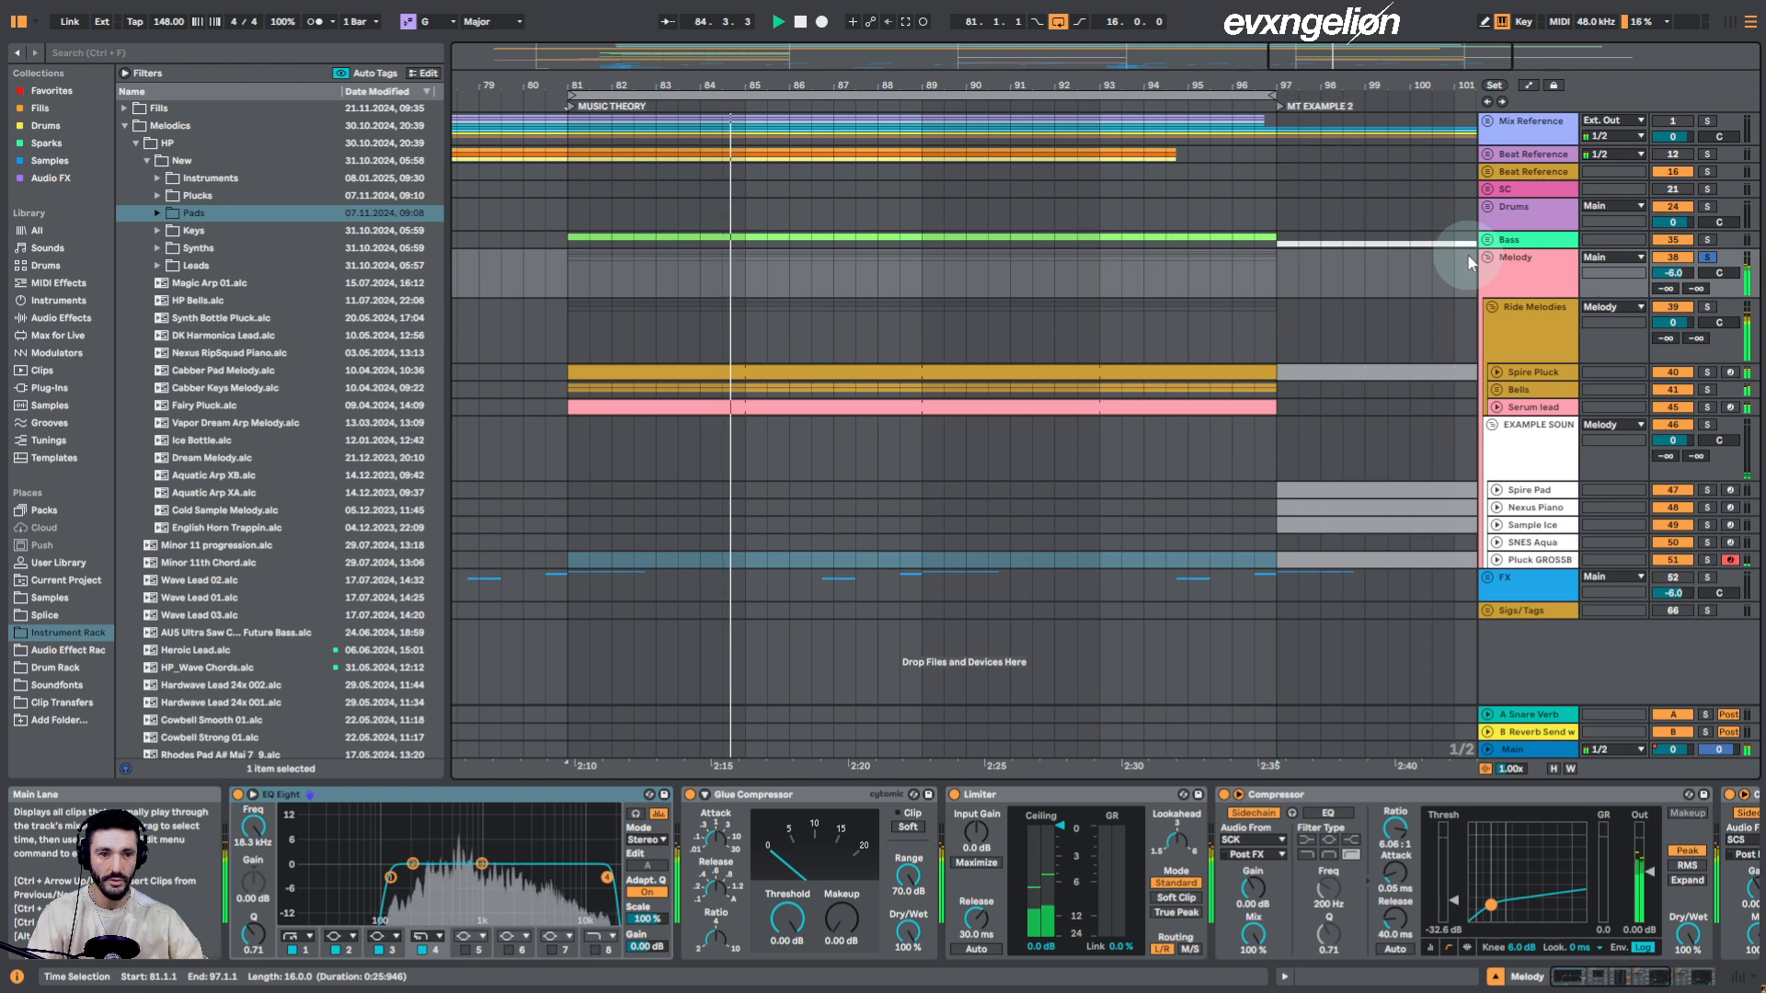
# Unfold the Bass group, unsolo the Melody group and replay the section from bar 81 with the 808
pyautogui.click(1489, 241)
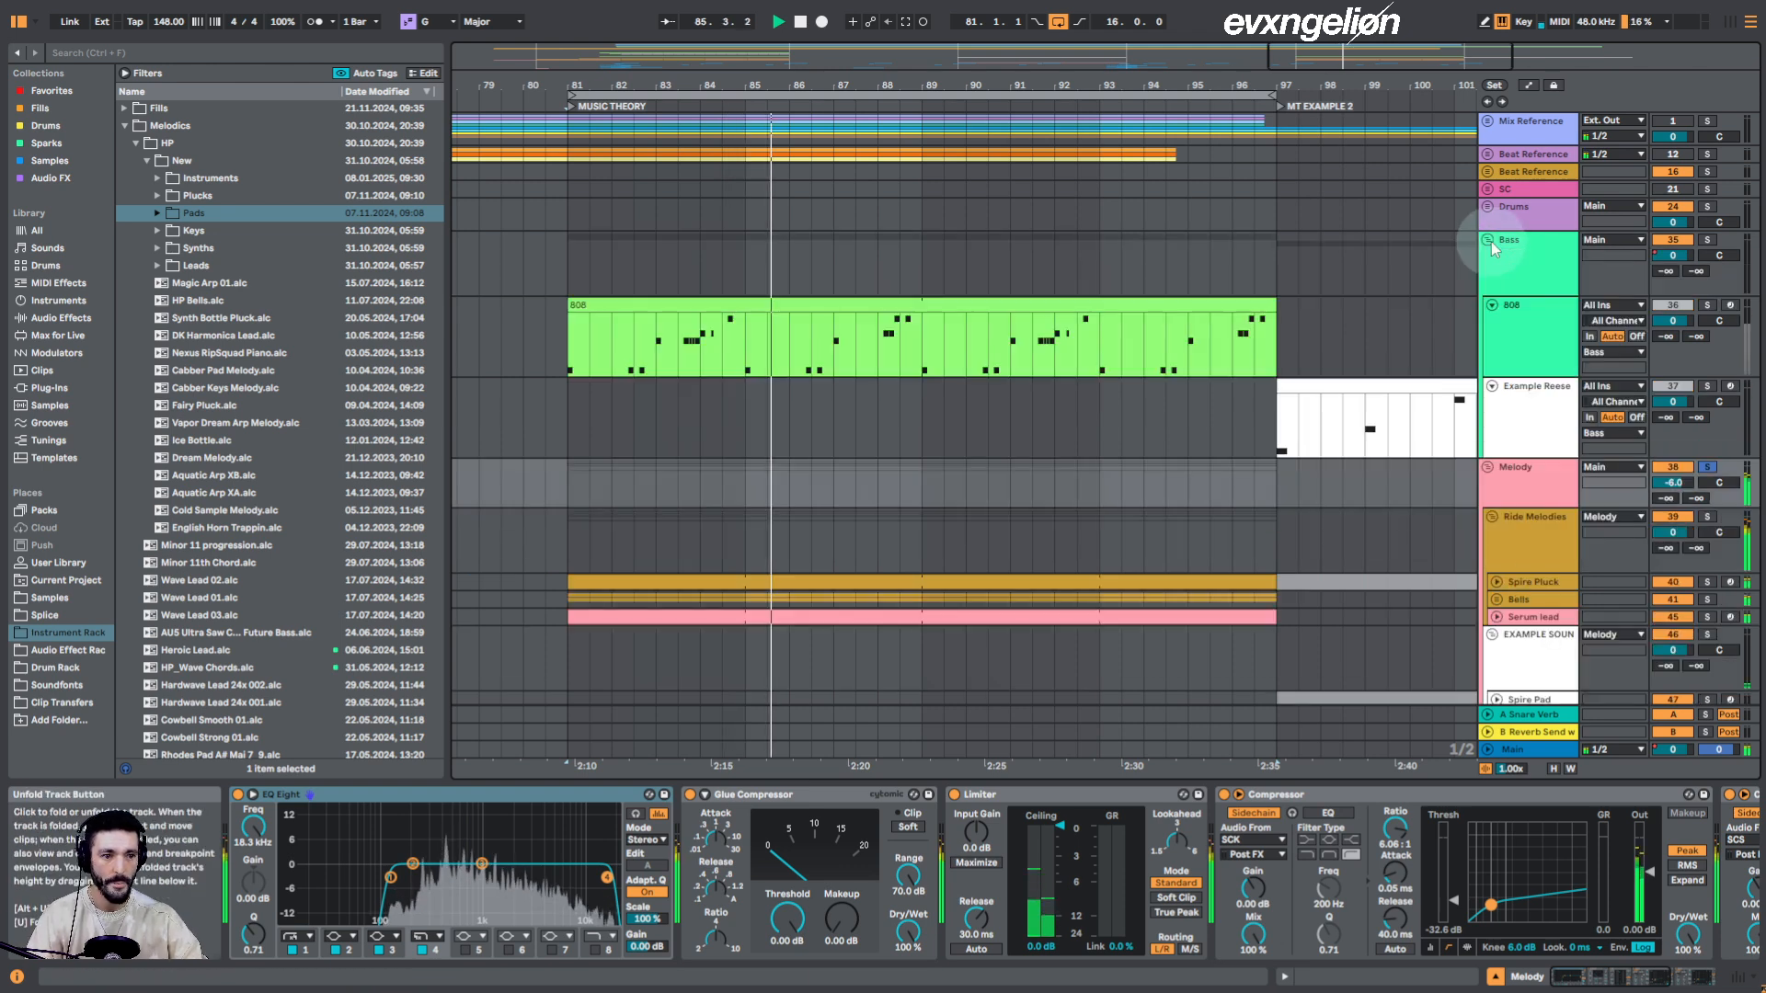
pyautogui.press('space')
pyautogui.click(1707, 466)
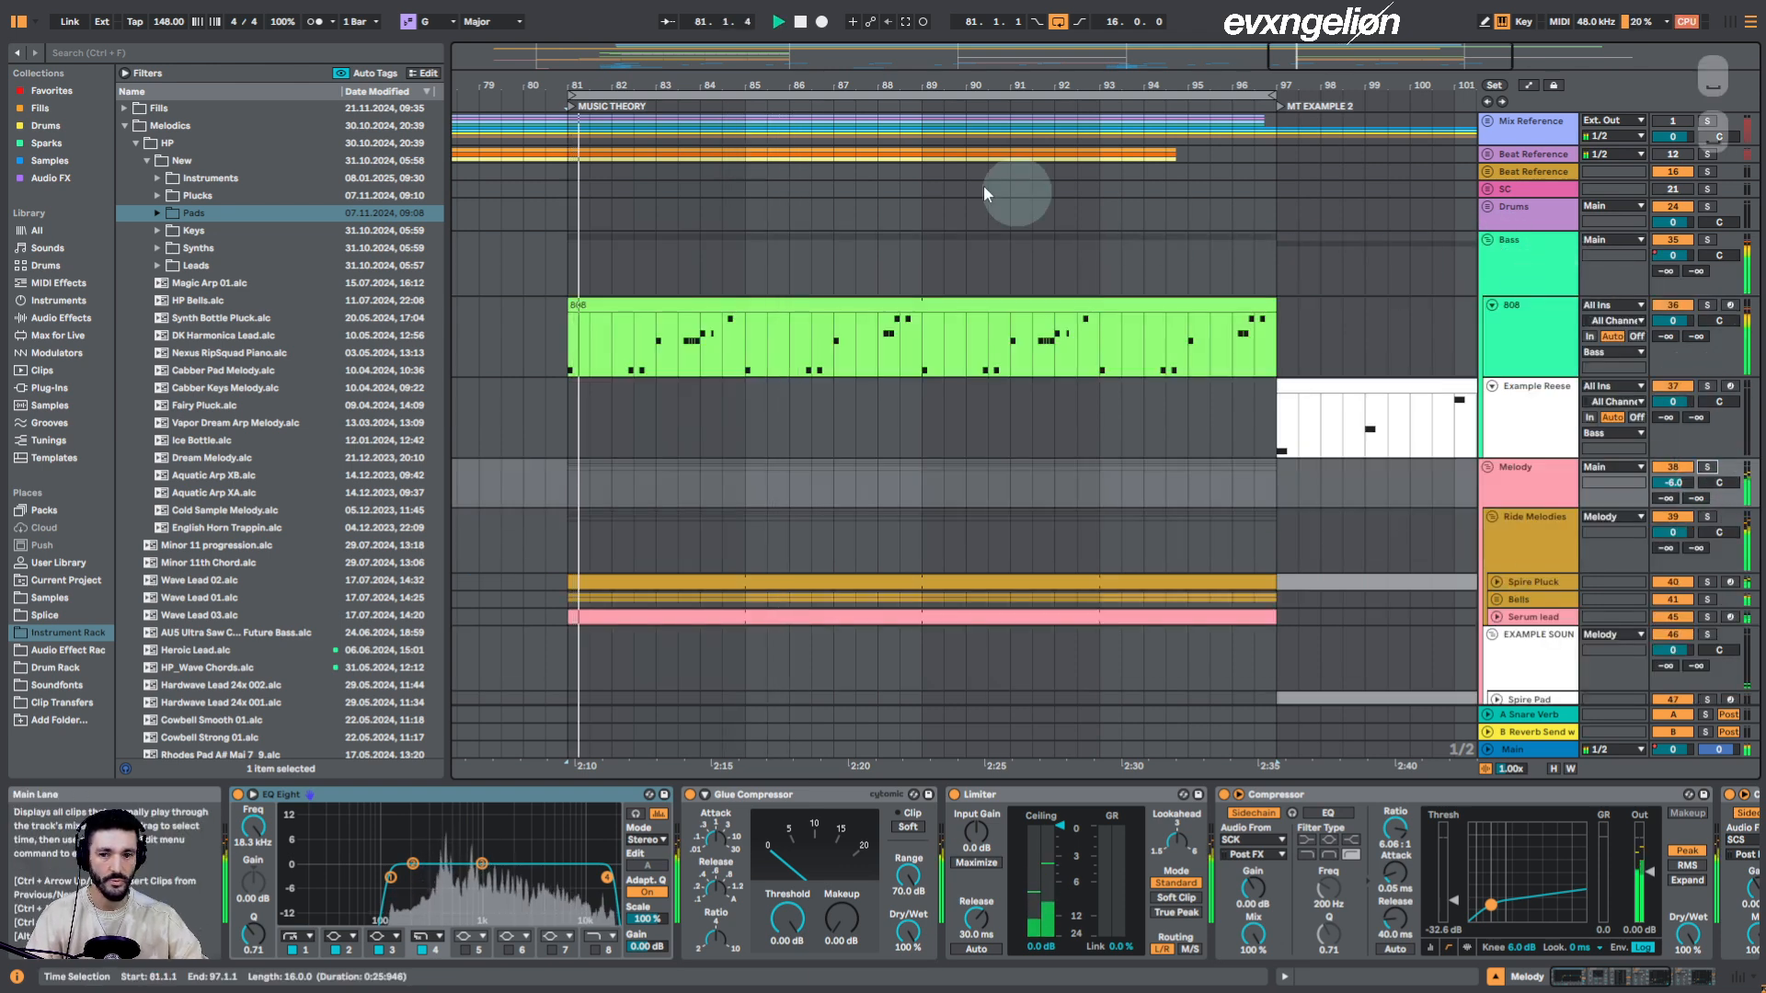
pyautogui.press('space')
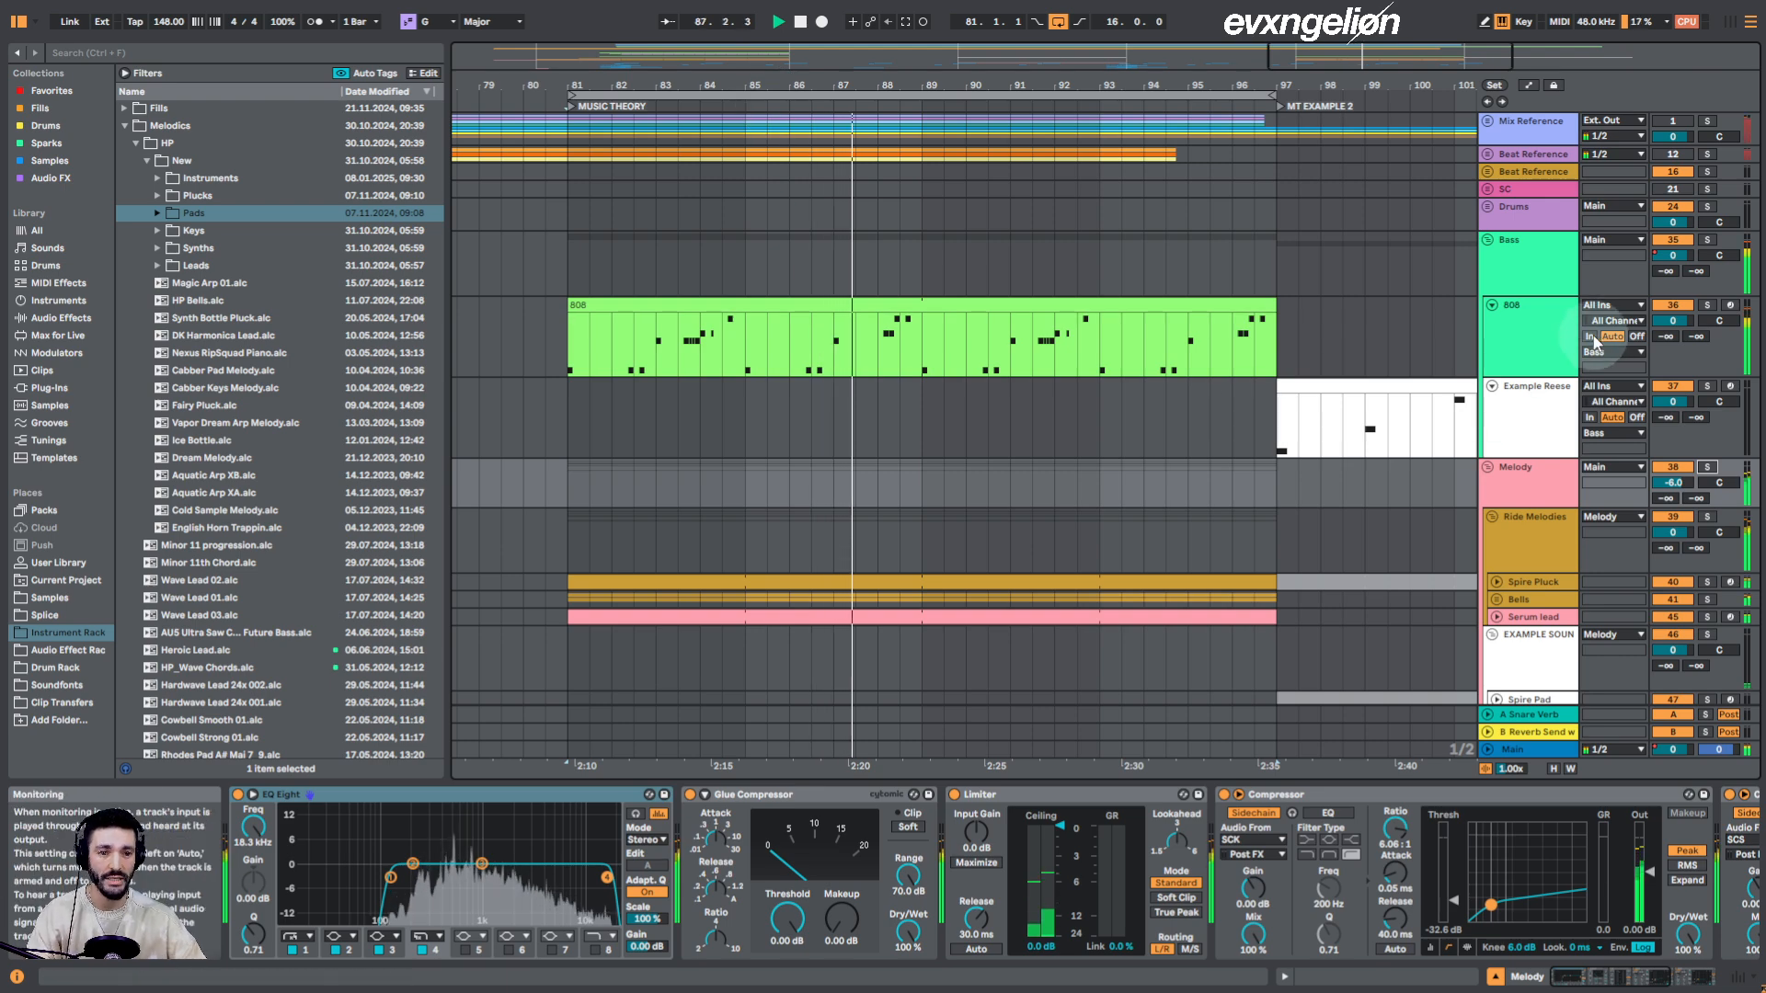
# Open the 808 clip in the MUSIC THEORY section and examine its bass notes from C3 to G3
pyautogui.moveTo(649, 83); pyautogui.dragTo(943, 348)
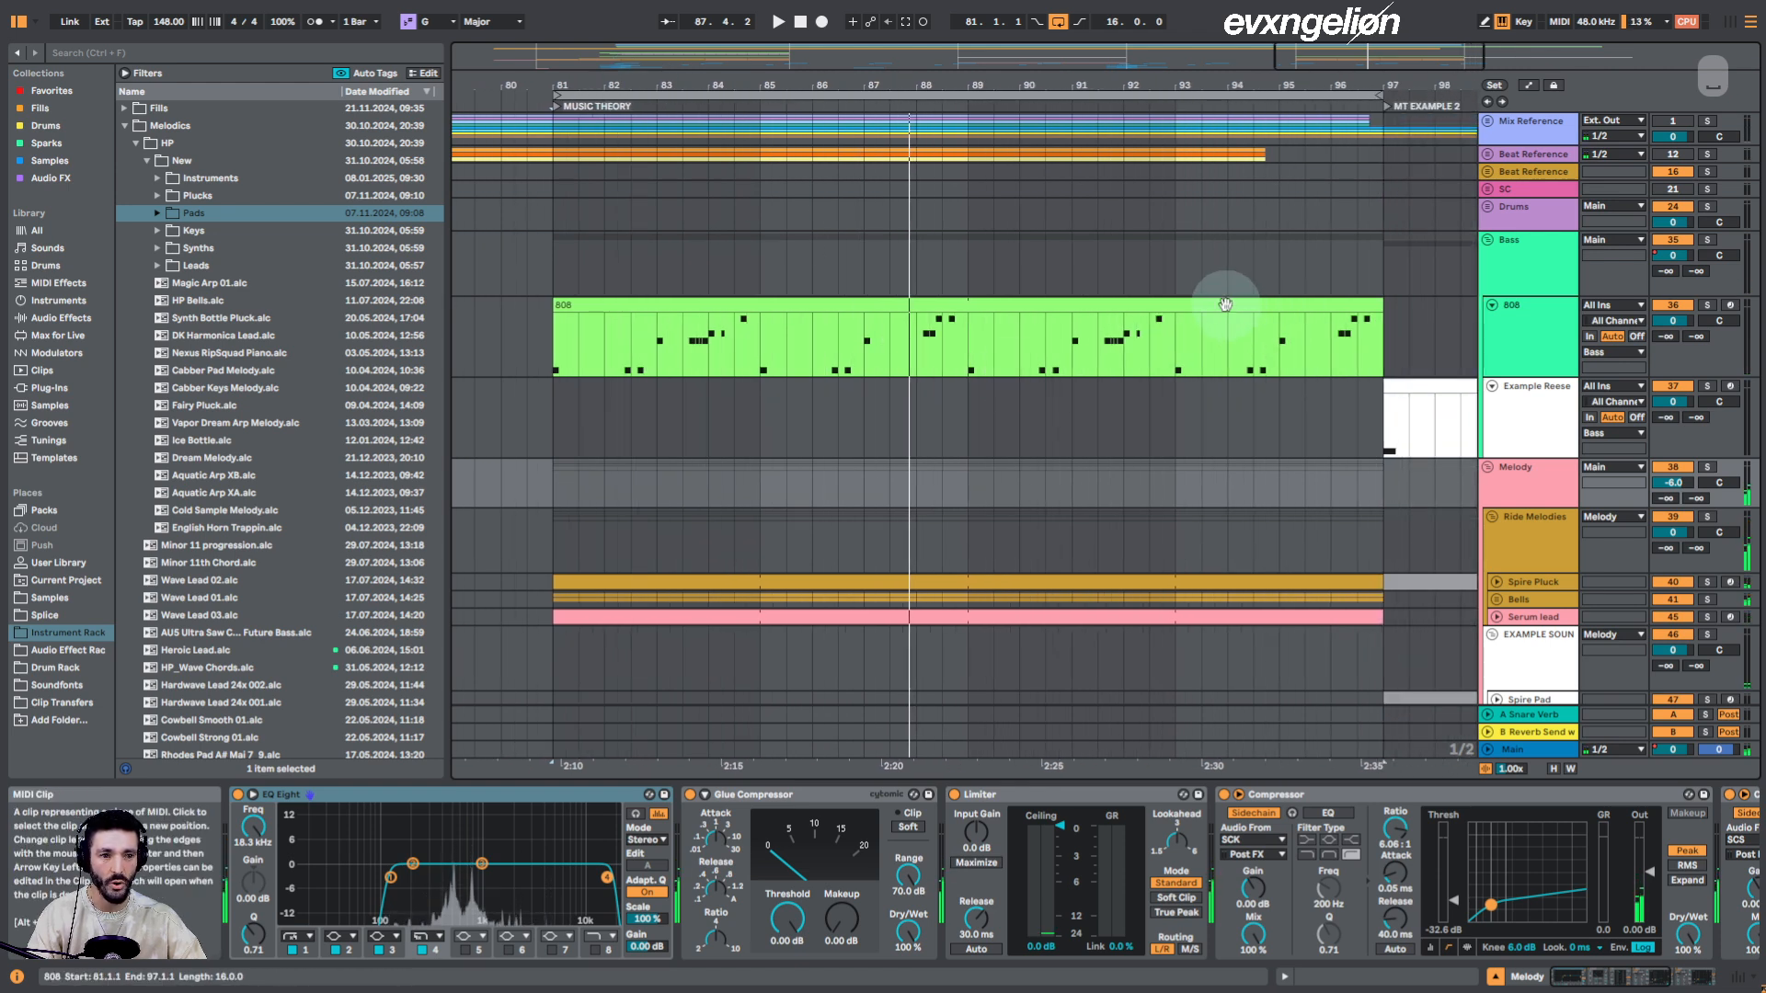
pyautogui.doubleClick(886, 303)
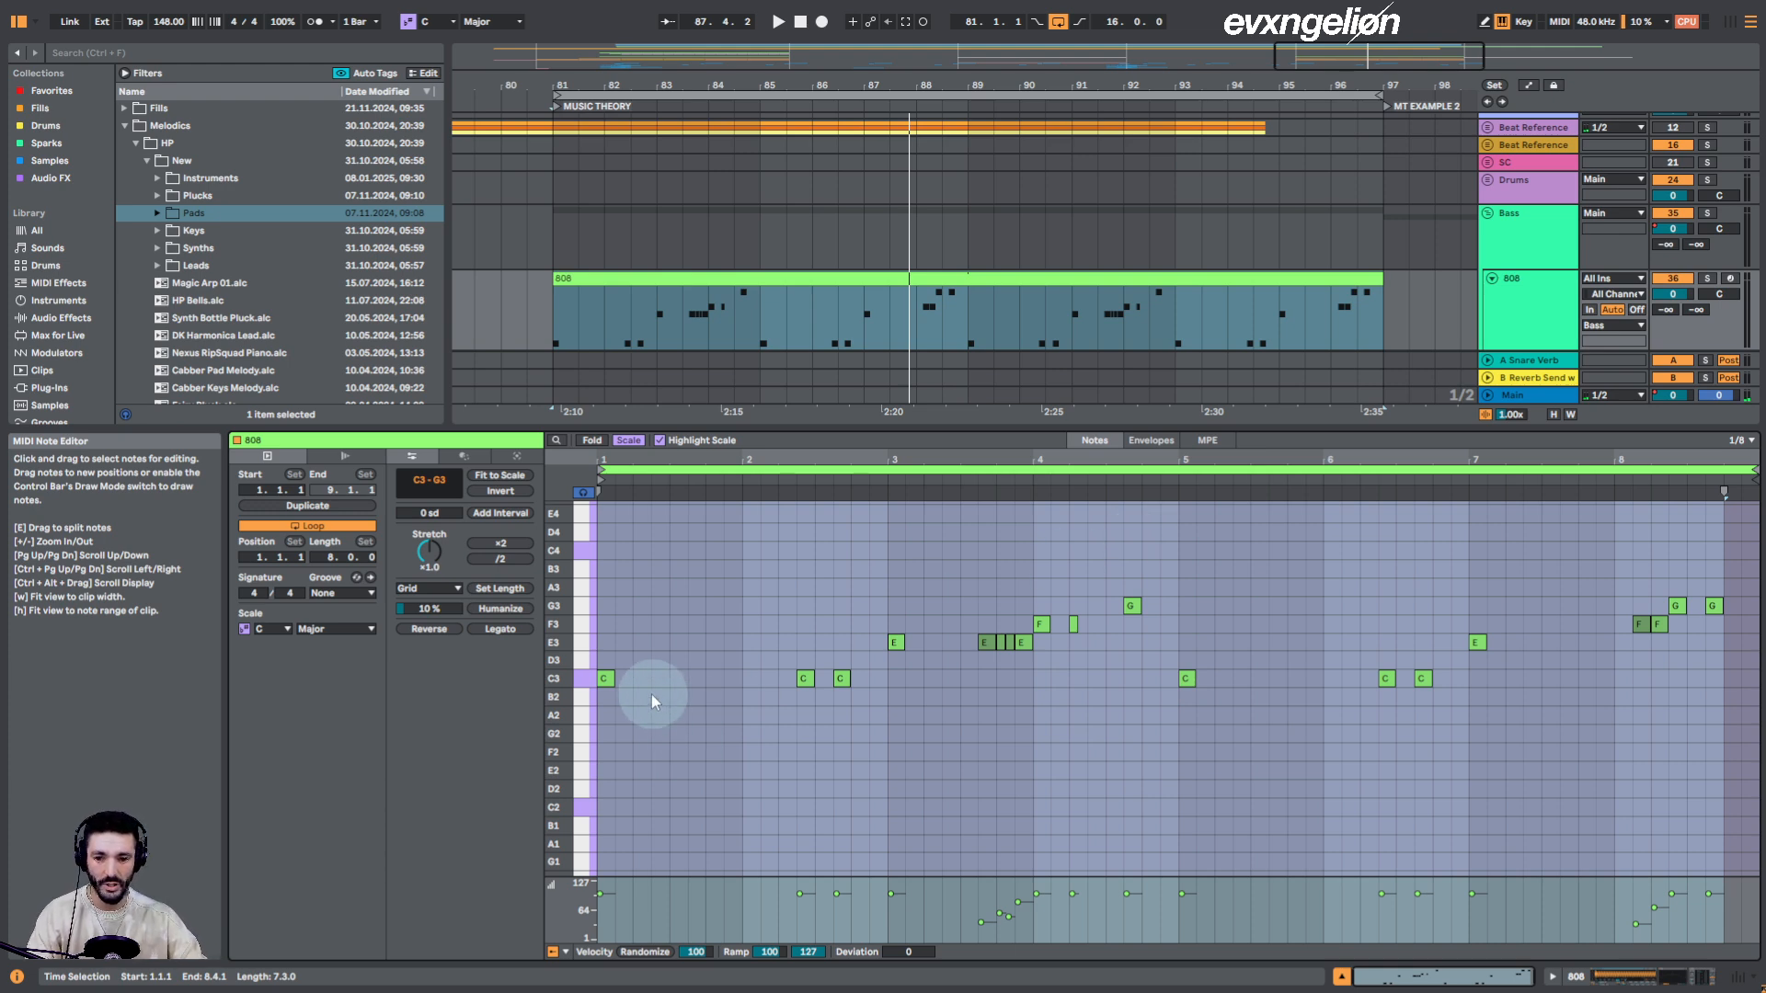
pyautogui.click(585, 678)
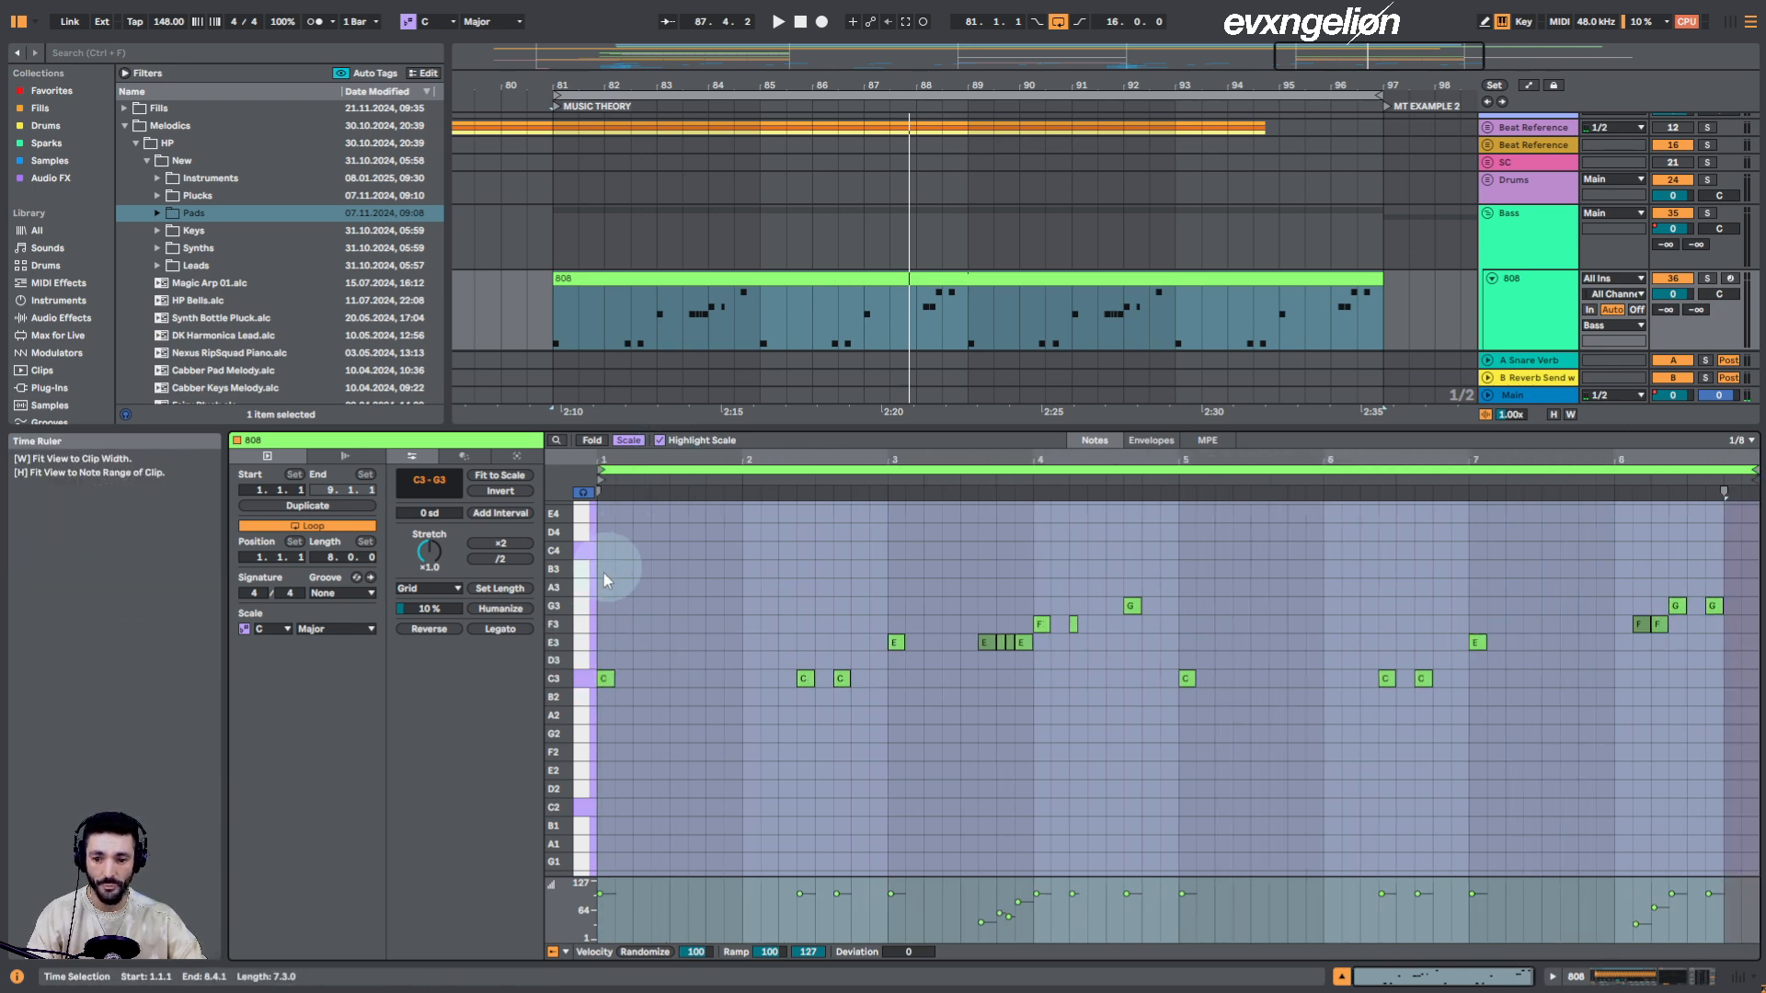
pyautogui.moveTo(551, 635); pyautogui.dragTo(643, 704)
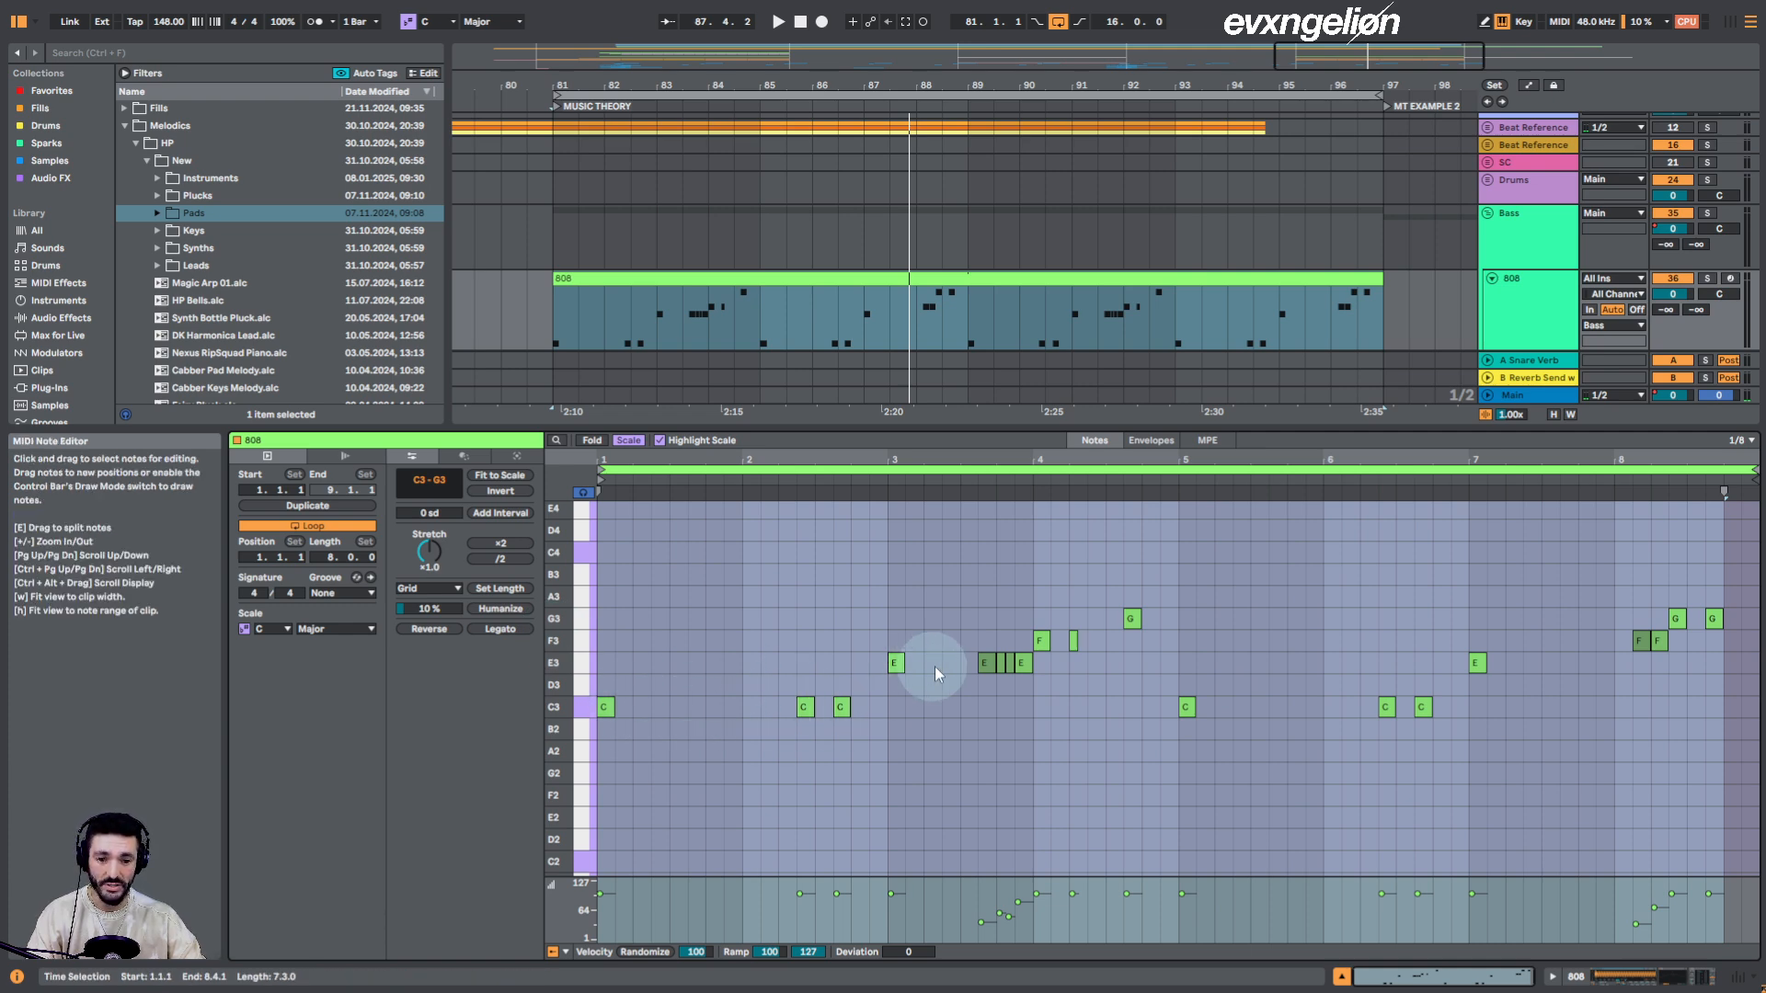
# Solo the 808 track and play the MUSIC THEORY section from bar 81 to hear its bassline alone
pyautogui.doubleClick(1184, 705)
pyautogui.scroll(-5, 1281, 196)
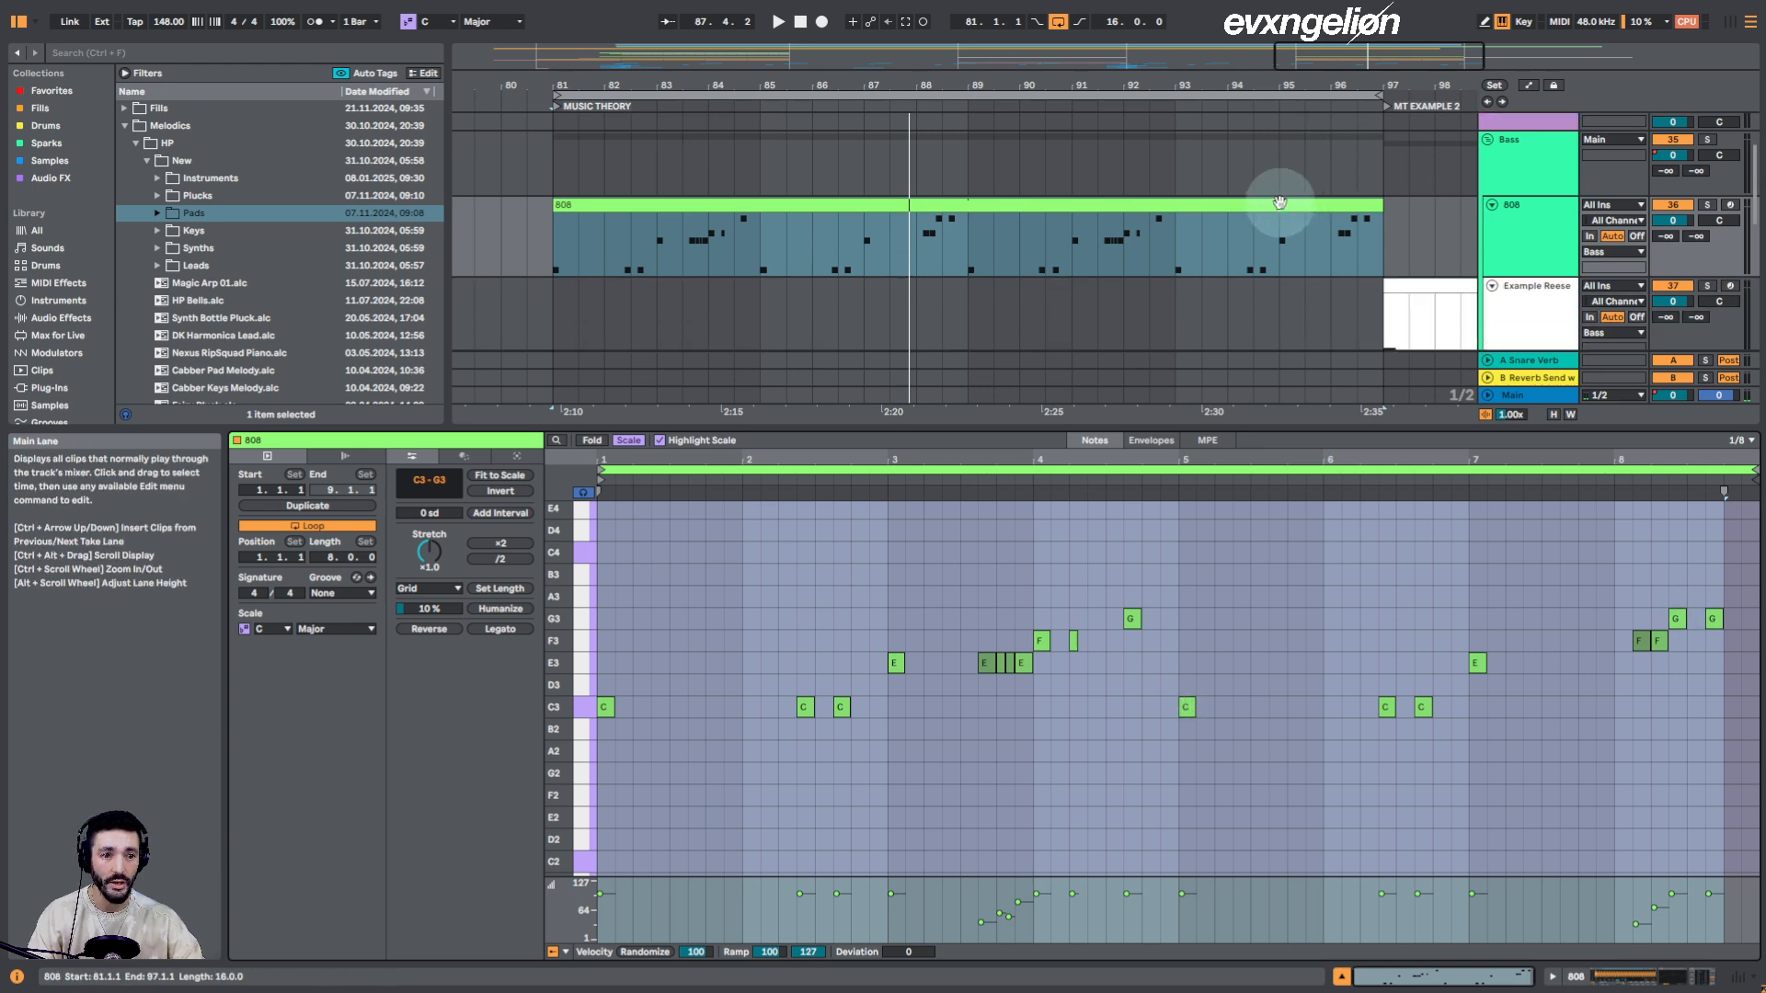
pyautogui.press('space')
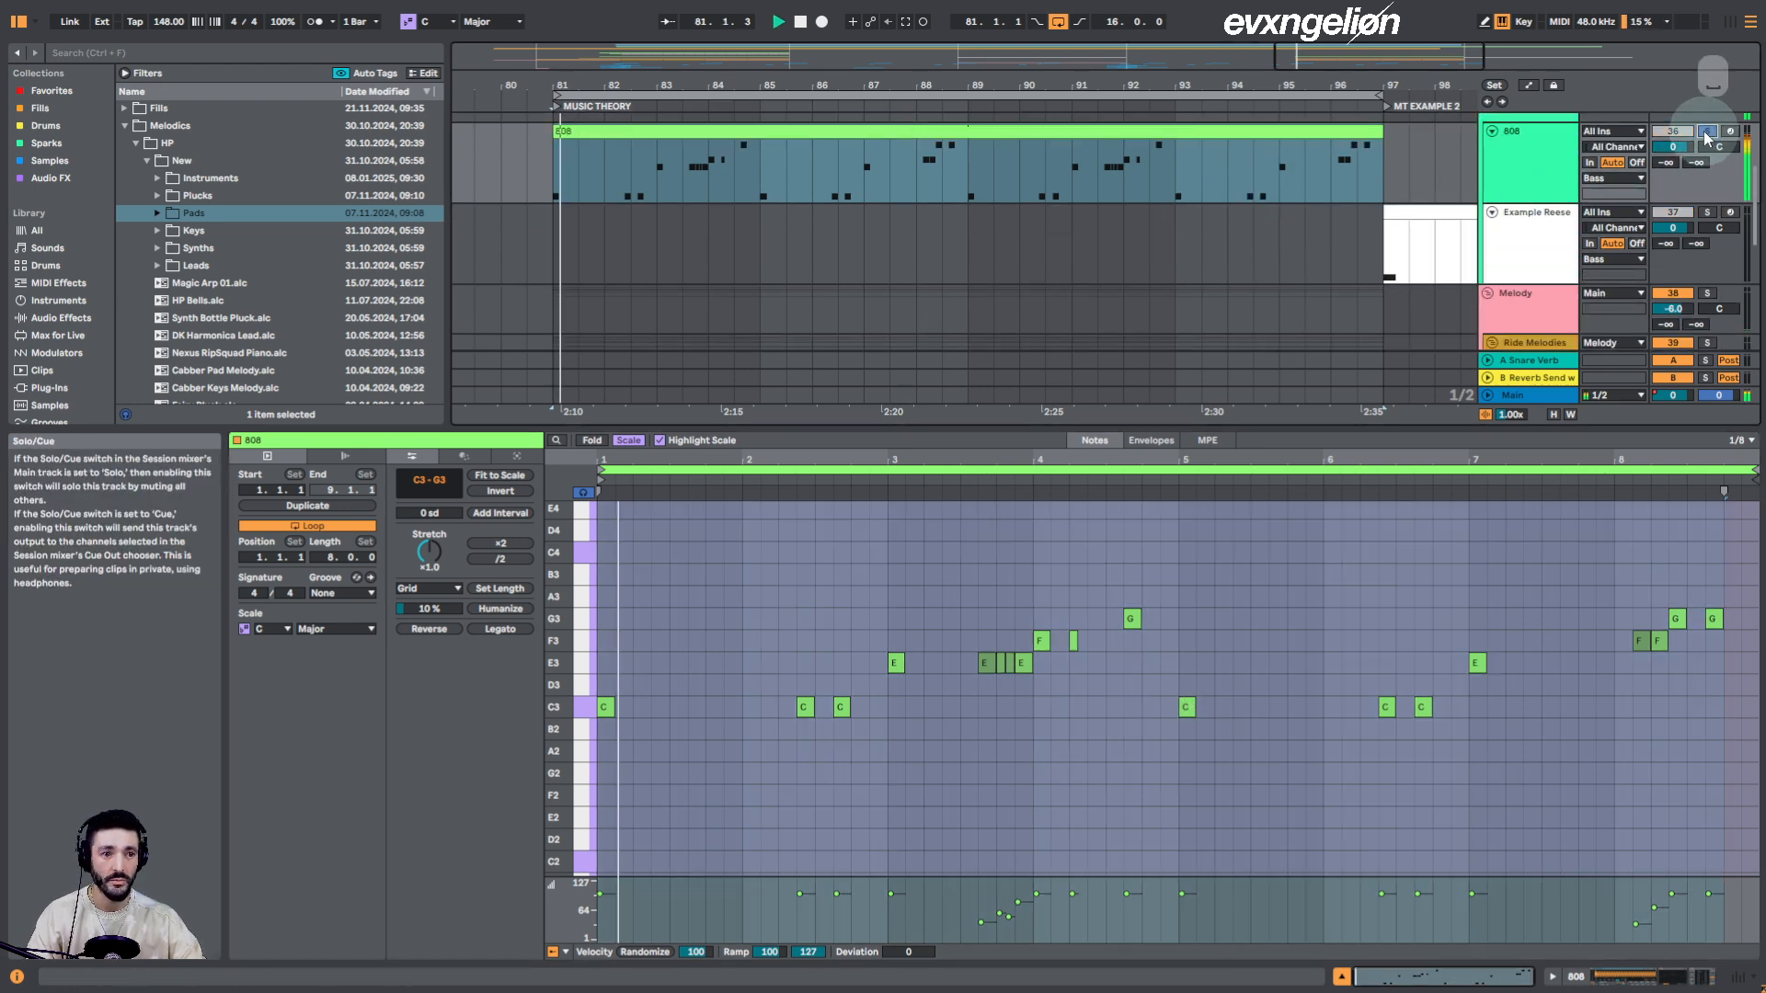
pyautogui.scroll(-3, 799, 230)
pyautogui.scroll(-3, 883, 230)
pyautogui.scroll(2, 1606, 241)
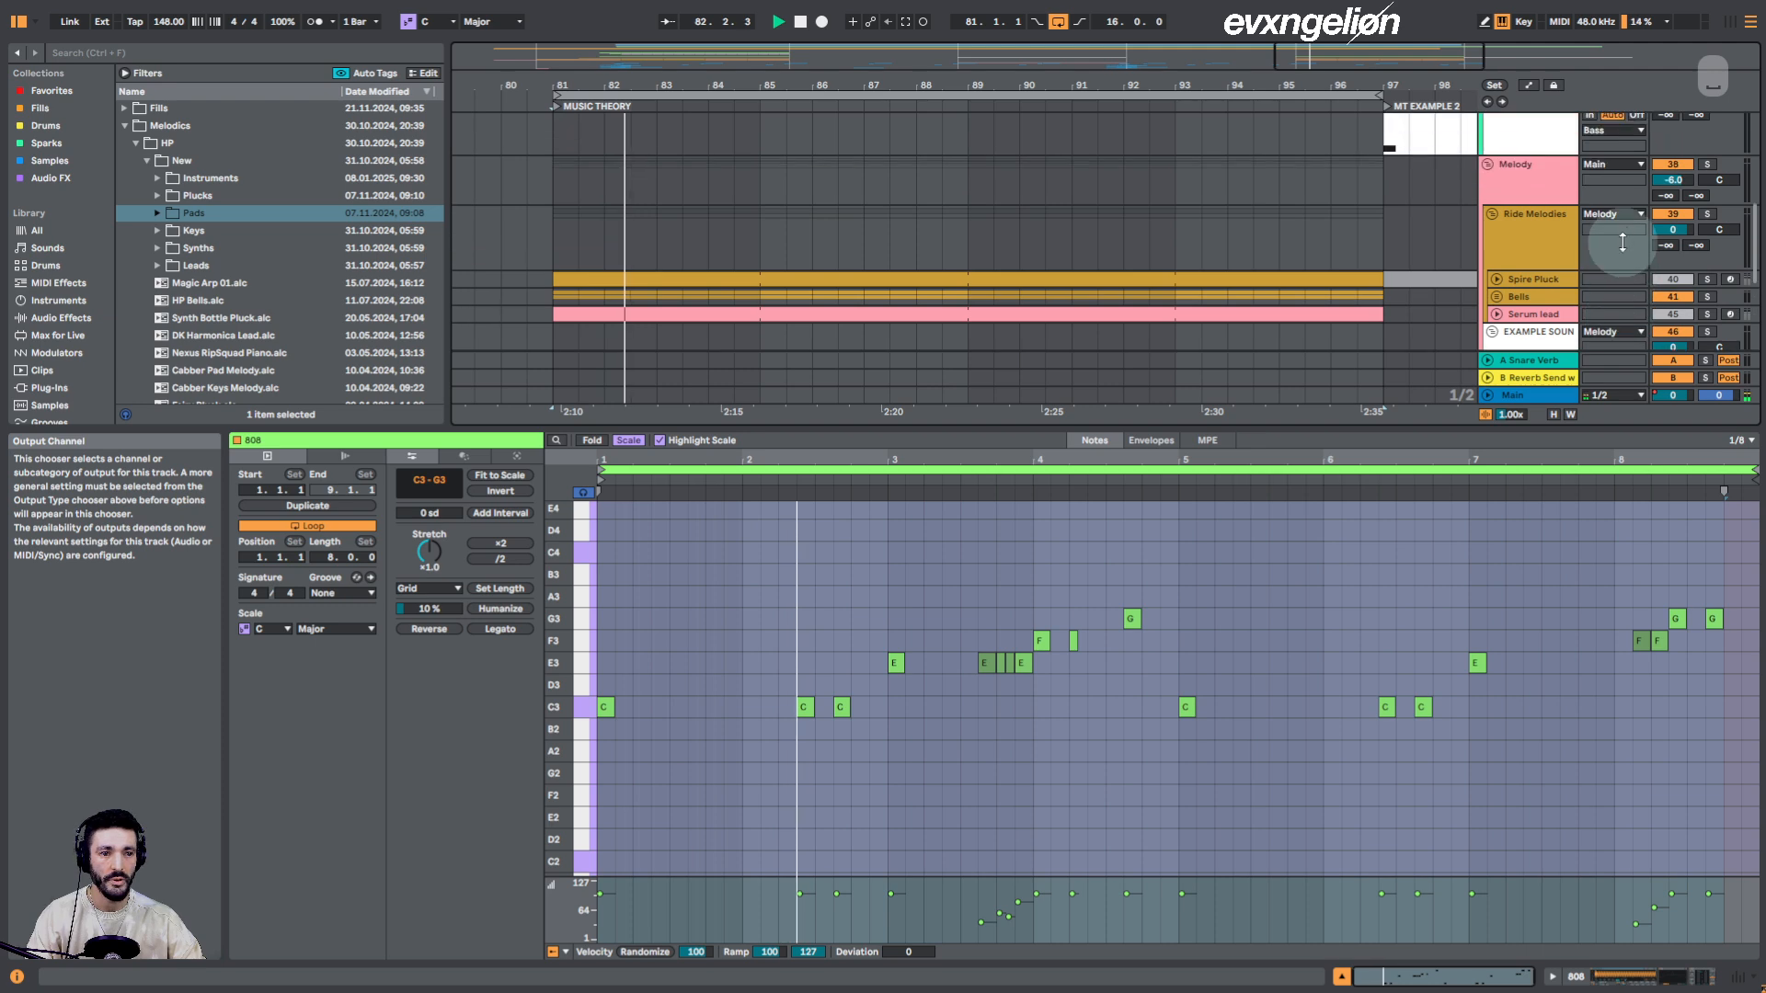
pyautogui.scroll(-1, 1464, 244)
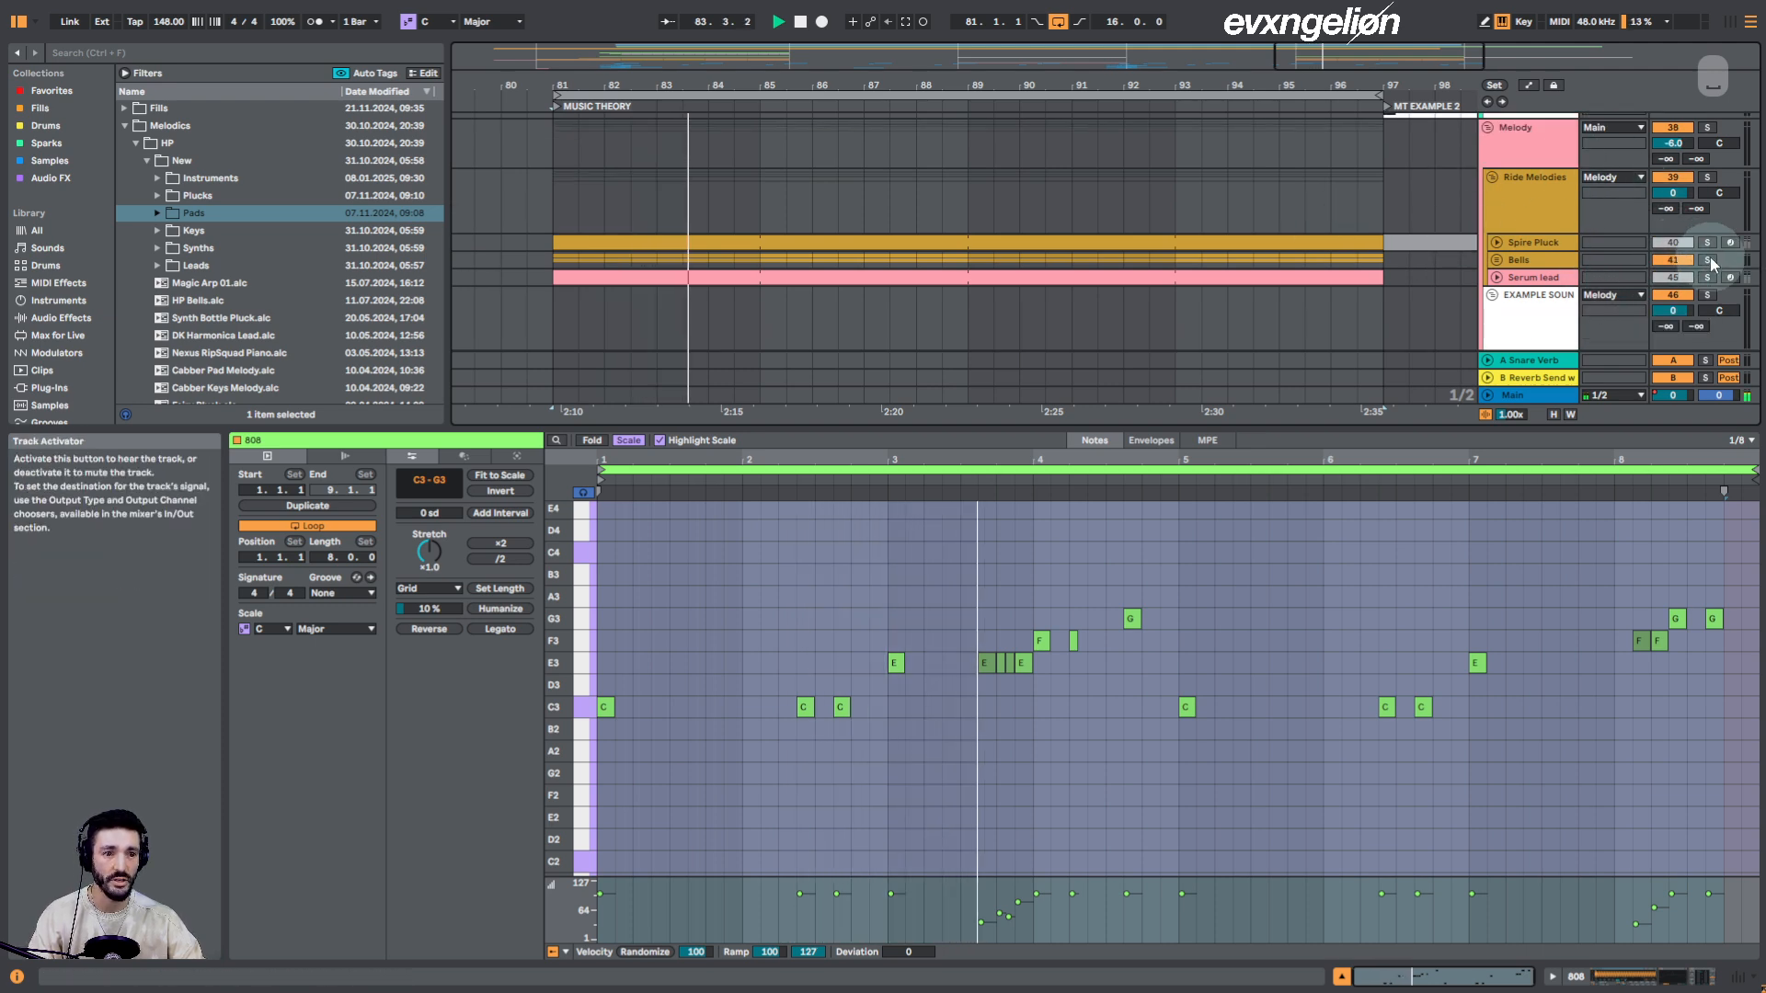
# Solo the Melody group, replay the section from bar 81 and unfold the Spire Pluck track
pyautogui.press('space')
pyautogui.scroll(2, 1706, 202)
pyautogui.press('space')
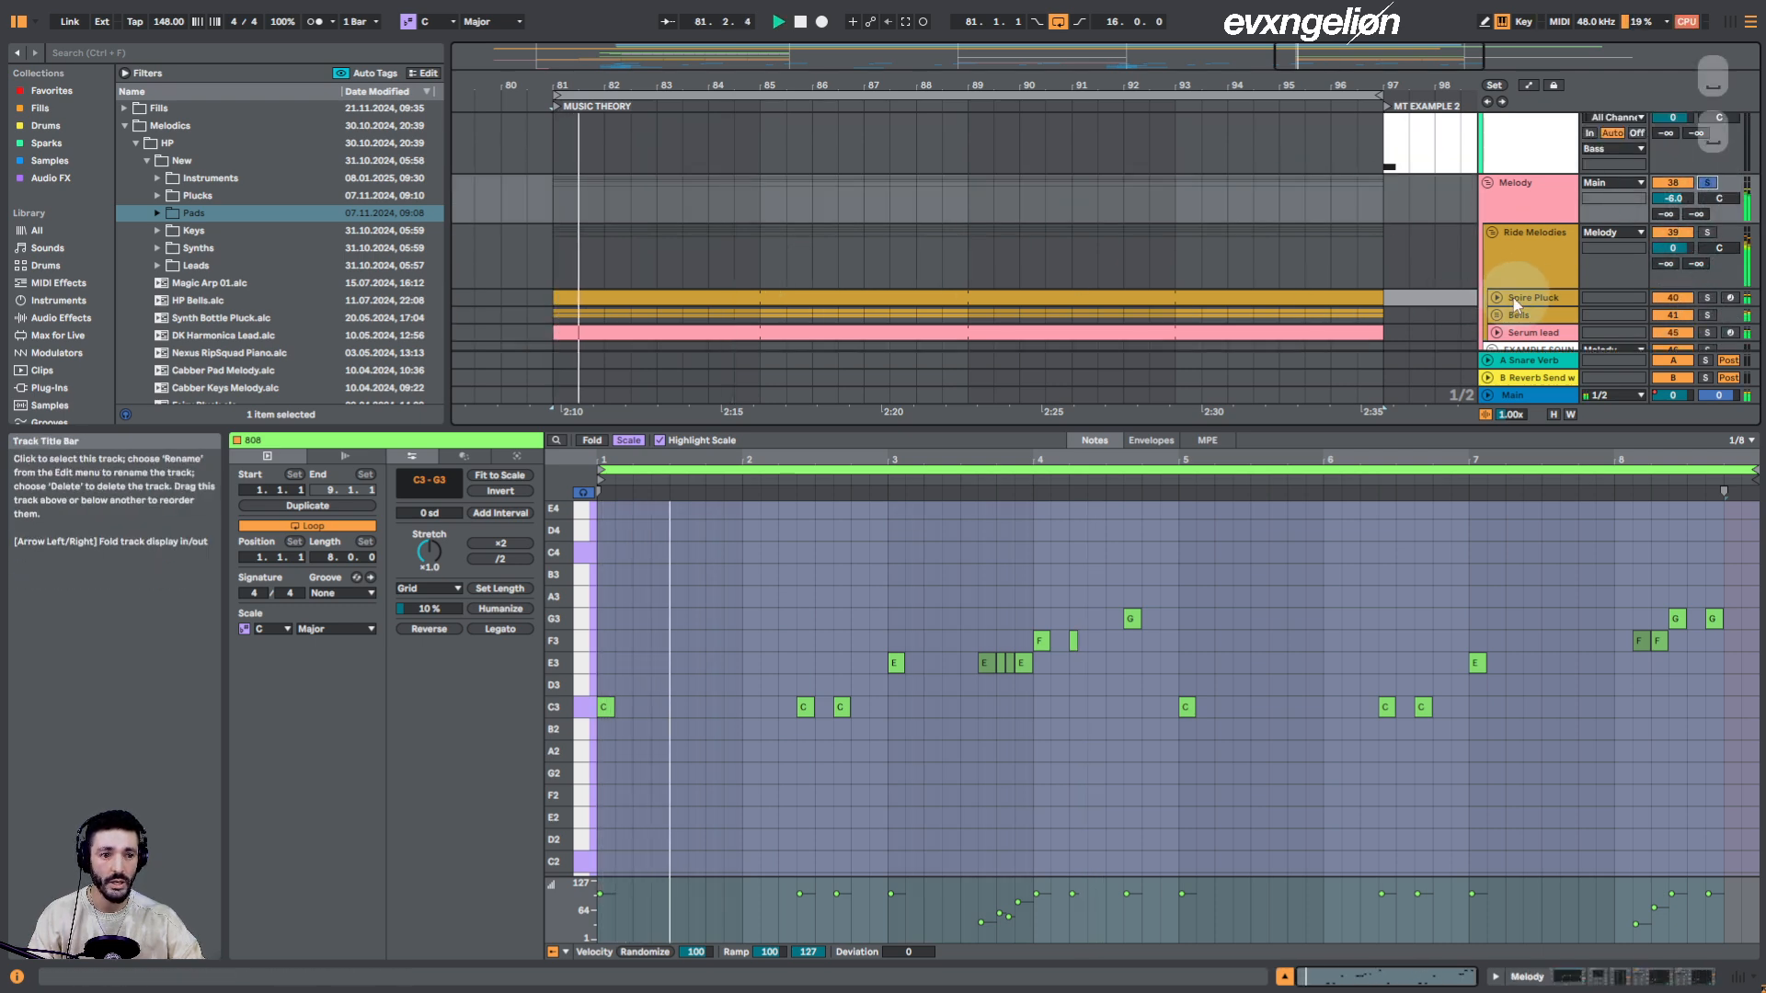
pyautogui.scroll(-2, 980, 217)
pyautogui.press('space')
pyautogui.scroll(-2, 1398, 272)
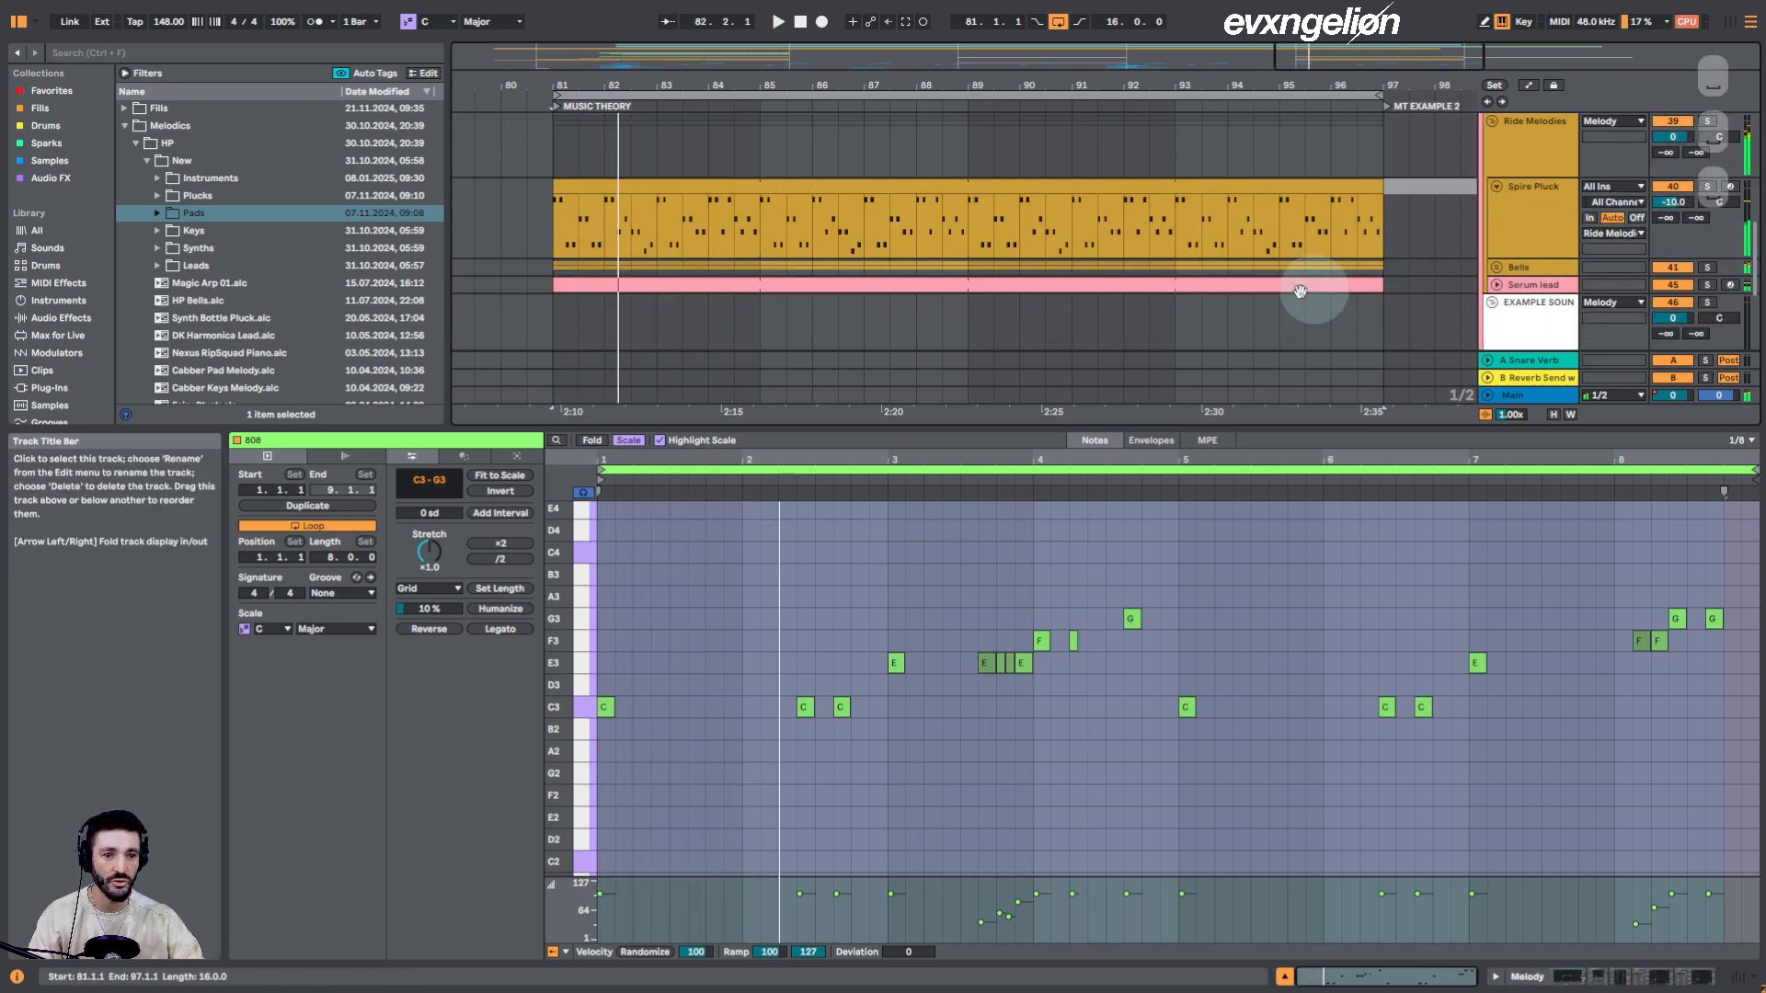
# Unfold the Bells group and open the Serum lead clip in the MUSIC THEORY section
pyautogui.click(1497, 268)
pyautogui.scroll(-3, 1173, 239)
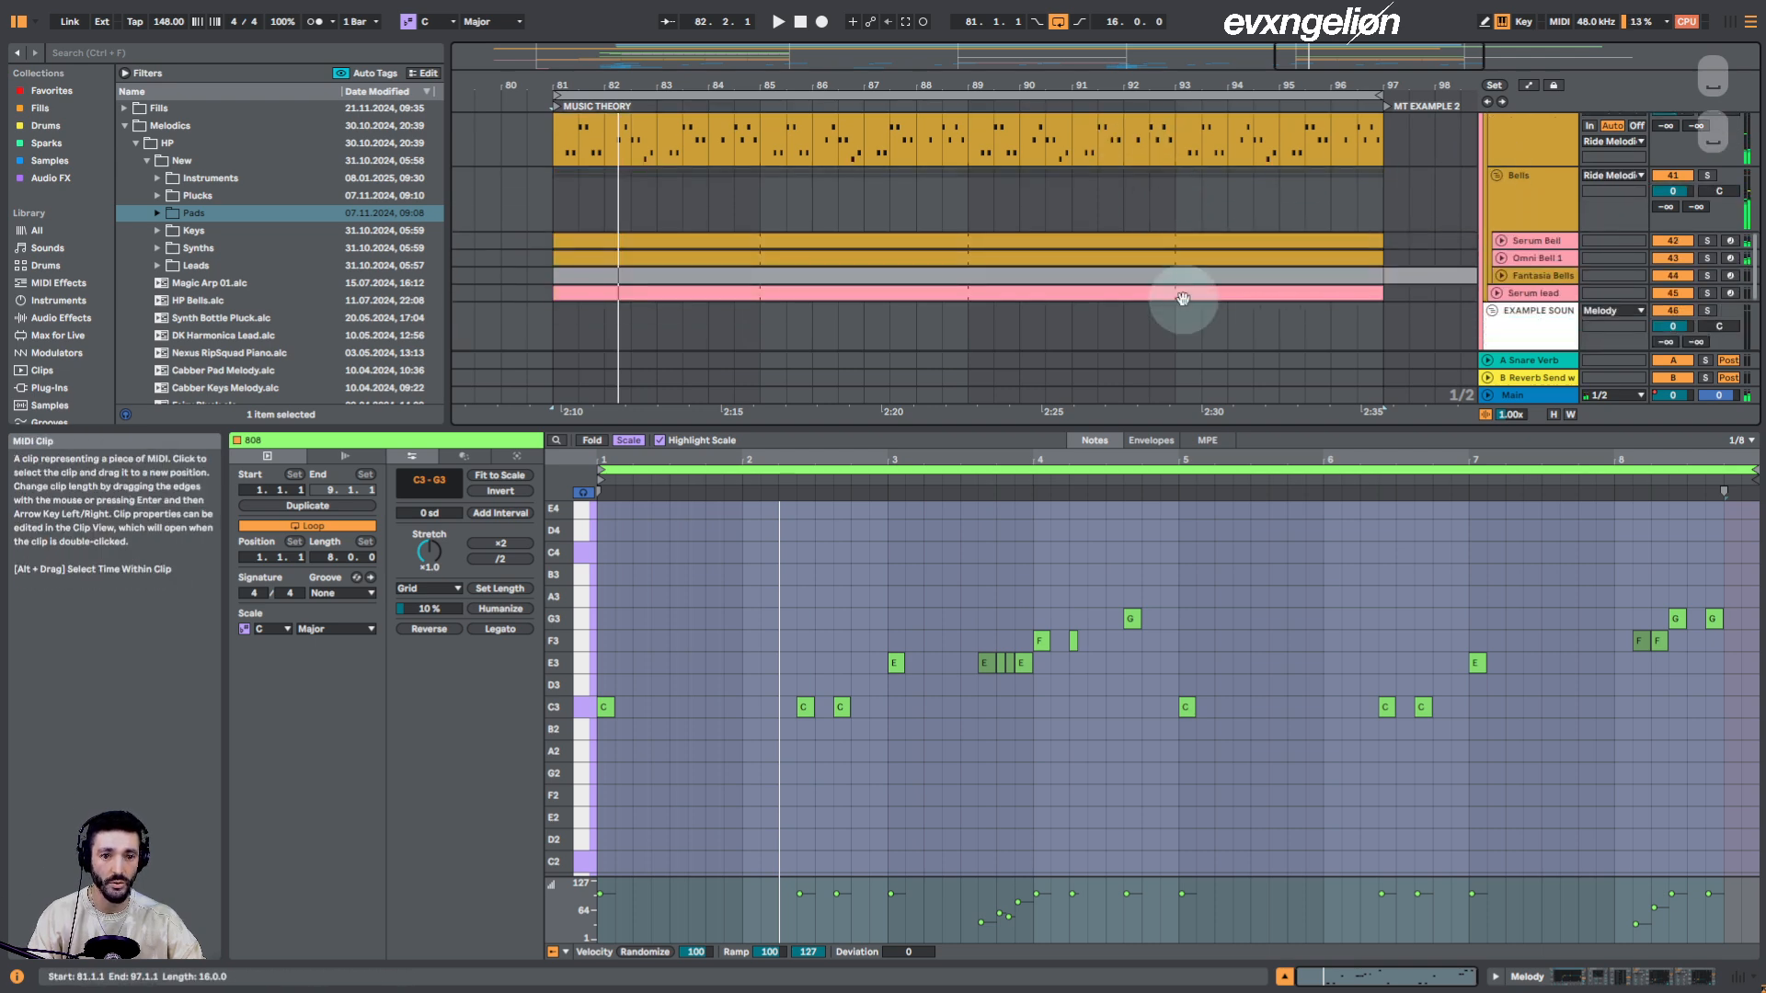
pyautogui.click(1168, 292)
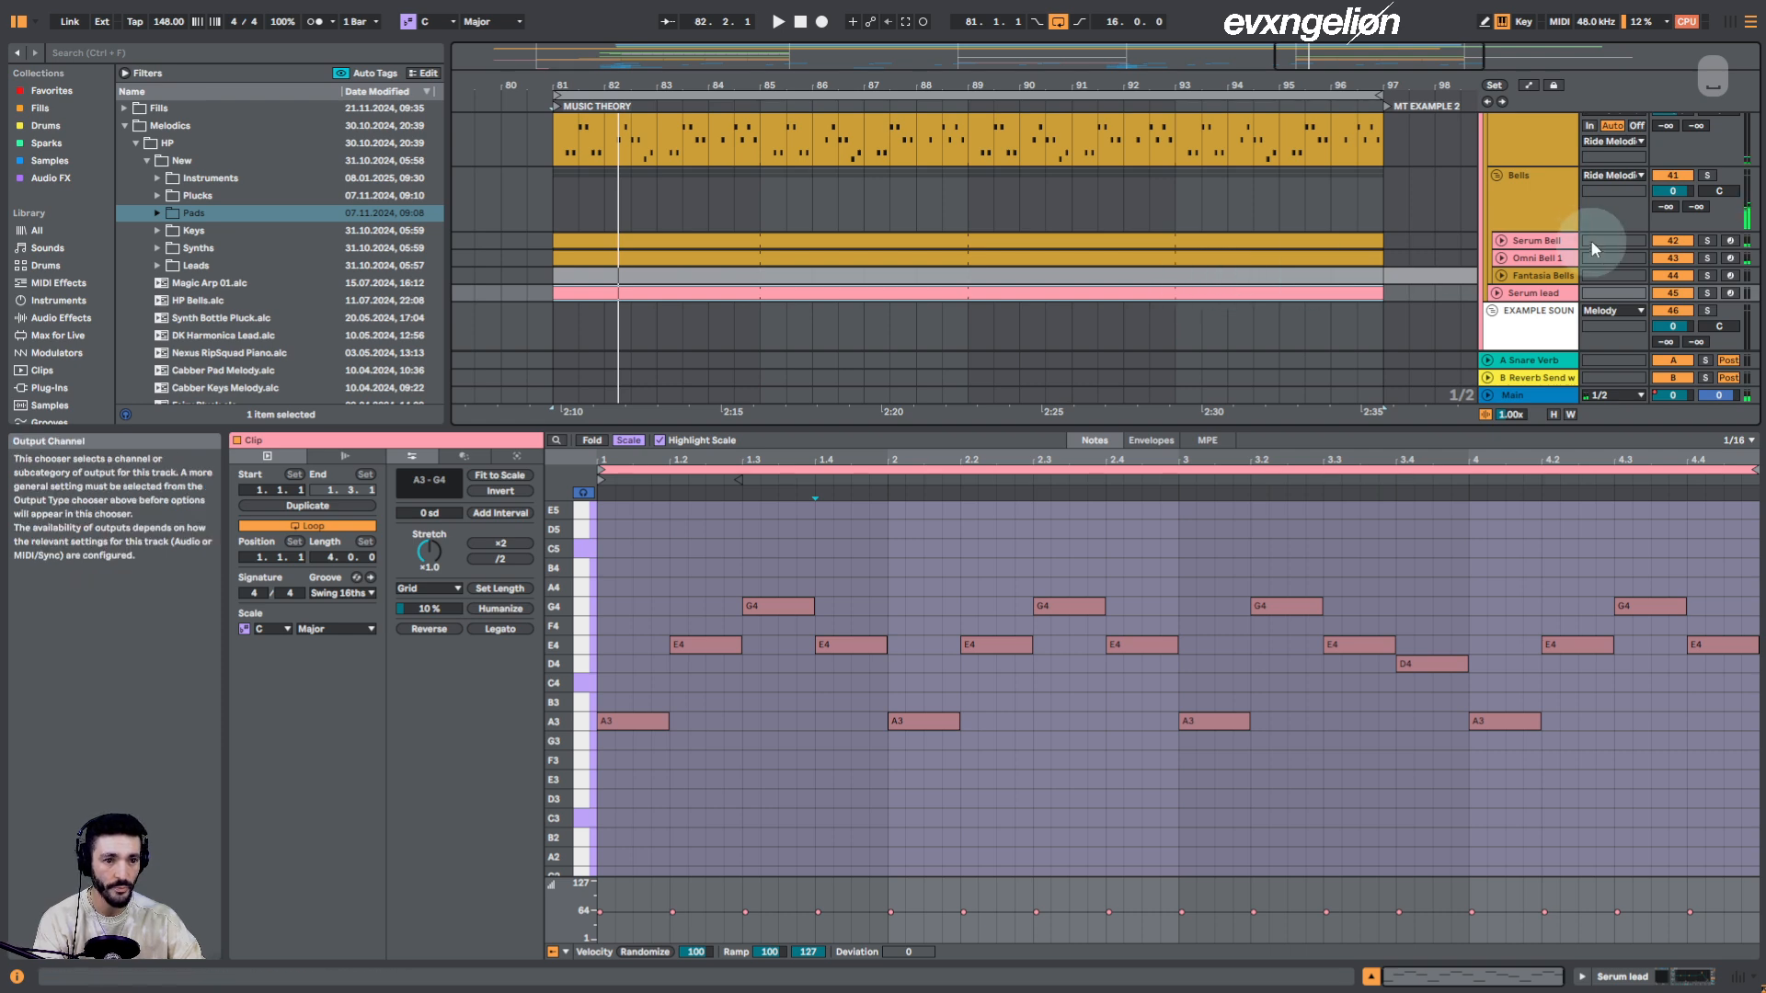
# Play the section from bar 81 with Spire Pluck soloed, and switch the solo to the Bells group
pyautogui.scroll(3, 1591, 241)
pyautogui.click(1707, 169)
pyautogui.press('space')
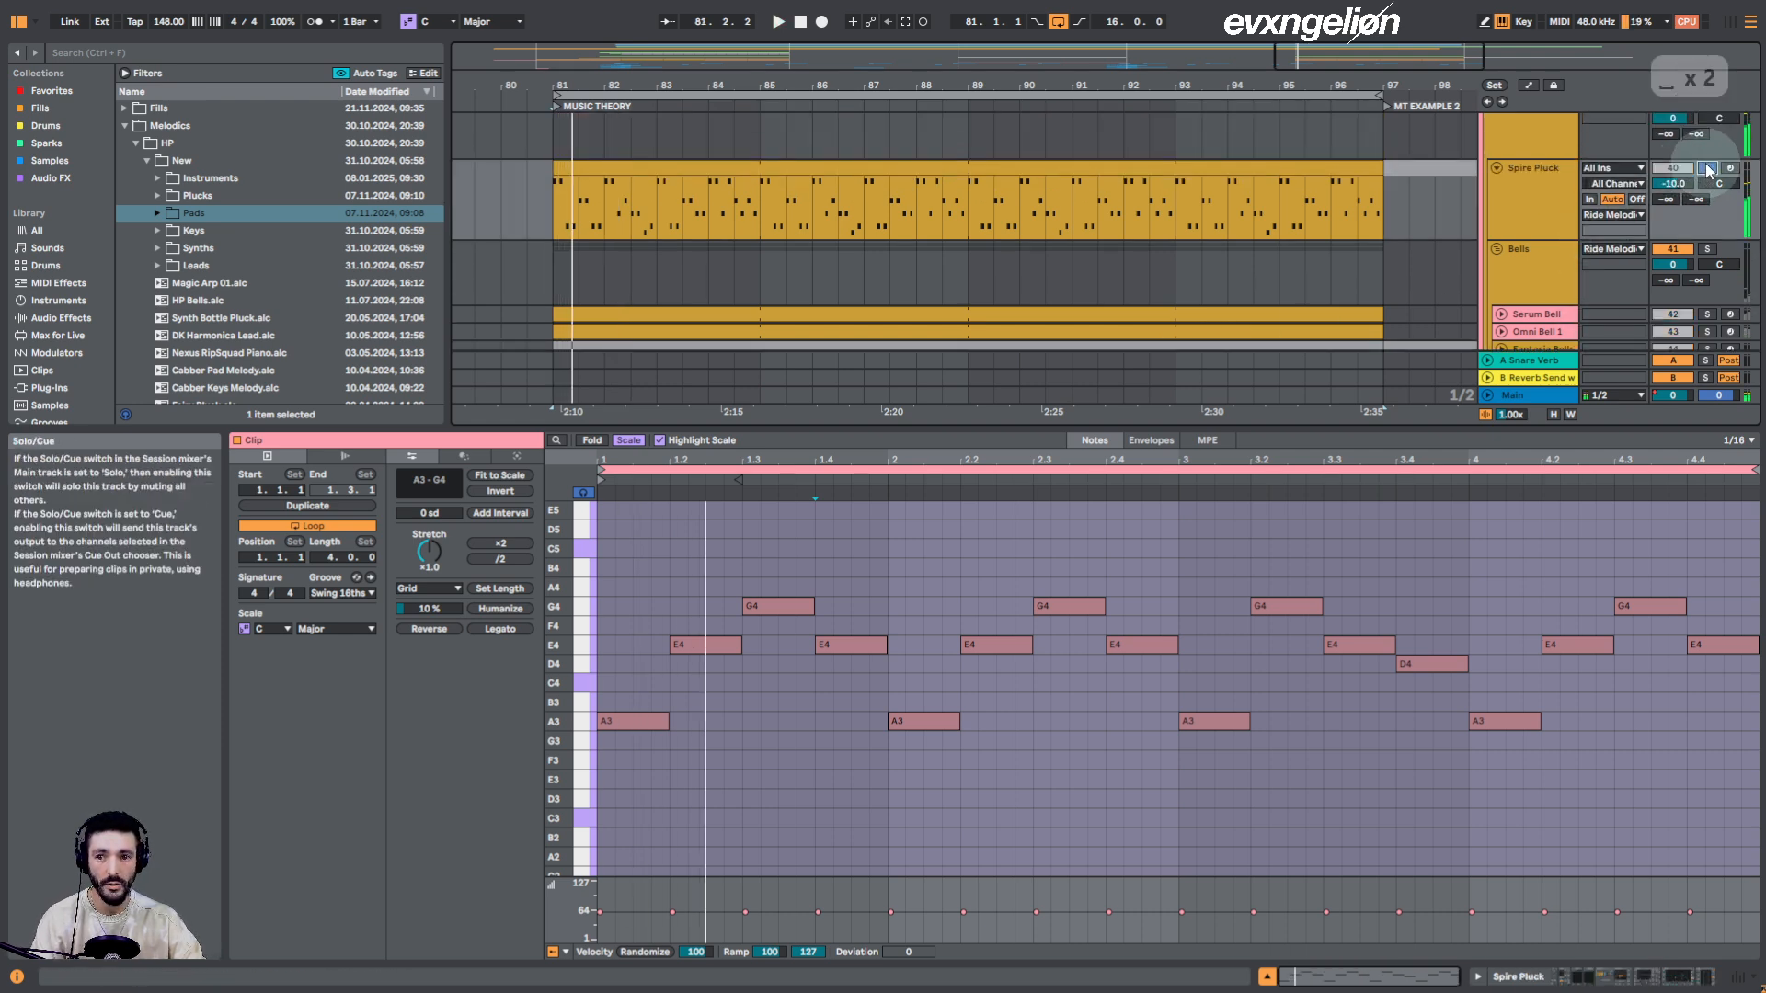
pyautogui.scroll(-1, 1656, 276)
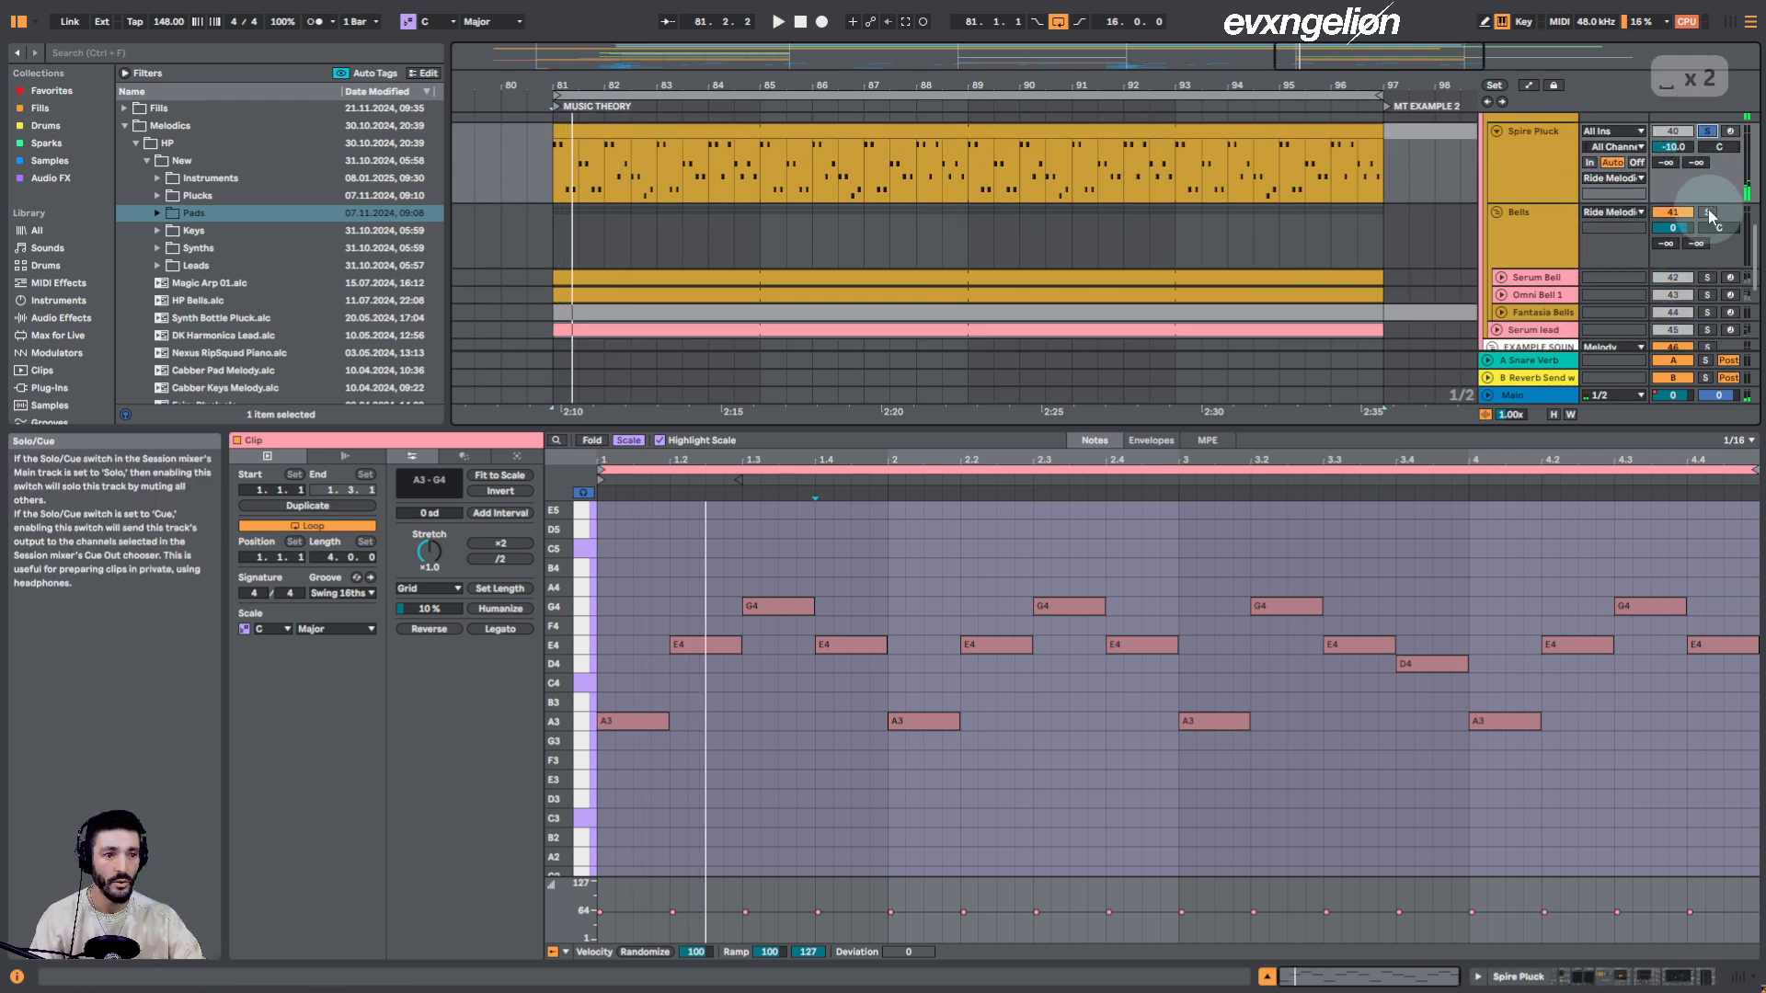
pyautogui.click(1708, 212)
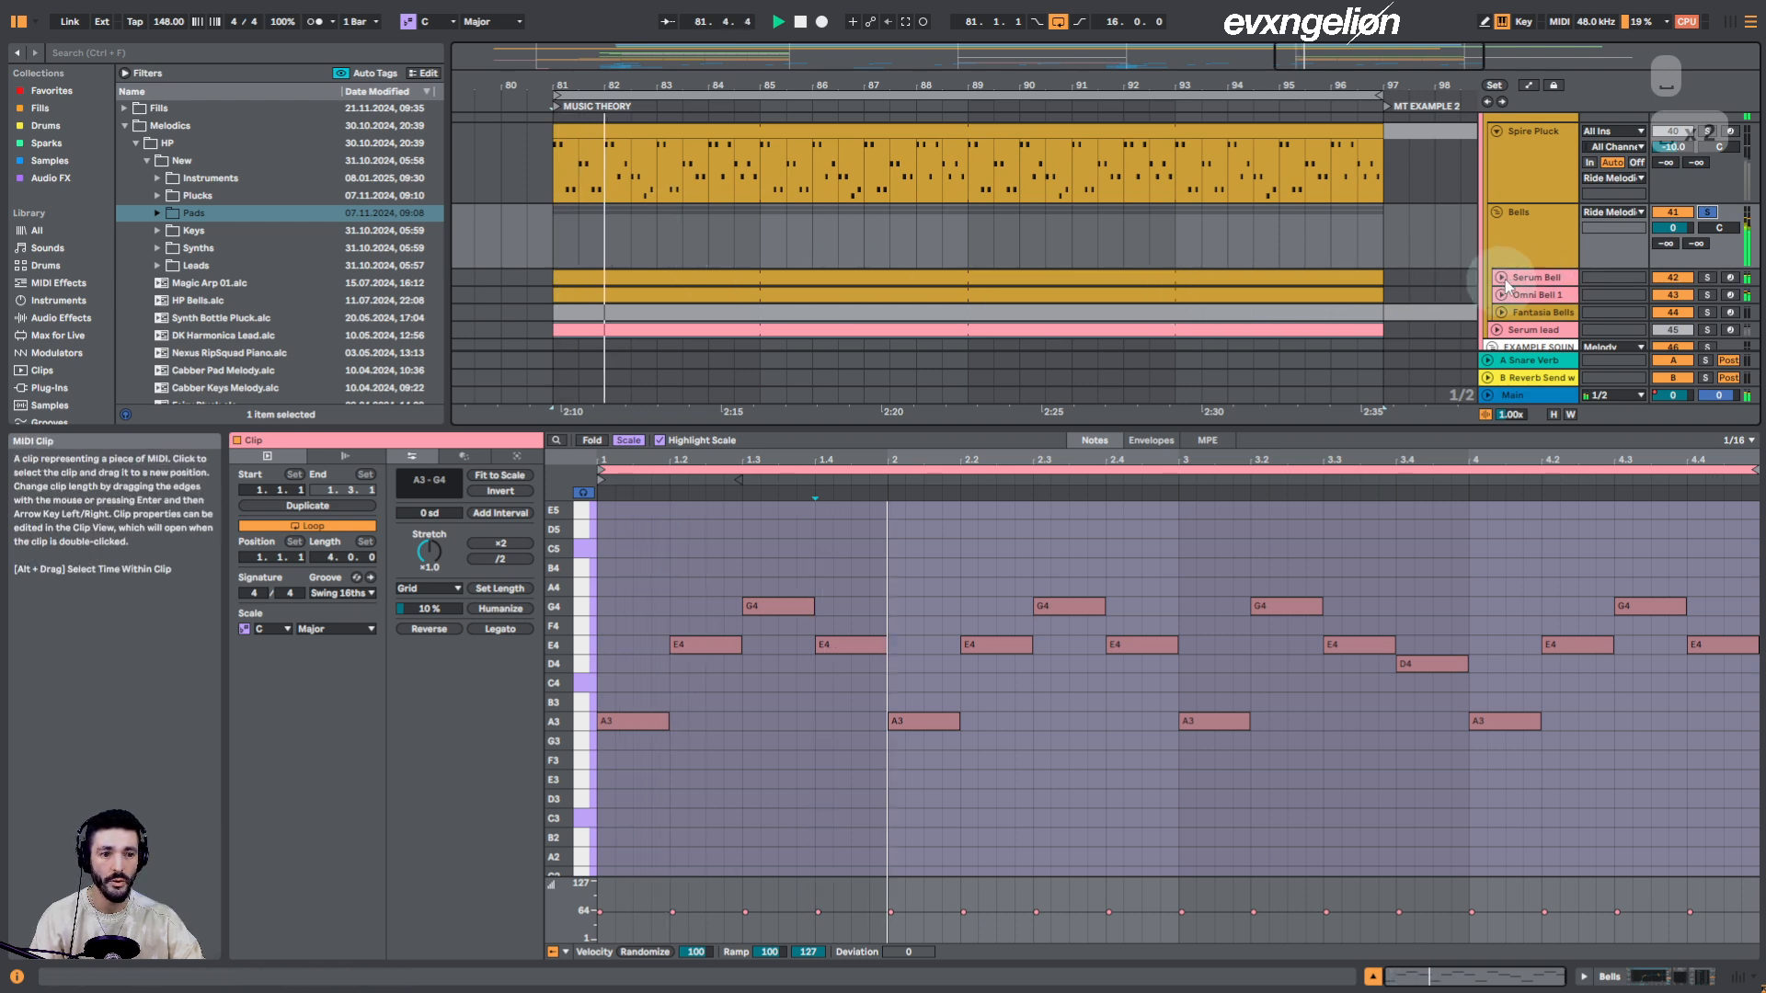
# Unfold the Serum Bell track, open its clip and replay the section while examining its notes
pyautogui.click(1501, 277)
pyautogui.scroll(-1, 665, 266)
pyautogui.click(618, 237)
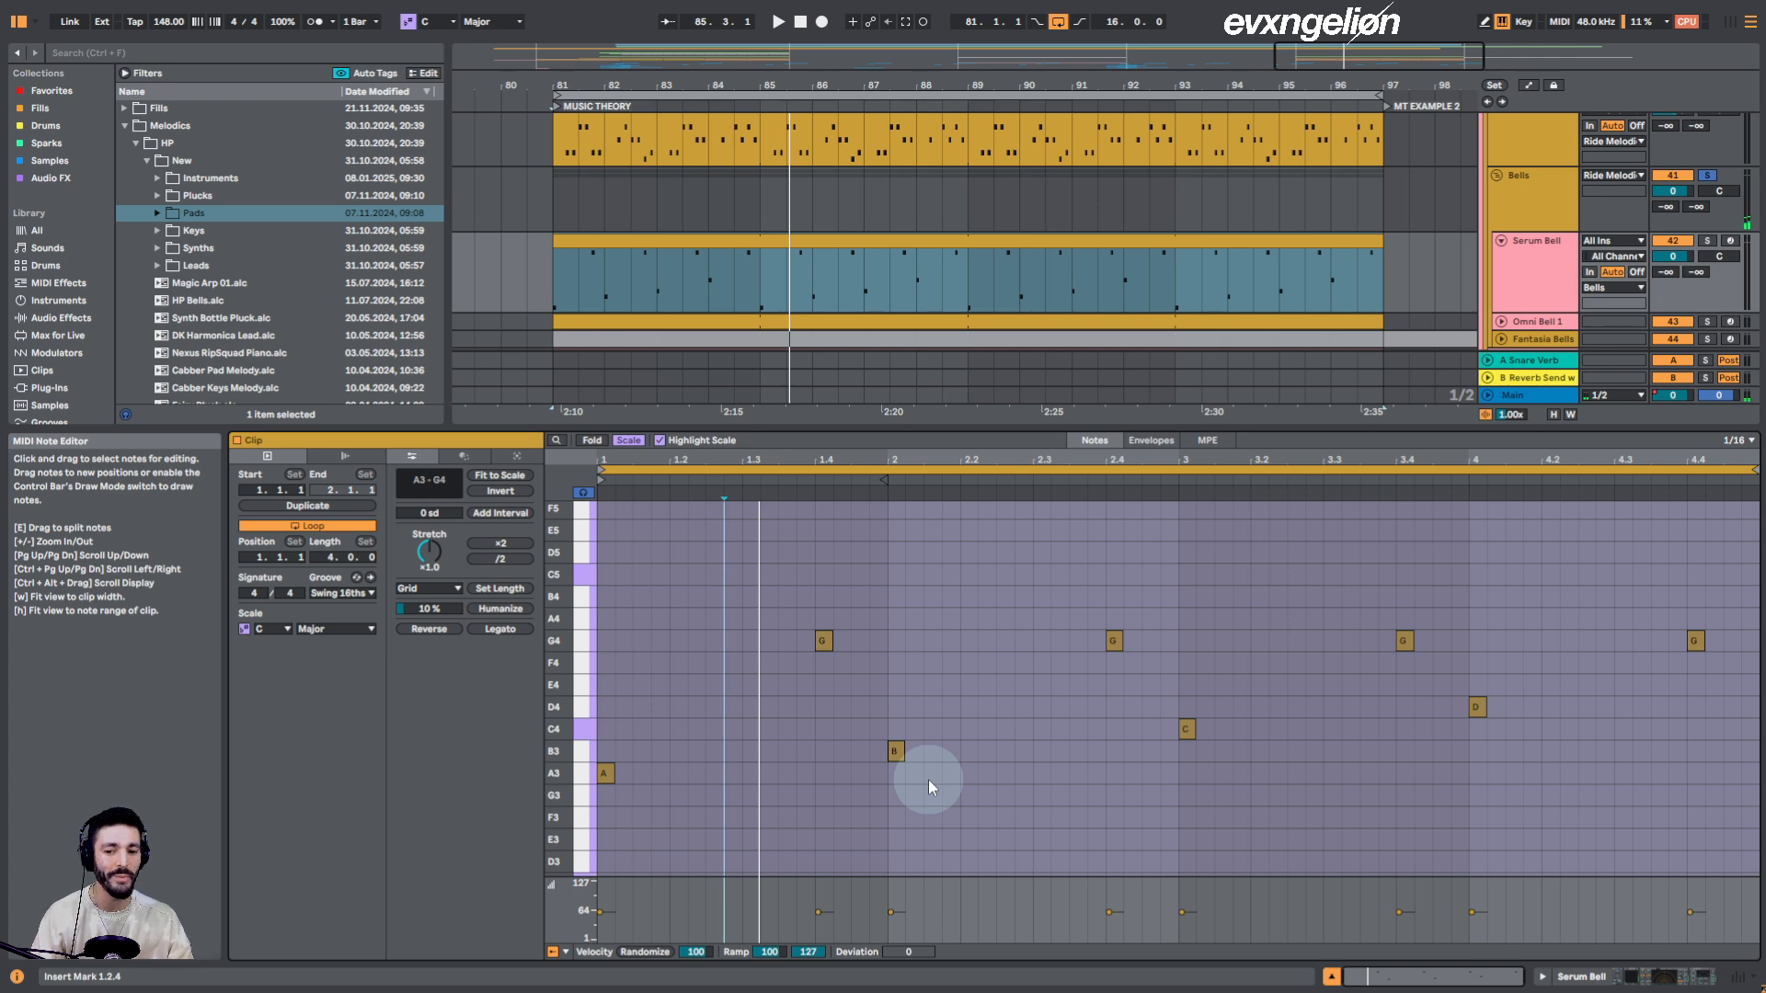
pyautogui.press('space')
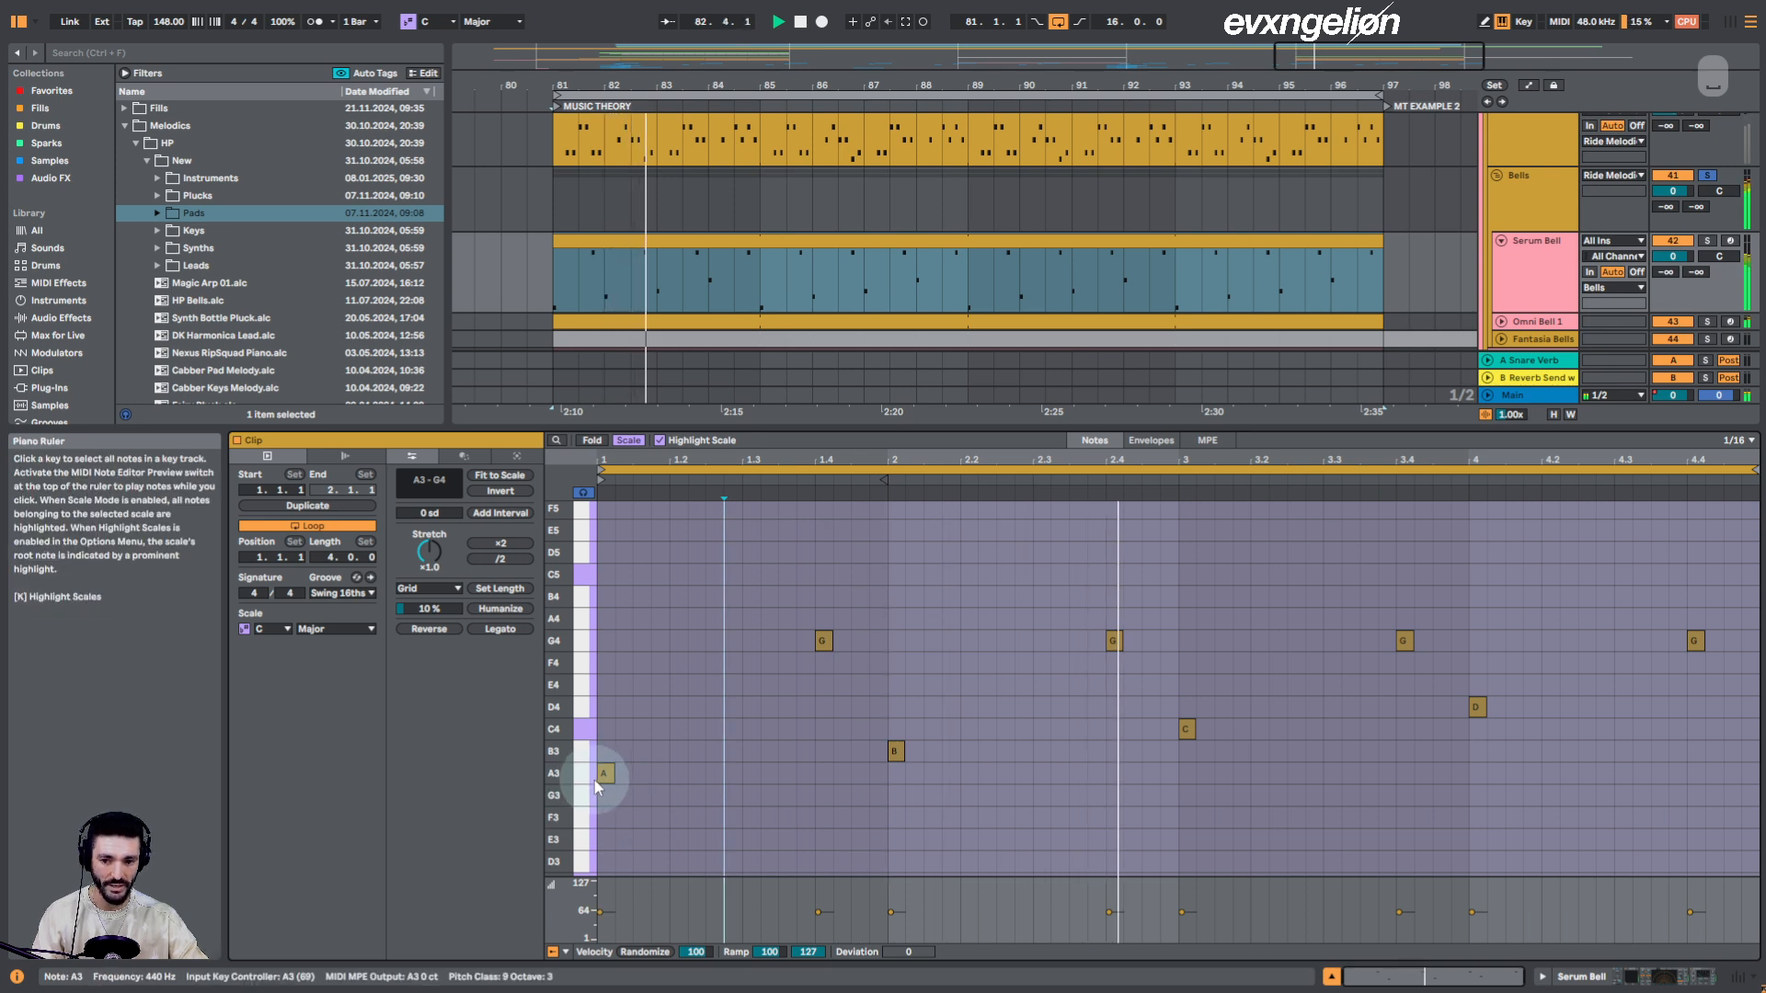
# Unsolo the Bells group, solo the Ride Melodies group and play the section from bar 81
pyautogui.scroll(-5, 838, 246)
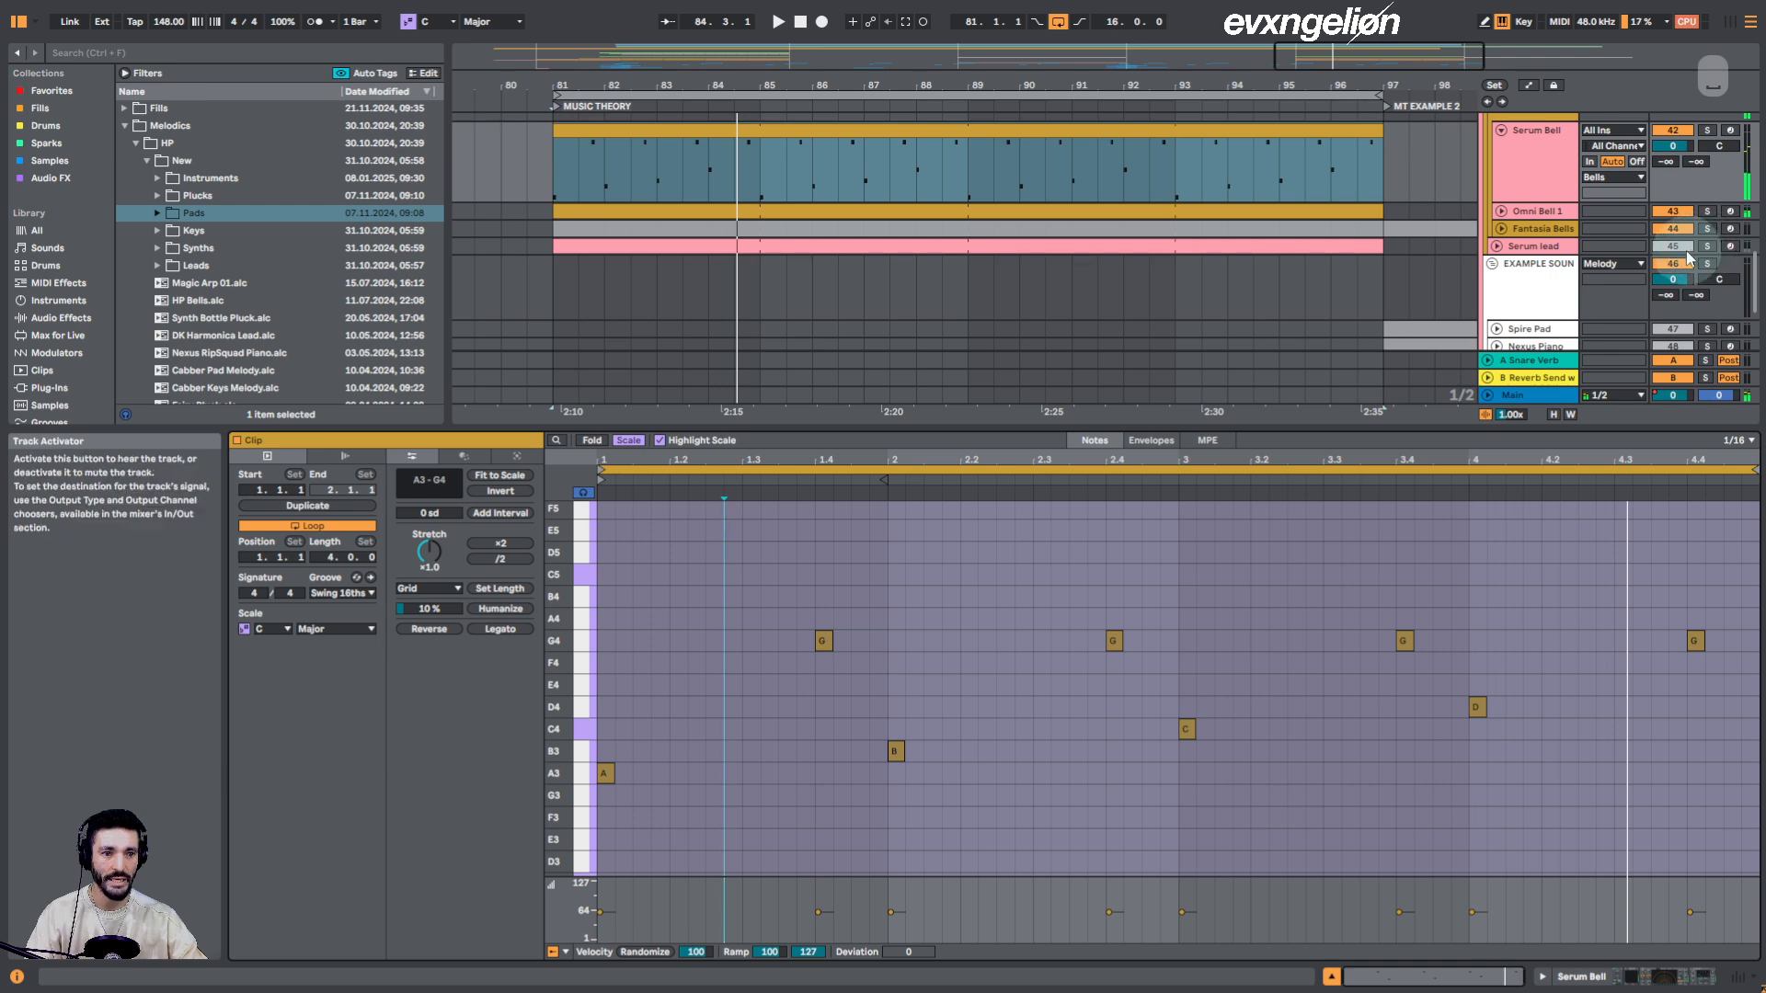
pyautogui.scroll(5, 1708, 248)
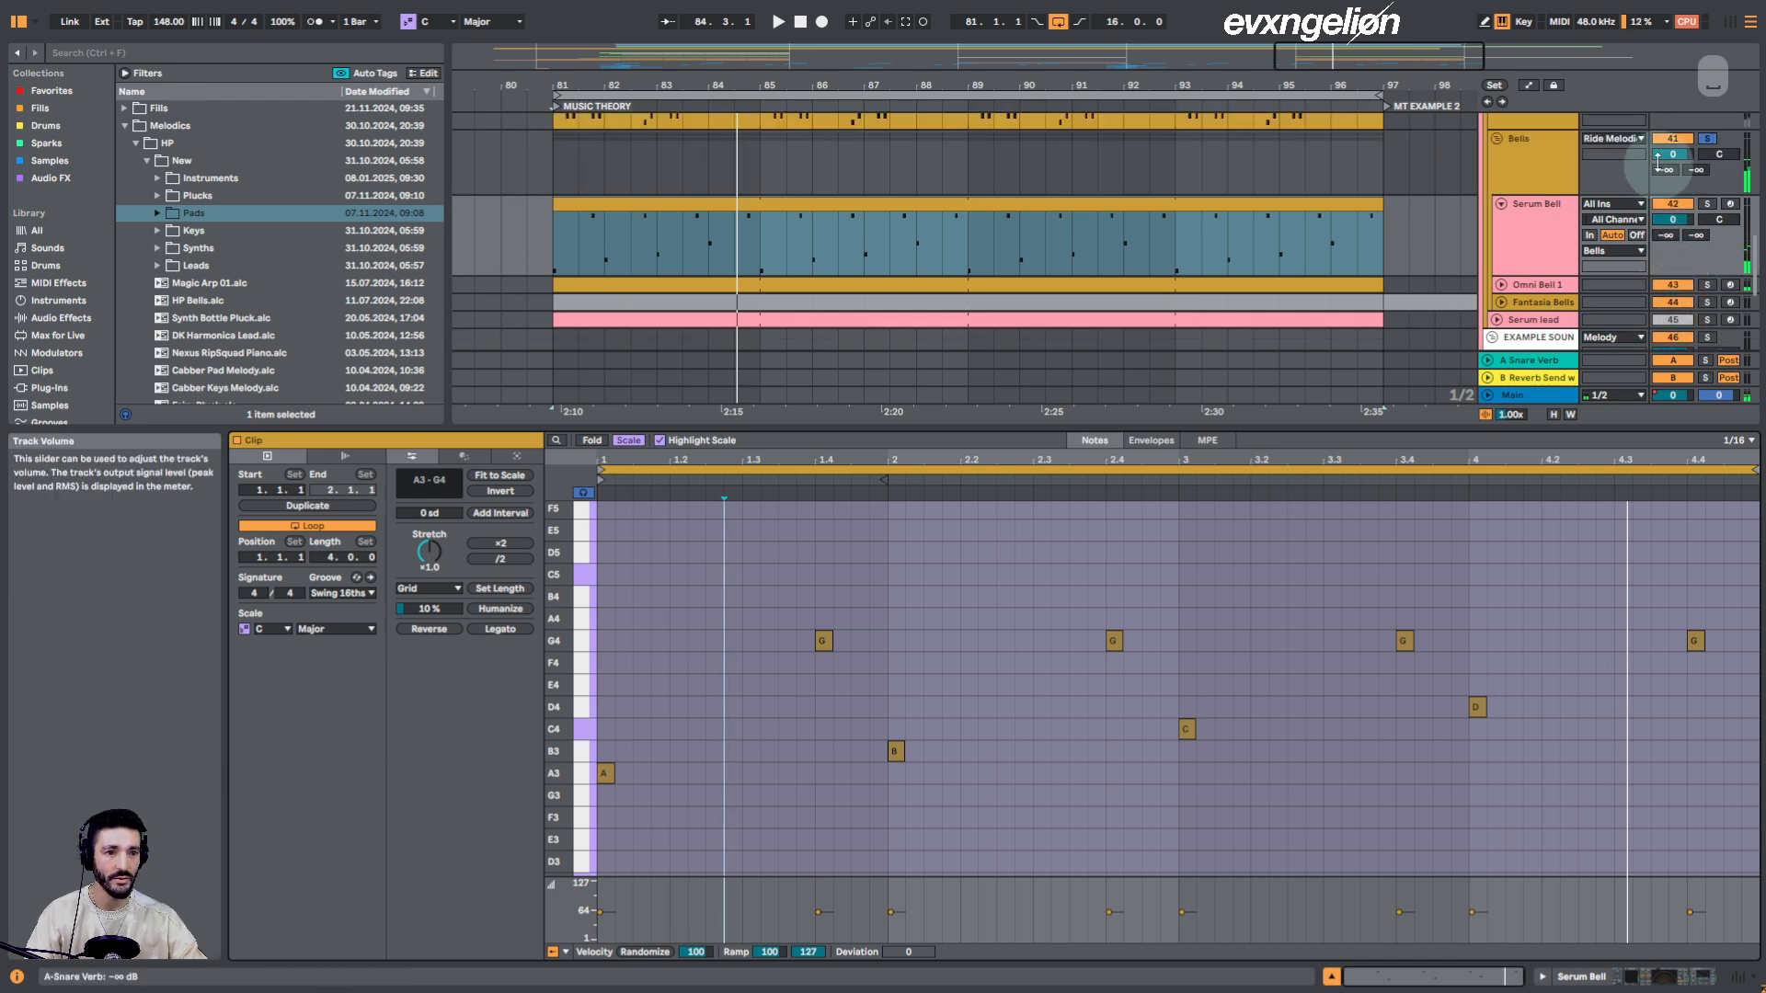
pyautogui.scroll(4, 1697, 165)
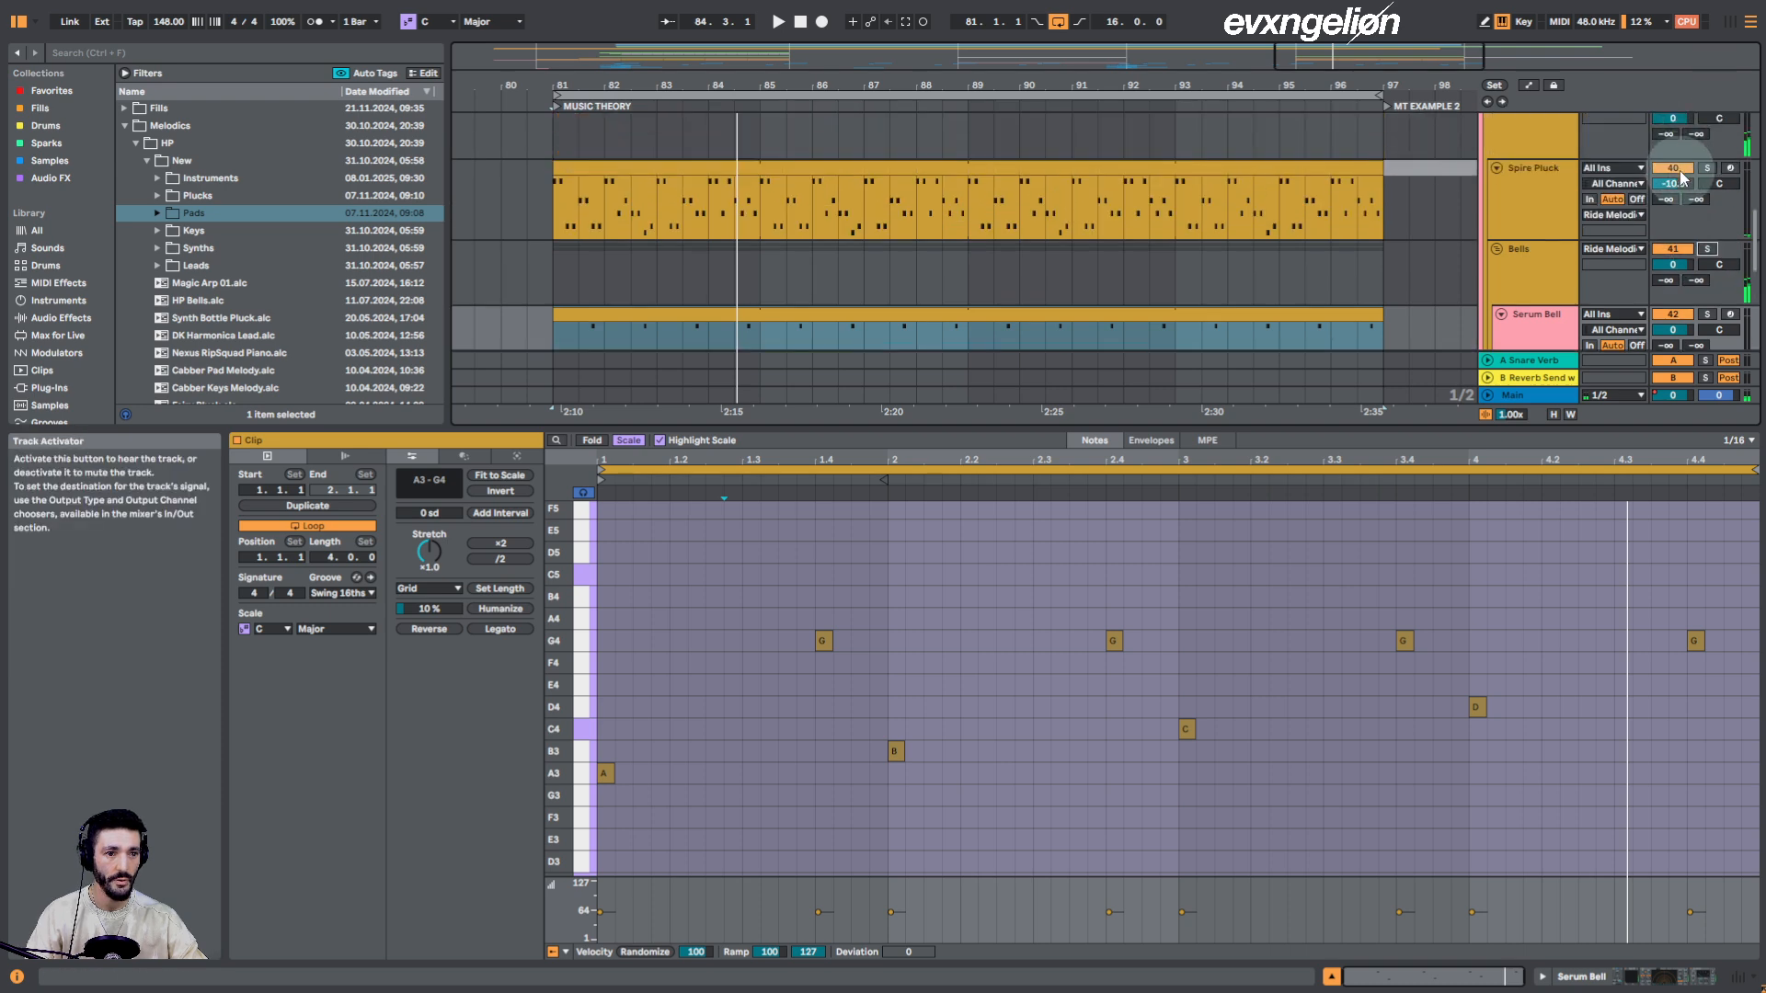
pyautogui.press('space')
pyautogui.scroll(-7, 840, 219)
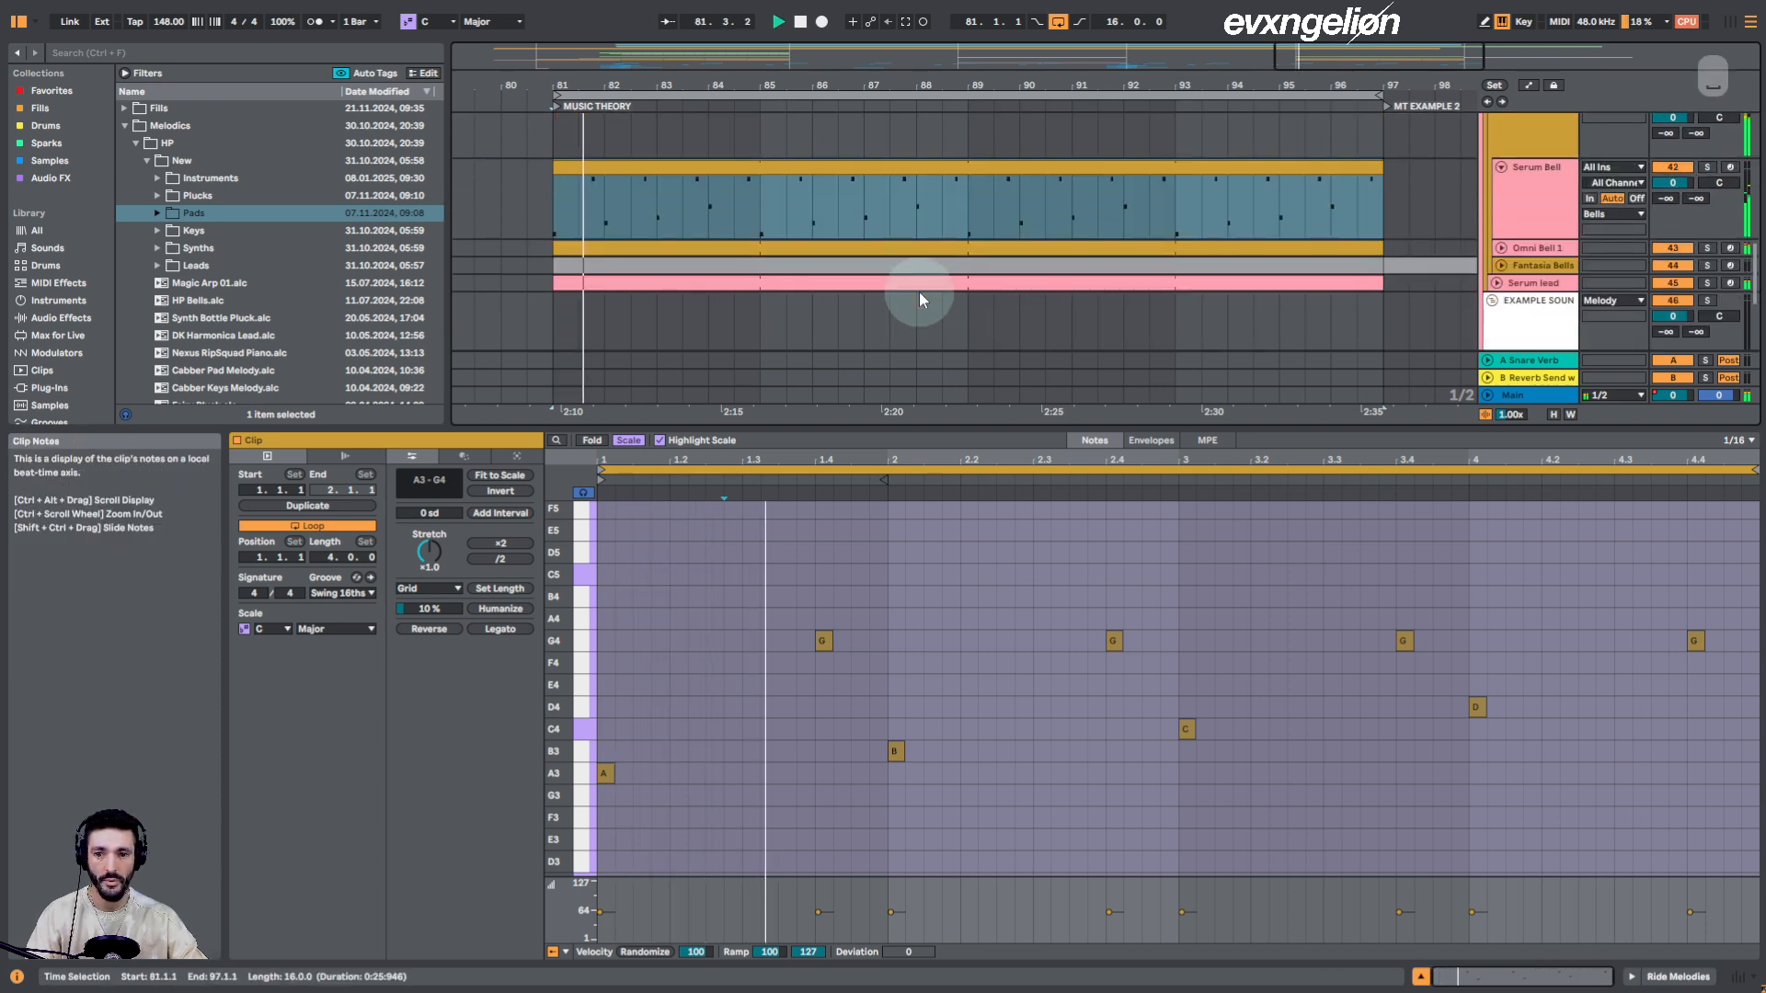
# Unfold the Serum lead track, open its clip and examine its note pattern during playback
pyautogui.click(1497, 284)
pyautogui.click(1234, 285)
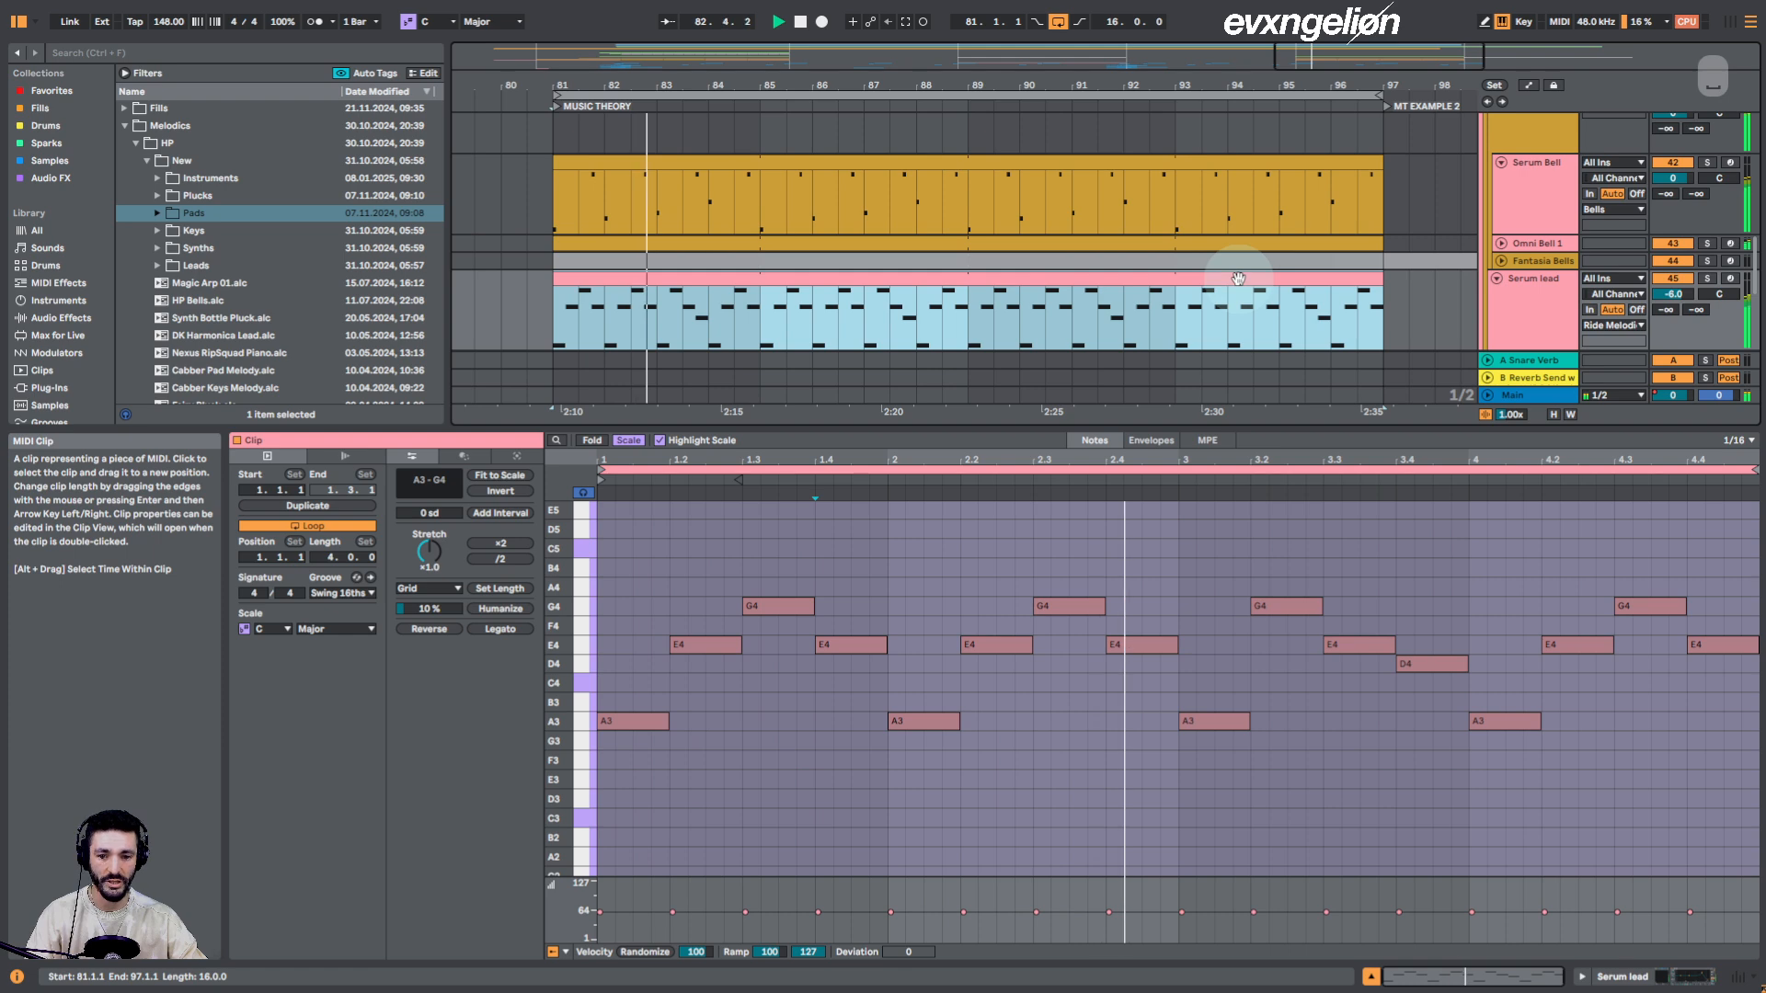
pyautogui.scroll(2, 769, 727)
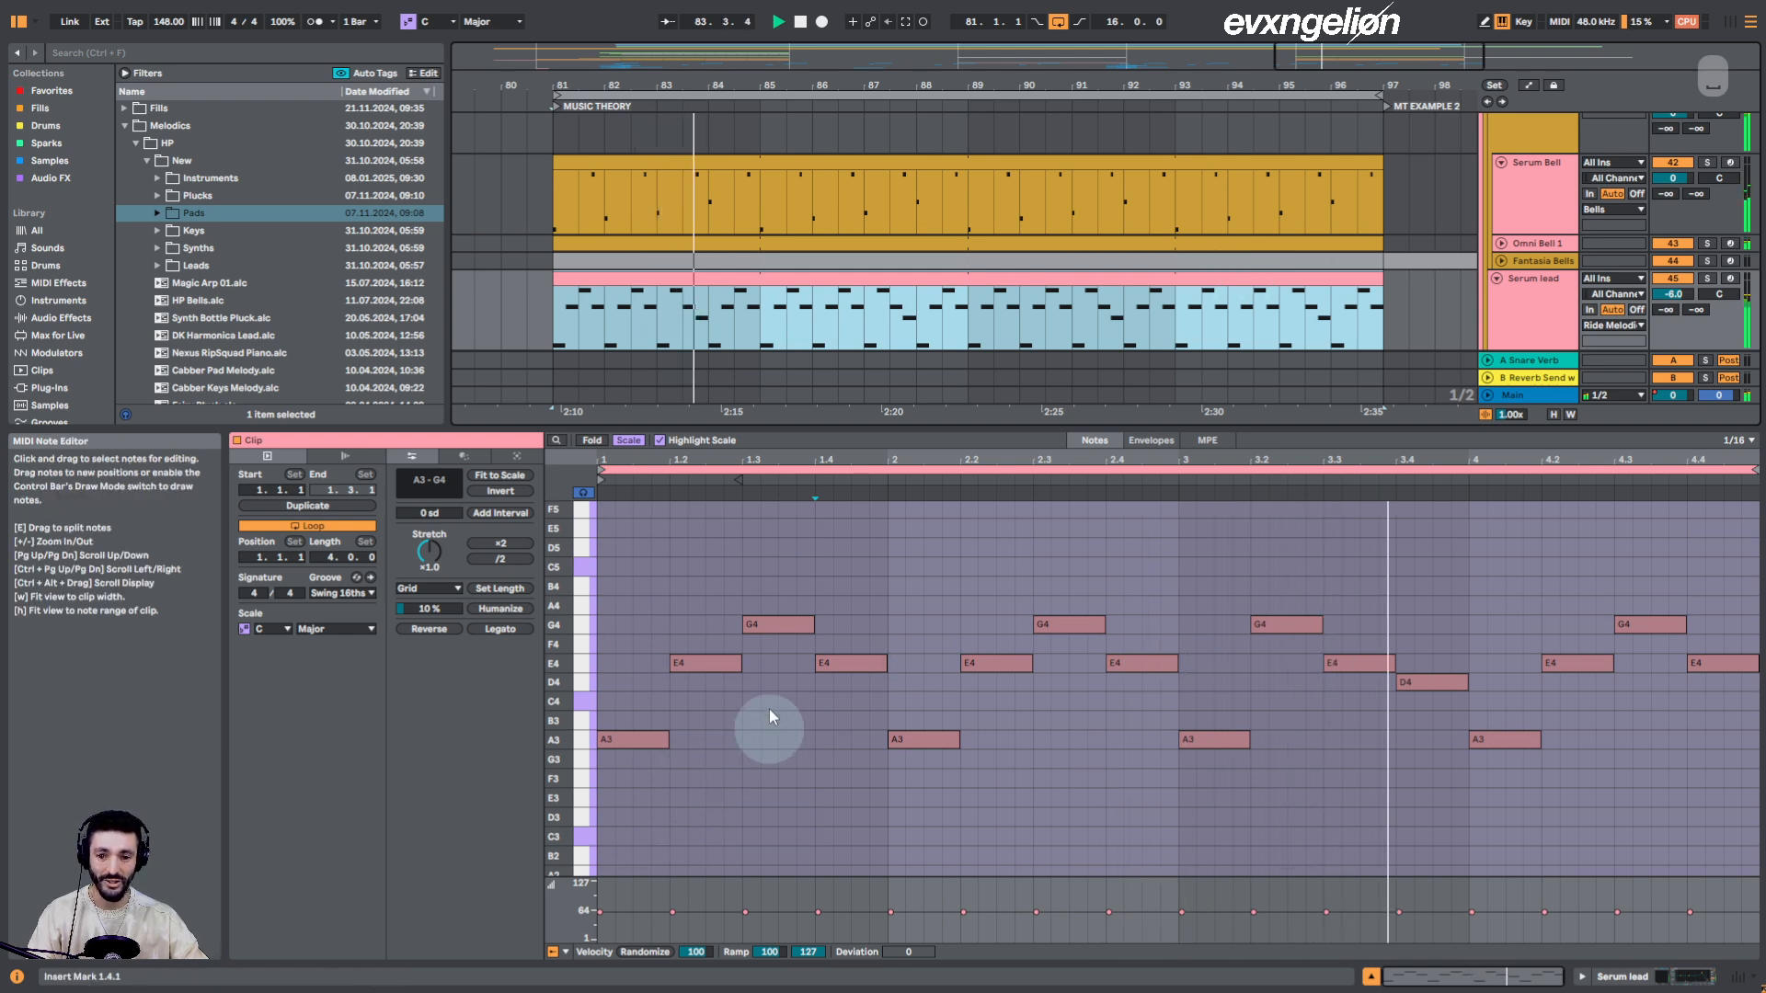
pyautogui.click(633, 745)
pyautogui.click(678, 663)
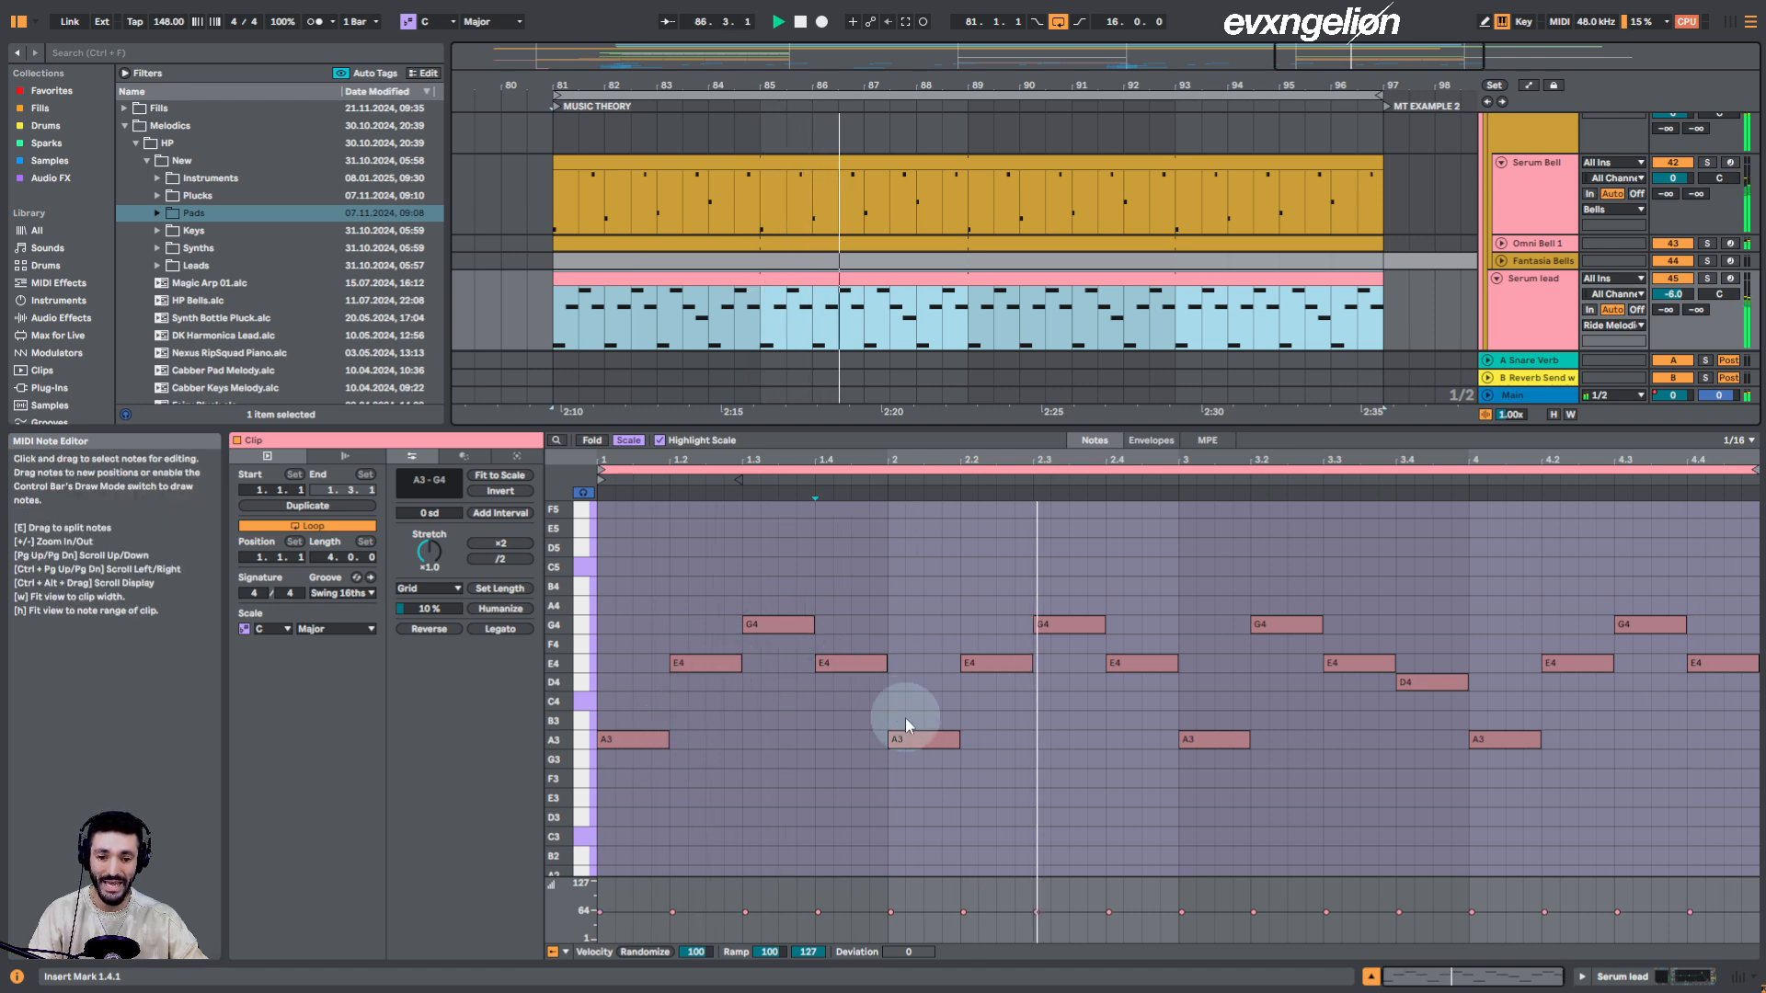
pyautogui.click(1557, 770)
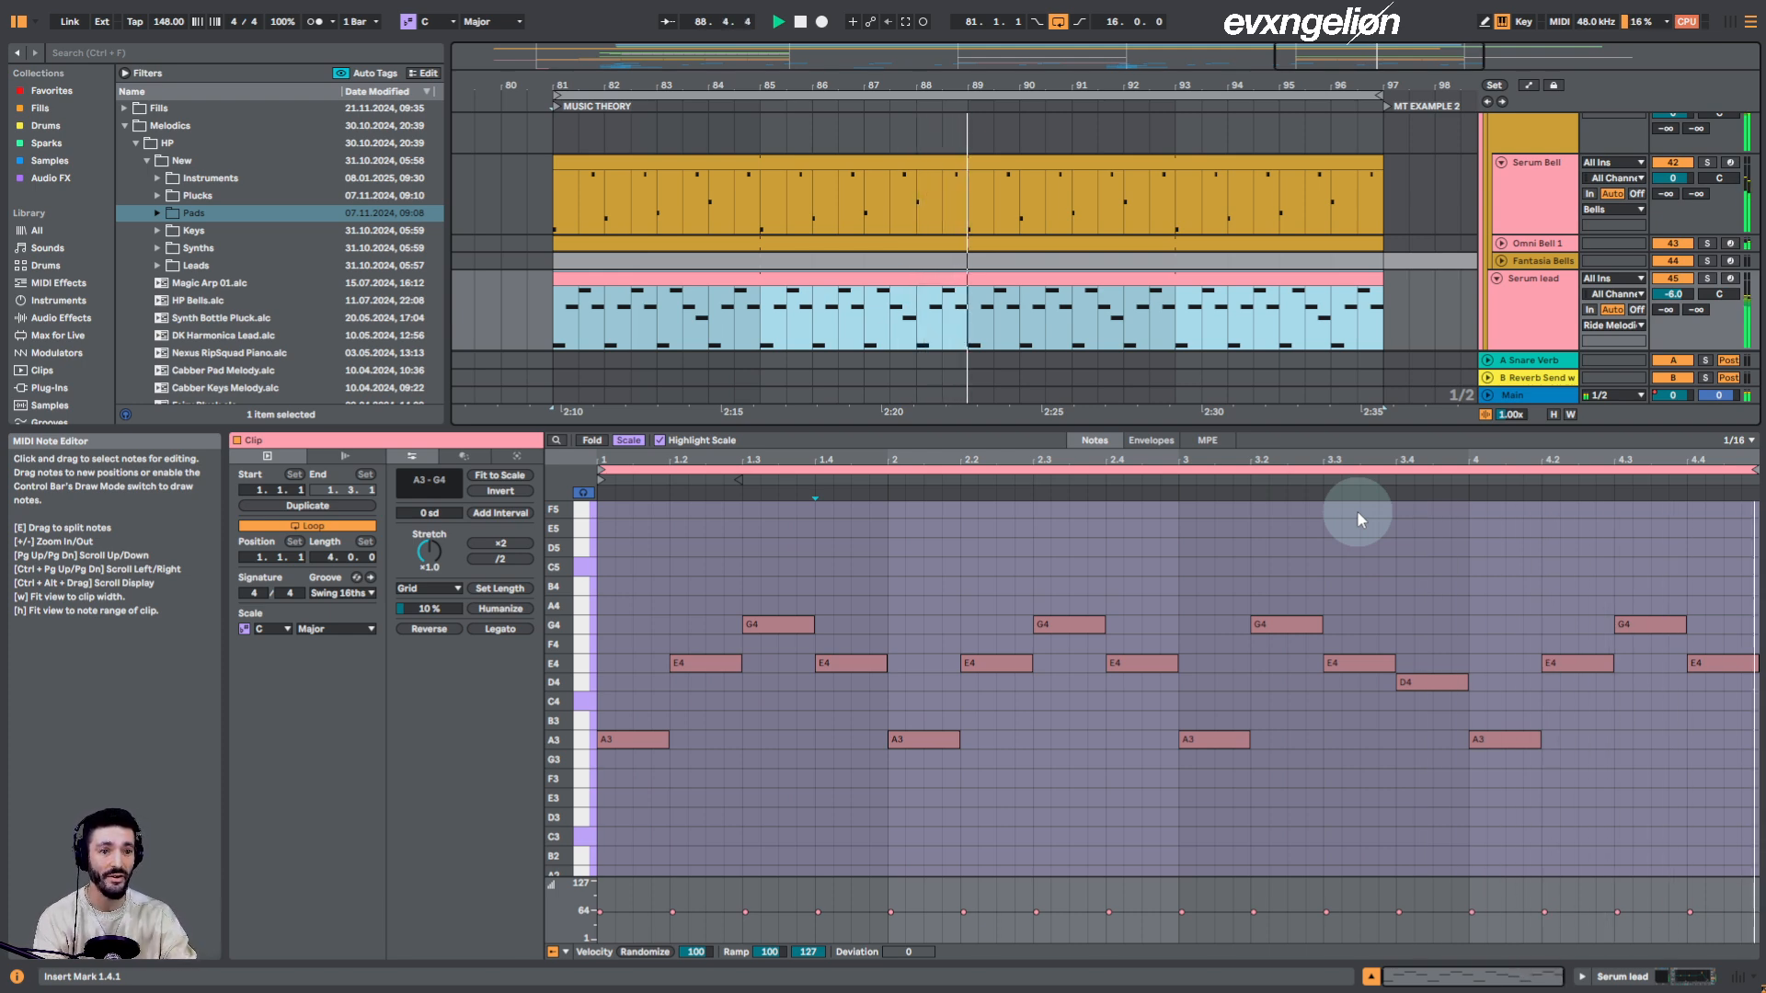
# Replay the Ride Melodies group from bar 81 and open the Spire Pluck clip to examine its notes
pyautogui.scroll(1, 1504, 276)
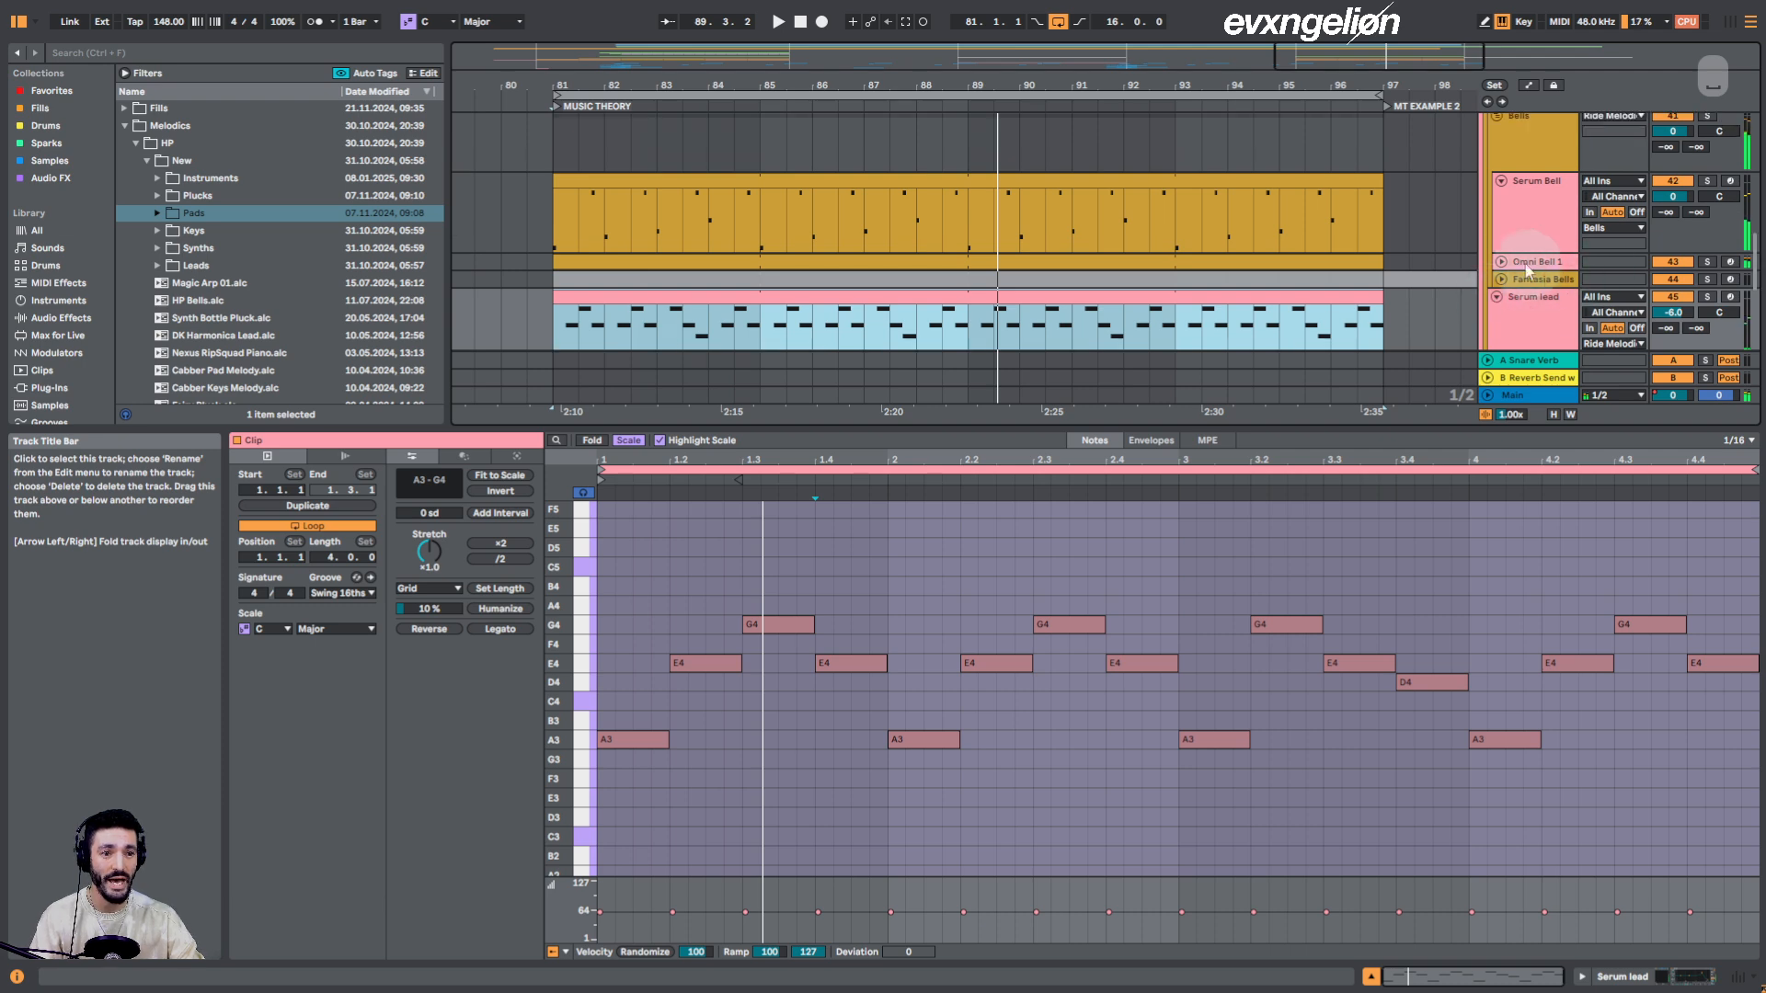
pyautogui.scroll(4, 1521, 263)
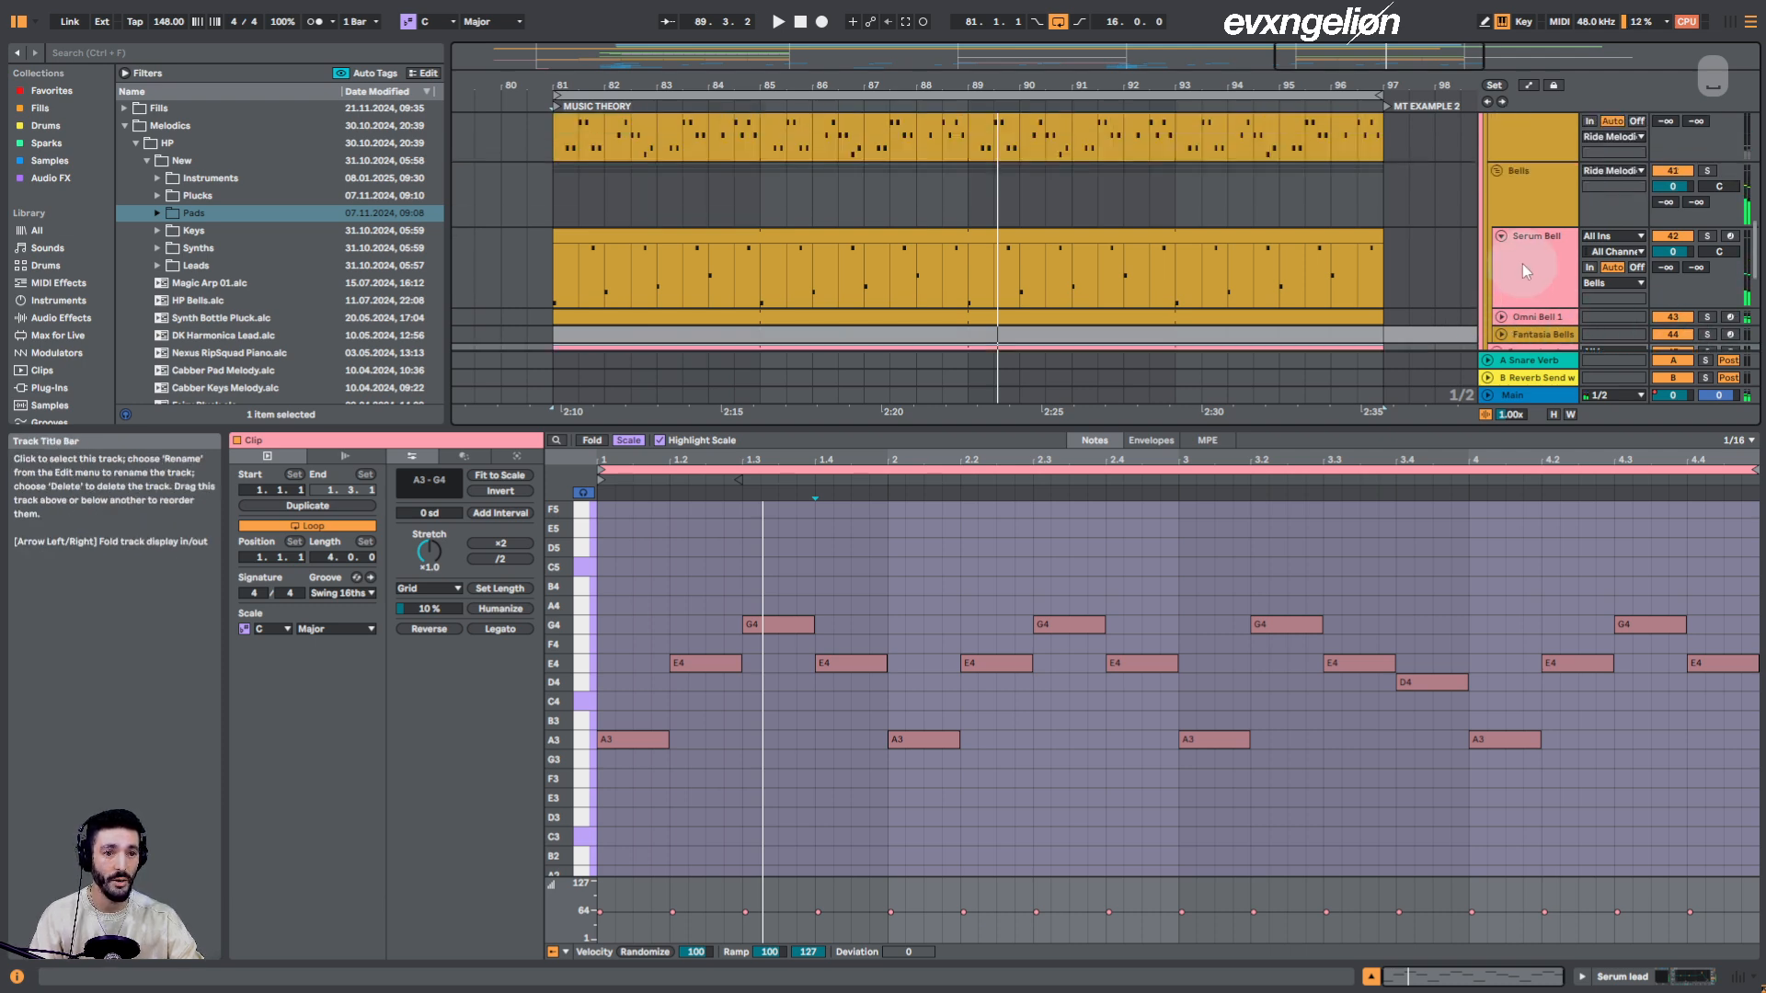
pyautogui.scroll(4, 1419, 226)
pyautogui.press('space')
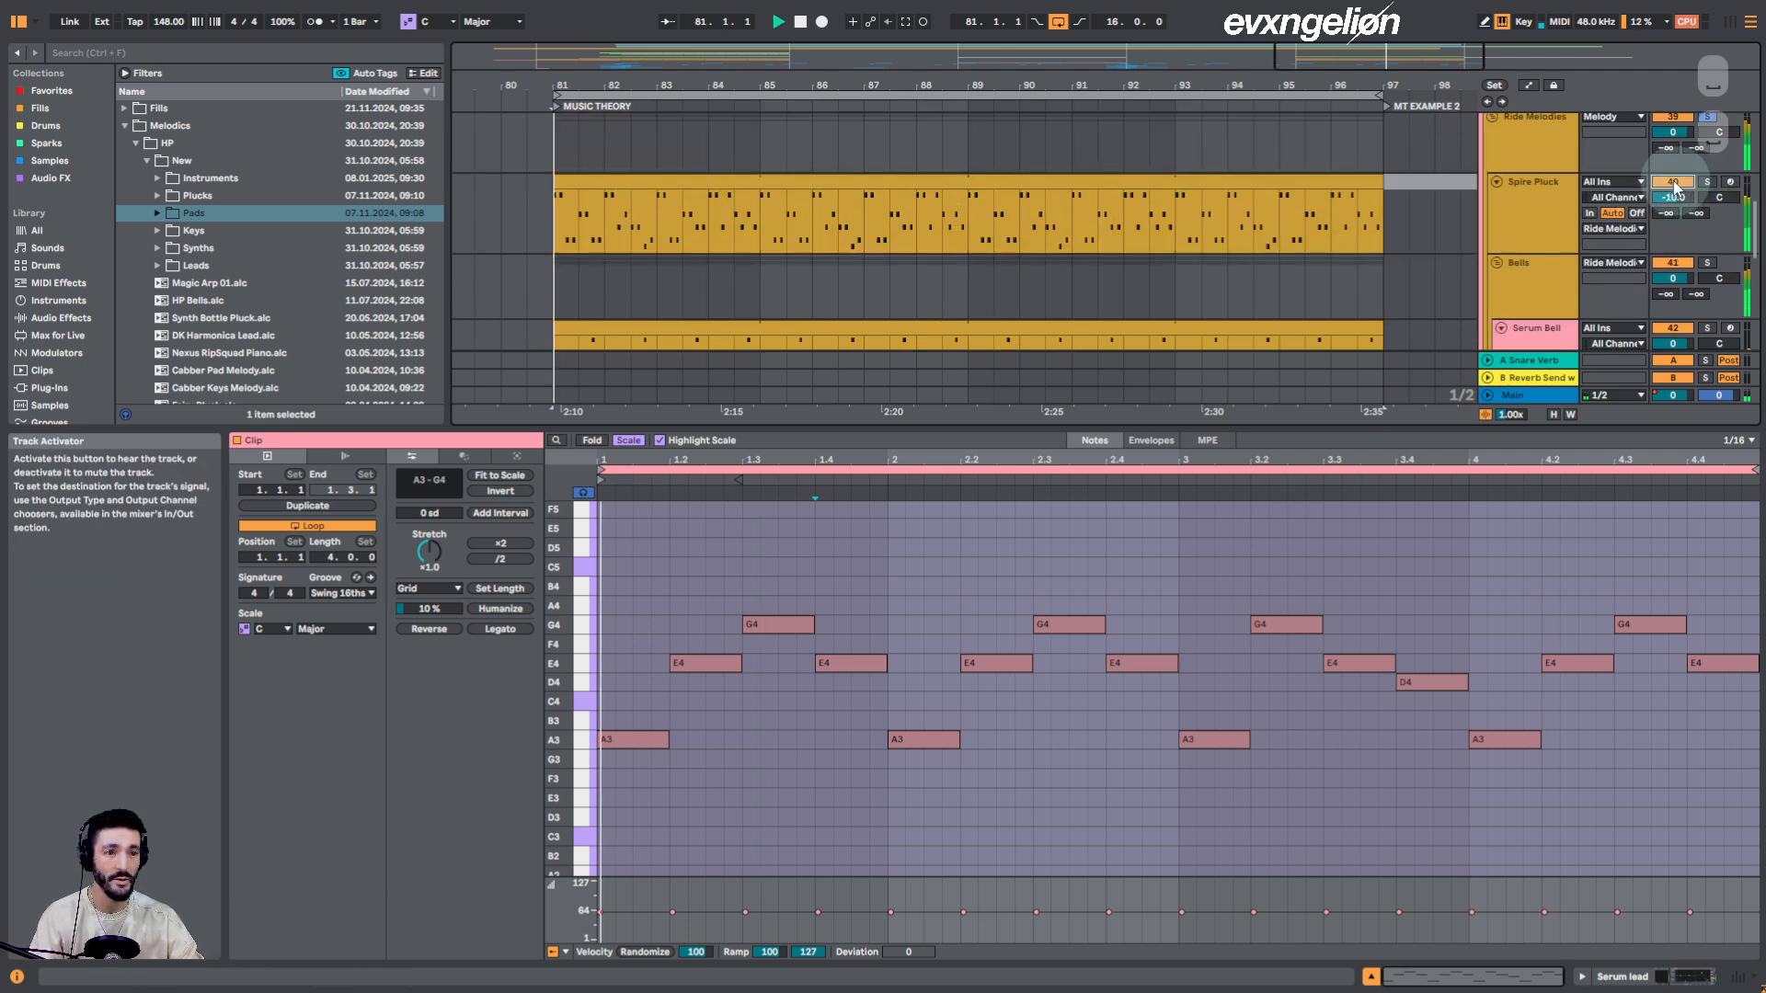
pyautogui.click(788, 182)
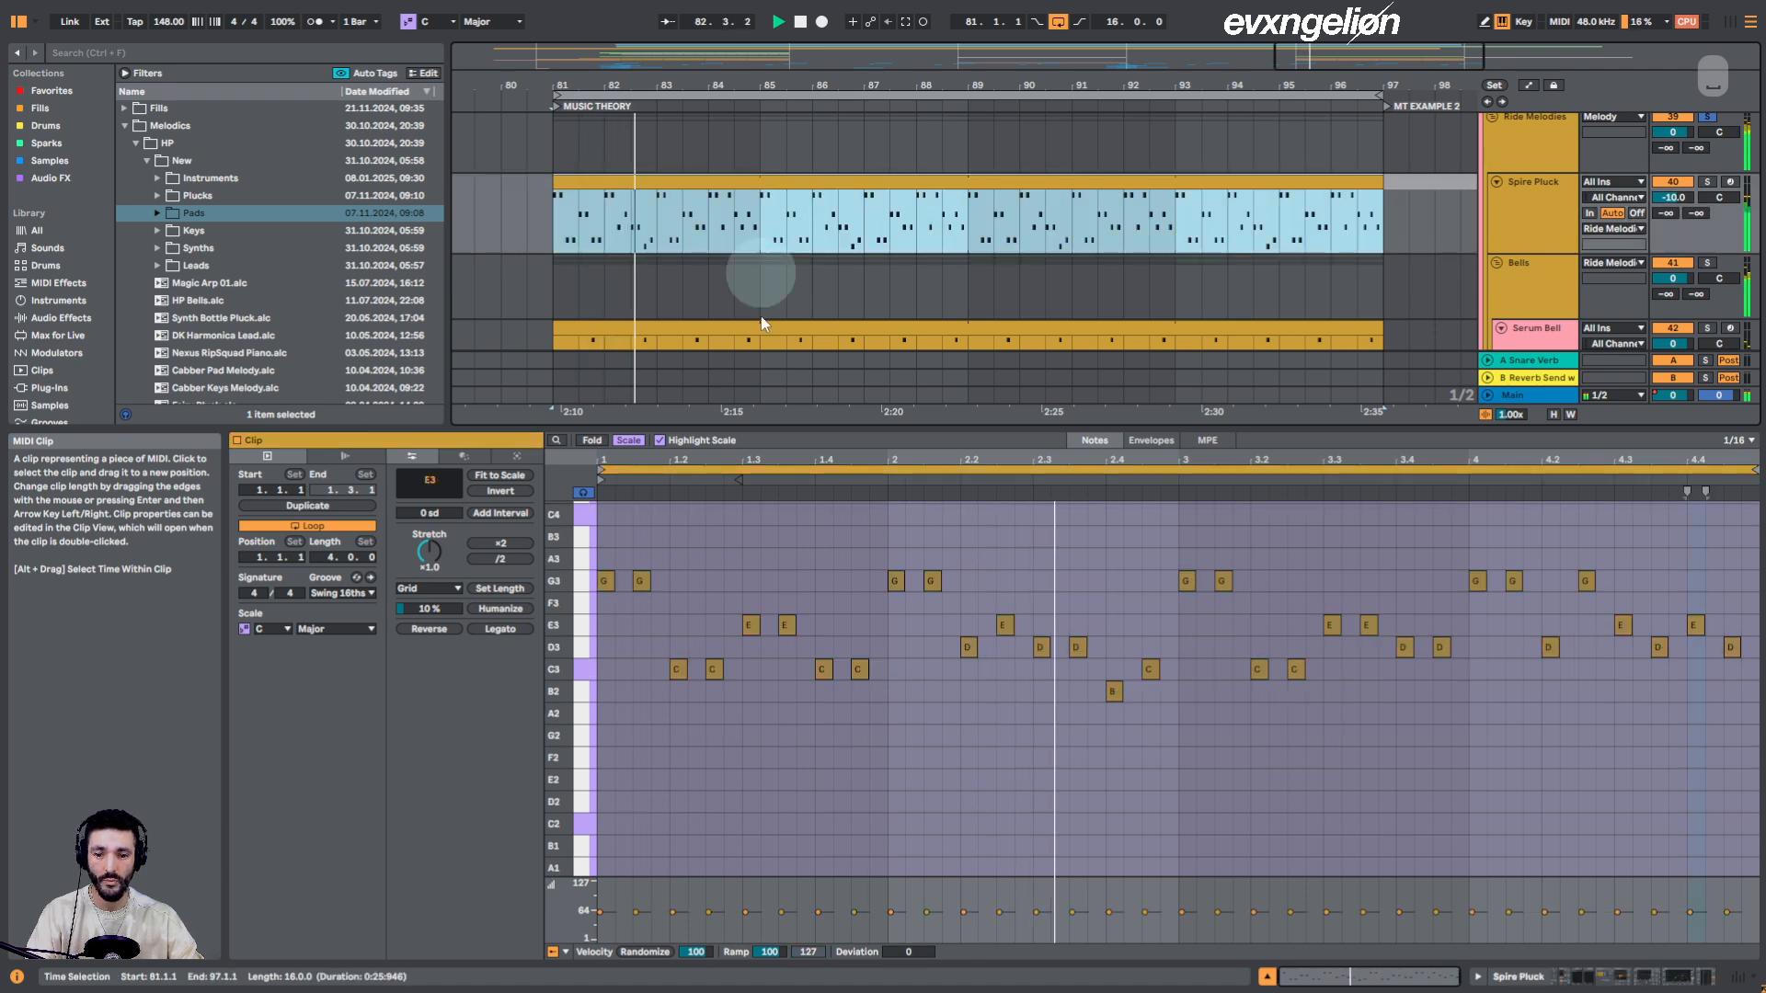
pyautogui.moveTo(570, 611); pyautogui.dragTo(566, 635)
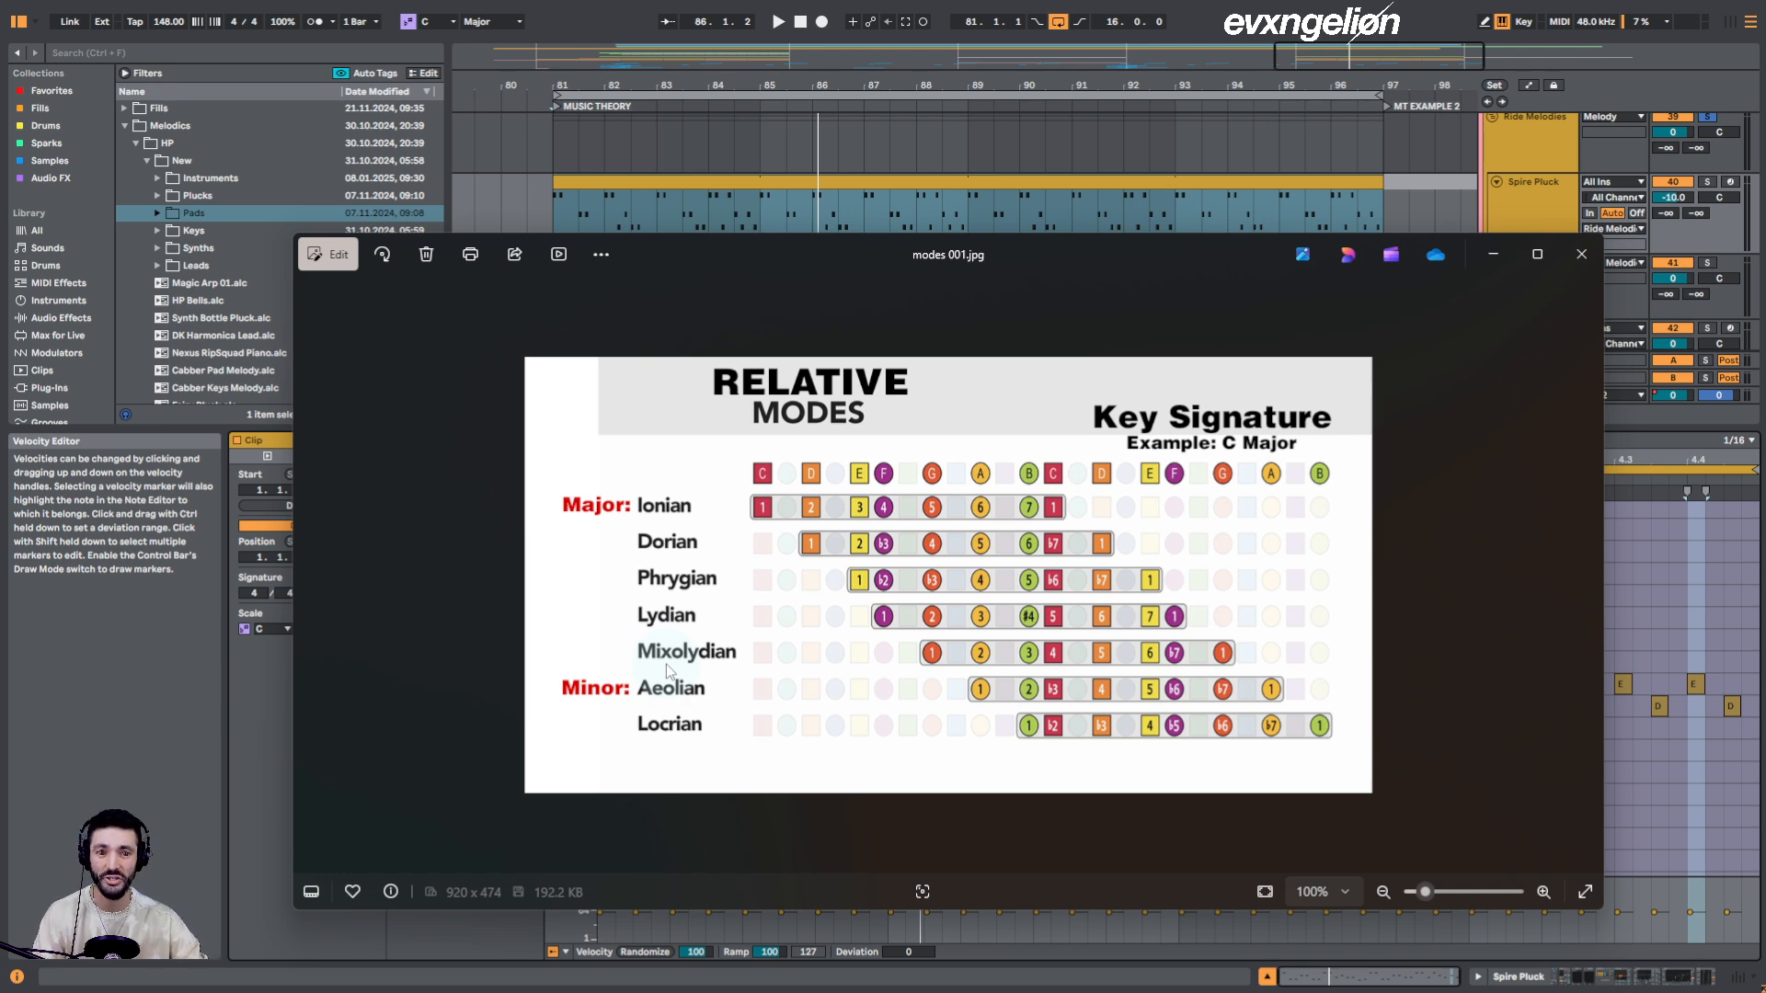
# Minimise the modes 001.jpg image and enlarge the arrangement area so more melody tracks fit above the clip editor
pyautogui.click(1492, 256)
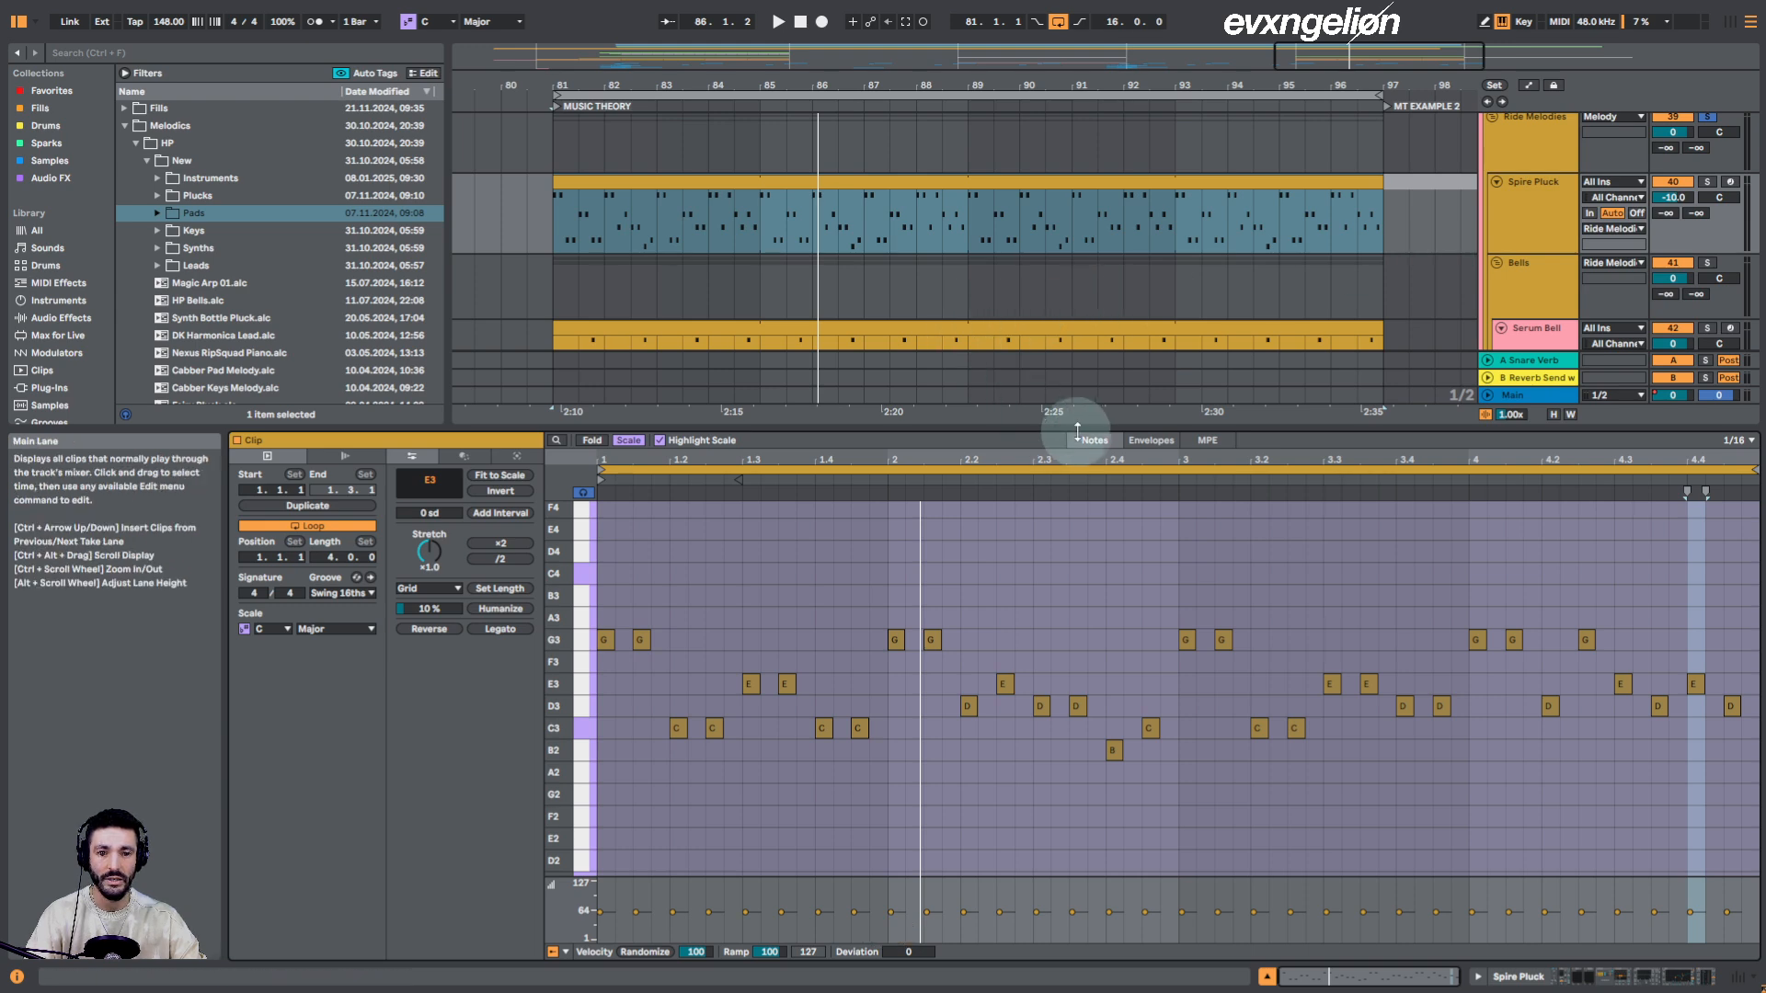
pyautogui.moveTo(1057, 421); pyautogui.dragTo(1029, 600)
pyautogui.scroll(-2, 1205, 478)
pyautogui.scroll(2, 1028, 317)
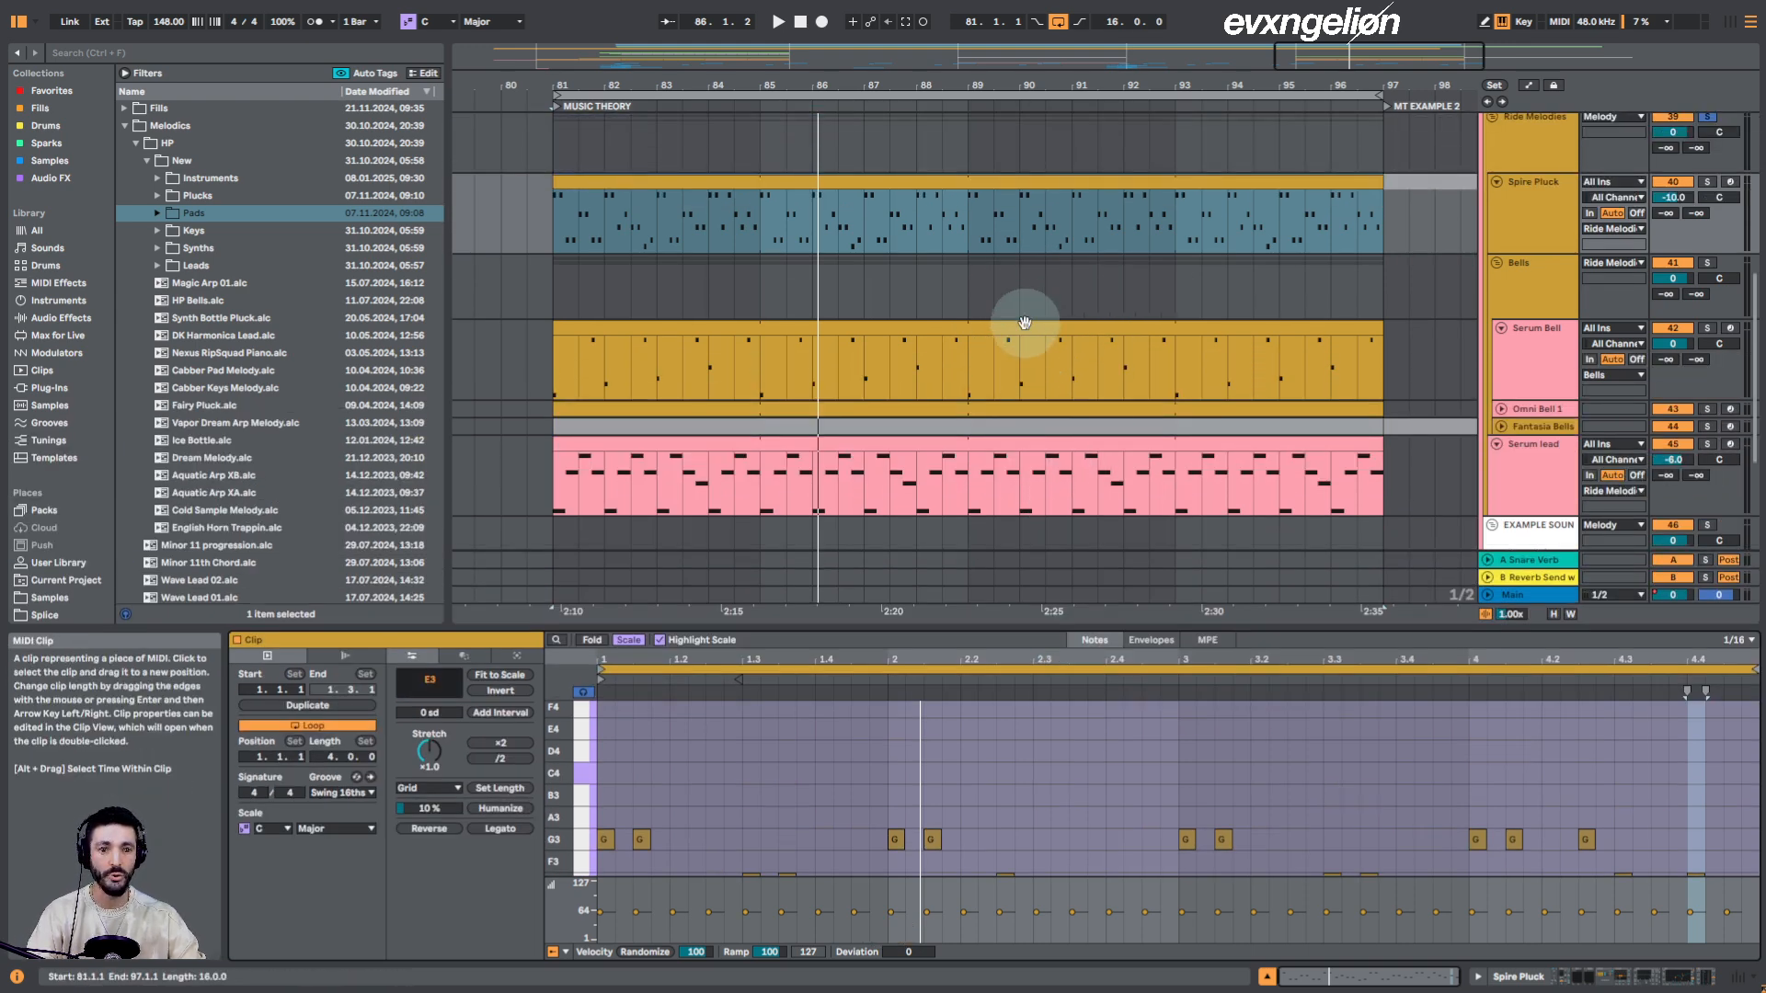
pyautogui.scroll(-2, 1012, 328)
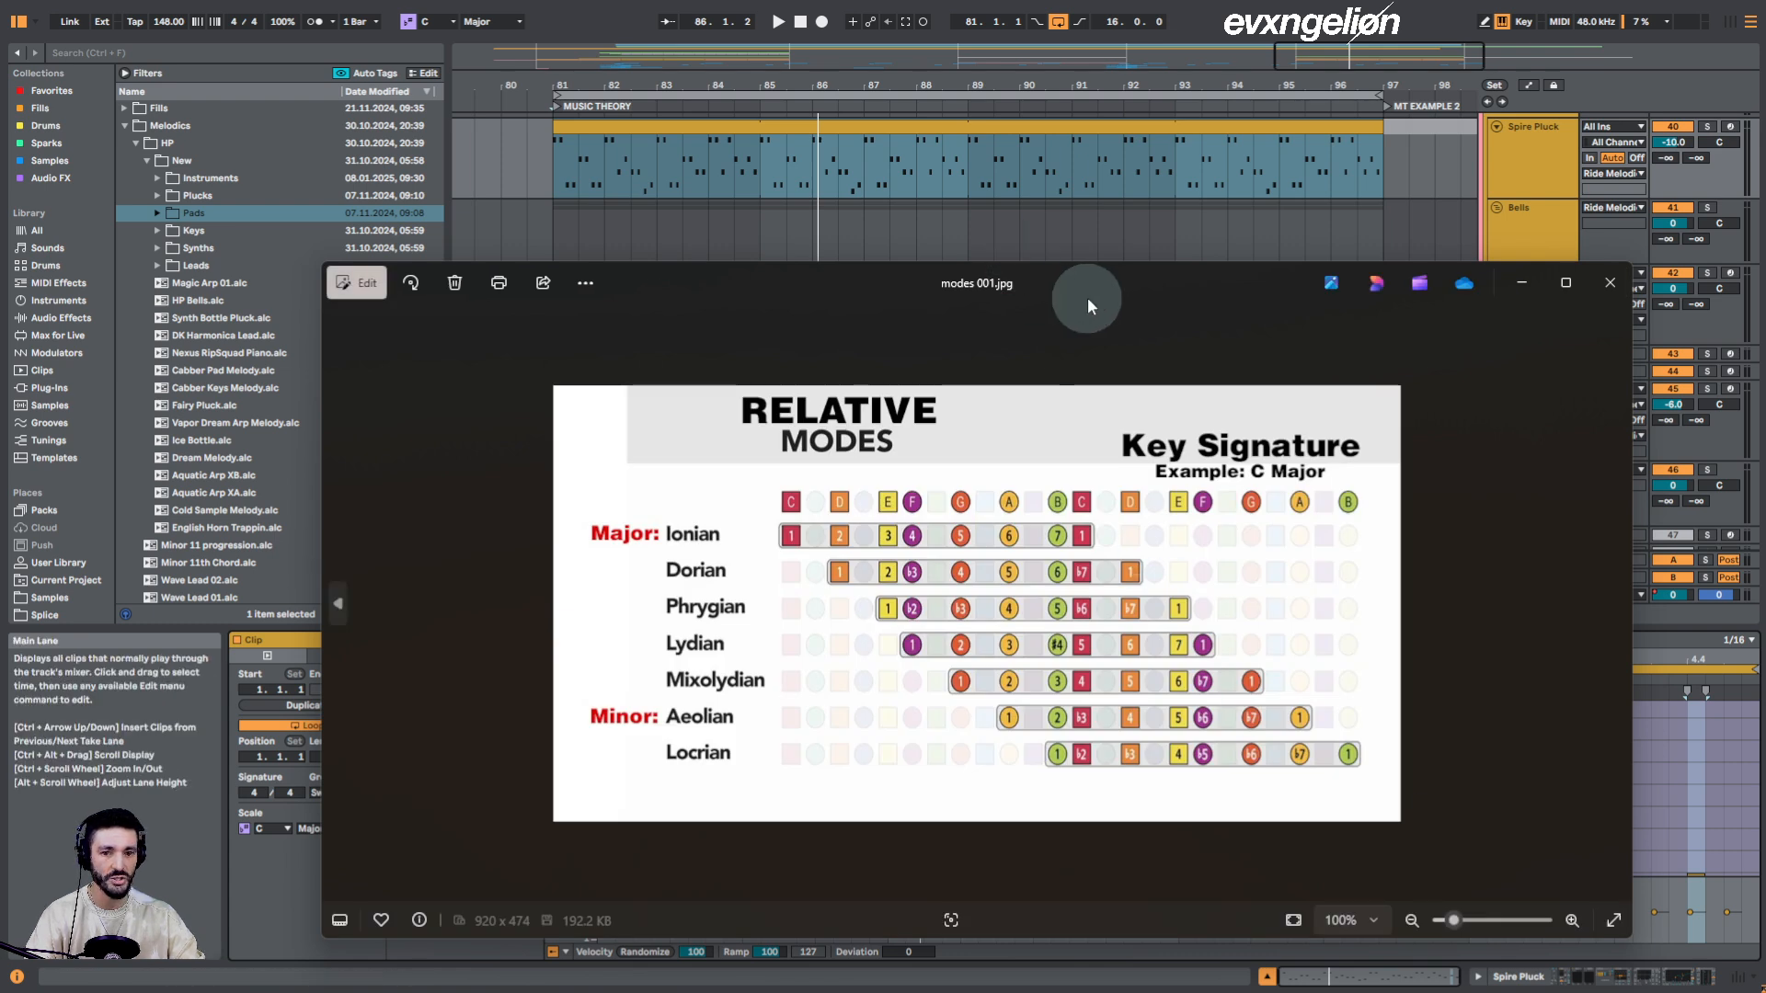
# Compare the modes in modes 001.jpg and mode combos.png in narrowed windows side by side, and minimise both images
pyautogui.moveTo(1087, 296); pyautogui.dragTo(1019, 235)
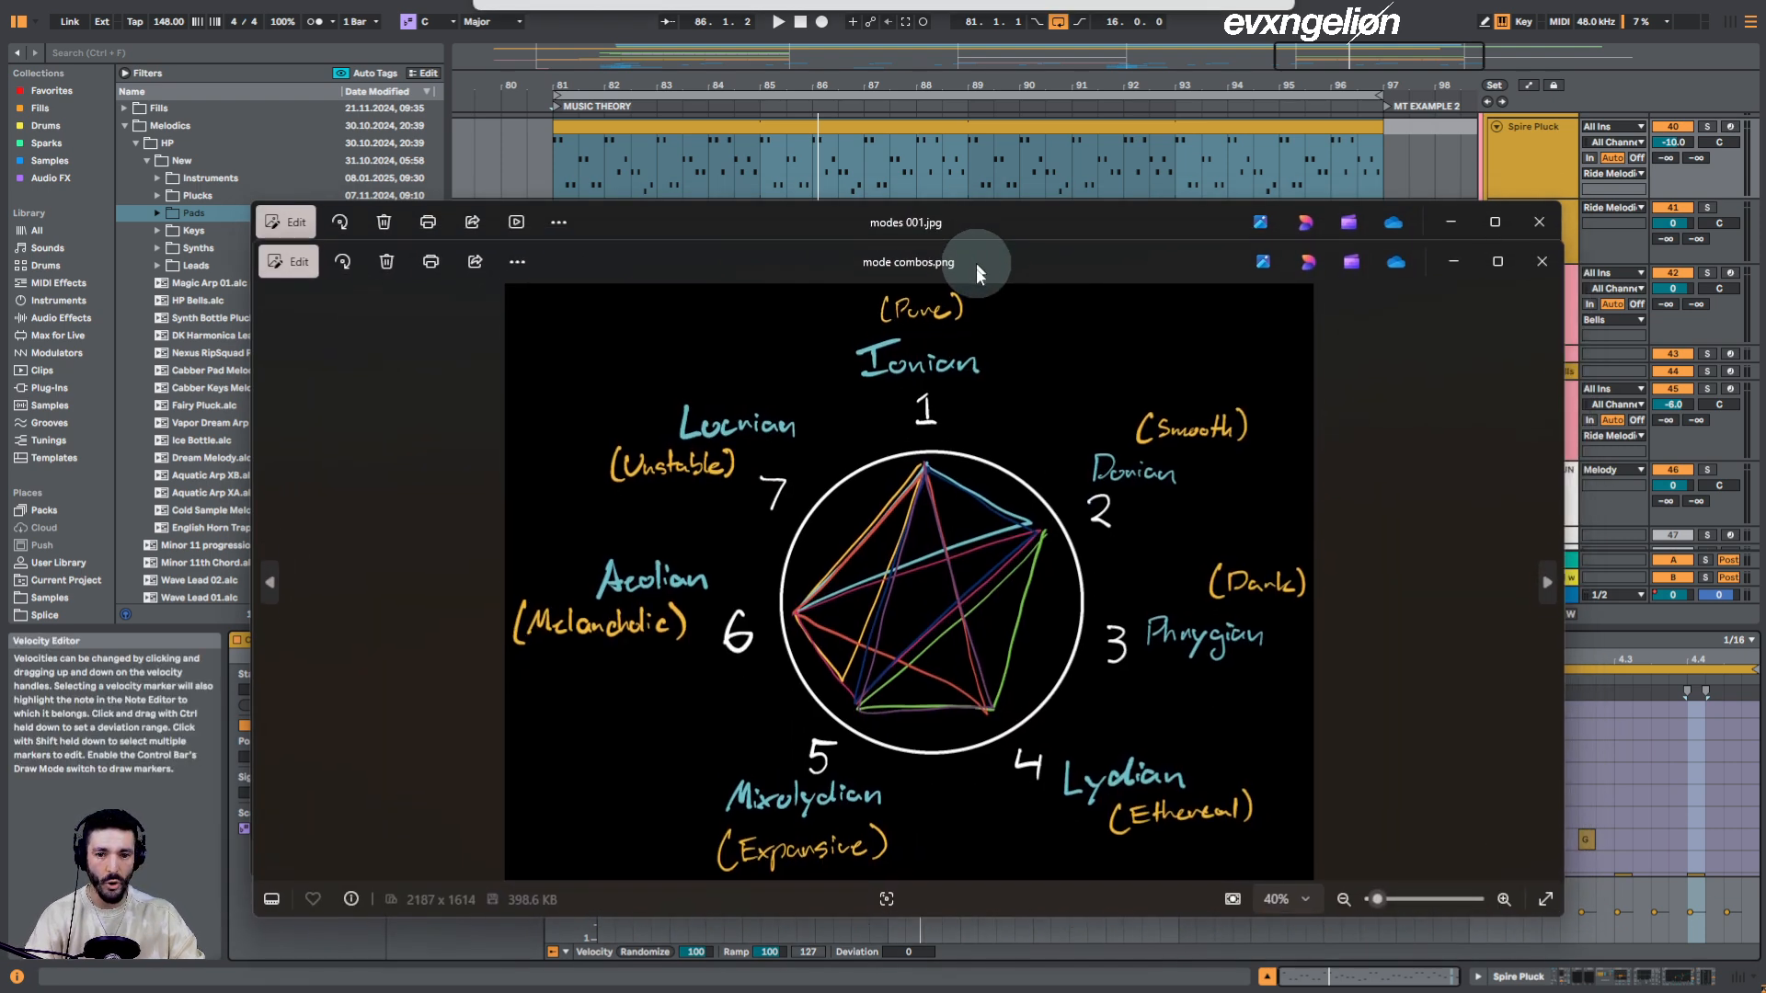
pyautogui.moveTo(980, 274); pyautogui.dragTo(978, 223)
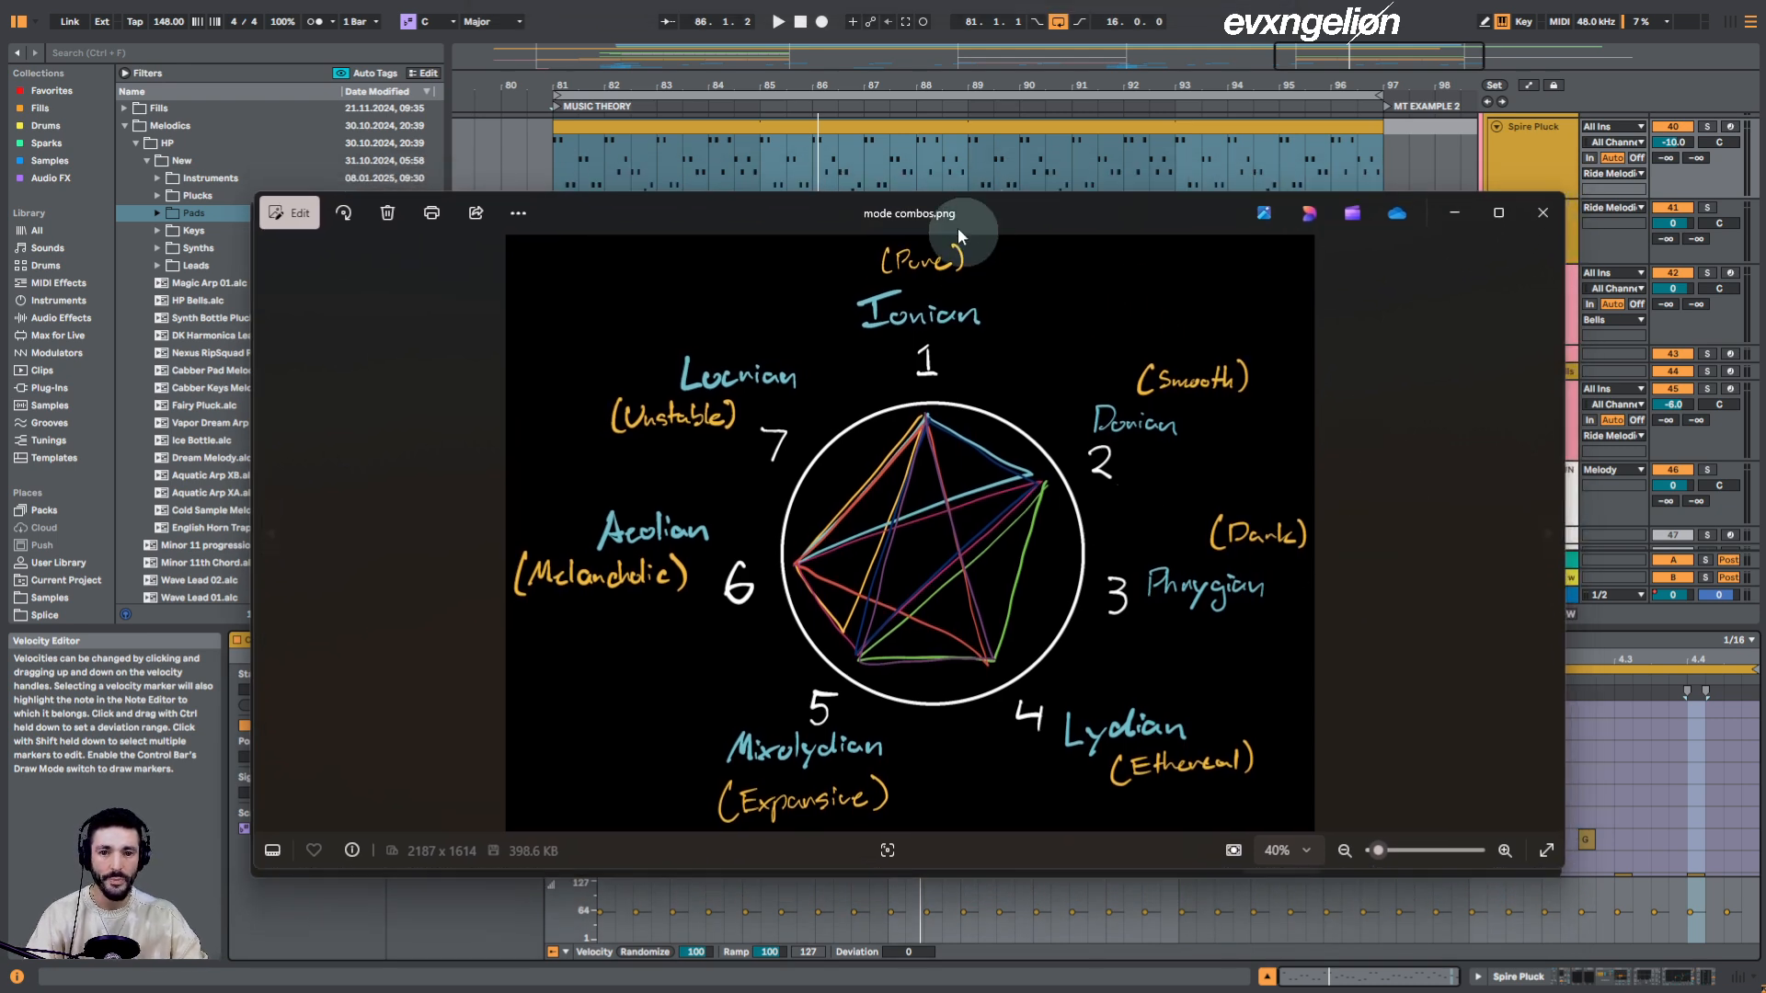
pyautogui.moveTo(258, 529); pyautogui.dragTo(613, 528)
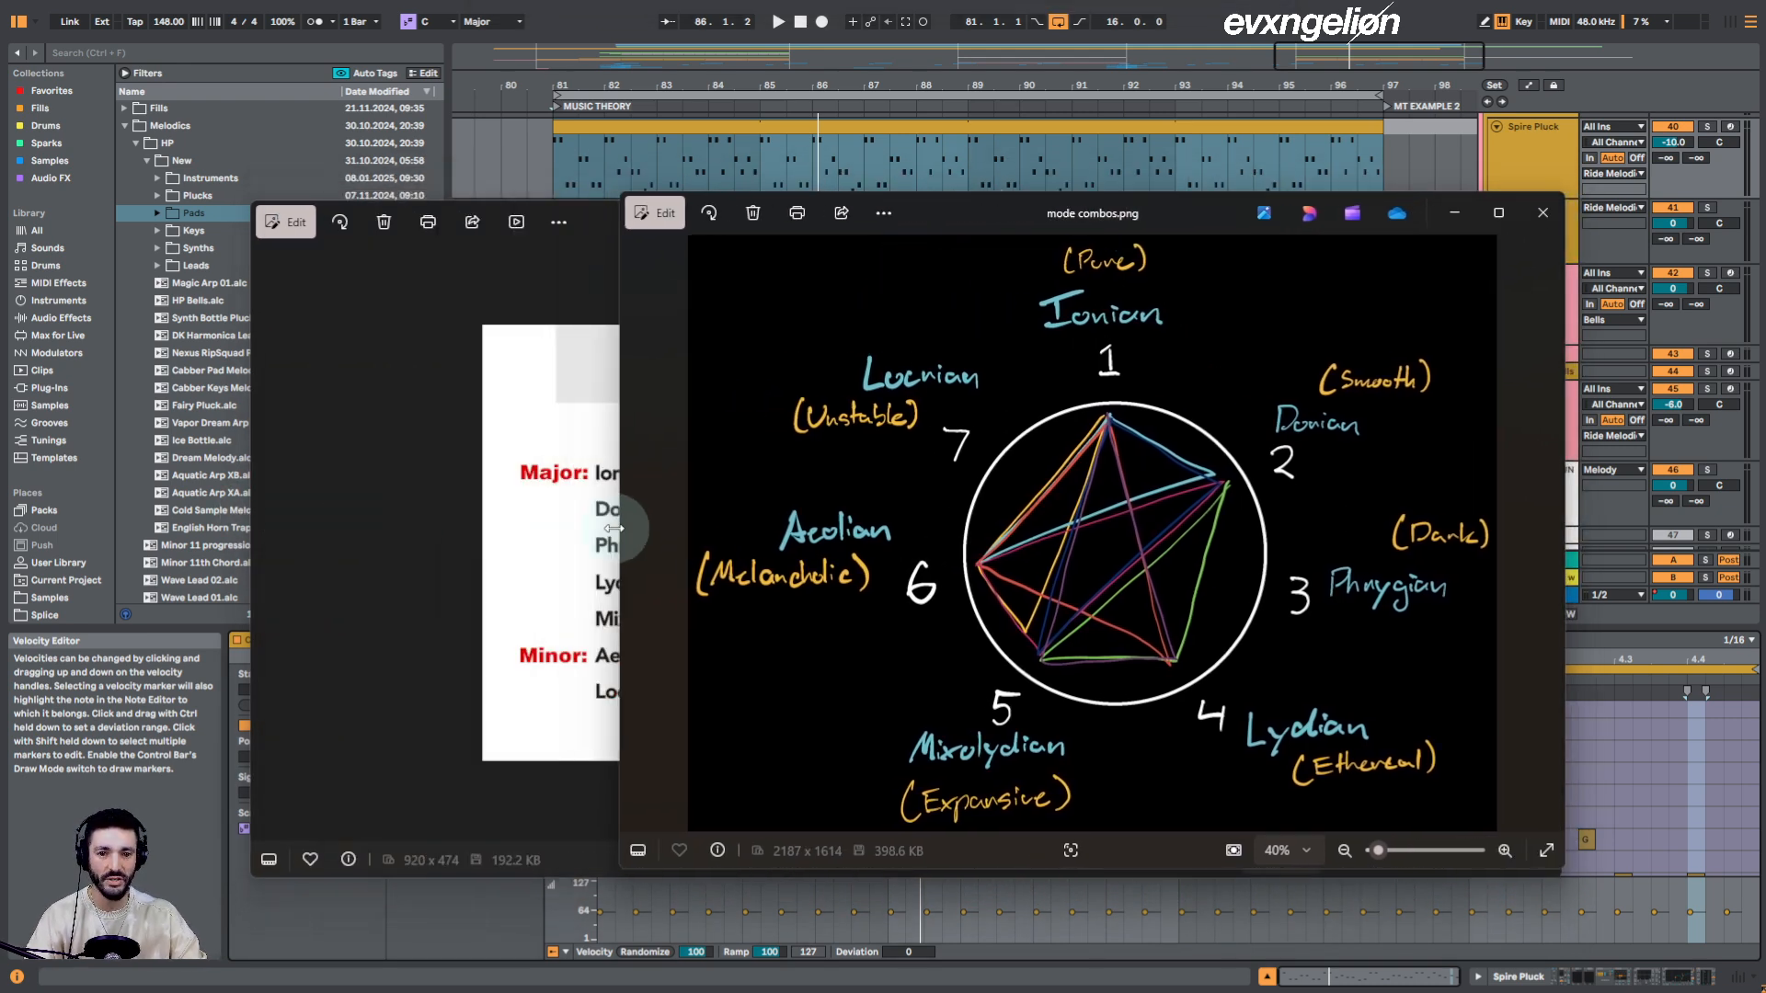
pyautogui.click(594, 241)
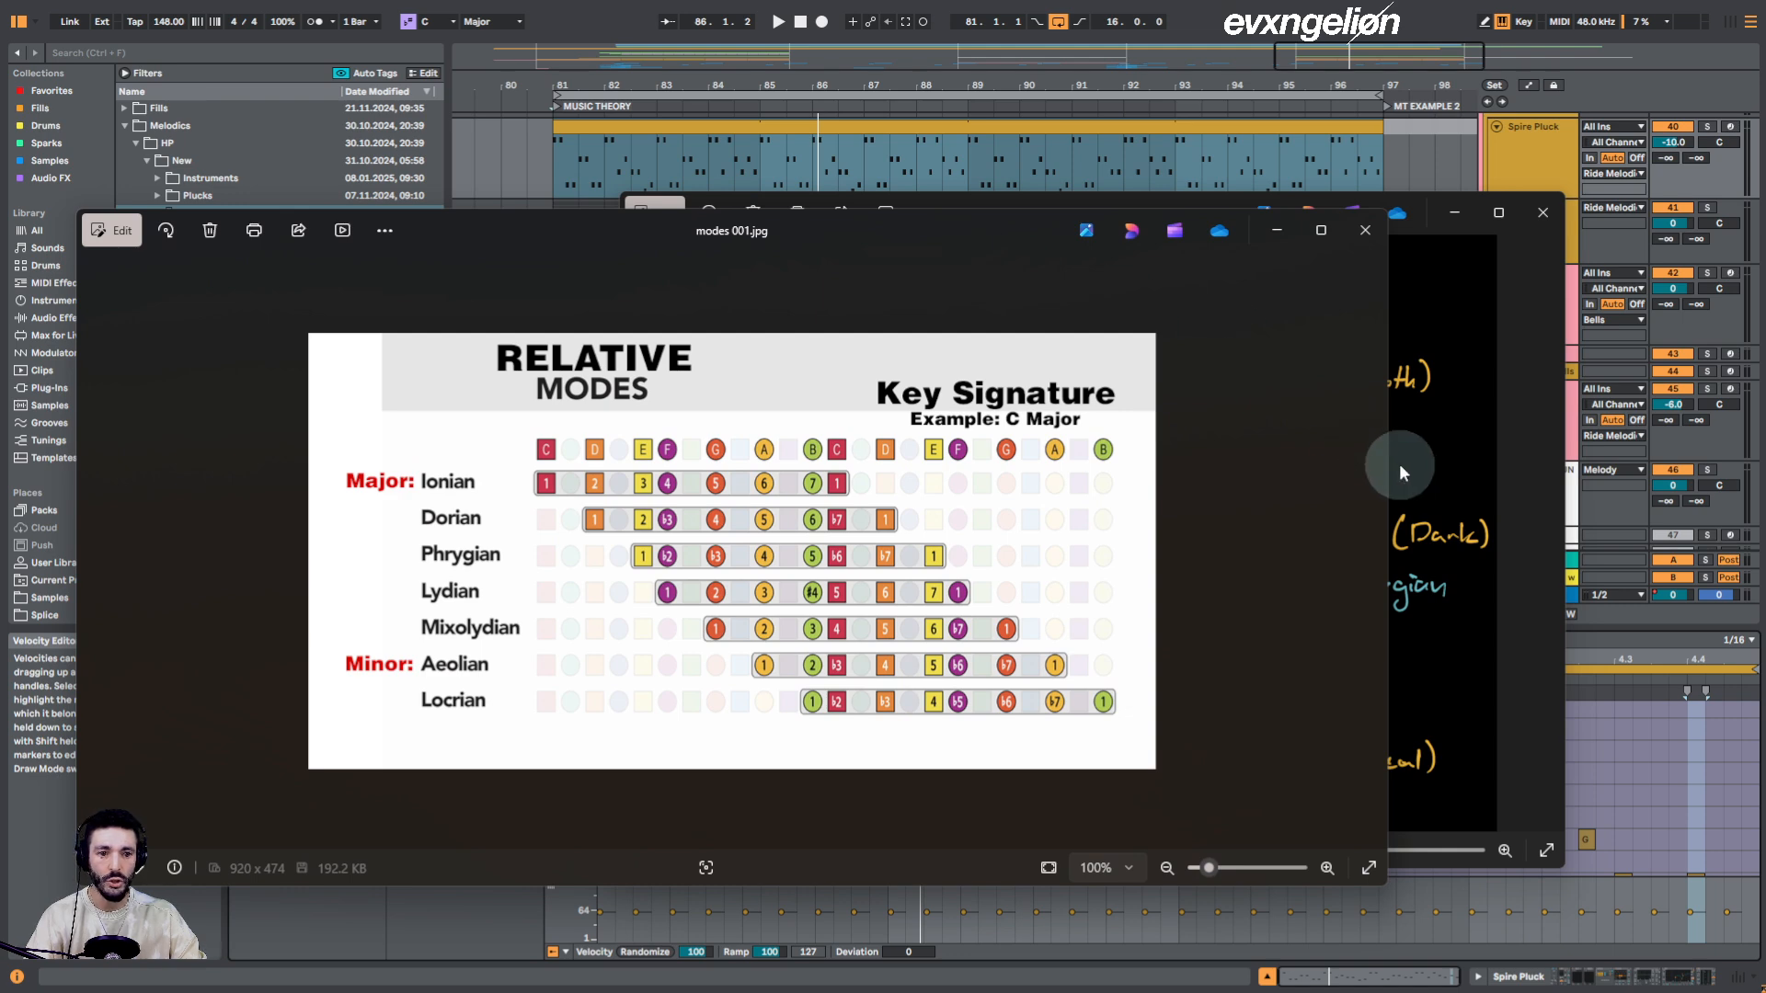
pyautogui.moveTo(1387, 466)
pyautogui.mouseDown()
pyautogui.moveTo(899, 467)
pyautogui.moveTo(959, 466)
pyautogui.mouseUp()
pyautogui.moveTo(1172, 213); pyautogui.dragTo(1260, 219)
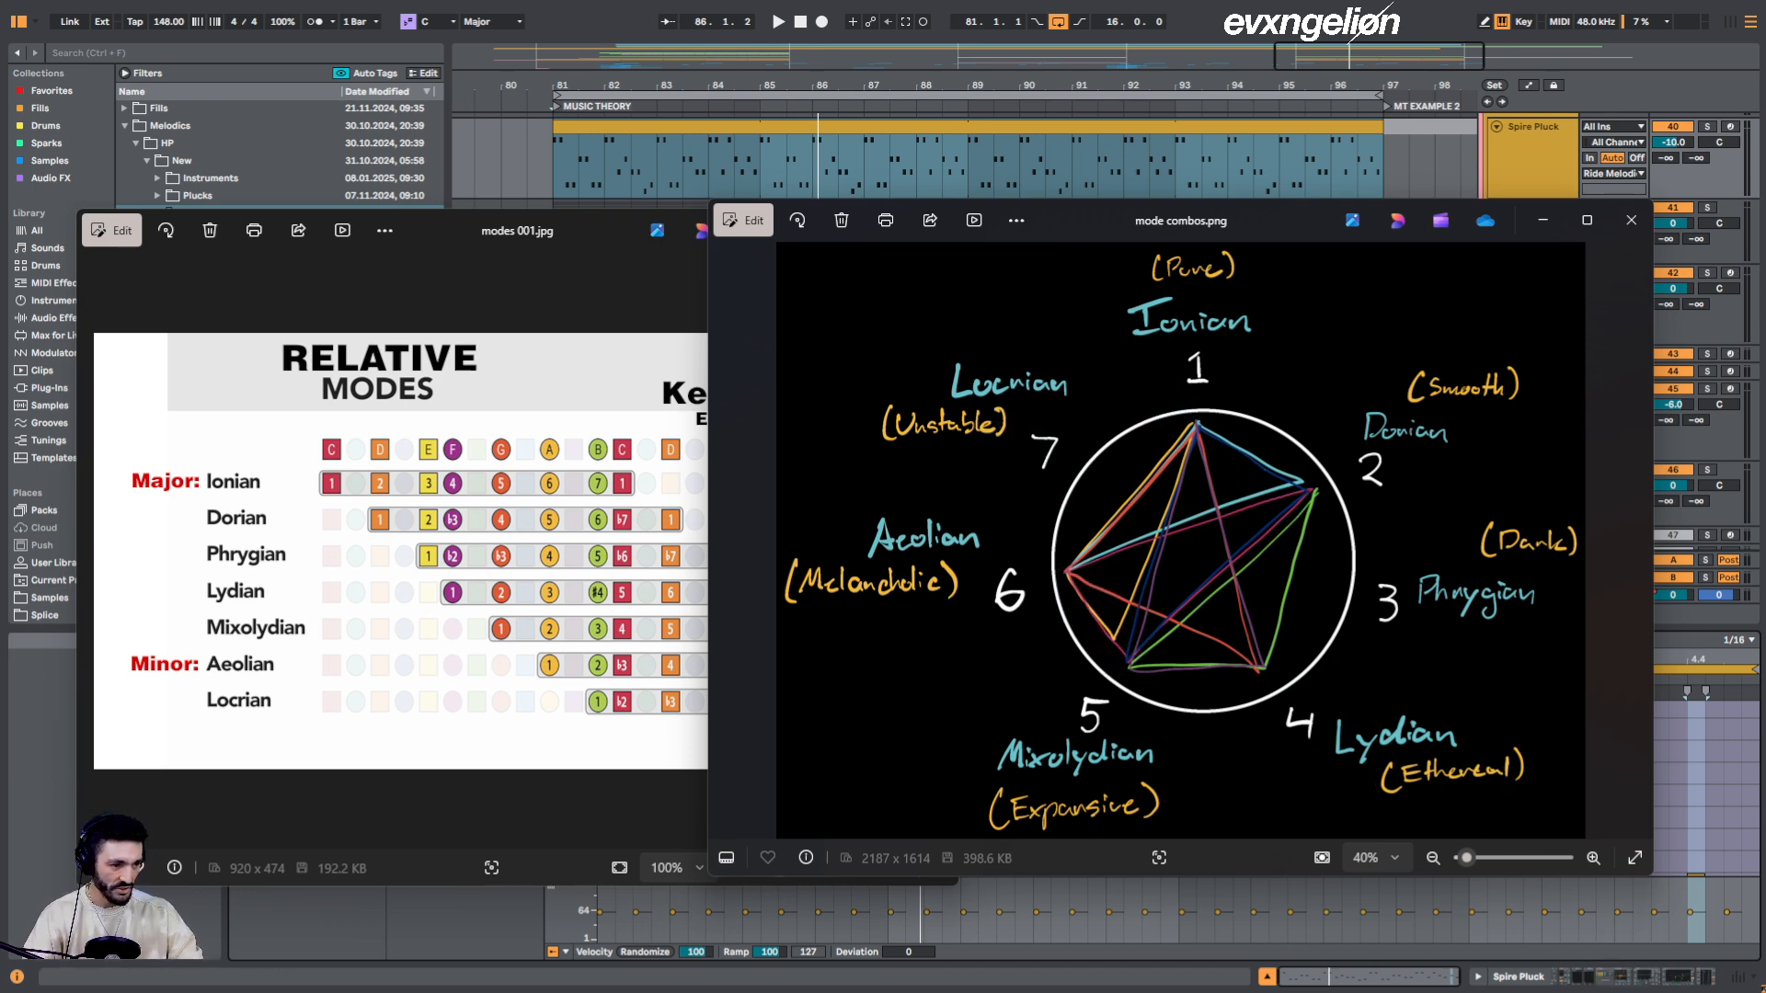
pyautogui.click(1543, 219)
pyautogui.click(848, 232)
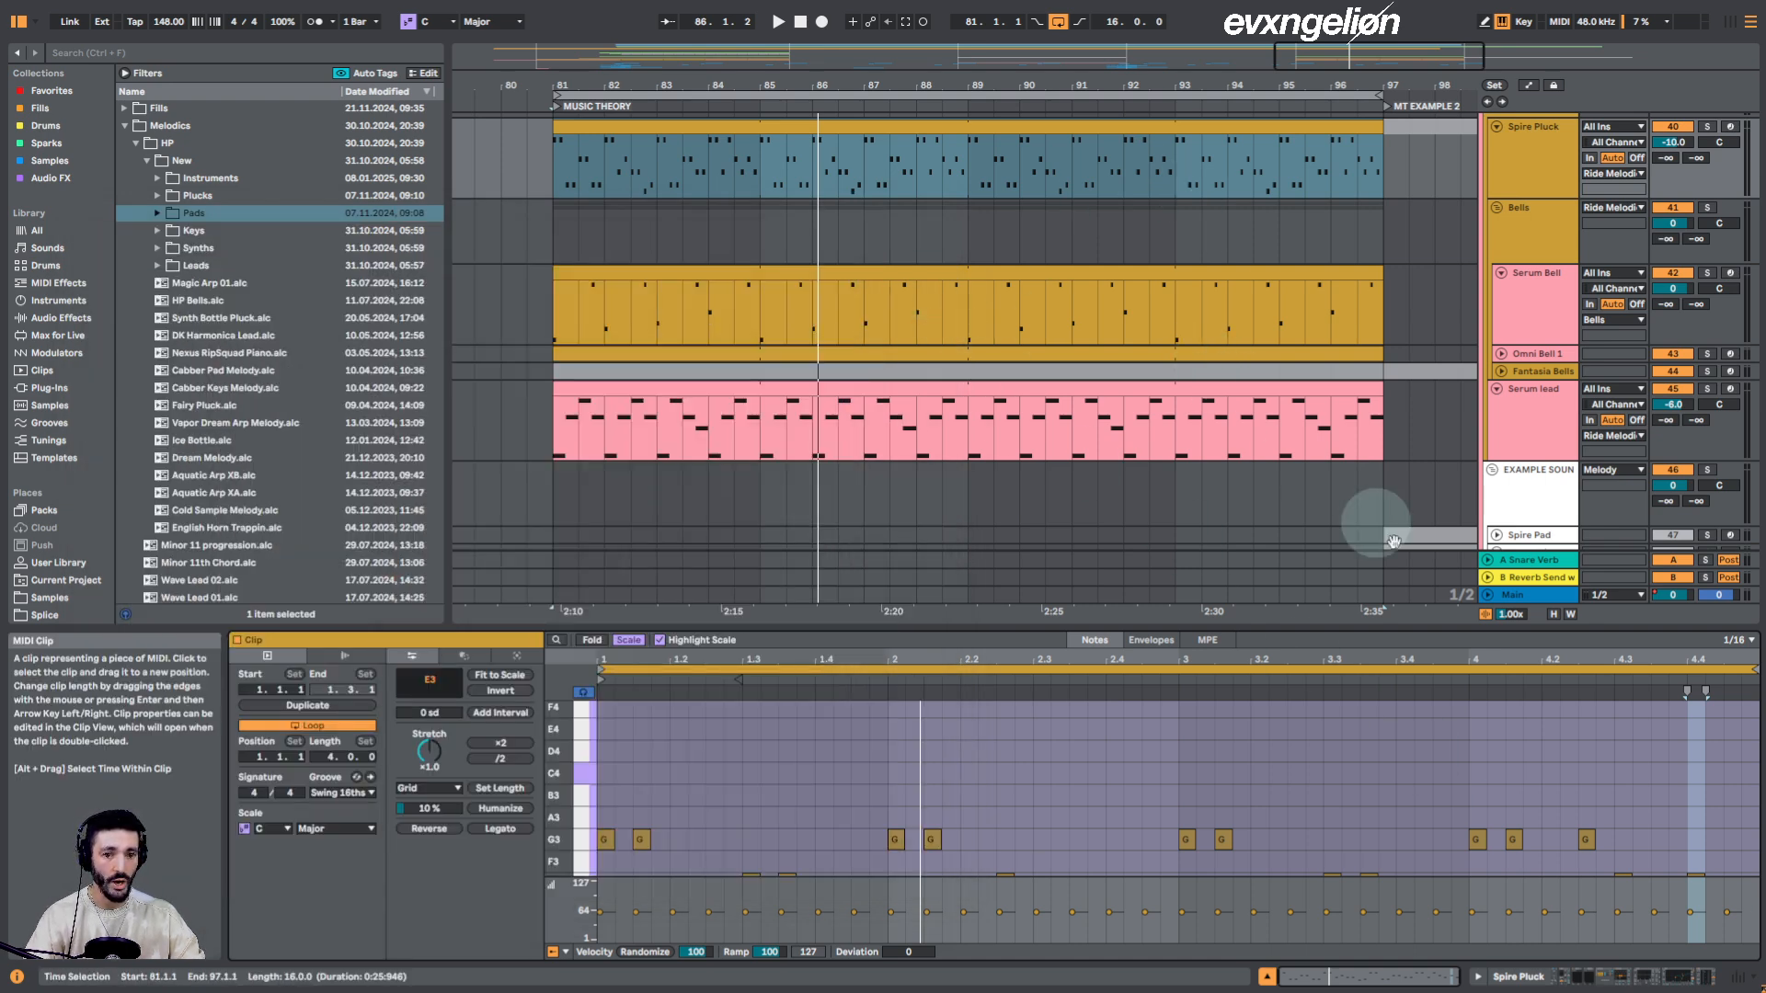
# Shrink the clip editor, zoom out the timeline and move the loop to the MT EXAMPLE 2 section at bars 97 to 113
pyautogui.moveTo(1417, 631); pyautogui.dragTo(1410, 687)
pyautogui.moveTo(1225, 85); pyautogui.dragTo(1222, 79)
pyautogui.moveTo(1045, 95); pyautogui.dragTo(1210, 79)
pyautogui.scroll(-1, 1284, 349)
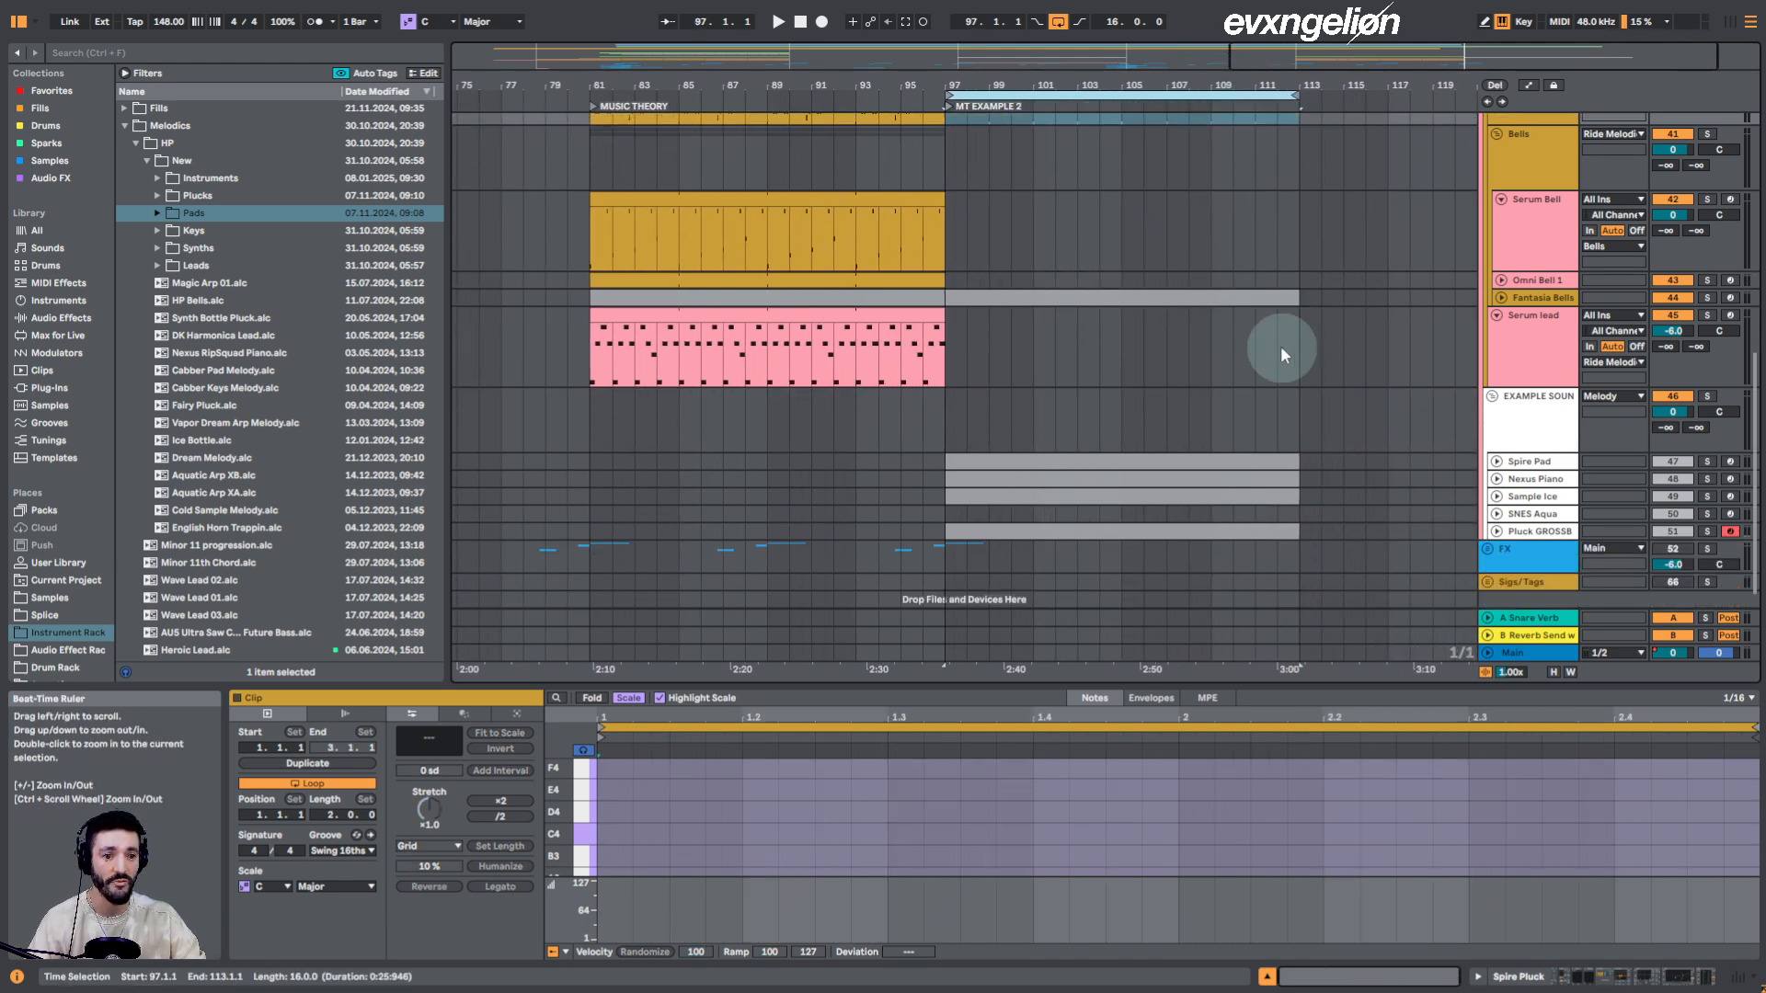
# Unsolo the melody groups, mute the Melody group and play MT EXAMPLE 2 to hear the Example Reese bass
pyautogui.scroll(5, 1256, 335)
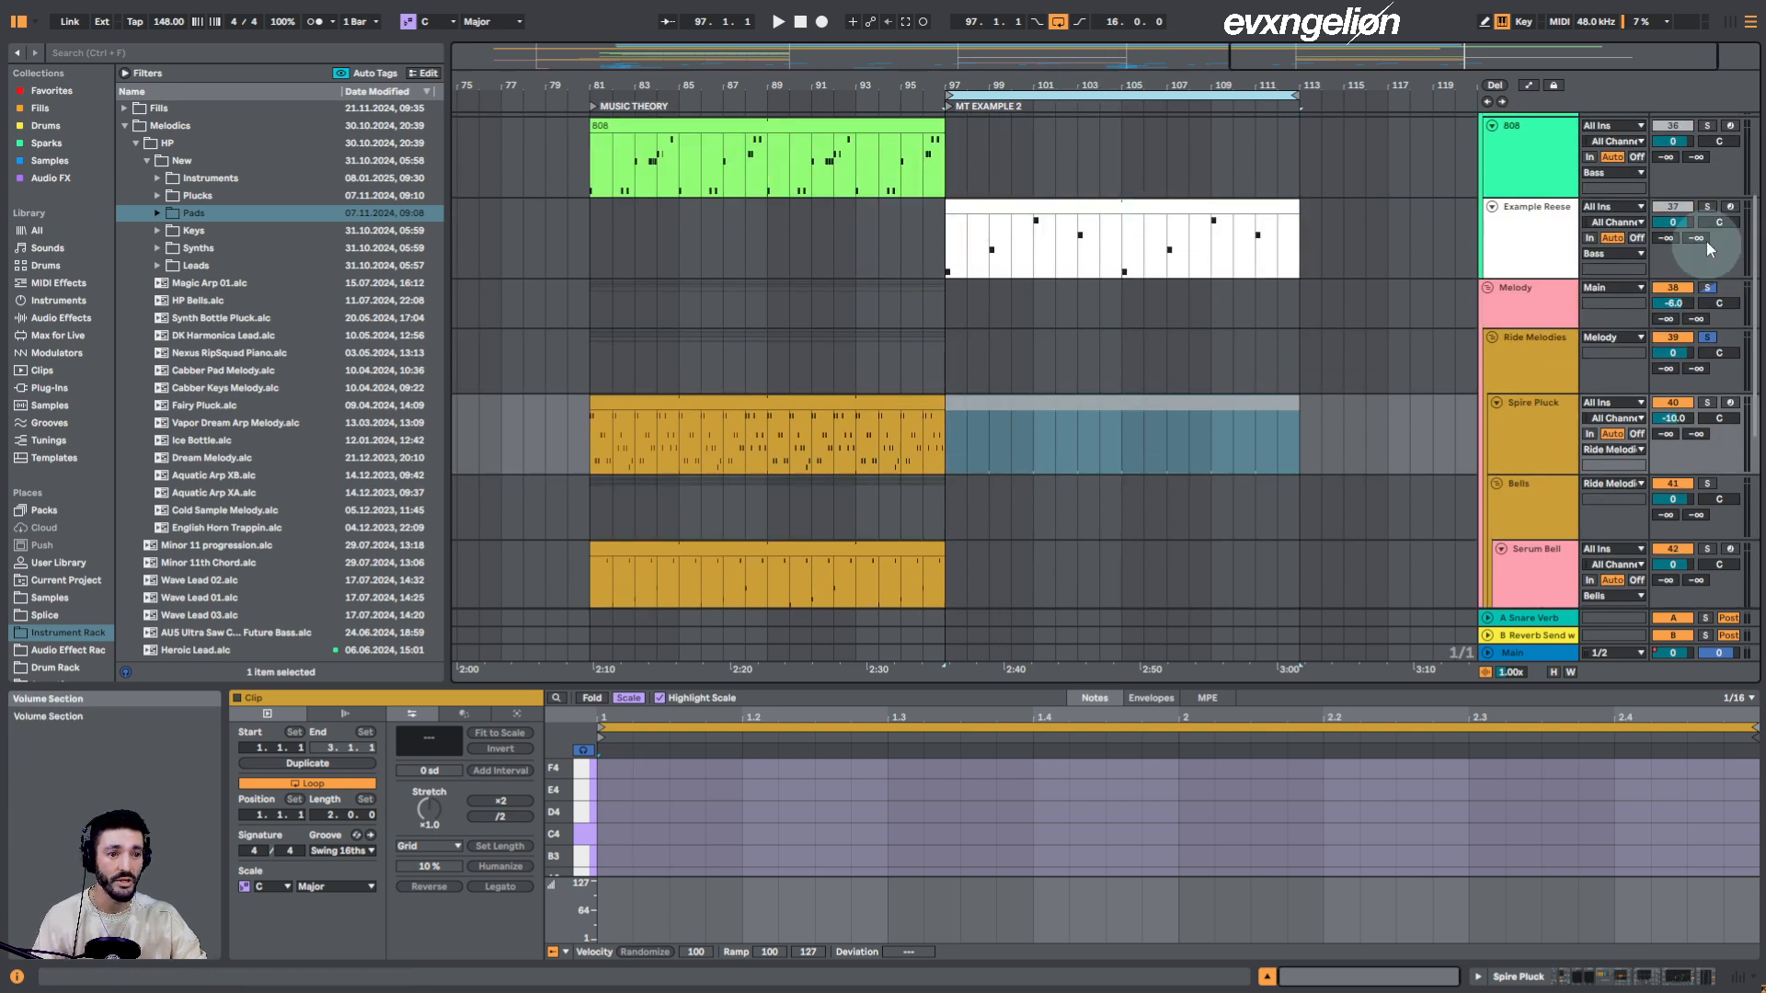
pyautogui.scroll(1, 1707, 276)
pyautogui.click(1707, 393)
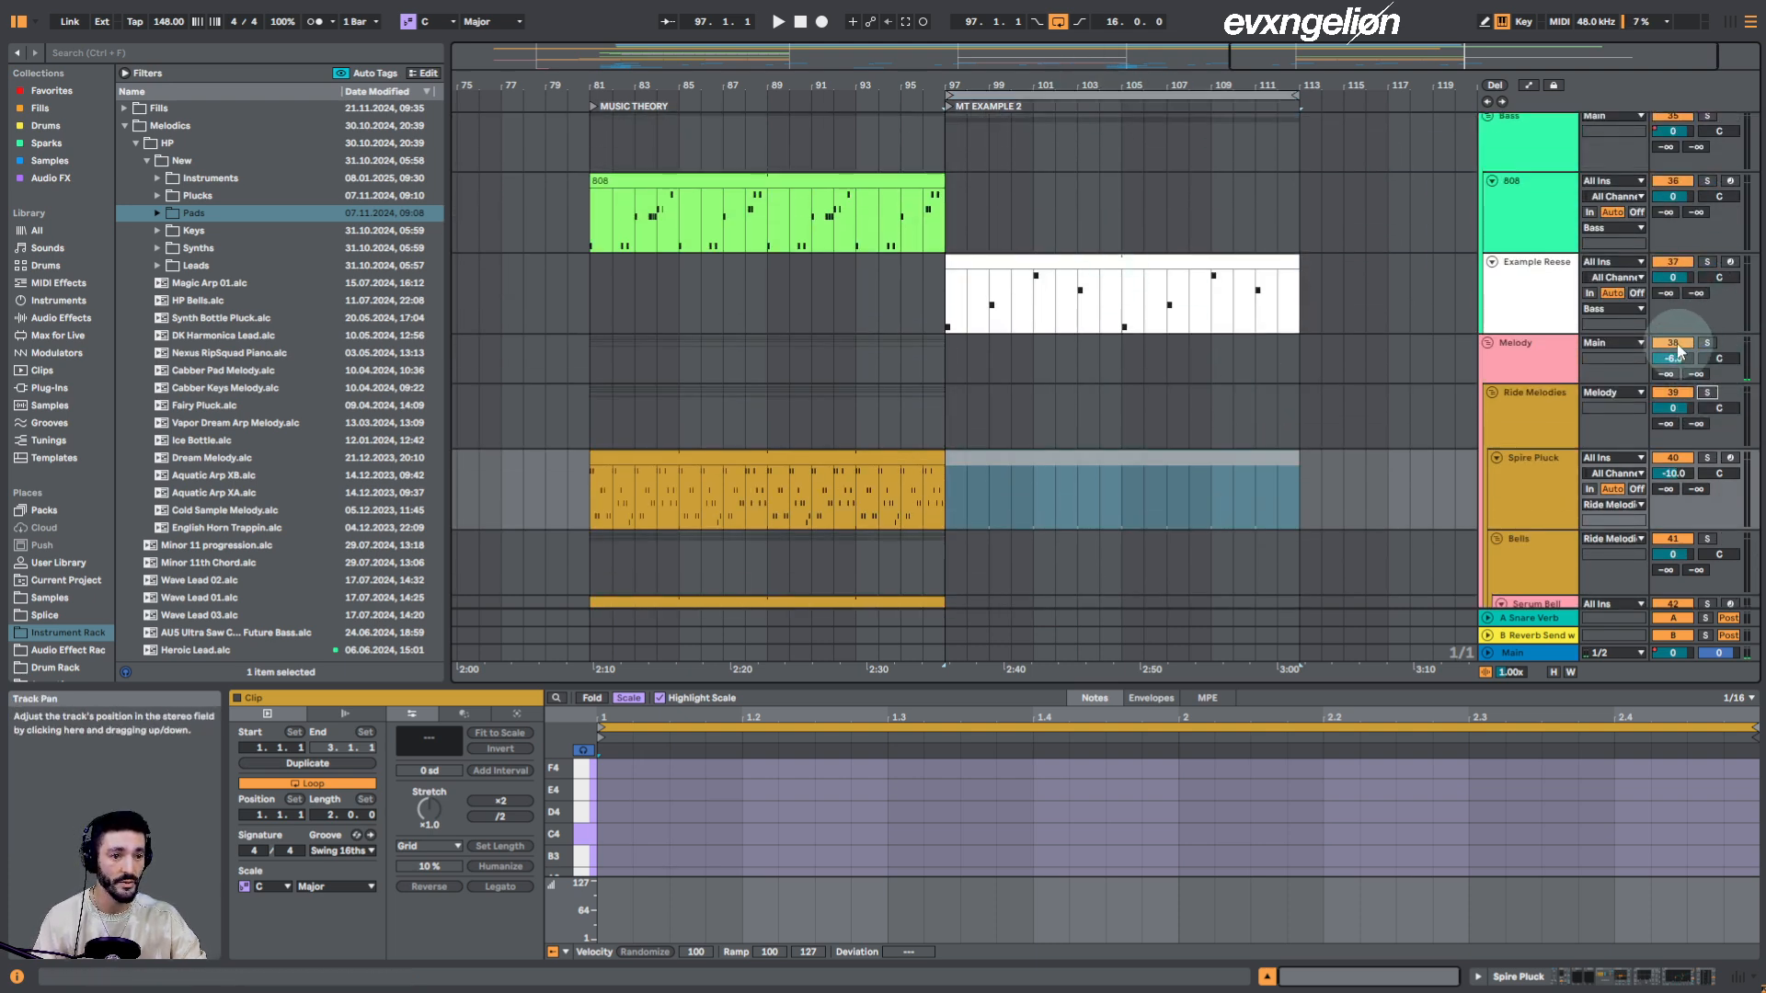
pyautogui.press('space')
pyautogui.scroll(-1, 1126, 193)
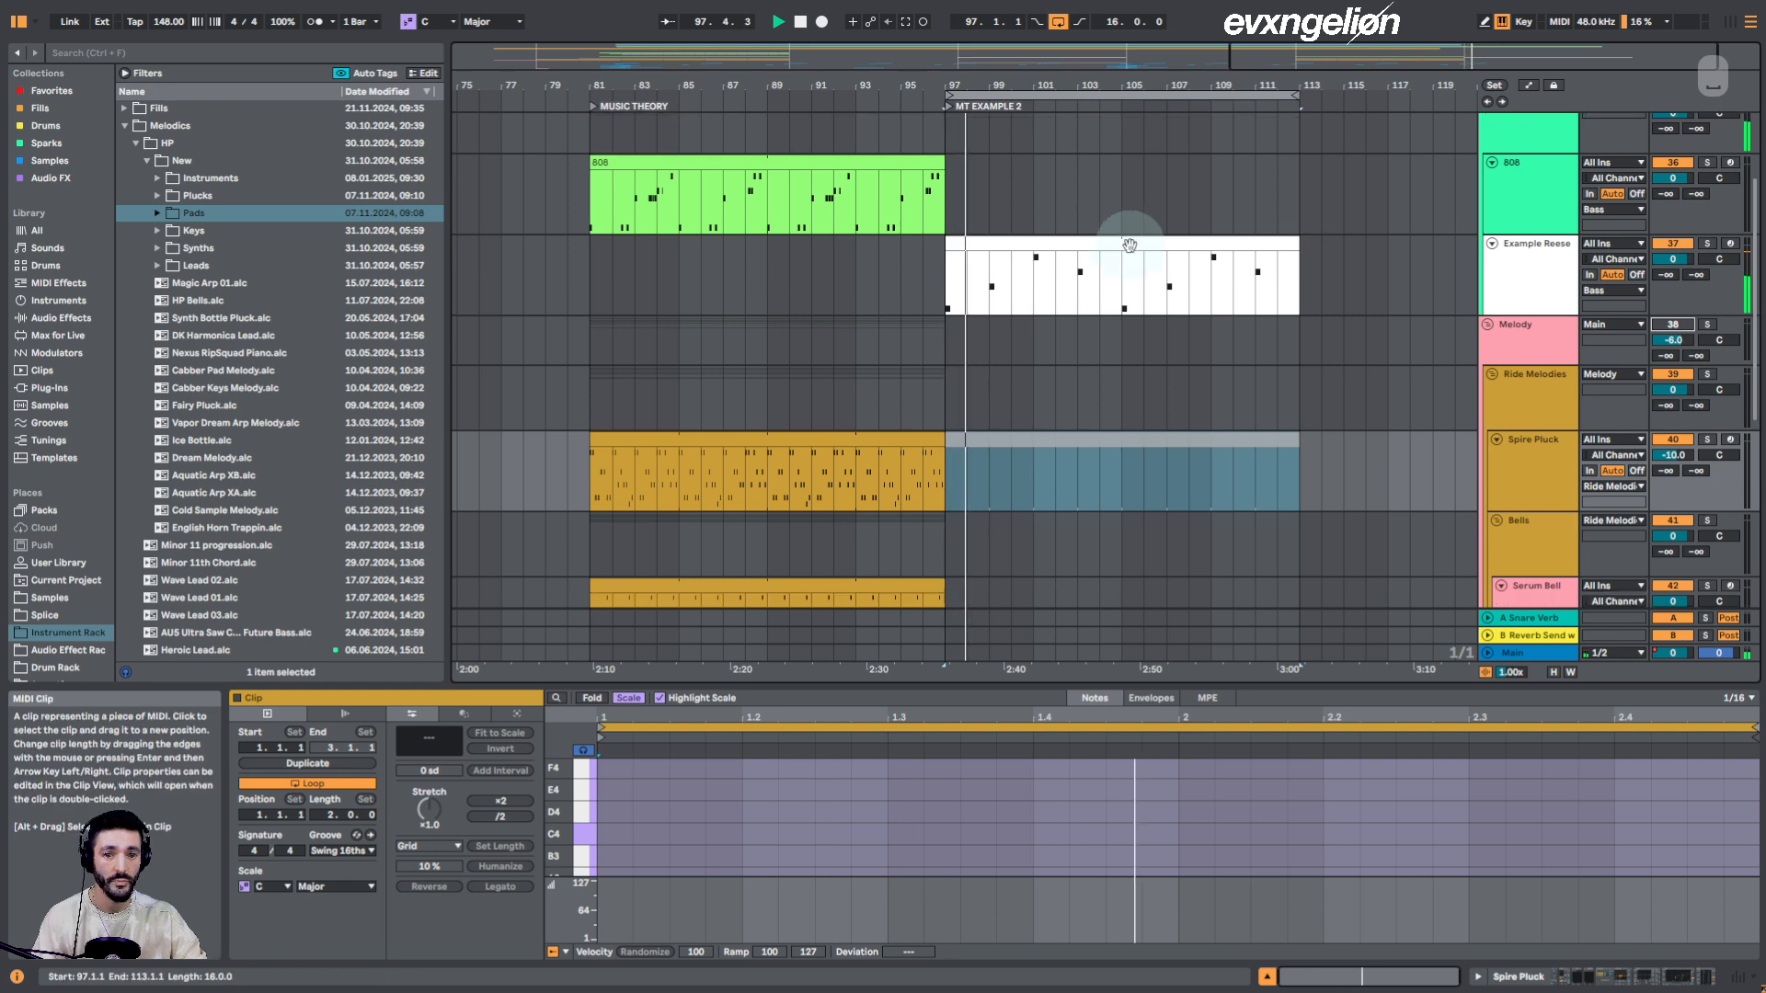
# Open the Example Reese clip in an enlarged clip editor and examine its bass notes
pyautogui.click(1116, 245)
pyautogui.moveTo(1091, 686); pyautogui.dragTo(1067, 411)
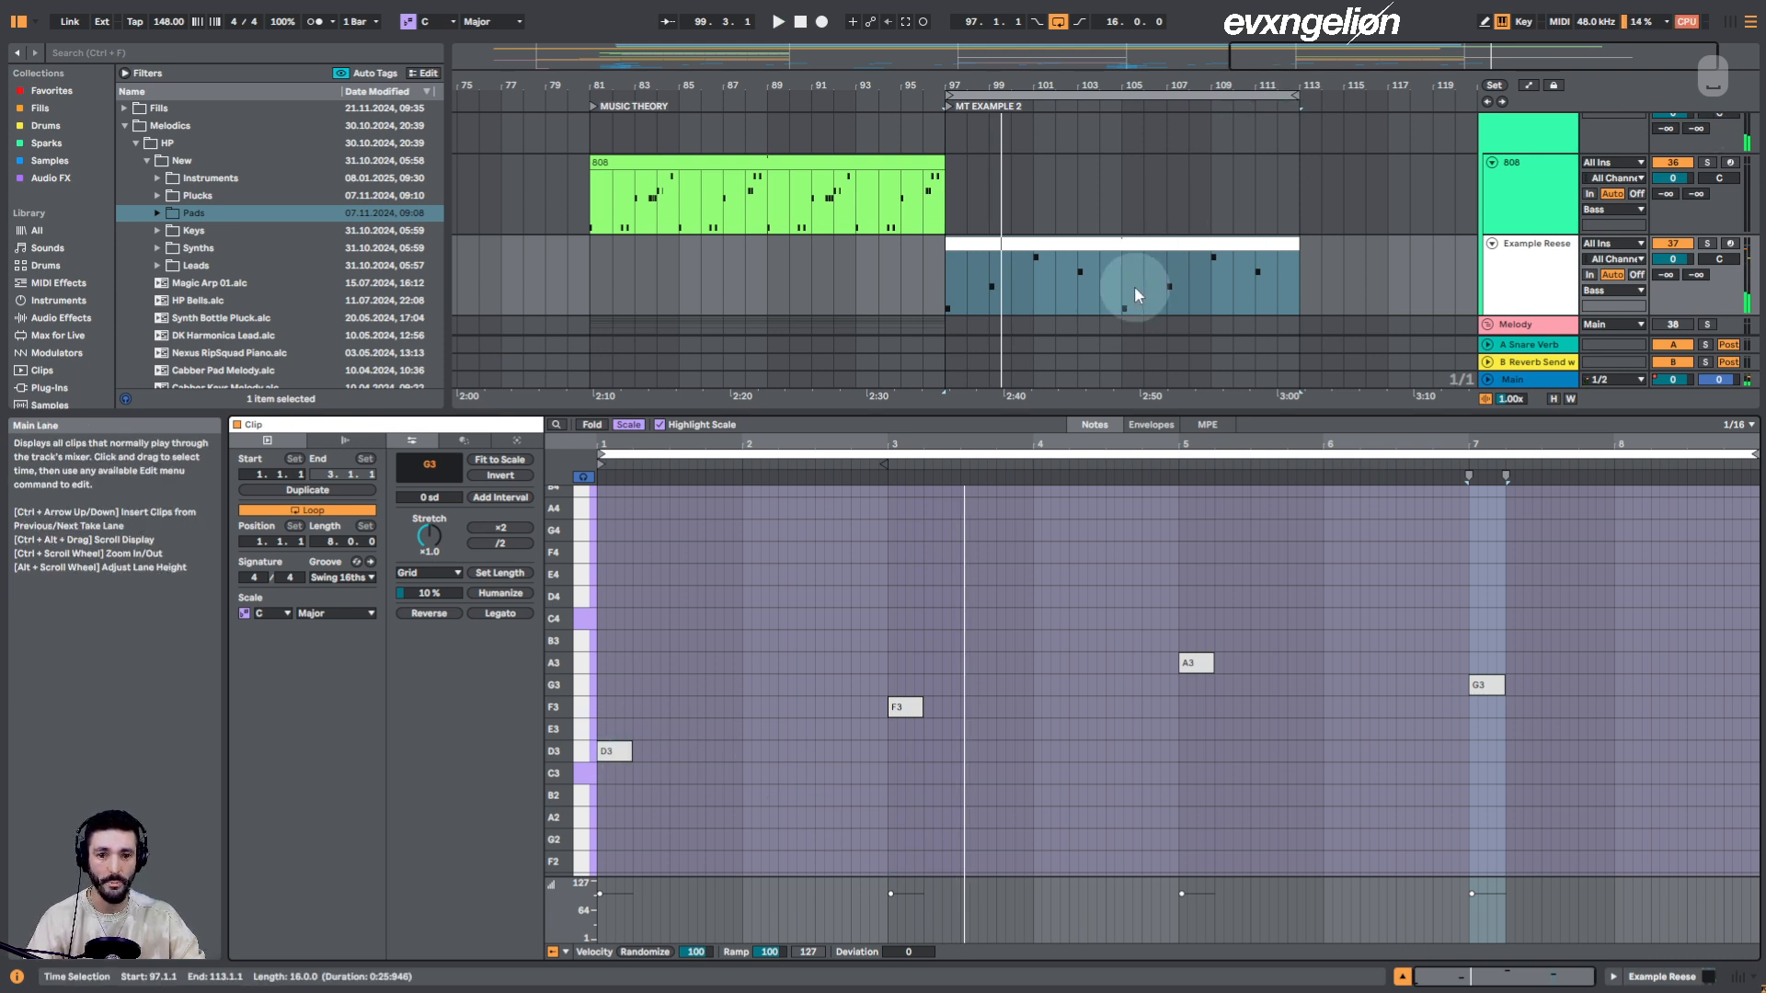
pyautogui.scroll(-3, 1127, 287)
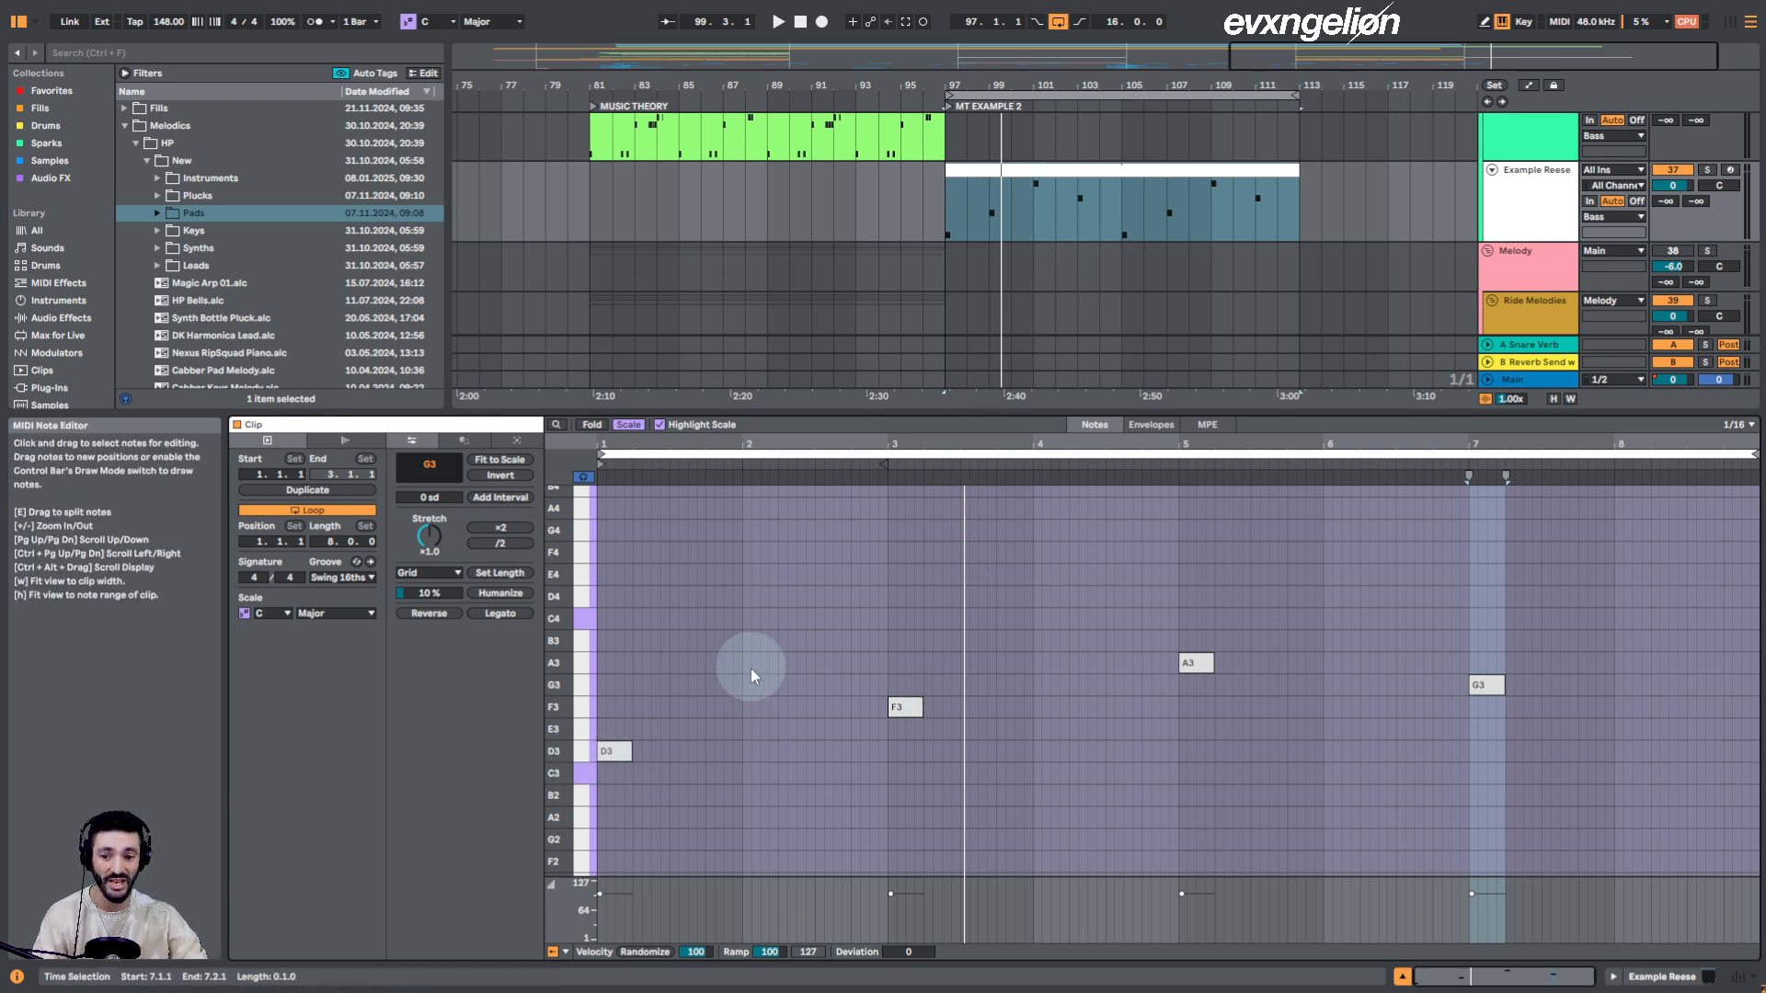
# Open and activate the Fantasia Bells clip in MT EXAMPLE 2, then unmute the Melody group and play it with the bass
pyautogui.scroll(-10, 1306, 234)
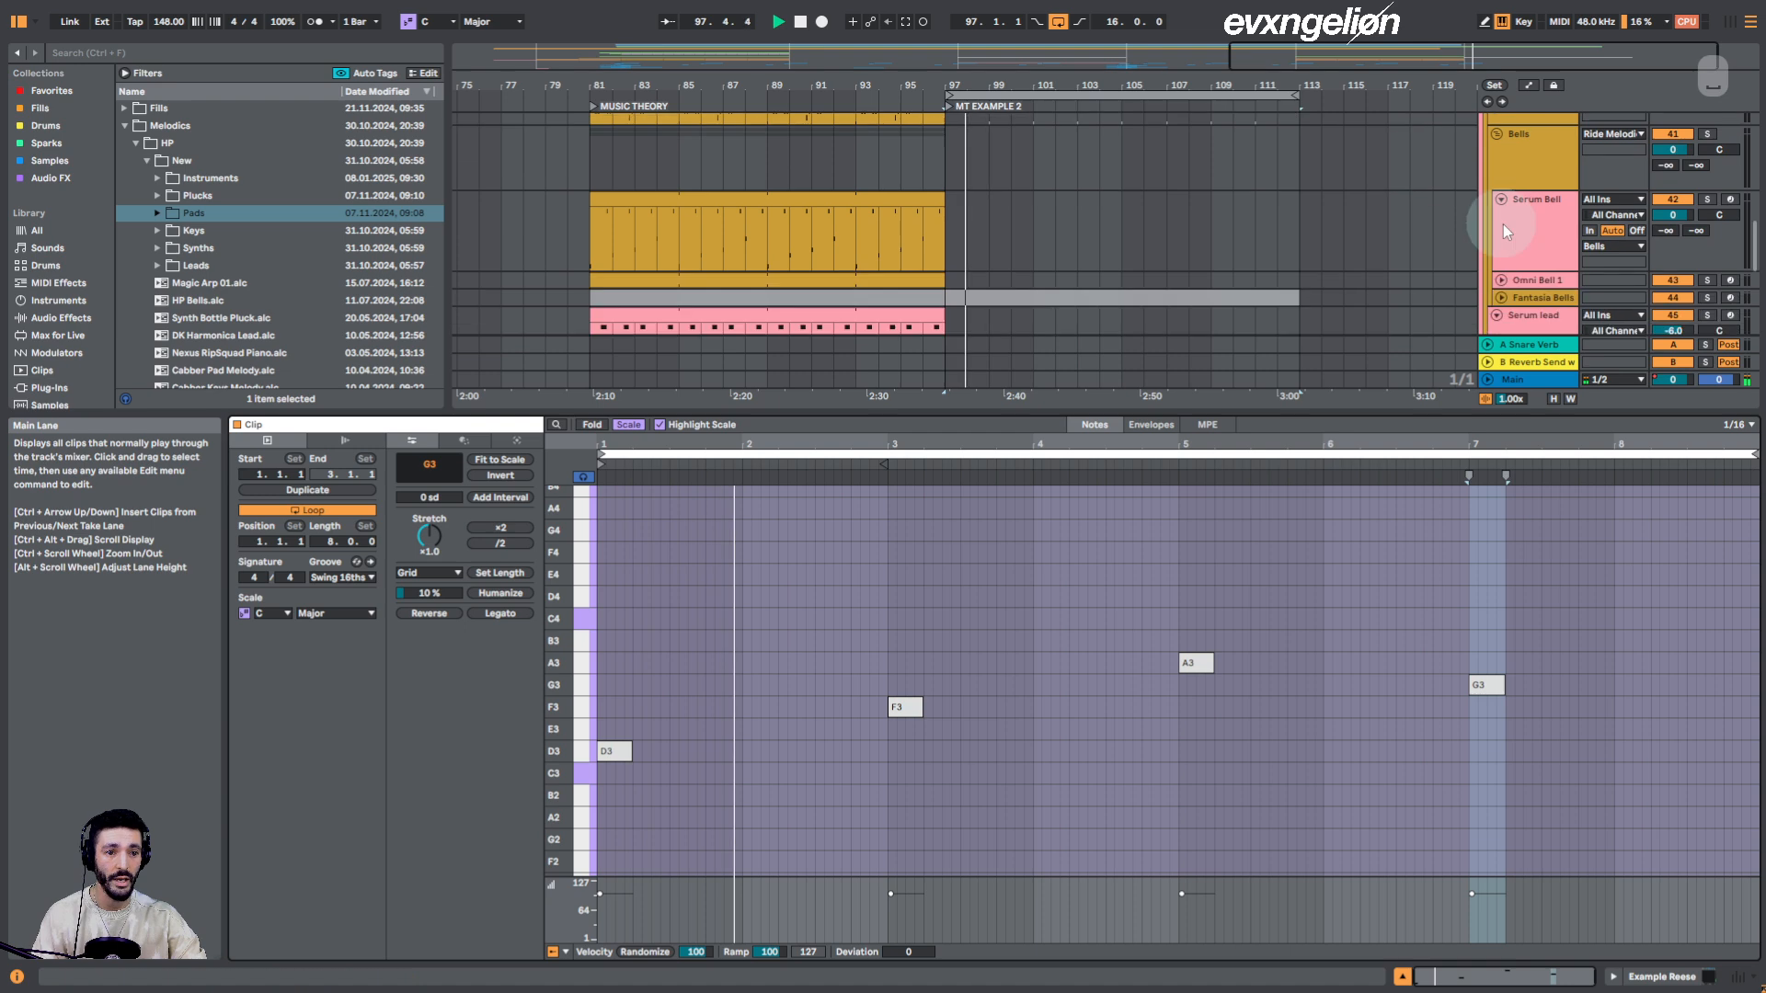
pyautogui.click(1252, 298)
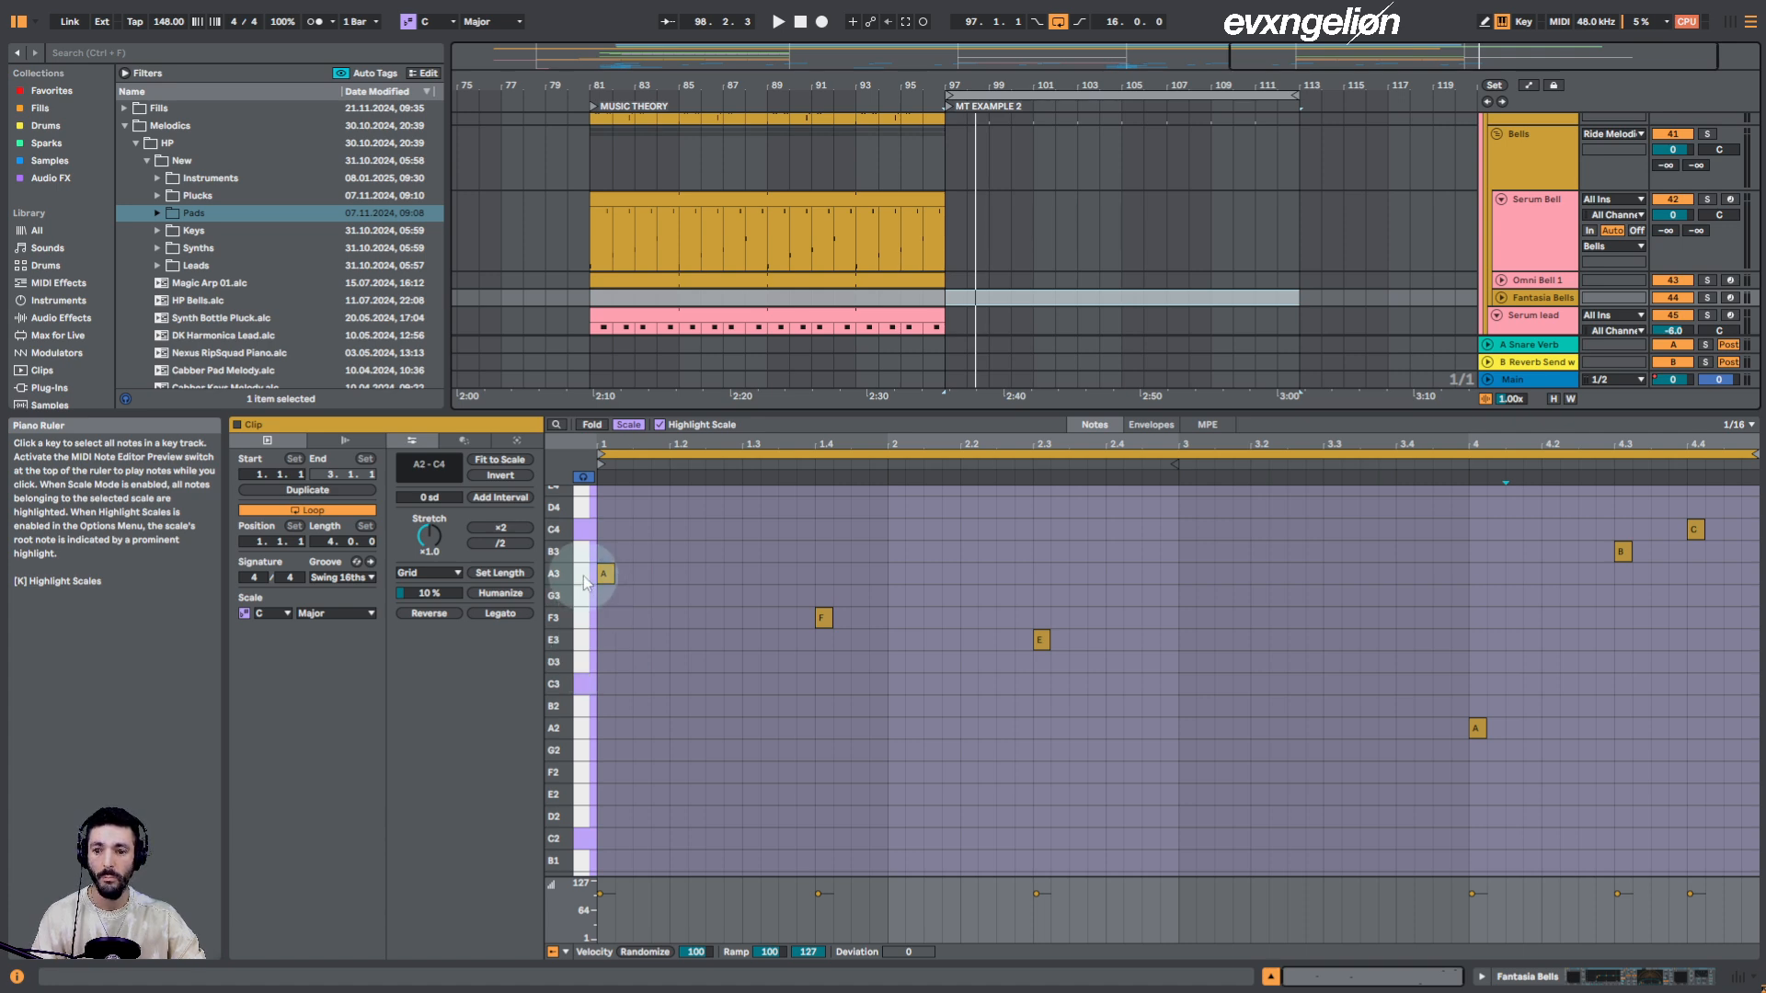
pyautogui.click(1008, 297)
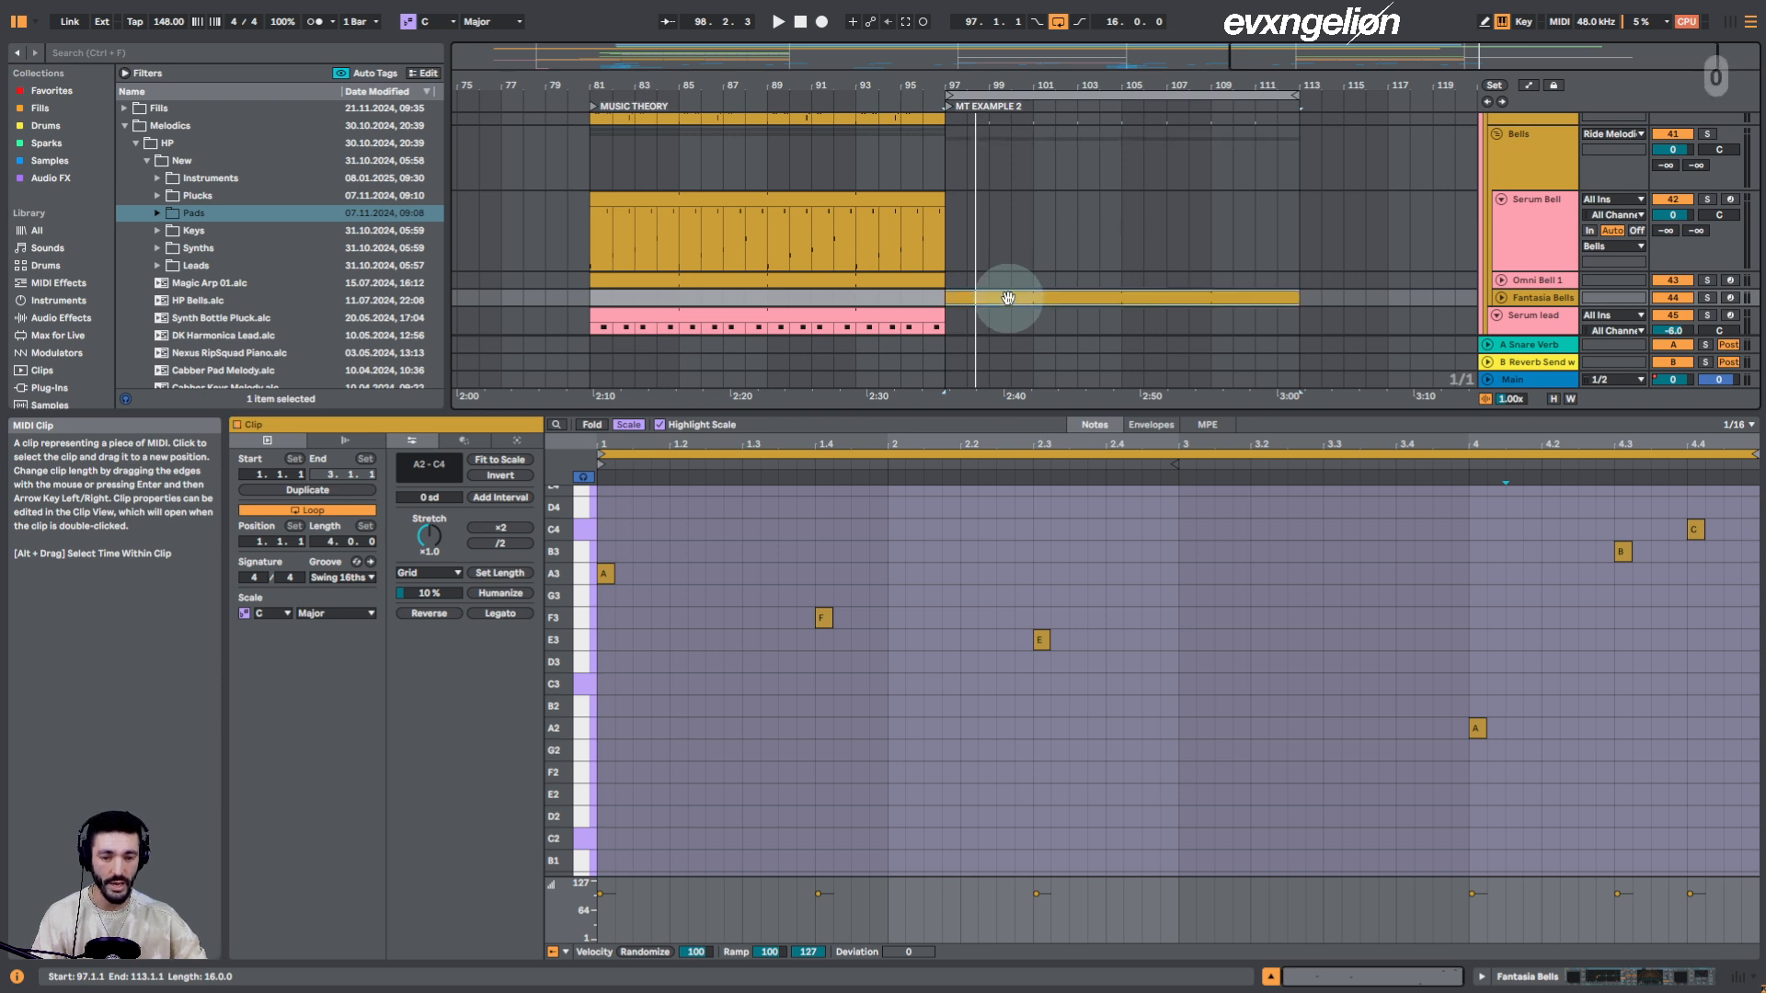
pyautogui.press('space')
pyautogui.scroll(5, 1706, 197)
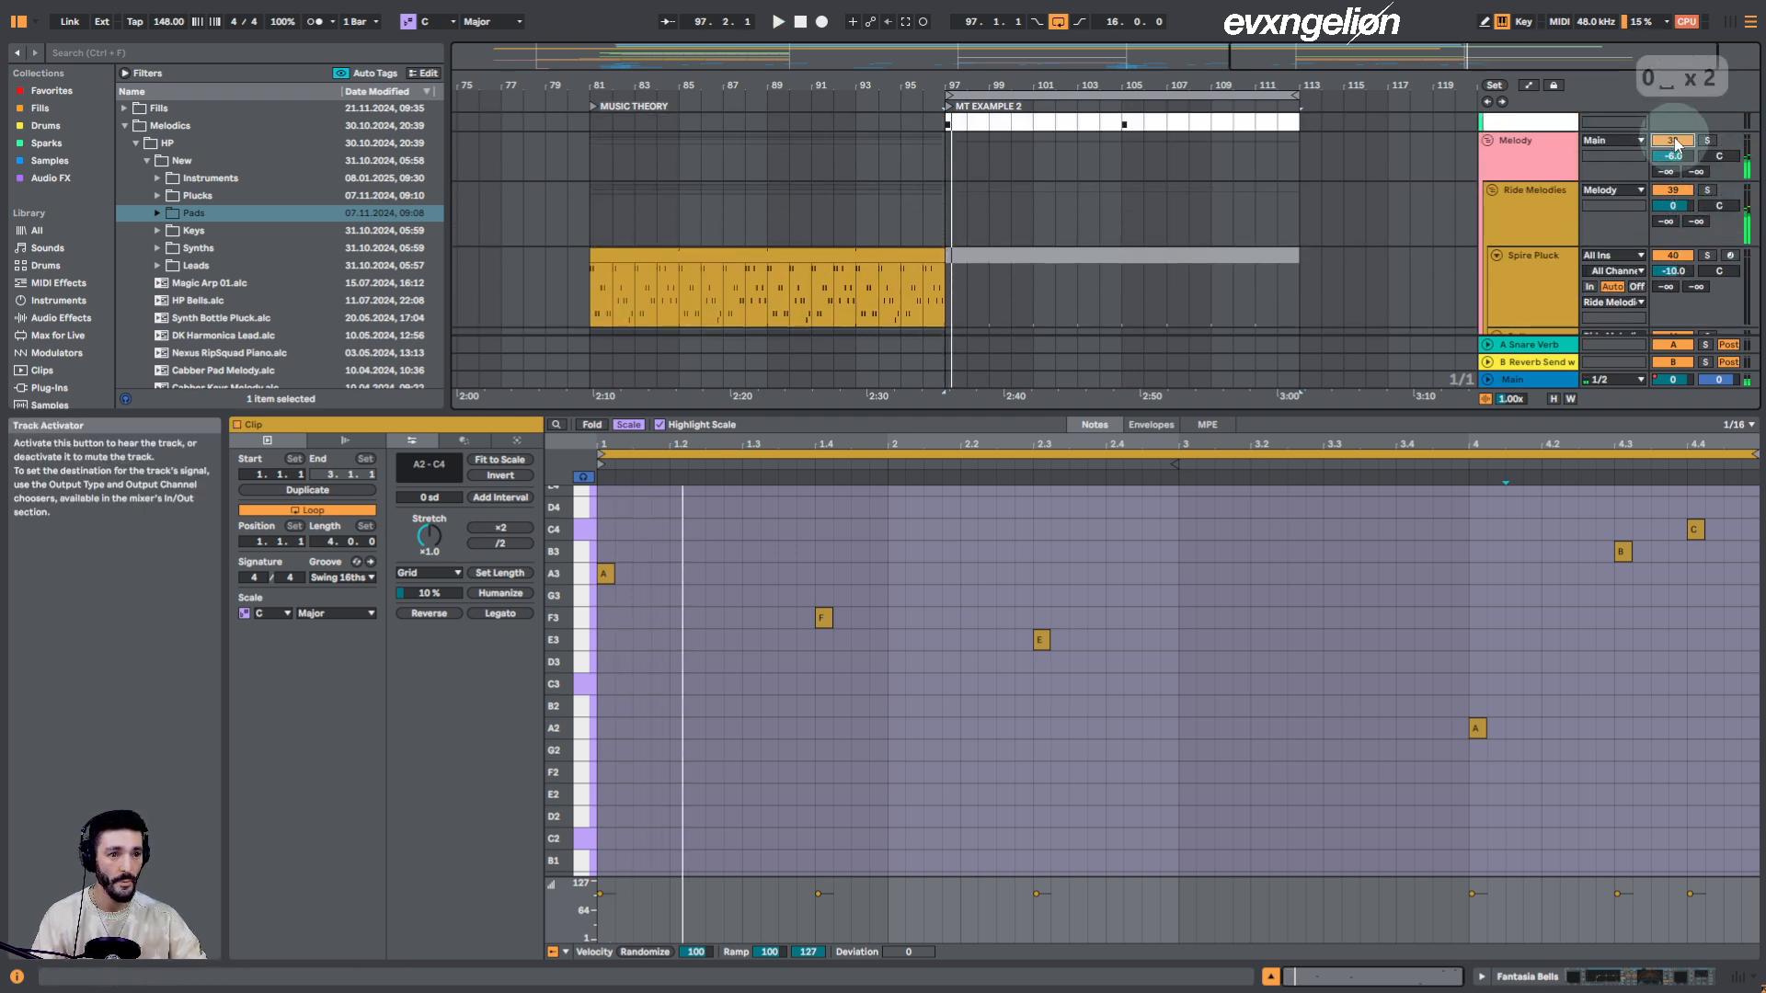
pyautogui.press('space')
pyautogui.scroll(-5, 1187, 313)
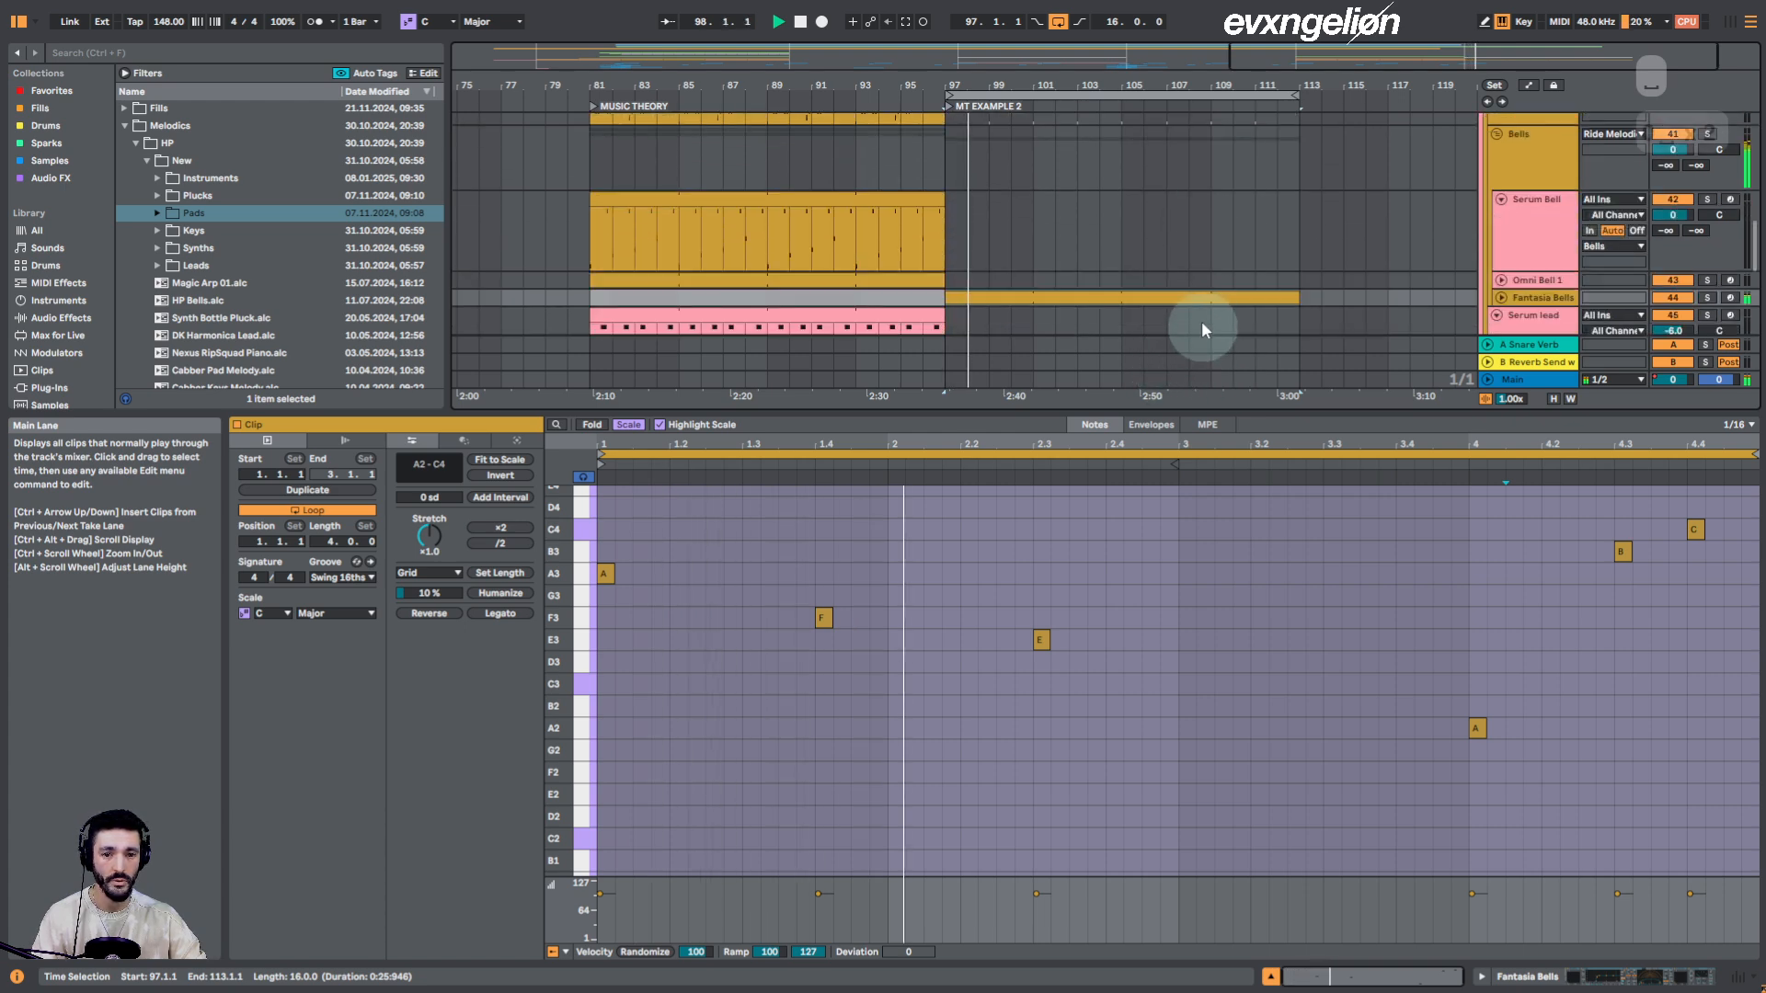
# Enlarge the arrangement area, then open the Spire Pad clip, examine its chord notes and activate it during playback
pyautogui.scroll(-2, 1201, 335)
pyautogui.moveTo(1224, 411); pyautogui.dragTo(1212, 512)
pyautogui.scroll(-2, 1214, 328)
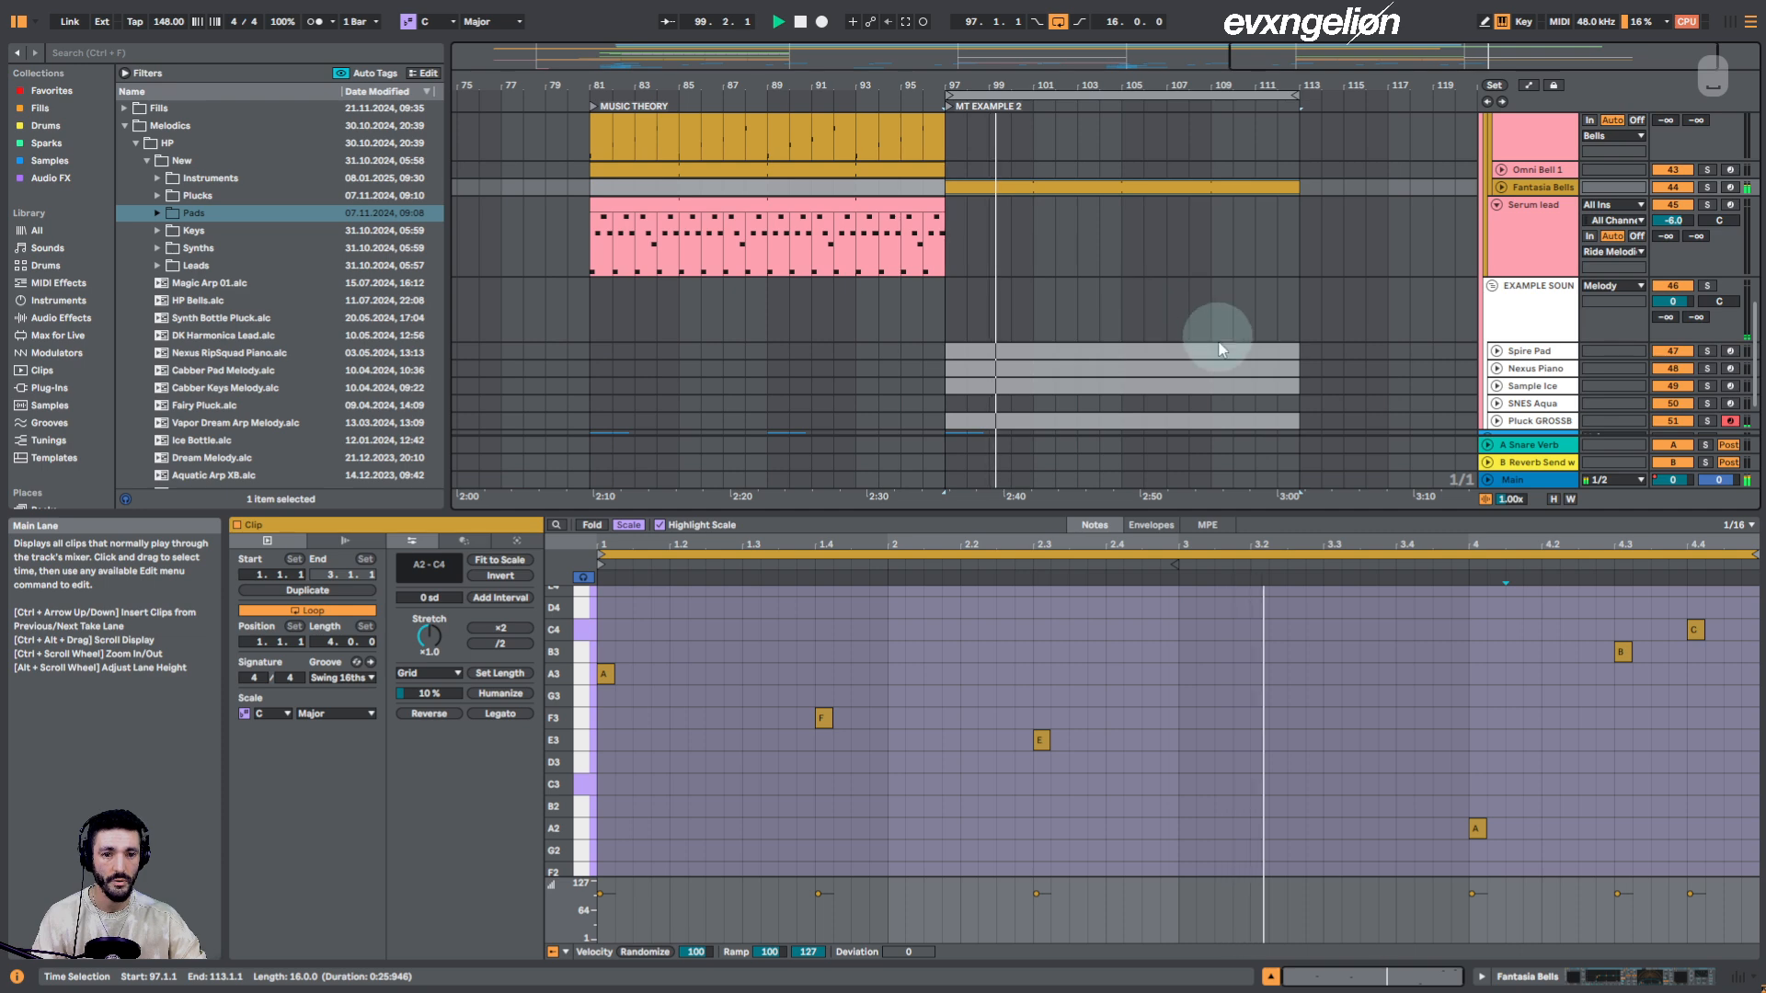
pyautogui.click(1254, 350)
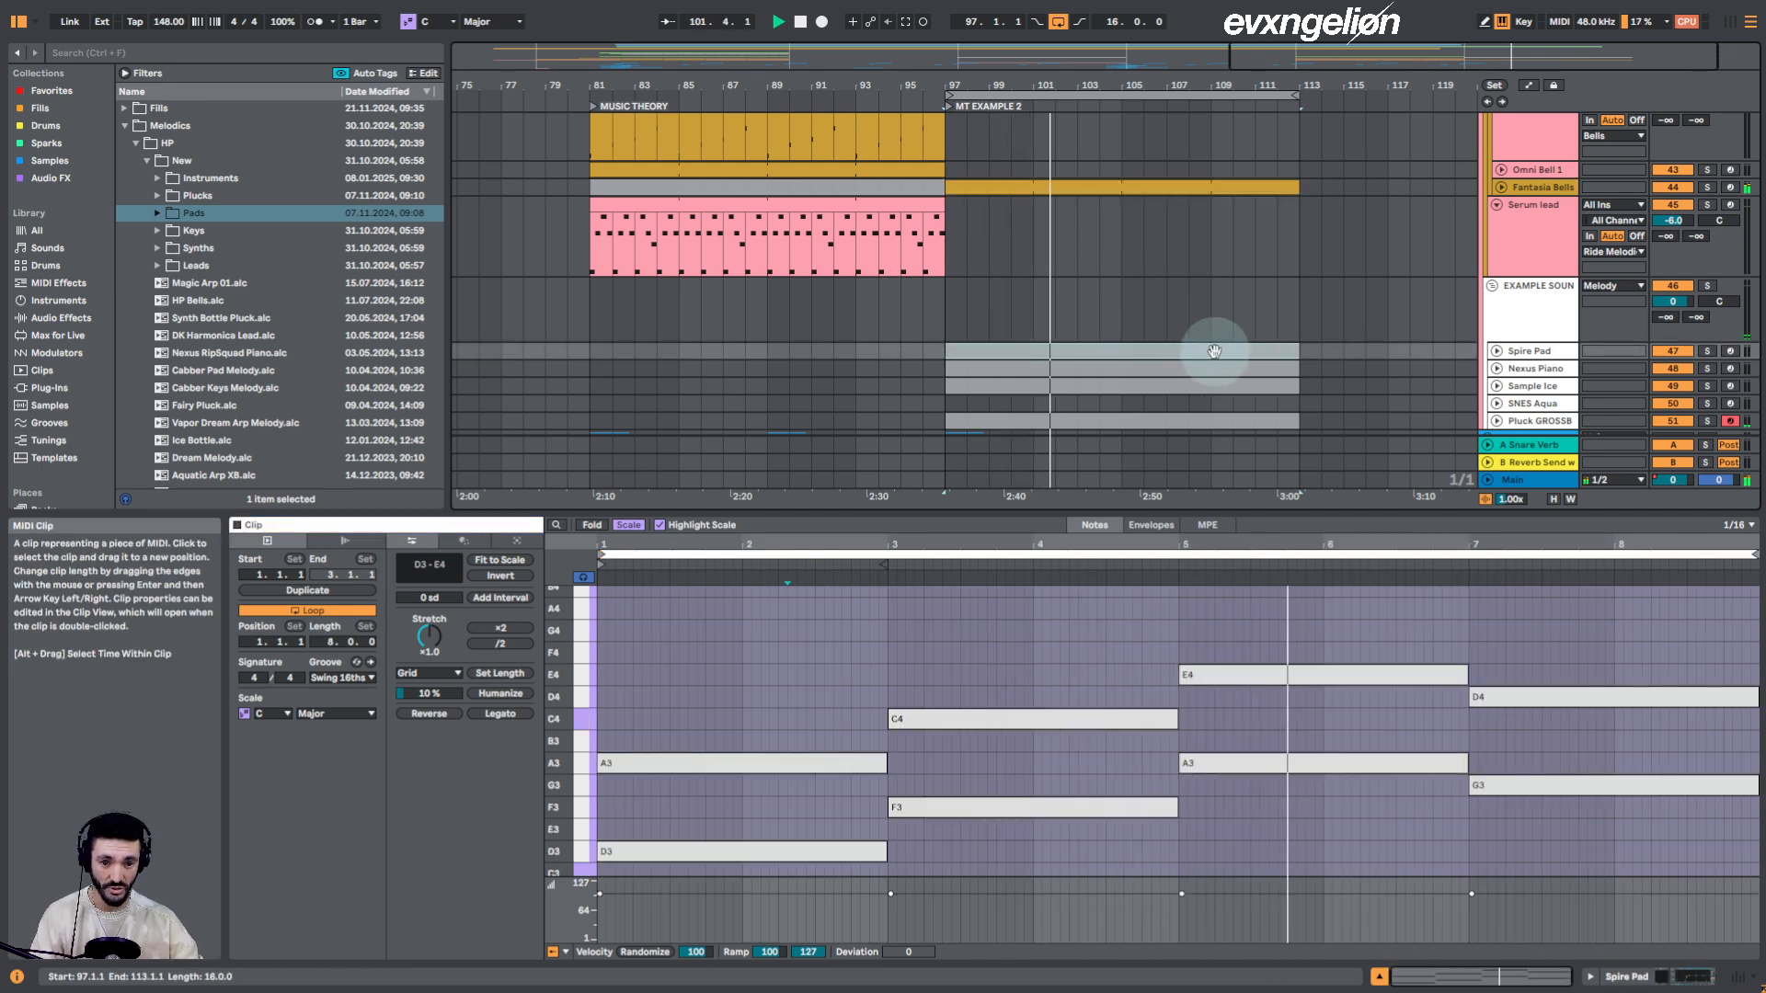
pyautogui.scroll(1, 690, 871)
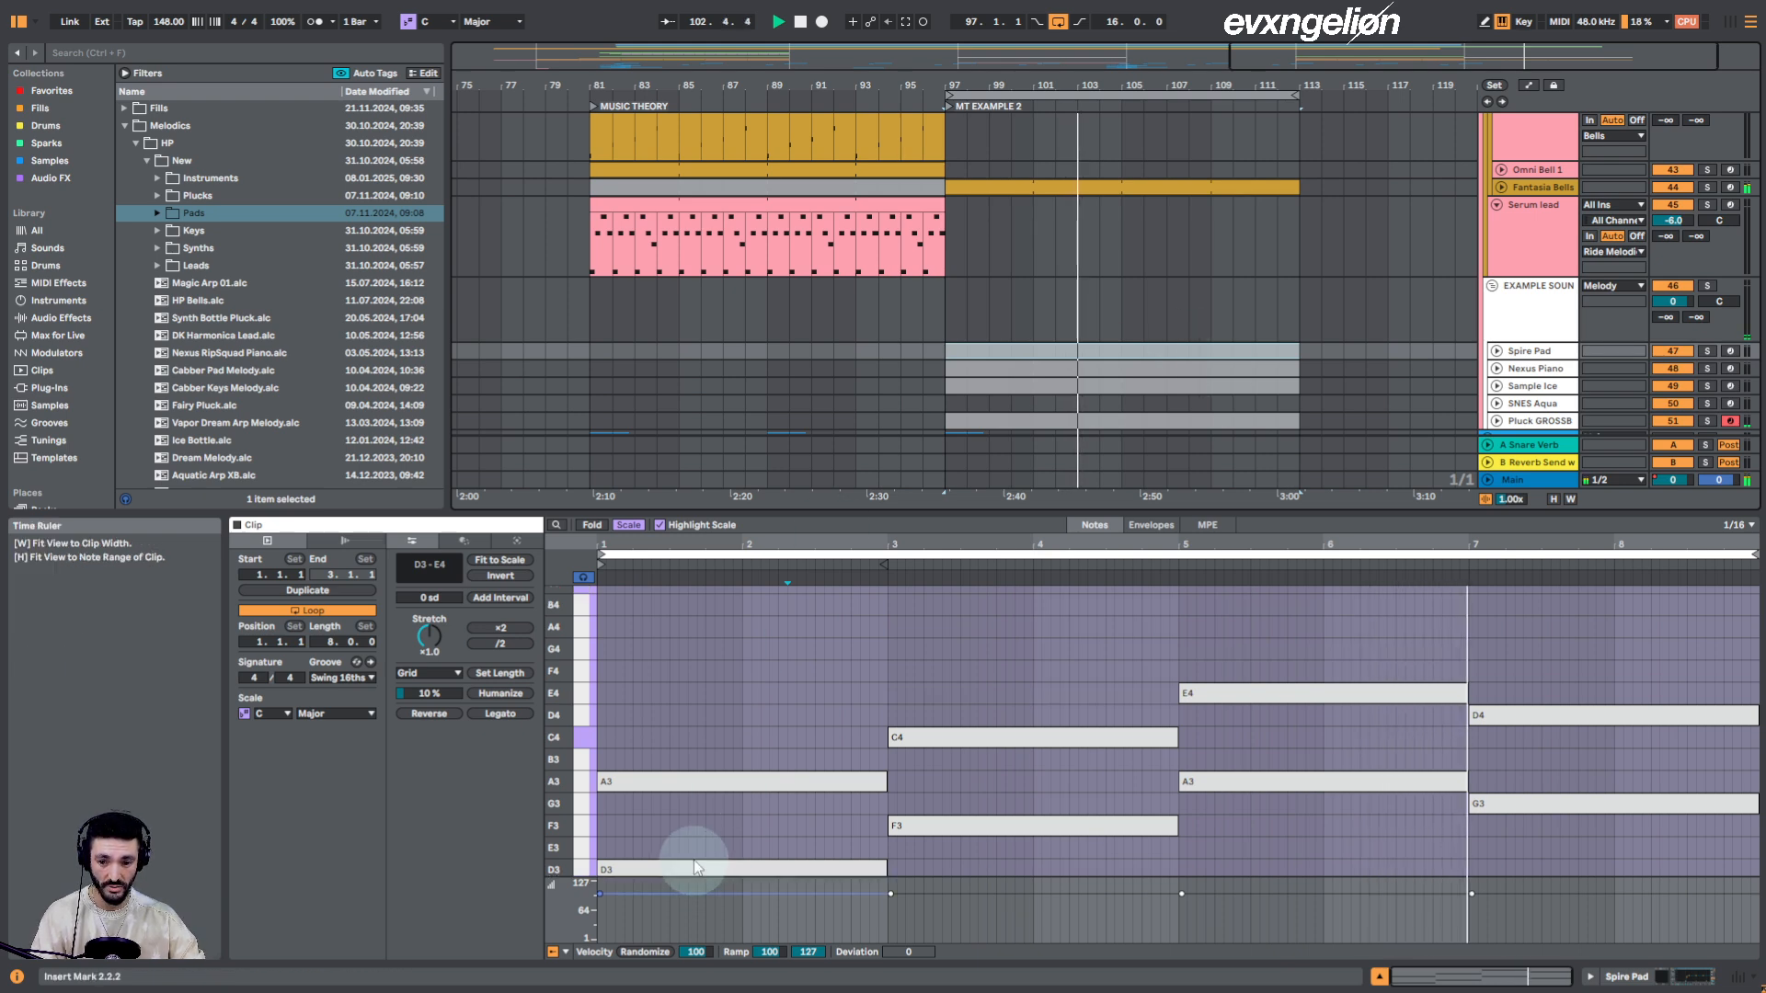
pyautogui.scroll(-2, 828, 730)
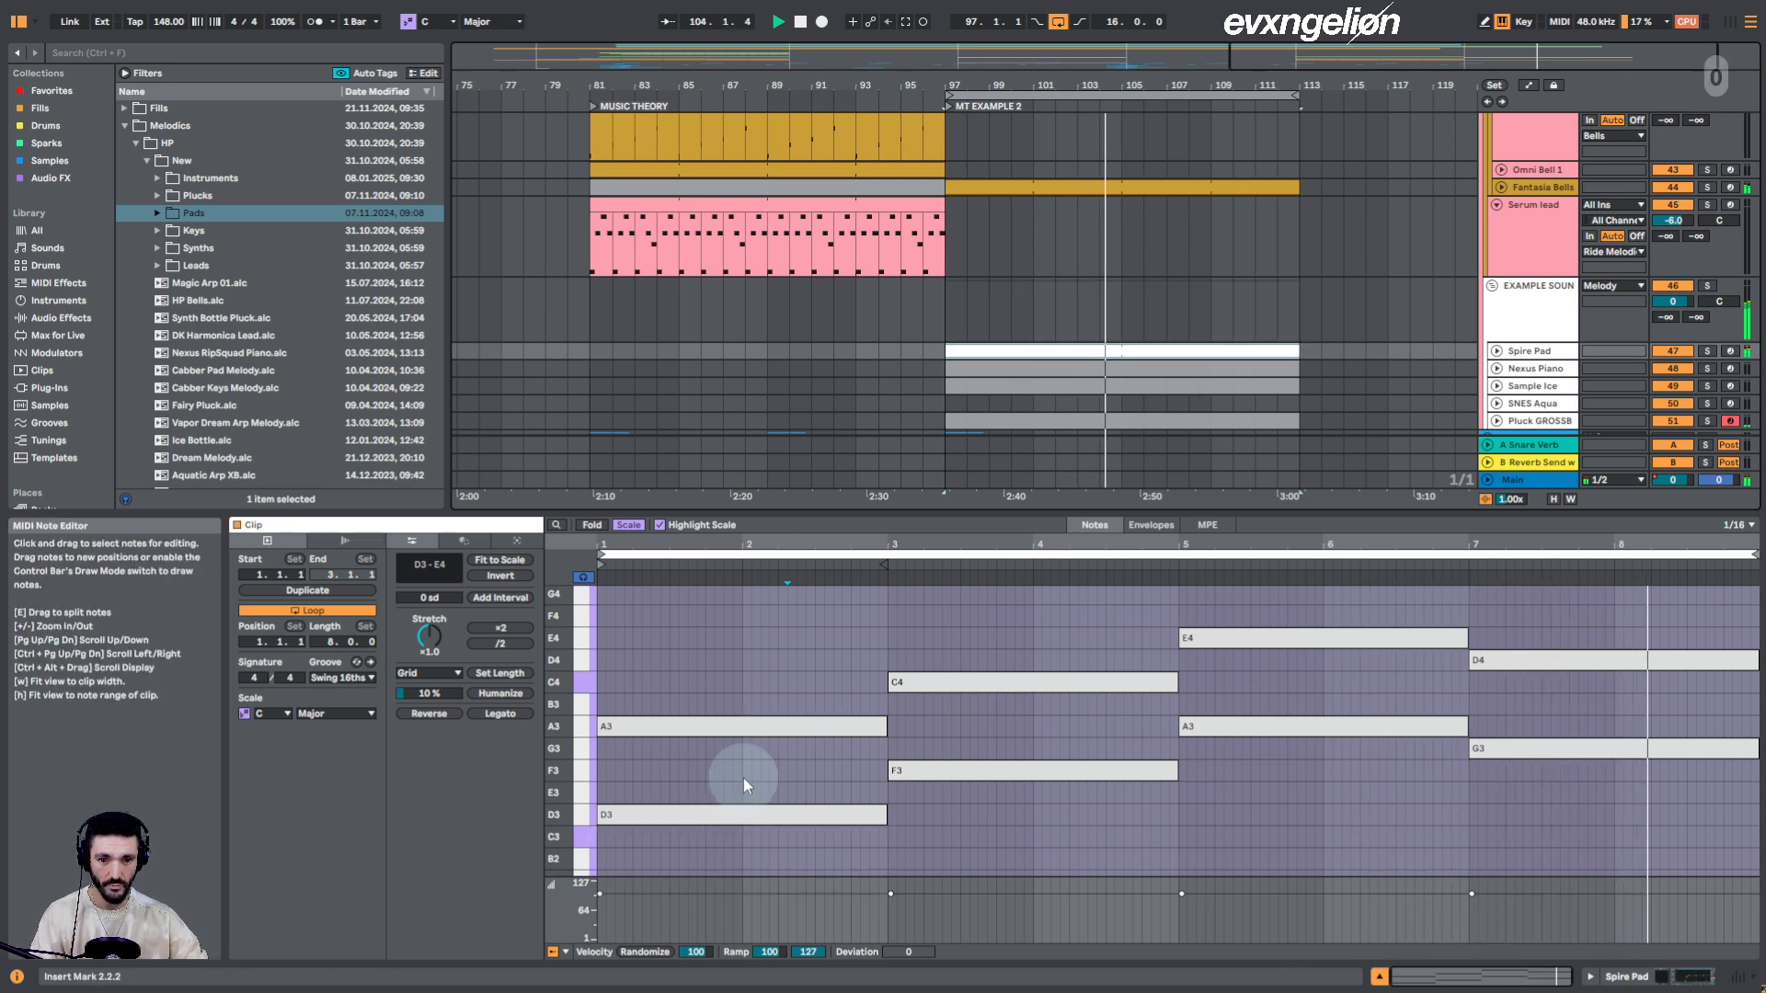
# Open the Nexus Piano clip, examine its note pattern and activate it during playback
pyautogui.click(1137, 363)
pyautogui.click(1127, 368)
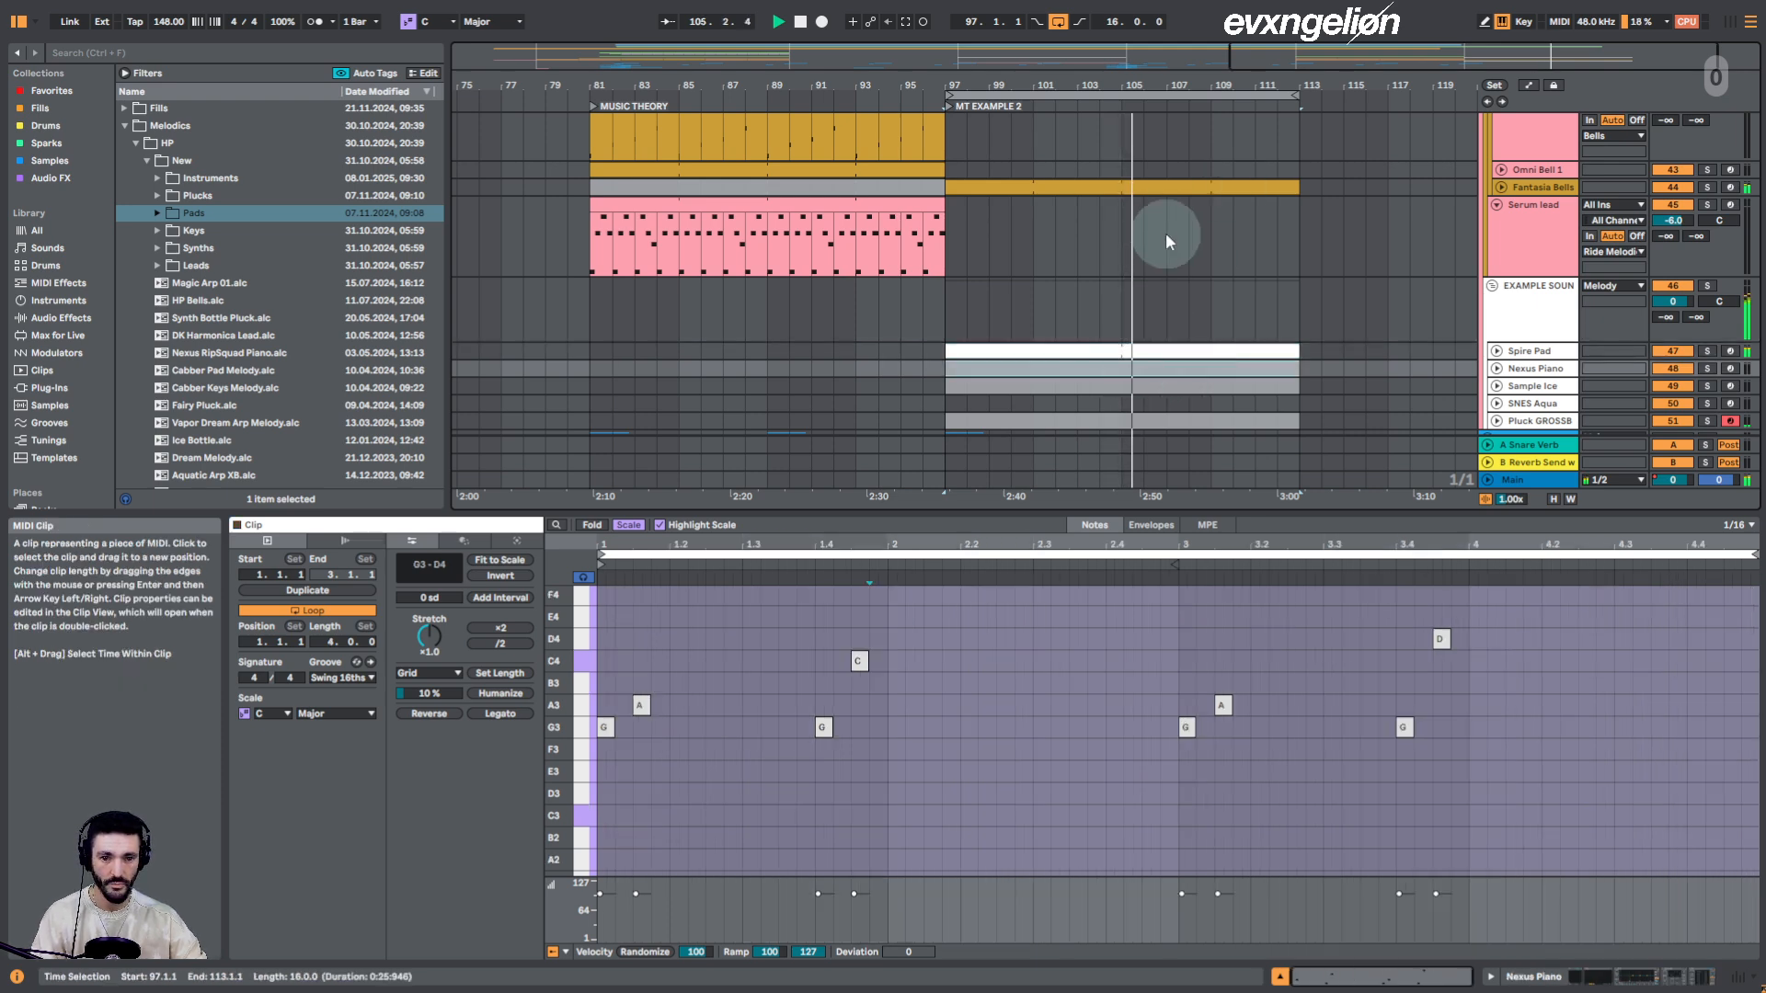
pyautogui.scroll(-1, 1140, 267)
pyautogui.click(769, 731)
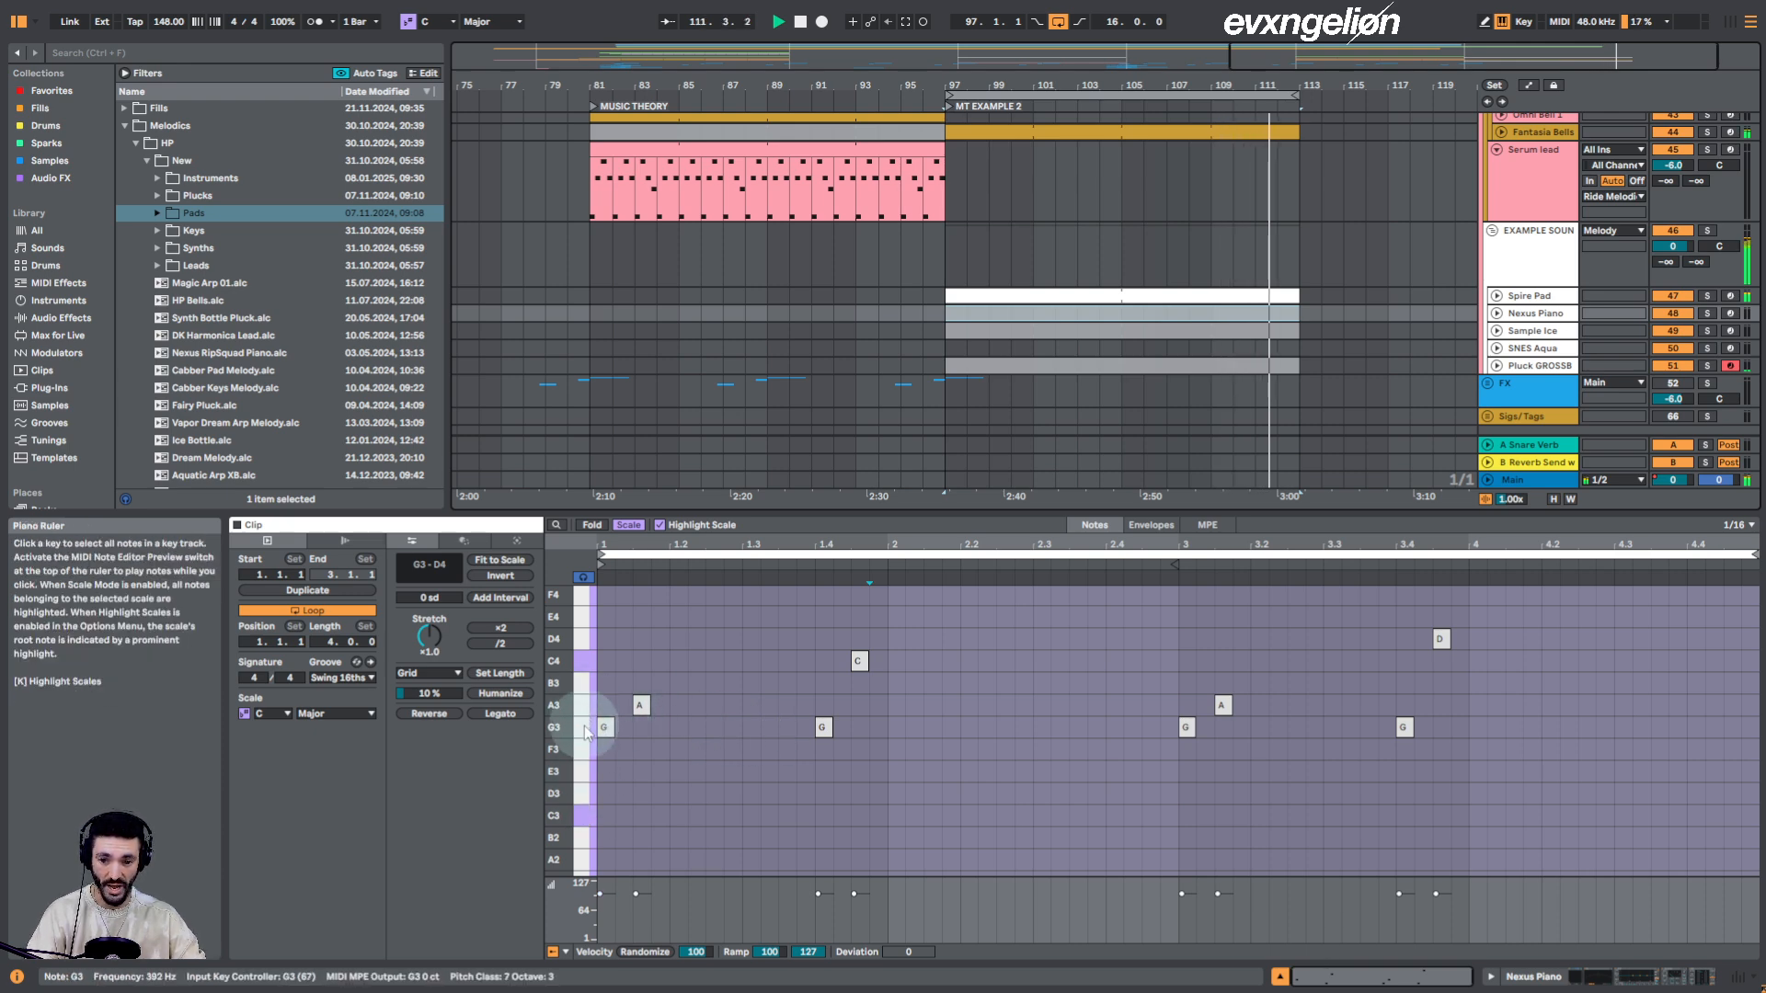
pyautogui.keyDown('shift'); pyautogui.click(1035, 312); pyautogui.keyUp('shift')
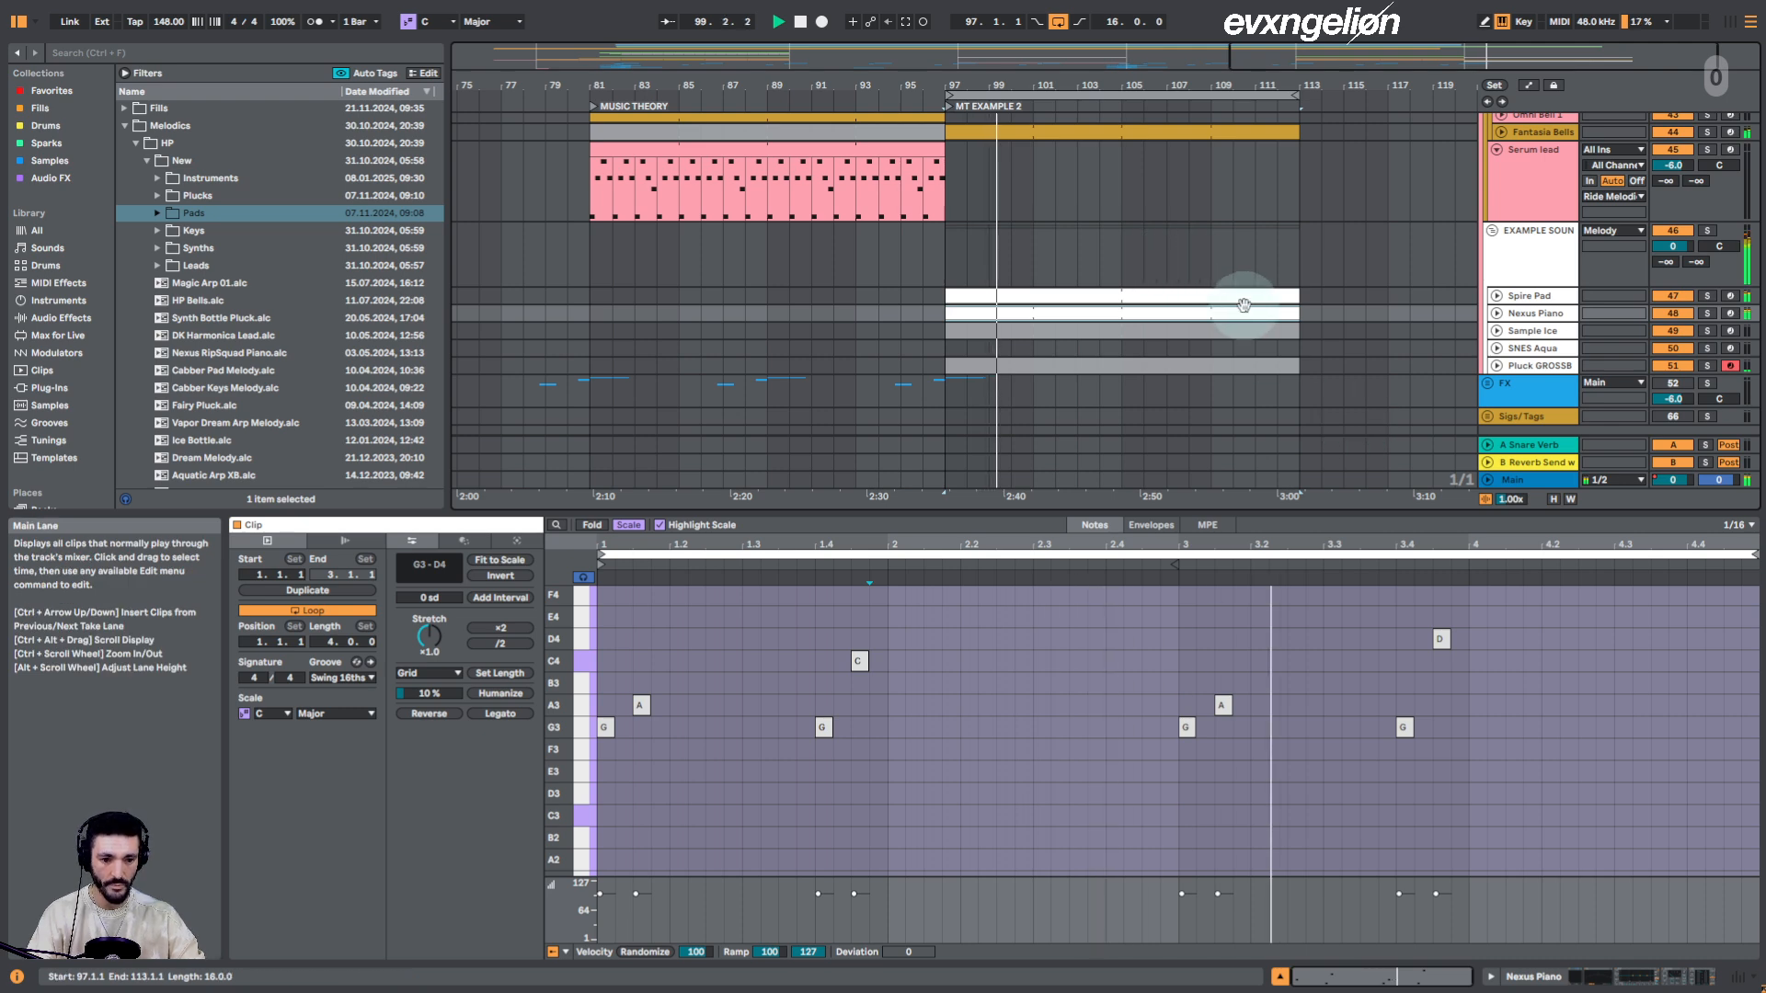
# Open the Sample Ice and Pluck GROSSBEAT clips in turn, examine their notes and activate both during playback
pyautogui.keyDown('shift'); pyautogui.click(1147, 329); pyautogui.keyUp('shift')
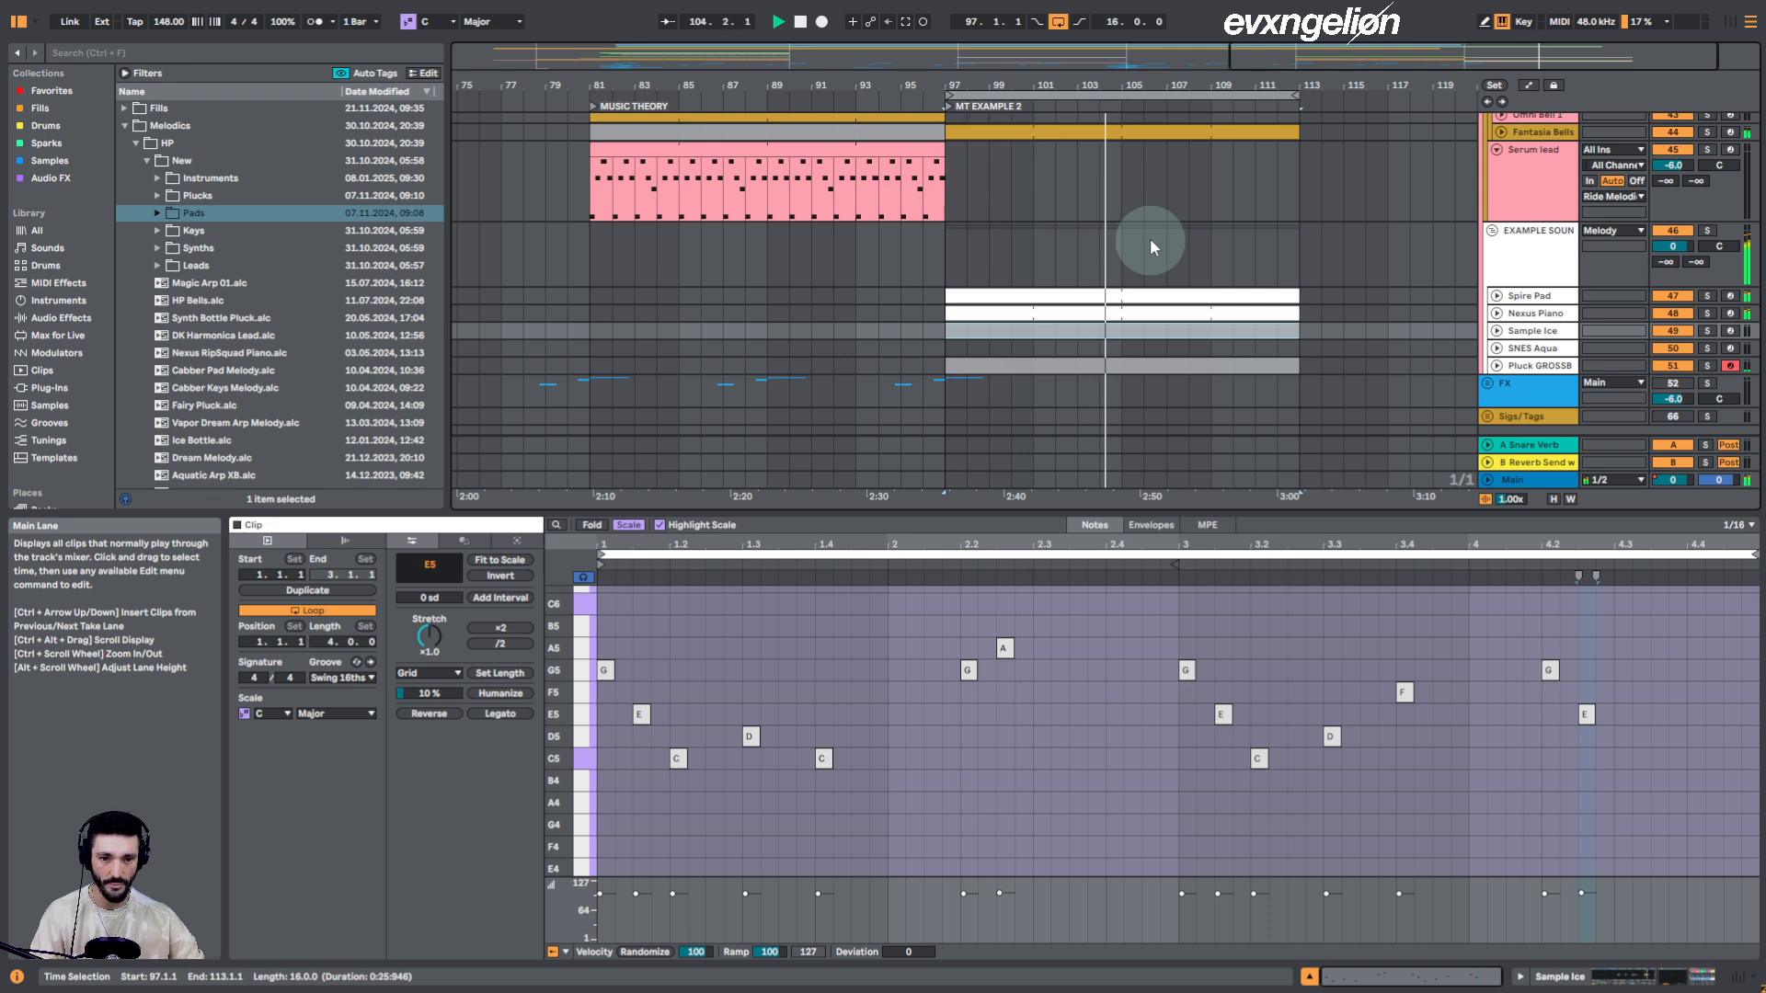
pyautogui.press('0')
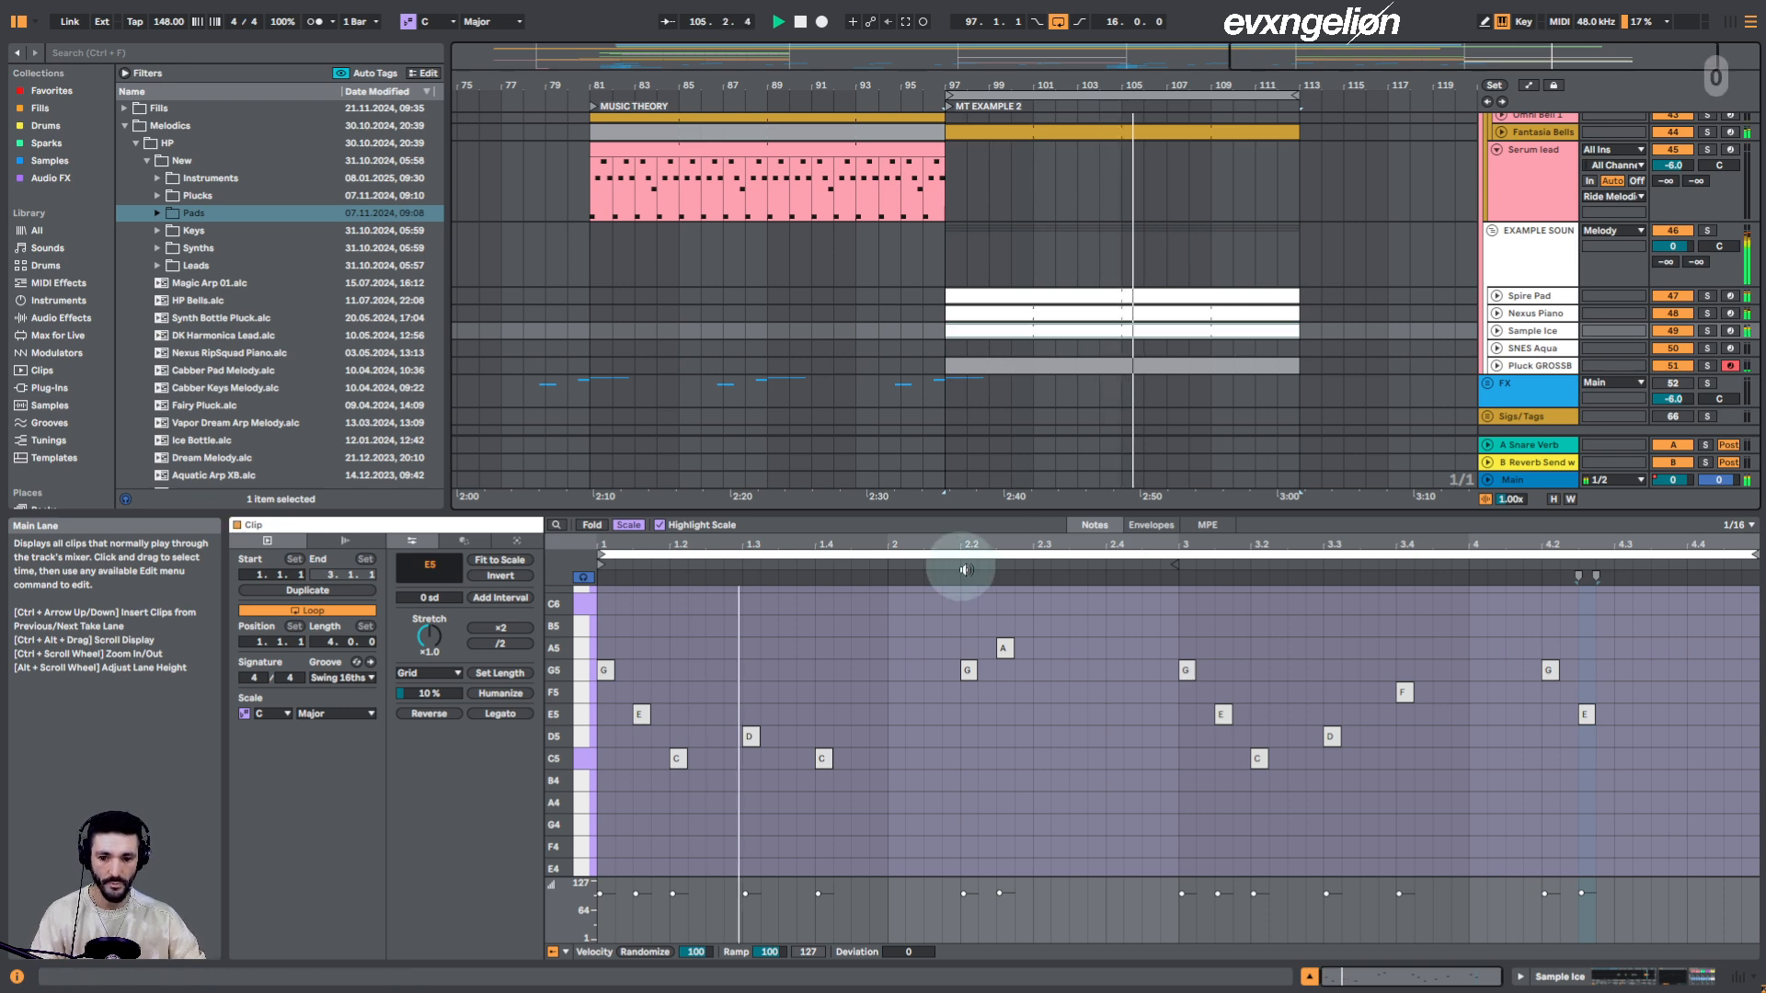
pyautogui.scroll(-2, 1163, 245)
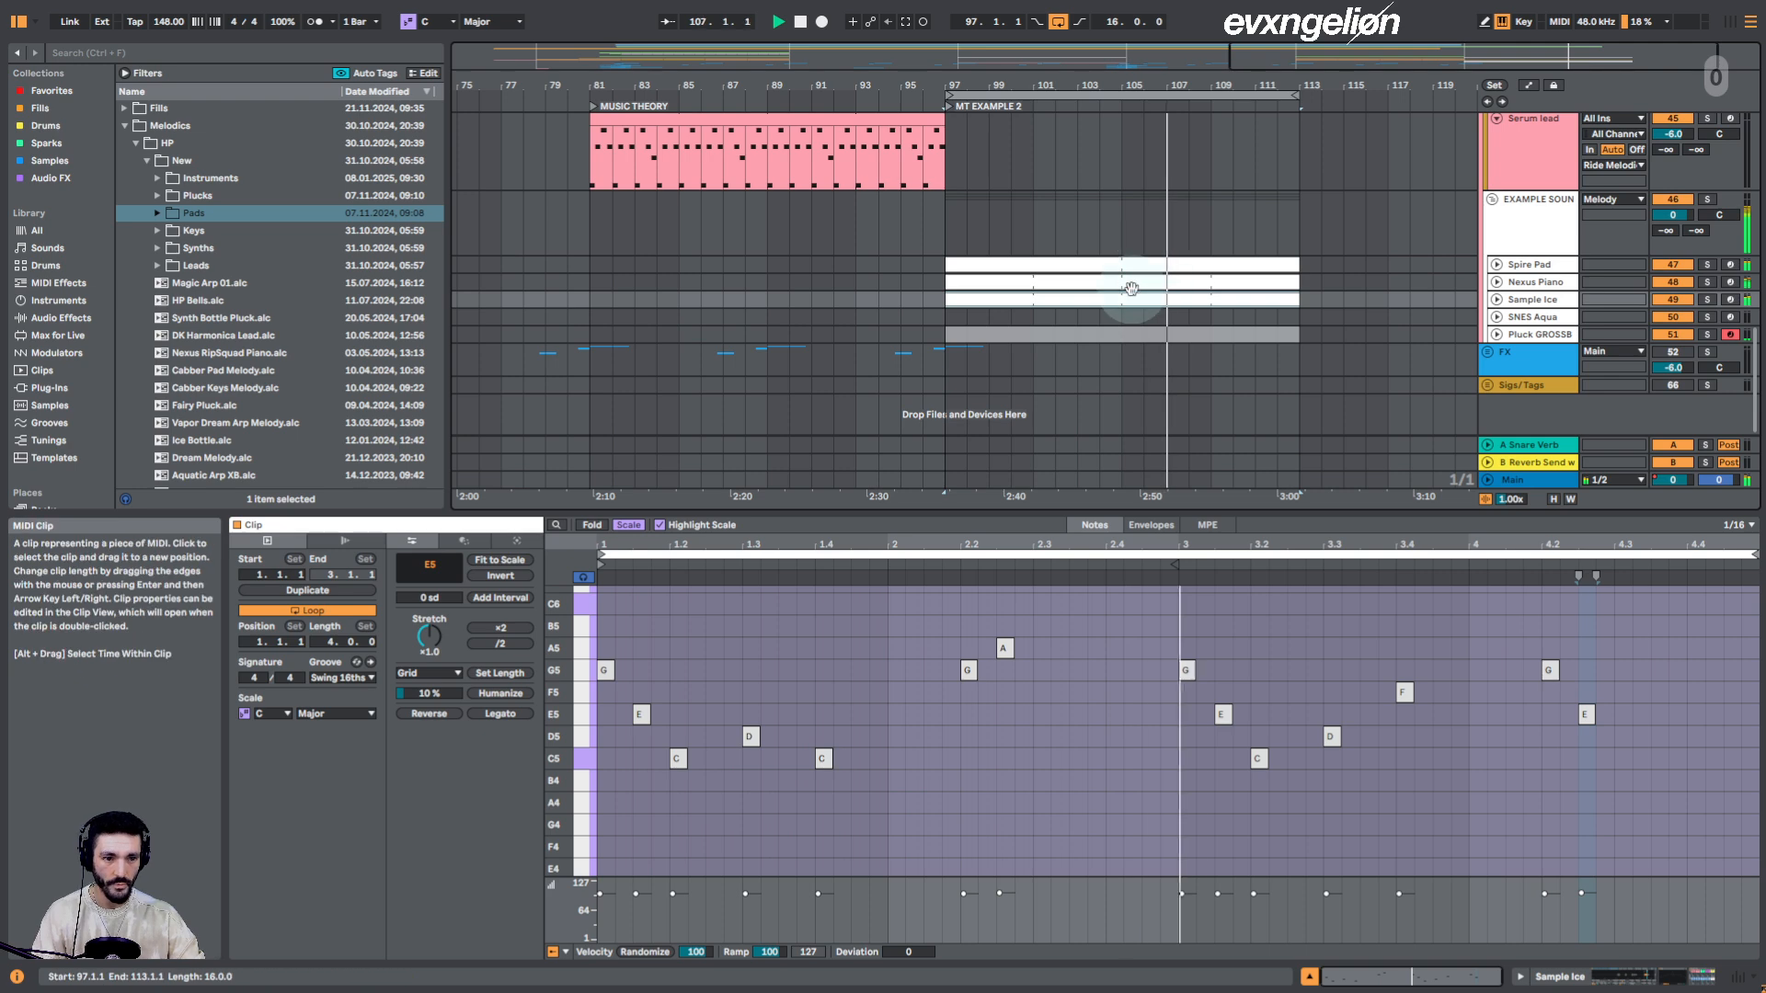
pyautogui.click(1140, 336)
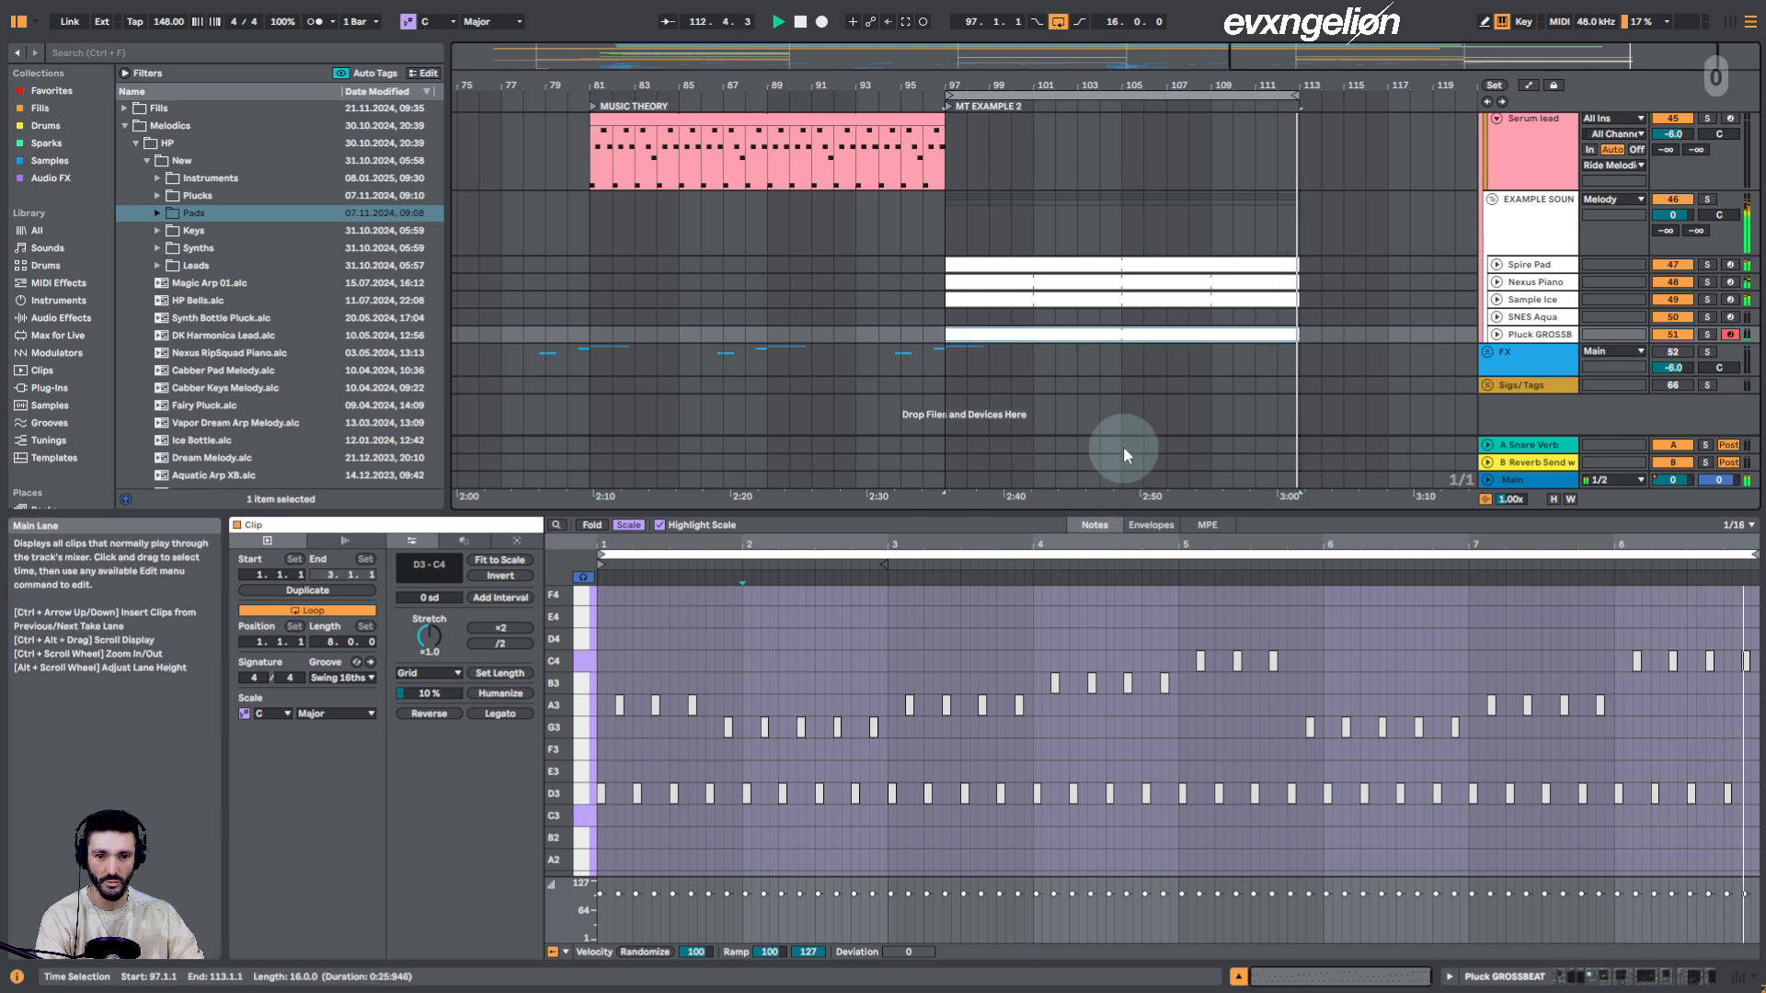
pyautogui.click(1276, 333)
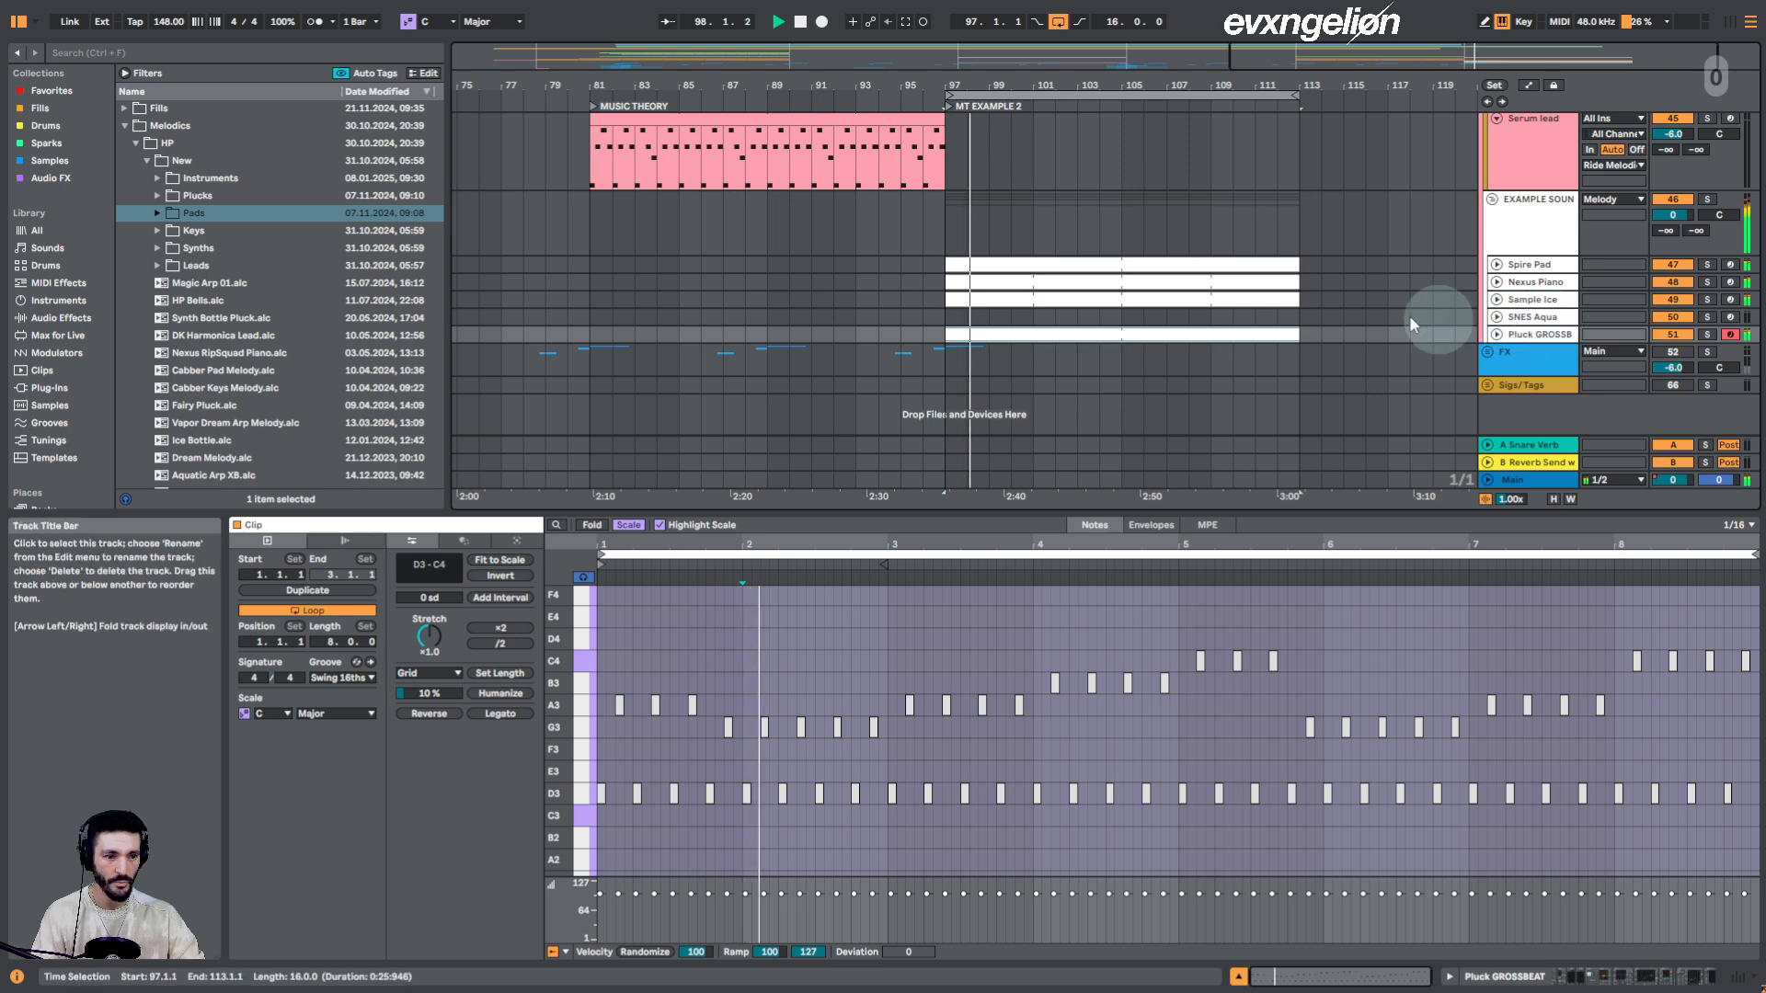
# Unfold the Drums group and activate its MT EXAMPLE 2 clips from Kick through the 30-oh triangle track
pyautogui.scroll(2, 1201, 239)
pyautogui.scroll(10, 1162, 239)
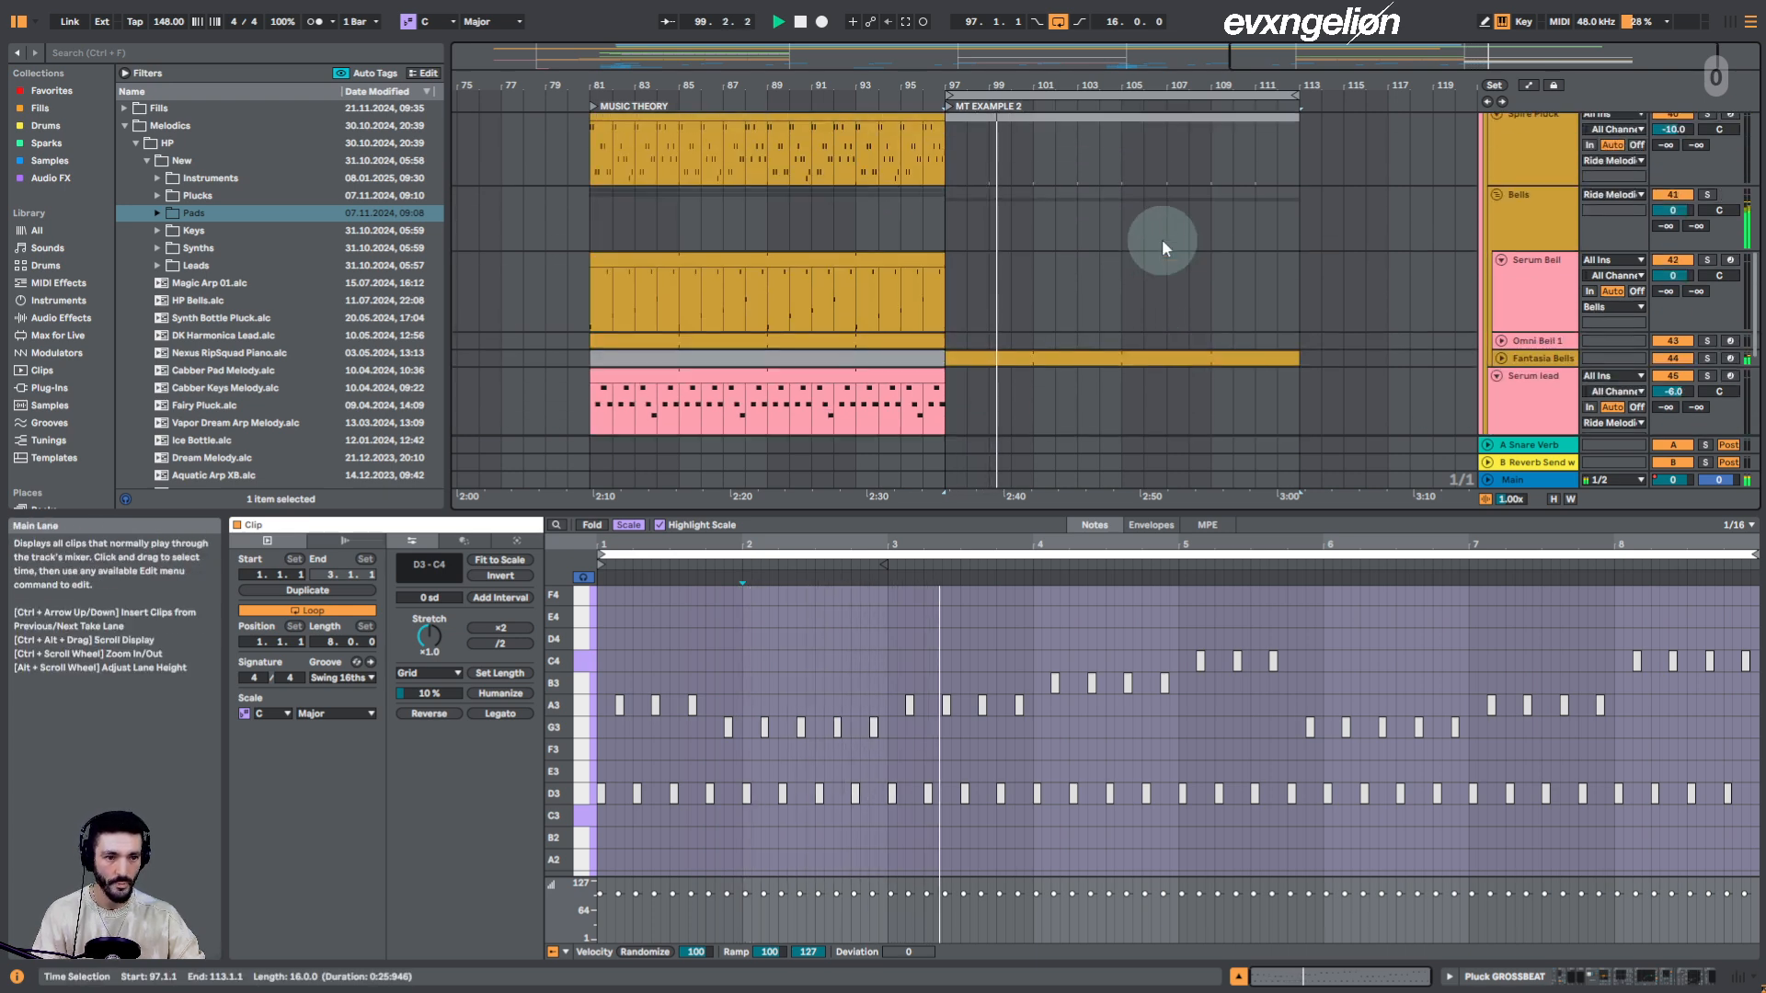
pyautogui.scroll(1, 1145, 238)
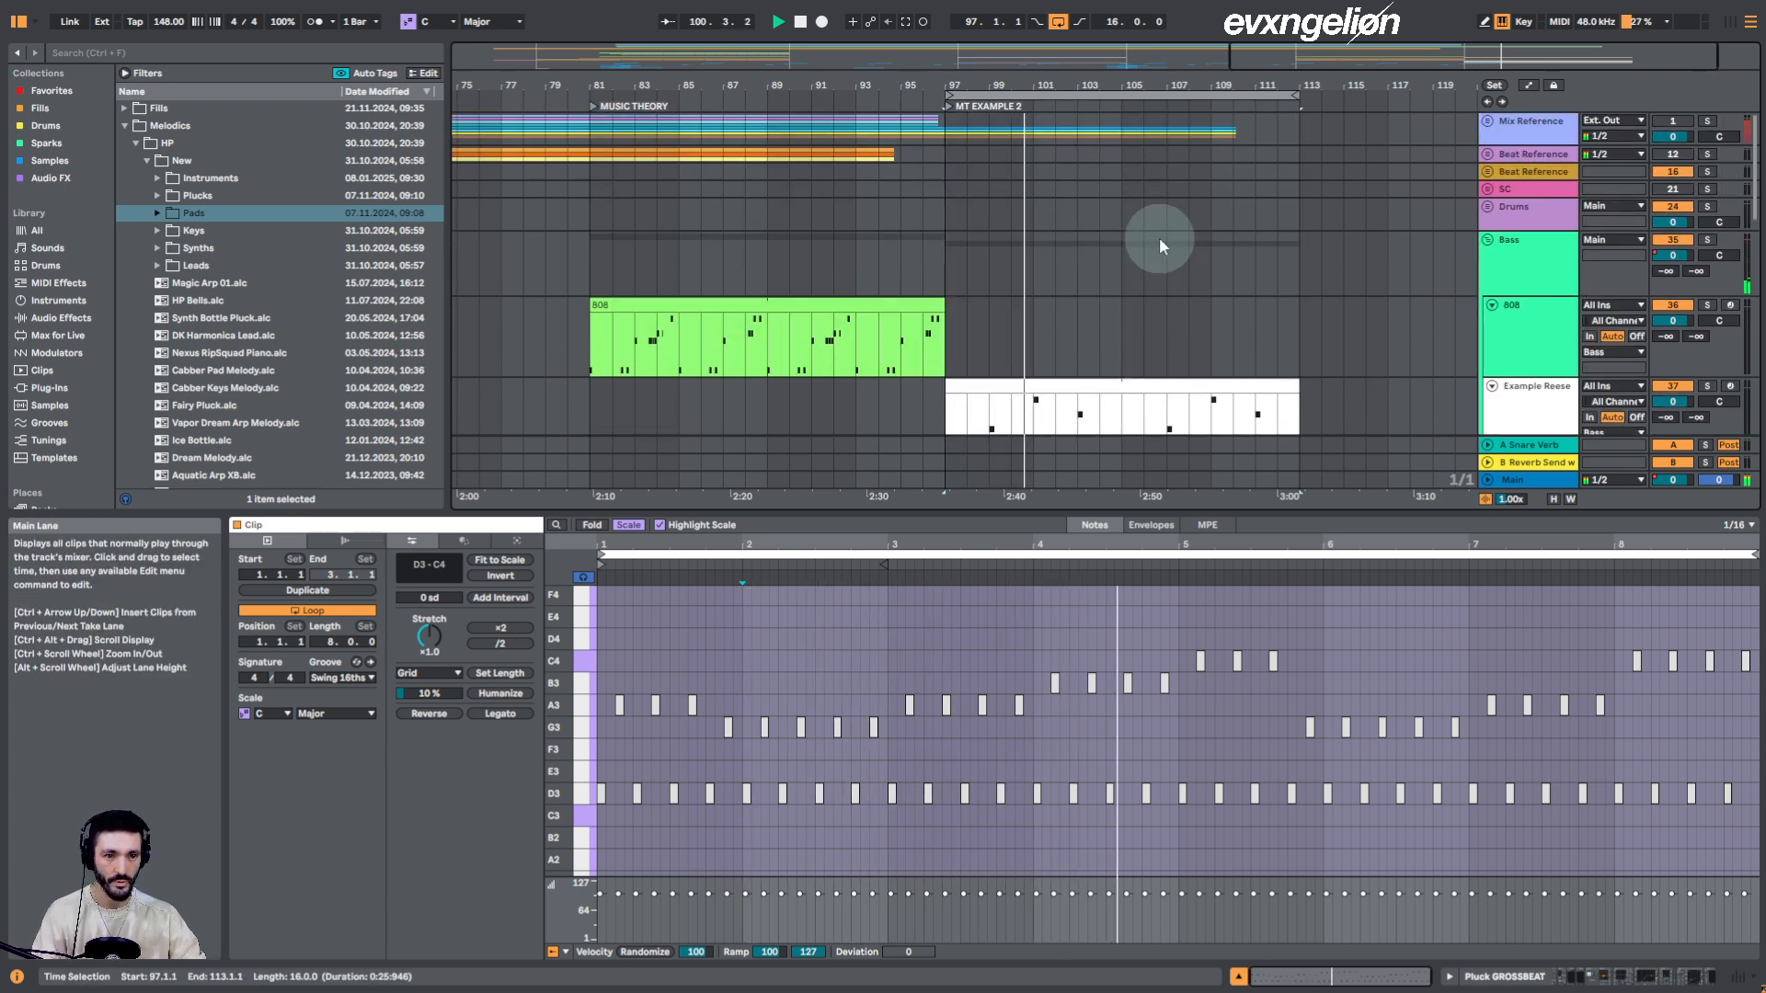
pyautogui.click(1487, 206)
pyautogui.click(1116, 301)
pyautogui.scroll(-6, 1144, 263)
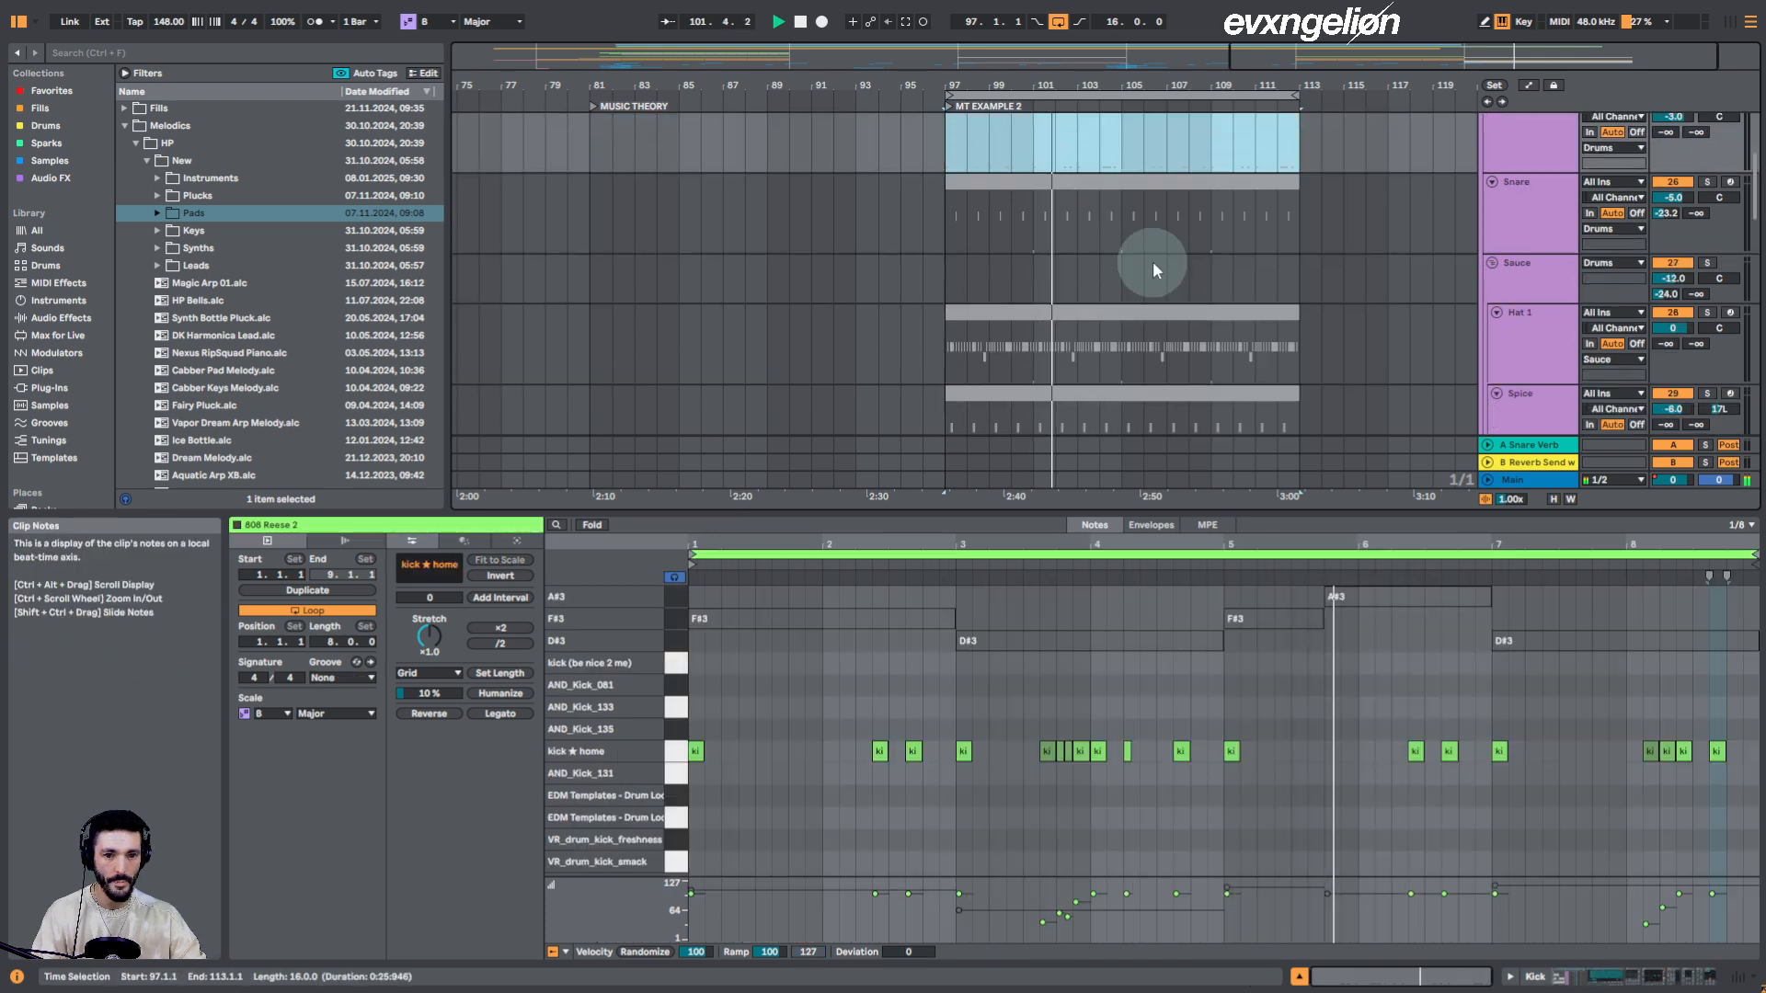
pyautogui.keyDown('shift'); pyautogui.click(1243, 273); pyautogui.keyUp('shift')
pyautogui.scroll(3, 1366, 279)
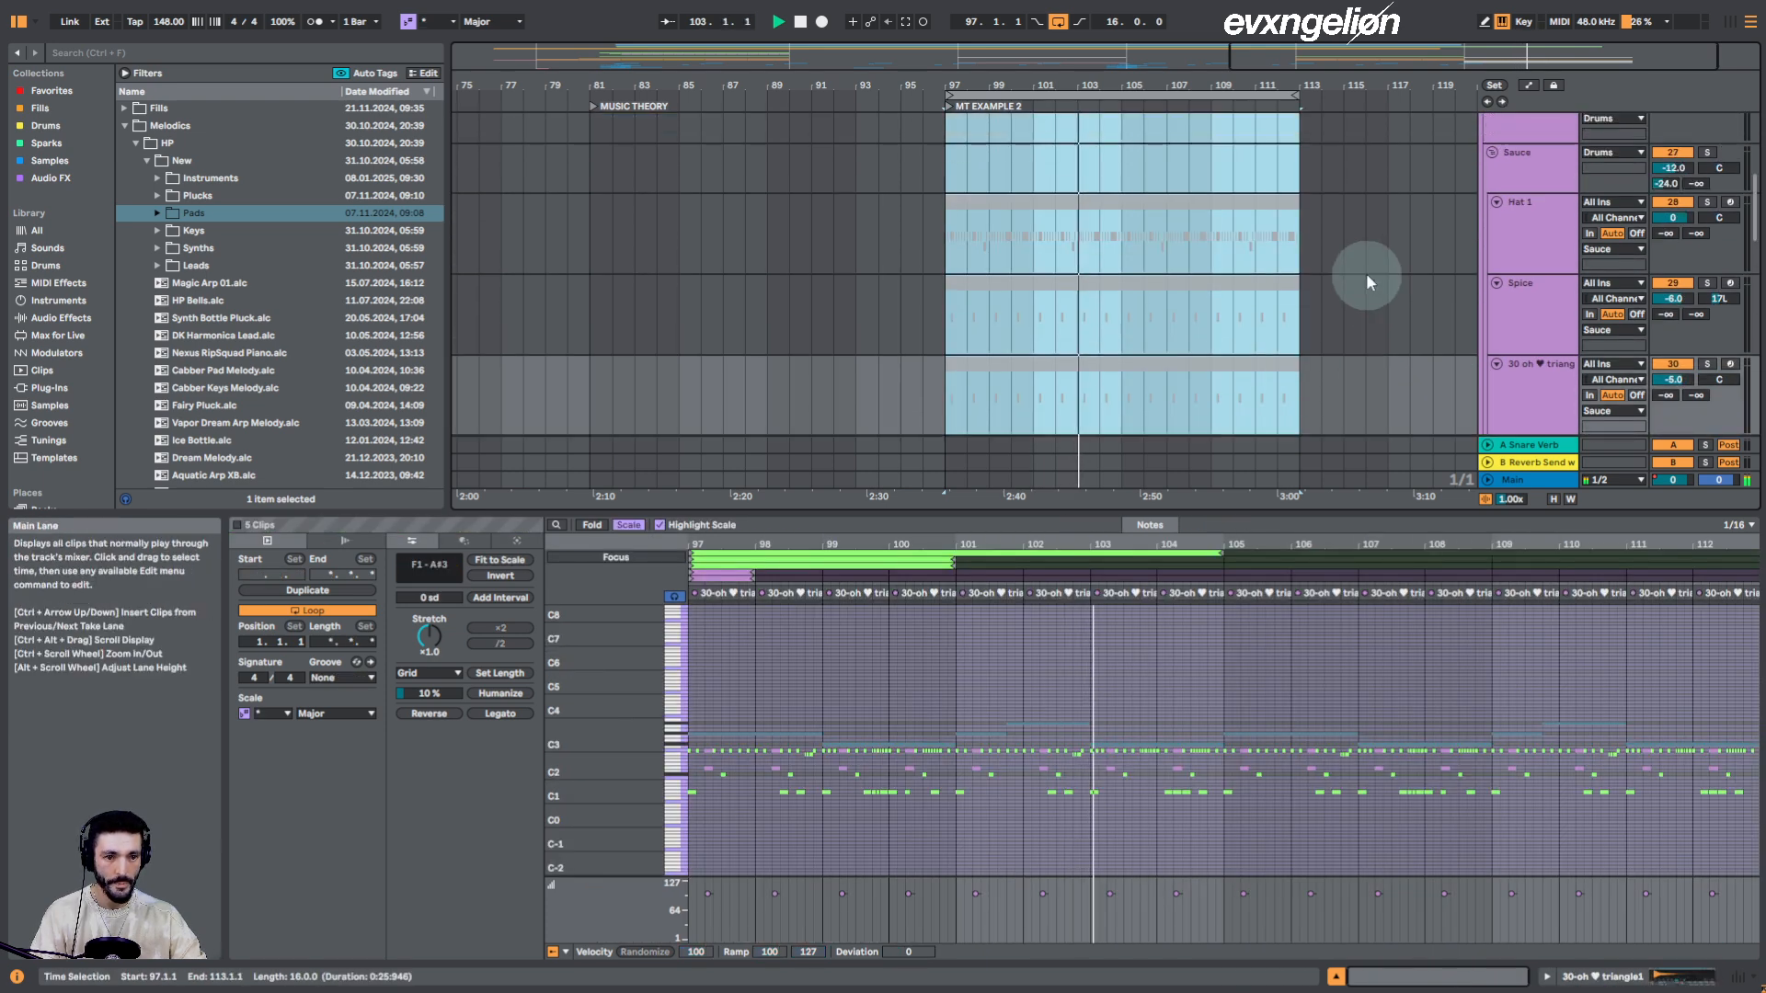
pyautogui.scroll(-1, 1319, 267)
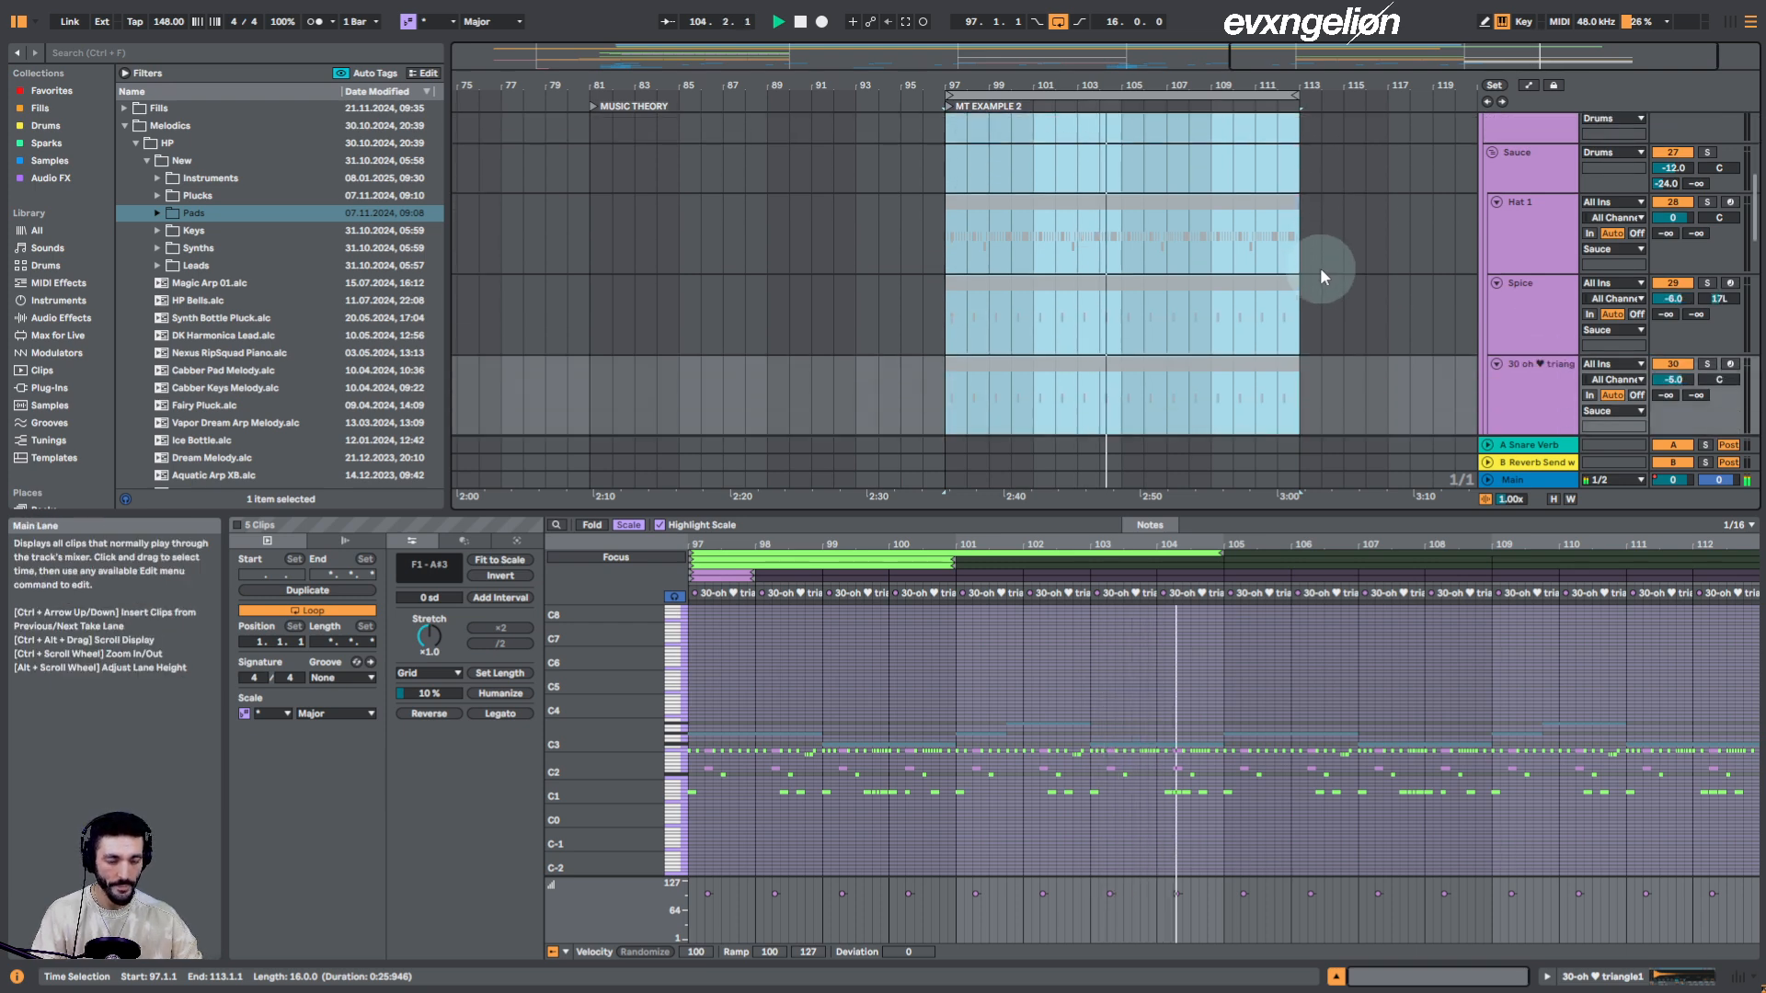
pyautogui.press('0')
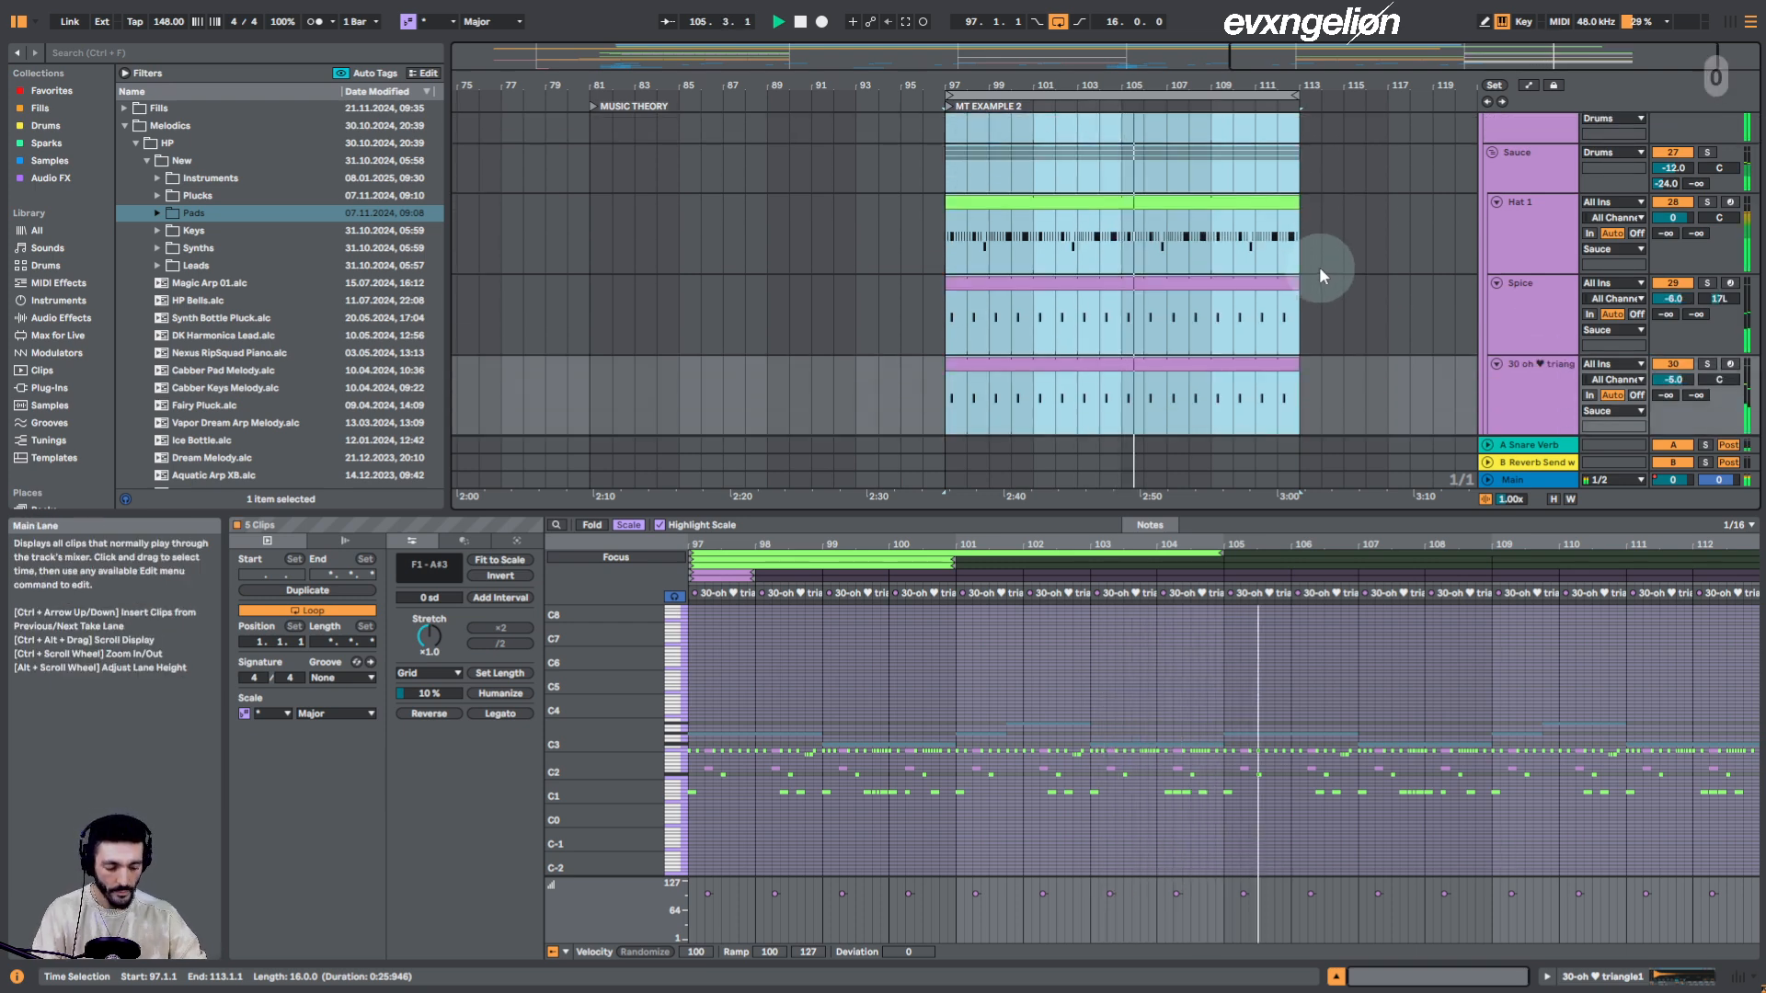
# Show the Pluck GROSSBEAT track's device chain and examine its effects during playback
pyautogui.scroll(-10, 1319, 267)
pyautogui.scroll(-10, 1267, 317)
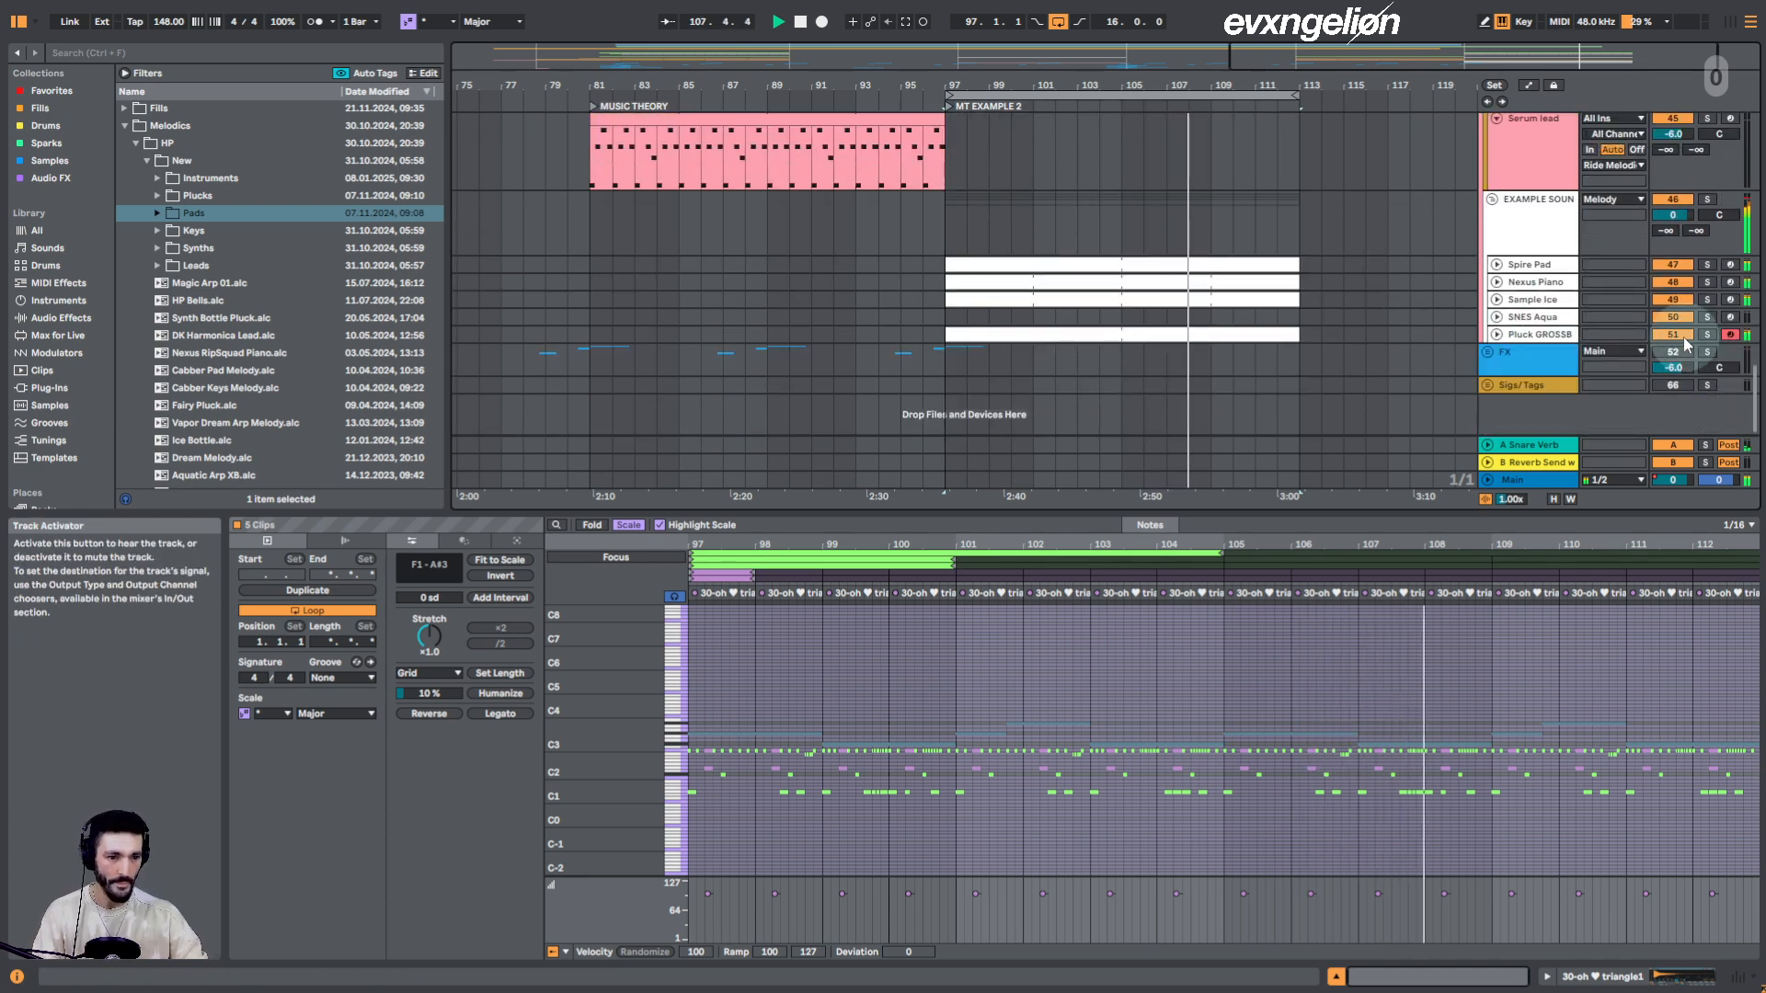
pyautogui.click(1536, 335)
pyautogui.hscroll(4, 1611, 940)
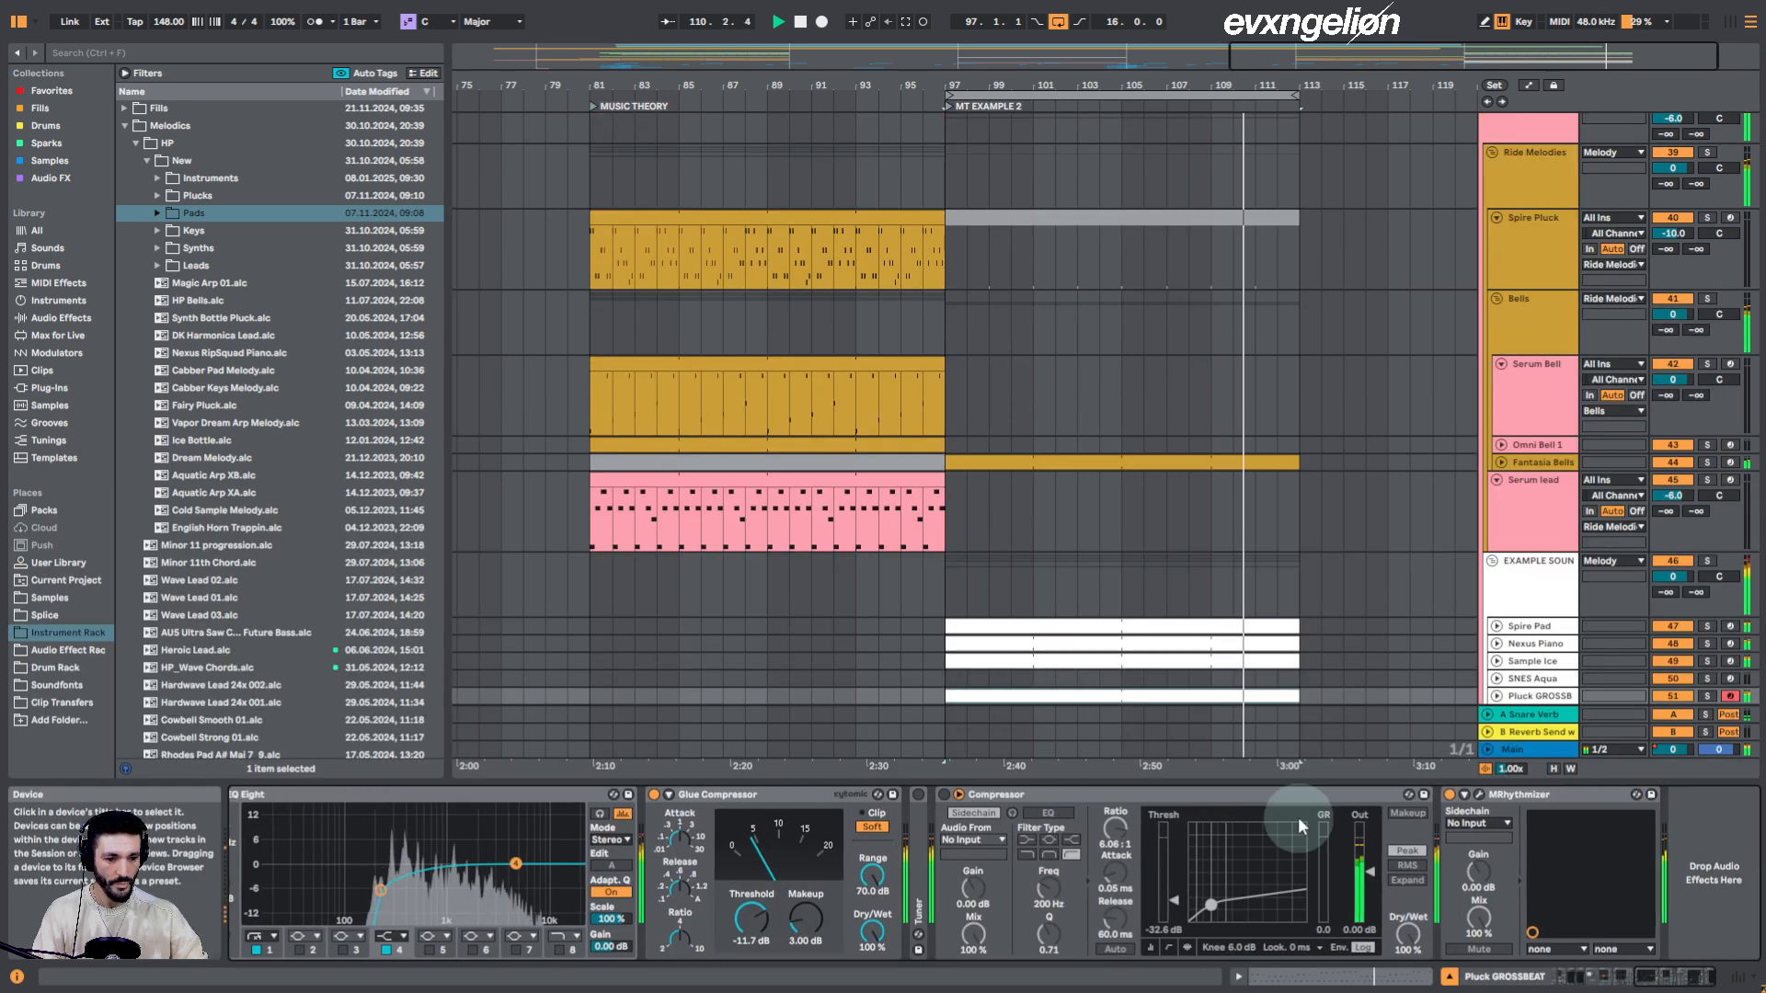
pyautogui.scroll(-3, 1647, 644)
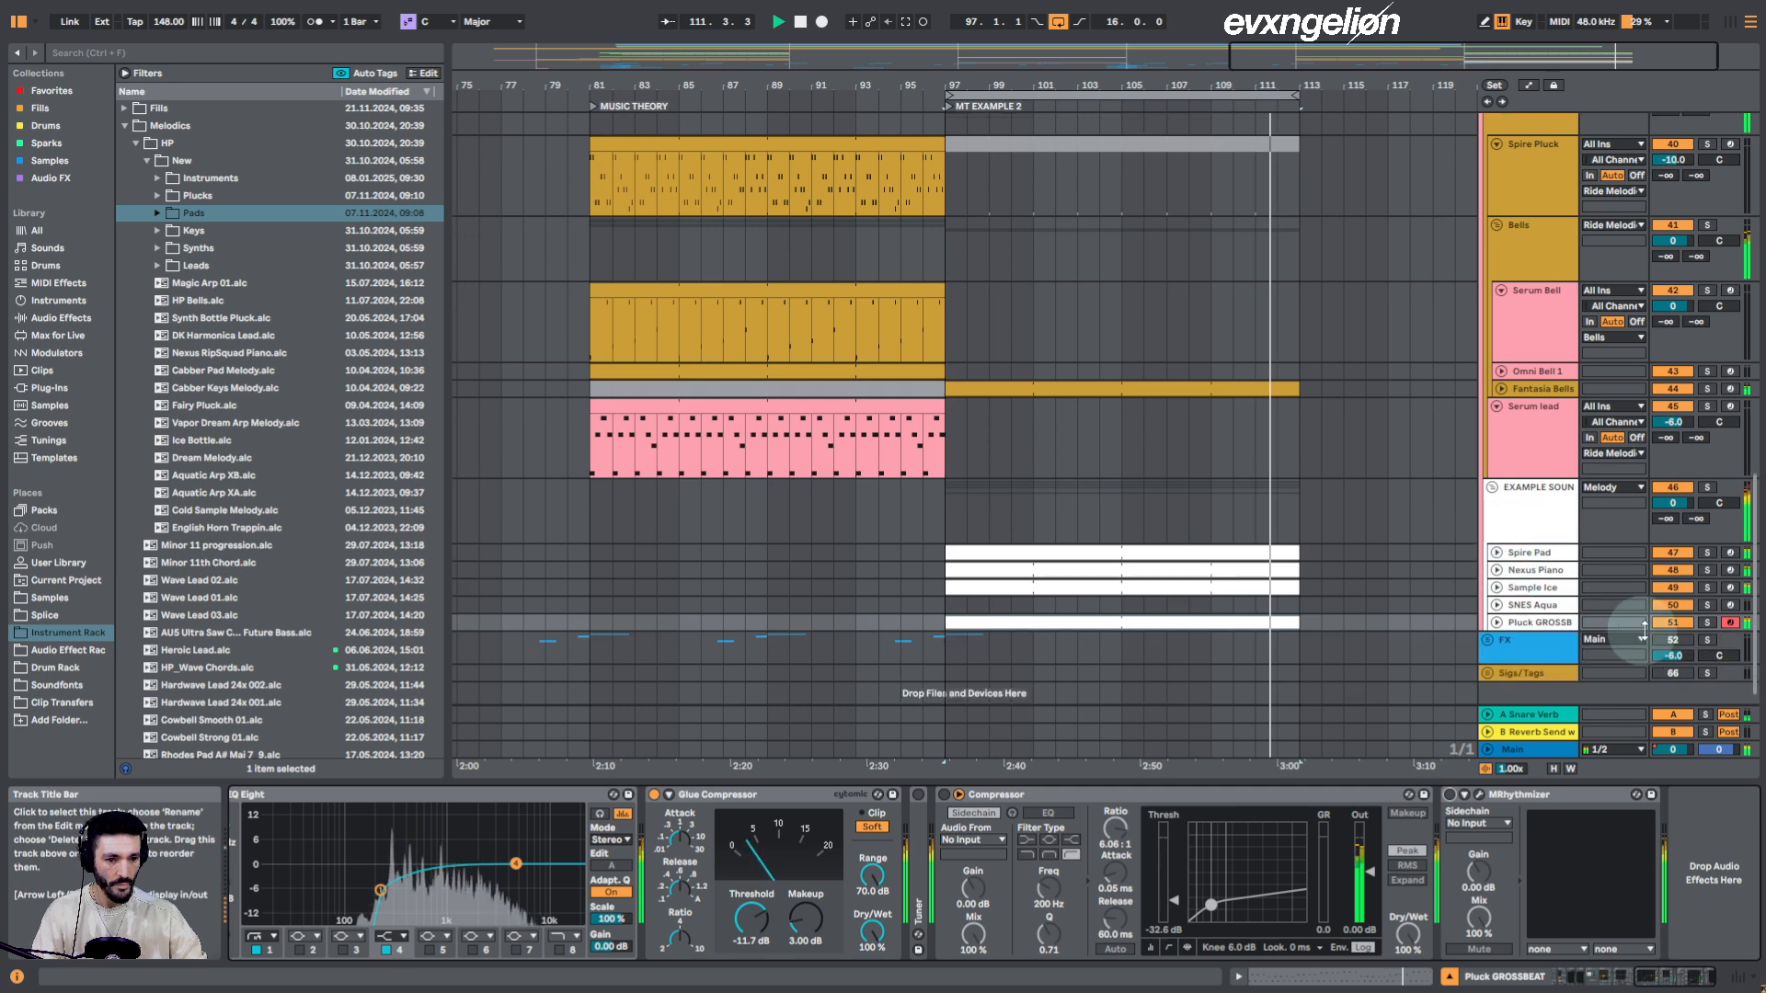